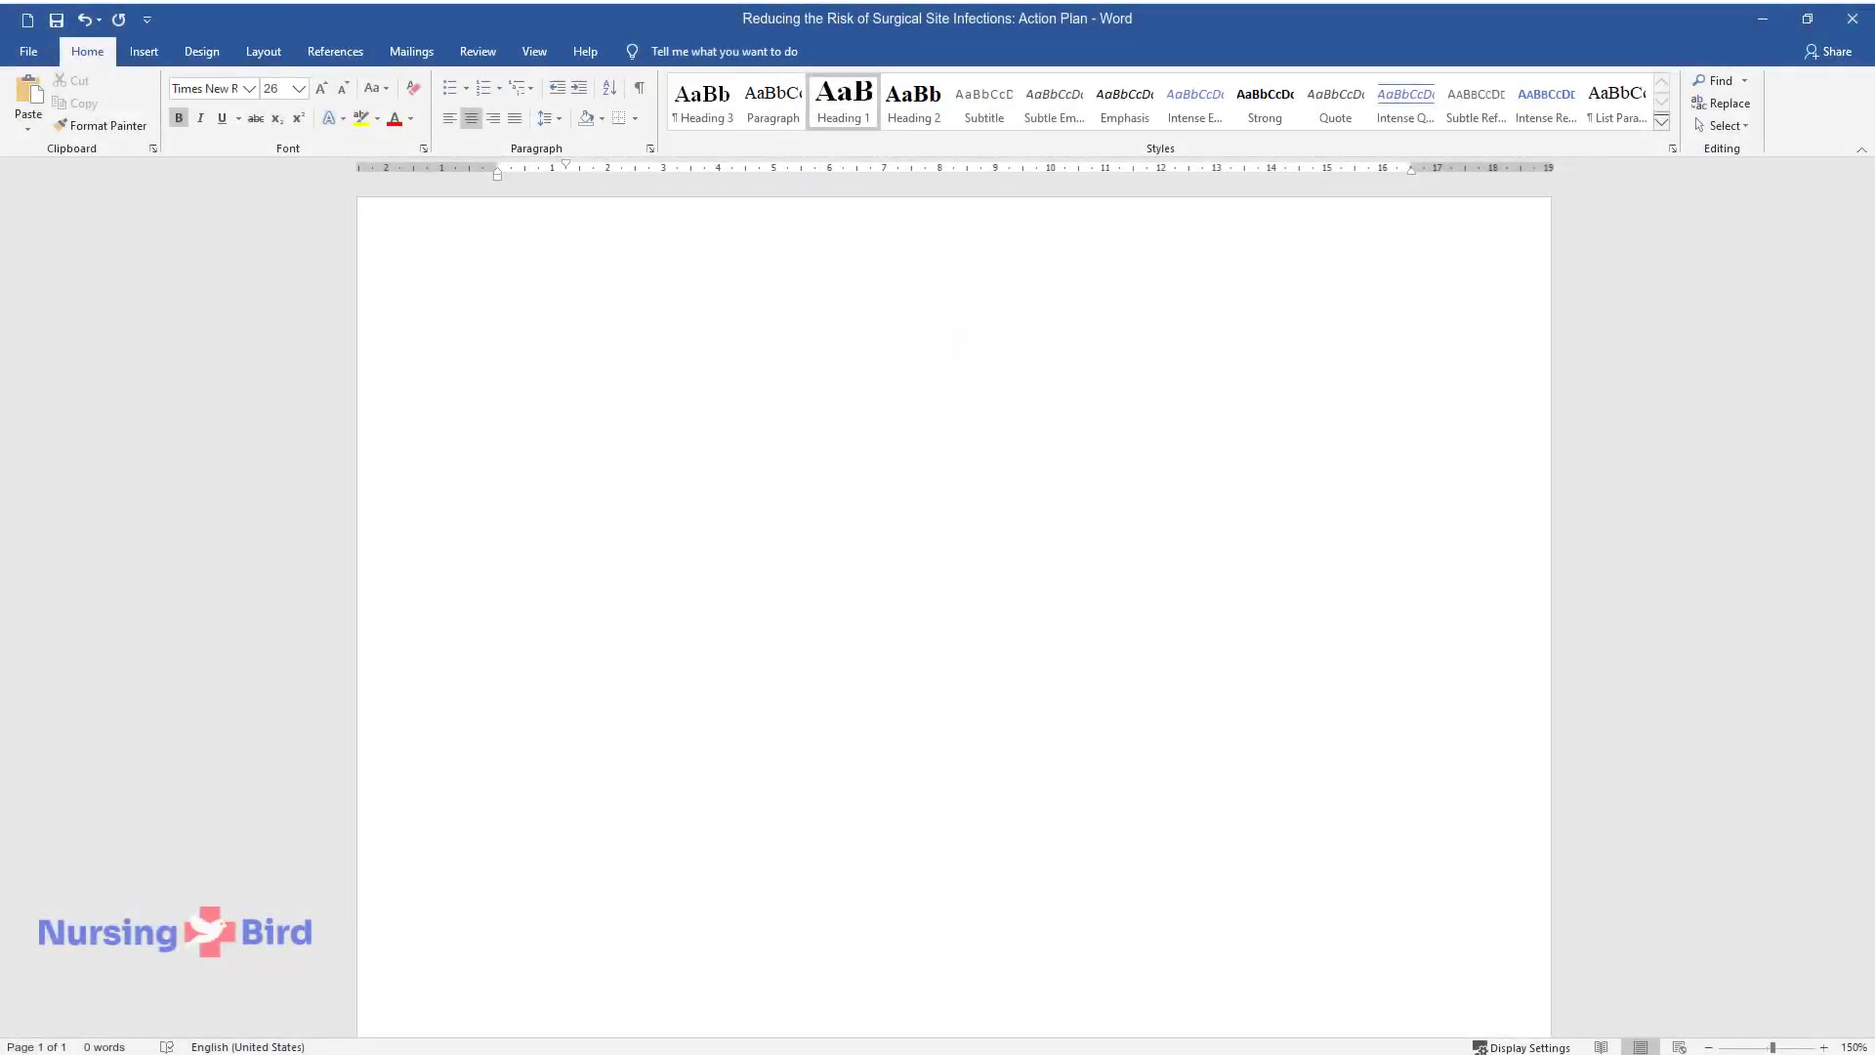
Step: Enter the centred document title "Reducing the Risk of Surgical Site Infections: Action Plan" as Heading 1
{"action": "type", "text": "Reducing th"}
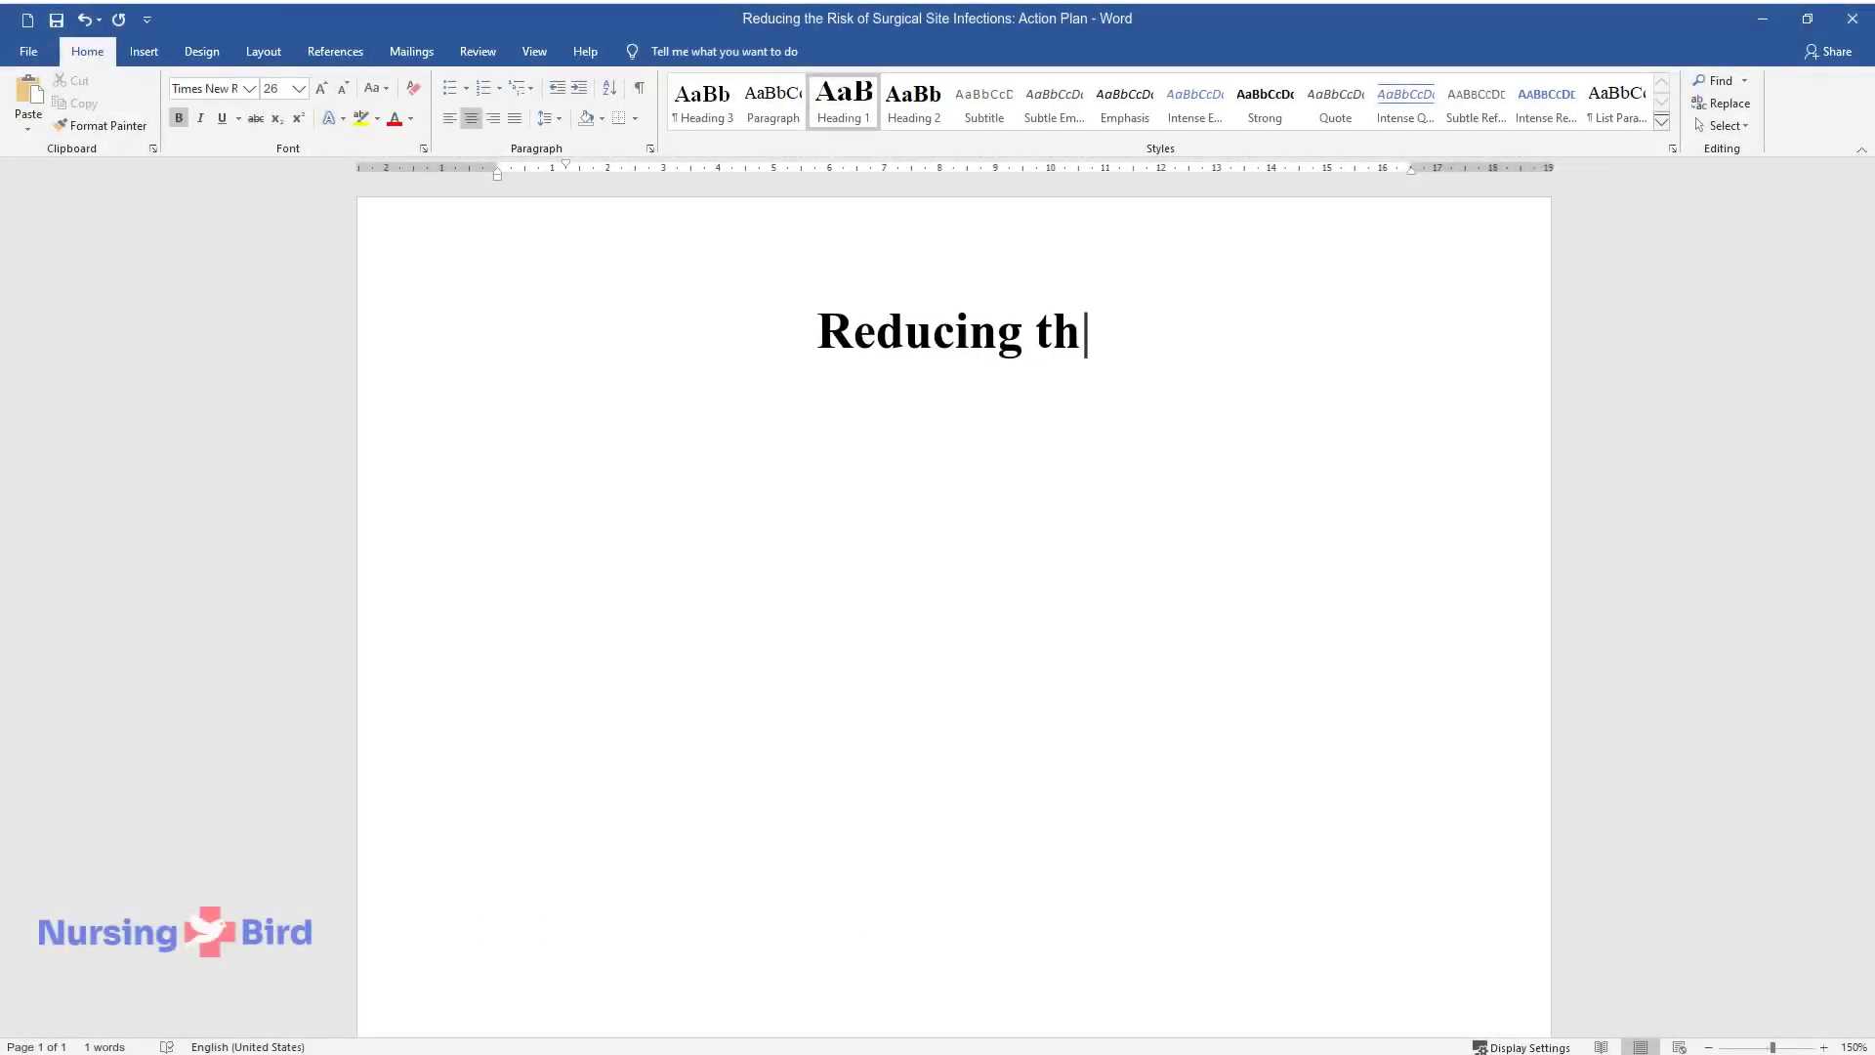
{"action": "type", "text": "e Risk of Surgical Site In"}
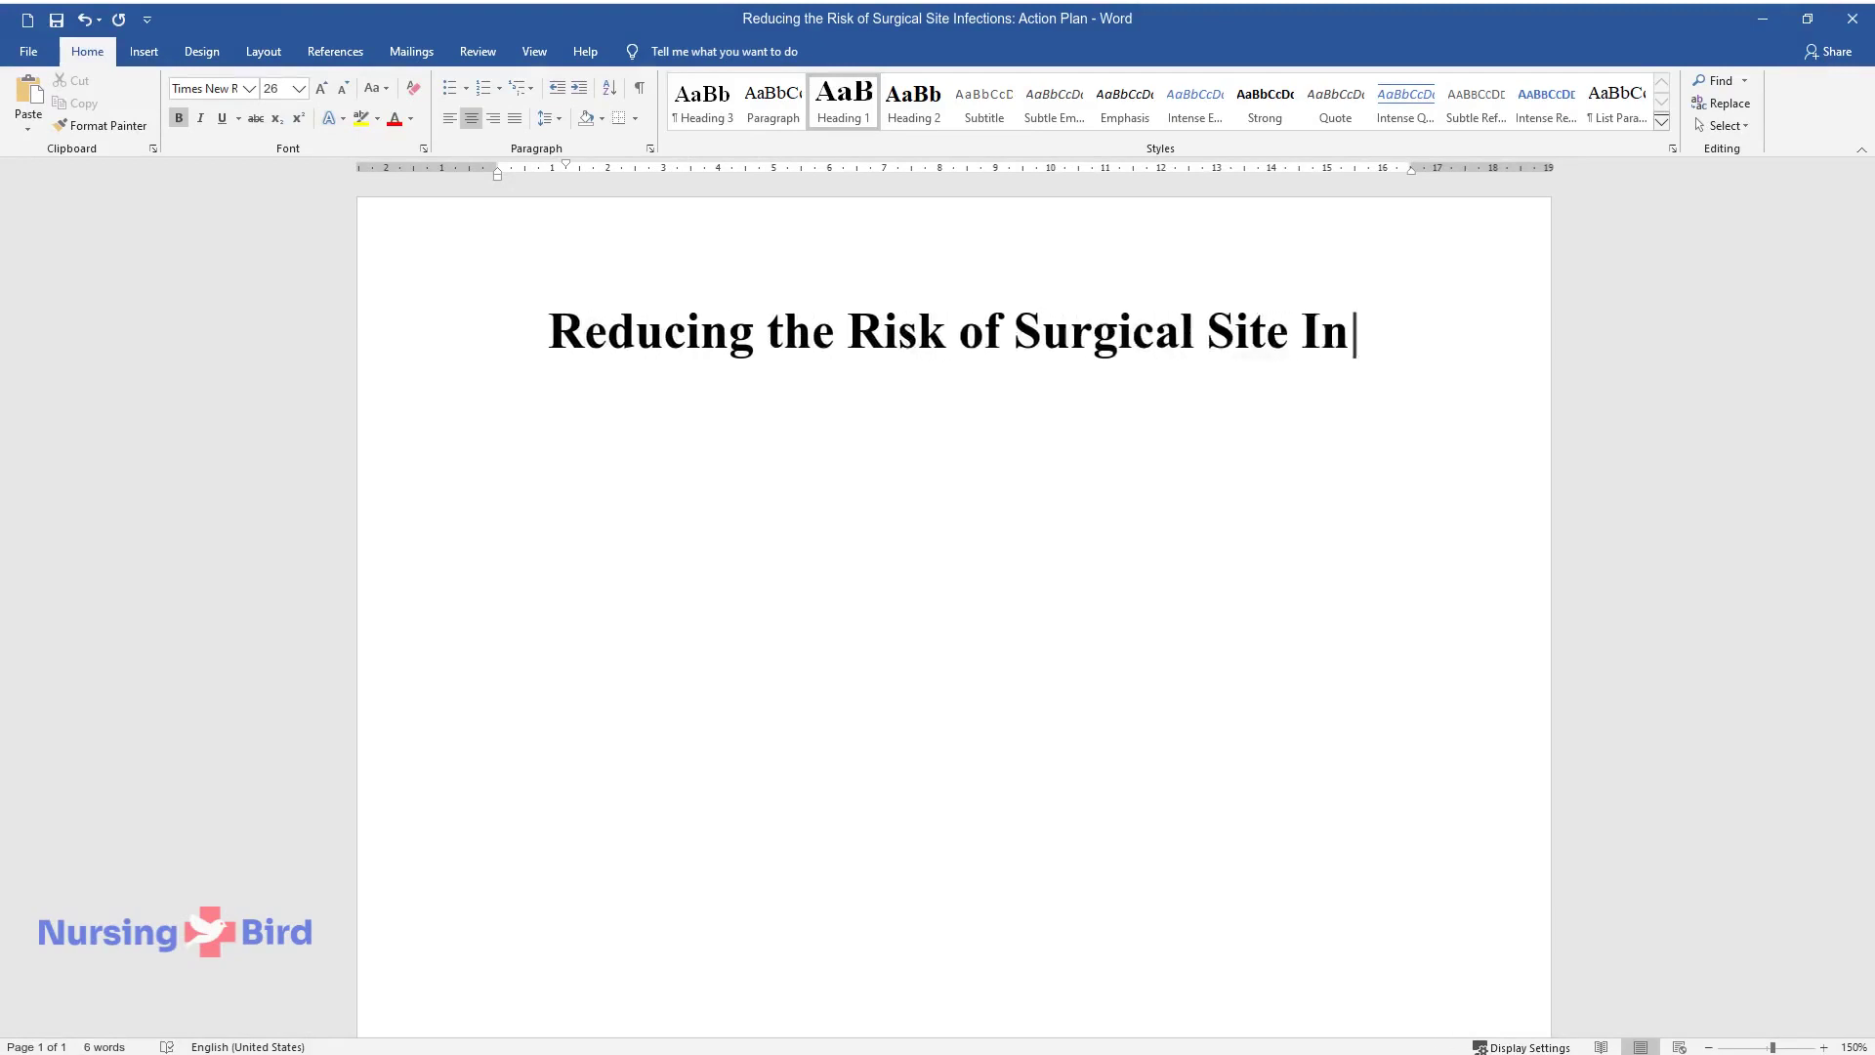
{"action": "type", "text": "fections: Action Plan"}
{"action": "key", "text": "Return"}
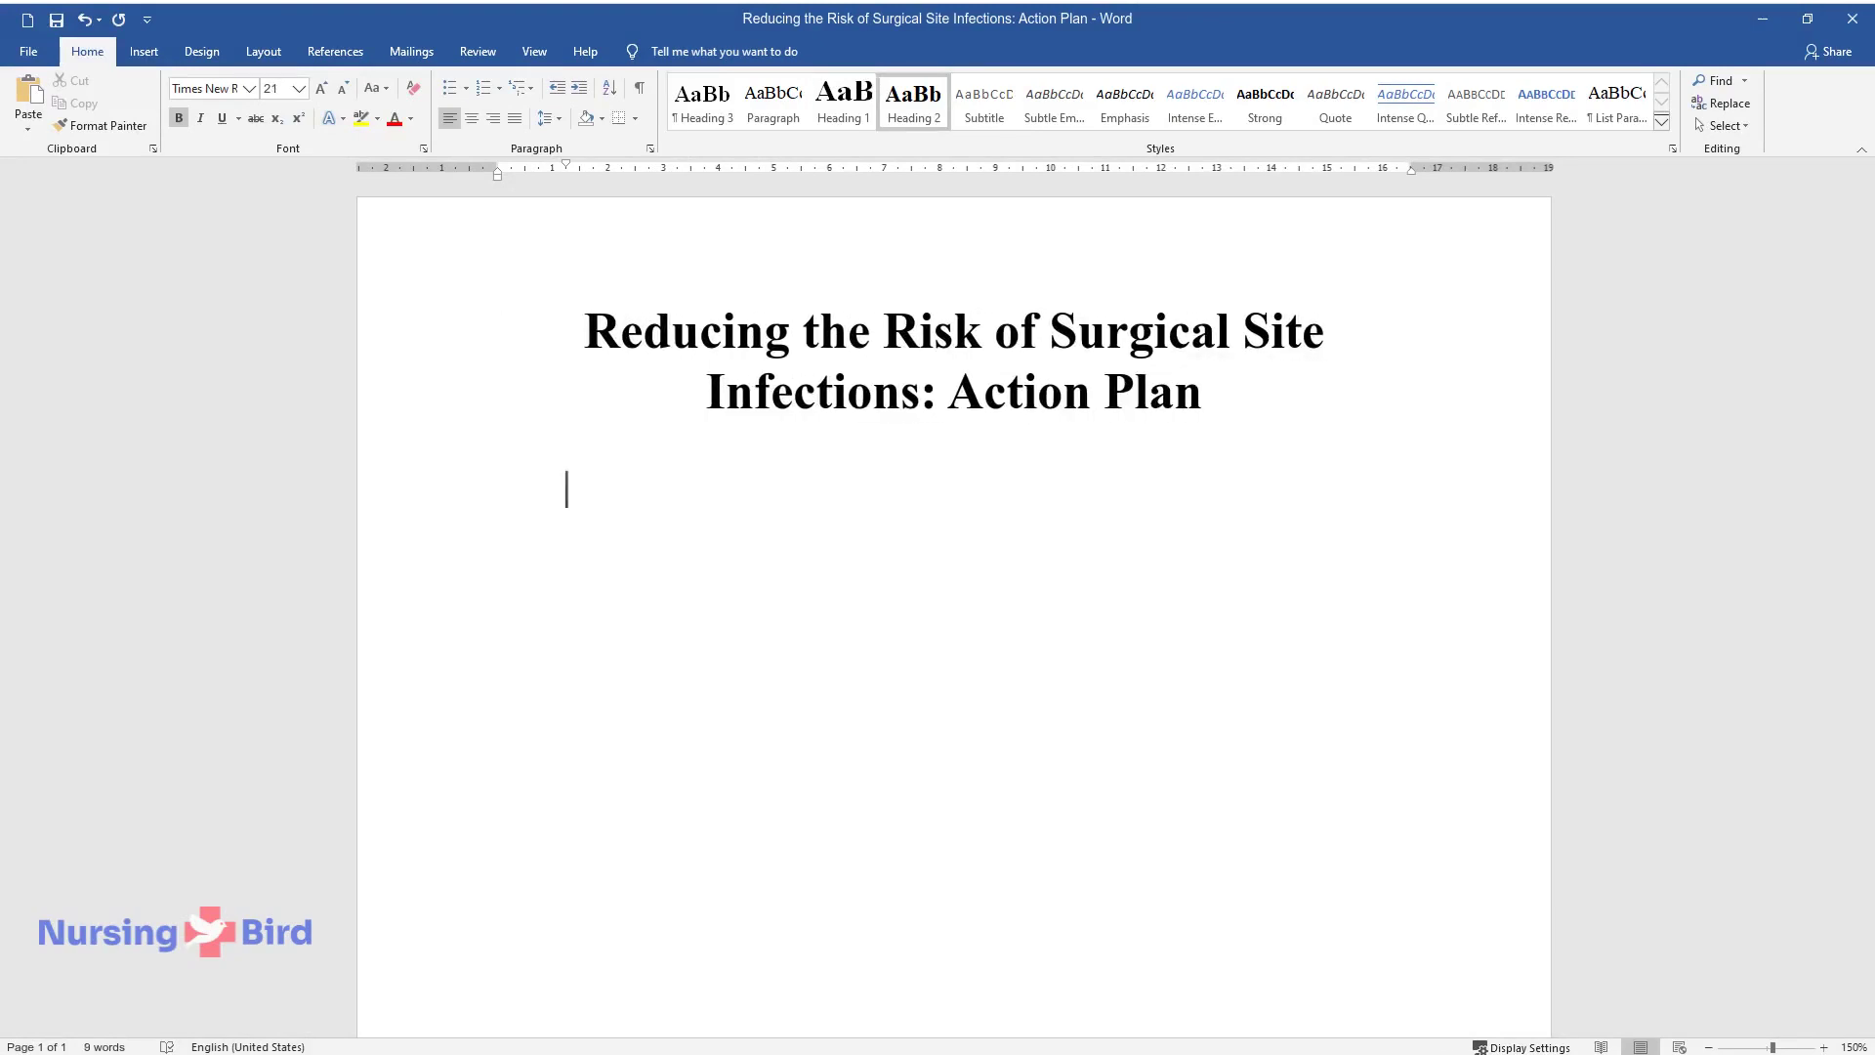
Step: Add the Heading 2 section heading "Discovery: Topic and Practice Issue" below the title
{"action": "type", "text": "Discovery: Topic "}
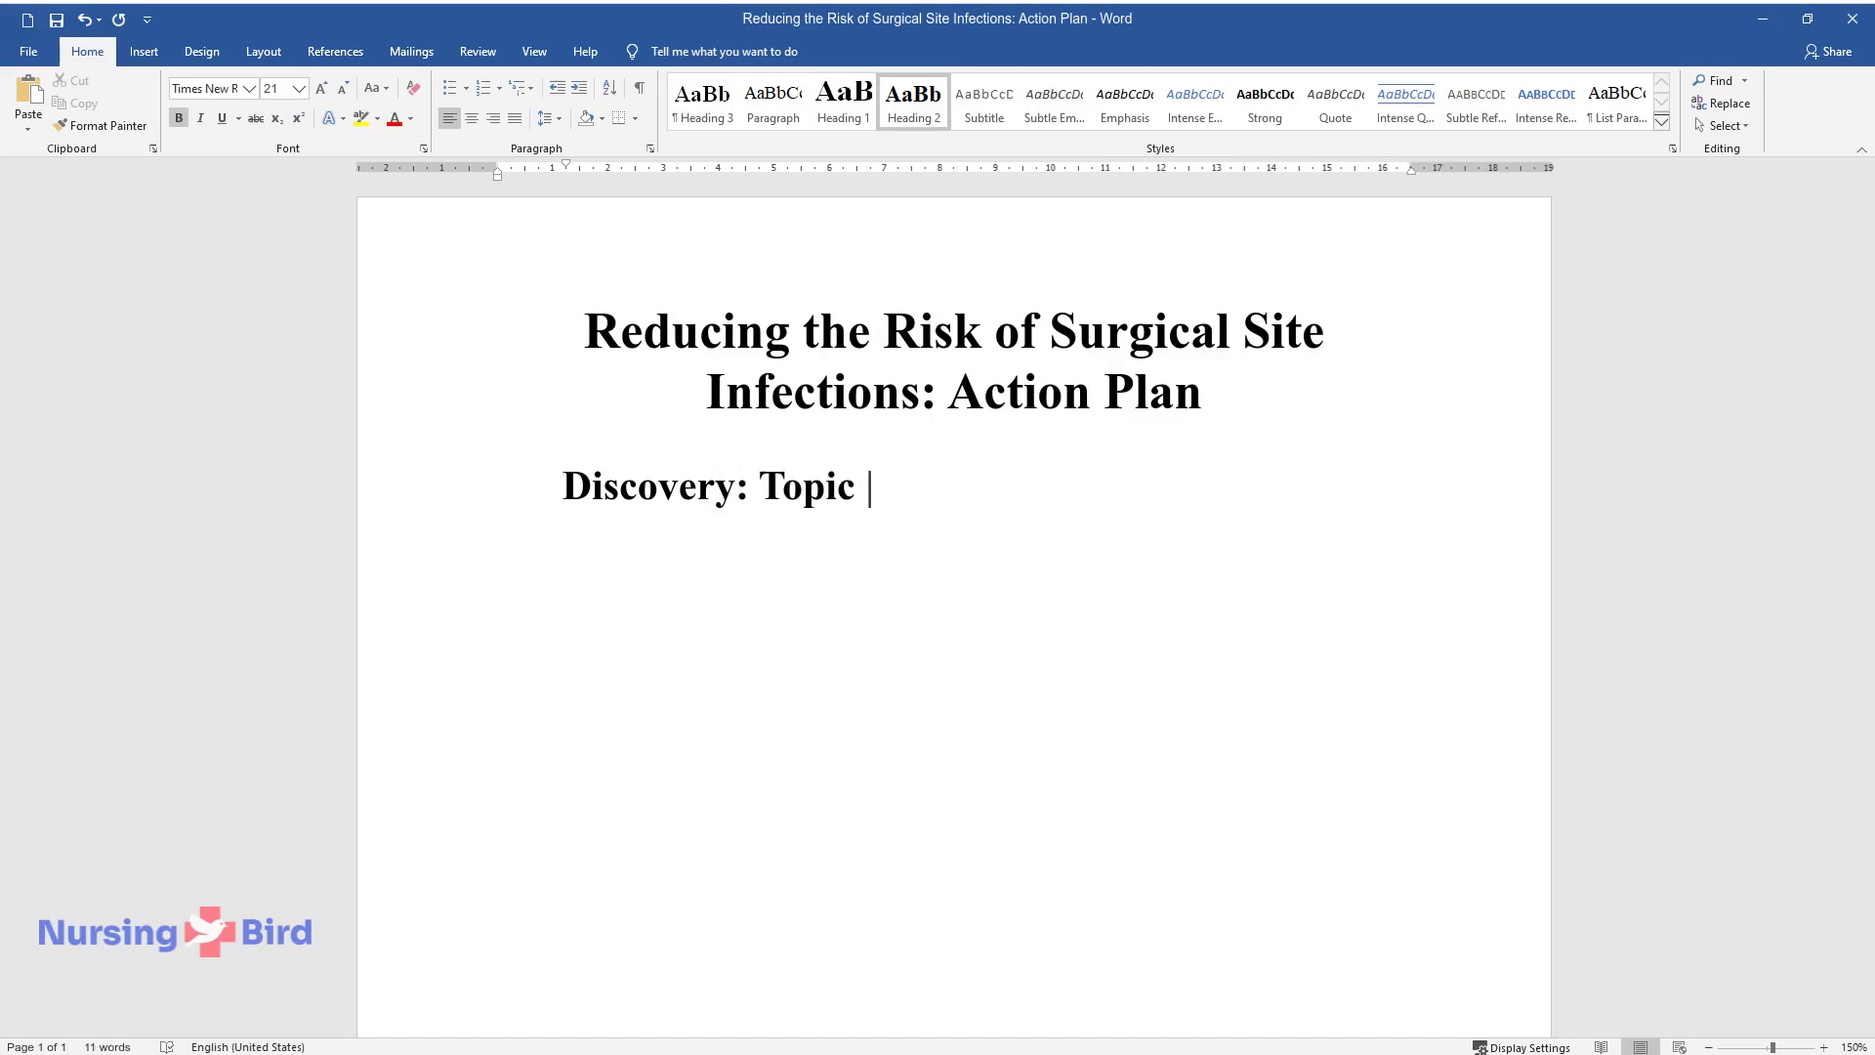
{"action": "type", "text": "and Practice Issue"}
{"action": "key", "text": "Return"}
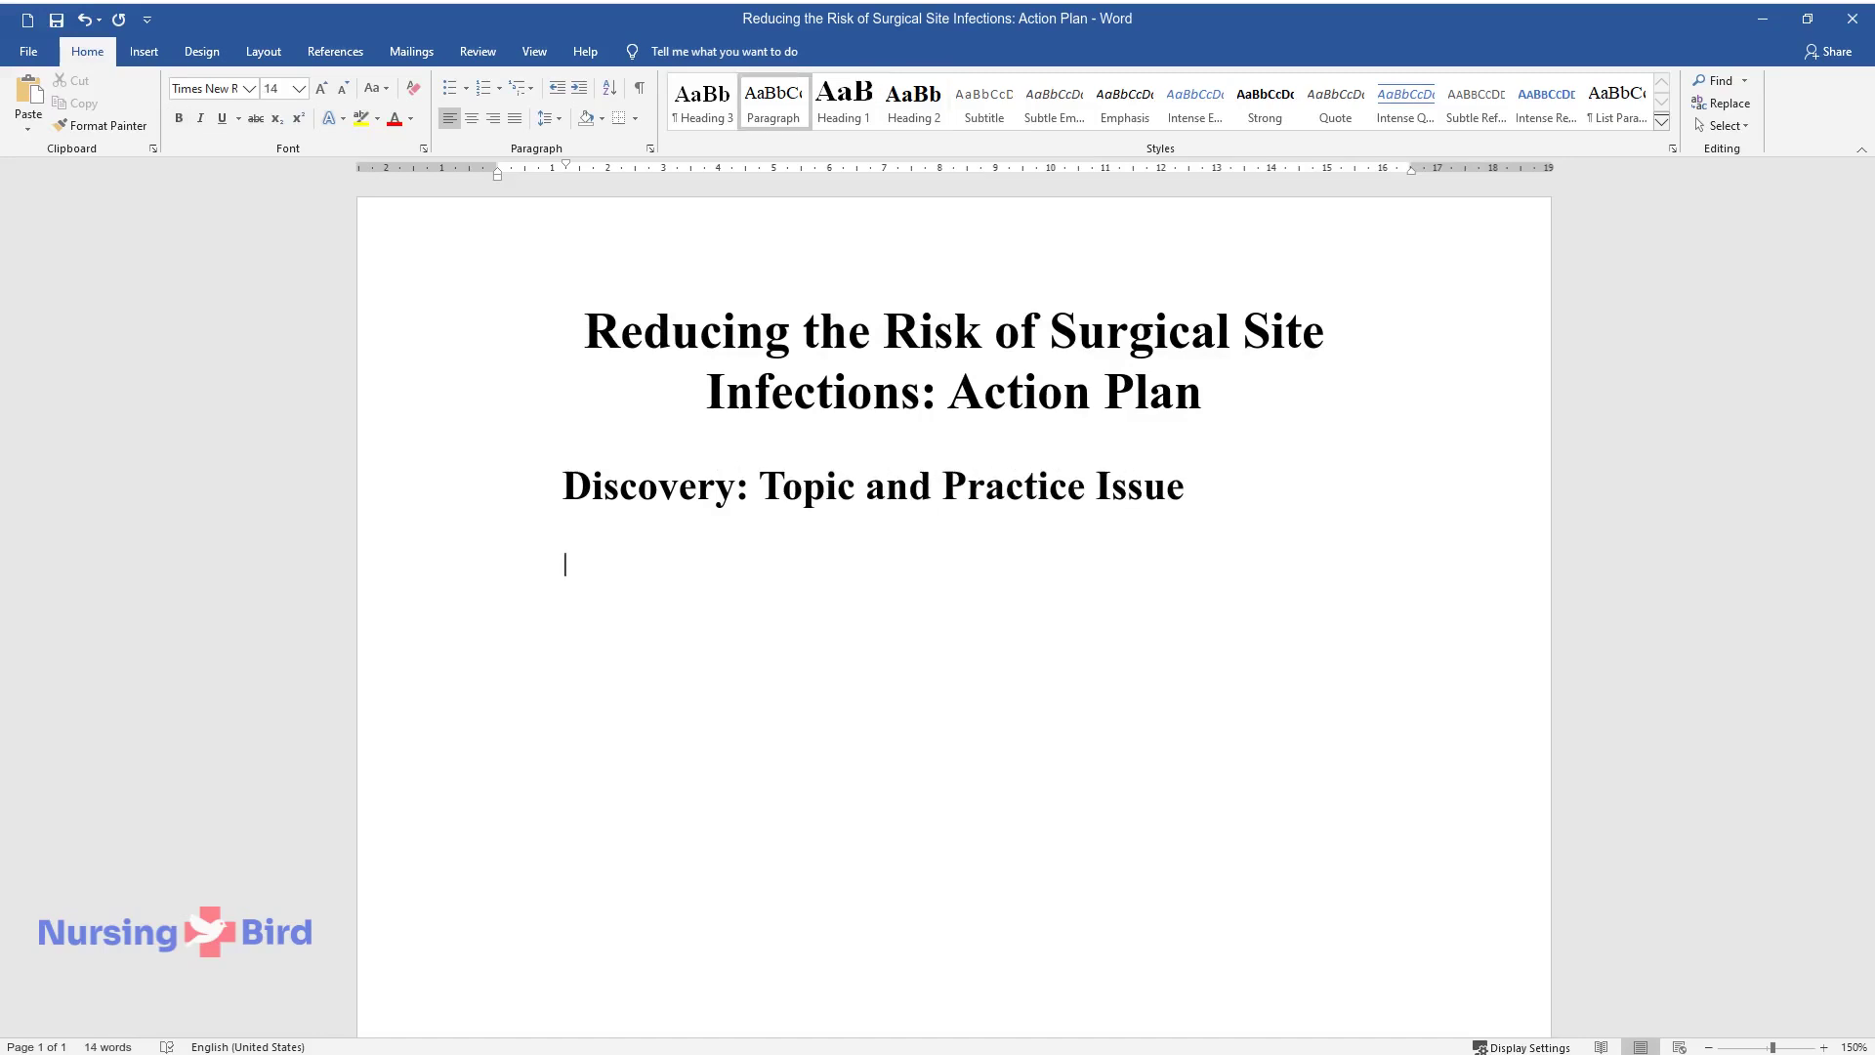
Step: Write two body sentences presenting surgical site infection (SSI) risk reduction as the task's topic and nurses' critical role in post-surgery care and outcomes
{"action": "type", "text": "Reducing the risk of "}
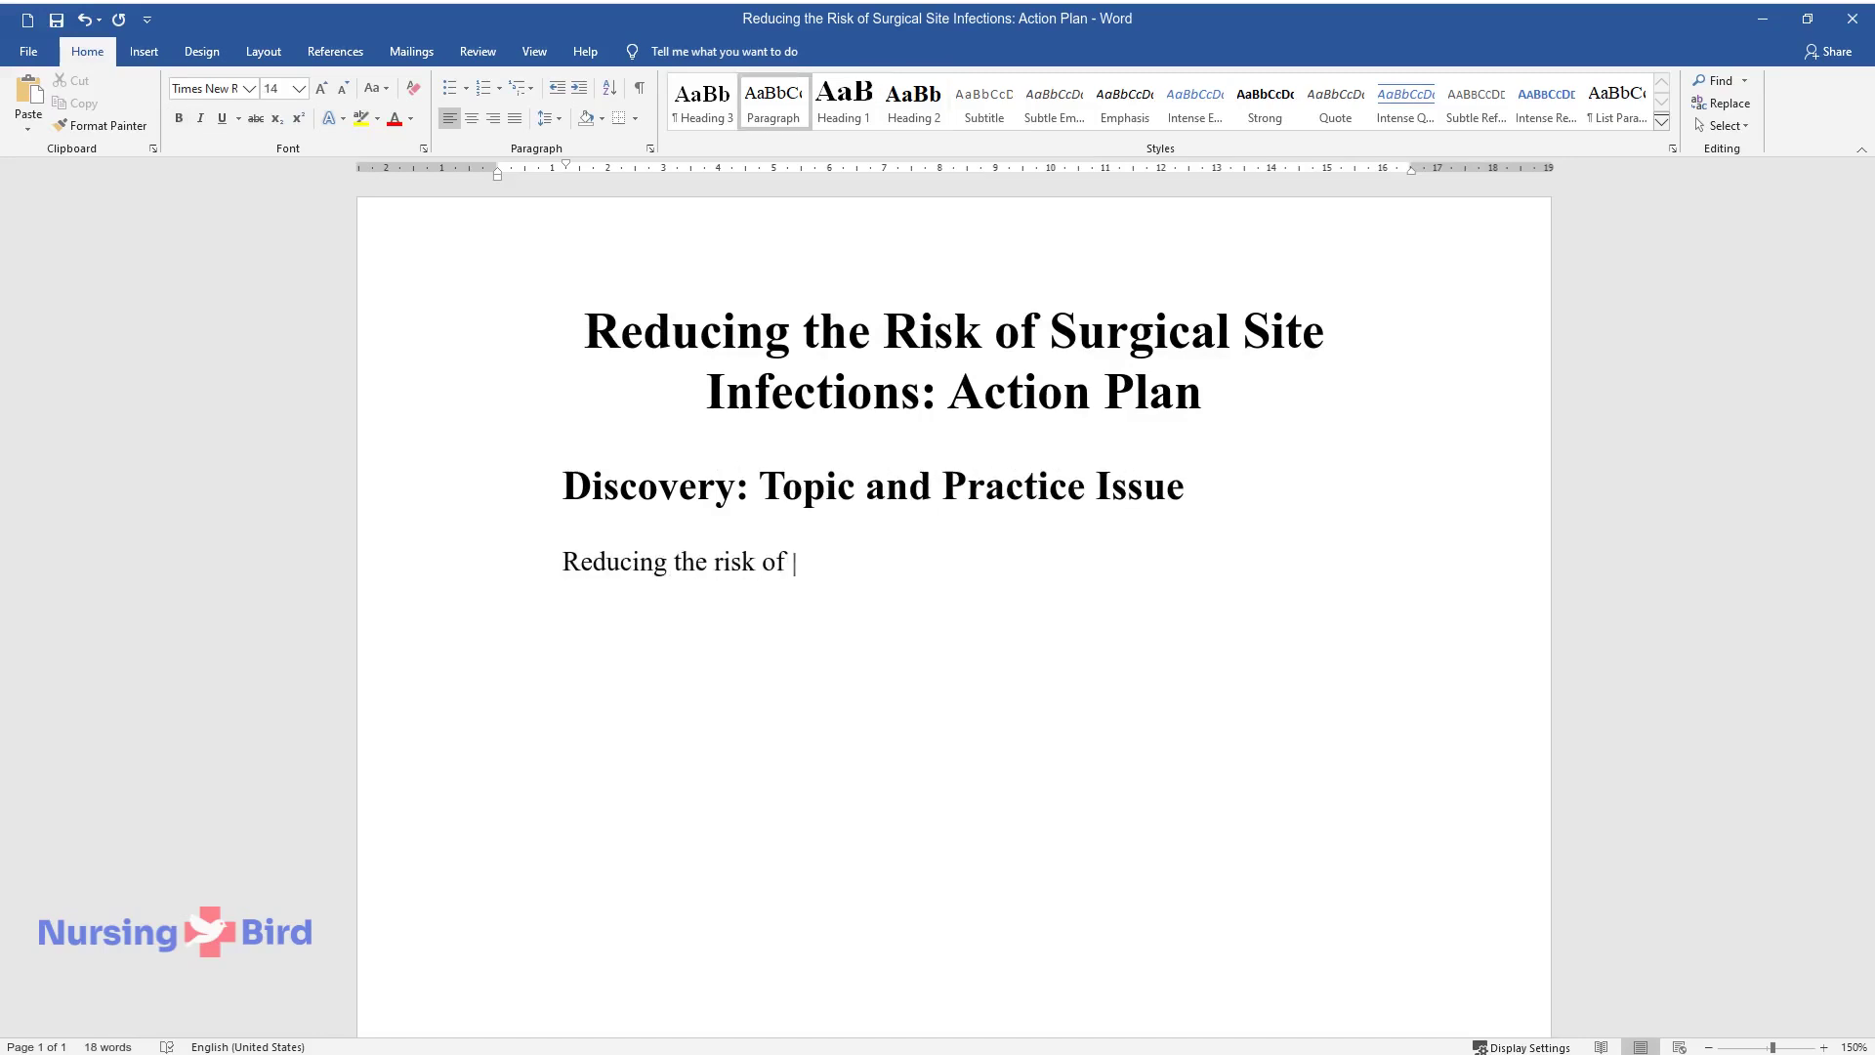
{"action": "type", "text": "surgical site infections (SSIs) ha"}
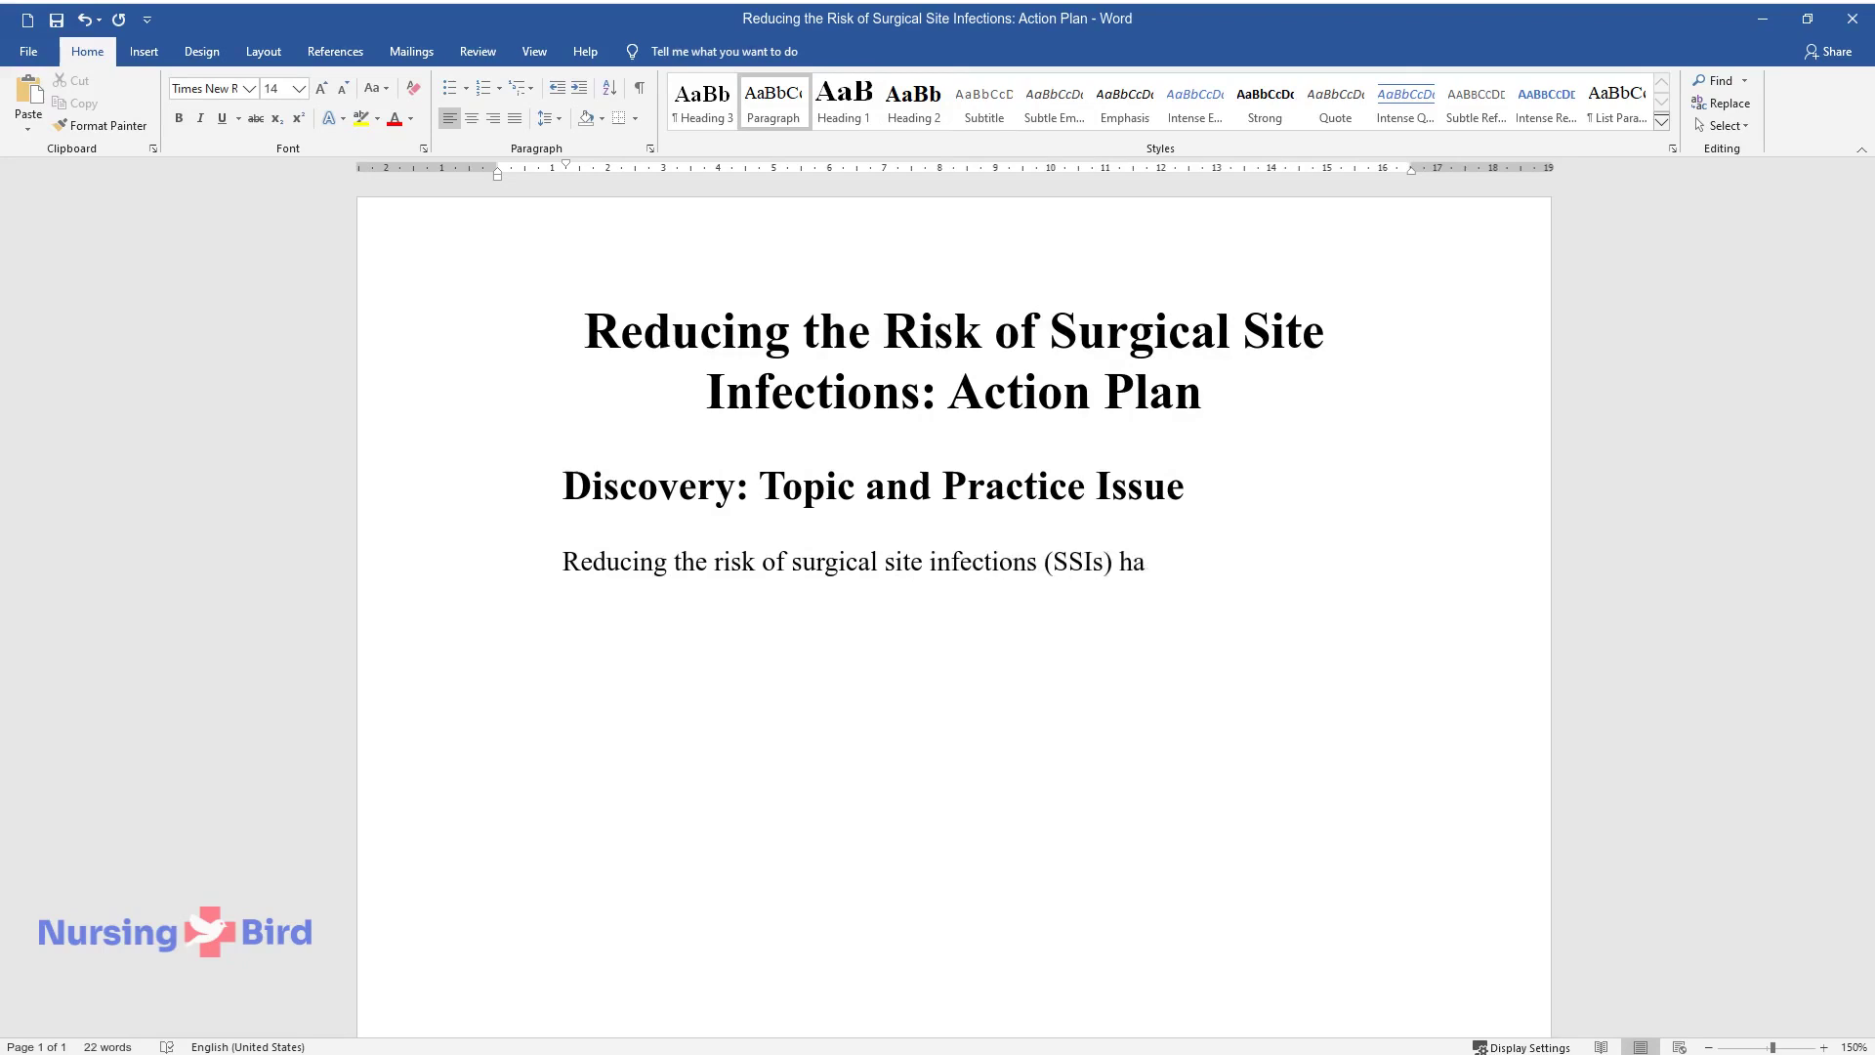
{"action": "type", "text": "s been chosen as the topic for th"}
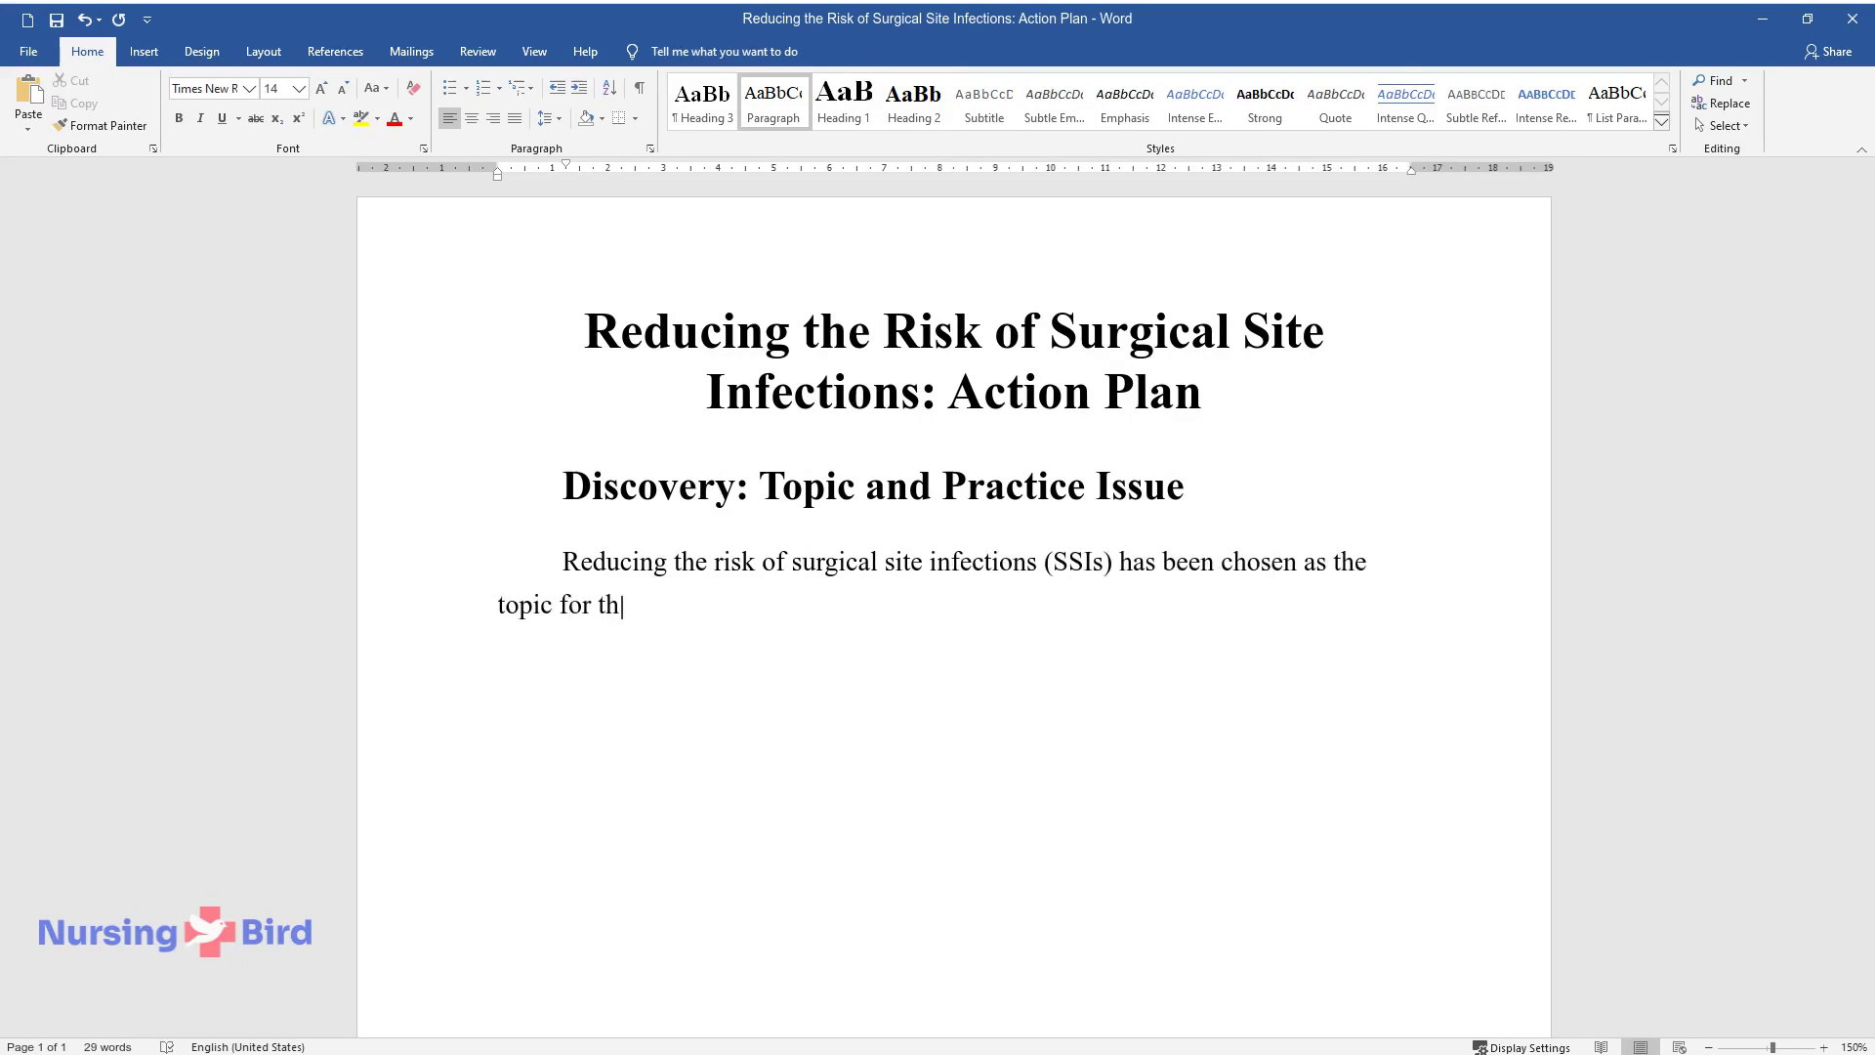
{"action": "type", "text": "is task. Nurses play a critical r"}
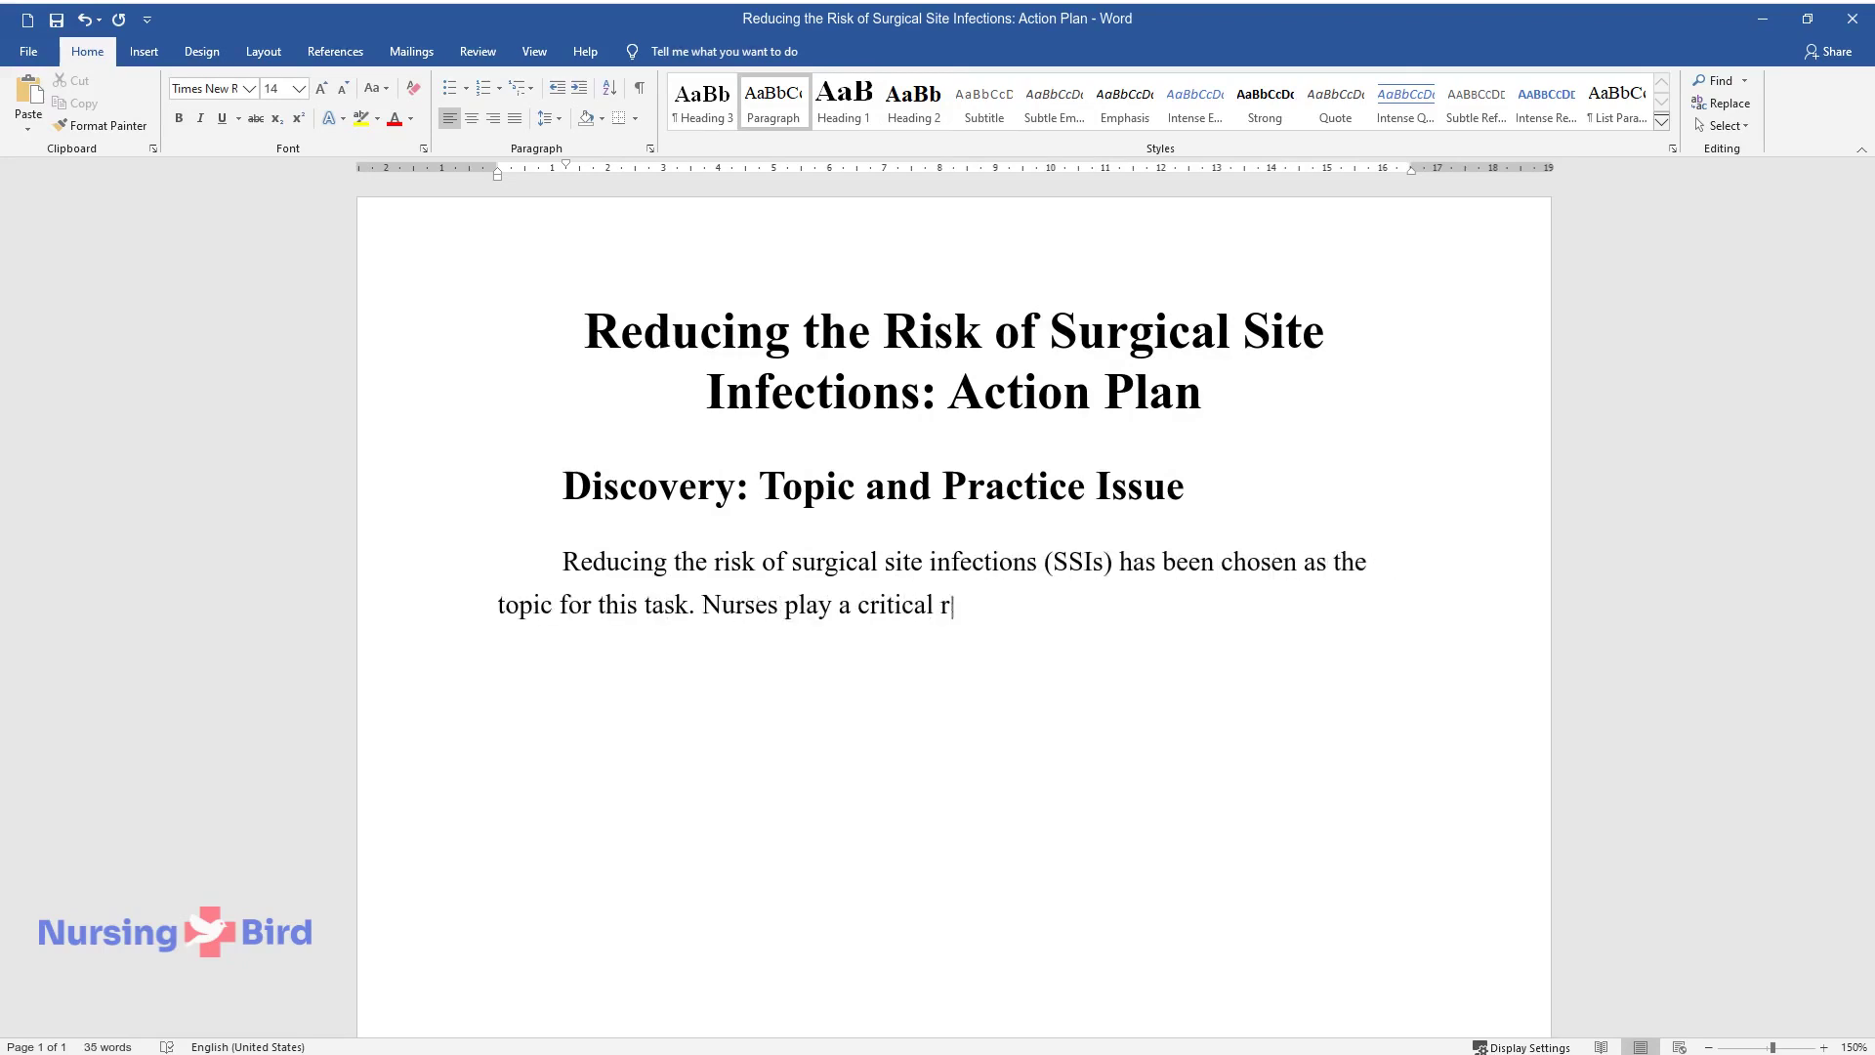
{"action": "type", "text": "ole in the care of patients after"}
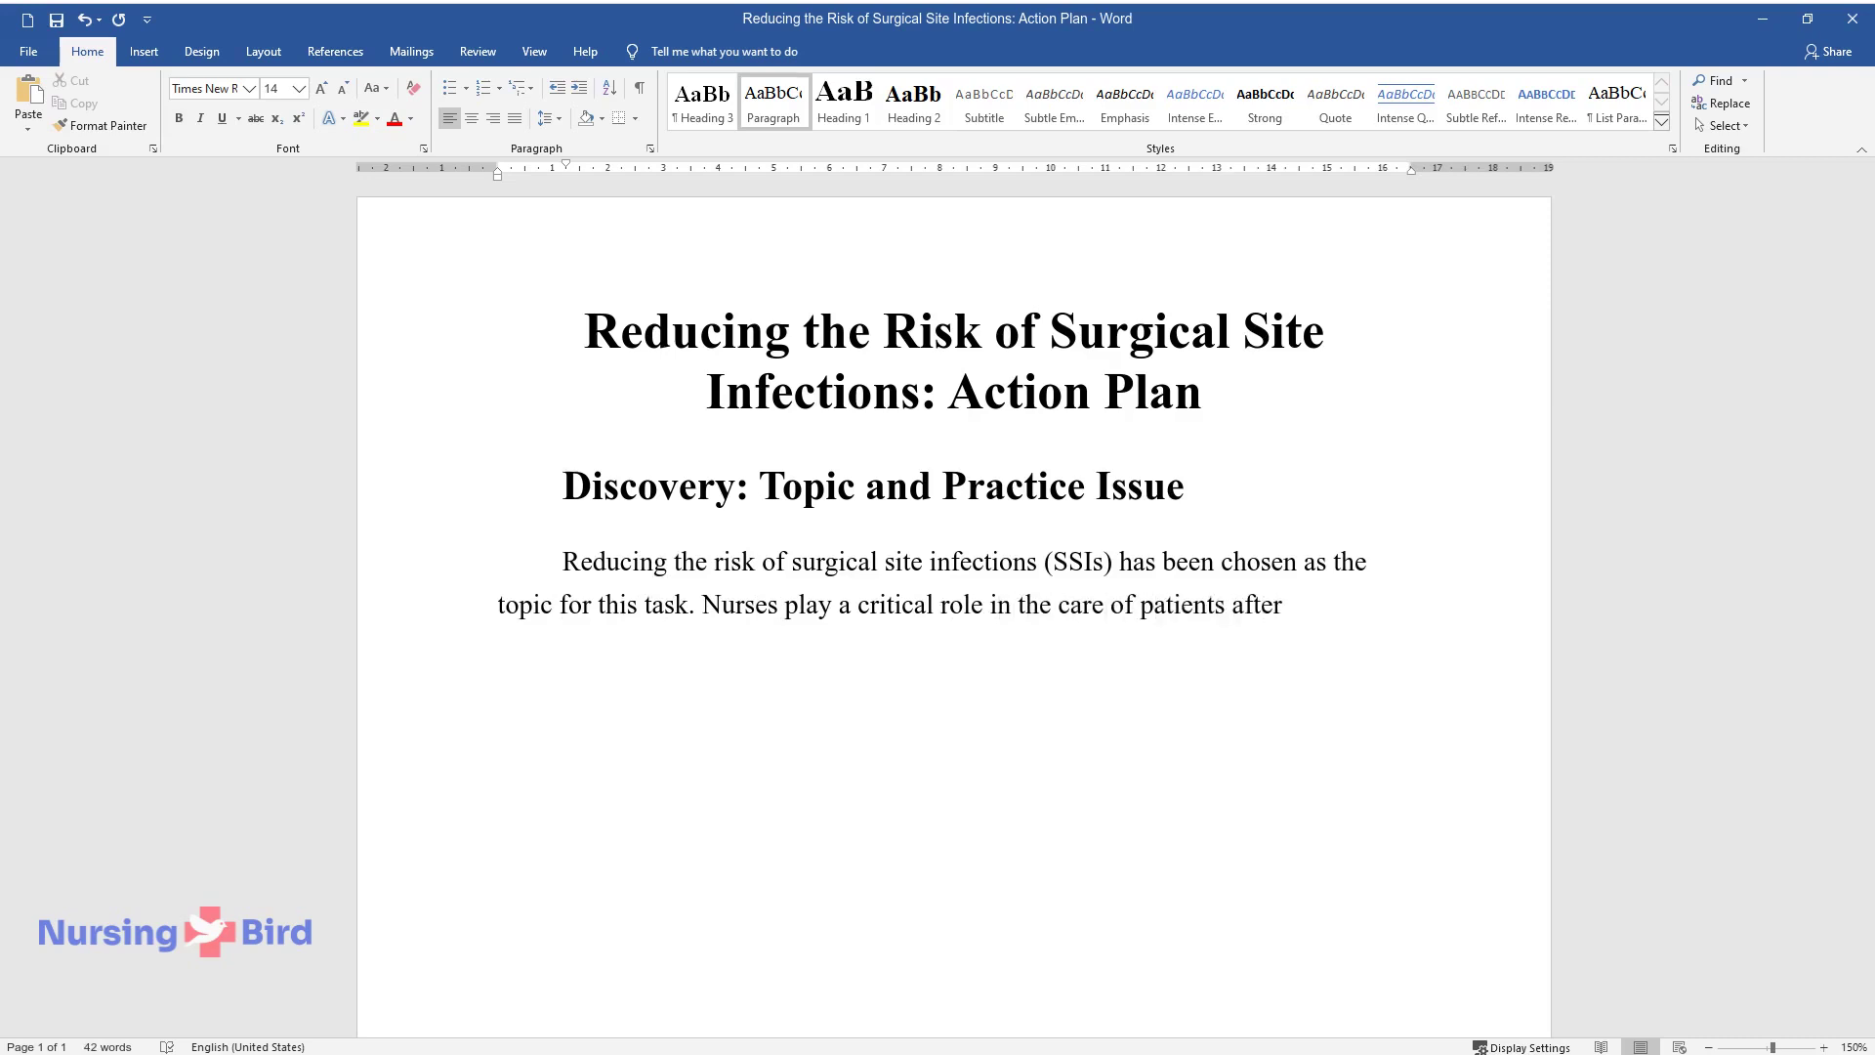
{"action": "type", "text": " surgery, and thus they contribute"}
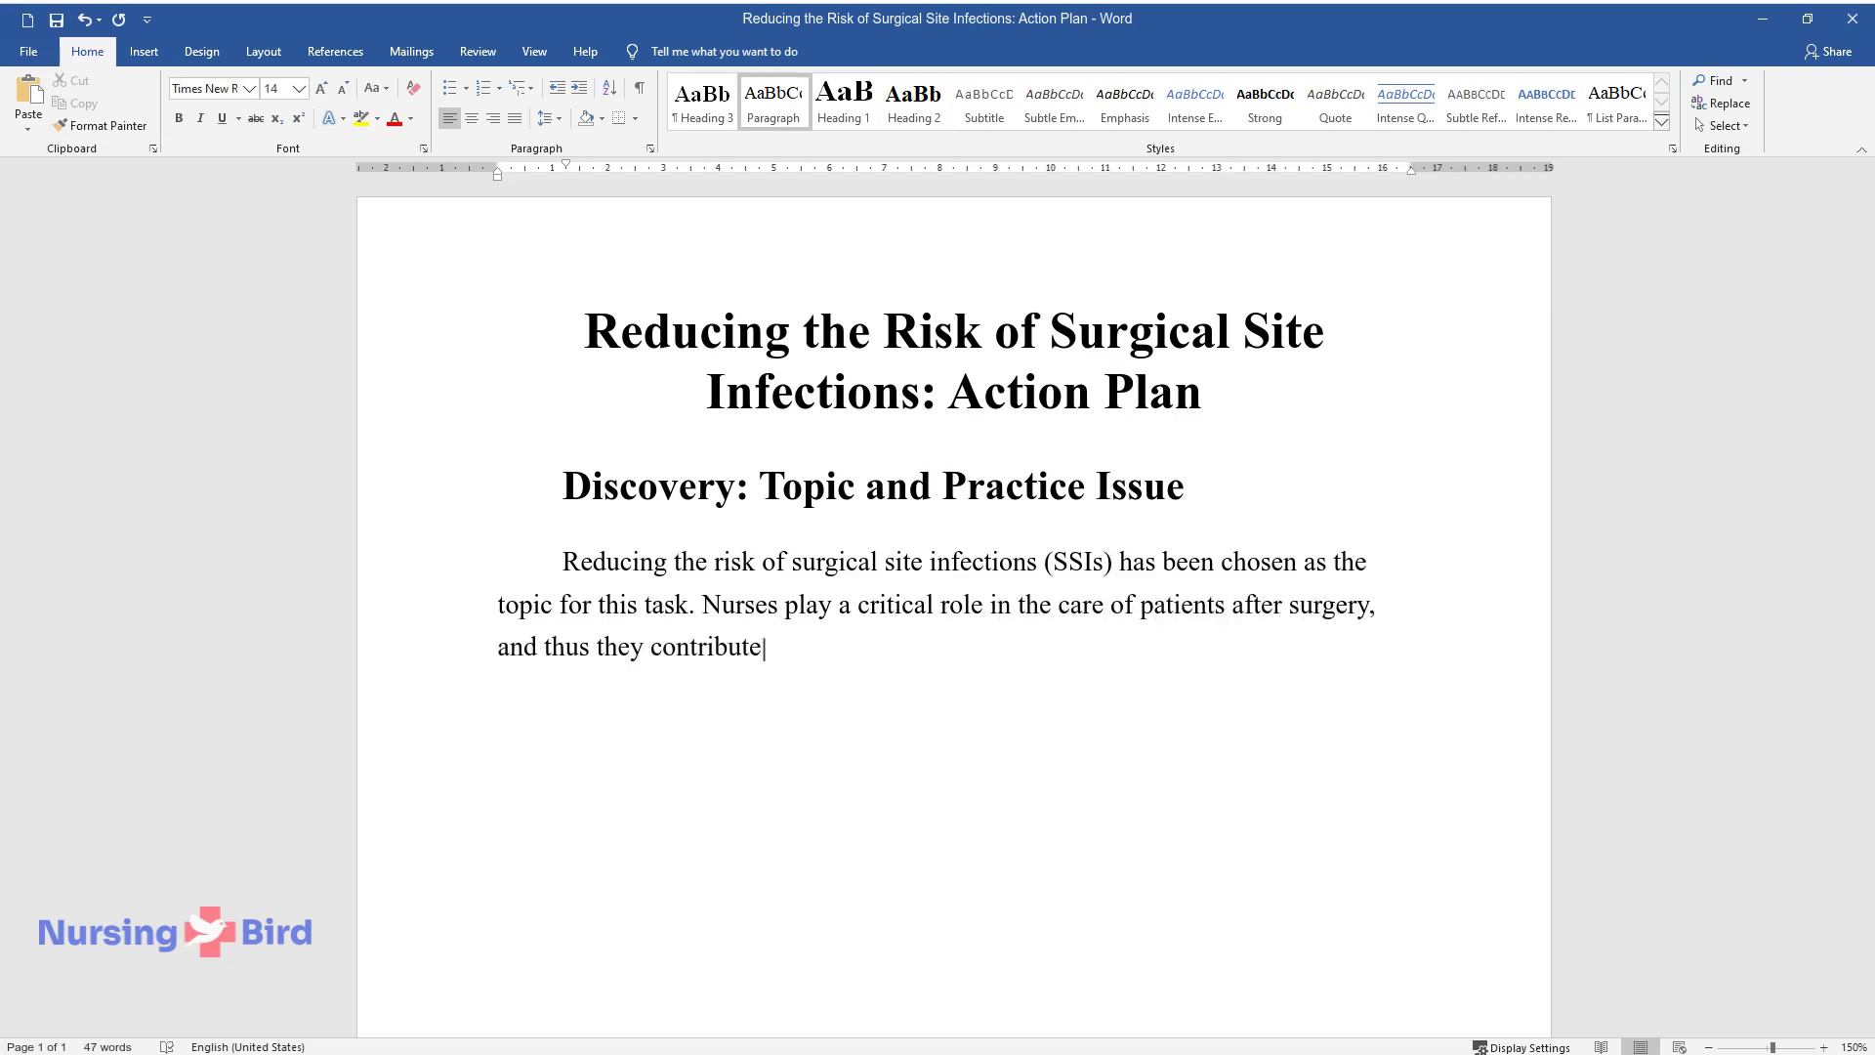
{"action": "type", "text": " significantly to care outcomes. "}
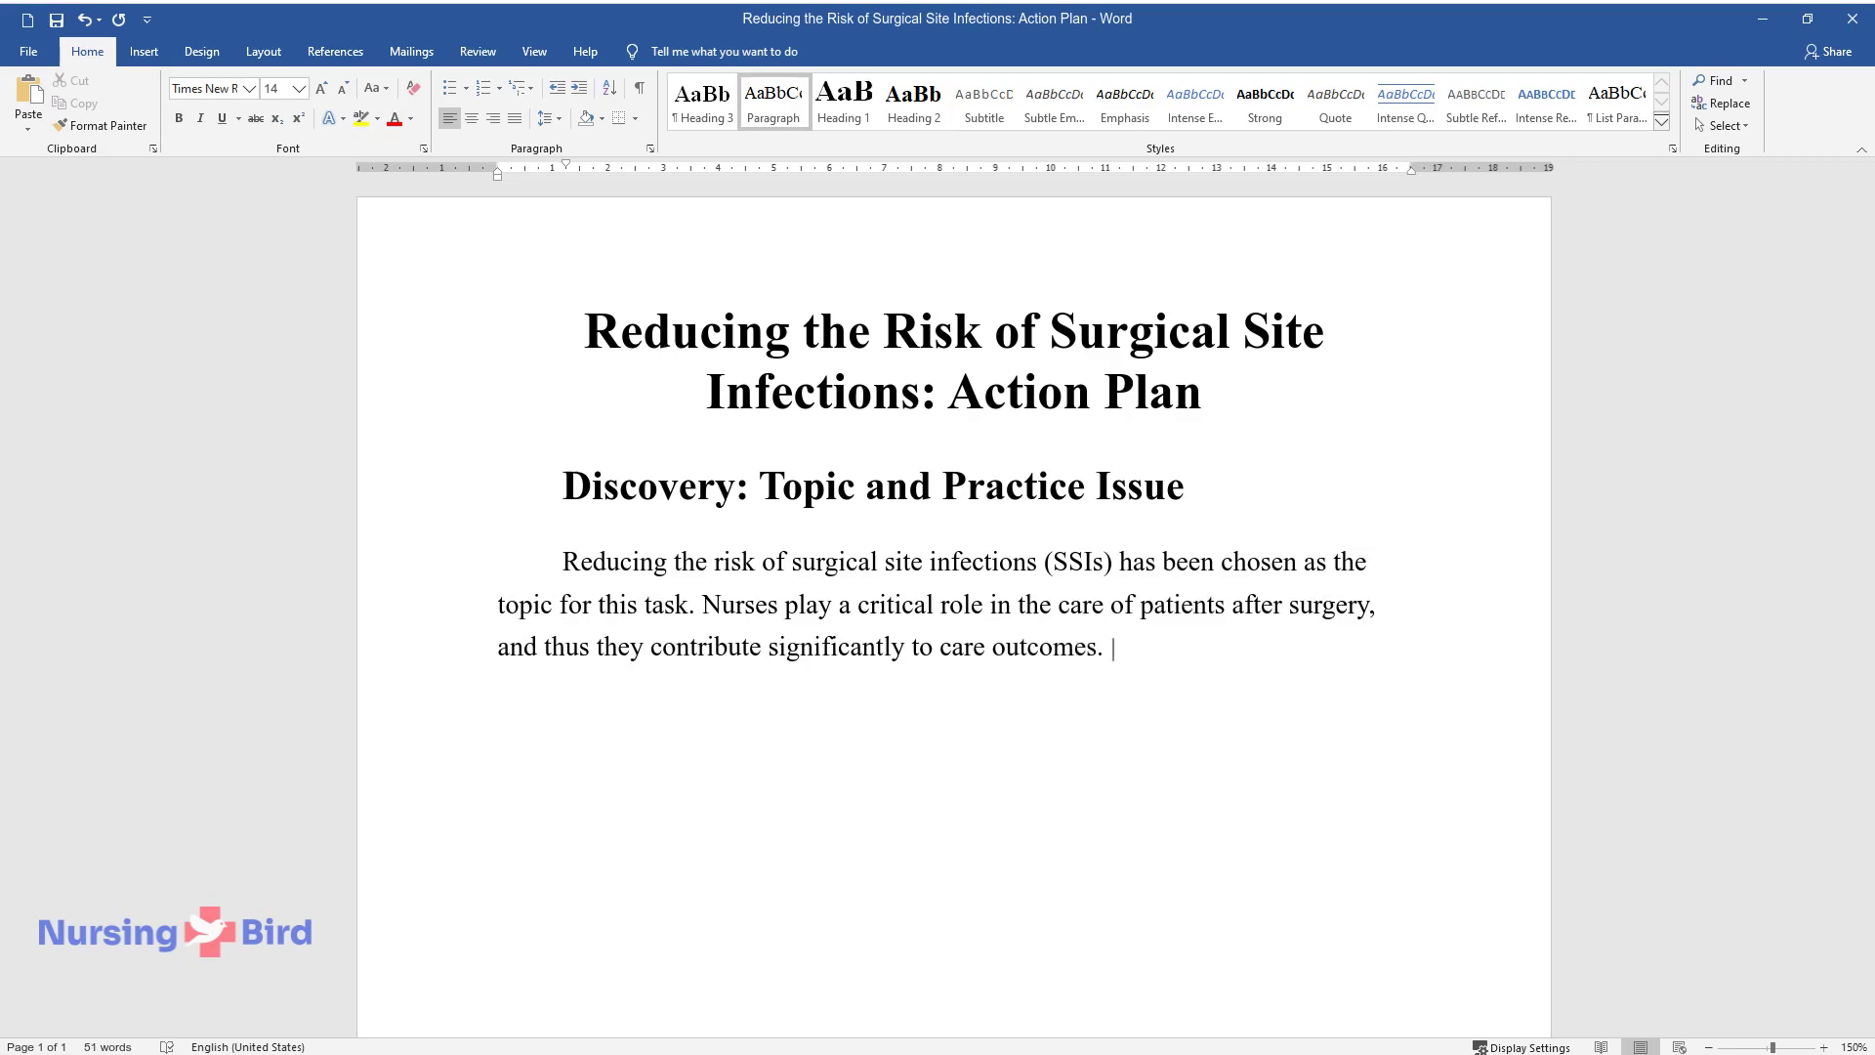
Step: Complete the paragraph with a "Therefore" sentence stating that nurses' involvement in patients' well-being after surgery underscores the nursing practice issue related to this topic
{"action": "type", "text": "Therefore, the involvemen"}
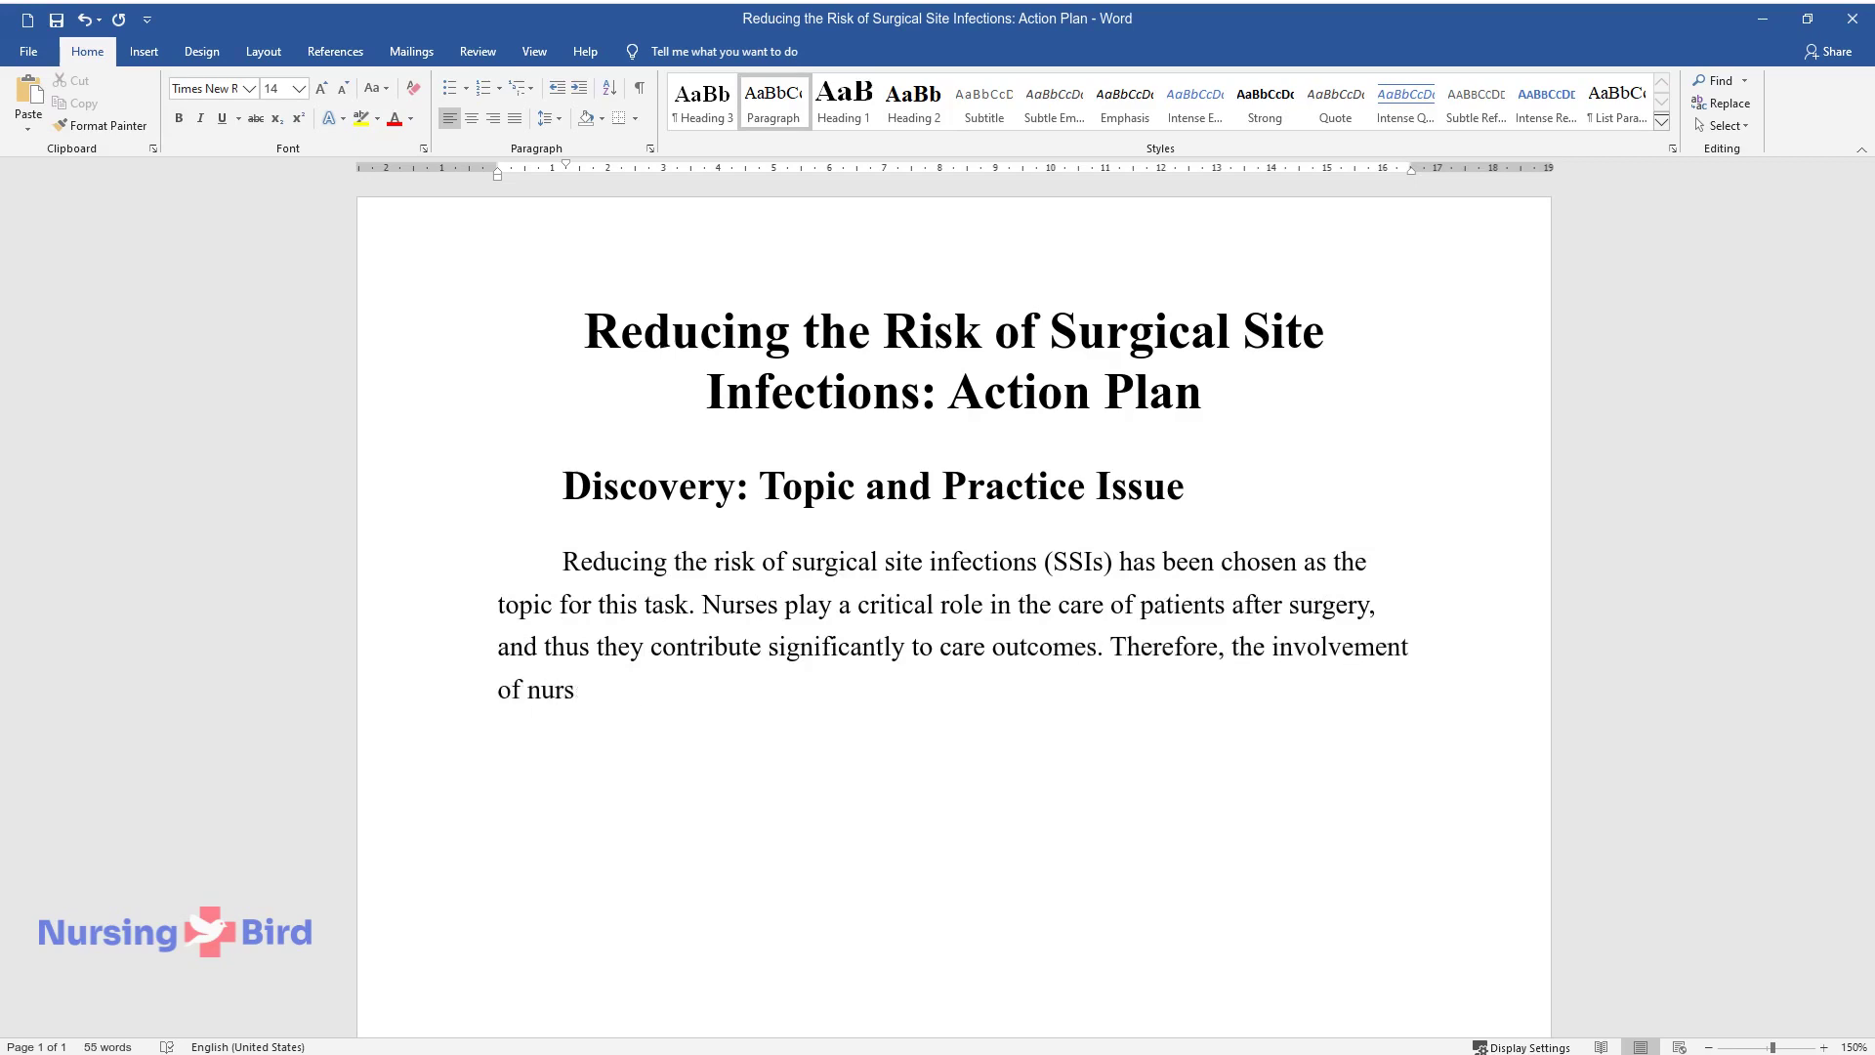
{"action": "type", "text": "t of nurses in ensuring the well-being of "}
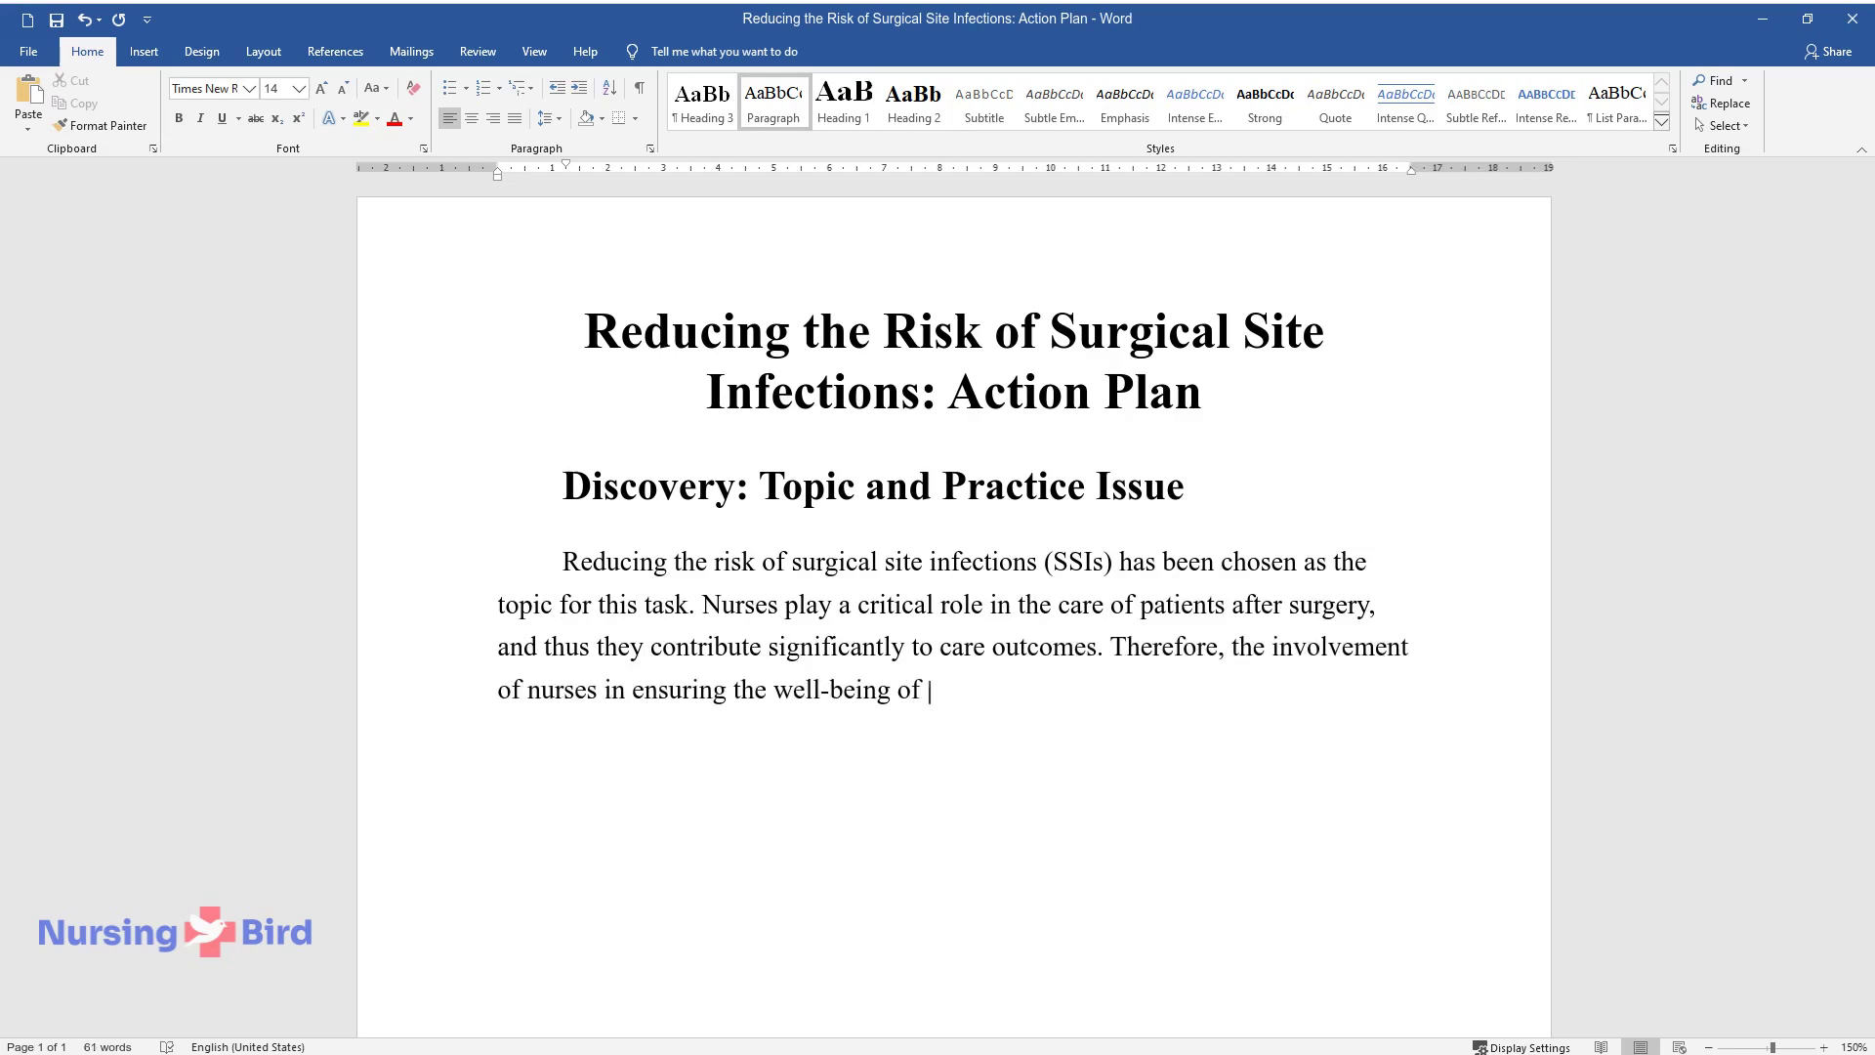
{"action": "type", "text": "patients after surgery underscore"}
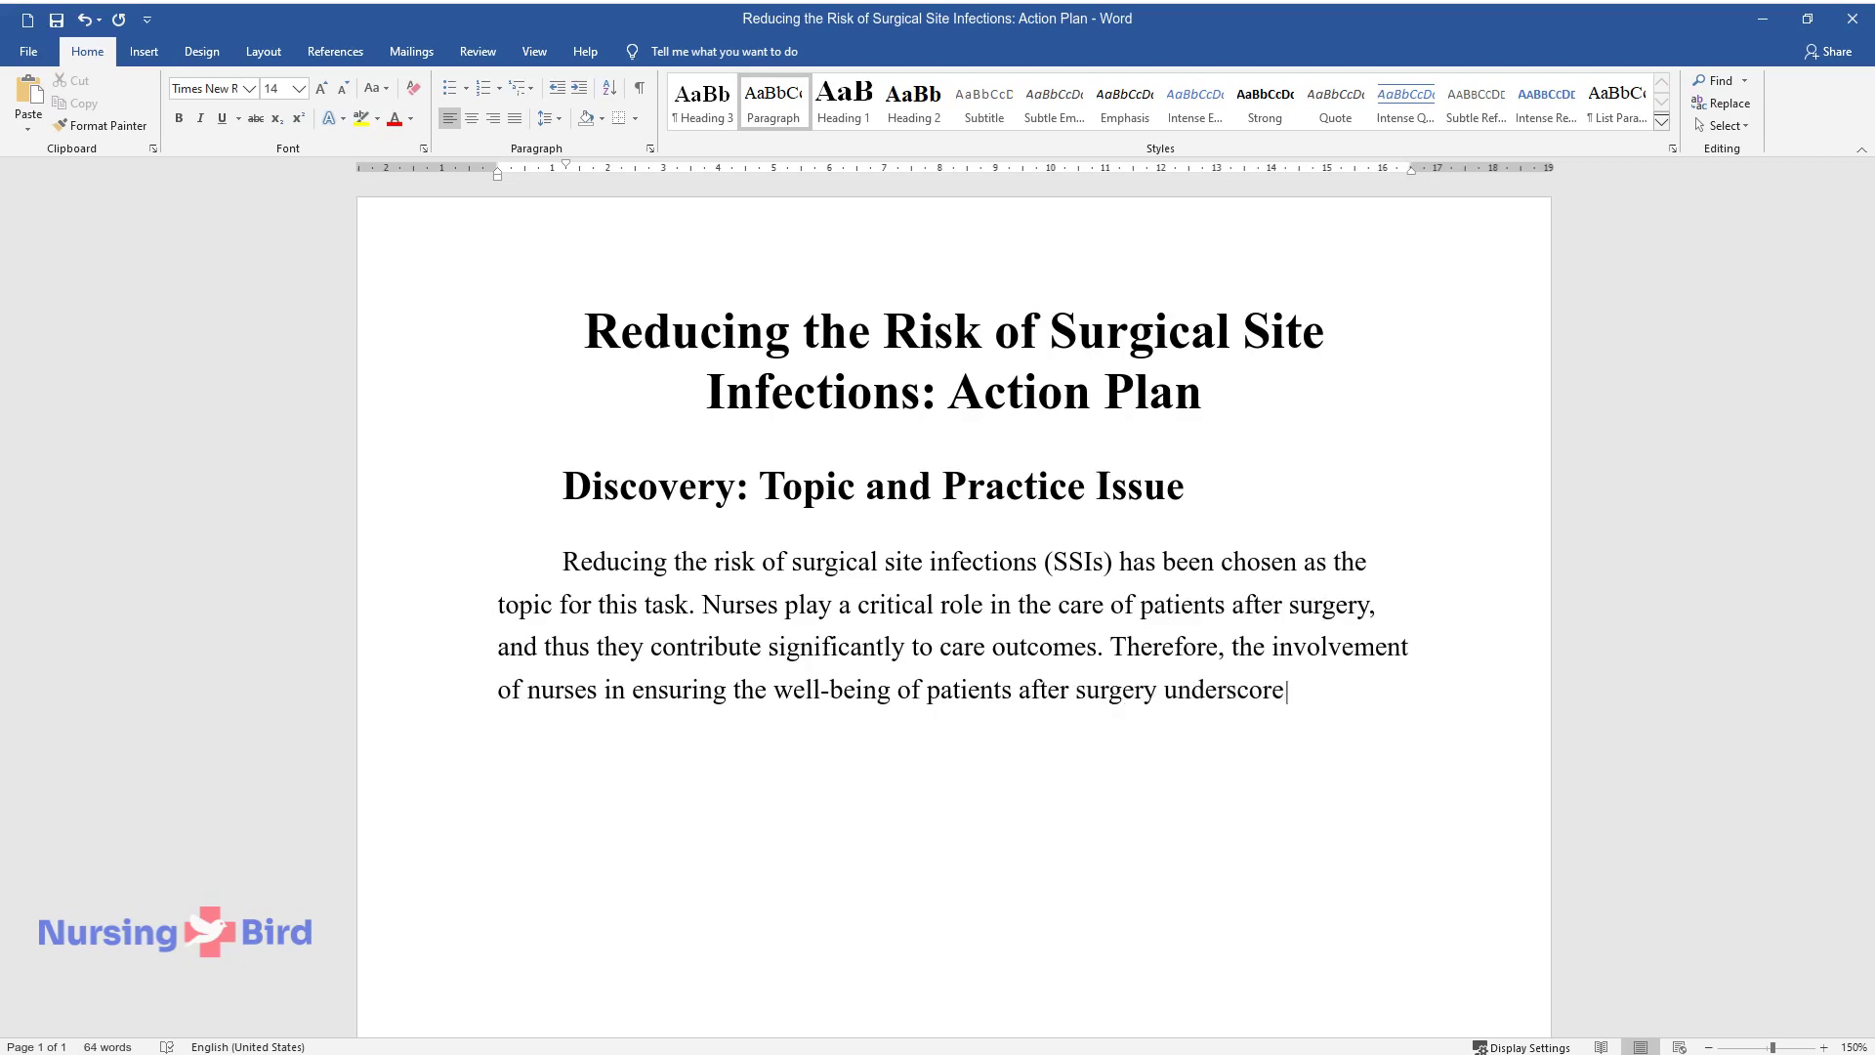
{"action": "type", "text": "s the nursing practice issue as re"}
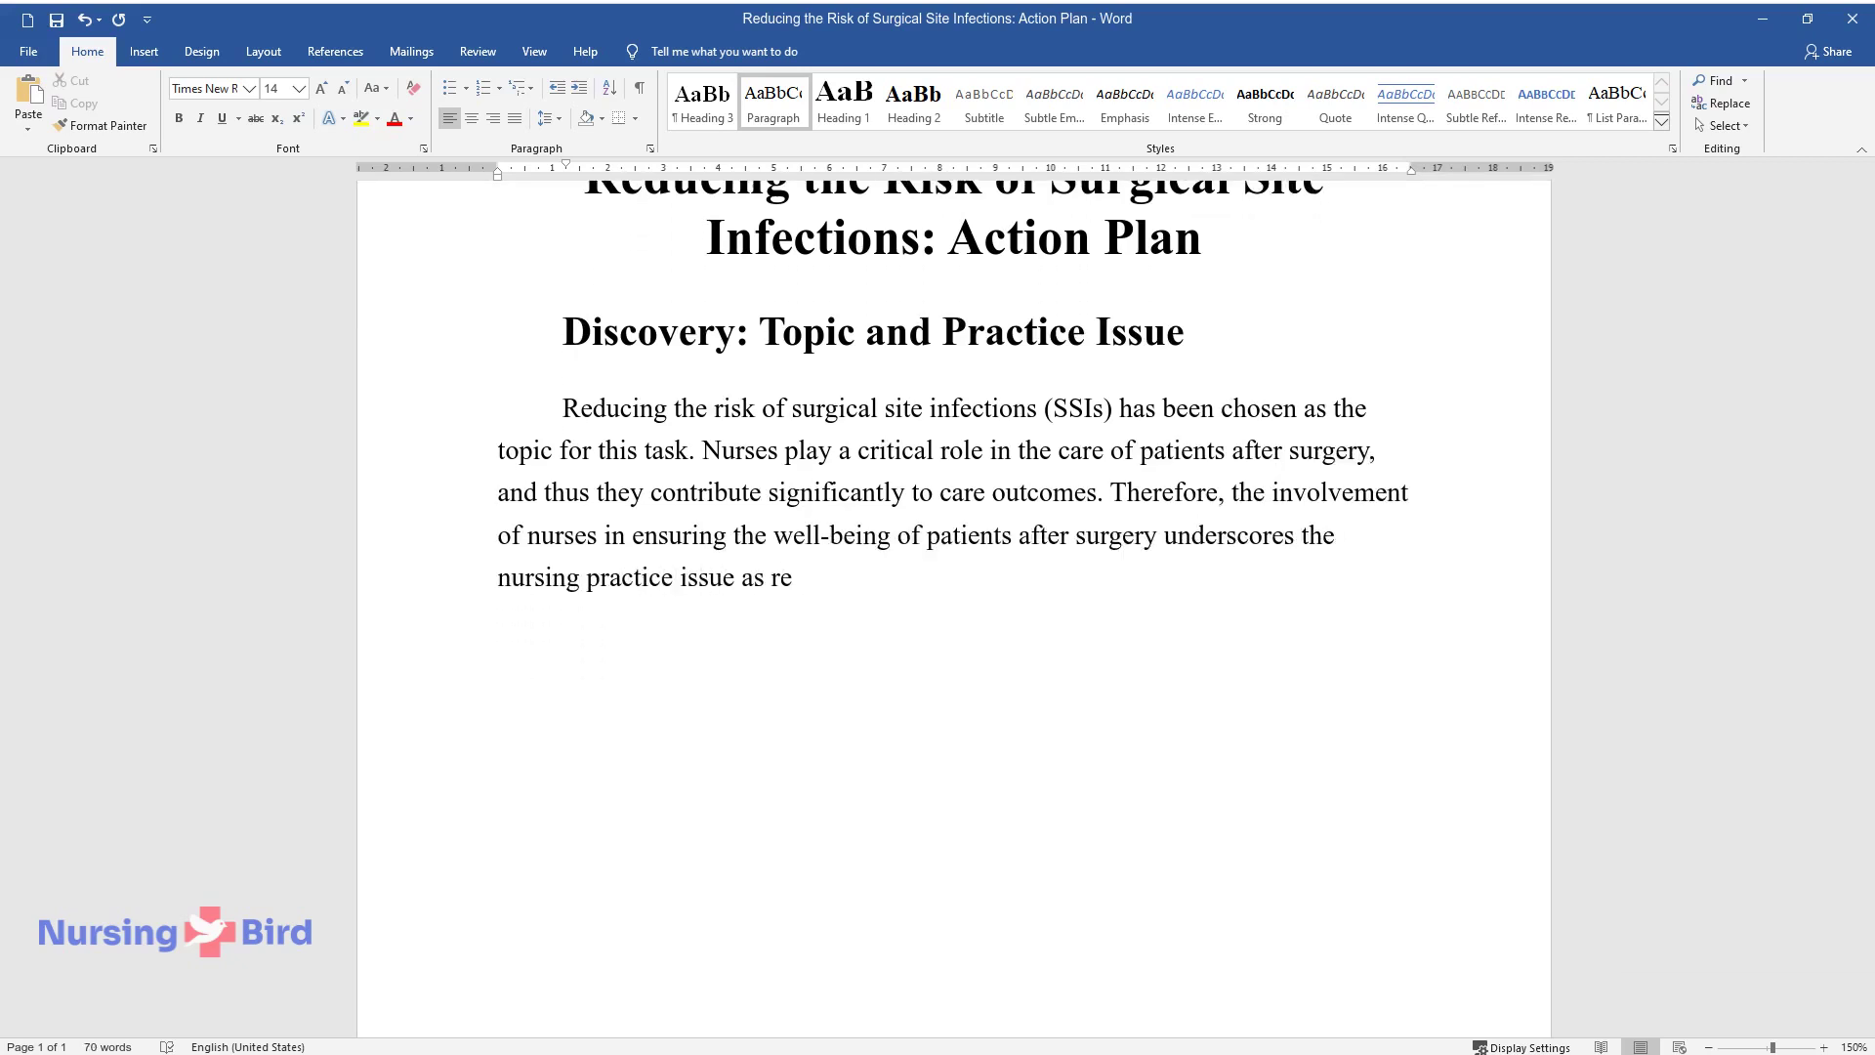
{"action": "type", "text": "lated to this topic."}
{"action": "key", "text": "Return"}
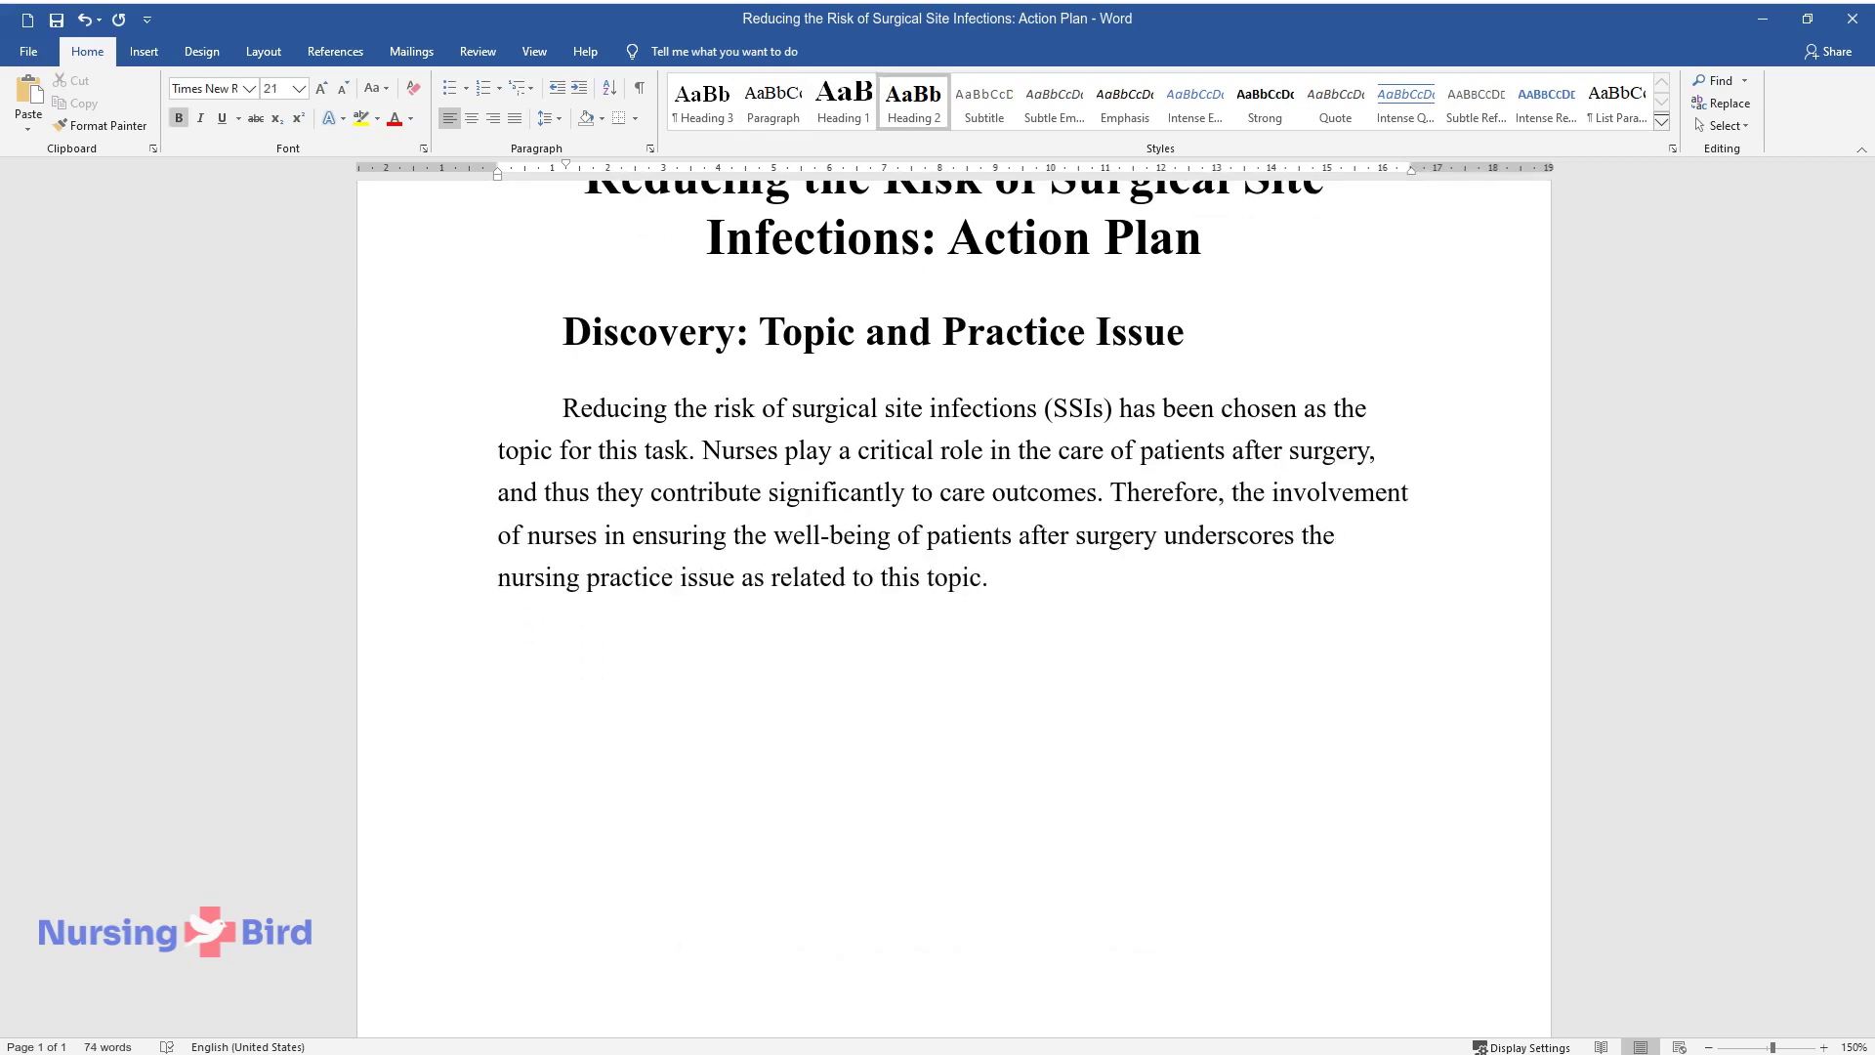
Step: Add the Heading 2 section heading "The Rationale for the Topic Selection" after the first paragraph
{"action": "type", "text": "The Rationale for the Top"}
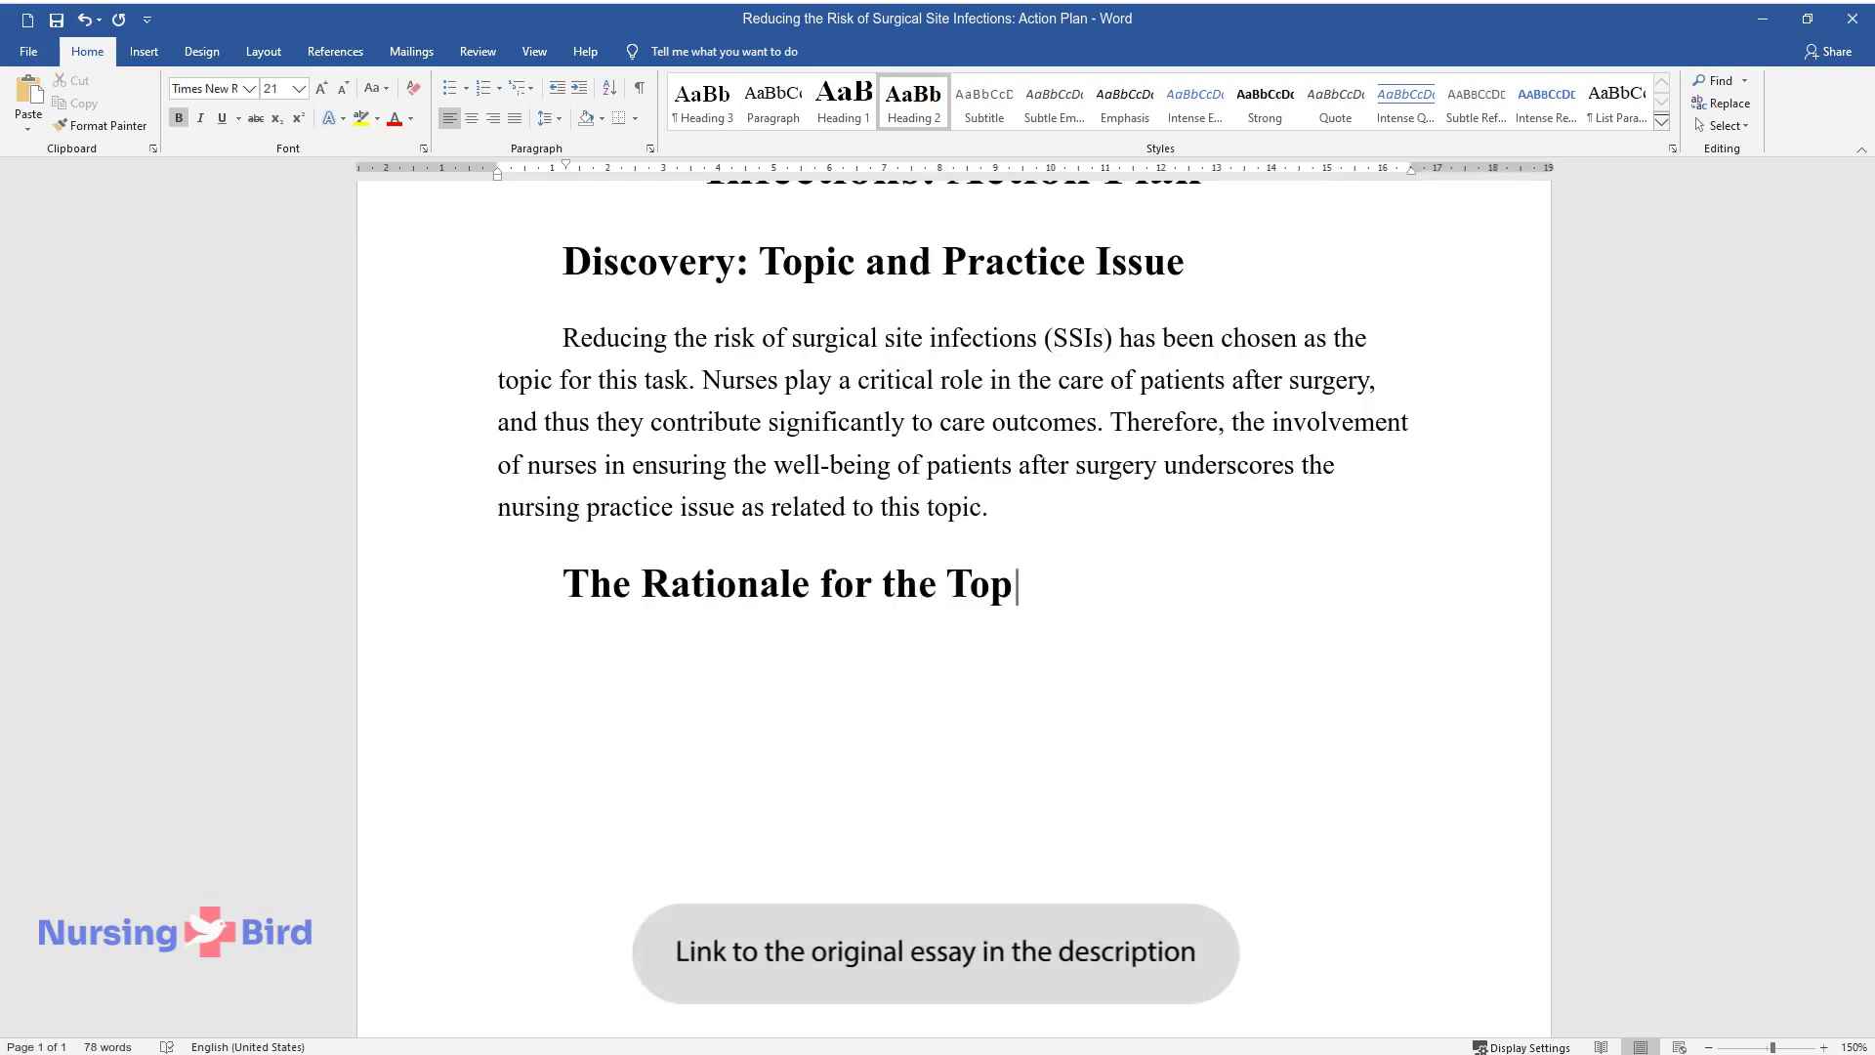
{"action": "type", "text": "ic Selection"}
{"action": "key", "text": "Return"}
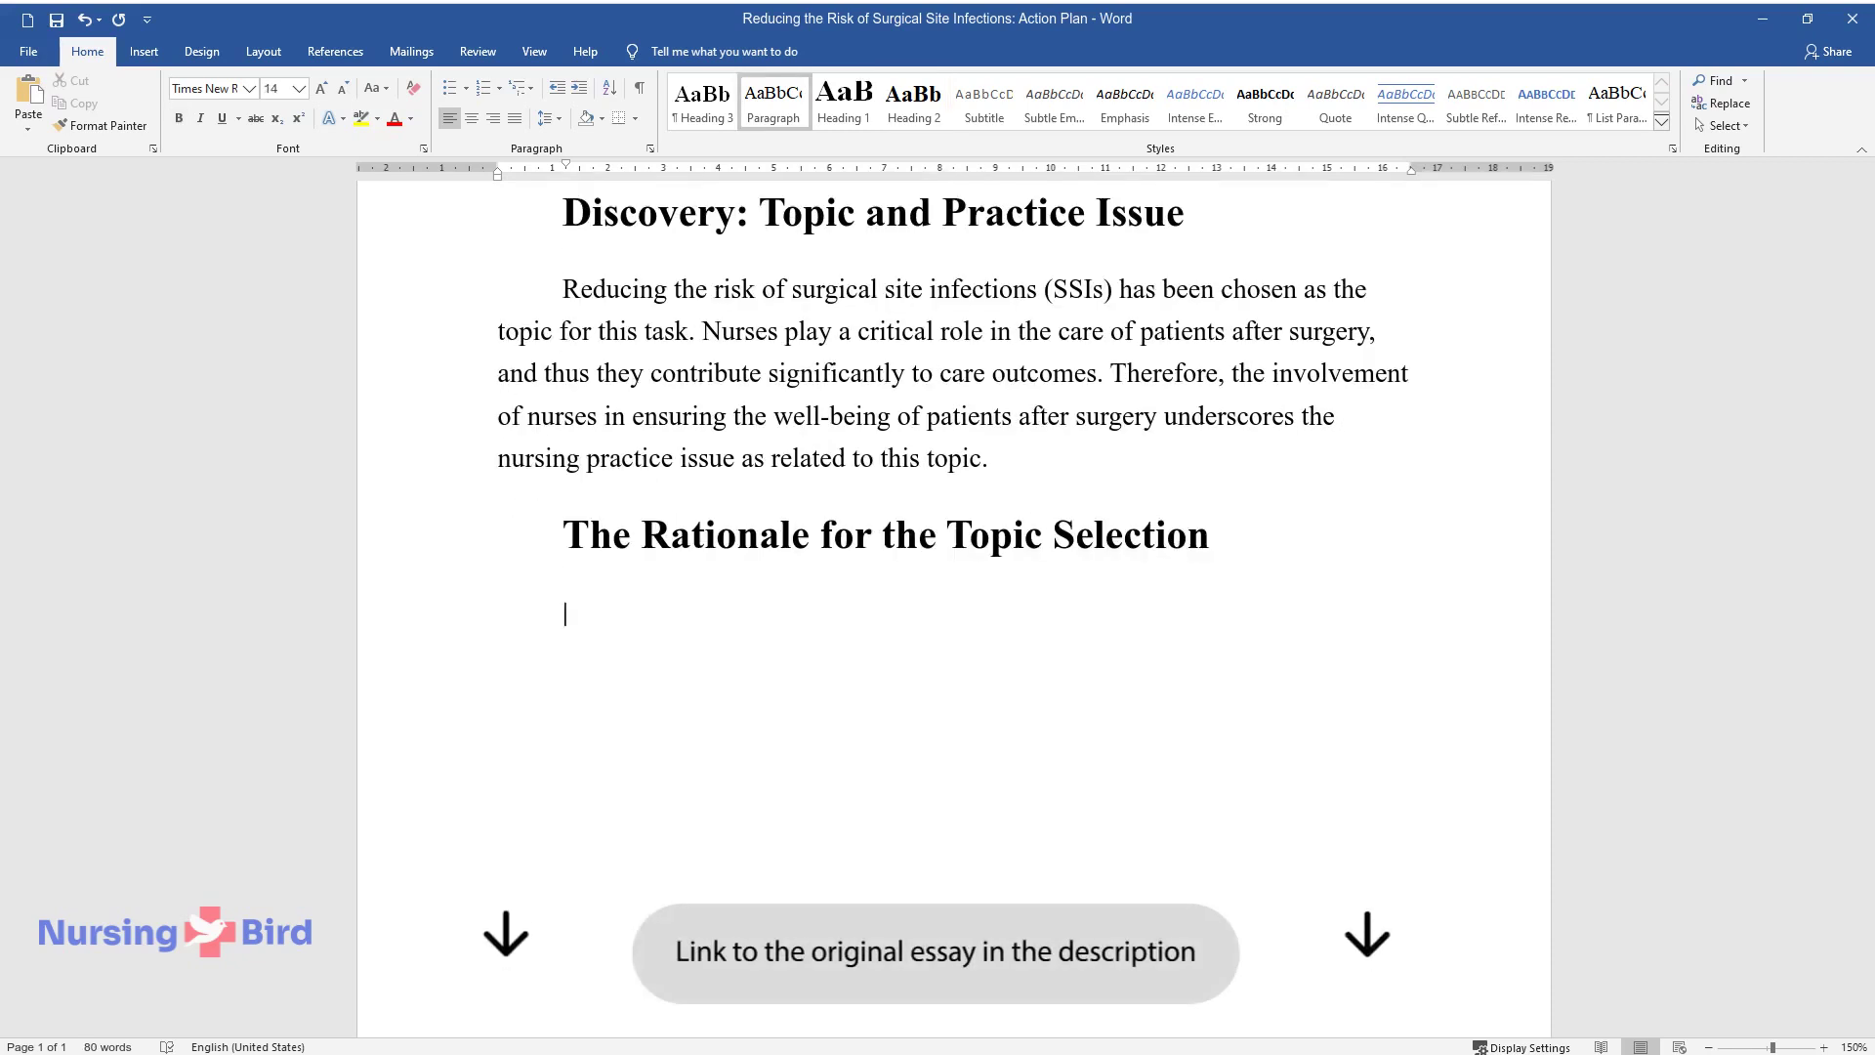
Step: Write the rationale's opening sentence: "SSI is one of the hospital-acquired infections (HIAs) leading causes of mortality and morbidity among hospitalized patients."
{"action": "type", "text": "SSI is one of the hospital-acq"}
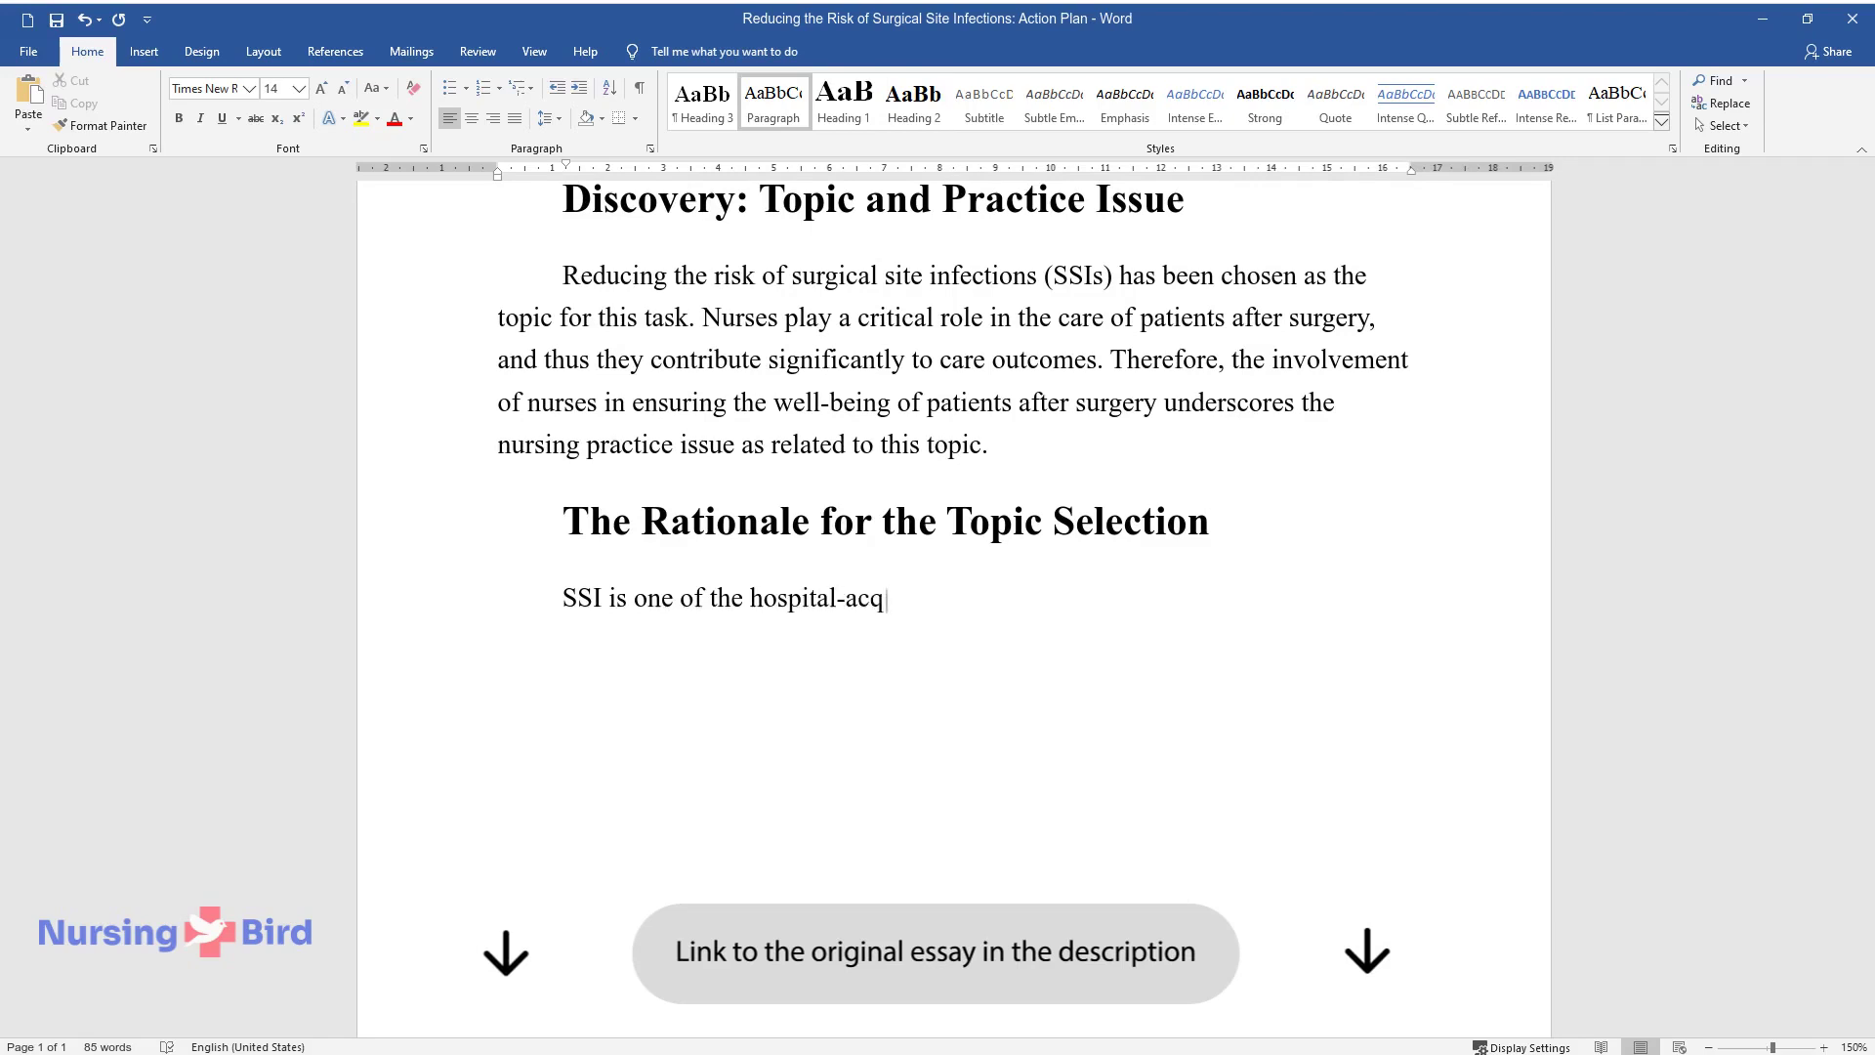
{"action": "type", "text": "uired infections (HIAs) leading ca"}
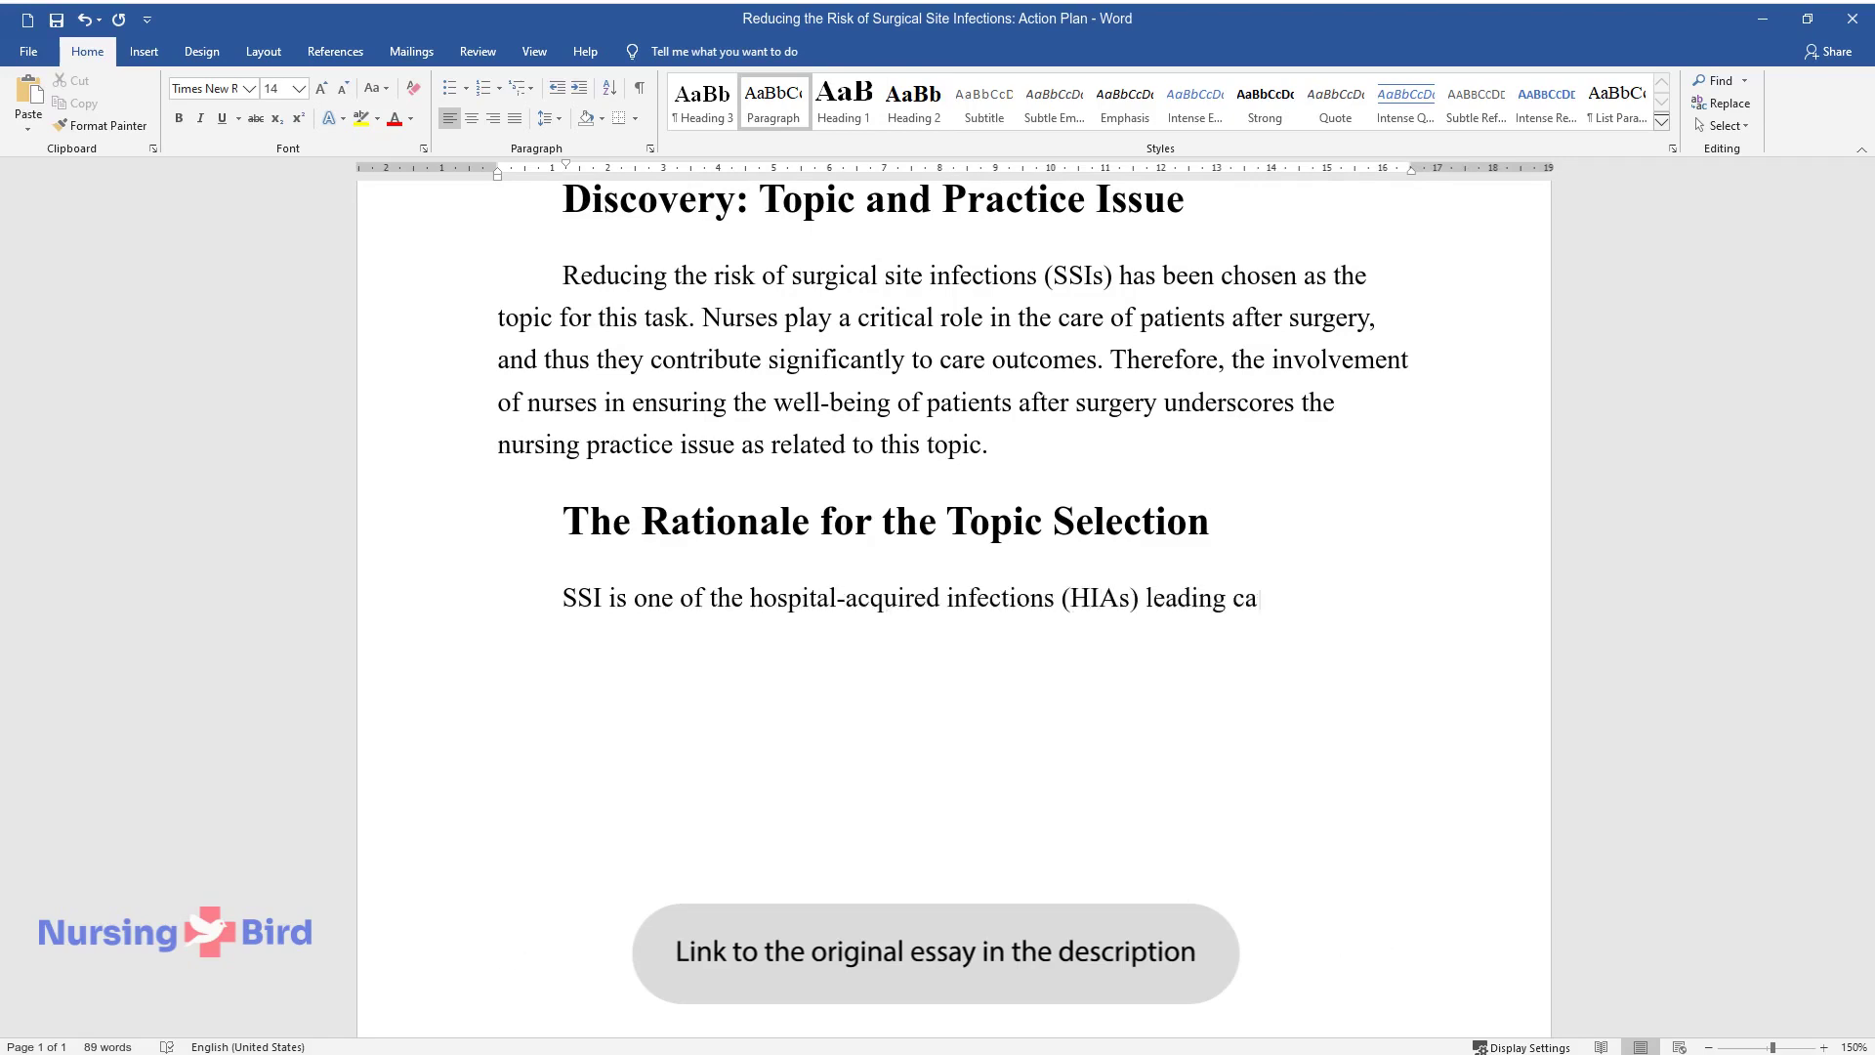
{"action": "type", "text": "uses of mortality and mor"}
{"action": "type", "text": "bidity a"}
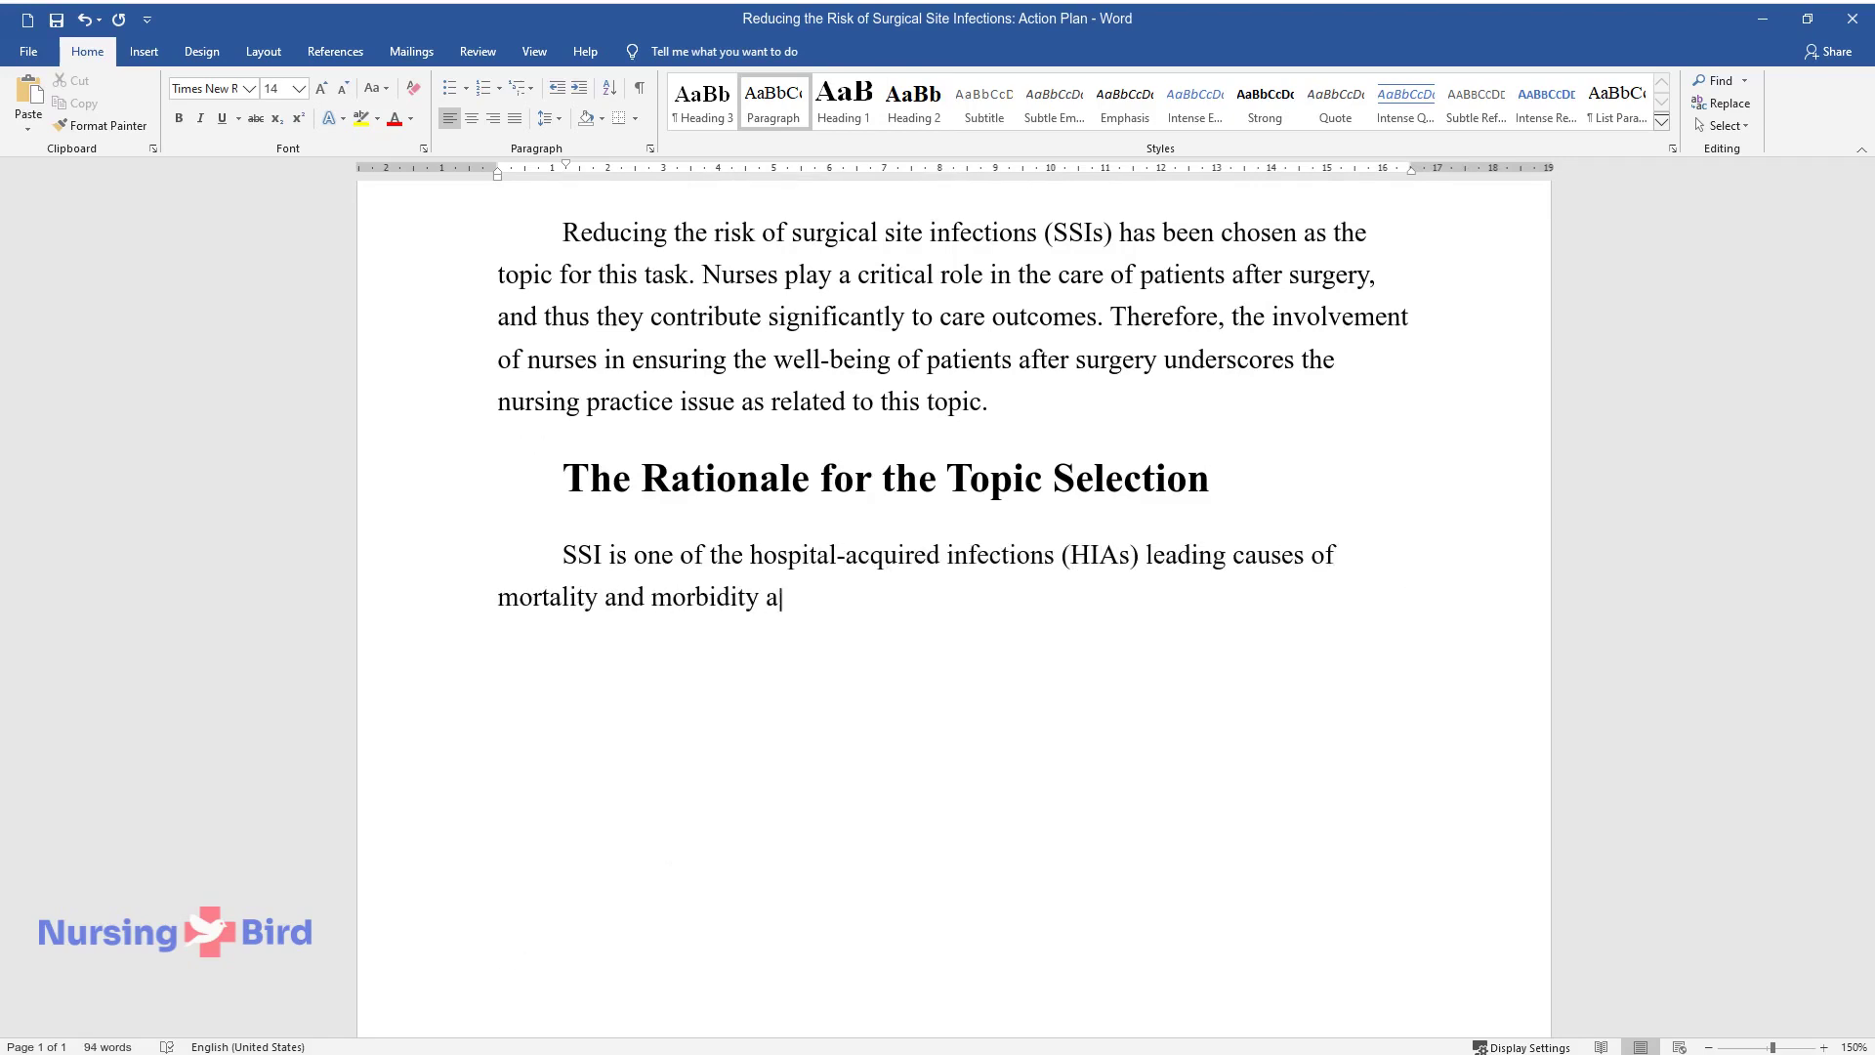
{"action": "type", "text": "mong hospitalized patients. After"}
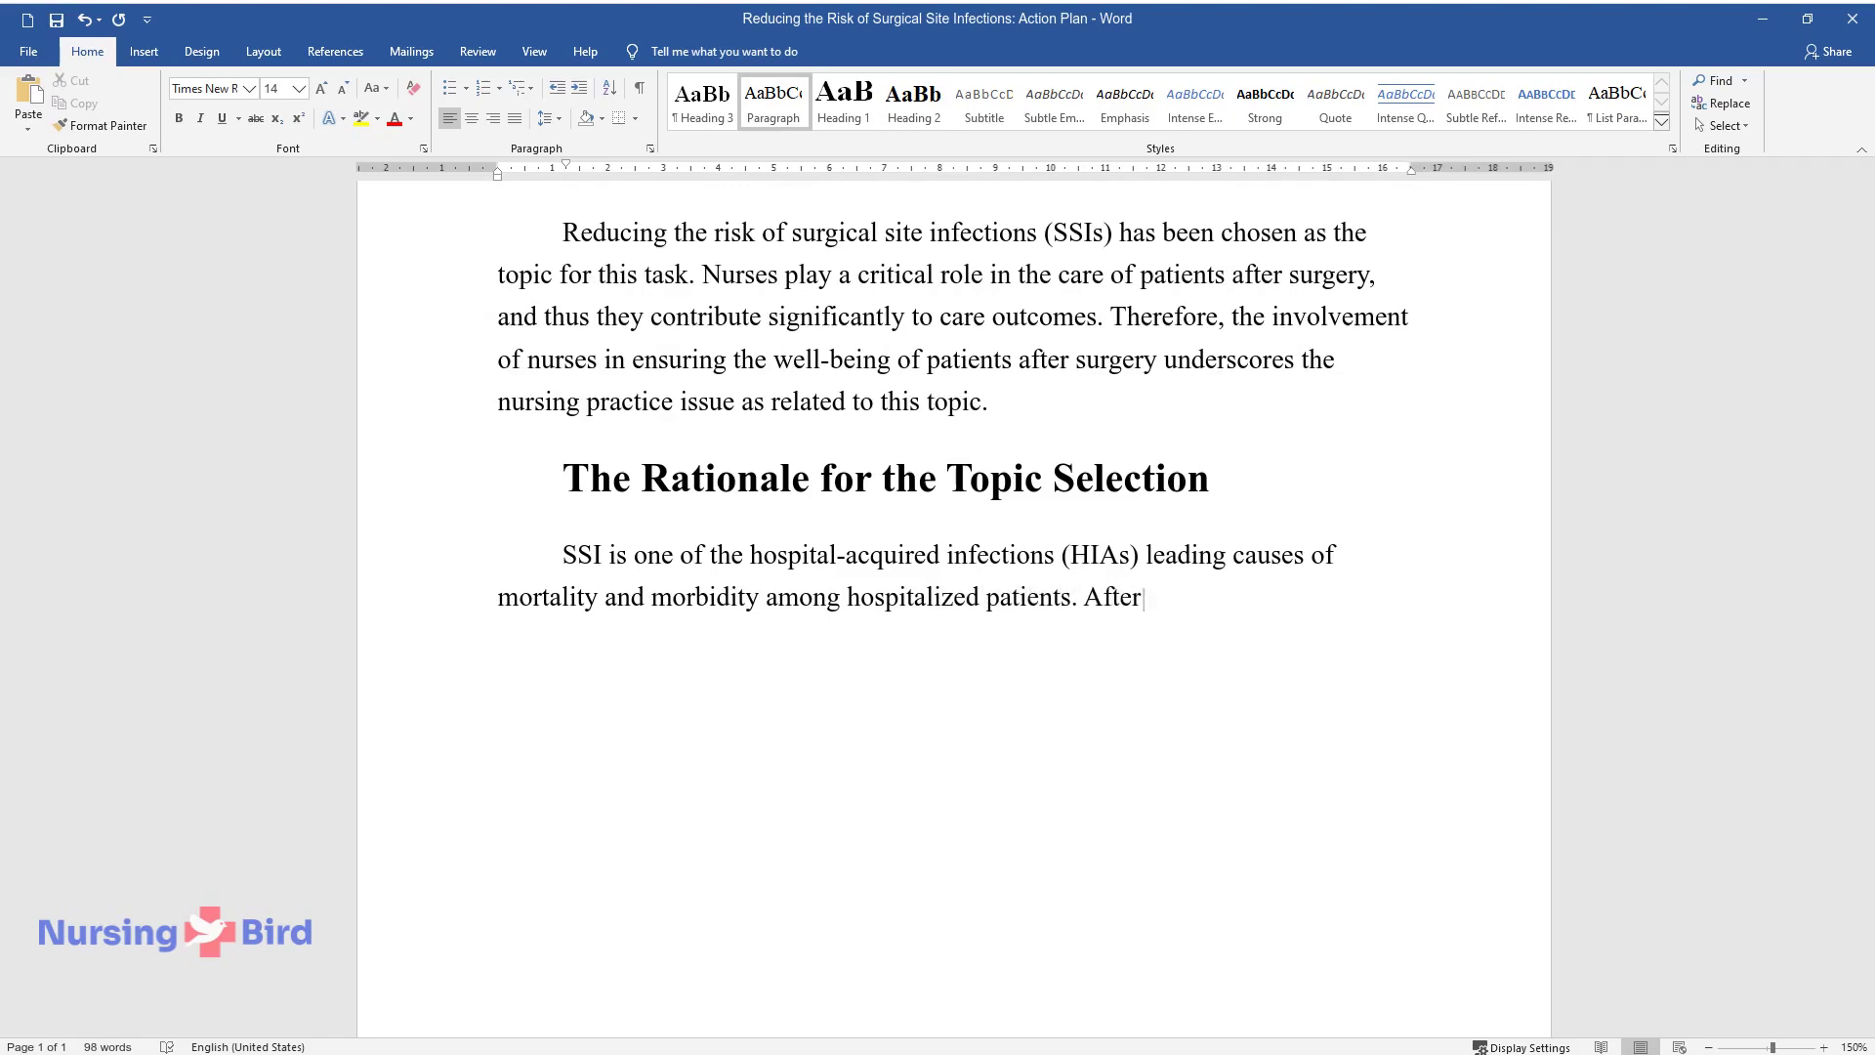
Step: Finish the rationale paragraph, stating that nurses care for patients after surgery and training them to prevent such infections could address the problem, underscoring the issue's scope
{"action": "type", "text": " surgery, patients are placed unde"}
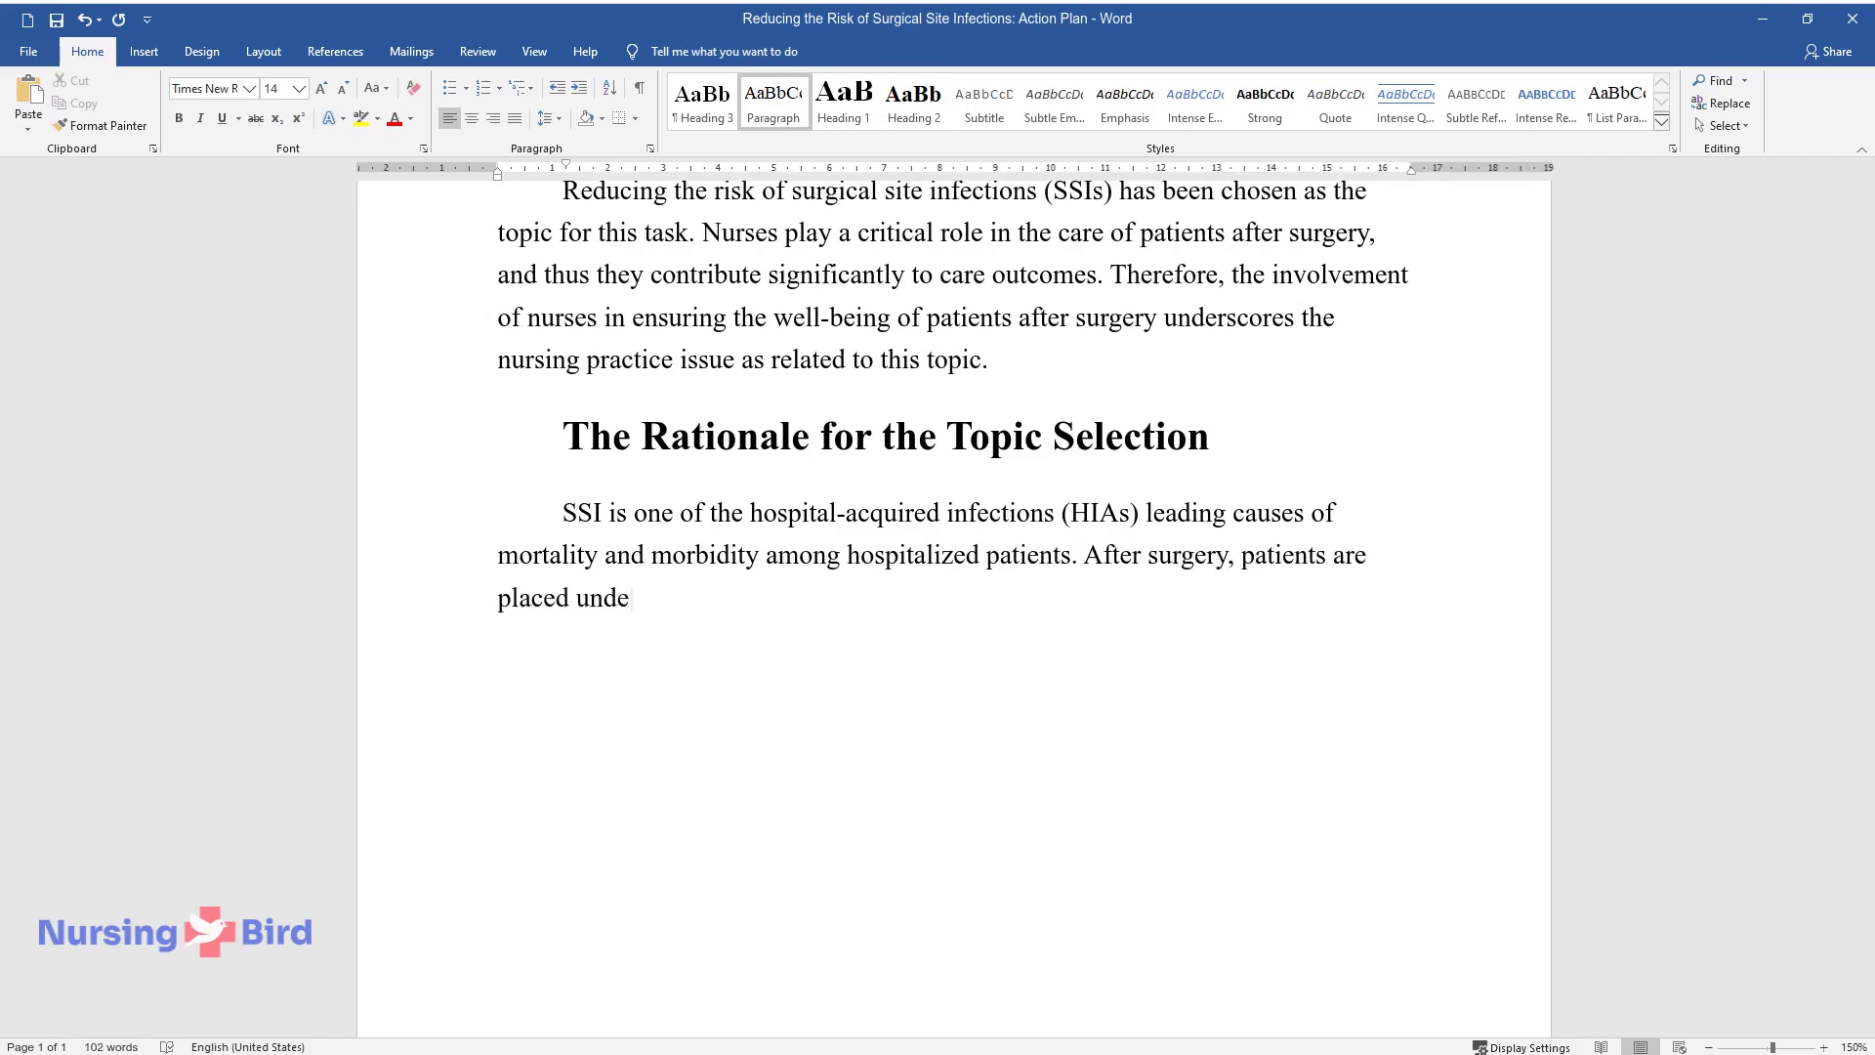
{"action": "type", "text": "r the care of nurses, and thus th"}
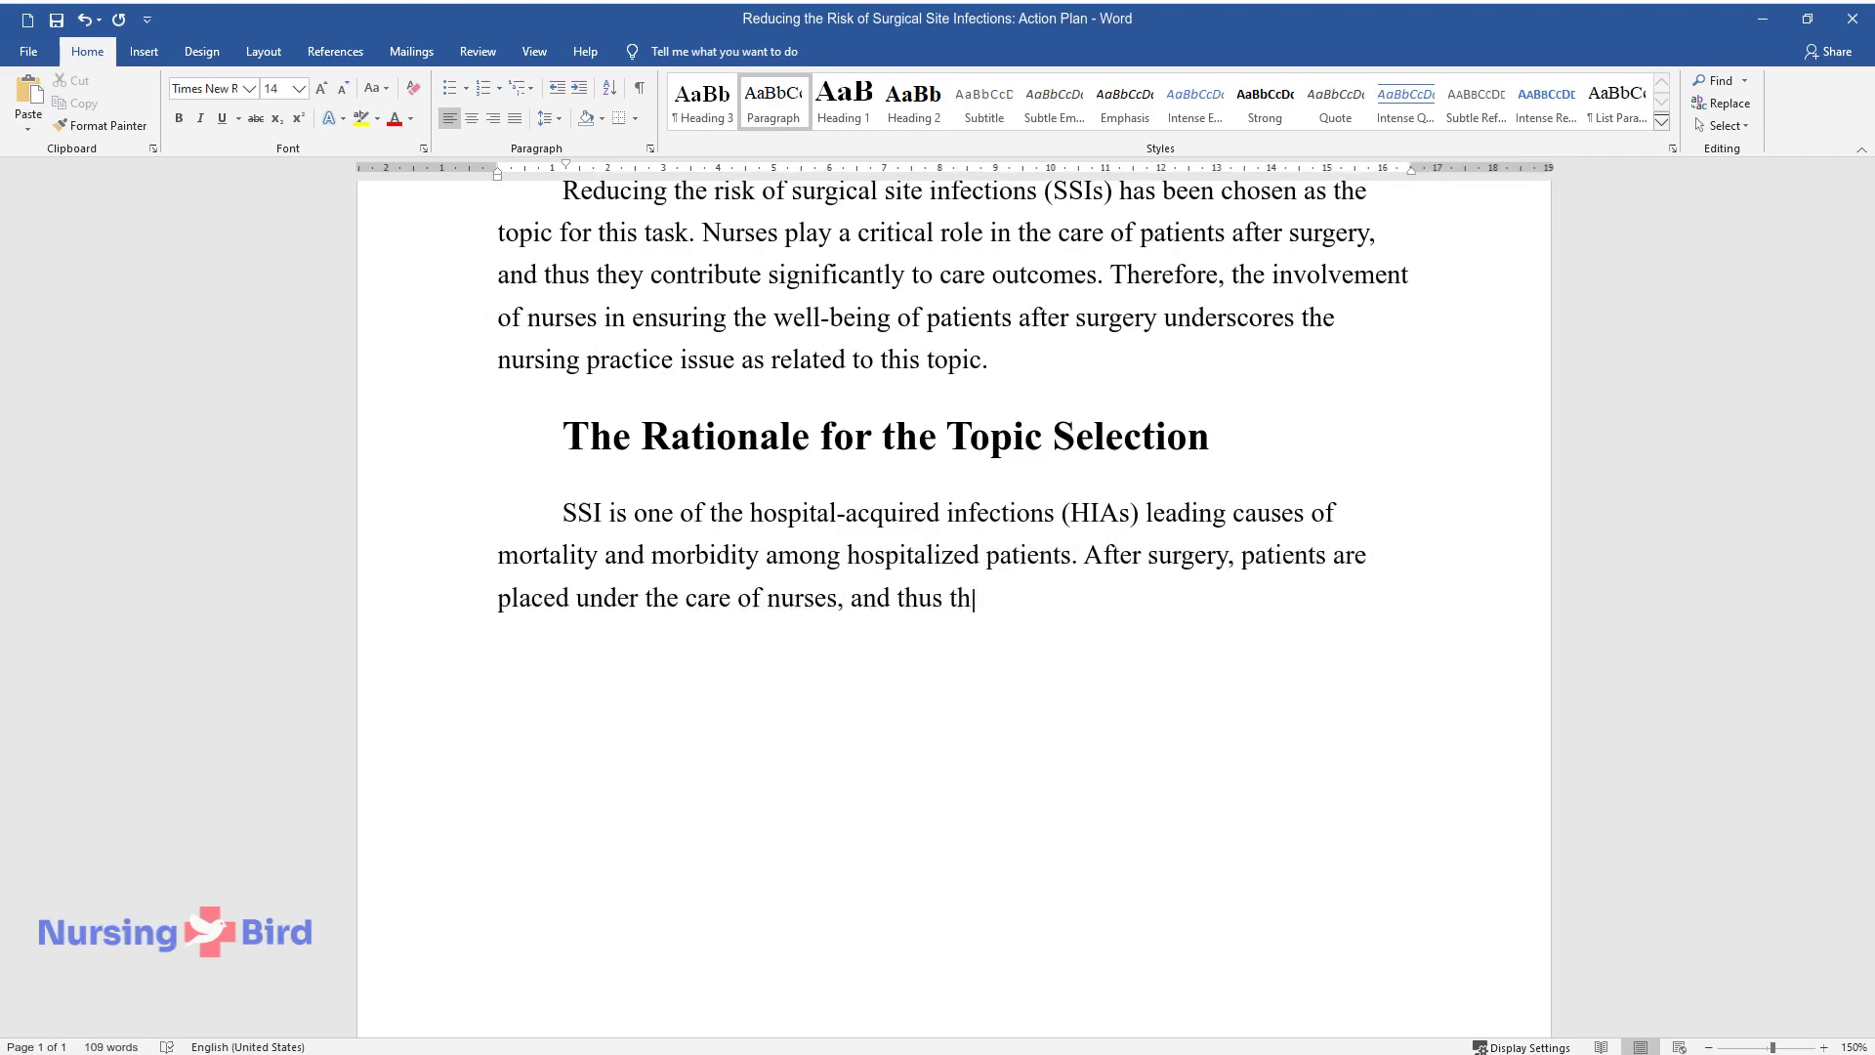
{"action": "type", "text": "is problem could be addressed by "}
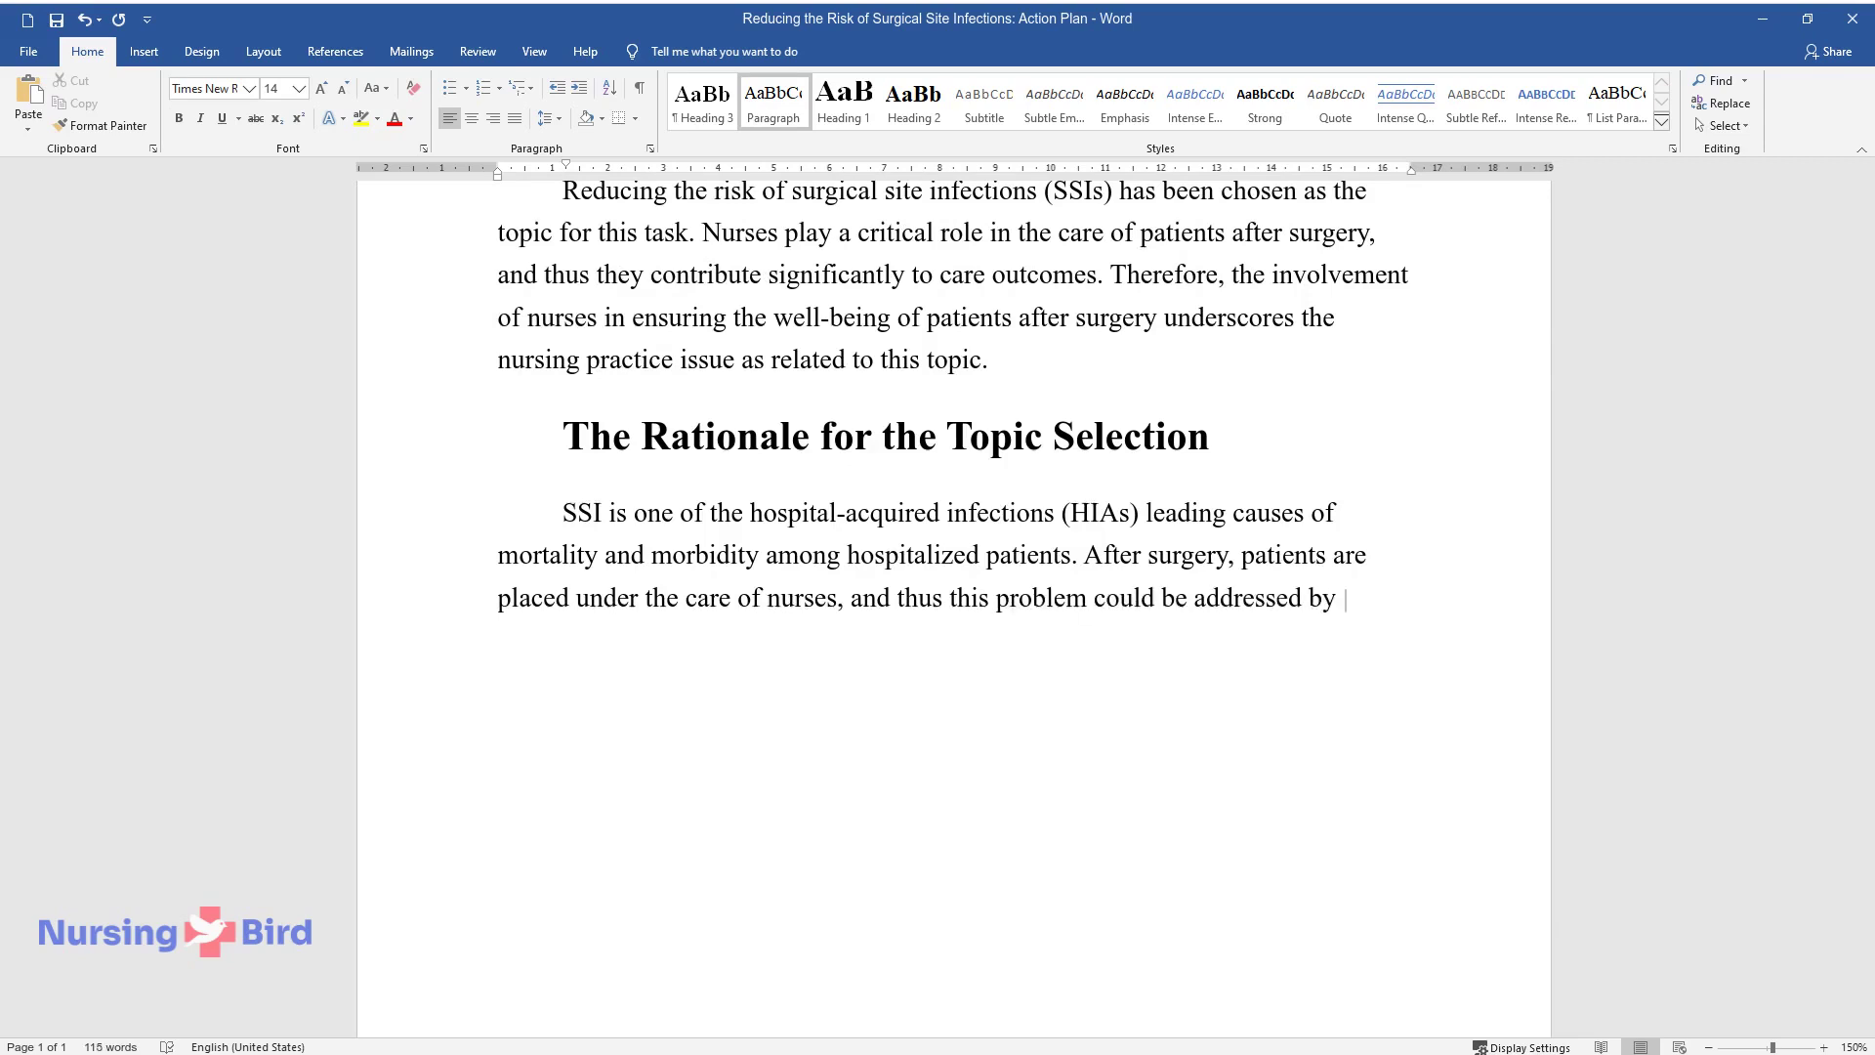
{"action": "type", "text": "training nurses on how to prevent"}
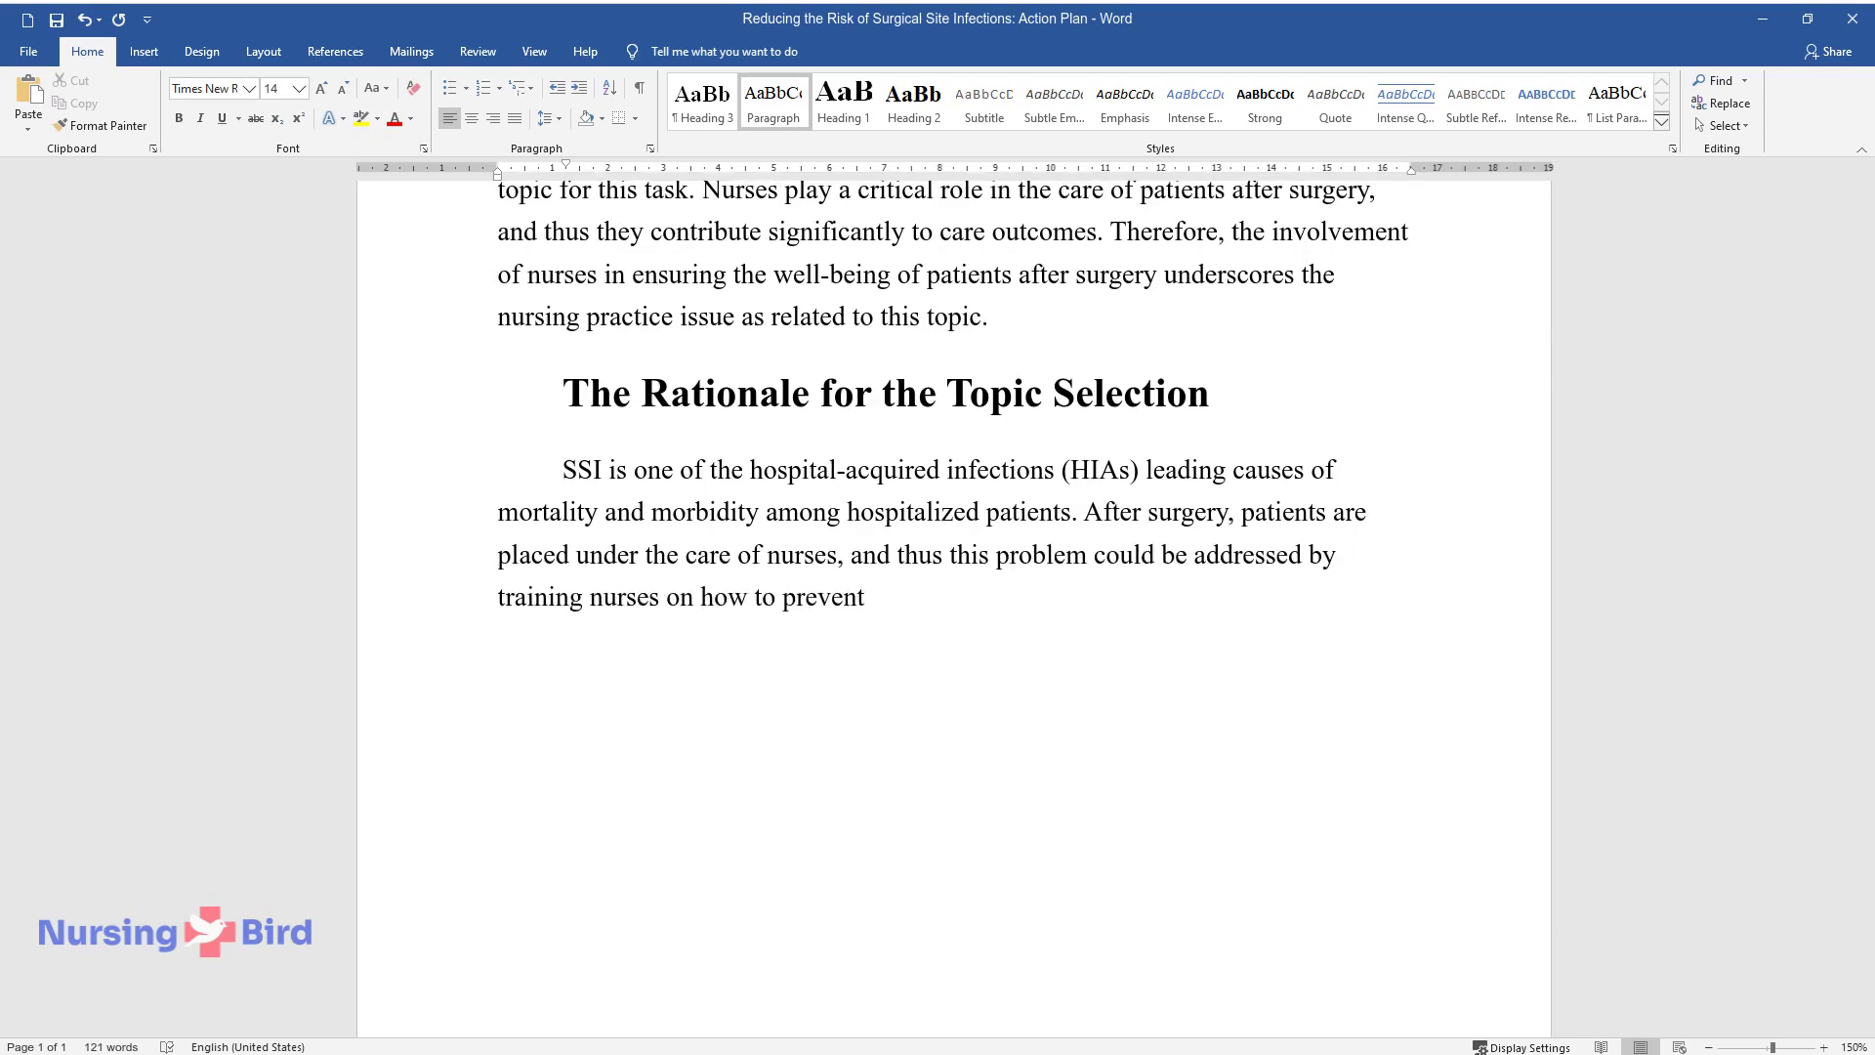
{"action": "type", "text": " such infections, which underscor"}
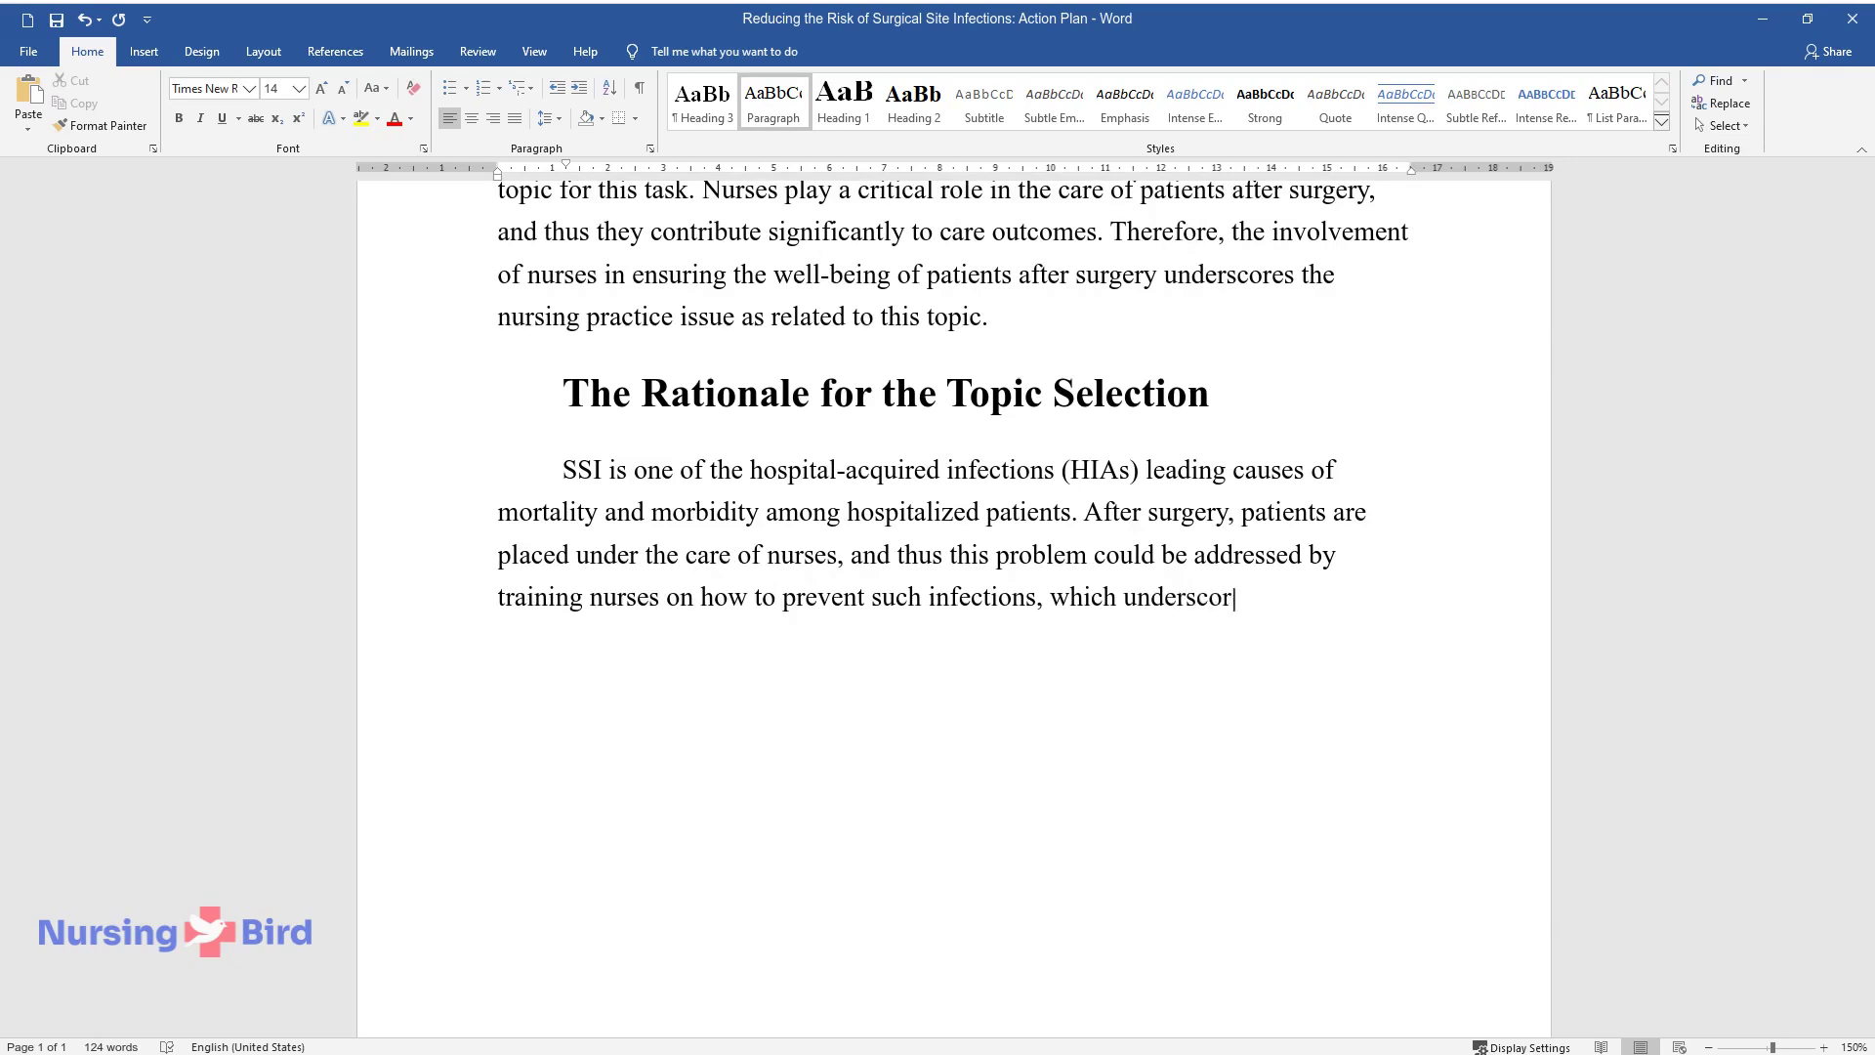
{"action": "type", "text": "es the scope of this issue."}
{"action": "key", "text": "Down"}
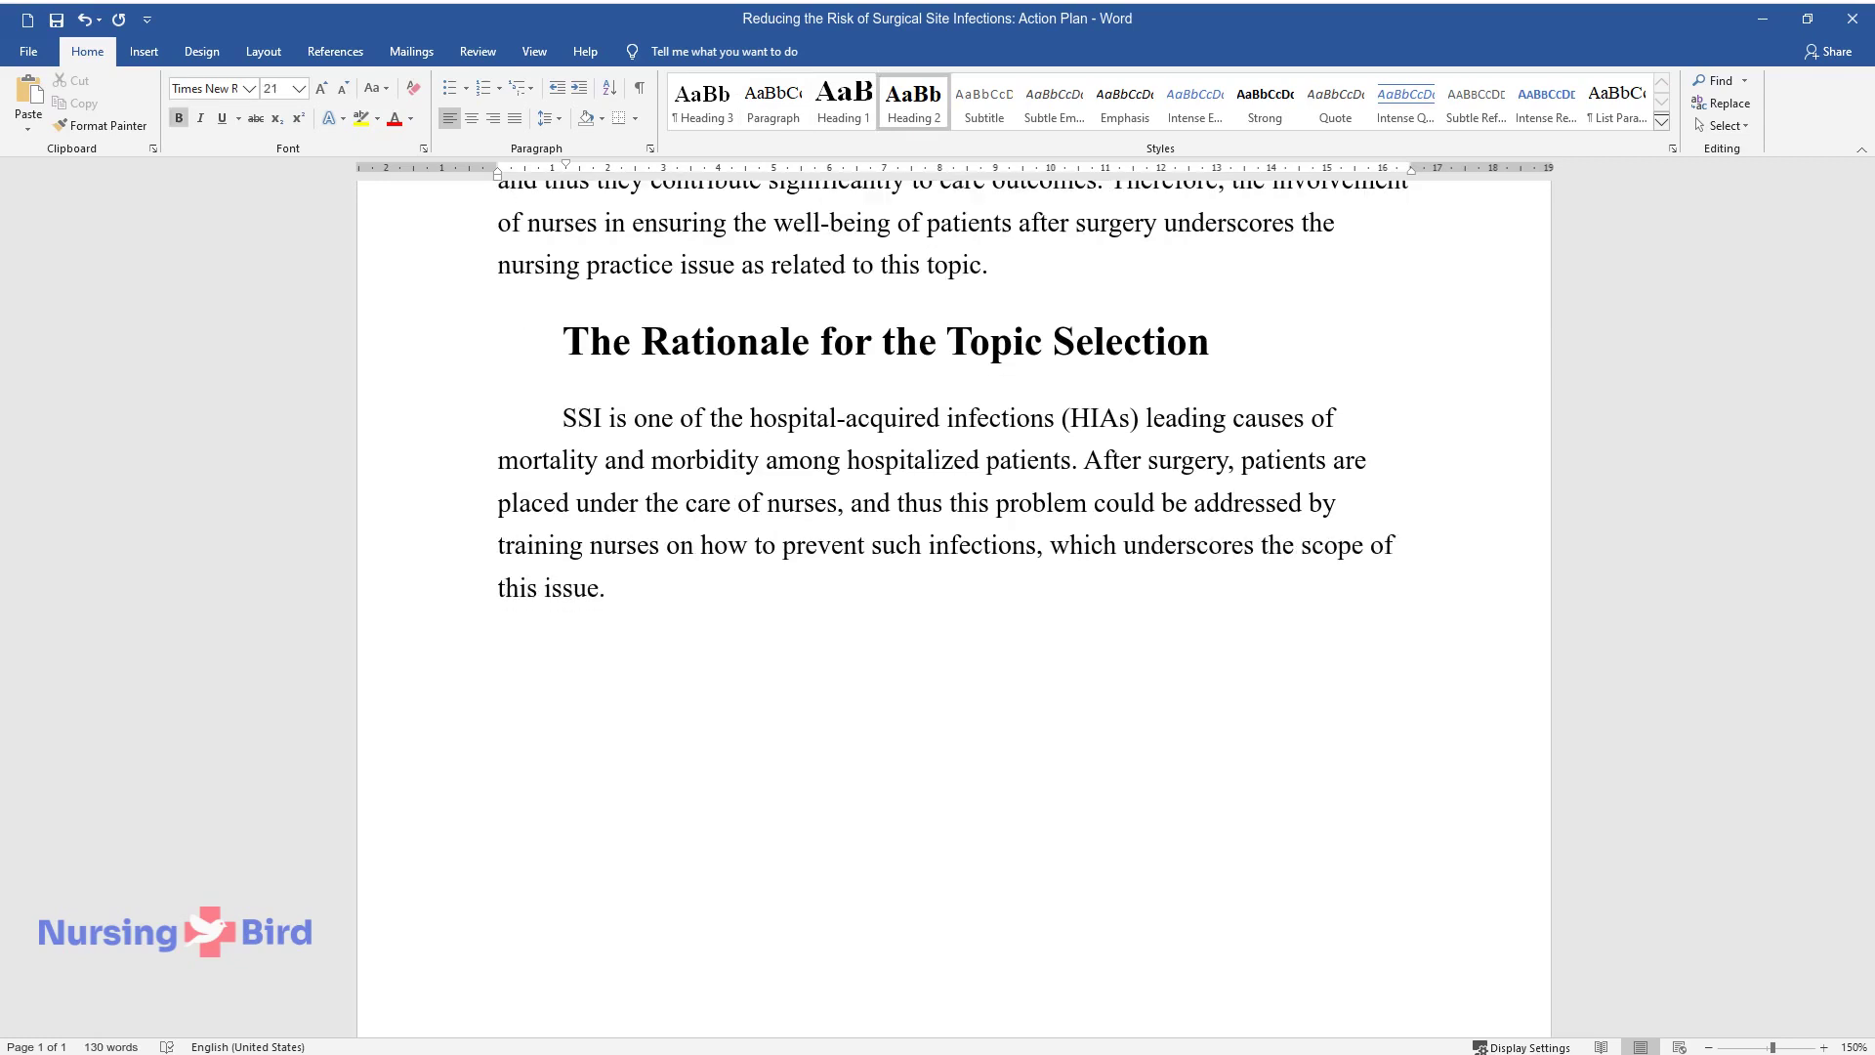
Step: Add the Heading 2 section heading "Summary: Evidence to Support the Need for a Change" after the rationale paragraph
{"action": "type", "text": "Summary: Evidence to"}
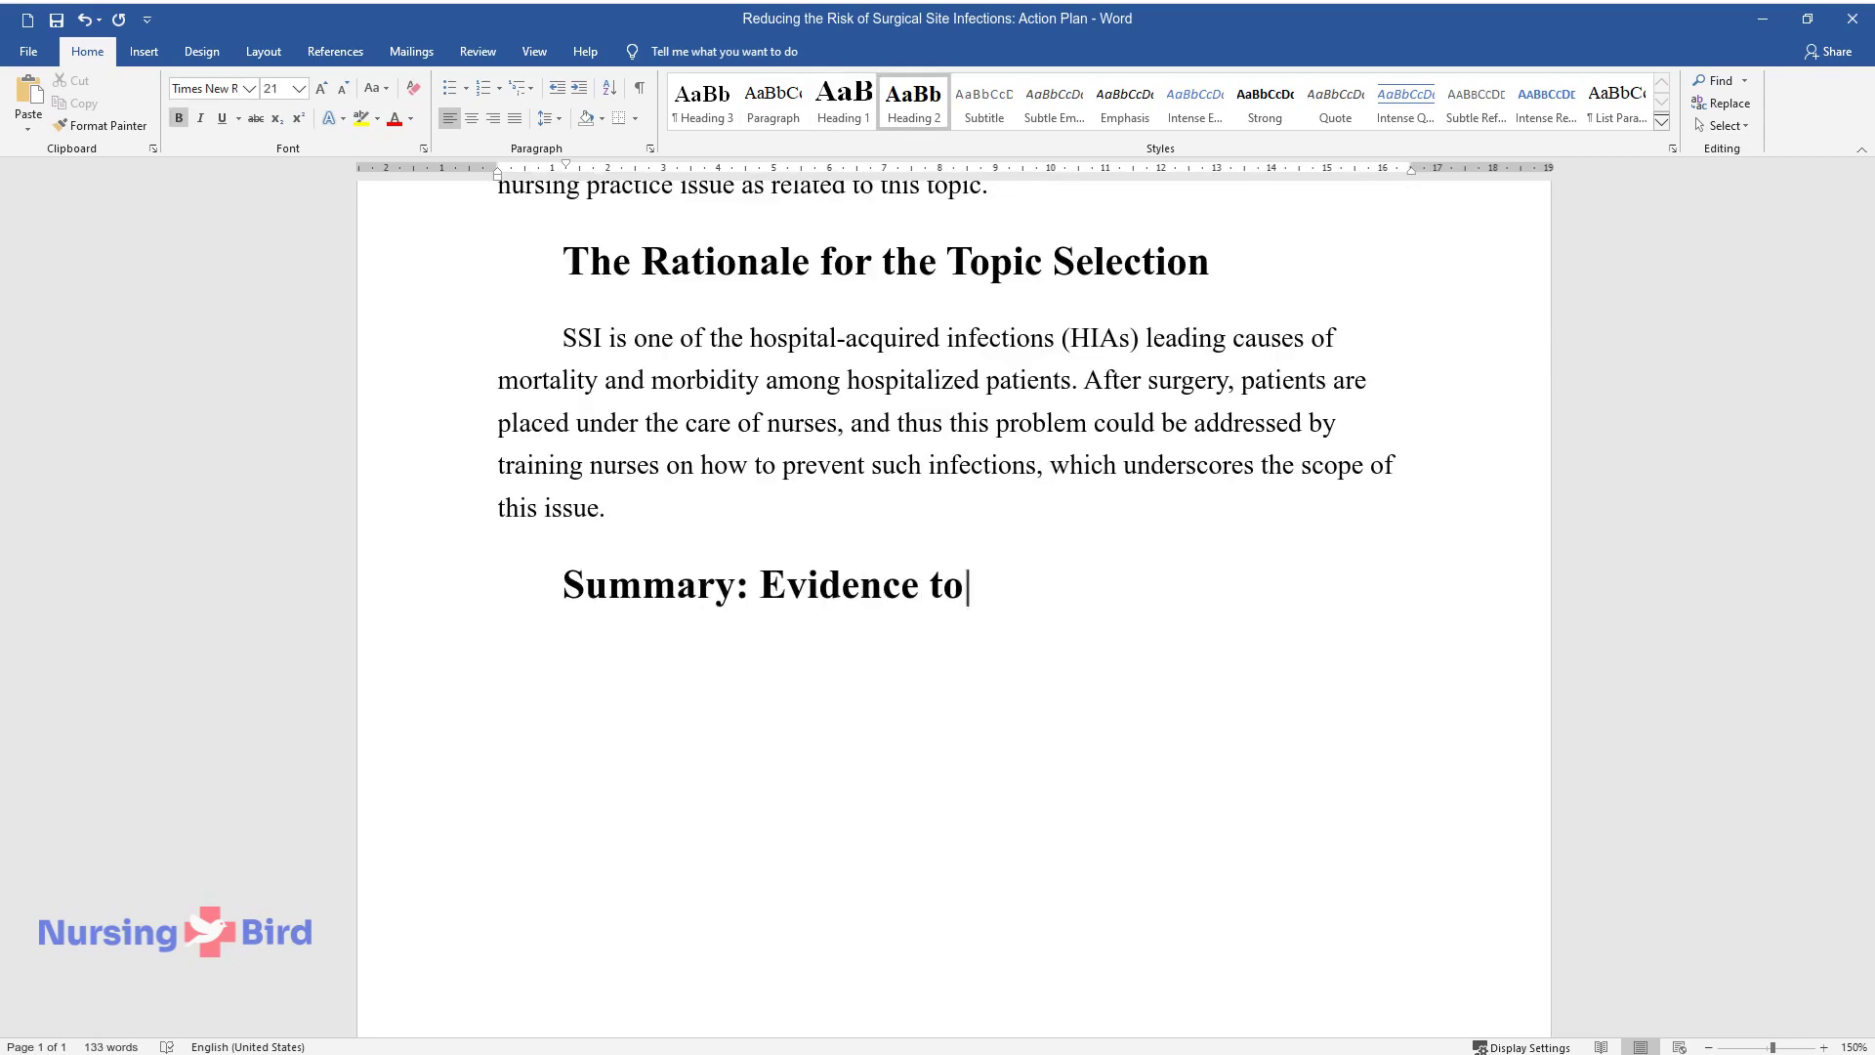
{"action": "type", "text": " Support the Need for a Change"}
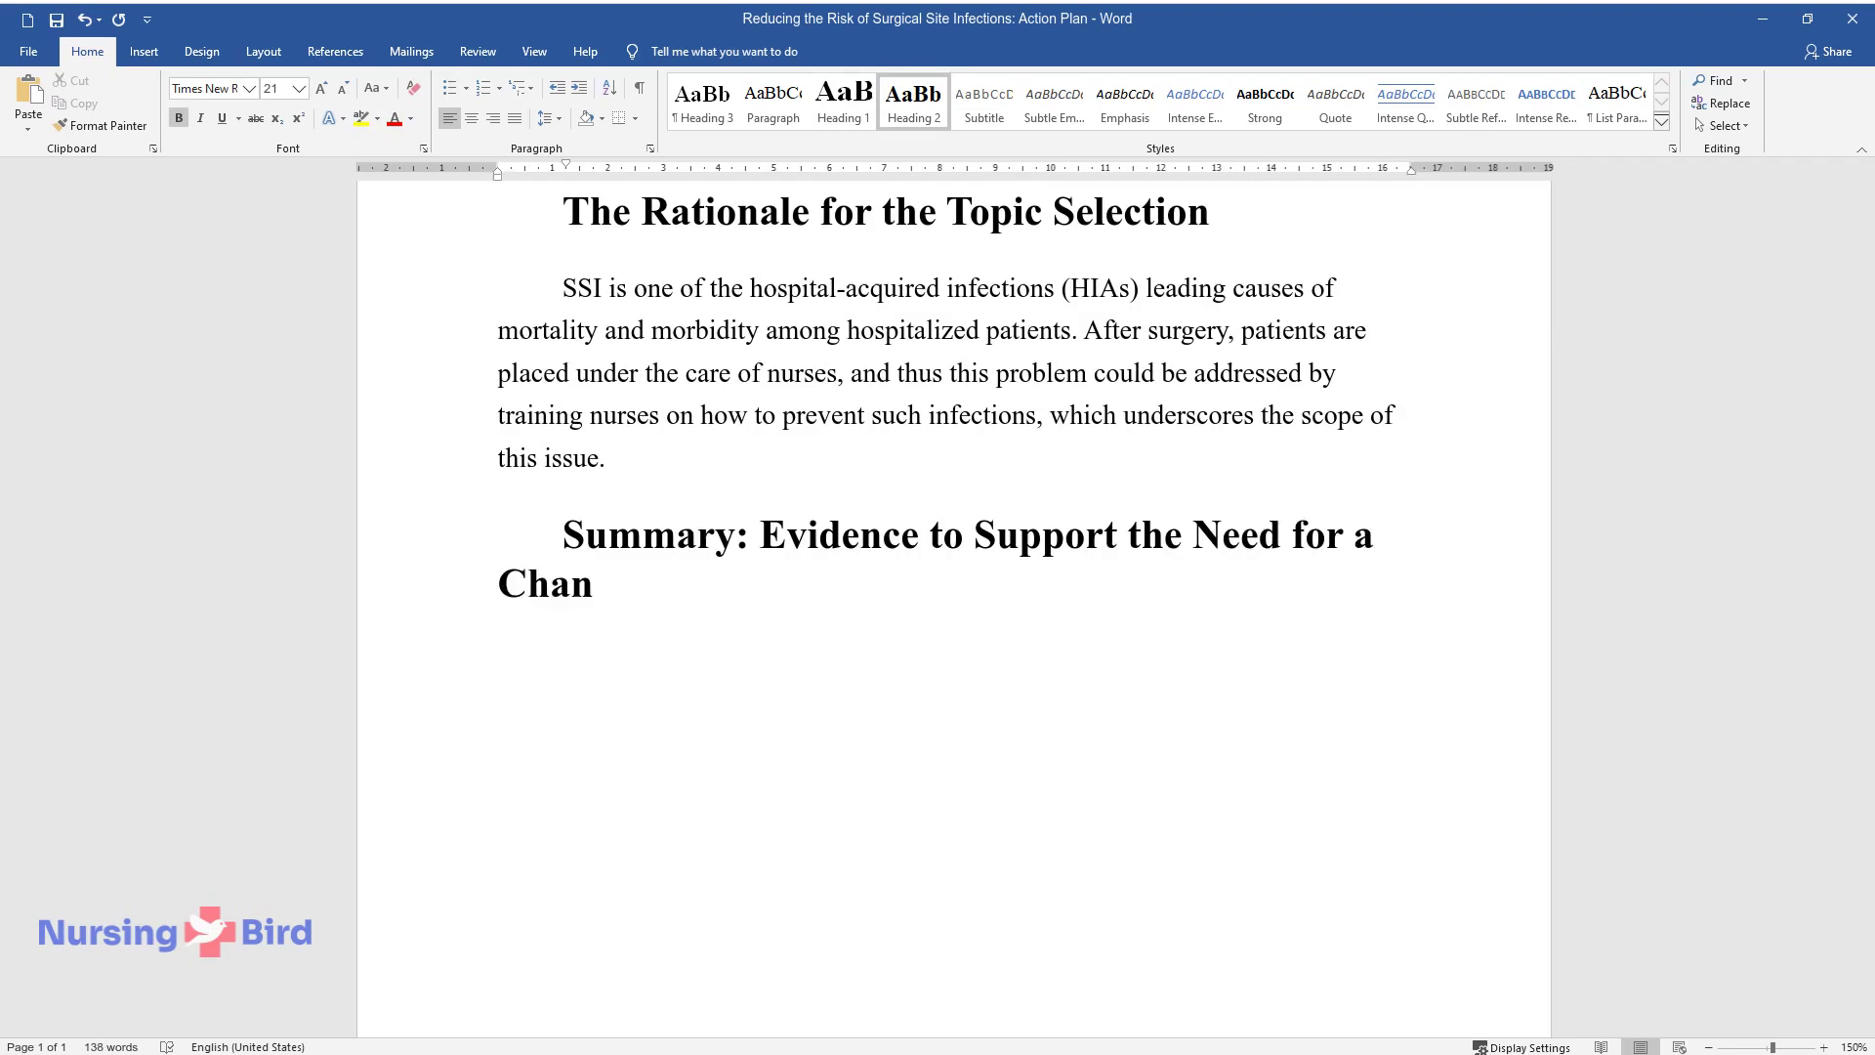
{"action": "key", "text": "Return"}
Step: Add the Heading 3 subheading "The practice problem and the PICOT question" under the Summary heading
{"action": "type", "text": "The practice"}
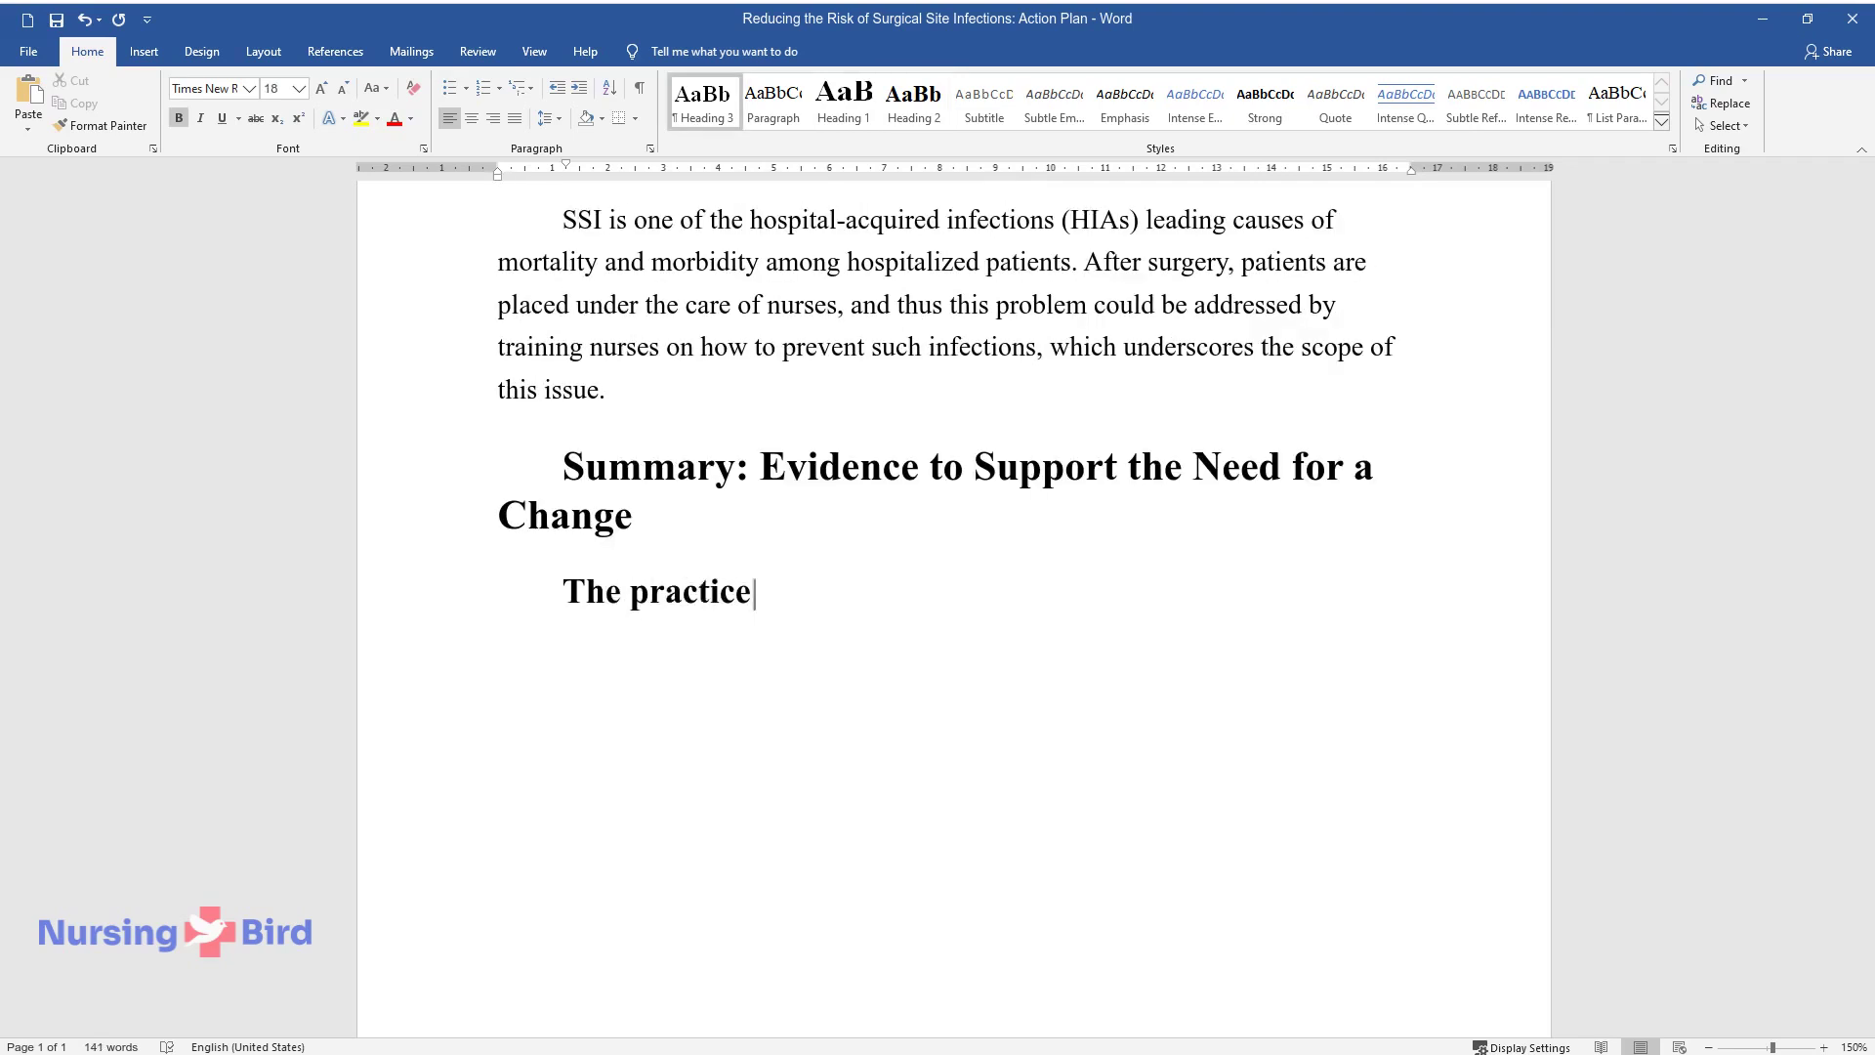
{"action": "type", "text": " problem and the PICOT question"}
{"action": "key", "text": "Return"}
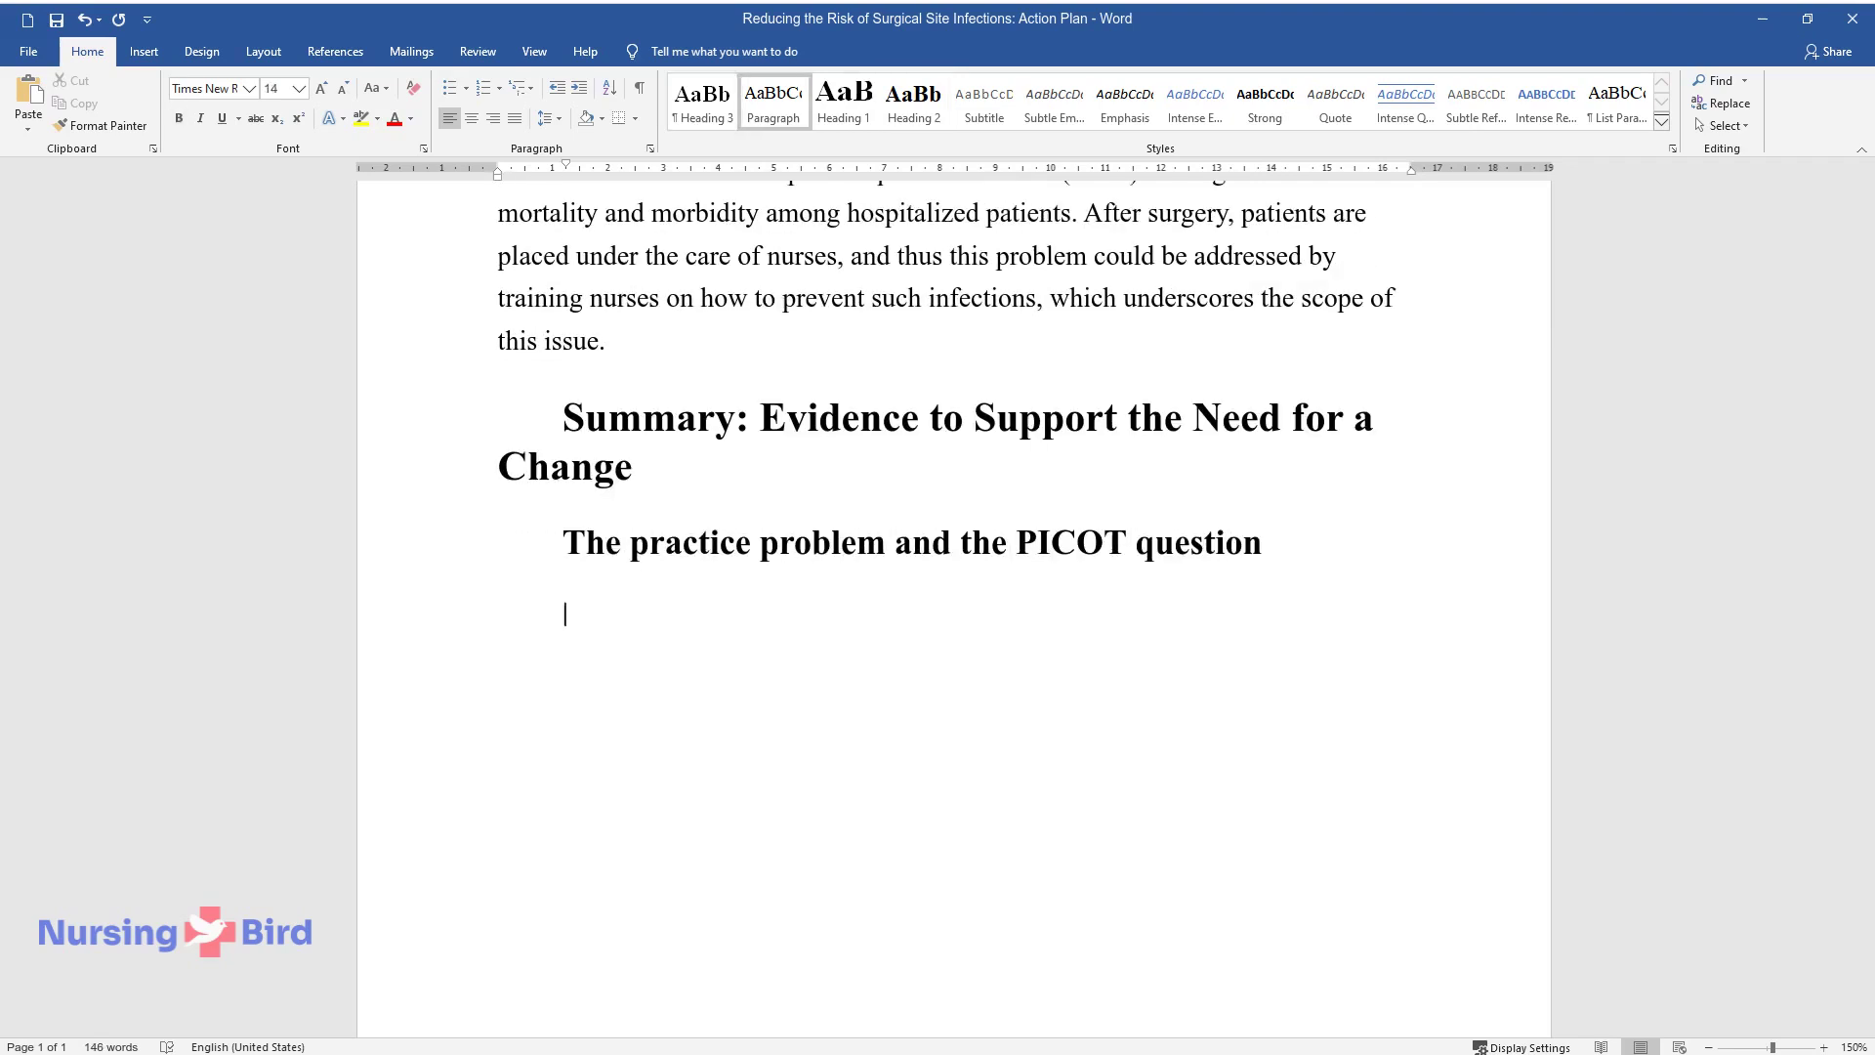
Step: Open the PICOT section's paragraph by stating that SSIs are common and associated with increased patient mortality, morbidity and other consequences such as increased cost of care
{"action": "type", "text": "SSIs are co"}
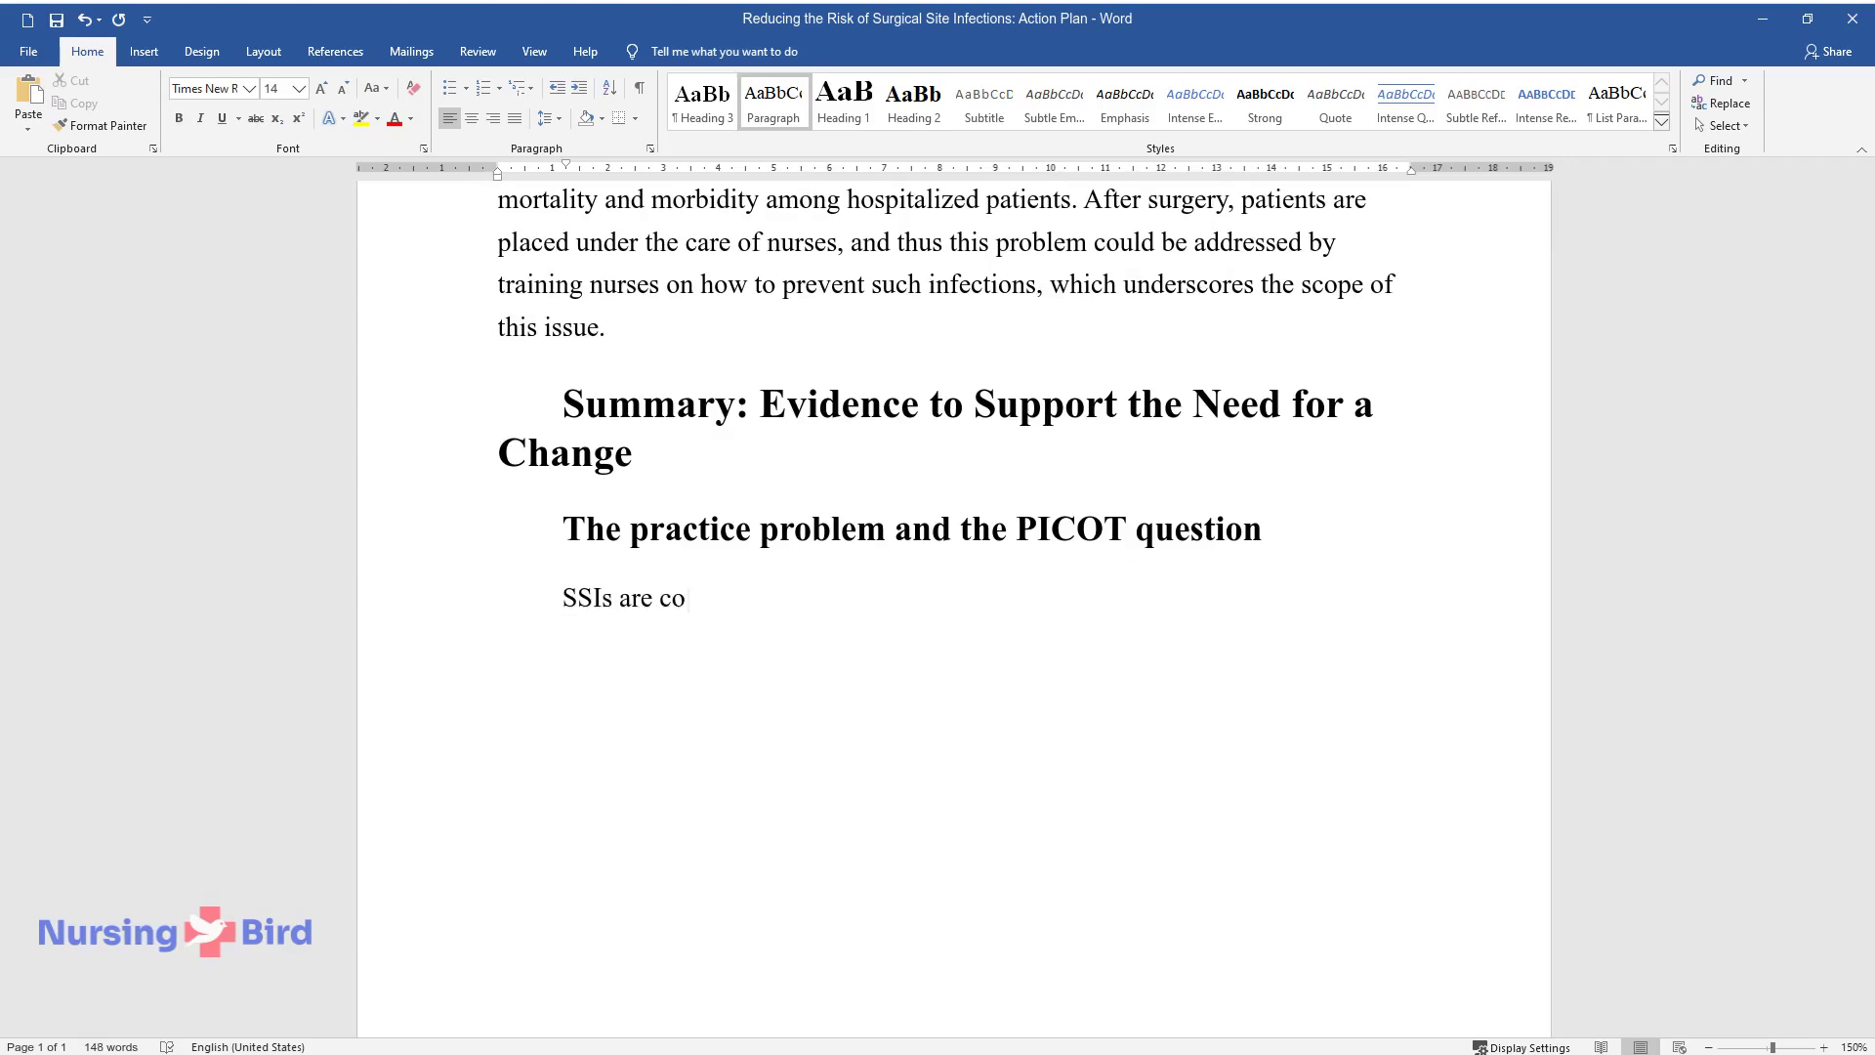
{"action": "type", "text": "mmon occurrences, and they are"}
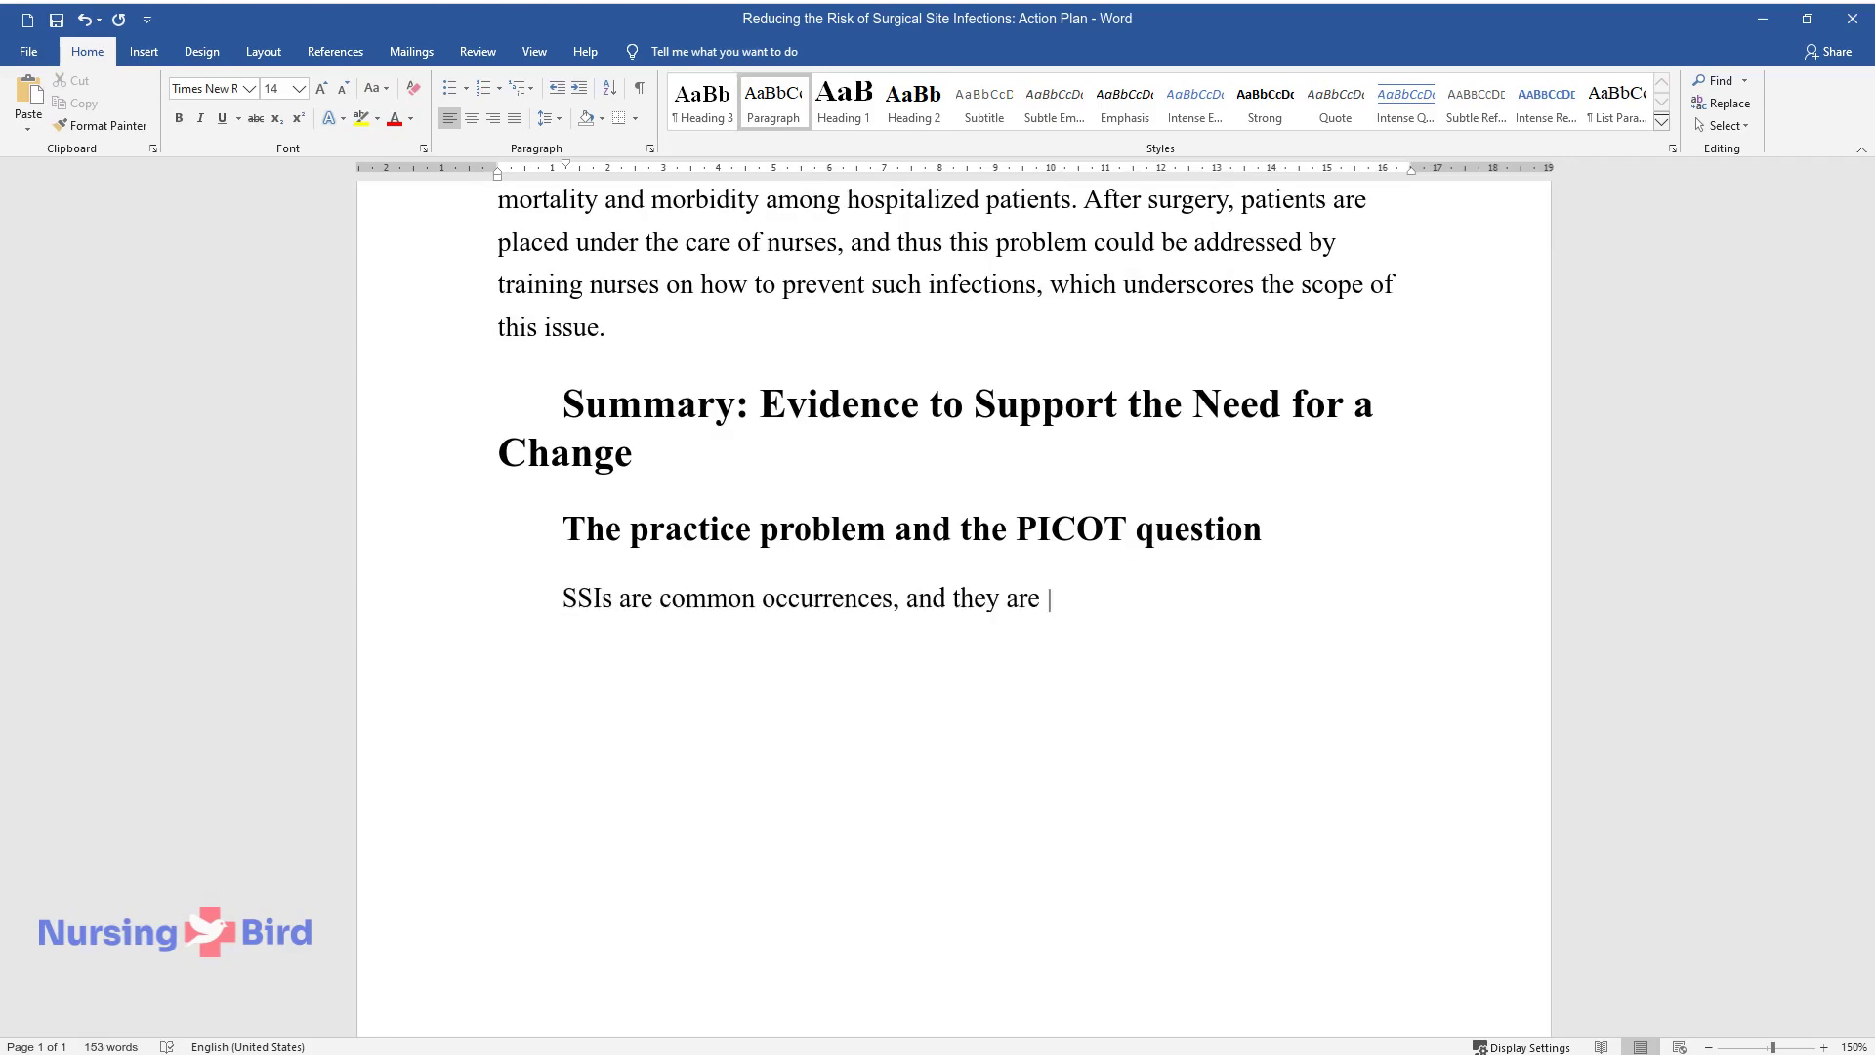
{"action": "type", "text": " associated with increased cases"}
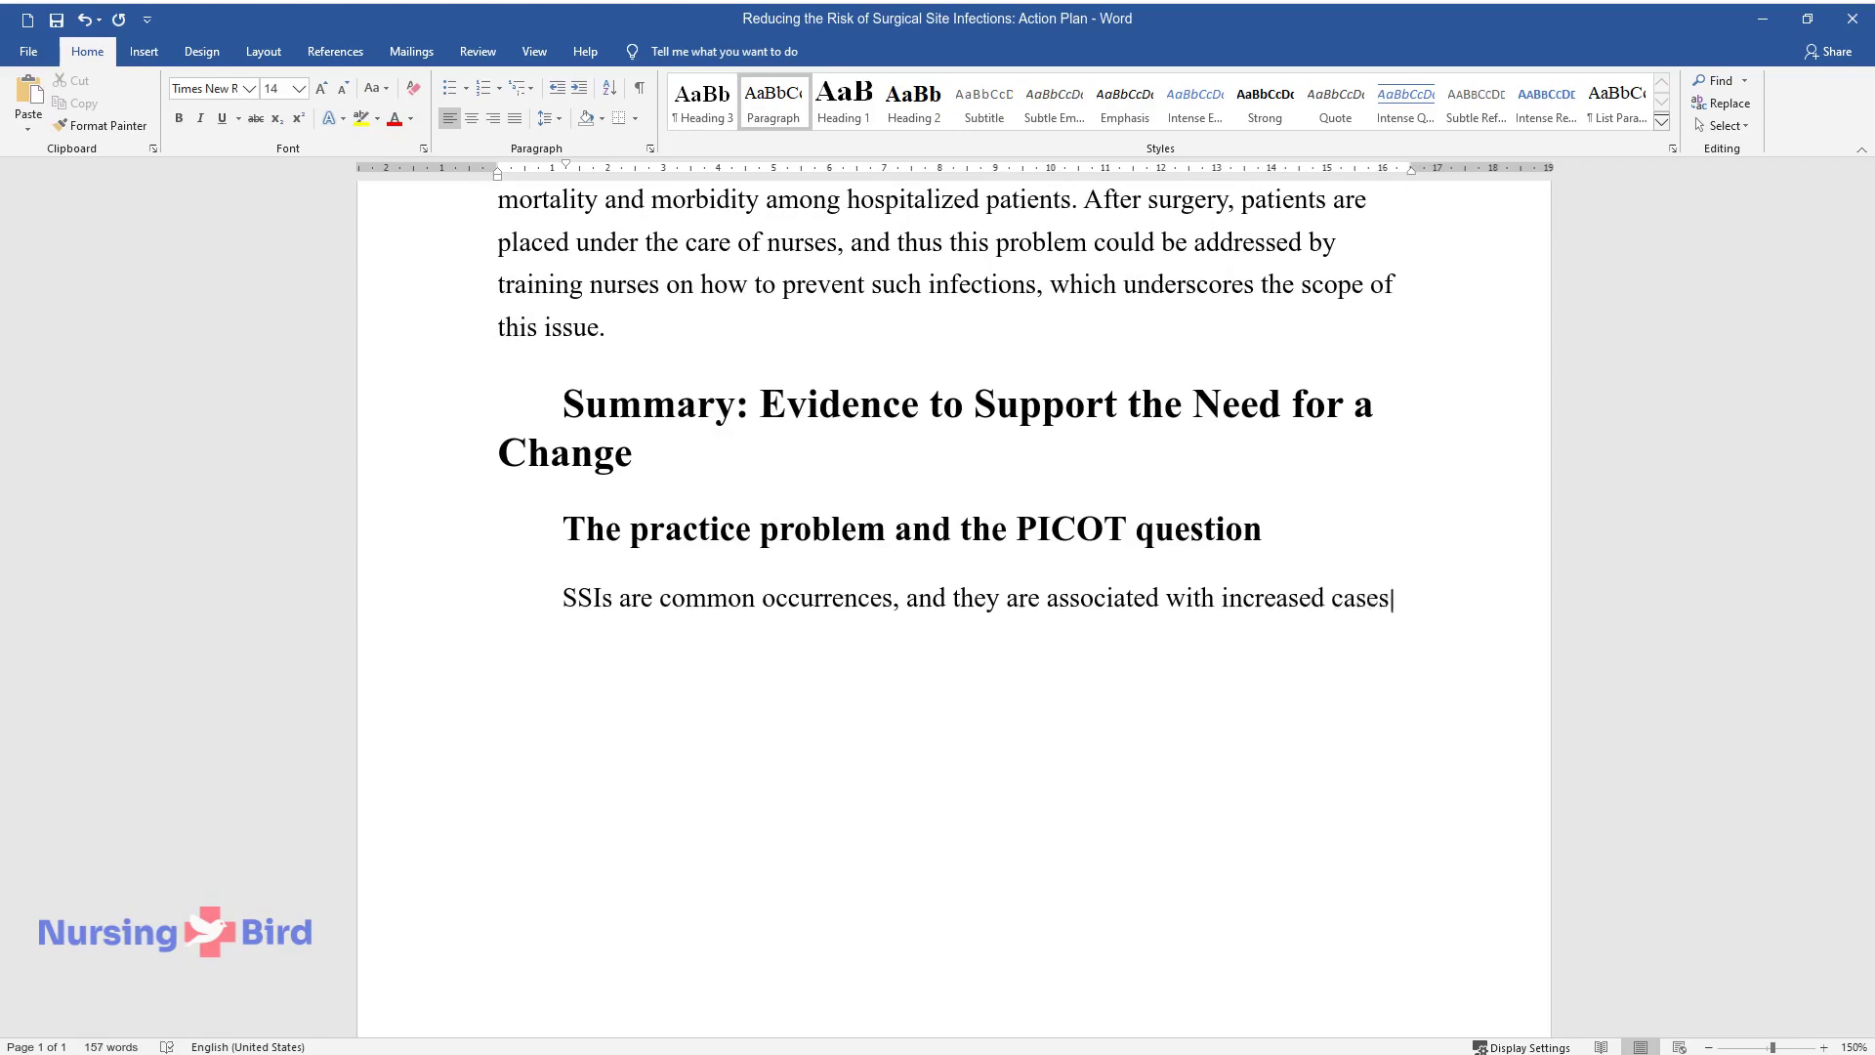
{"action": "type", "text": " of patient mortality and morbidity and other consequences su"}
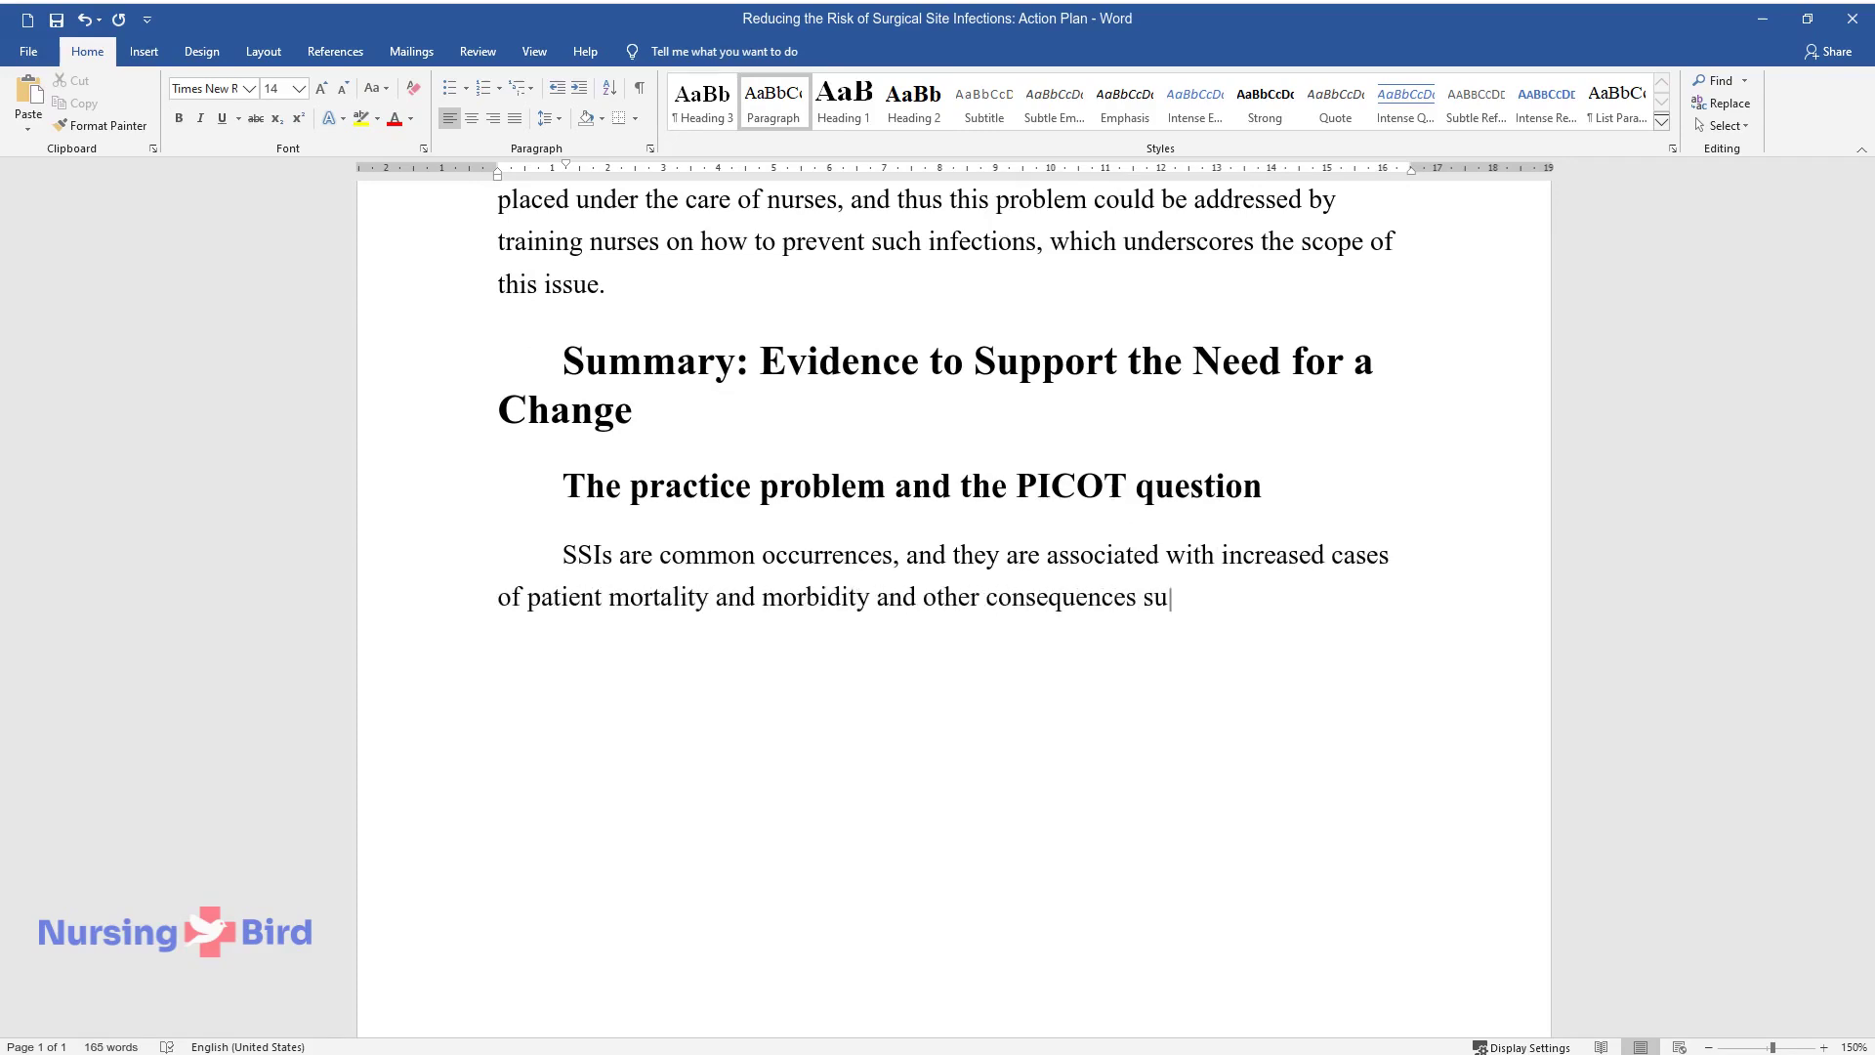
{"action": "type", "text": "ch as increased cost of care. H"}
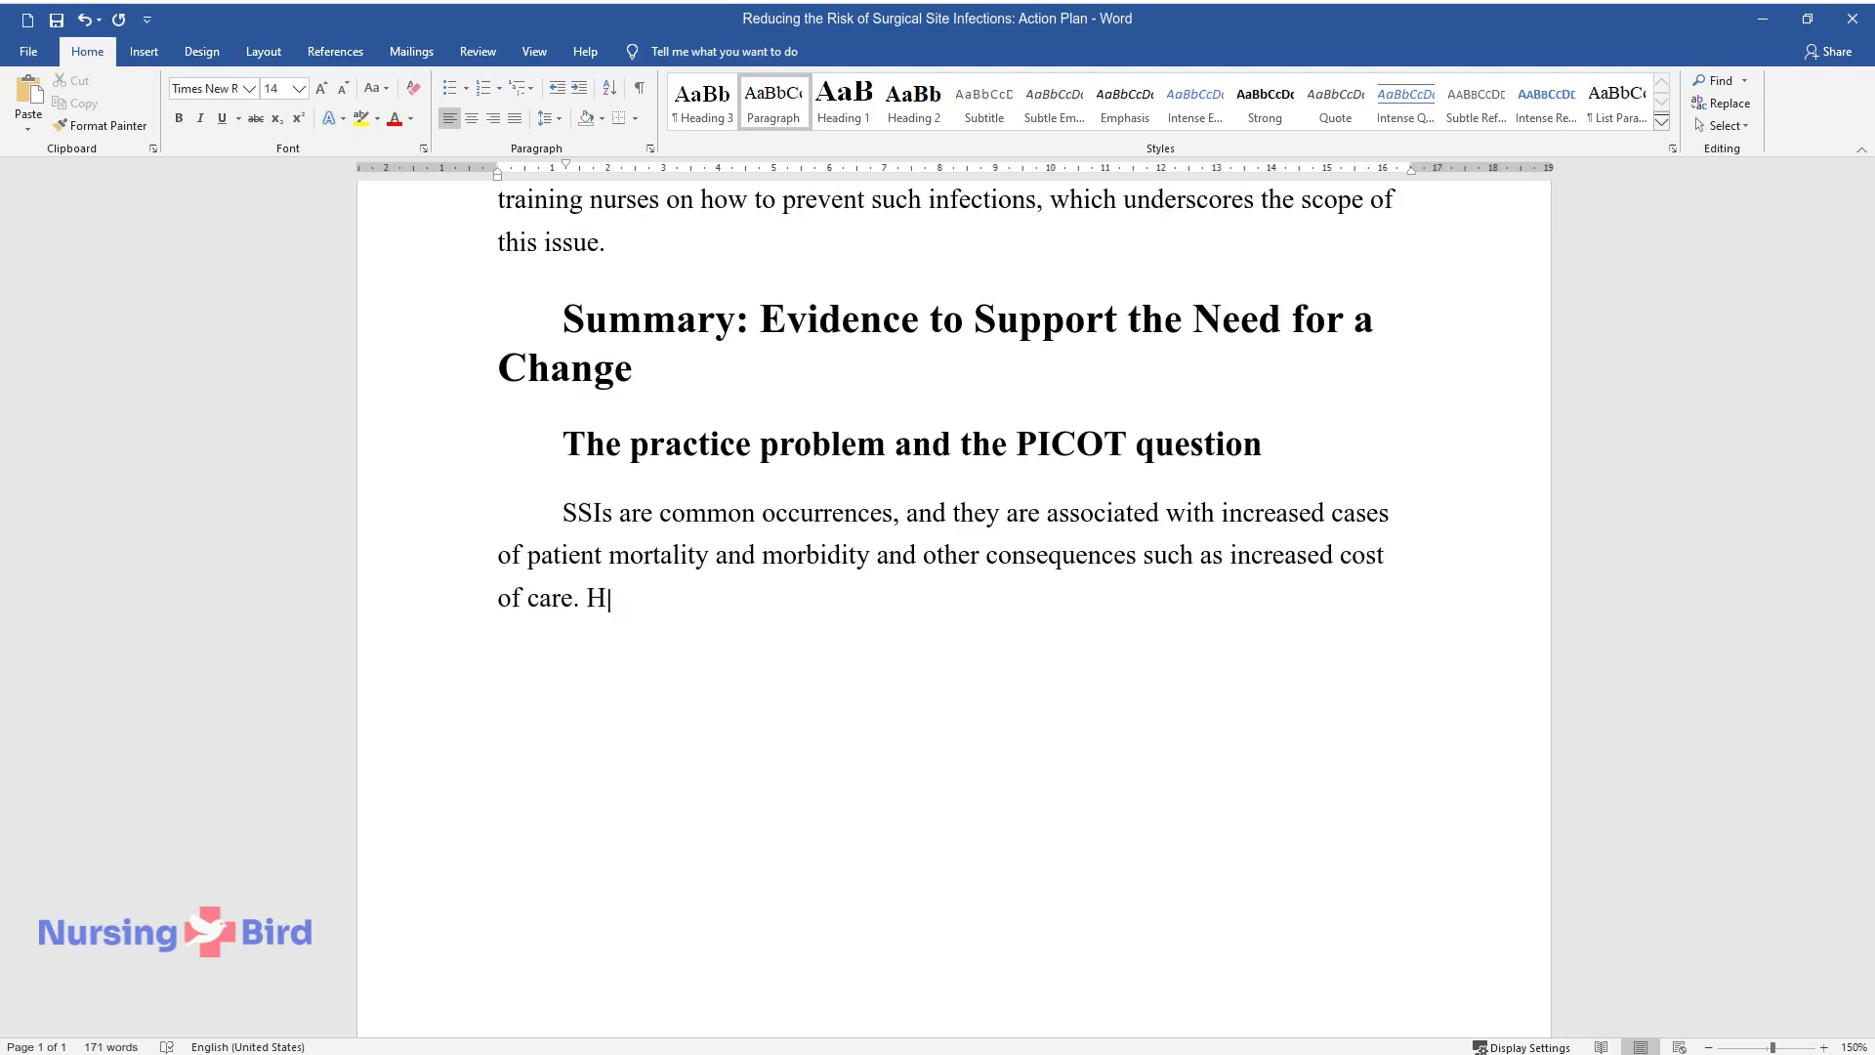
Step: Add that nurses could minimize SSIs by adhering to best practices during care provision, and that a standardized sepsis bundle would prevent SSIs significantly
{"action": "type", "text": "owever, nurses could minimize S"}
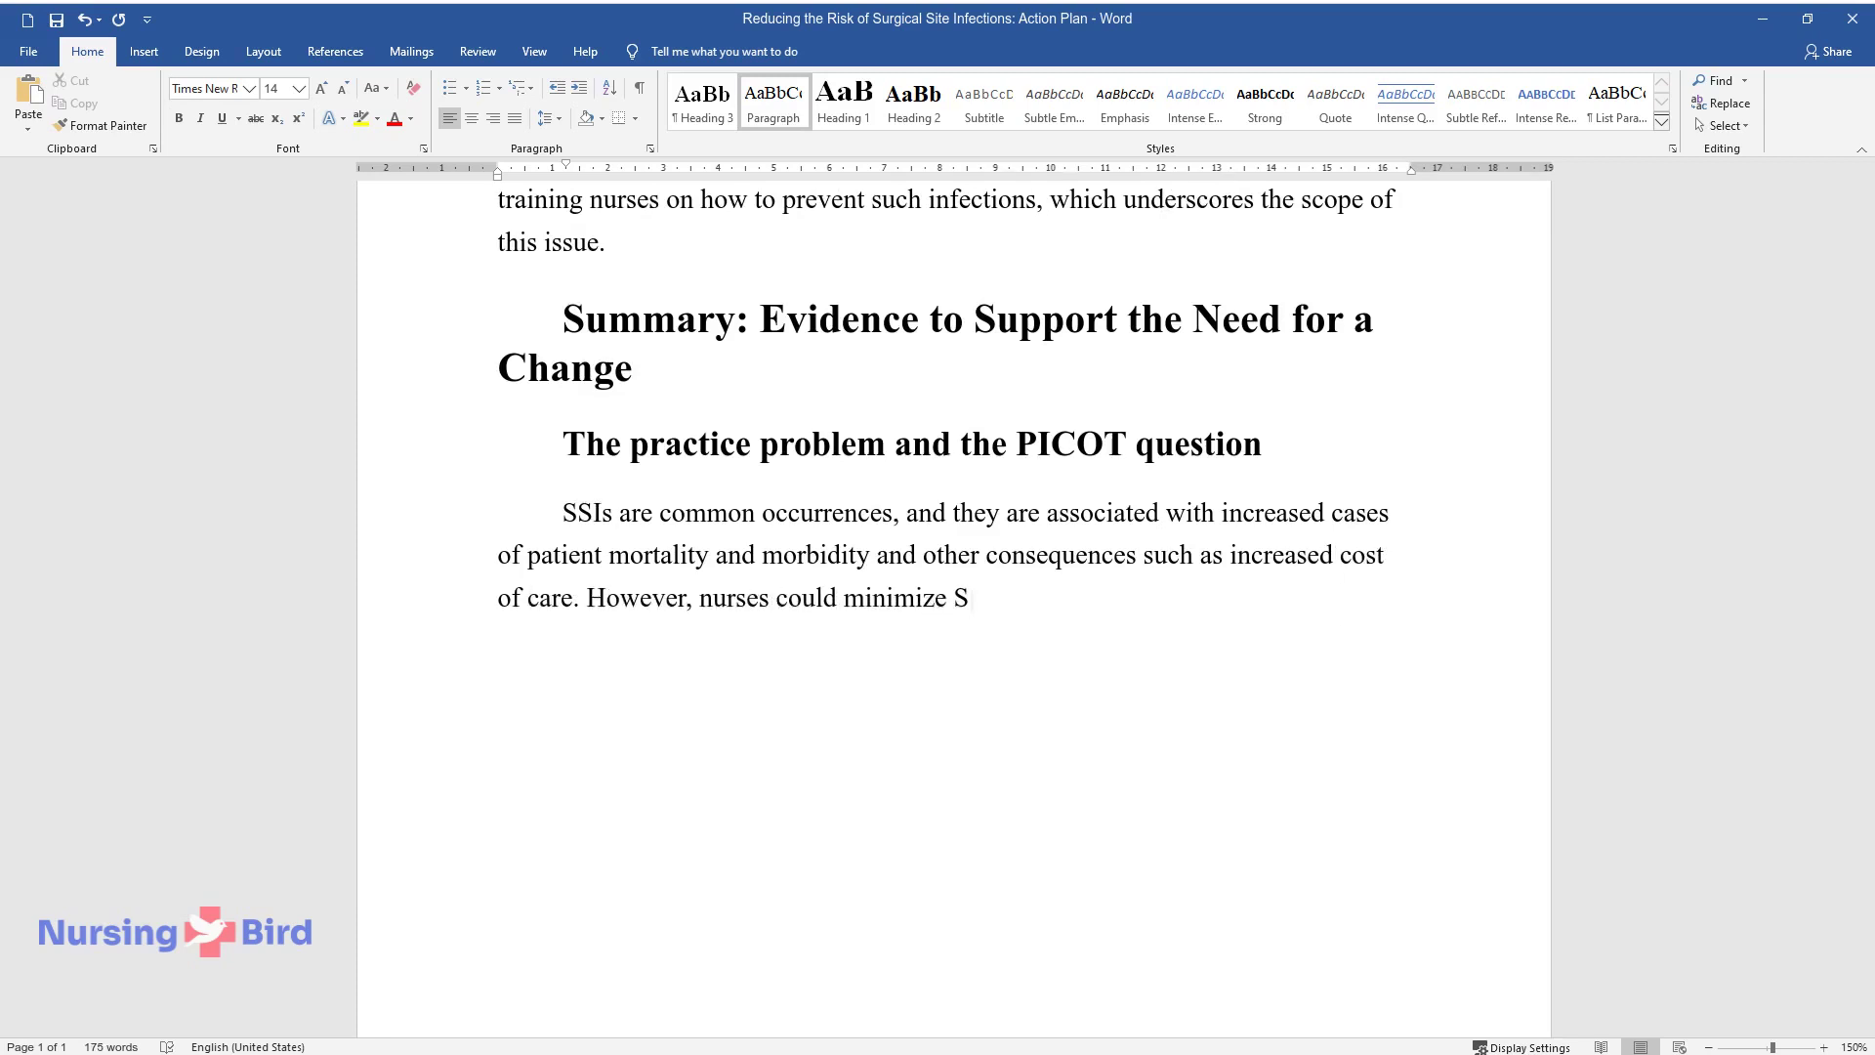
{"action": "type", "text": "SIs by adhering to best practi"}
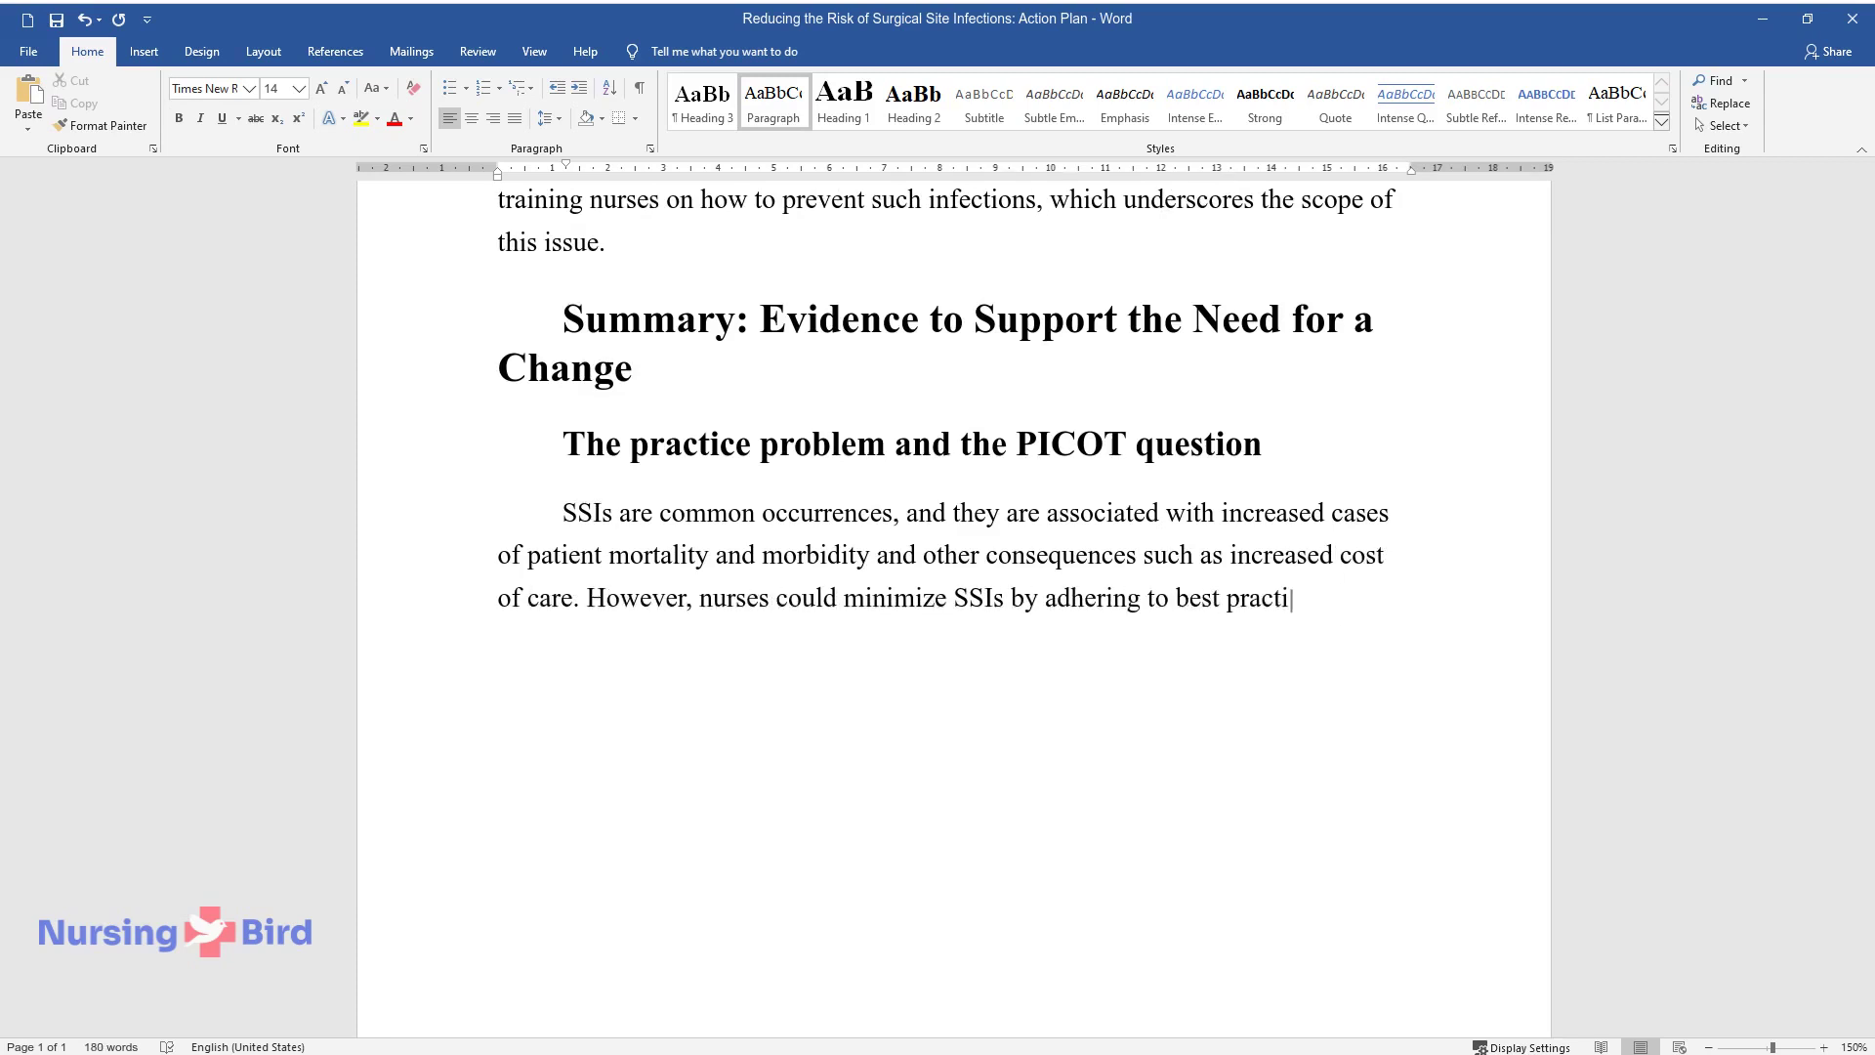
{"action": "type", "text": "ces during care provisio"}
{"action": "type", "text": "n. Usin"}
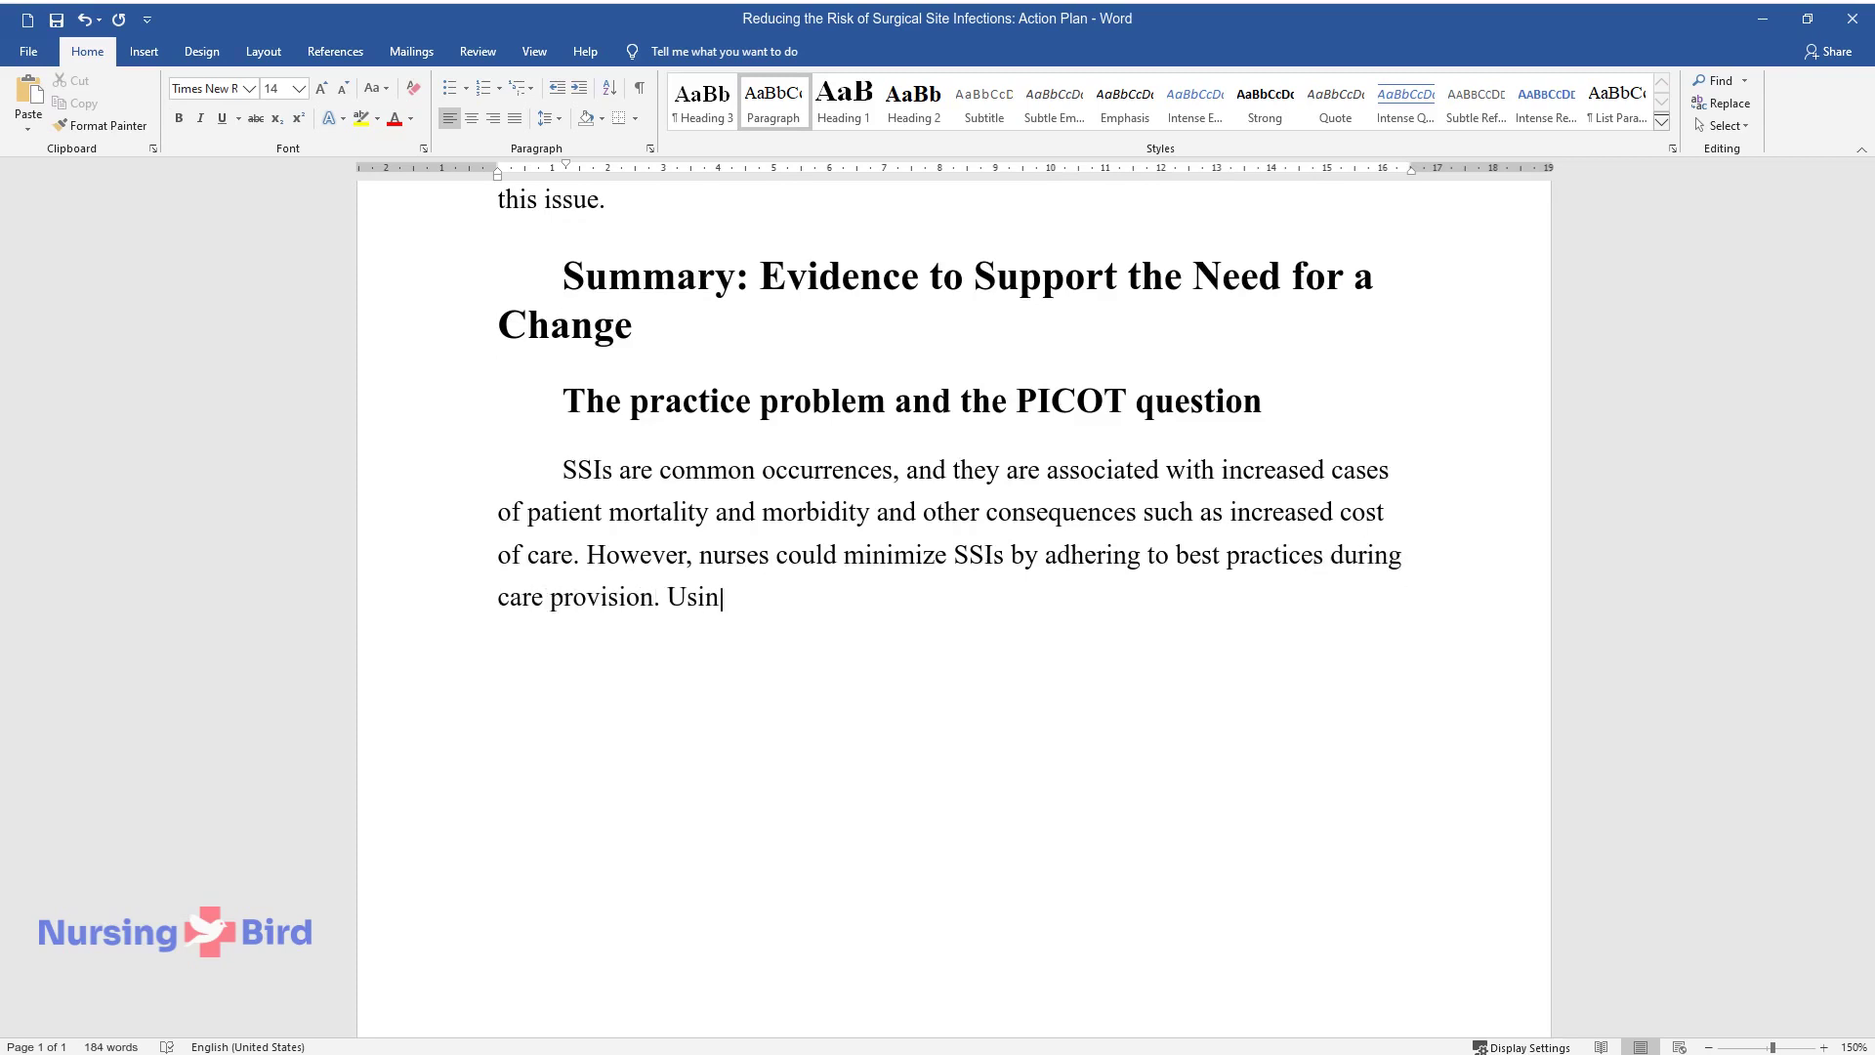
{"action": "type", "text": "g a standardized sepsis bundle"}
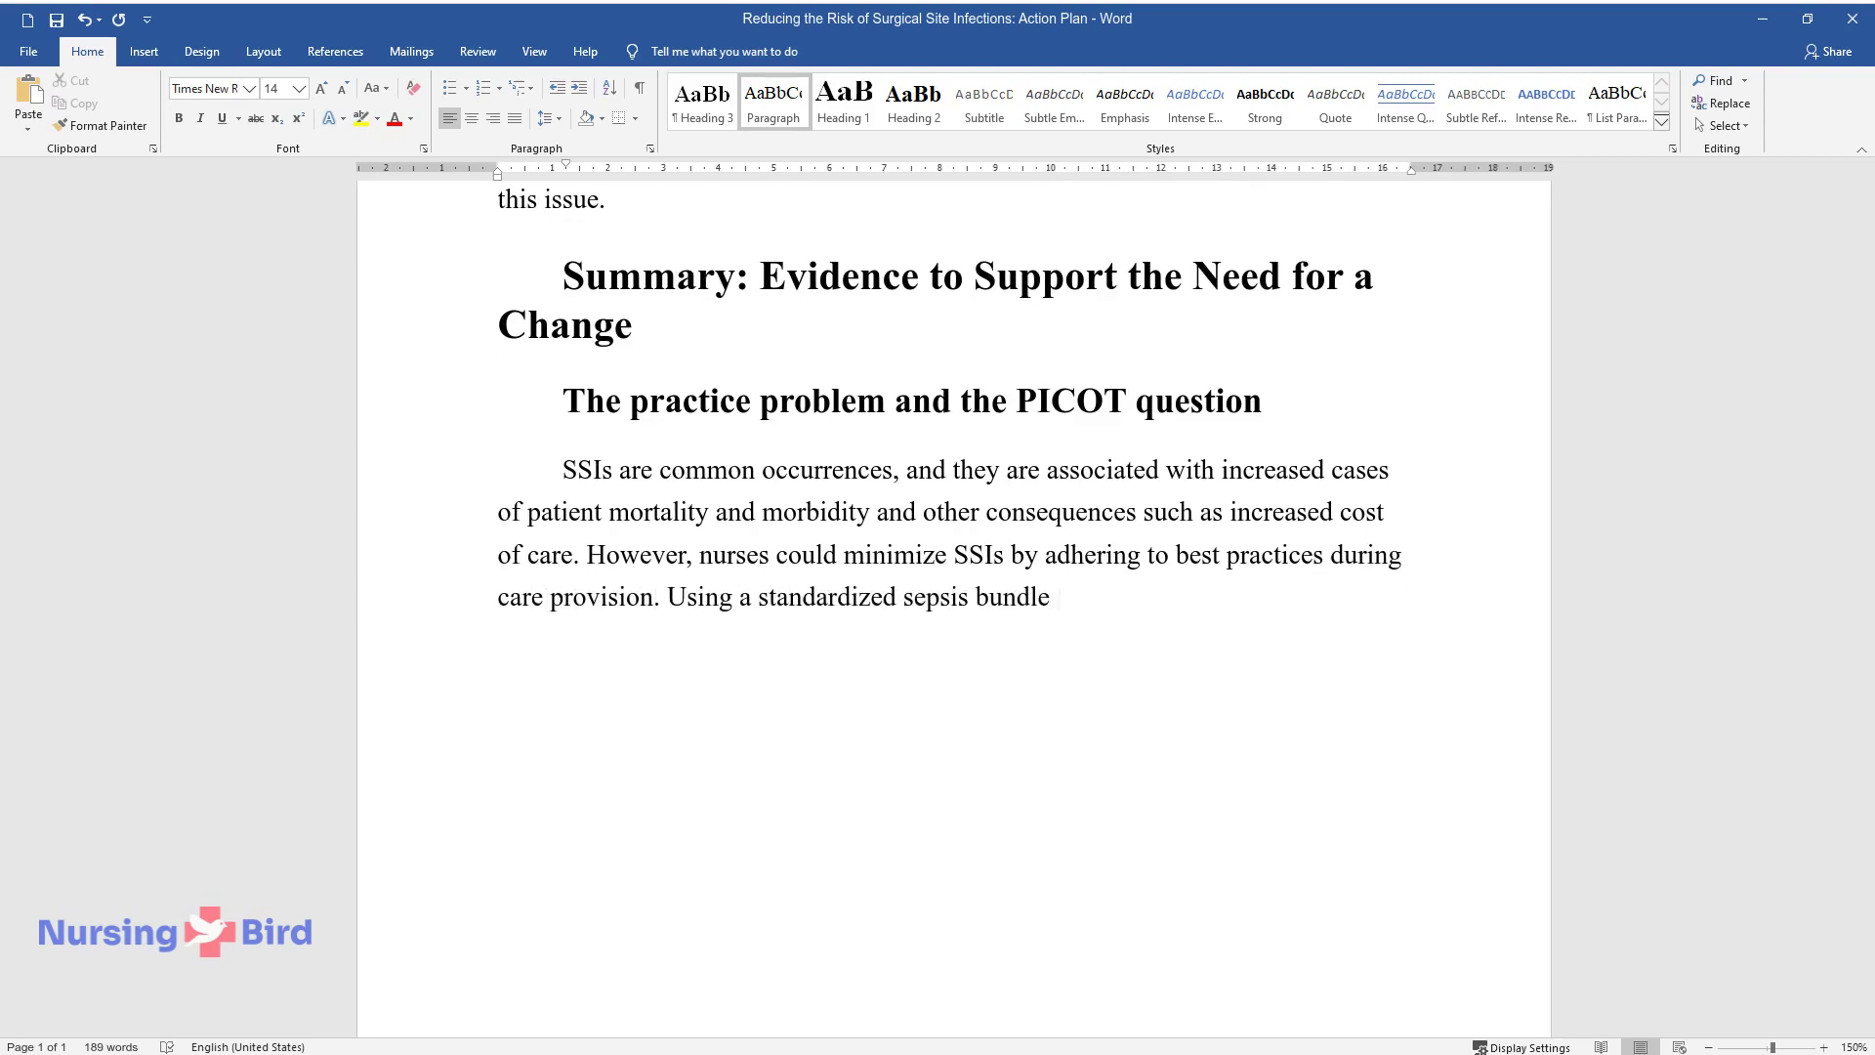
{"action": "type", "text": " would prevent SSIs significant"}
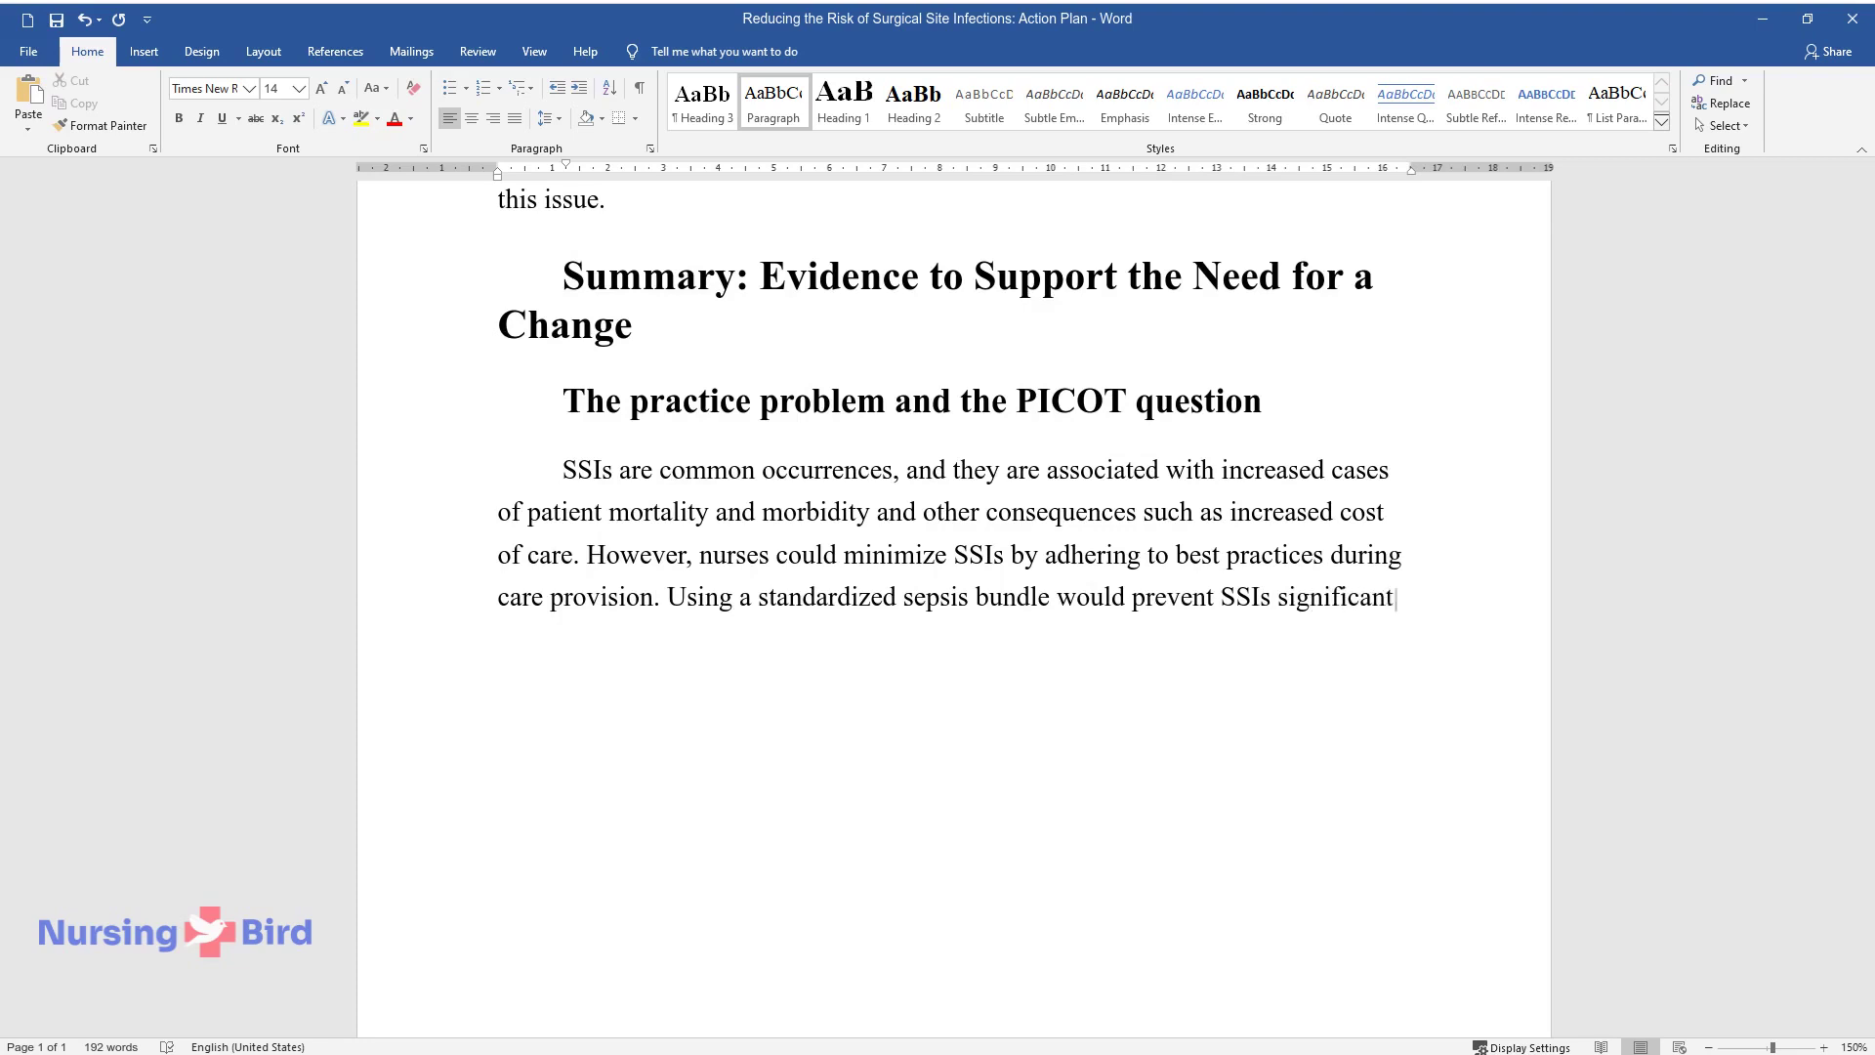
Step: Write the PICOT question: patients that have undergone surgery (P), standardized sepsis bundle (I), compared to general care practices (C), patient outcomes (O), five months (T)
{"action": "type", "text": "ly. Therefore, the PICOT questio"}
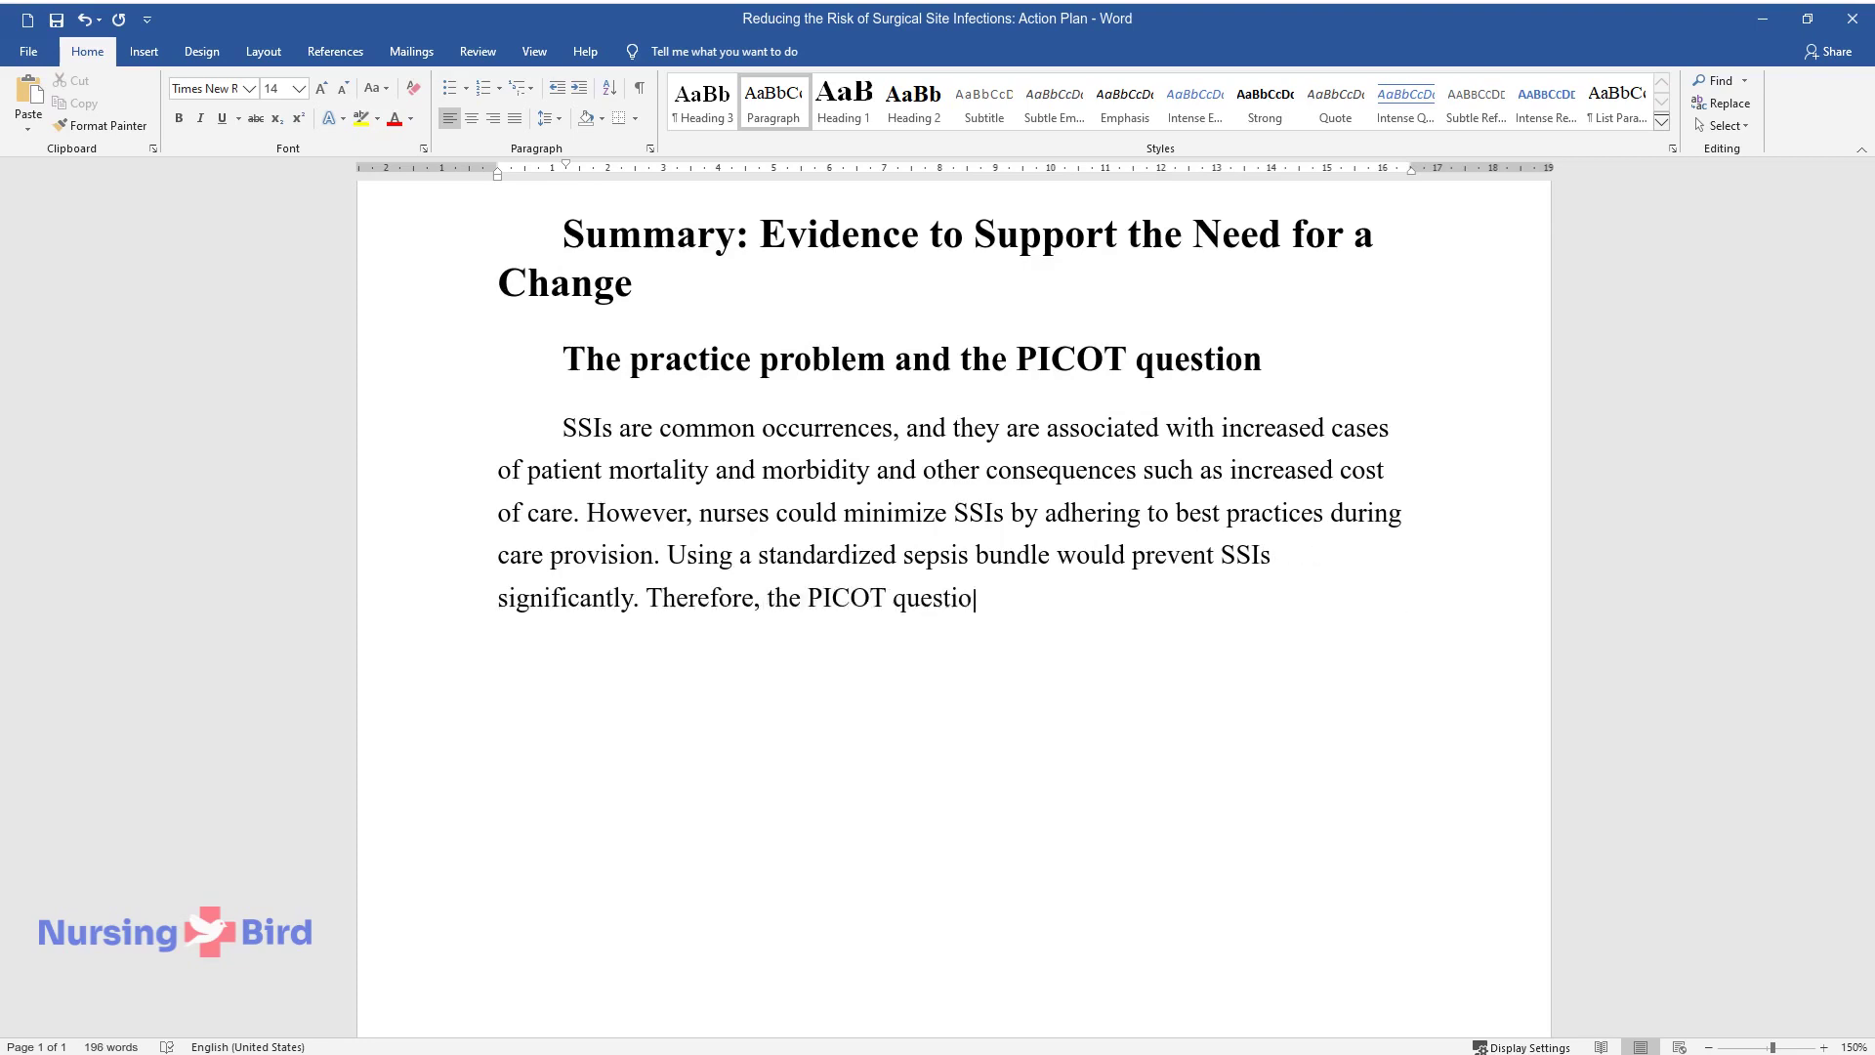
{"action": "type", "text": "n for this task is: – In patie"}
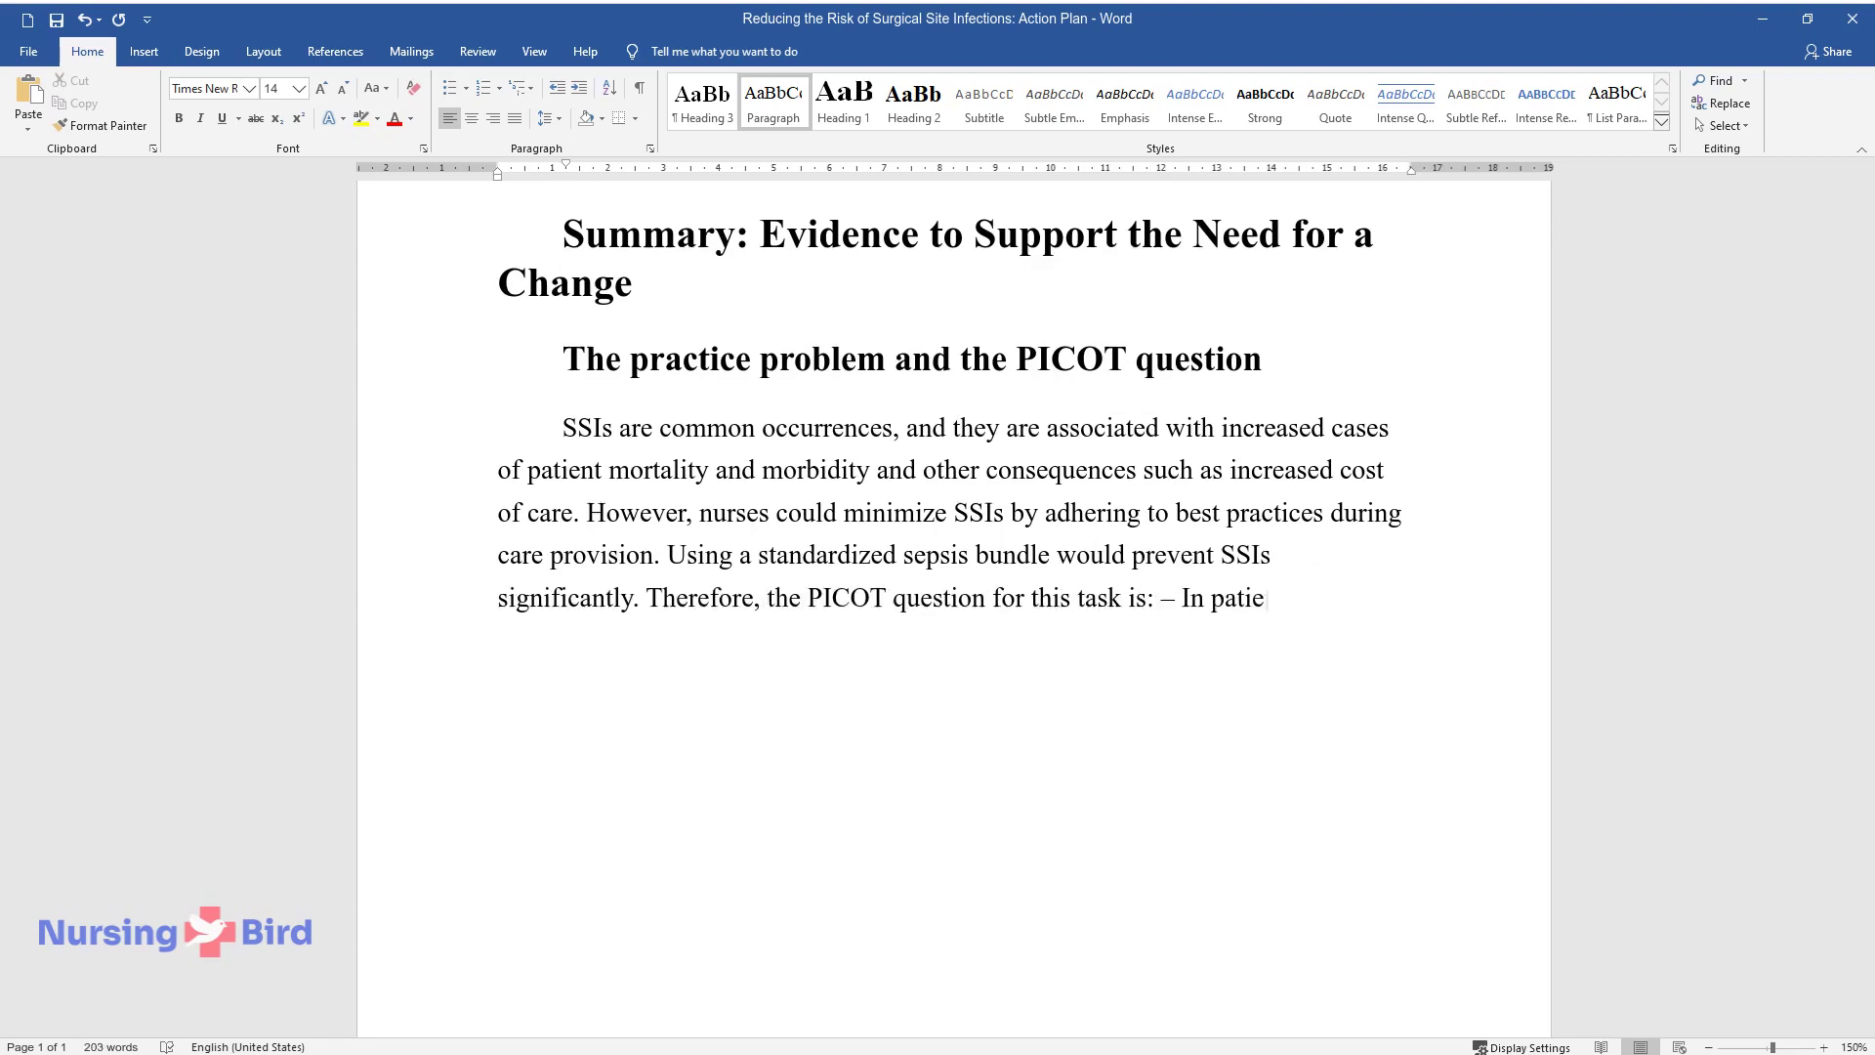
{"action": "type", "text": "nts that have undergone surgery"}
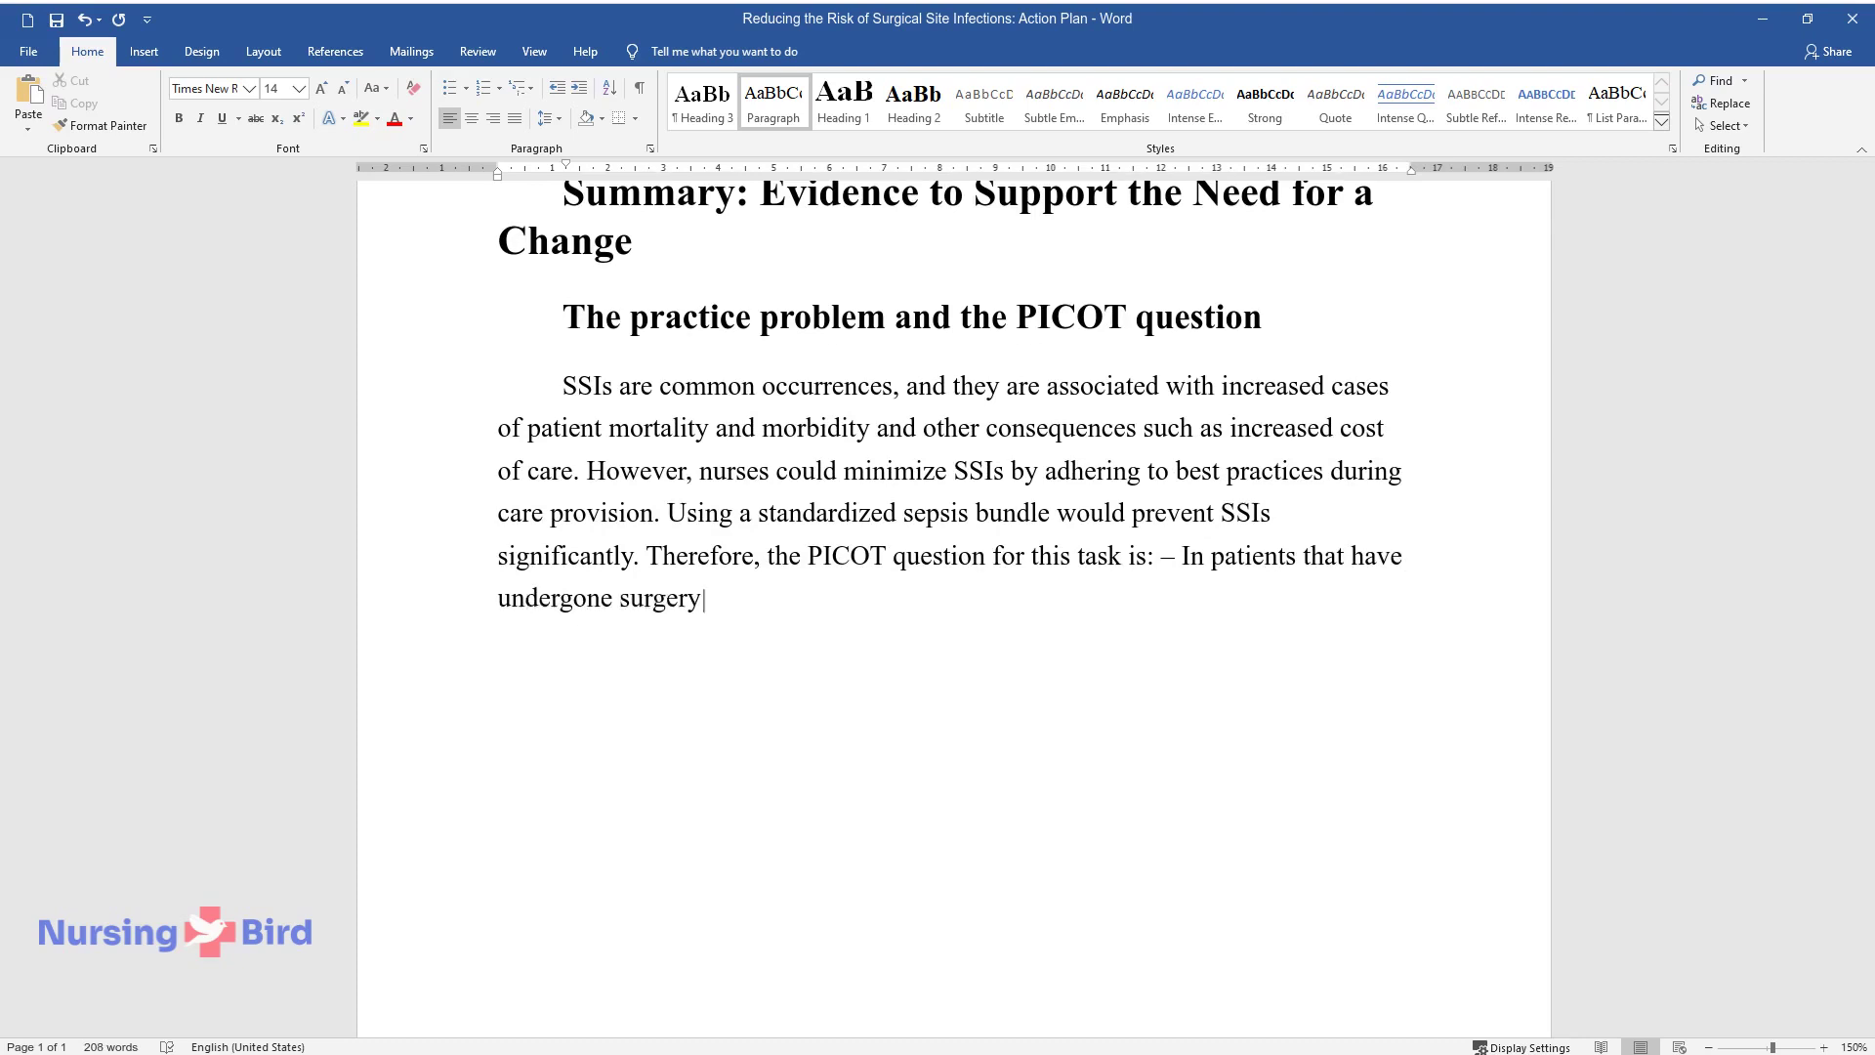
{"action": "type", "text": " (P), how does the use of a sta"}
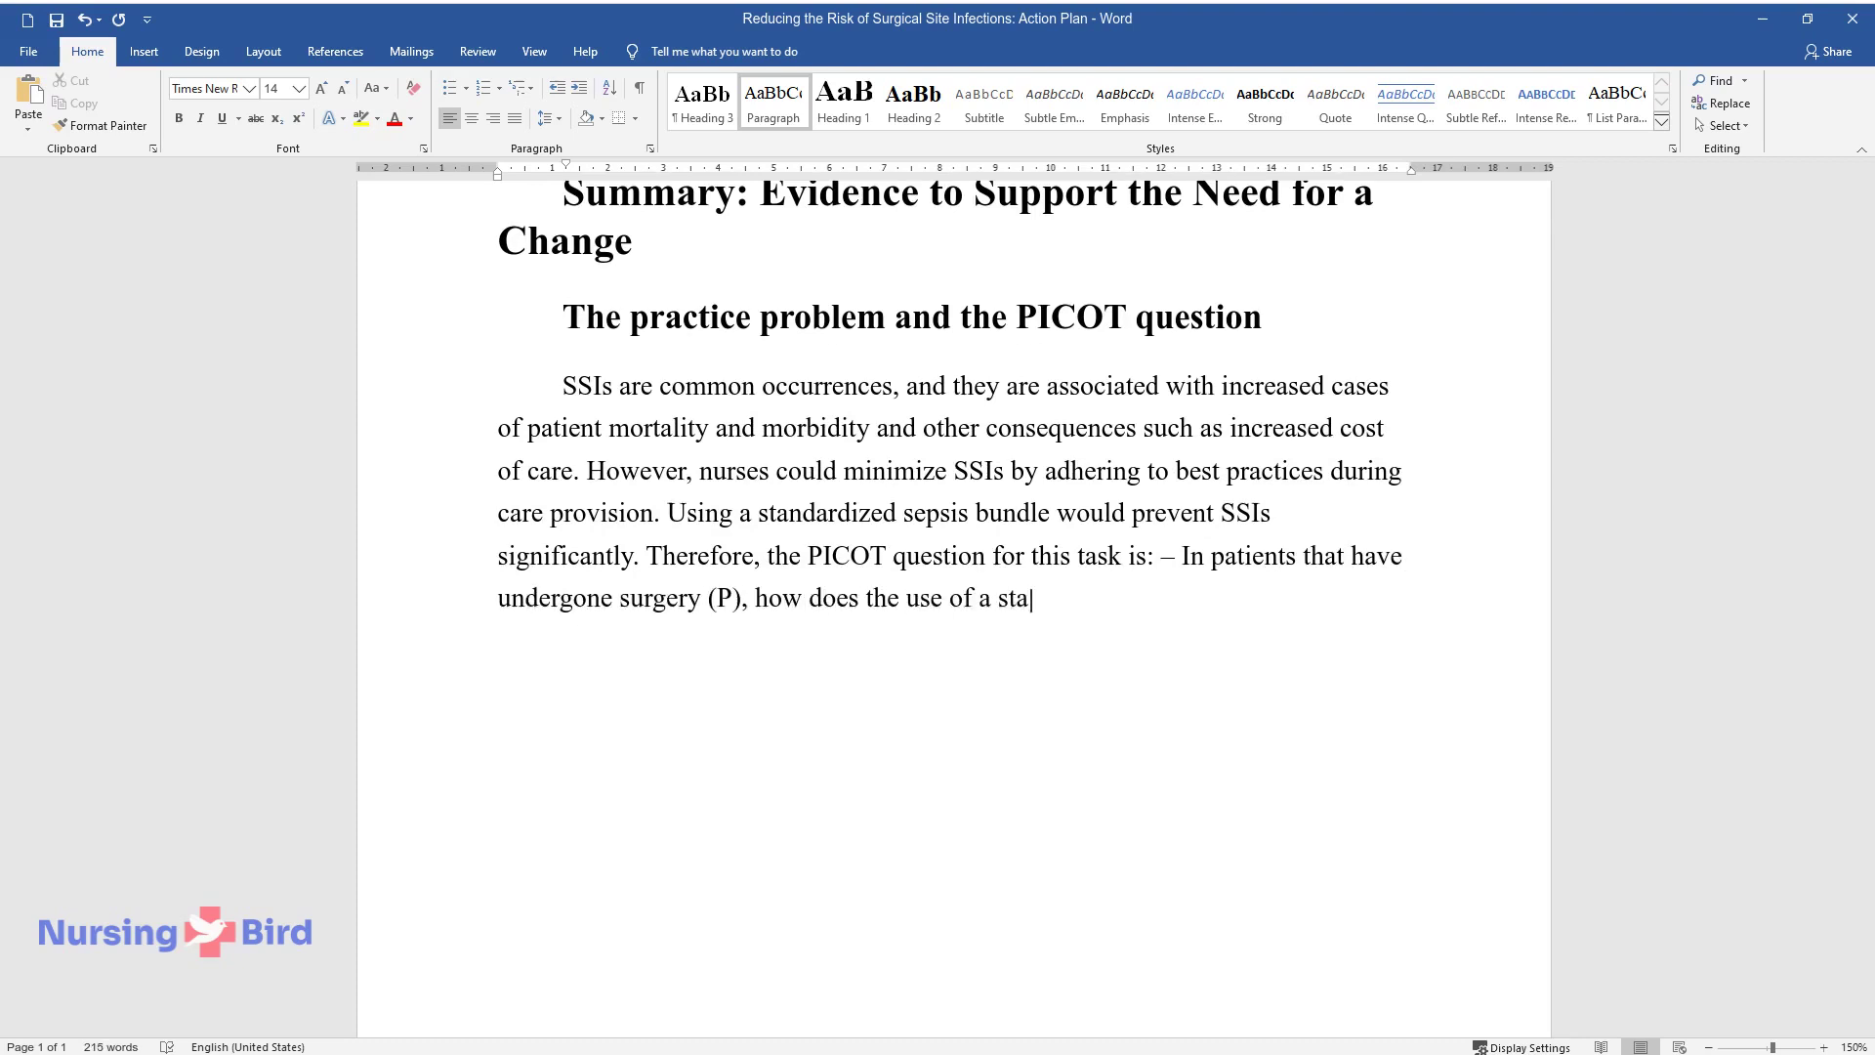
{"action": "type", "text": "ndardized sepsis bundle (I), as"}
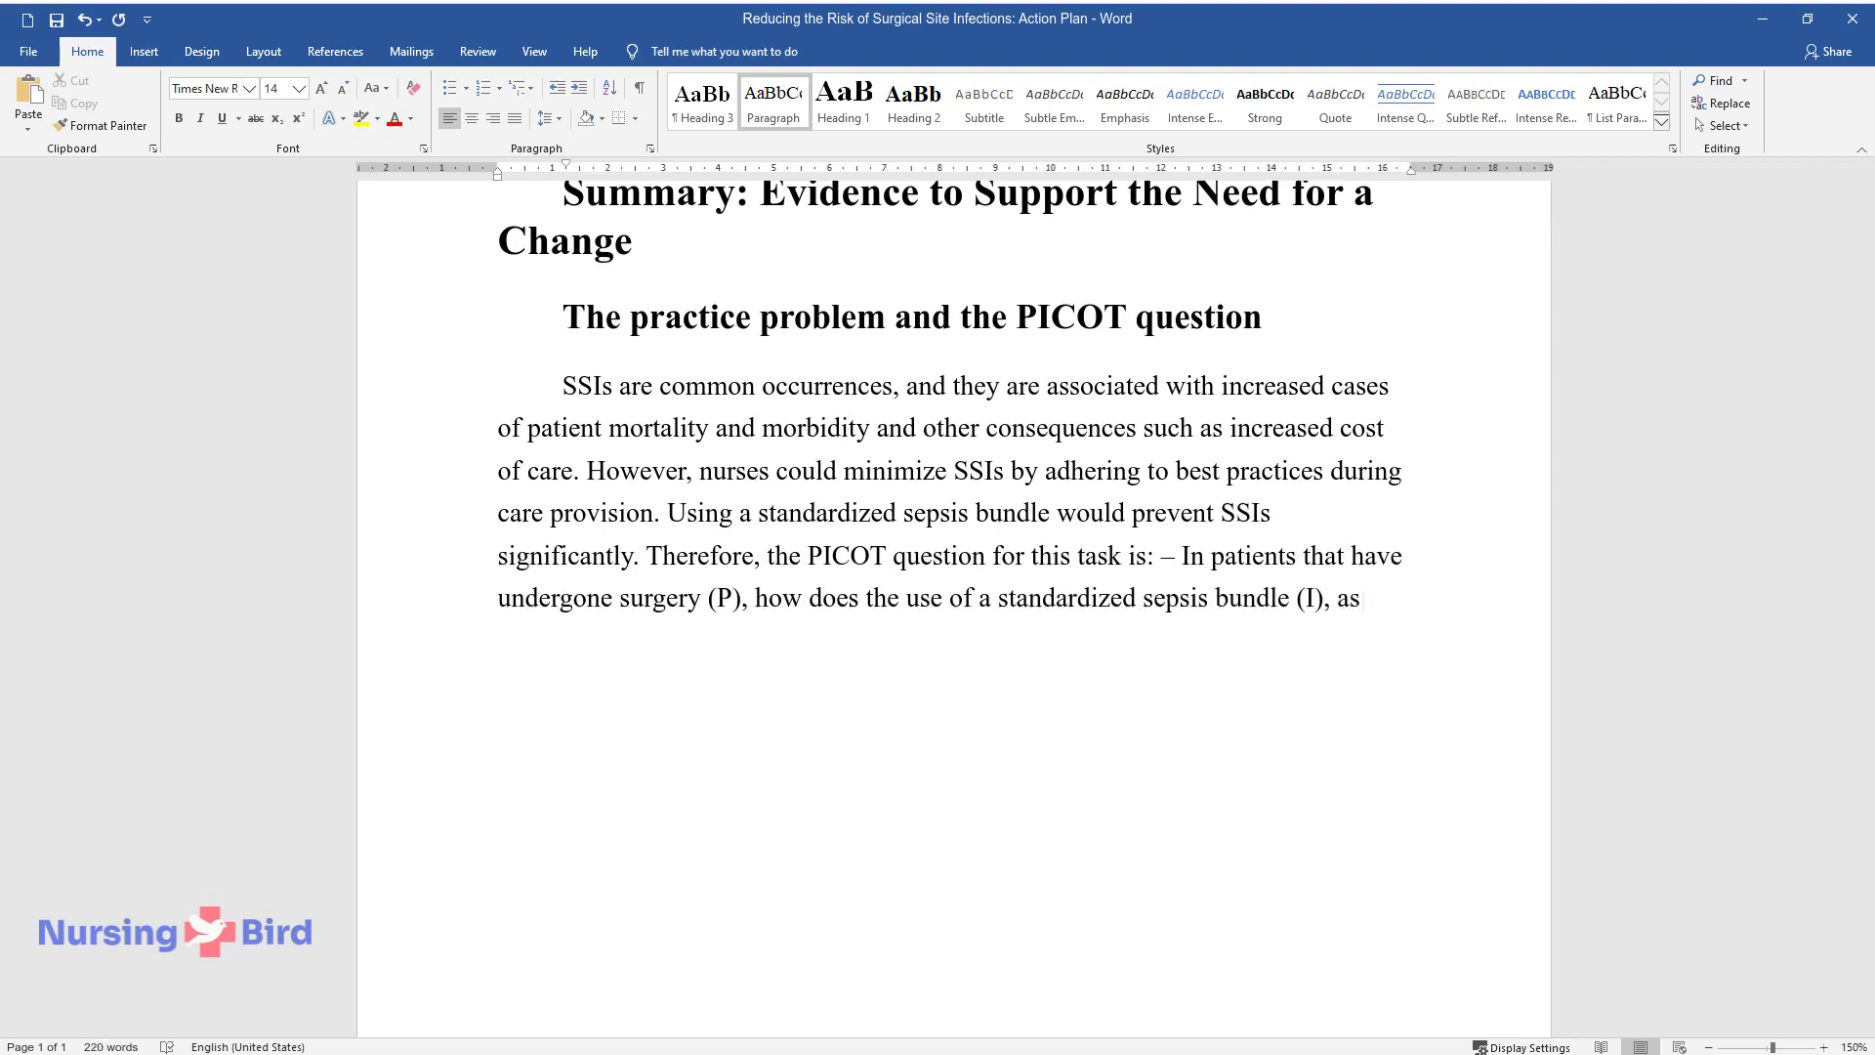
{"action": "type", "text": " compared to general care prac"}
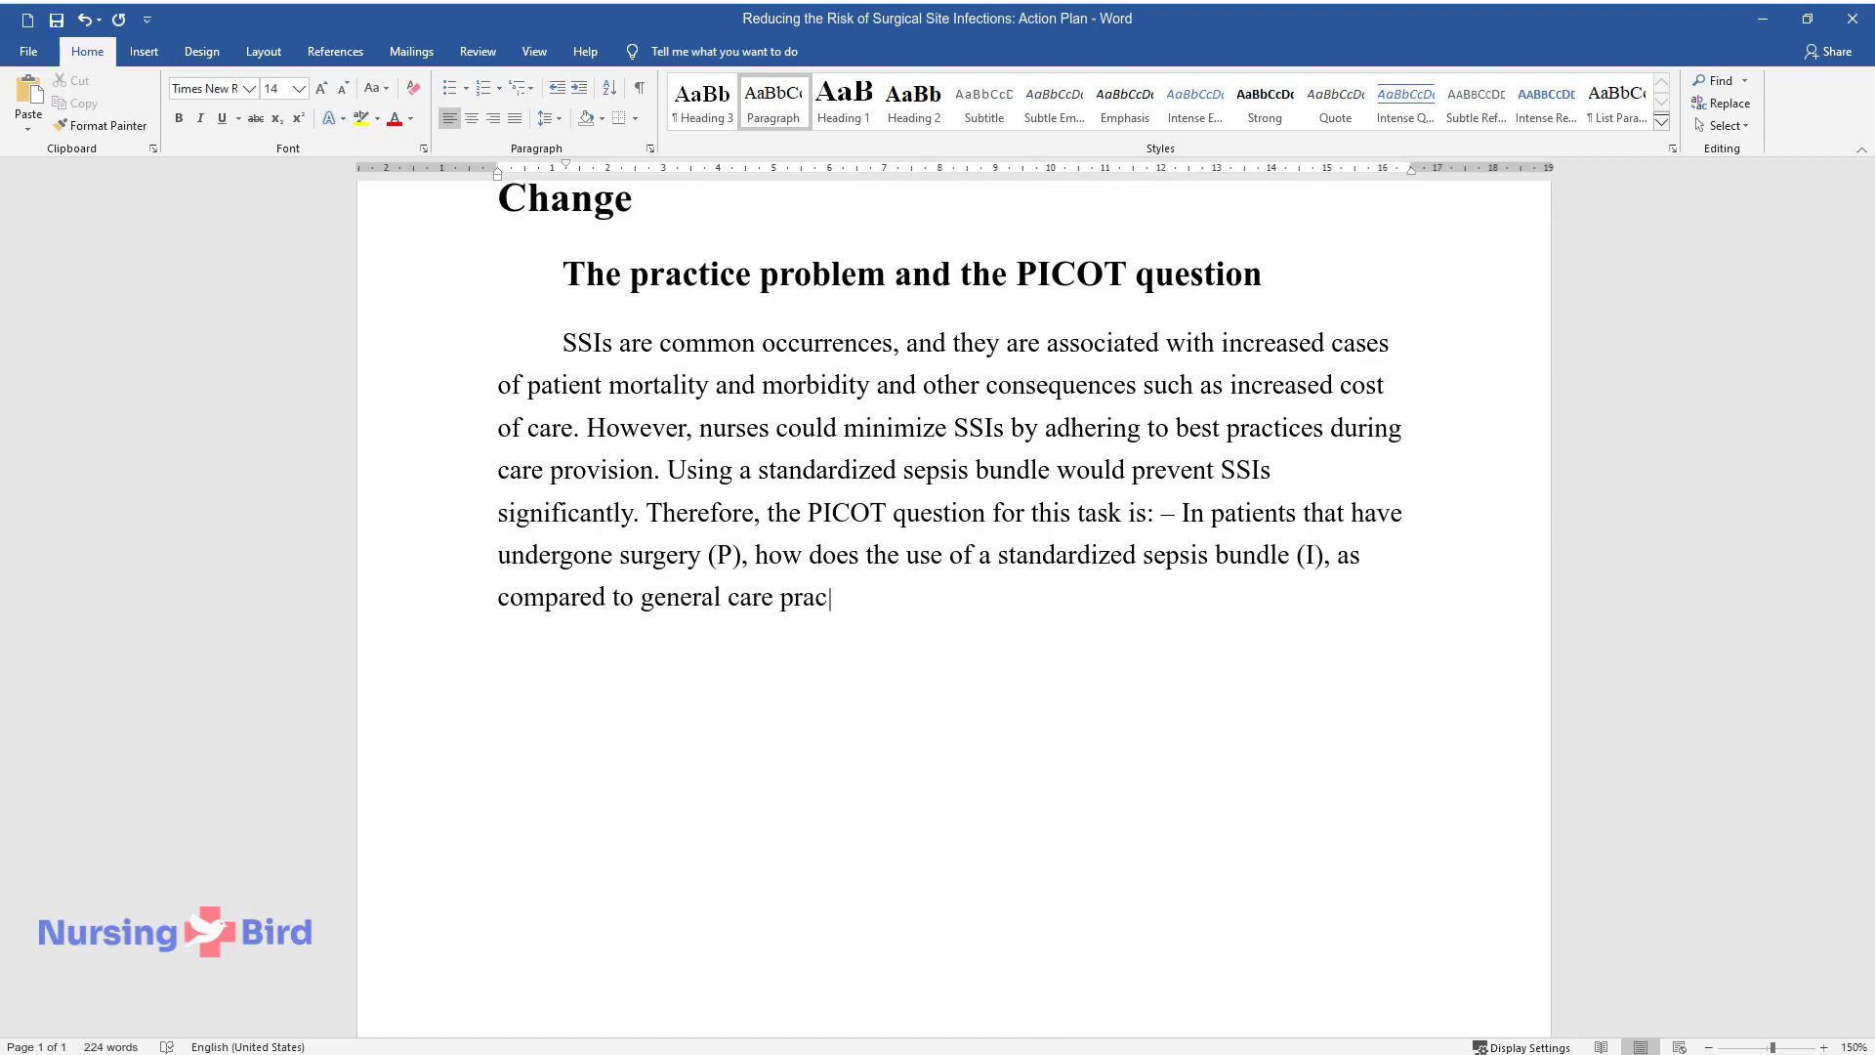
{"action": "type", "text": "tices (C), affect patient outco"}
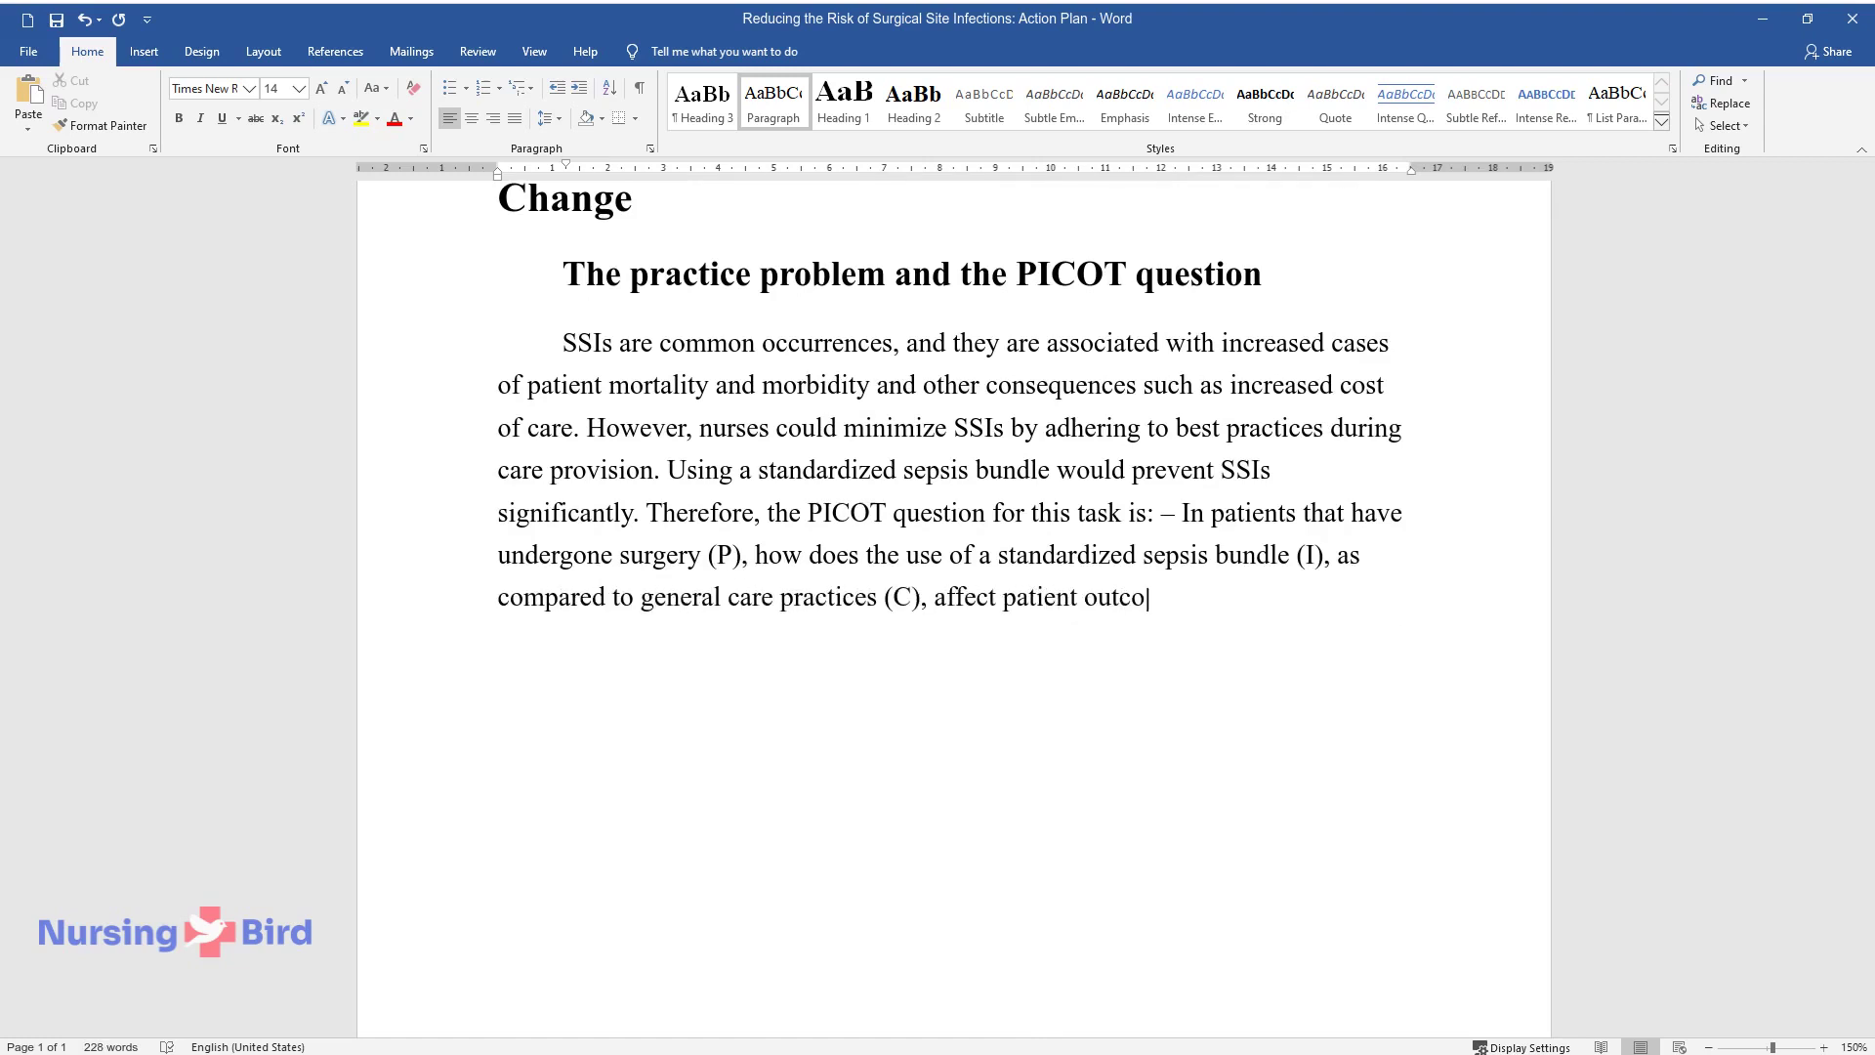
{"action": "type", "text": "mes (O) in five months (T)."}
Step: Add the Heading 3 subheading "The main findings from the systematic review and the strength of the evidence" after the PICOT paragraph
{"action": "key", "text": "Return"}
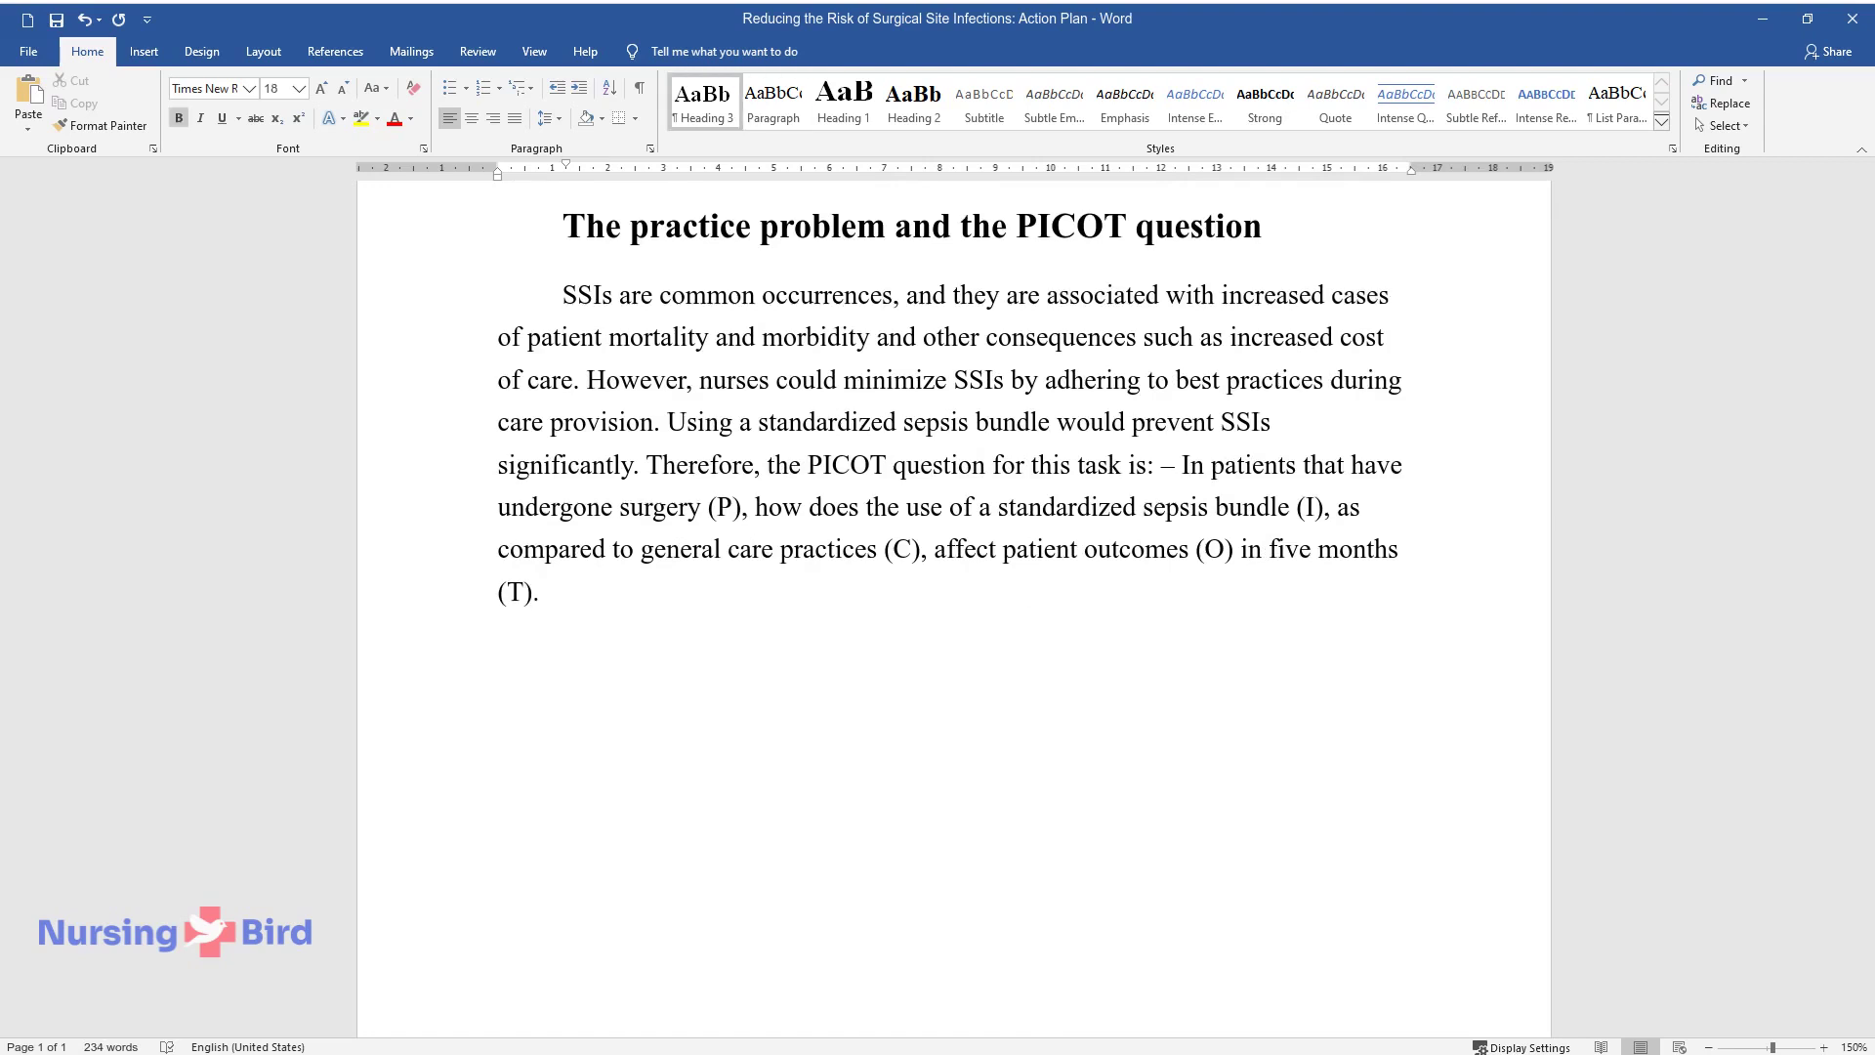
{"action": "type", "text": "The main findings fr"}
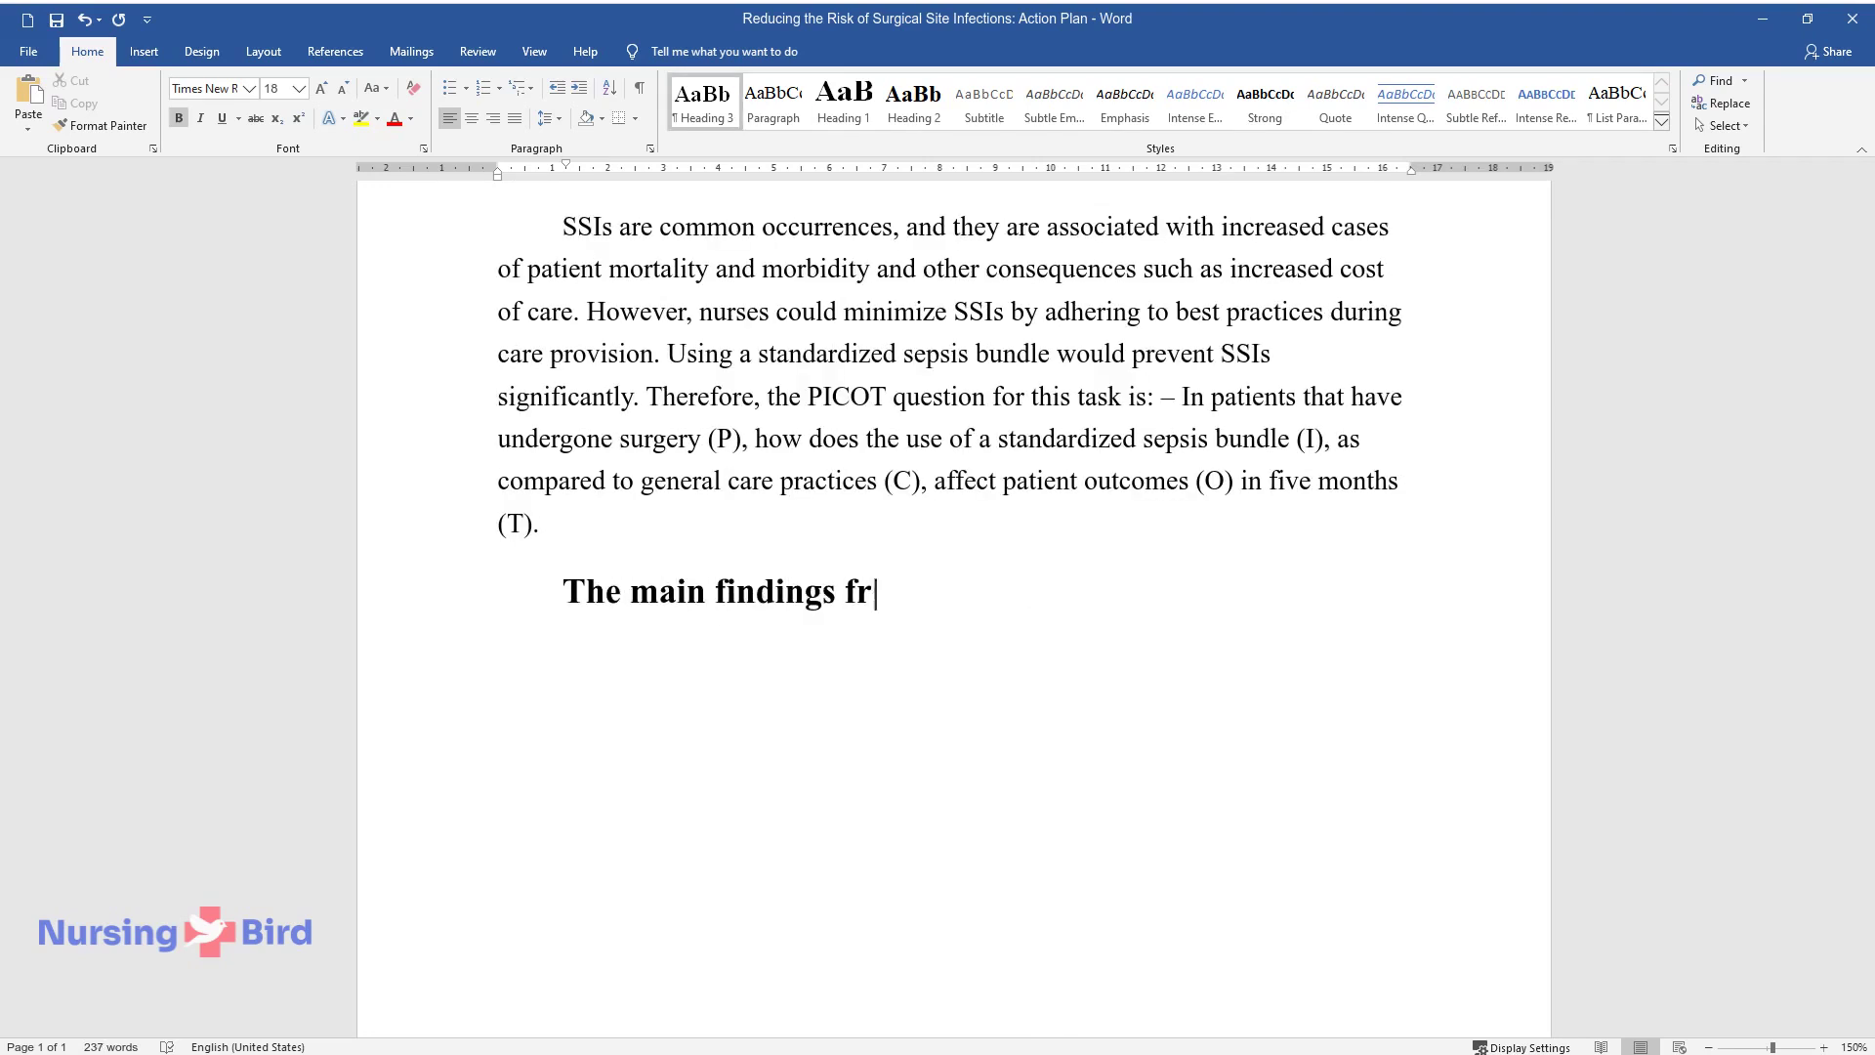
{"action": "type", "text": "om the systematic review and the"}
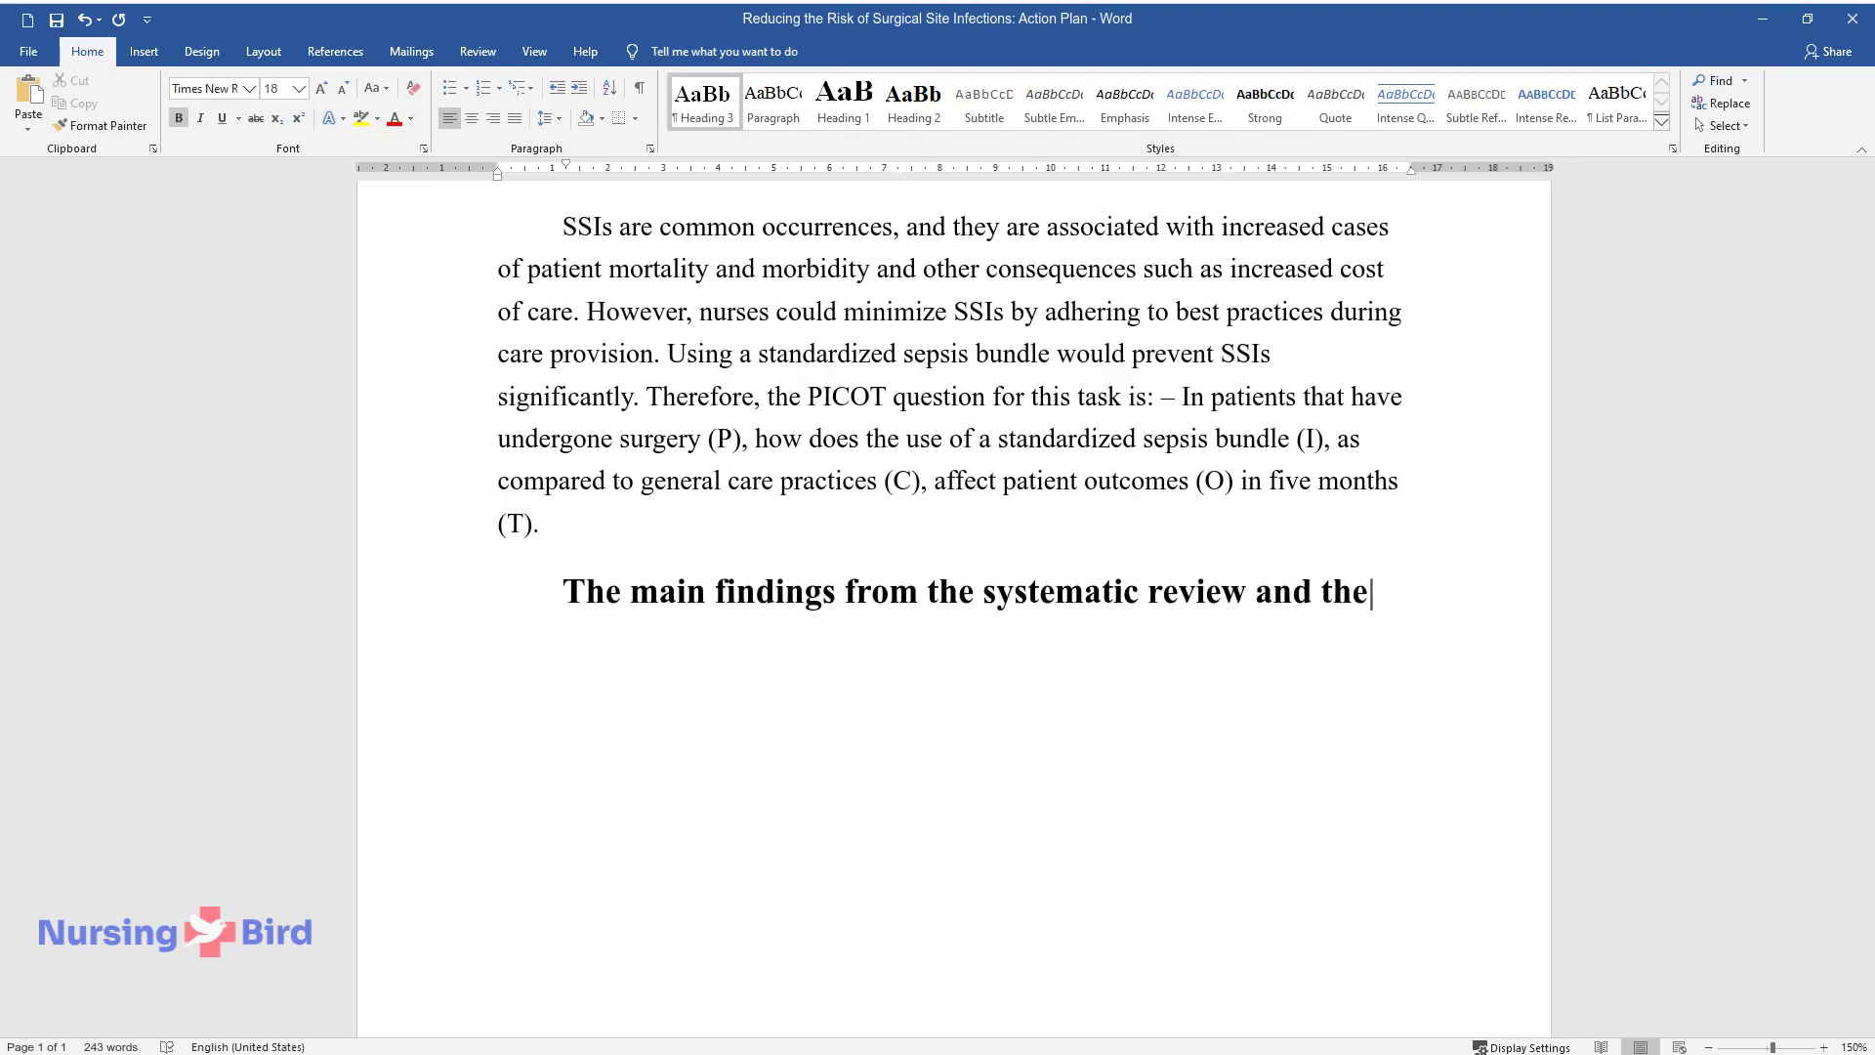
{"action": "type", "text": " strength of the evidence"}
{"action": "key", "text": "Return"}
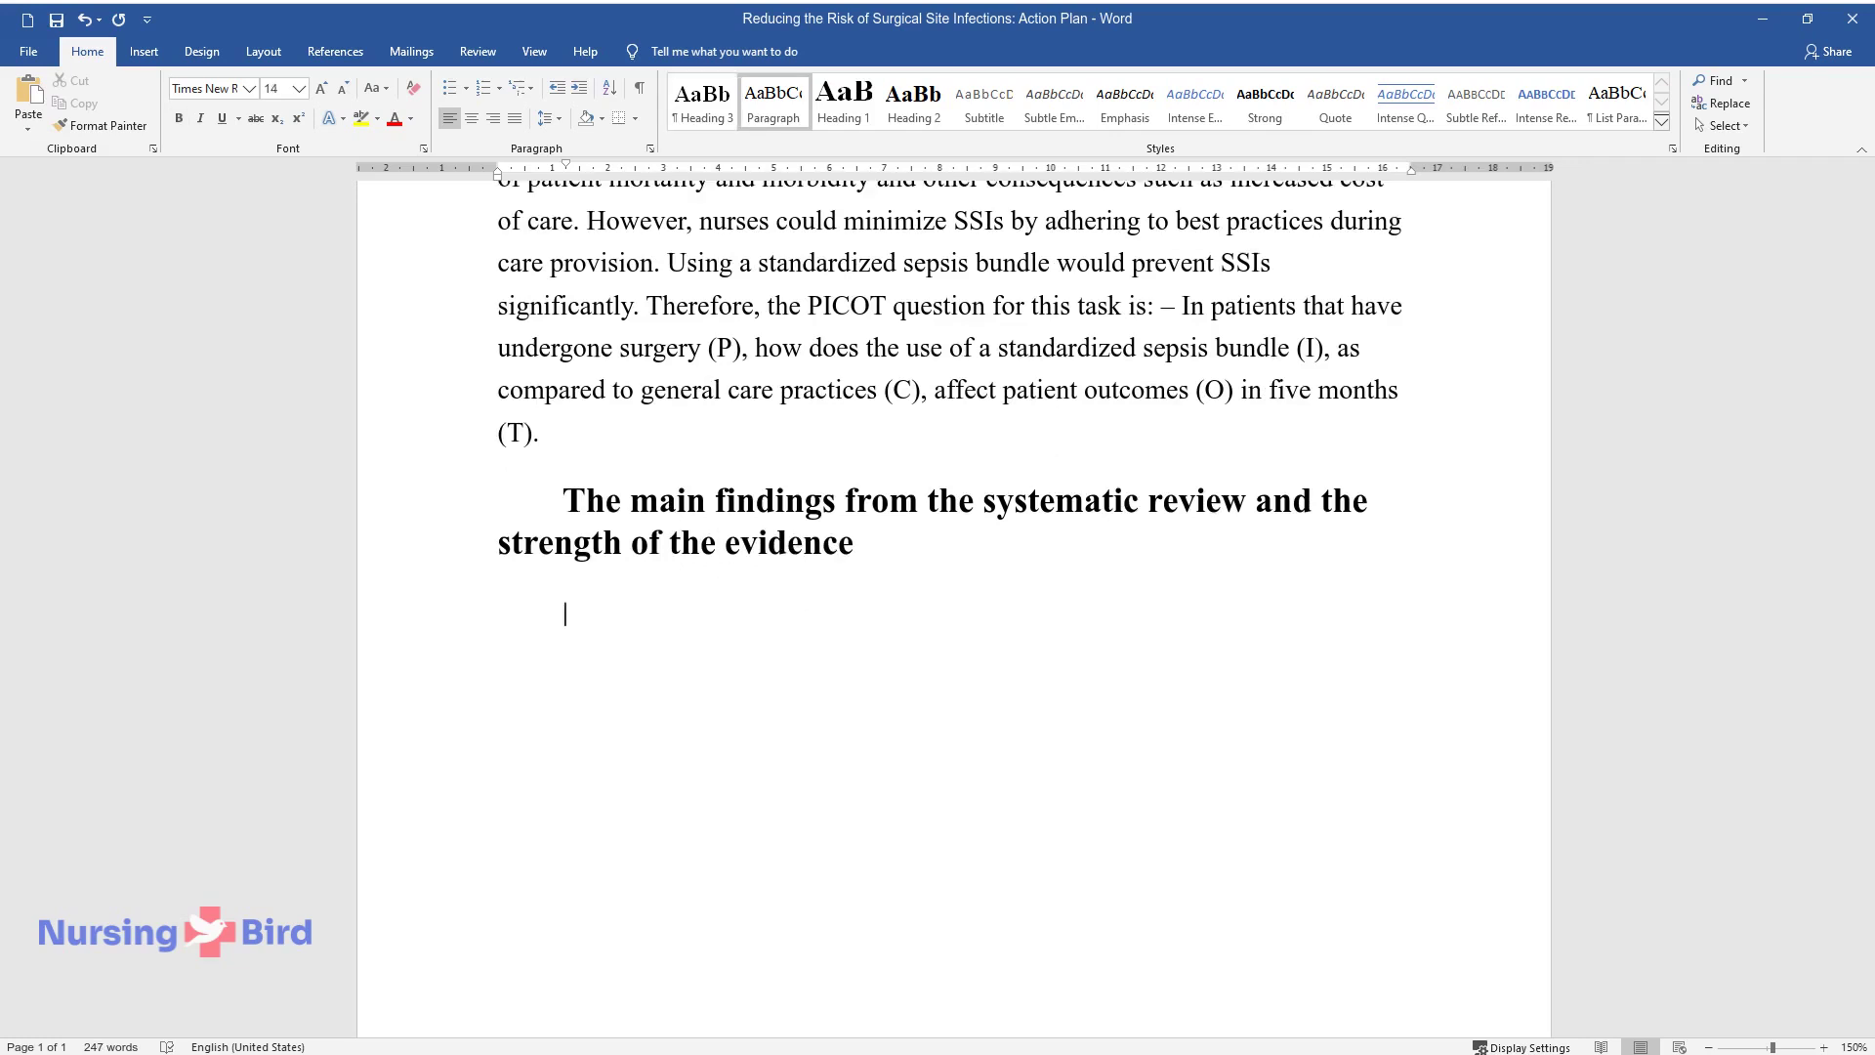
Step: Open the findings paragraph by stating that patient-centered interventions, such as using a standardized sepsis bundle, would play an important role in preventing and minimizing SSIs
{"action": "type", "text": "Patient-centered interven"}
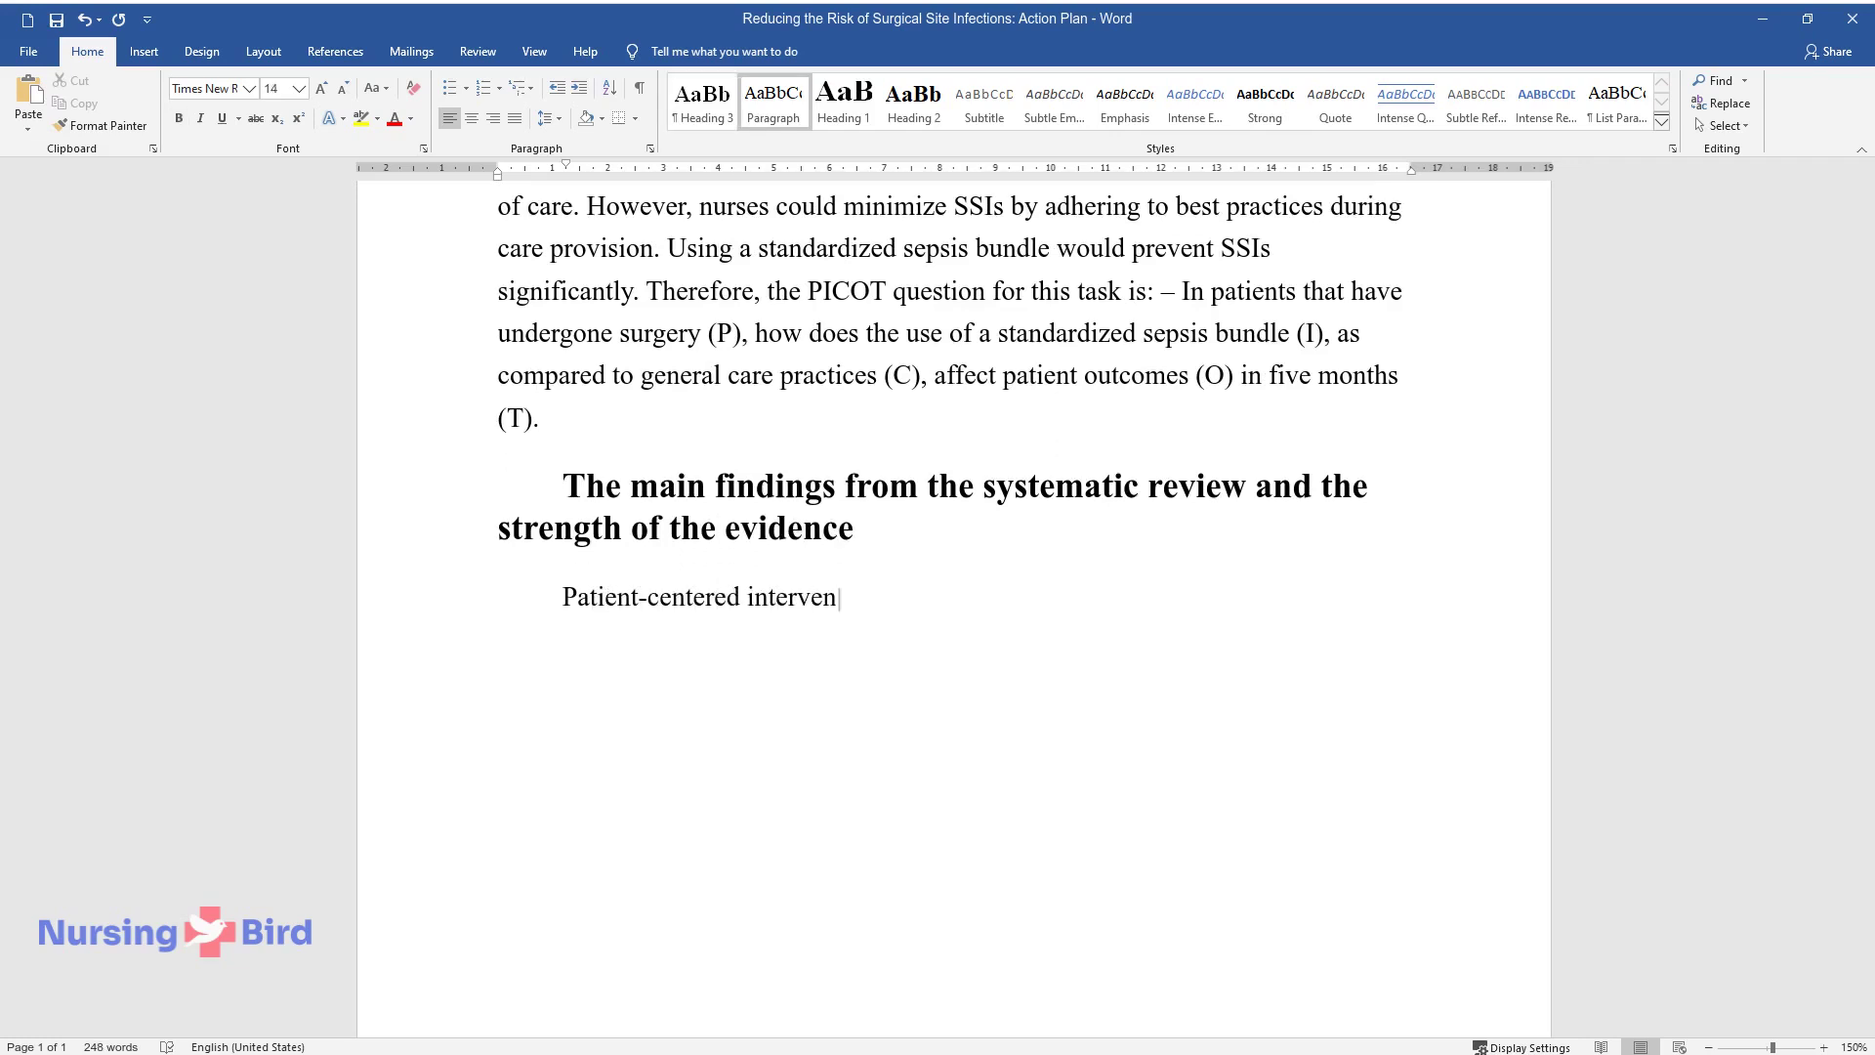
{"action": "type", "text": "tions, such as using a standardi"}
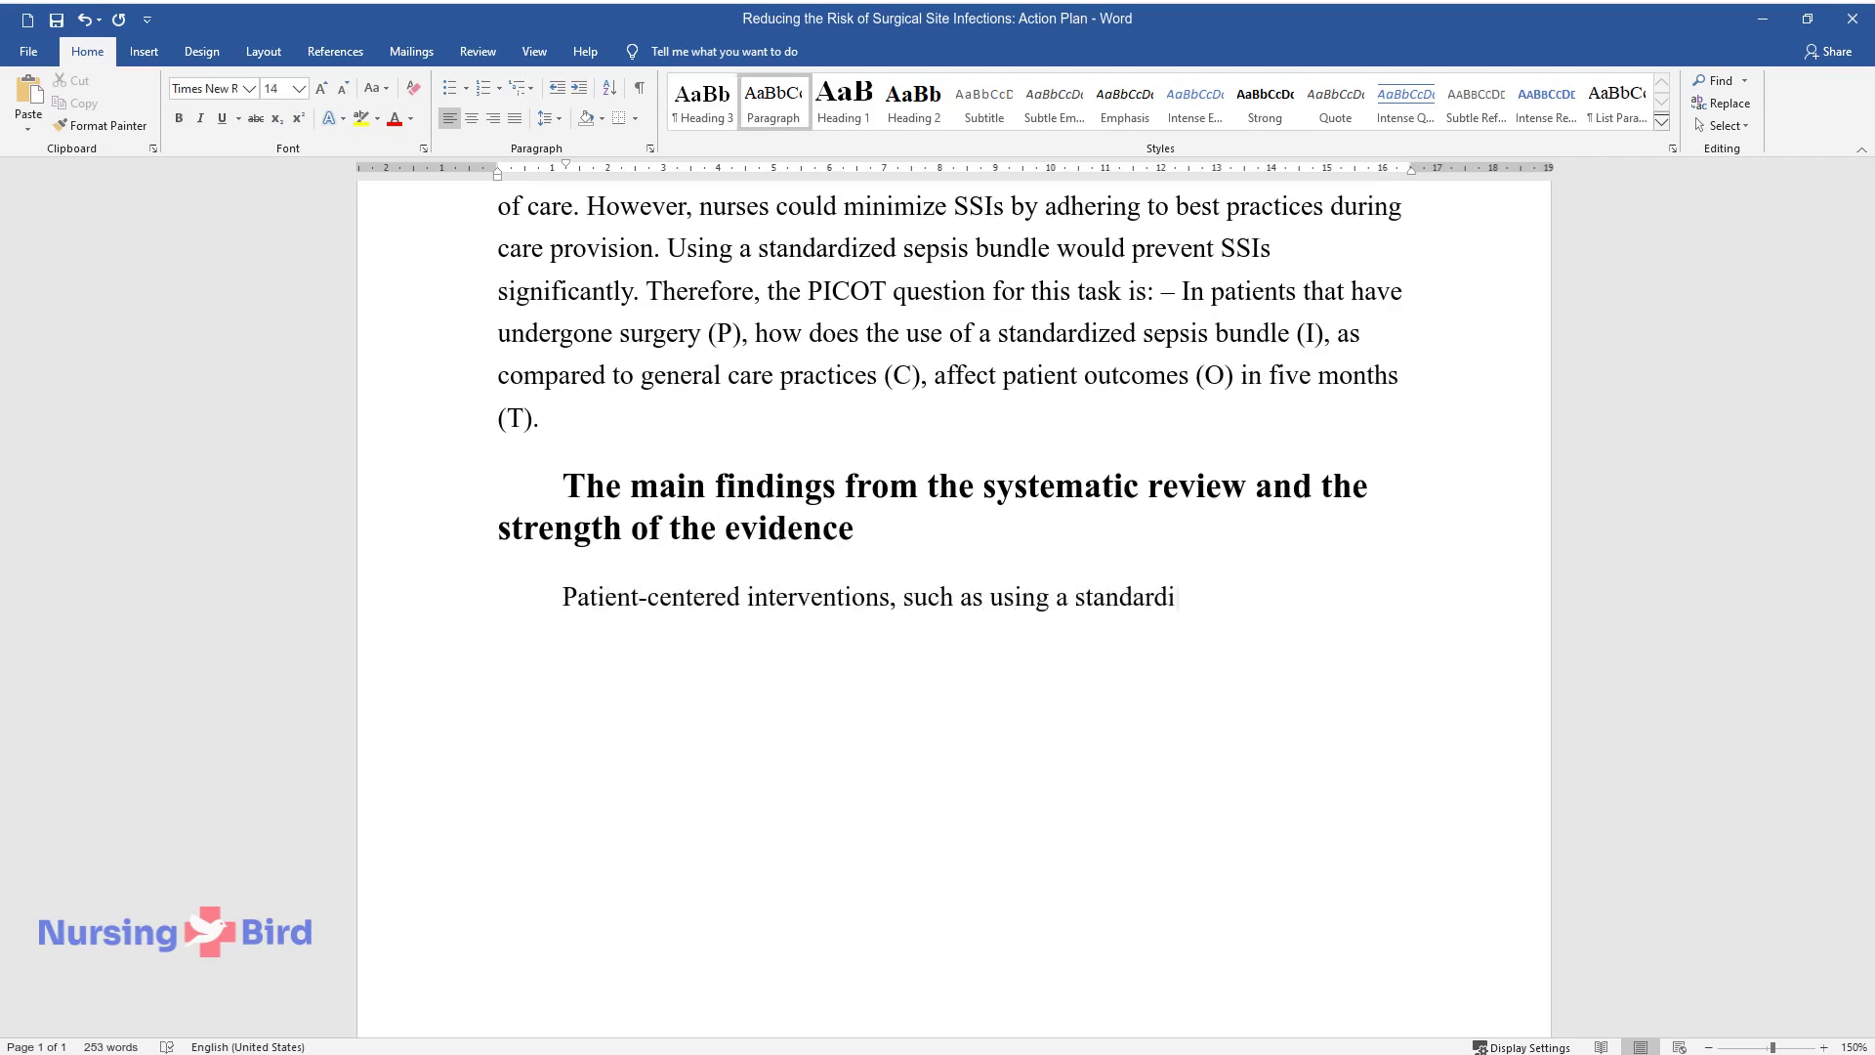
{"action": "type", "text": "zed sepsis bundle, would play an"}
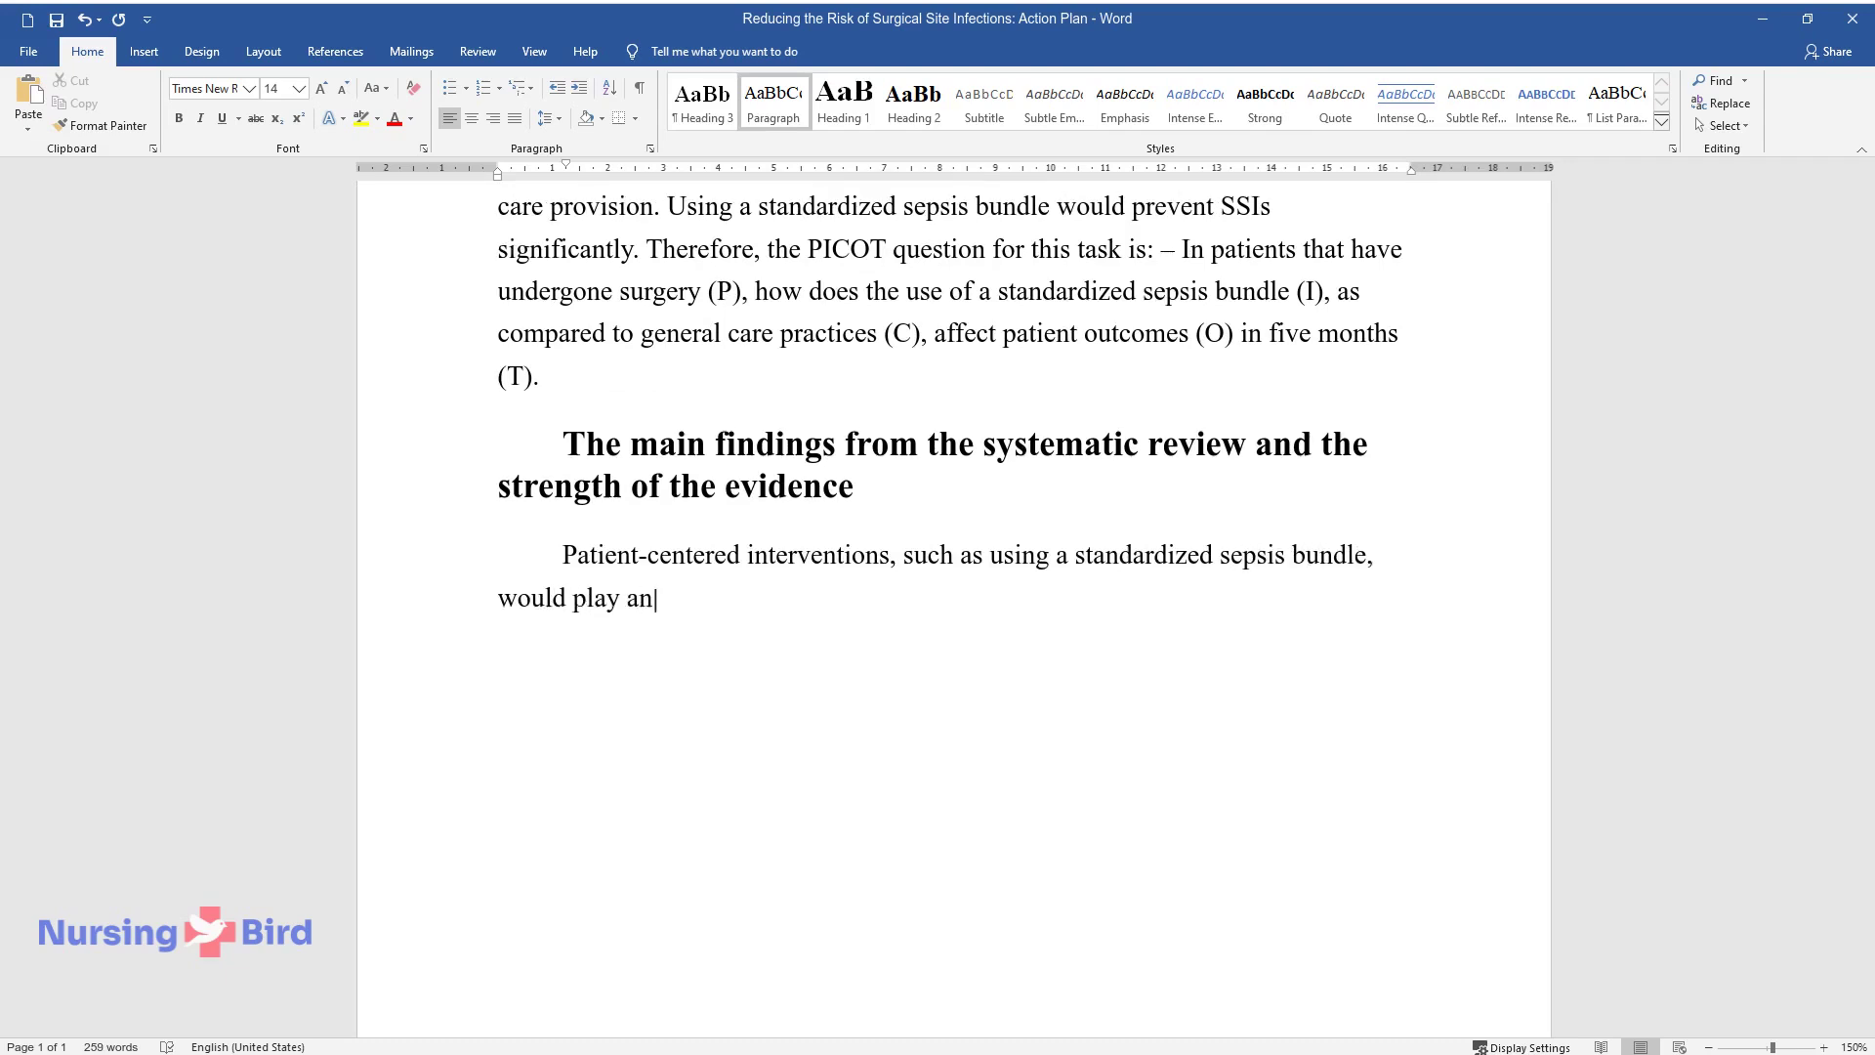
{"action": "type", "text": " important role in the prevention"}
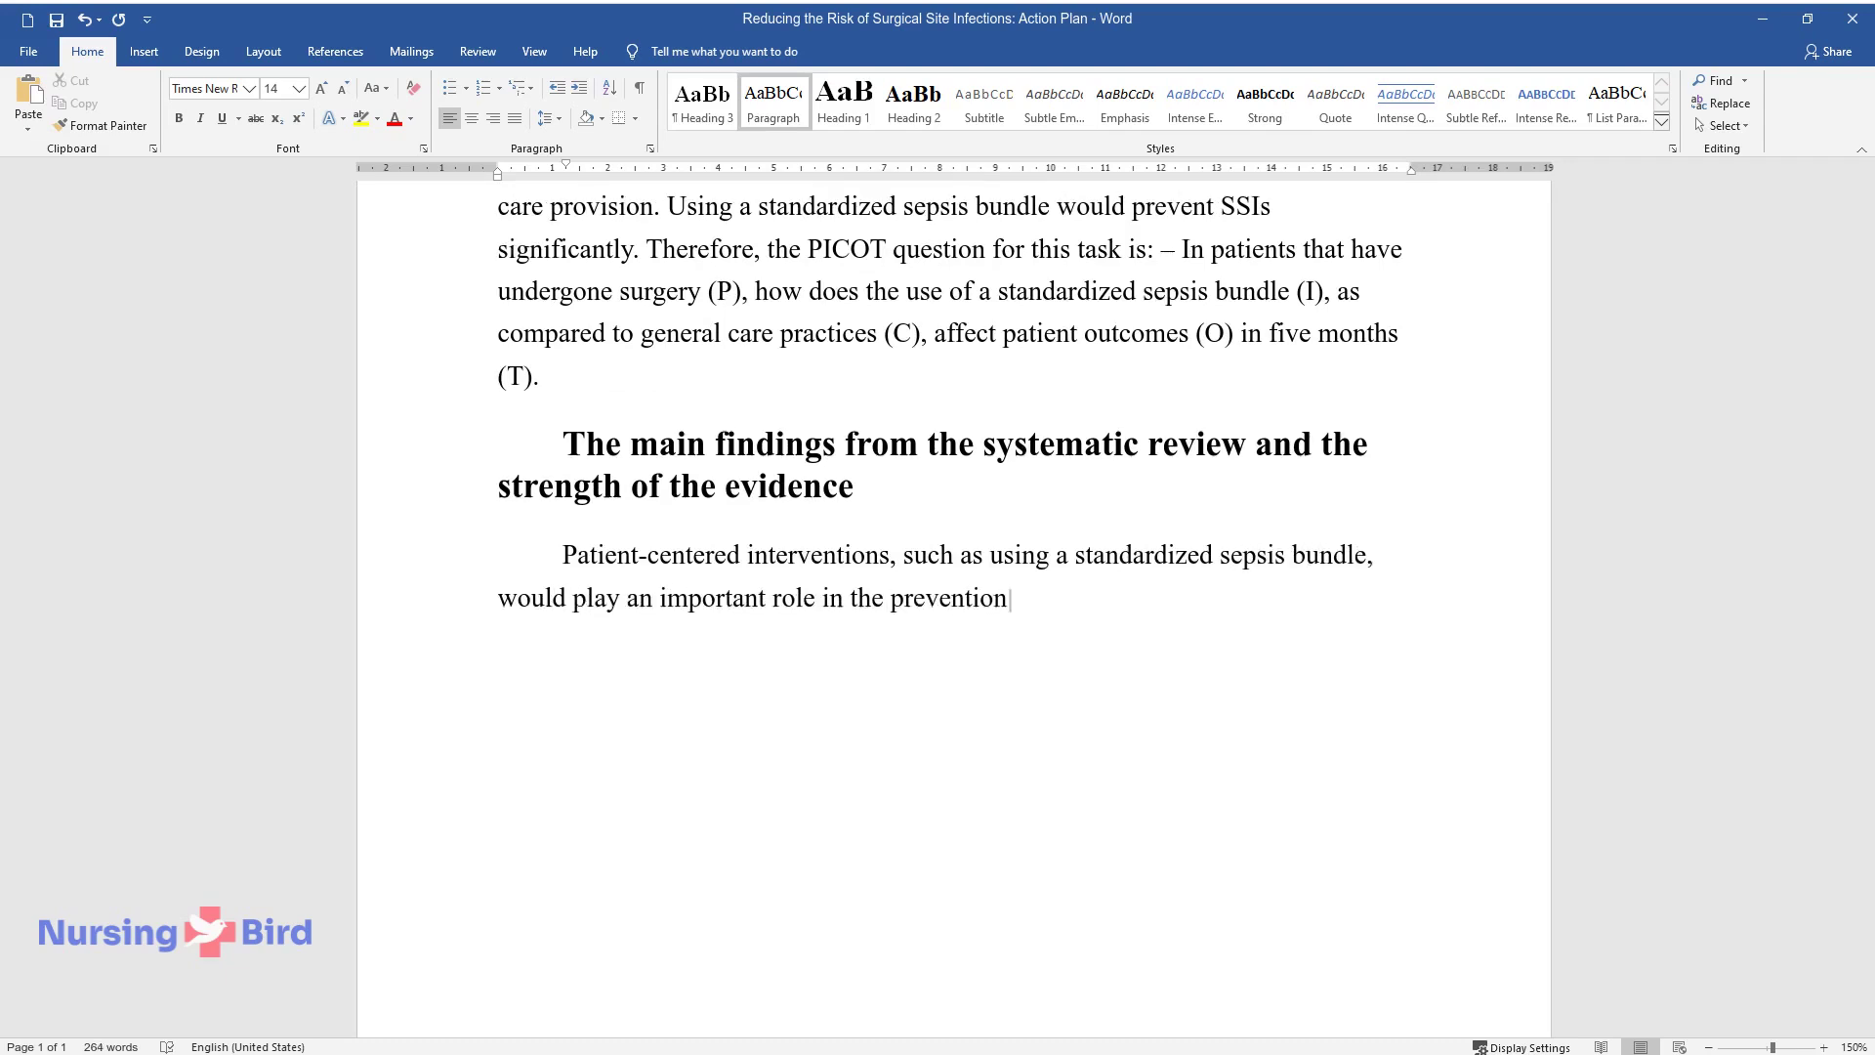
{"action": "type", "text": " and minimization of SSIs. The e"}
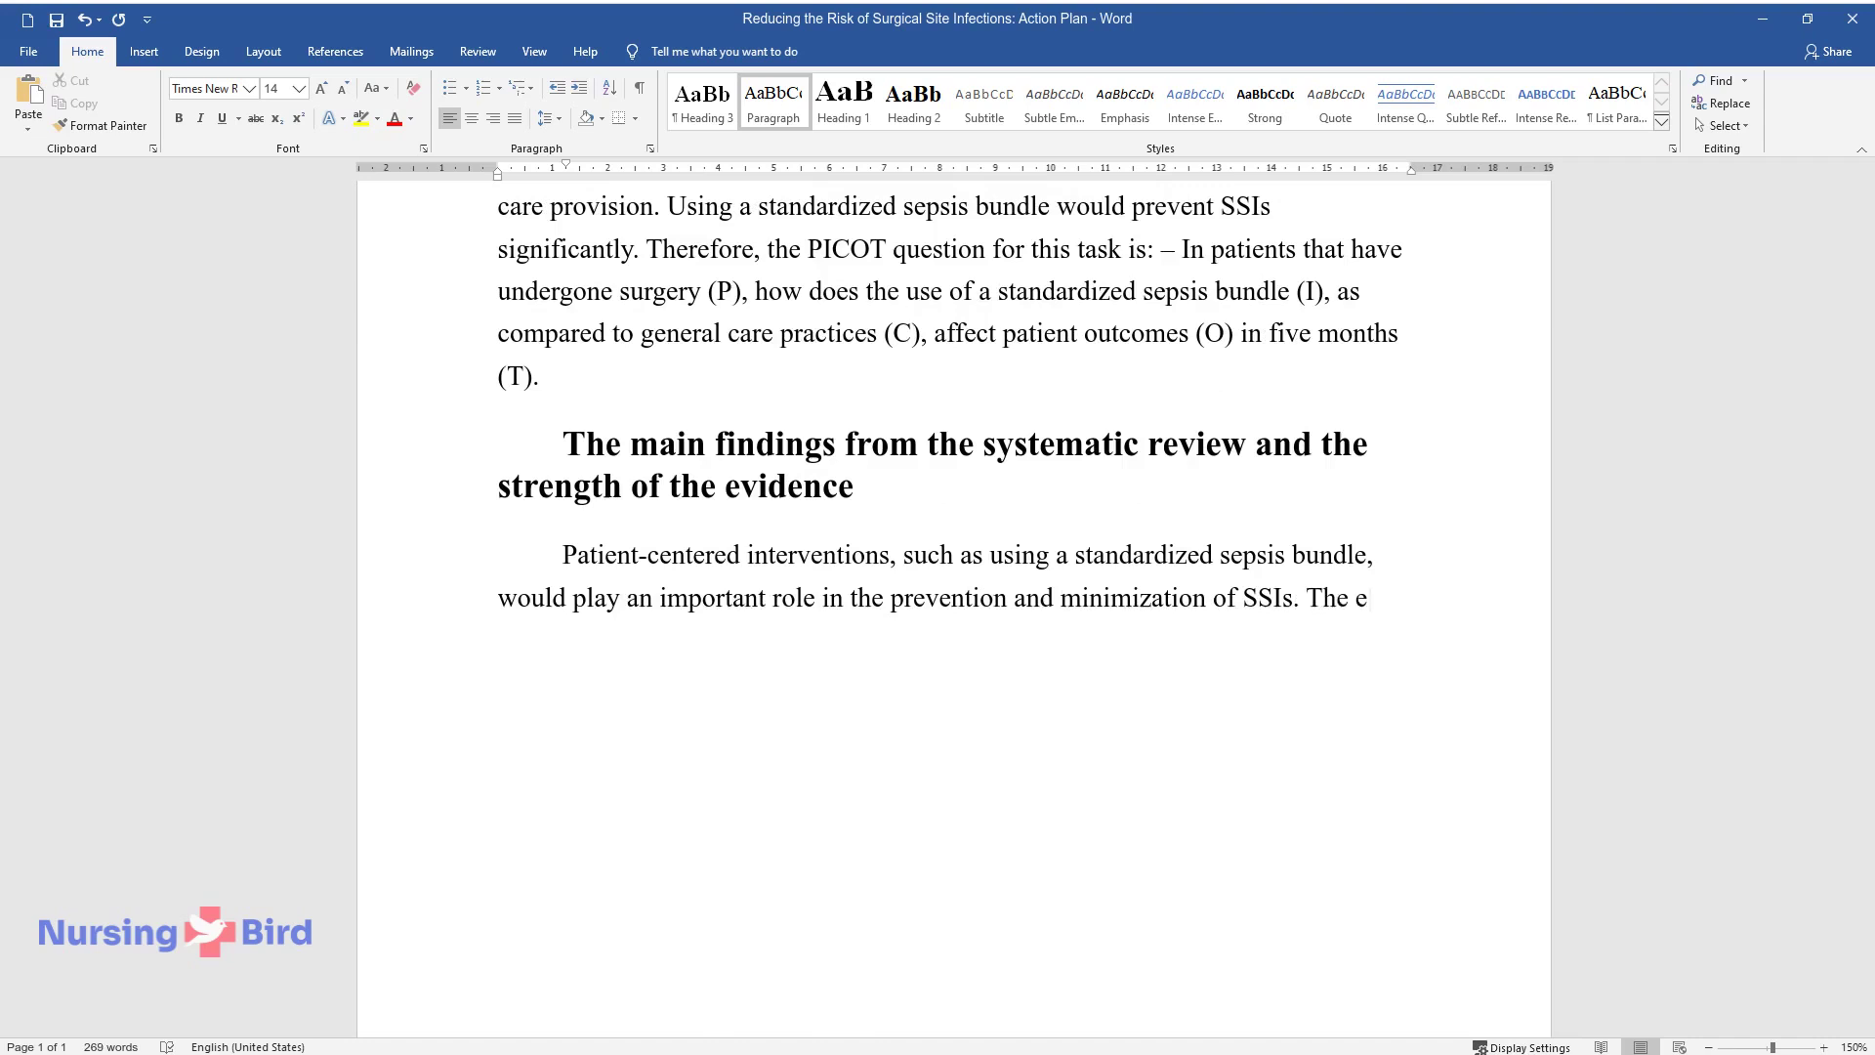
Step: Add that the article's evidence is strong because of an exhaustive literature search using major healthcare databases, including CINAHL, Medline, Cochrane Library, PubMed and ProQuest
{"action": "type", "text": "vidence presented in the article"}
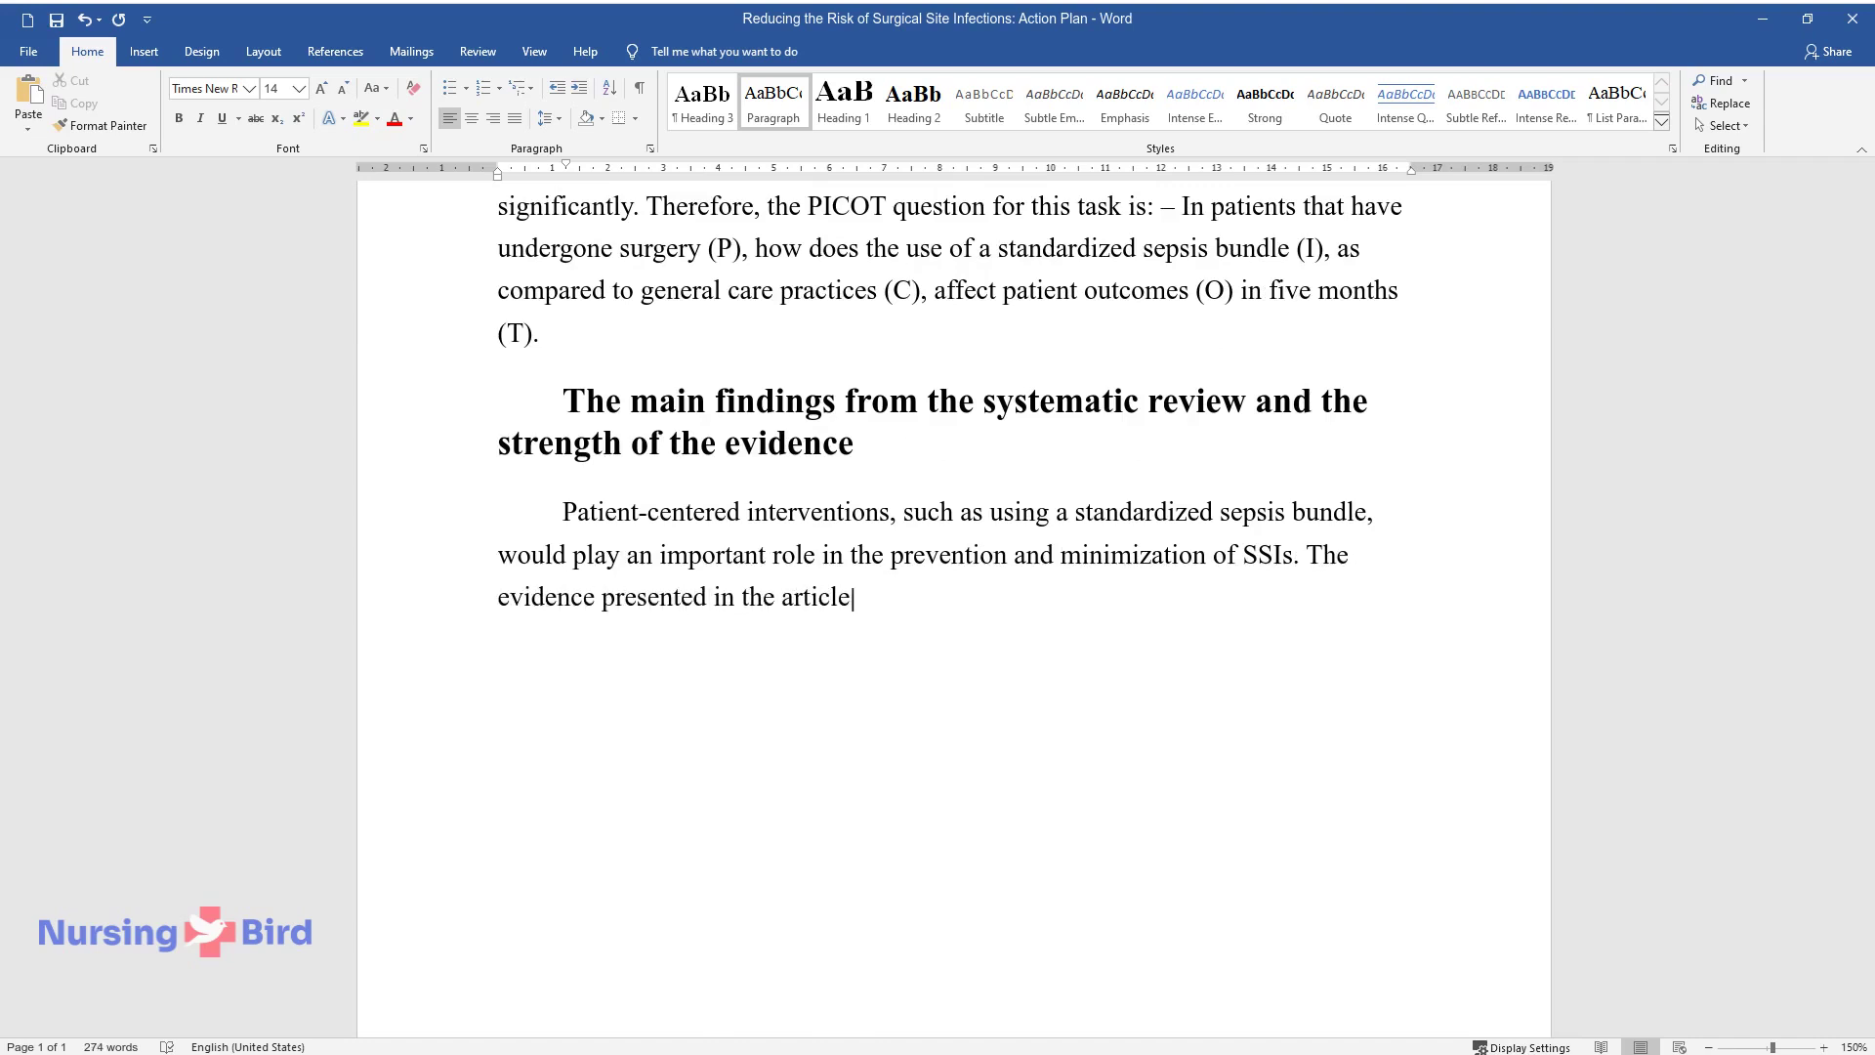
{"action": "type", "text": " is strong because an exhaustive"}
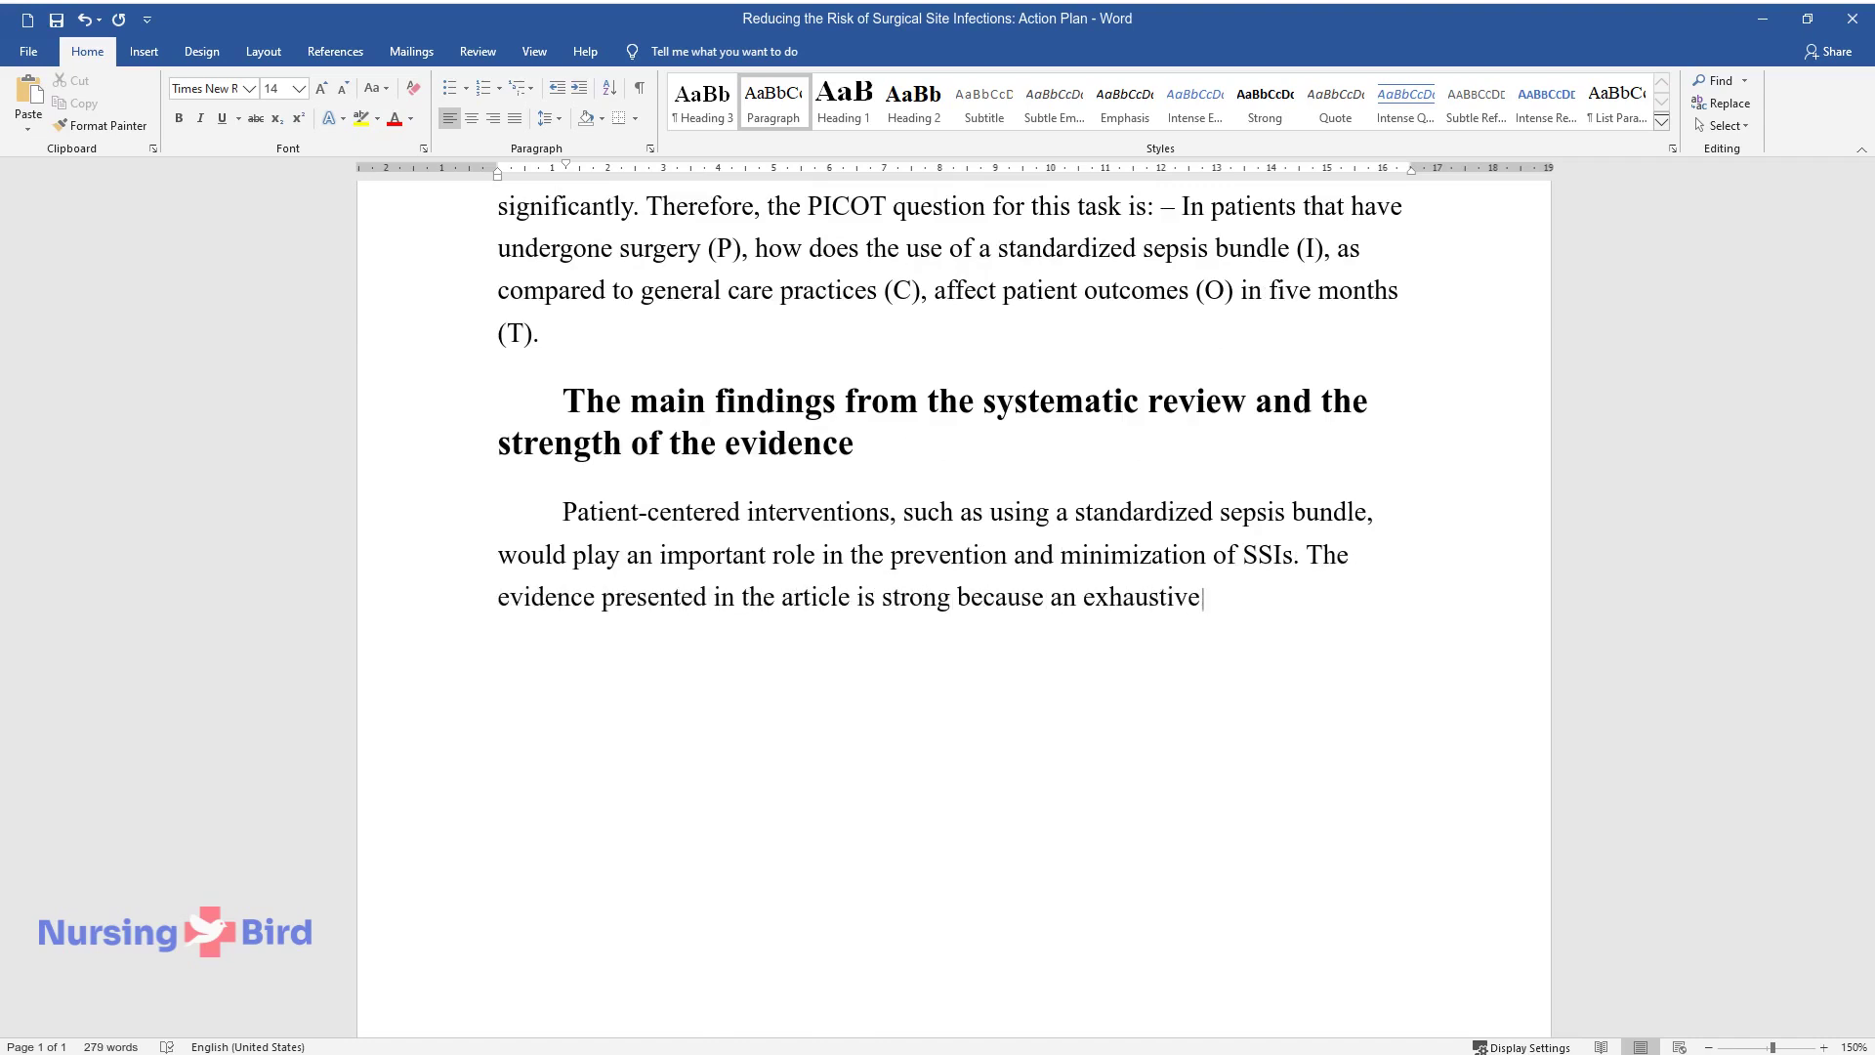
{"action": "type", "text": " search of the literature was con"}
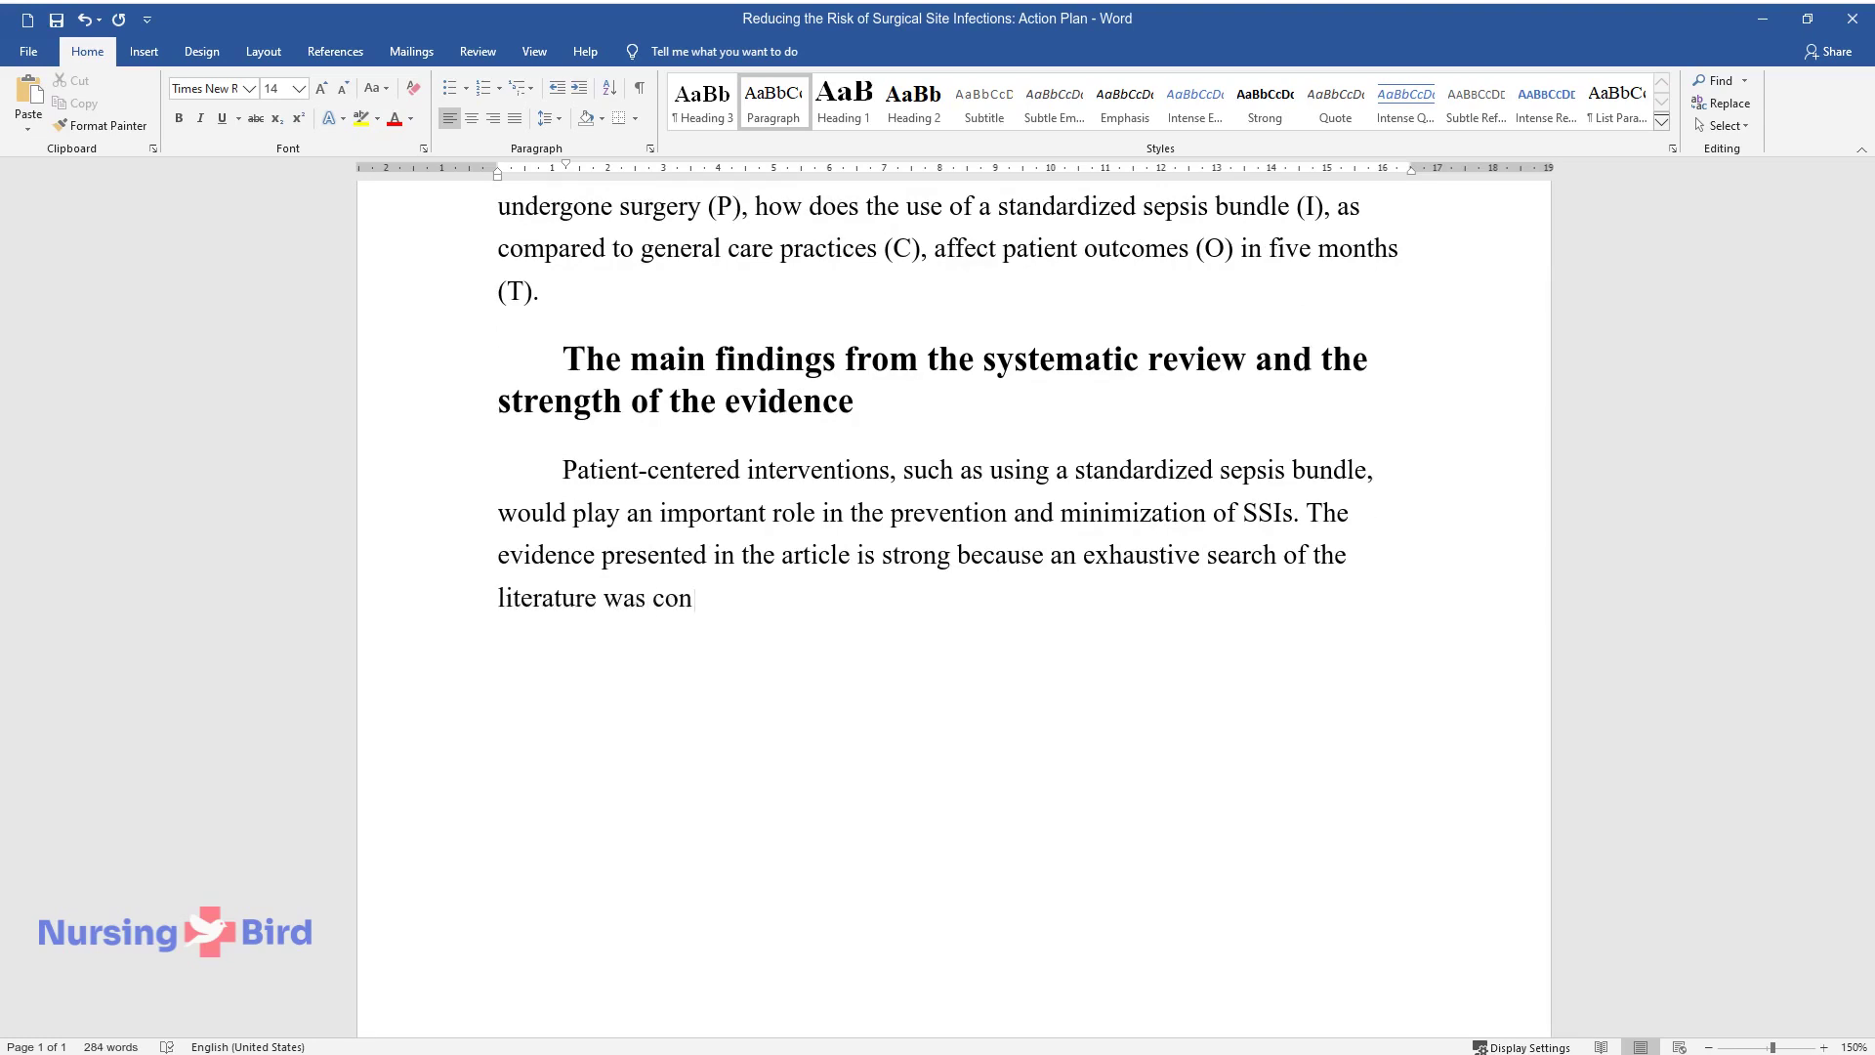
{"action": "type", "text": "ducted using major healthcare da"}
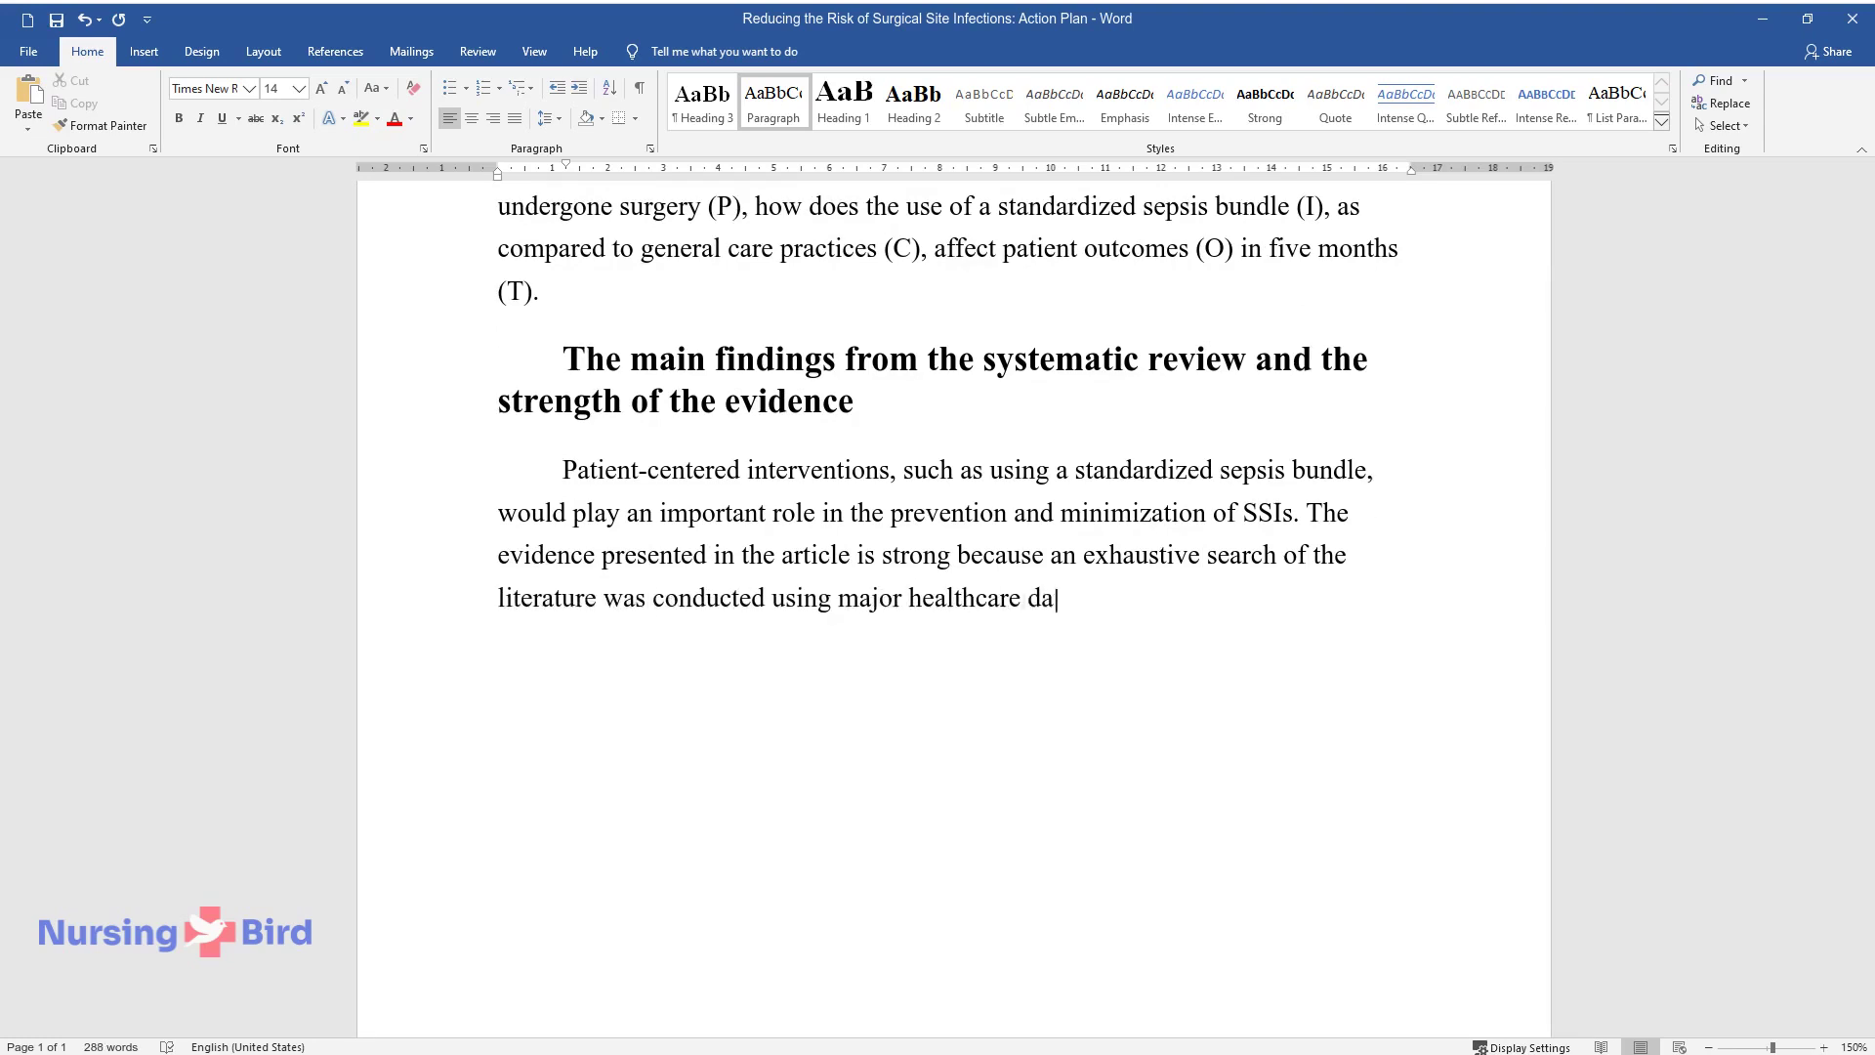
{"action": "type", "text": "tabases, including CINAHL, Medli"}
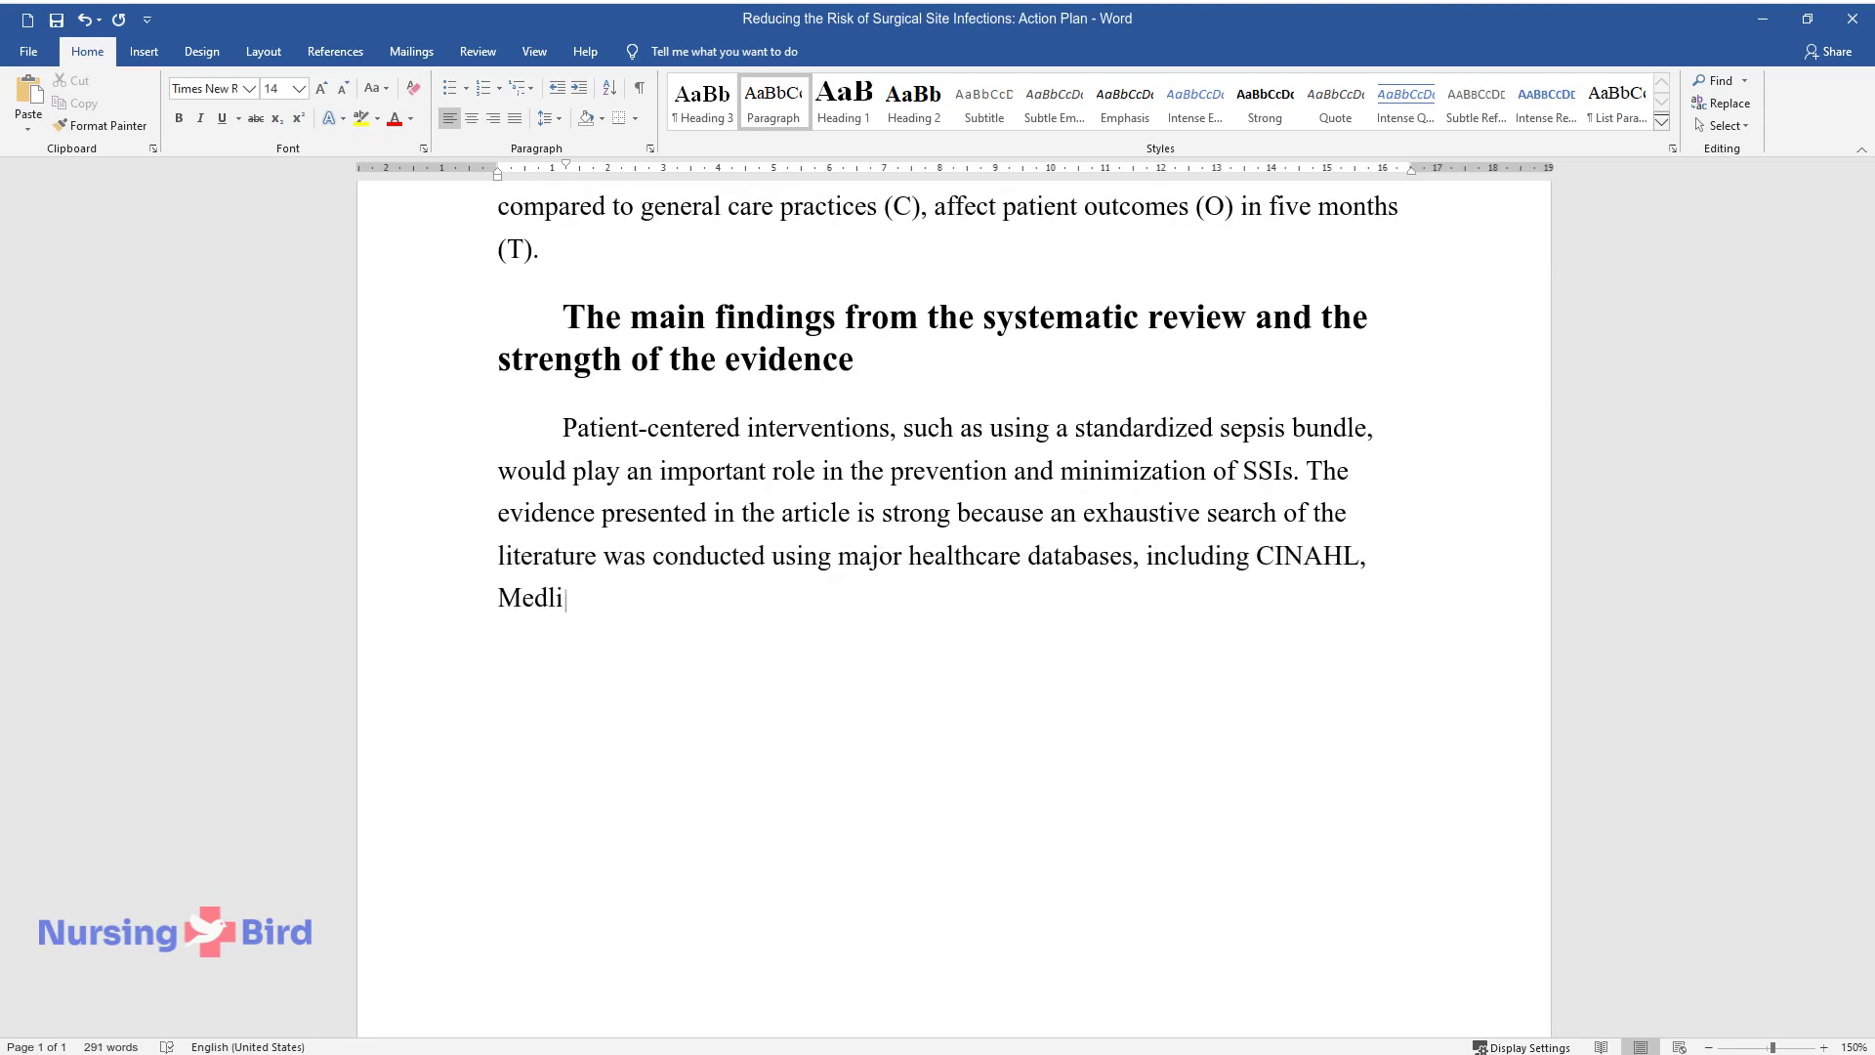
{"action": "type", "text": "ne, and Cochrane Library databas"}
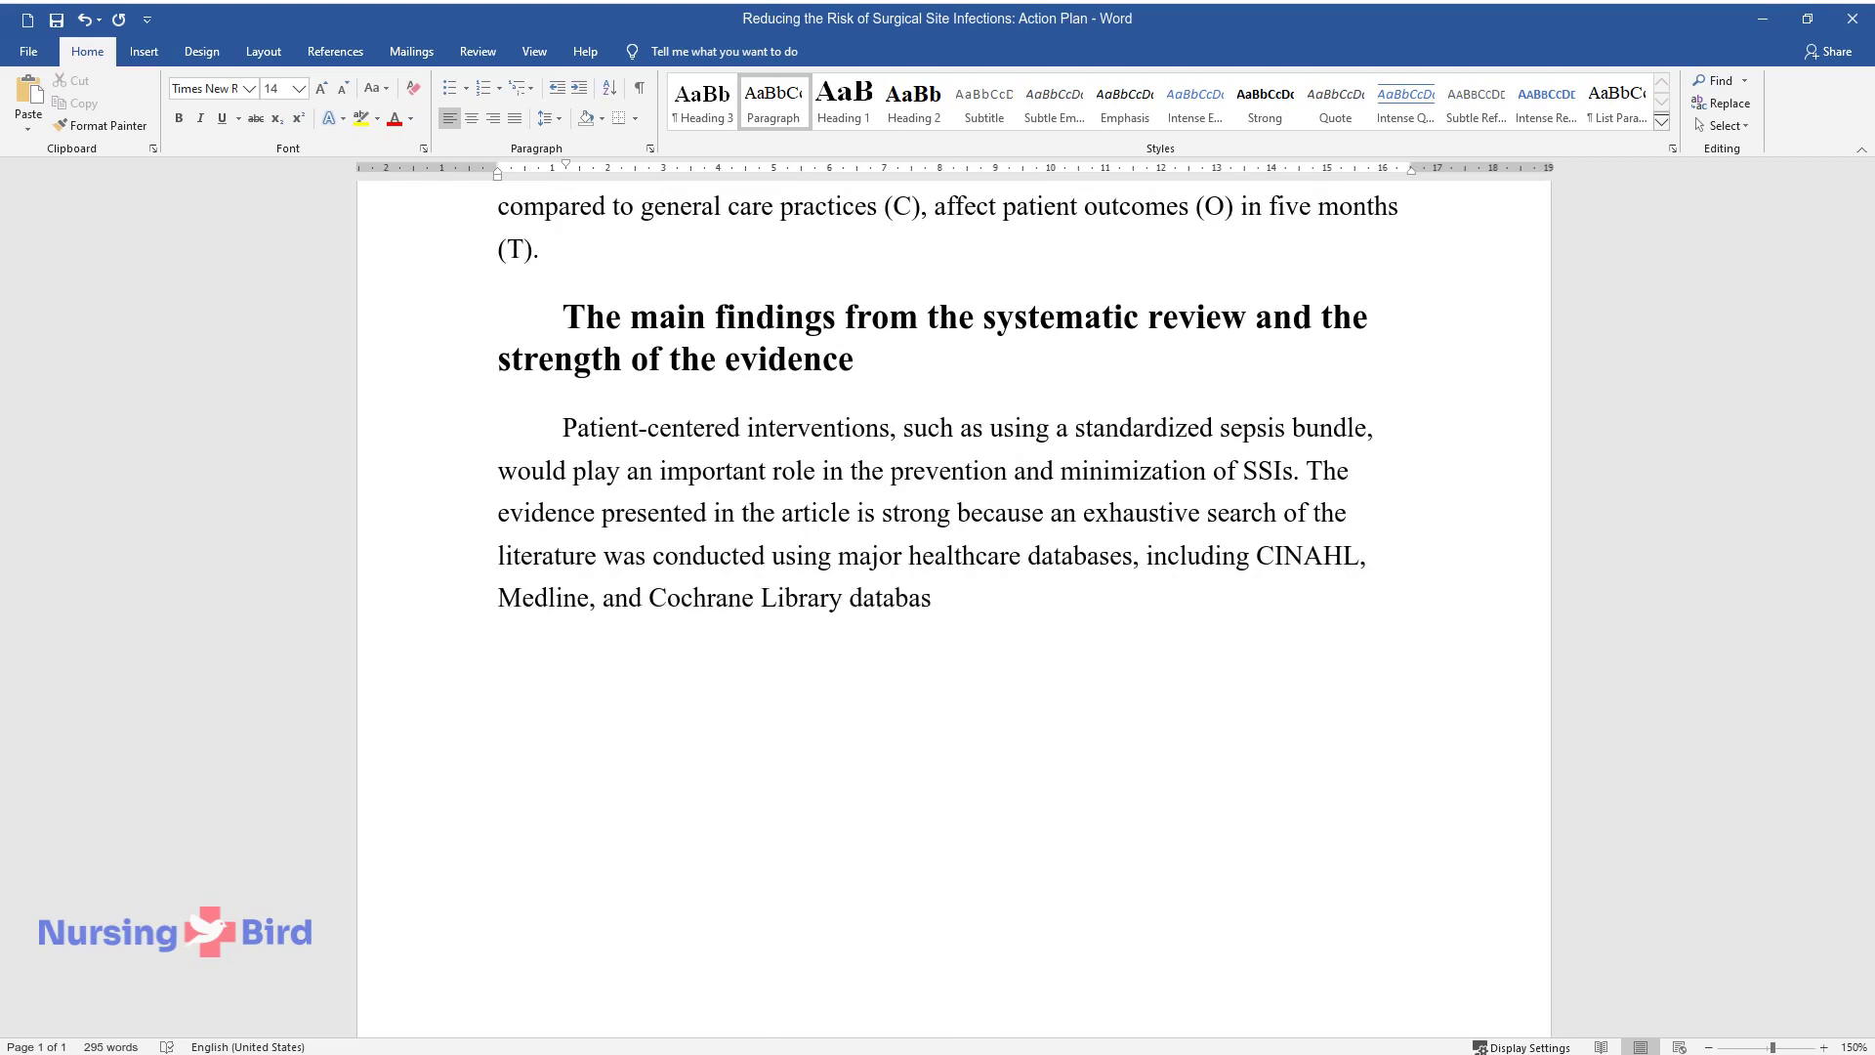
{"action": "type", "text": "es, PubMed, and ProQuest. Twenty-"}
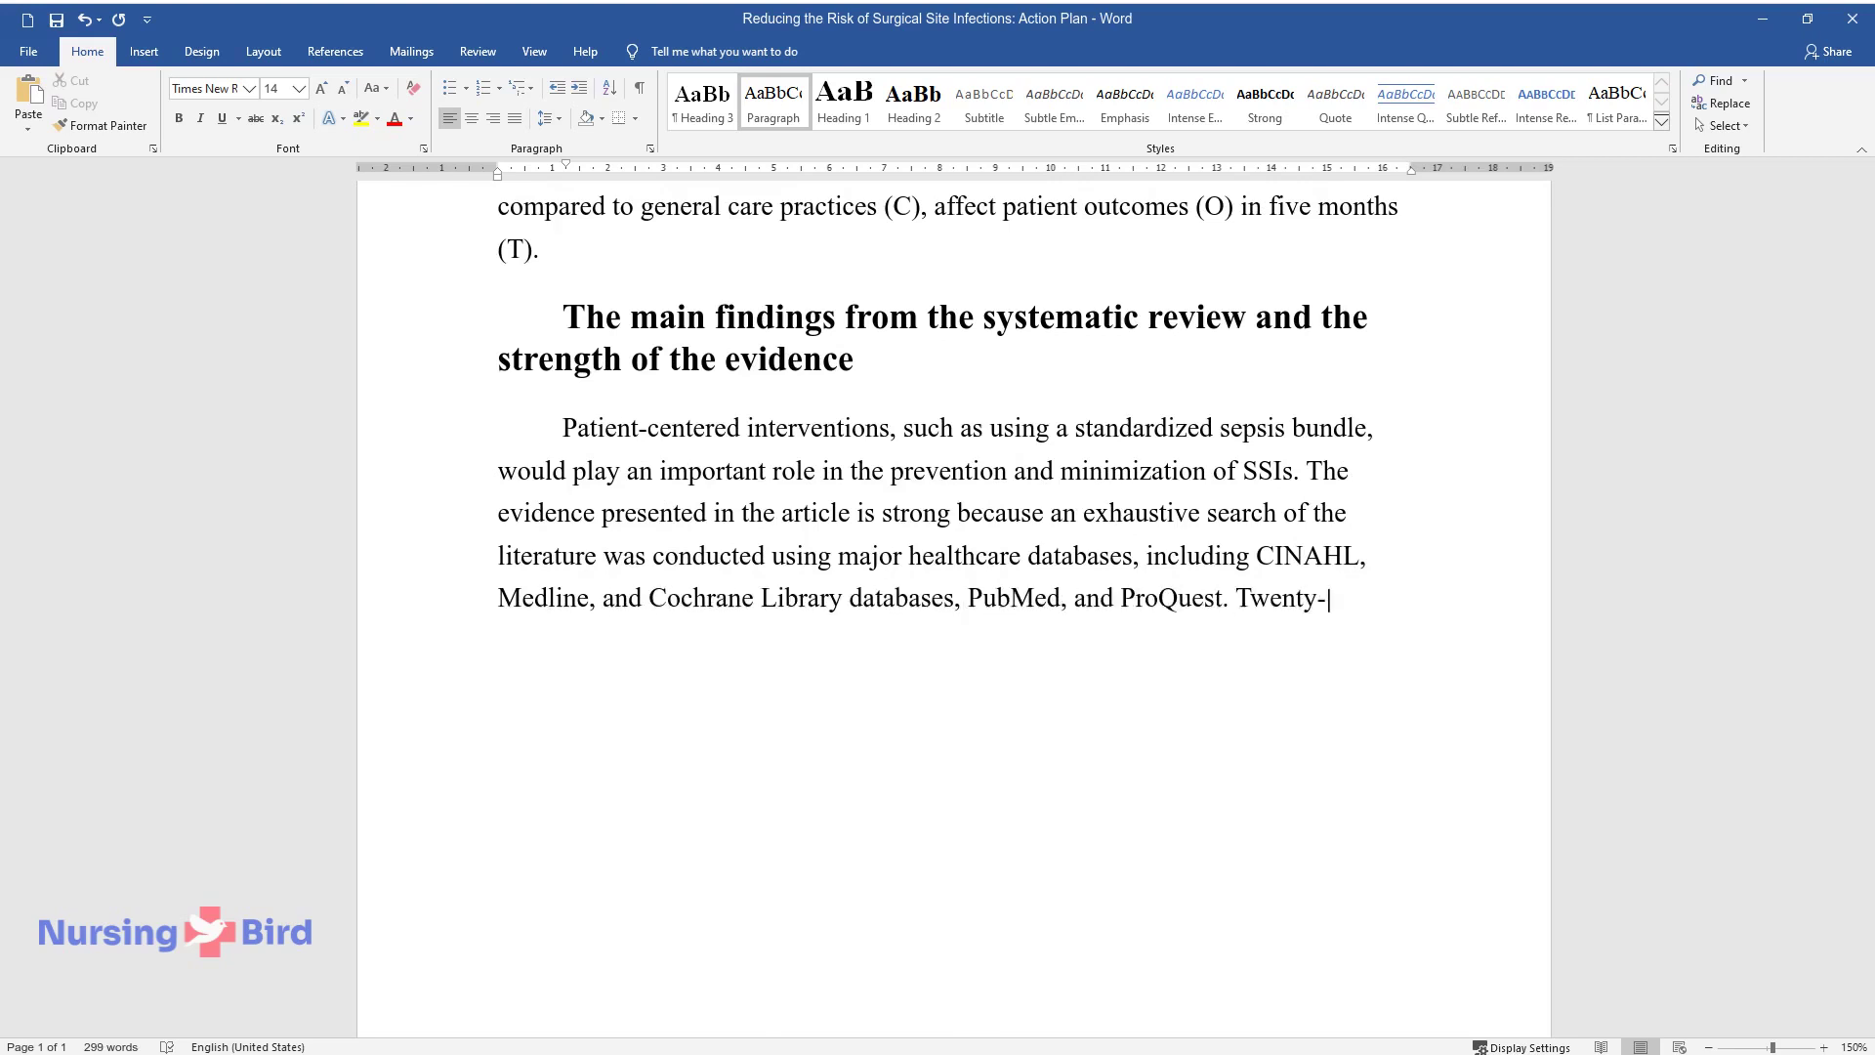
Step: Finish the findings paragraph by stating that twenty-three articles were selected from 559, meaning they were relevant to the study objective, hence the evidence's strength
{"action": "type", "text": "three articles w"}
{"action": "type", "text": "ere selected fro"}
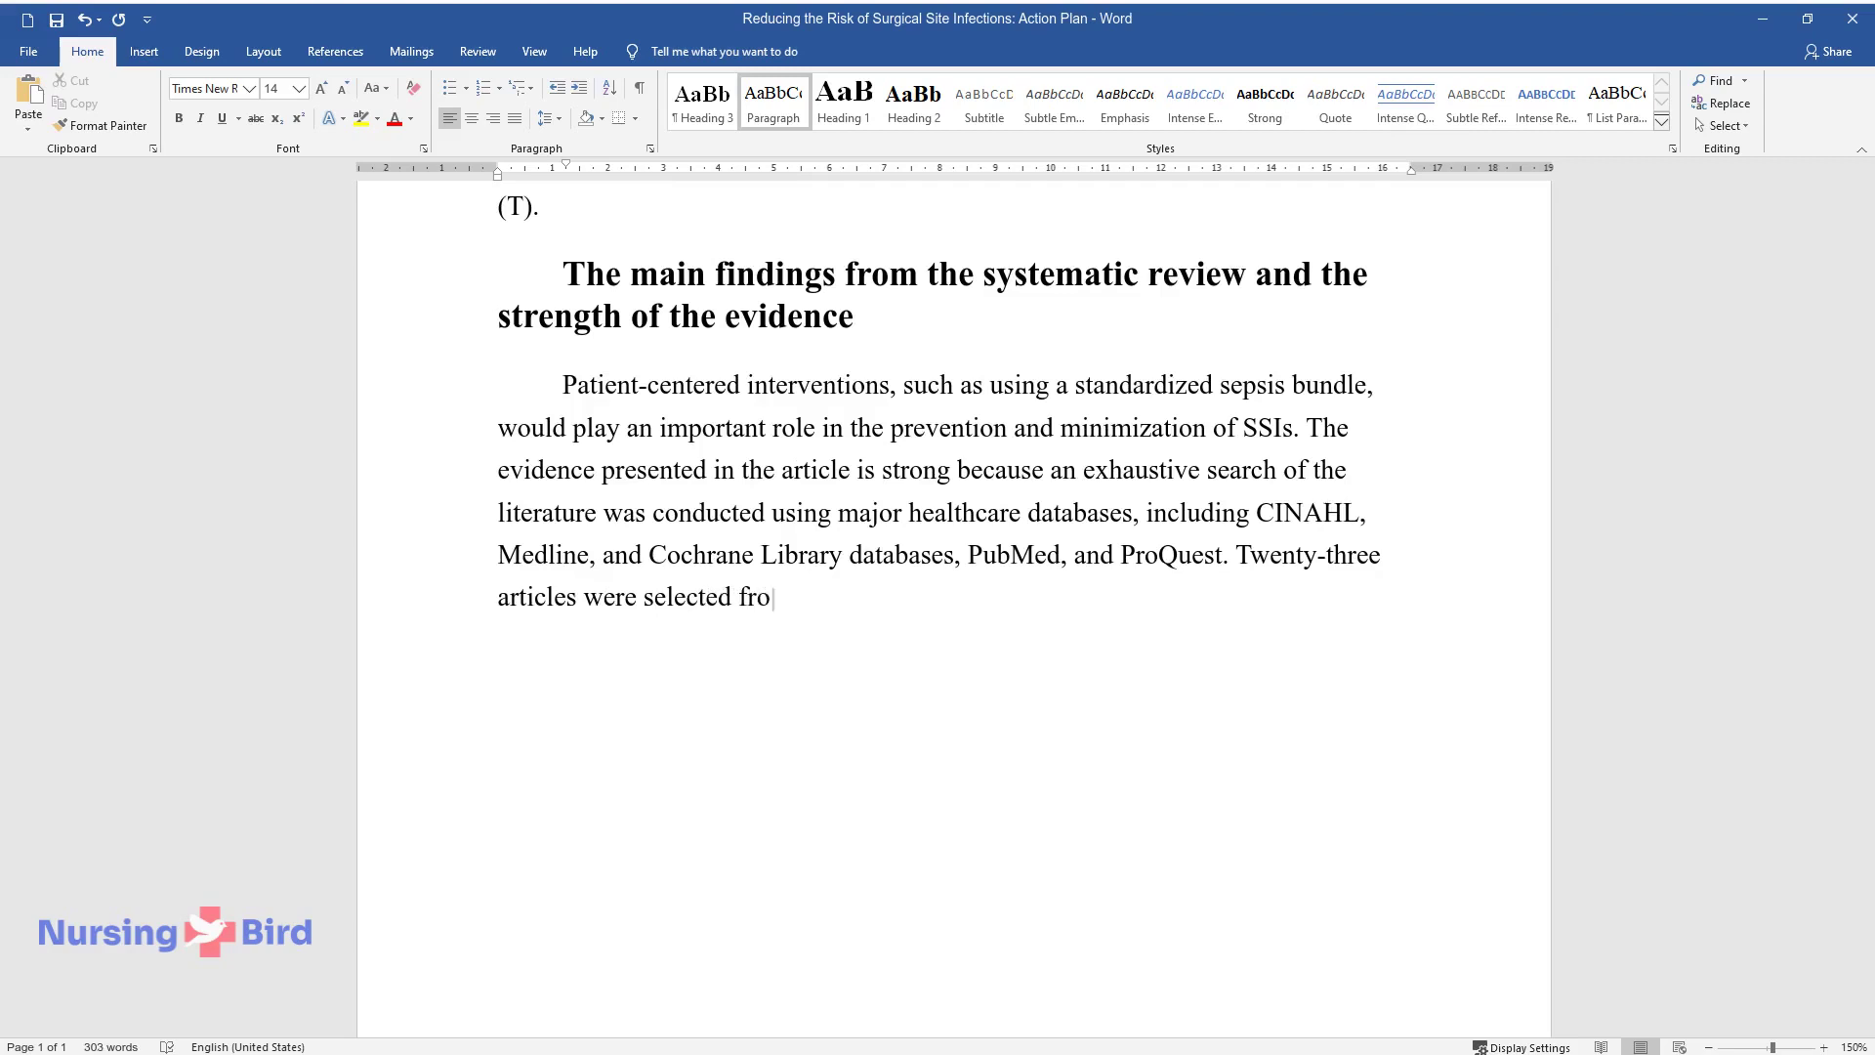
{"action": "type", "text": "m 559 articles, which means they"}
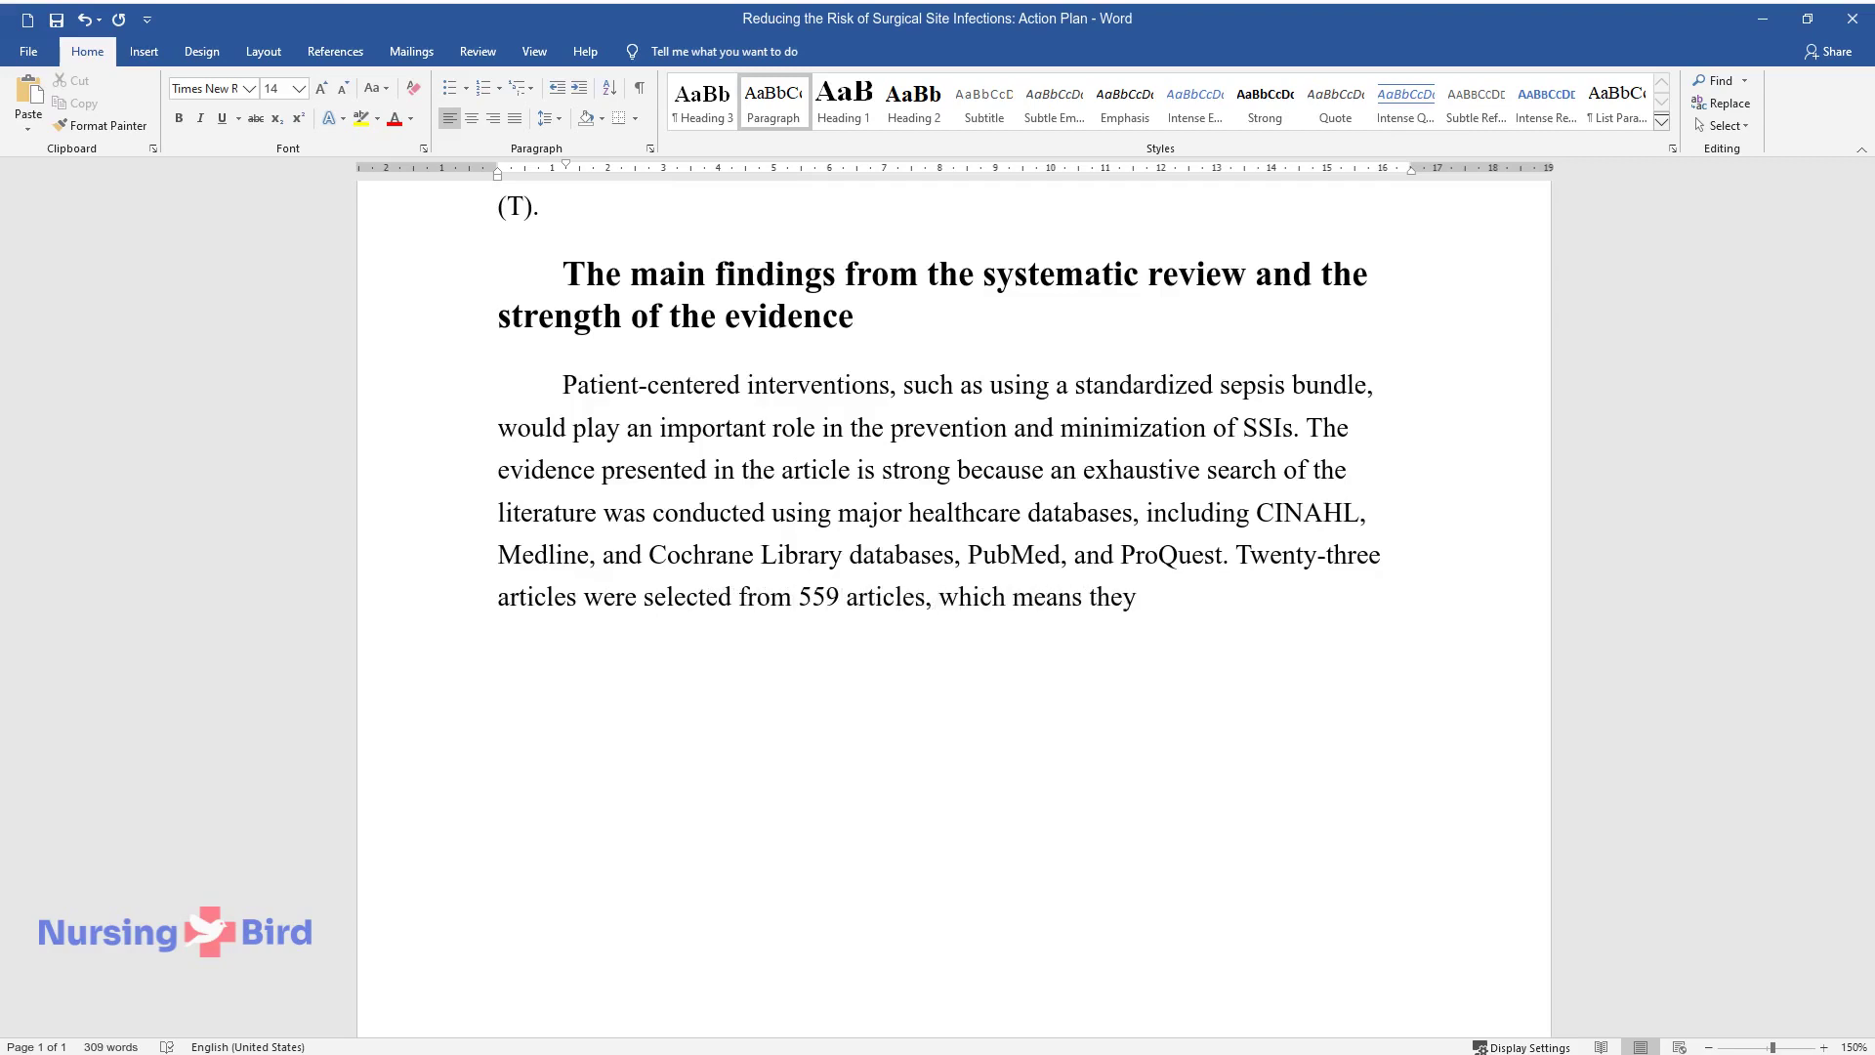
{"action": "type", "text": " were relevant to the study objec"}
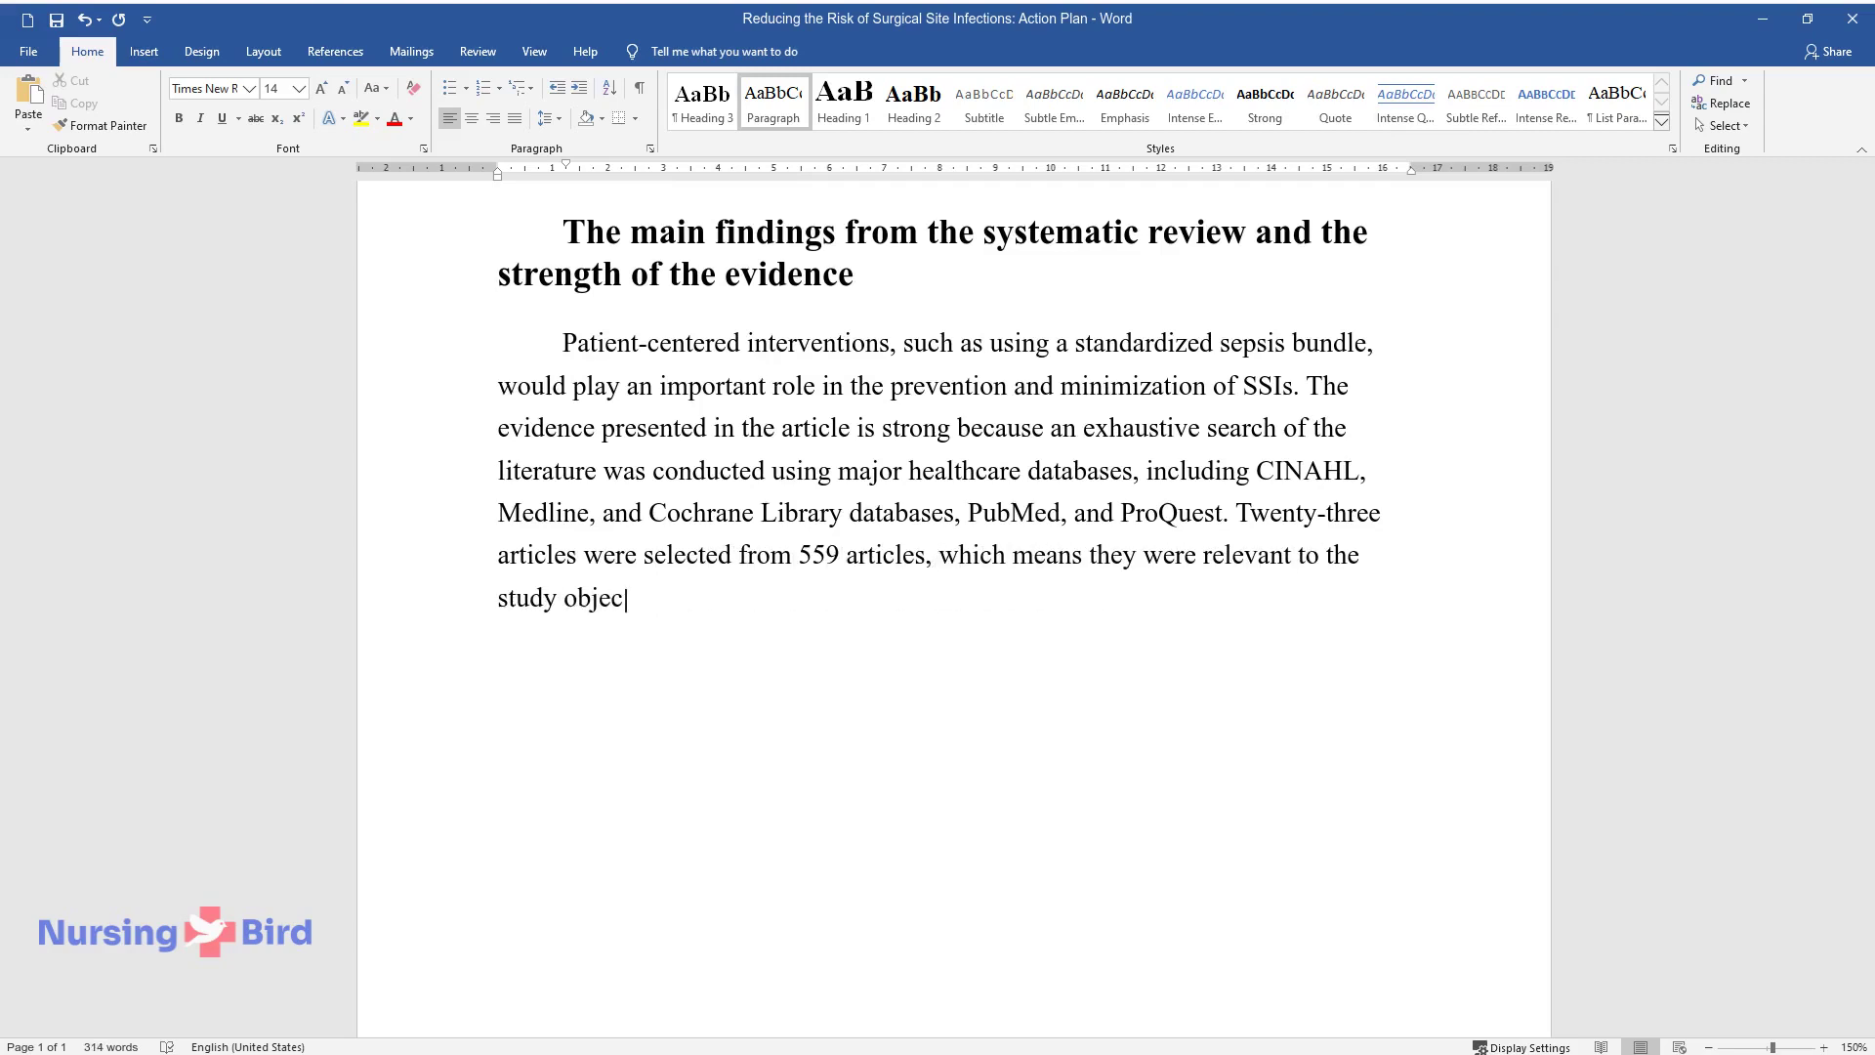
{"action": "type", "text": "tive, hence the strength of the "}
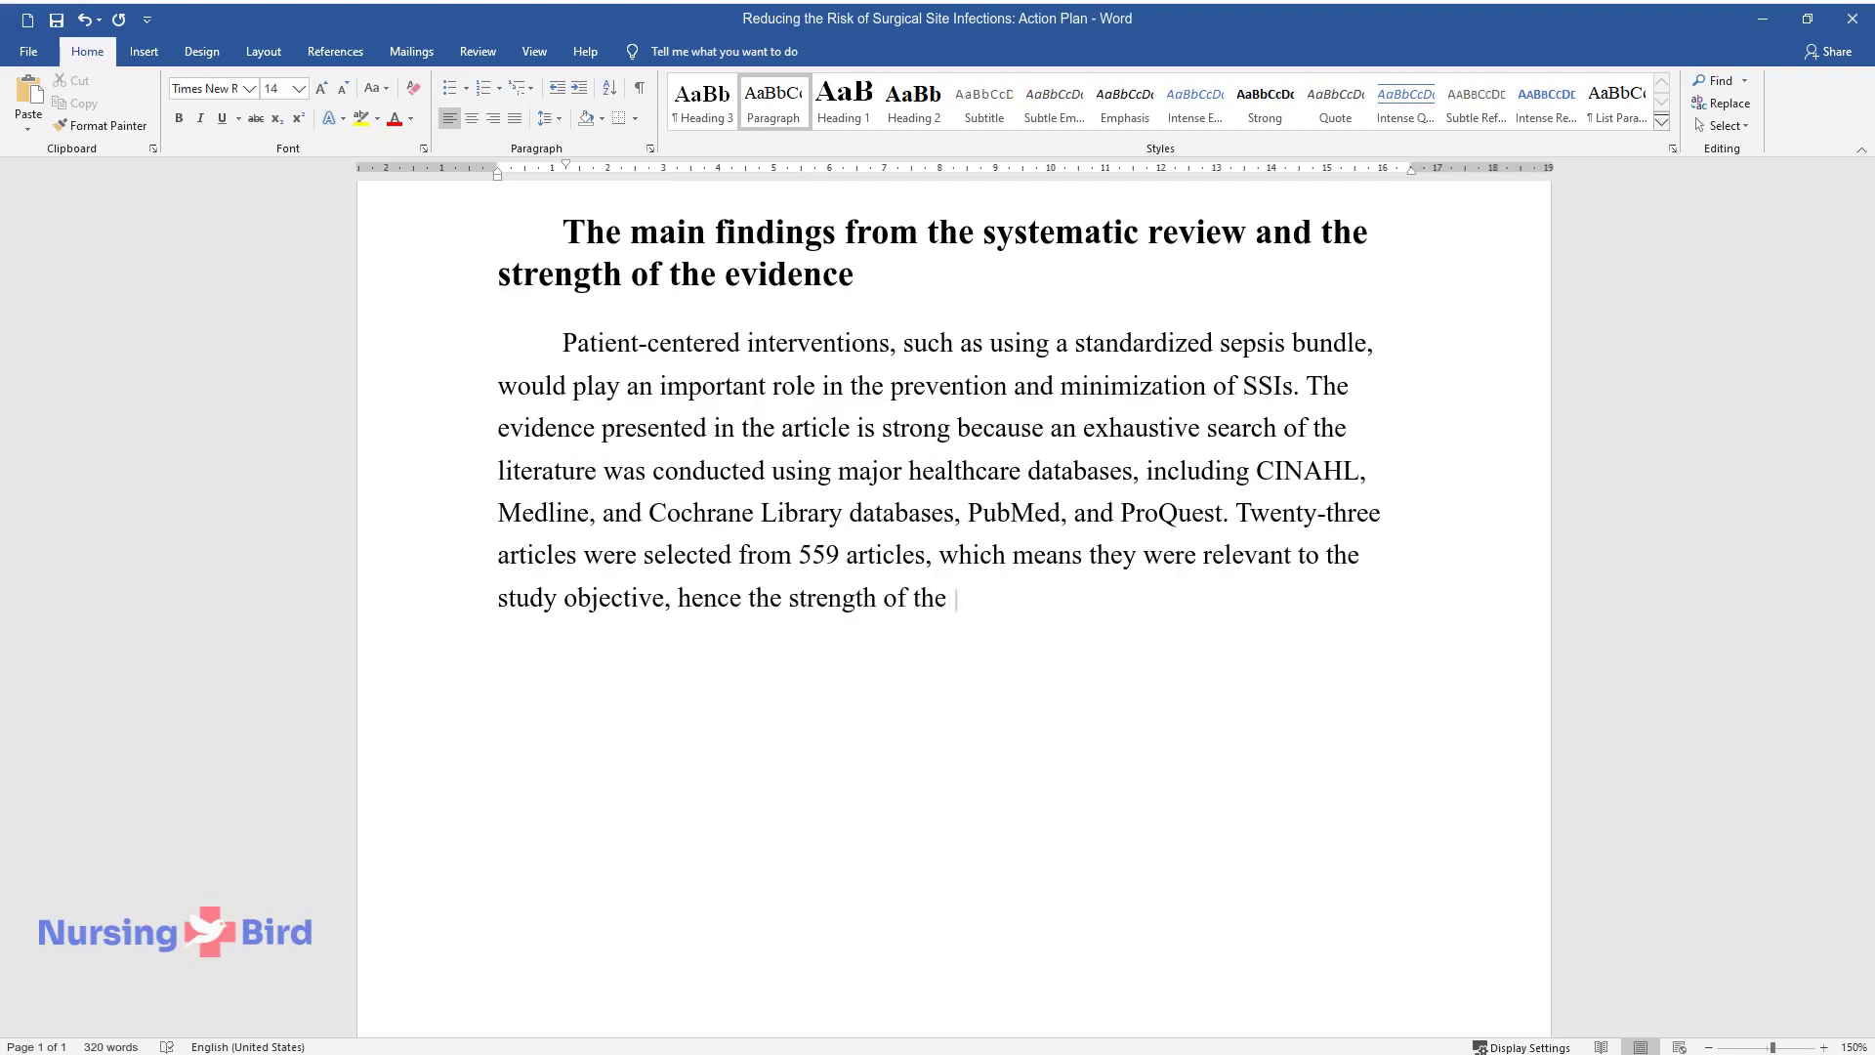
{"action": "type", "text": "evidence."}
Step: Add the Heading 3 subheading "Evidence-based solutions for the trial project" below the findings paragraph
{"action": "key", "text": "ctrl+Return"}
{"action": "type", "text": "Eviden"}
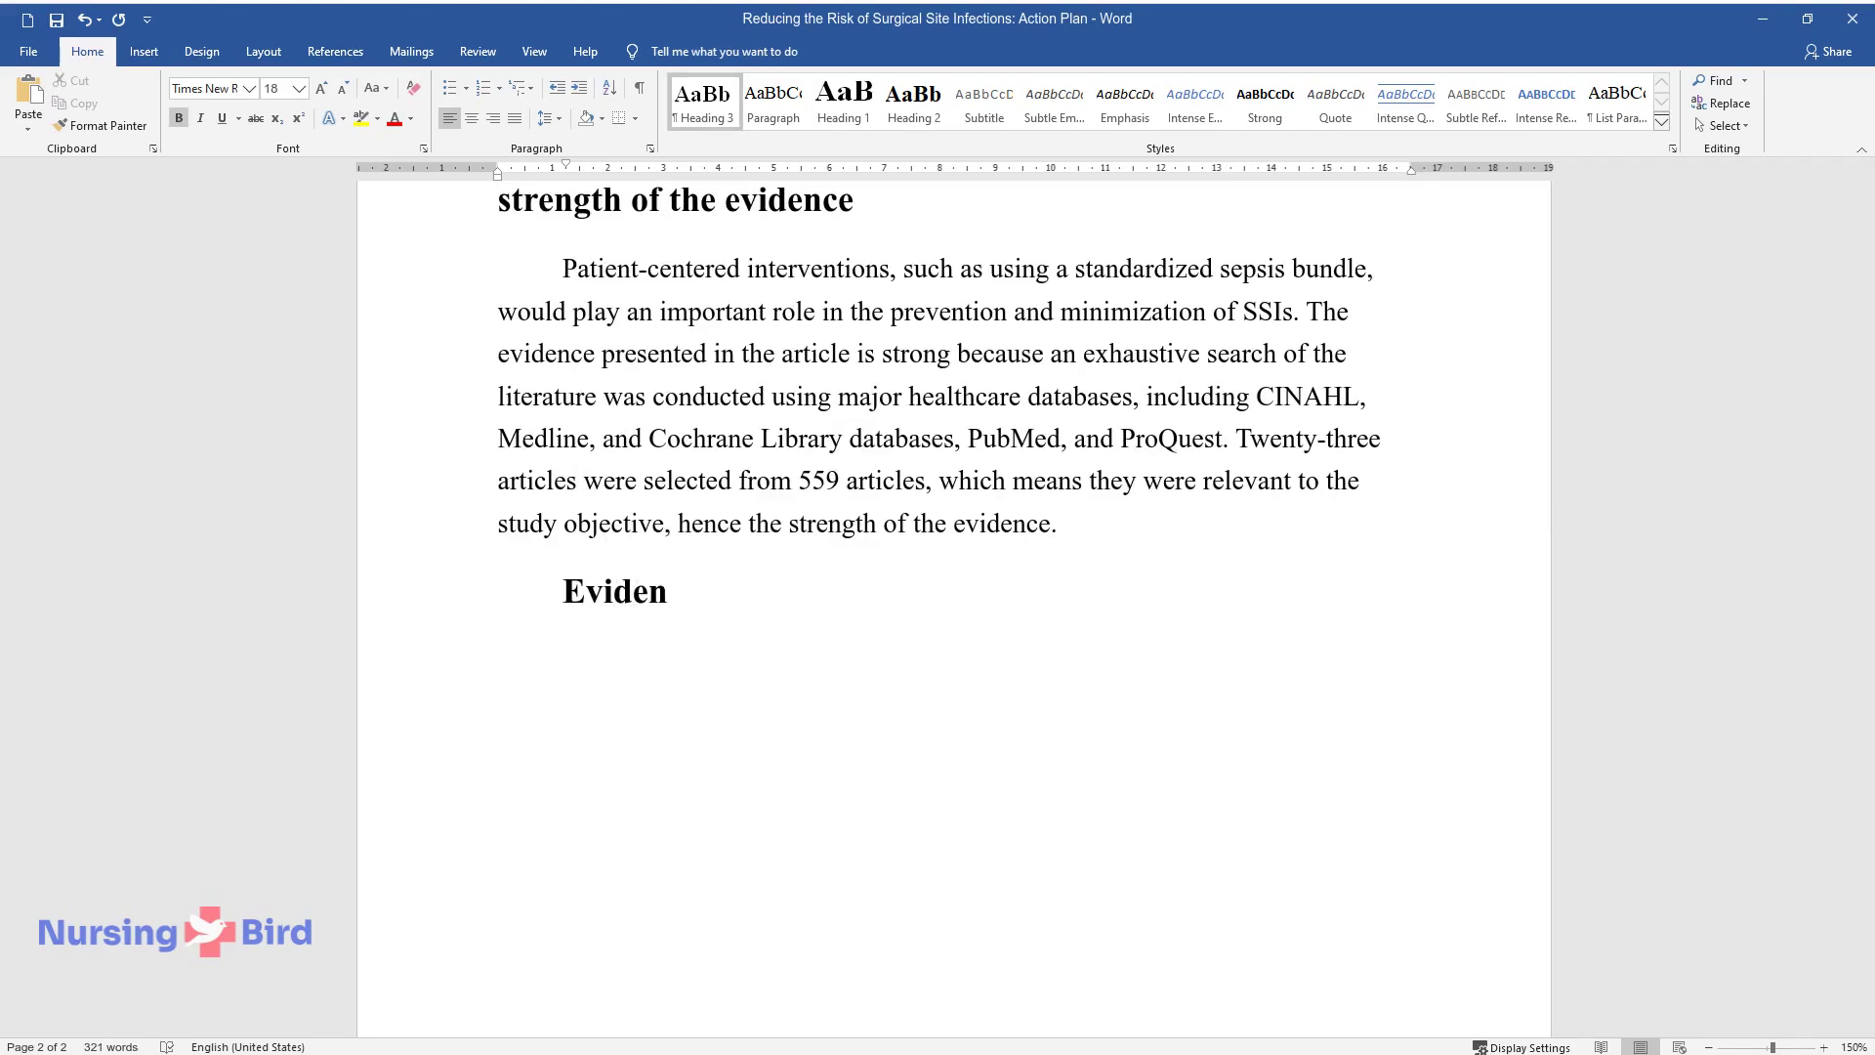
{"action": "type", "text": "ce-based solutions for the trial project"}
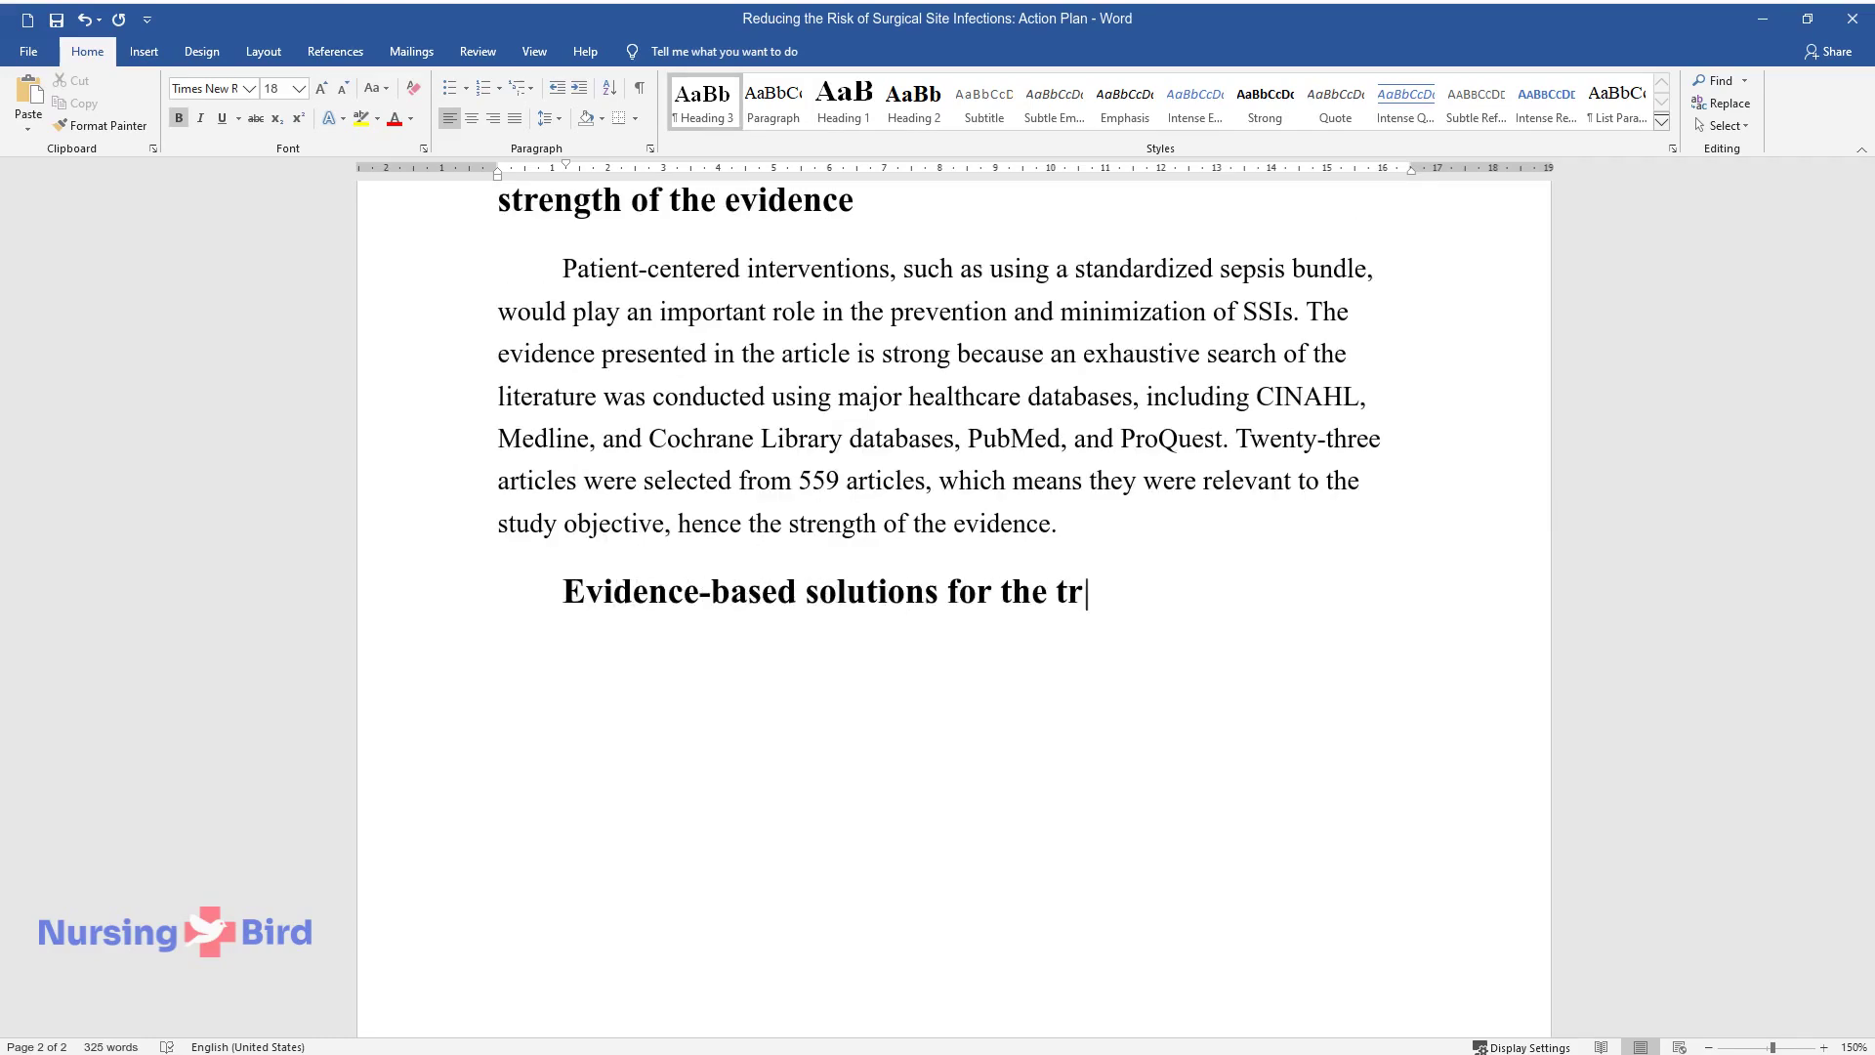
{"action": "key", "text": "Return"}
Step: Write the body sentence "The introduction of a standardized sepsis bundle would be considered an evidence-based solution to the problem of SSIs."
{"action": "type", "text": "Th"}
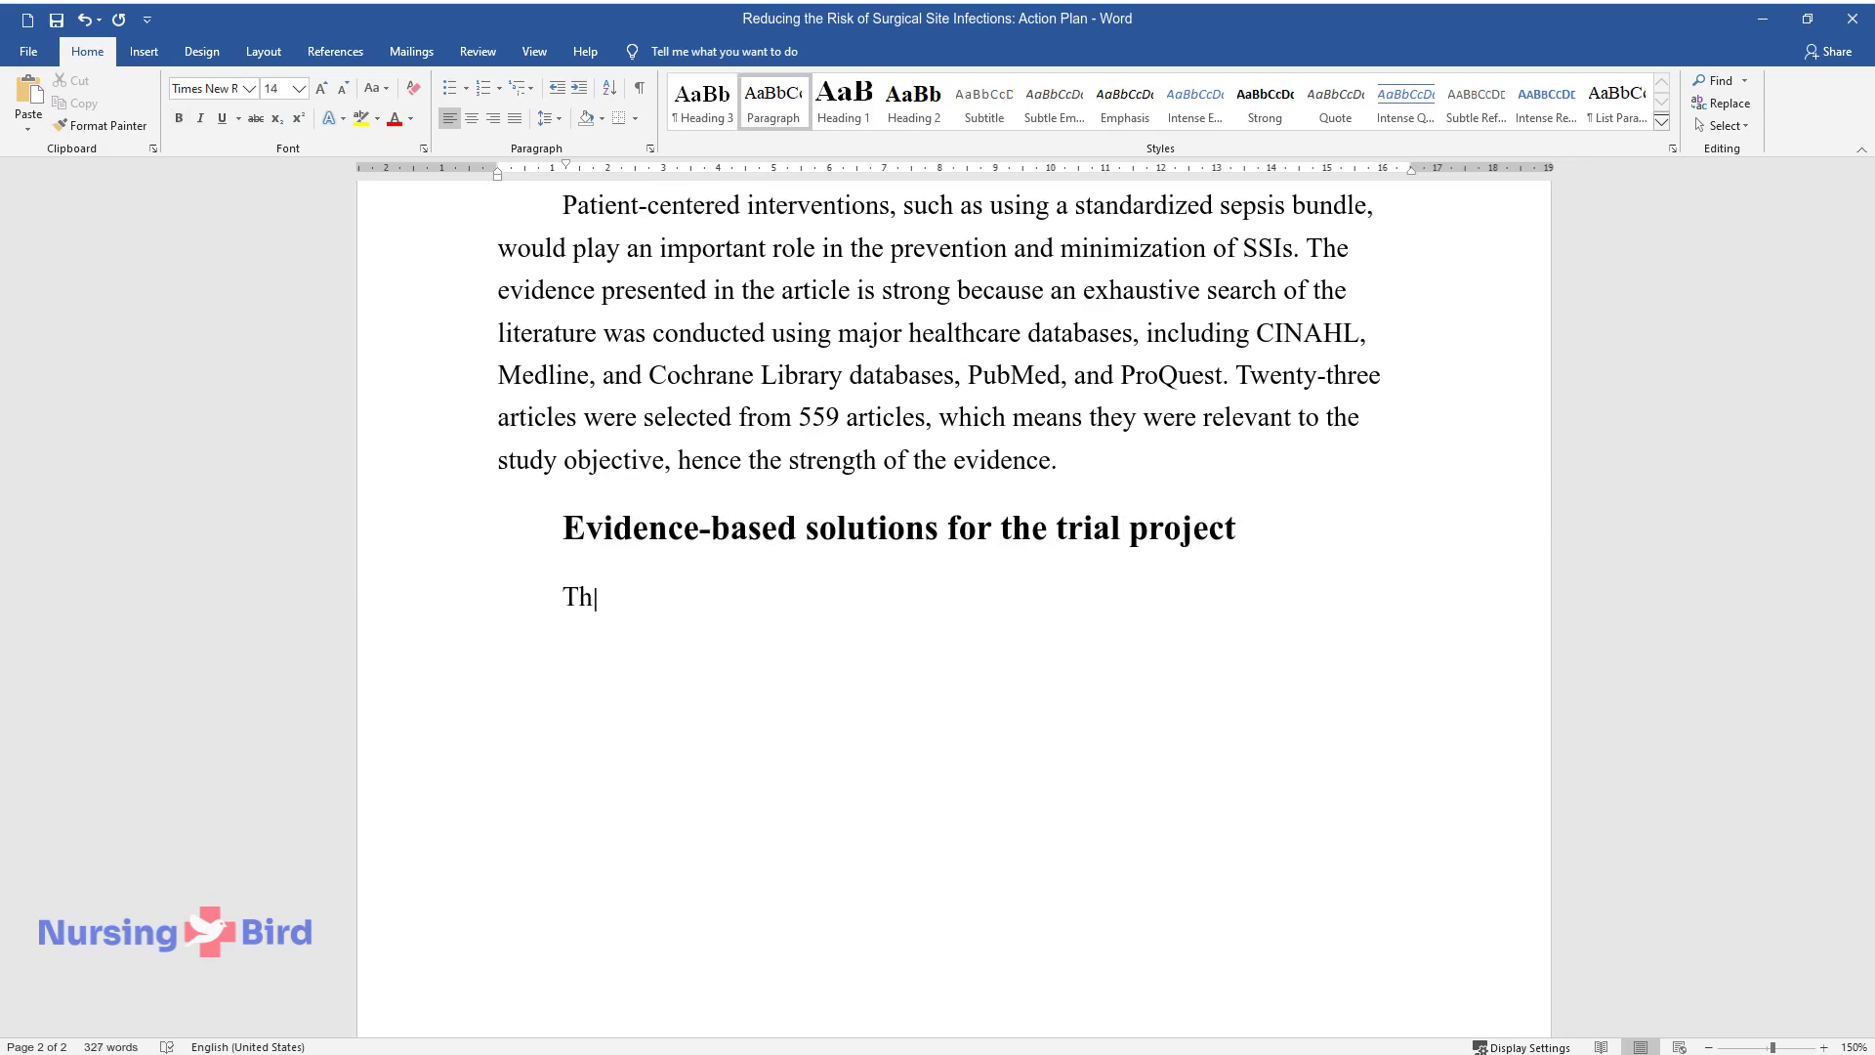
{"action": "type", "text": "e introduction of a standardized se"}
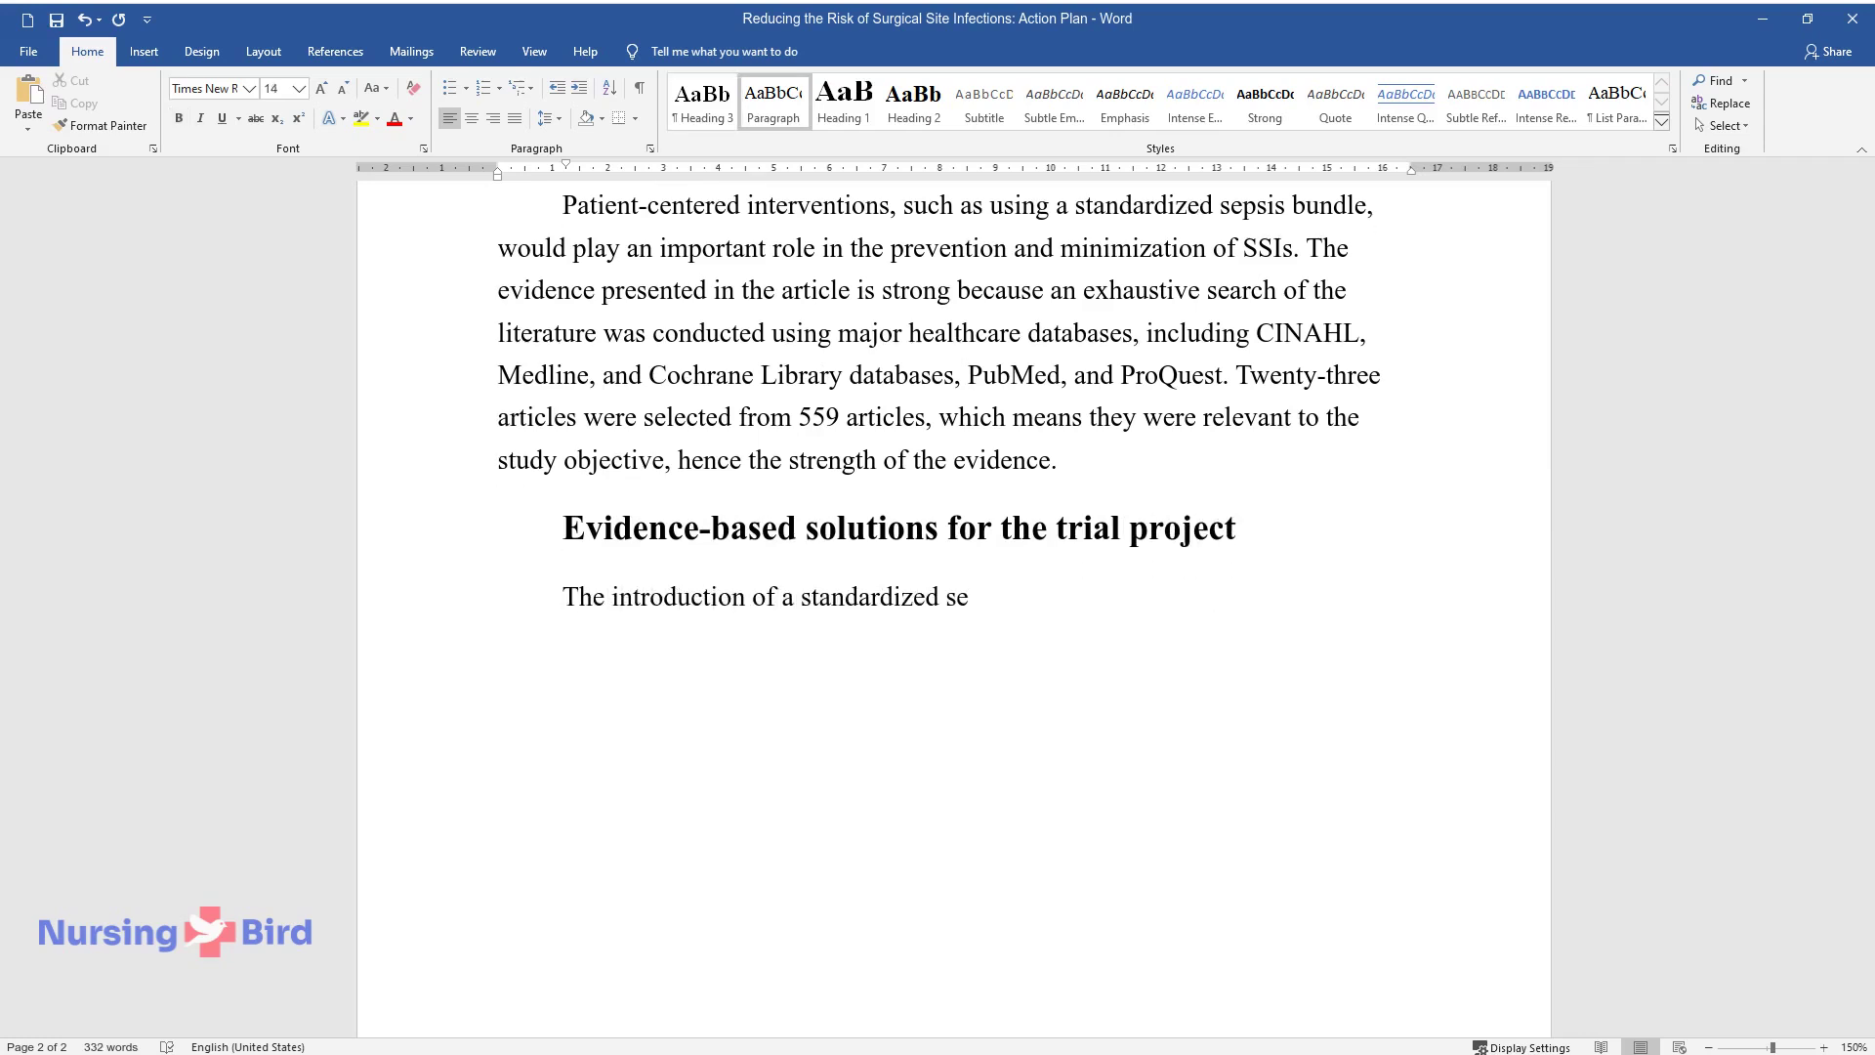
{"action": "type", "text": "psis bundle would be considered an "}
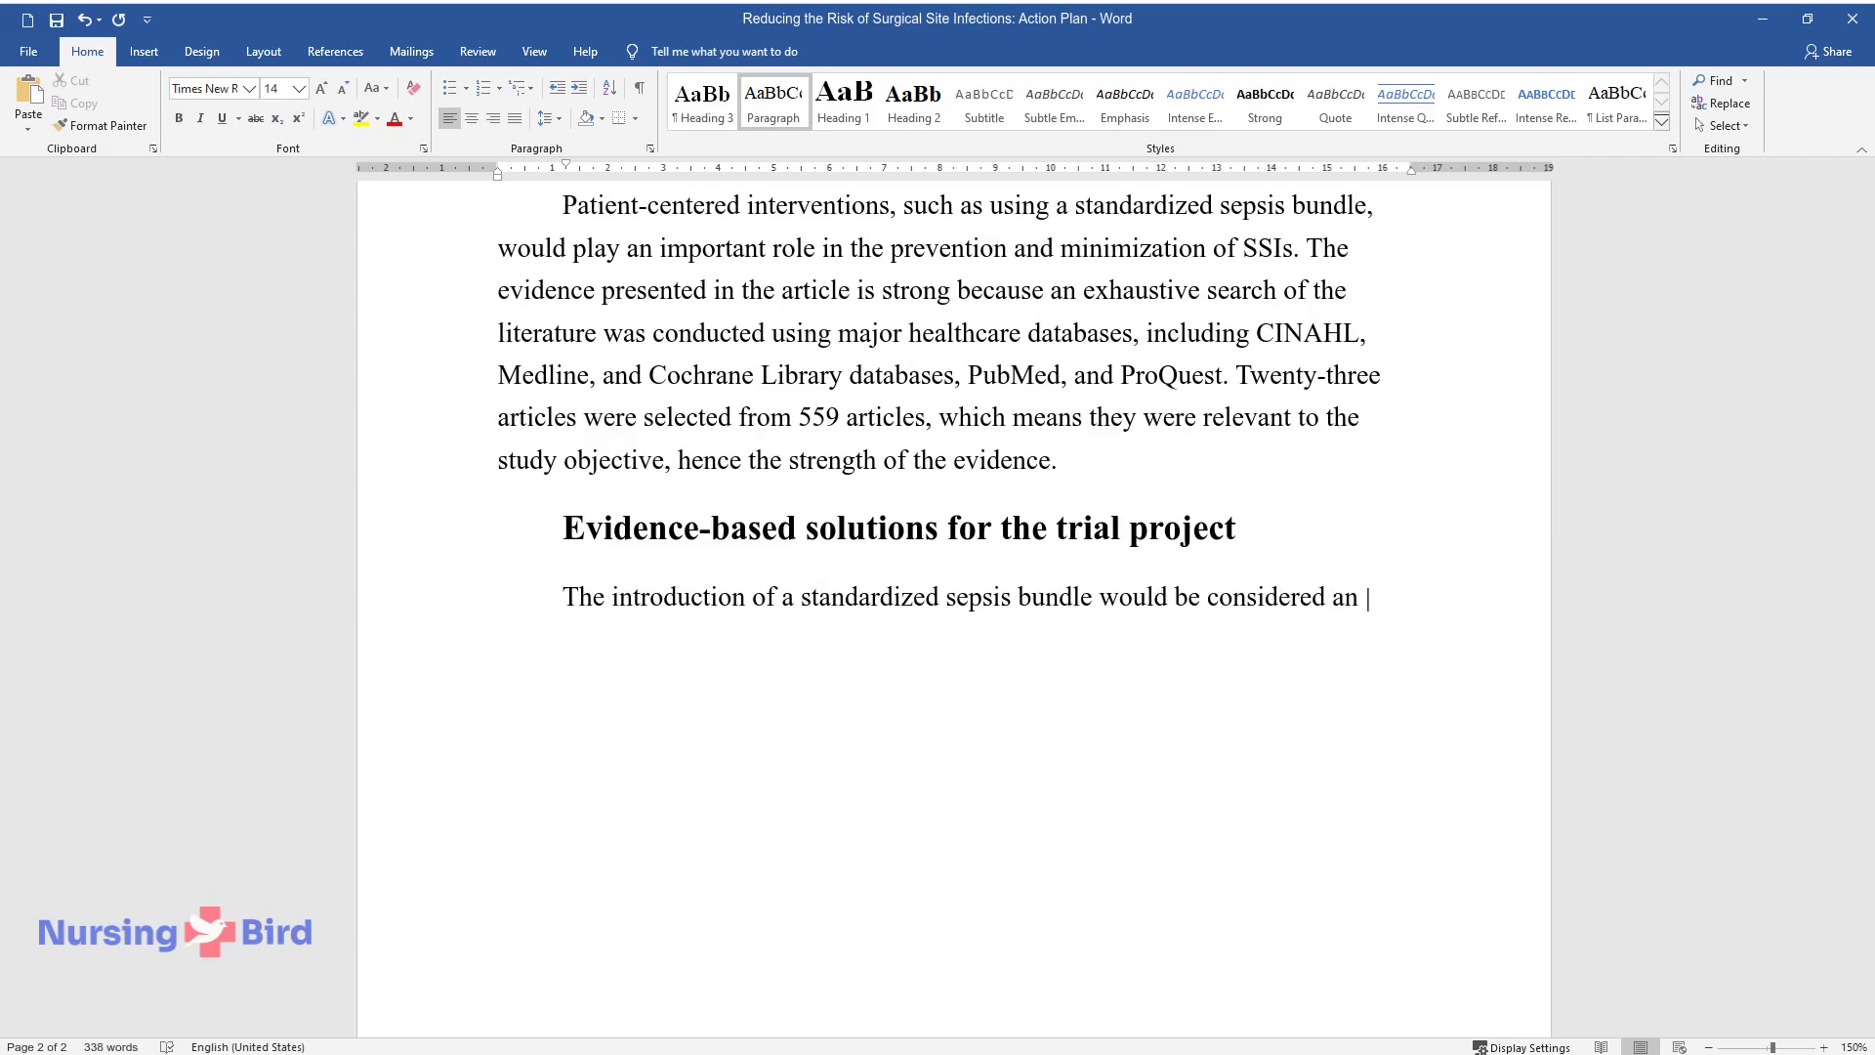
{"action": "type", "text": "evidence-based solution to the pro"}
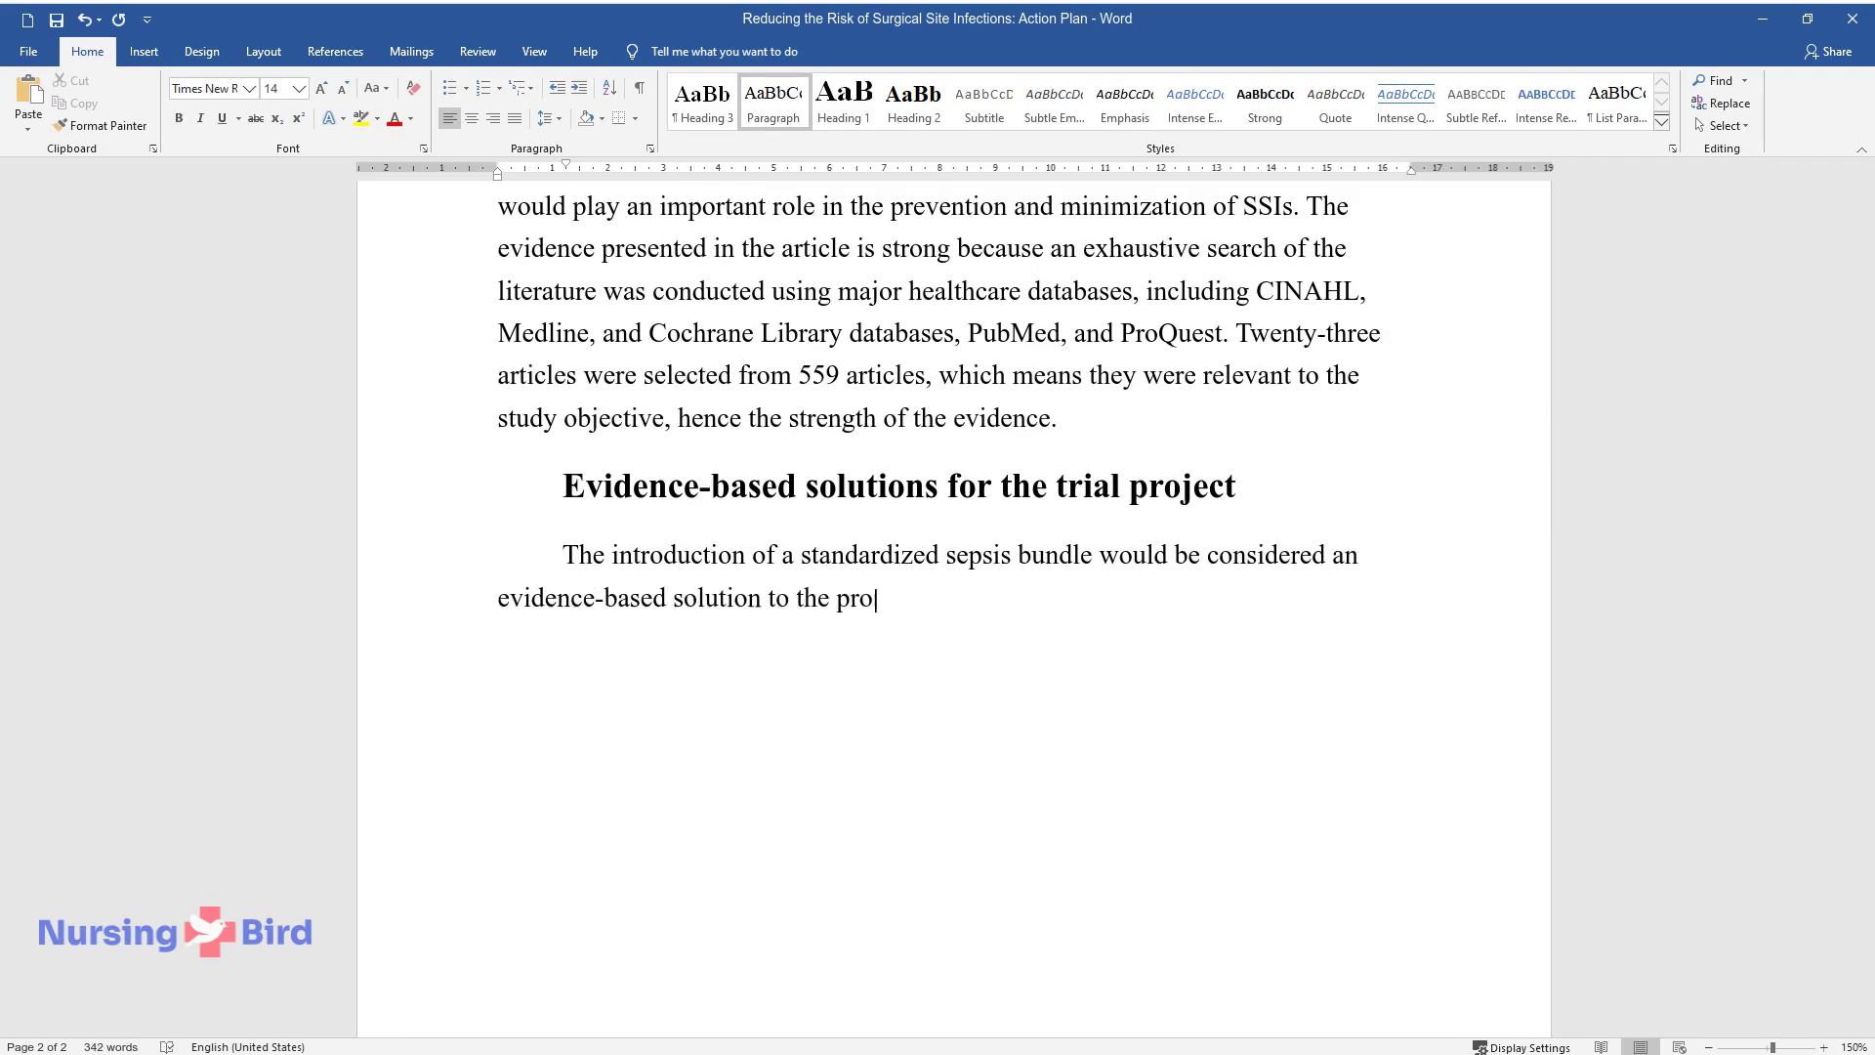
{"action": "type", "text": "blem of SSIs."}
Step: Add the section heading "Action Plan" and the Heading 3 subheading "Care standards, practice guidelines, or protocols to support the intervention planning"
{"action": "key", "text": "Return"}
{"action": "type", "text": "Action Plan "}
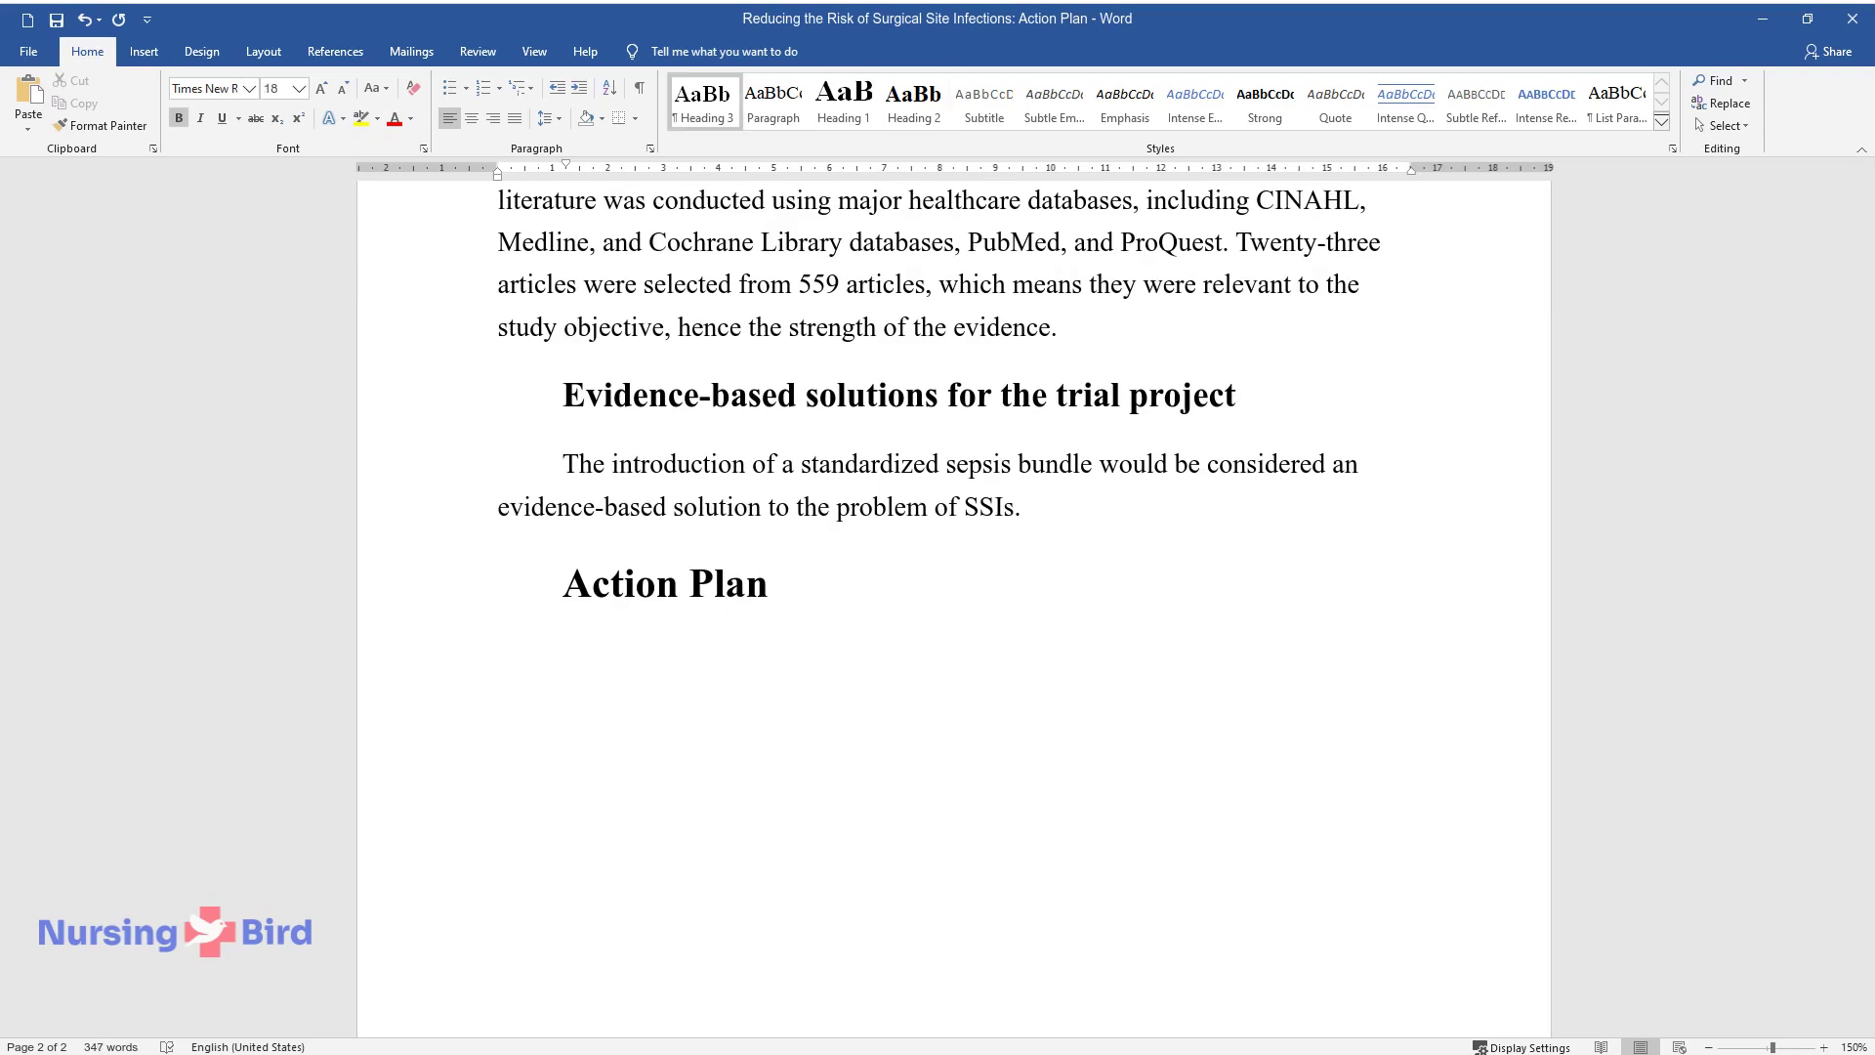
{"action": "type", "text": "Care standards, practice g"}
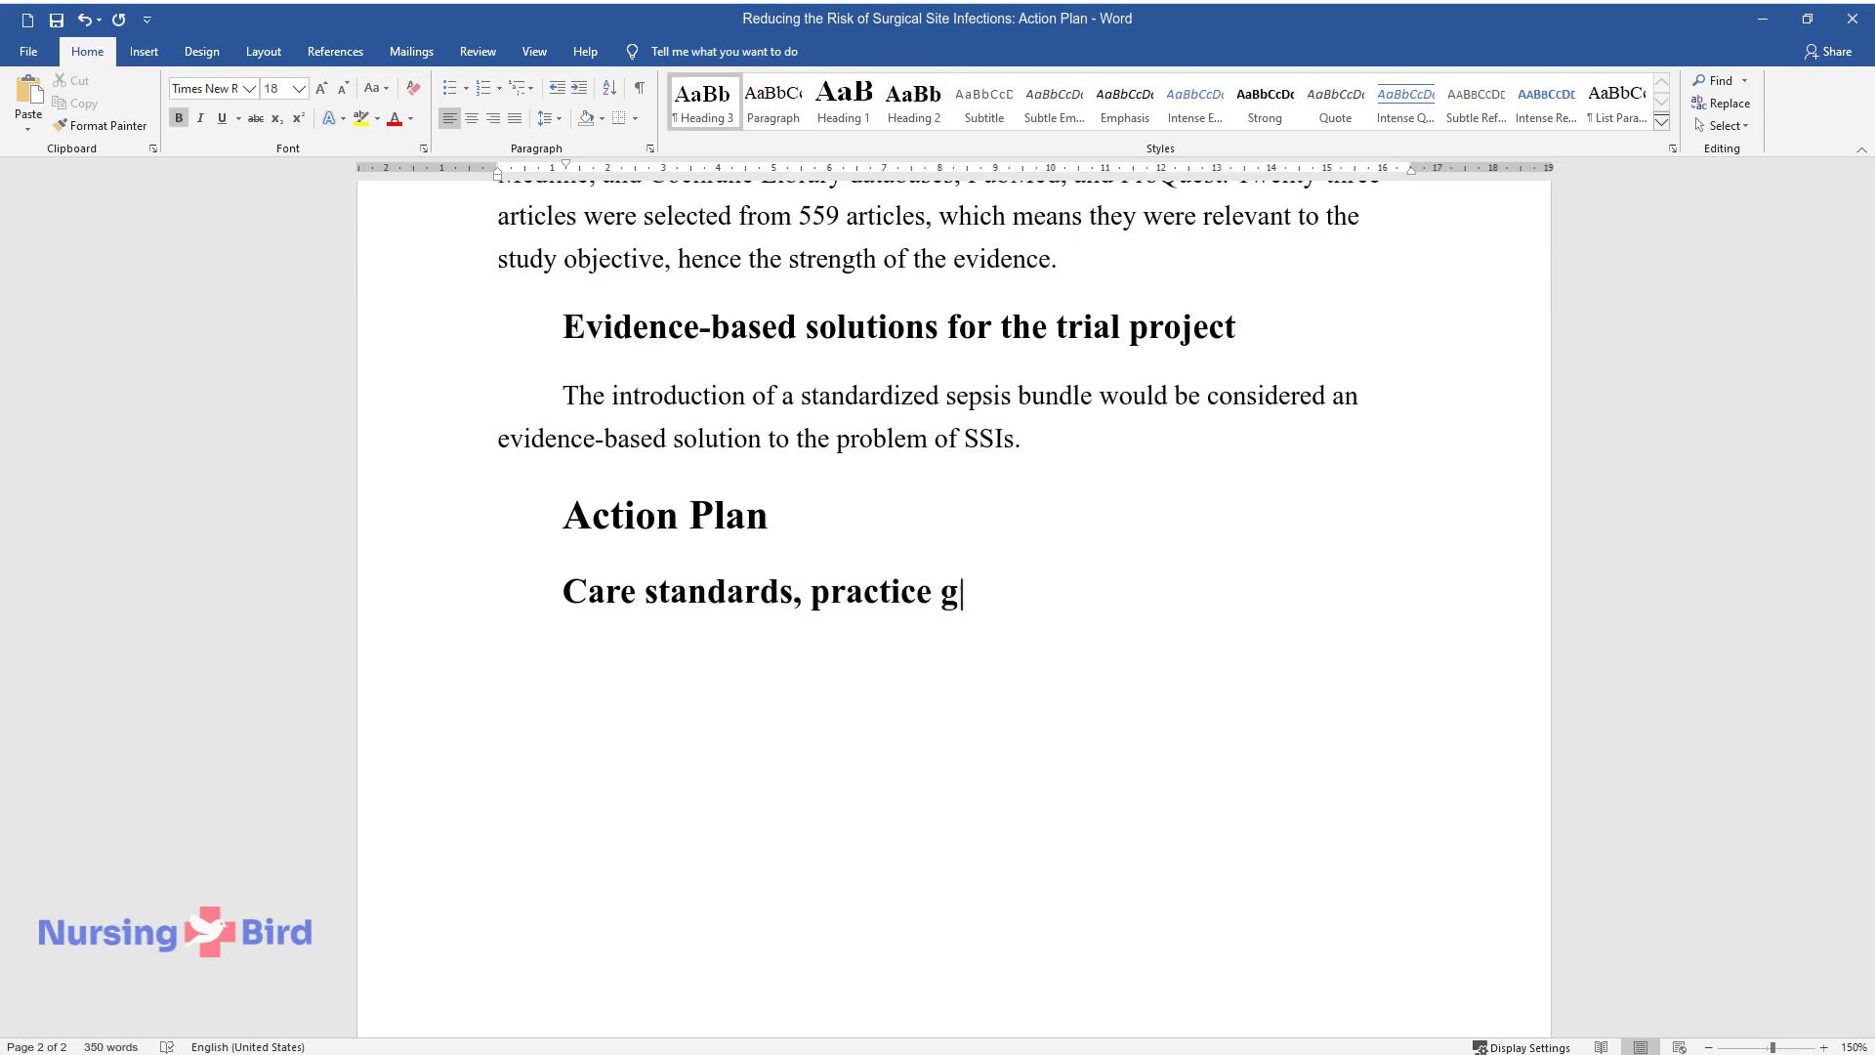
{"action": "type", "text": "uidelines, or protocols to su"}
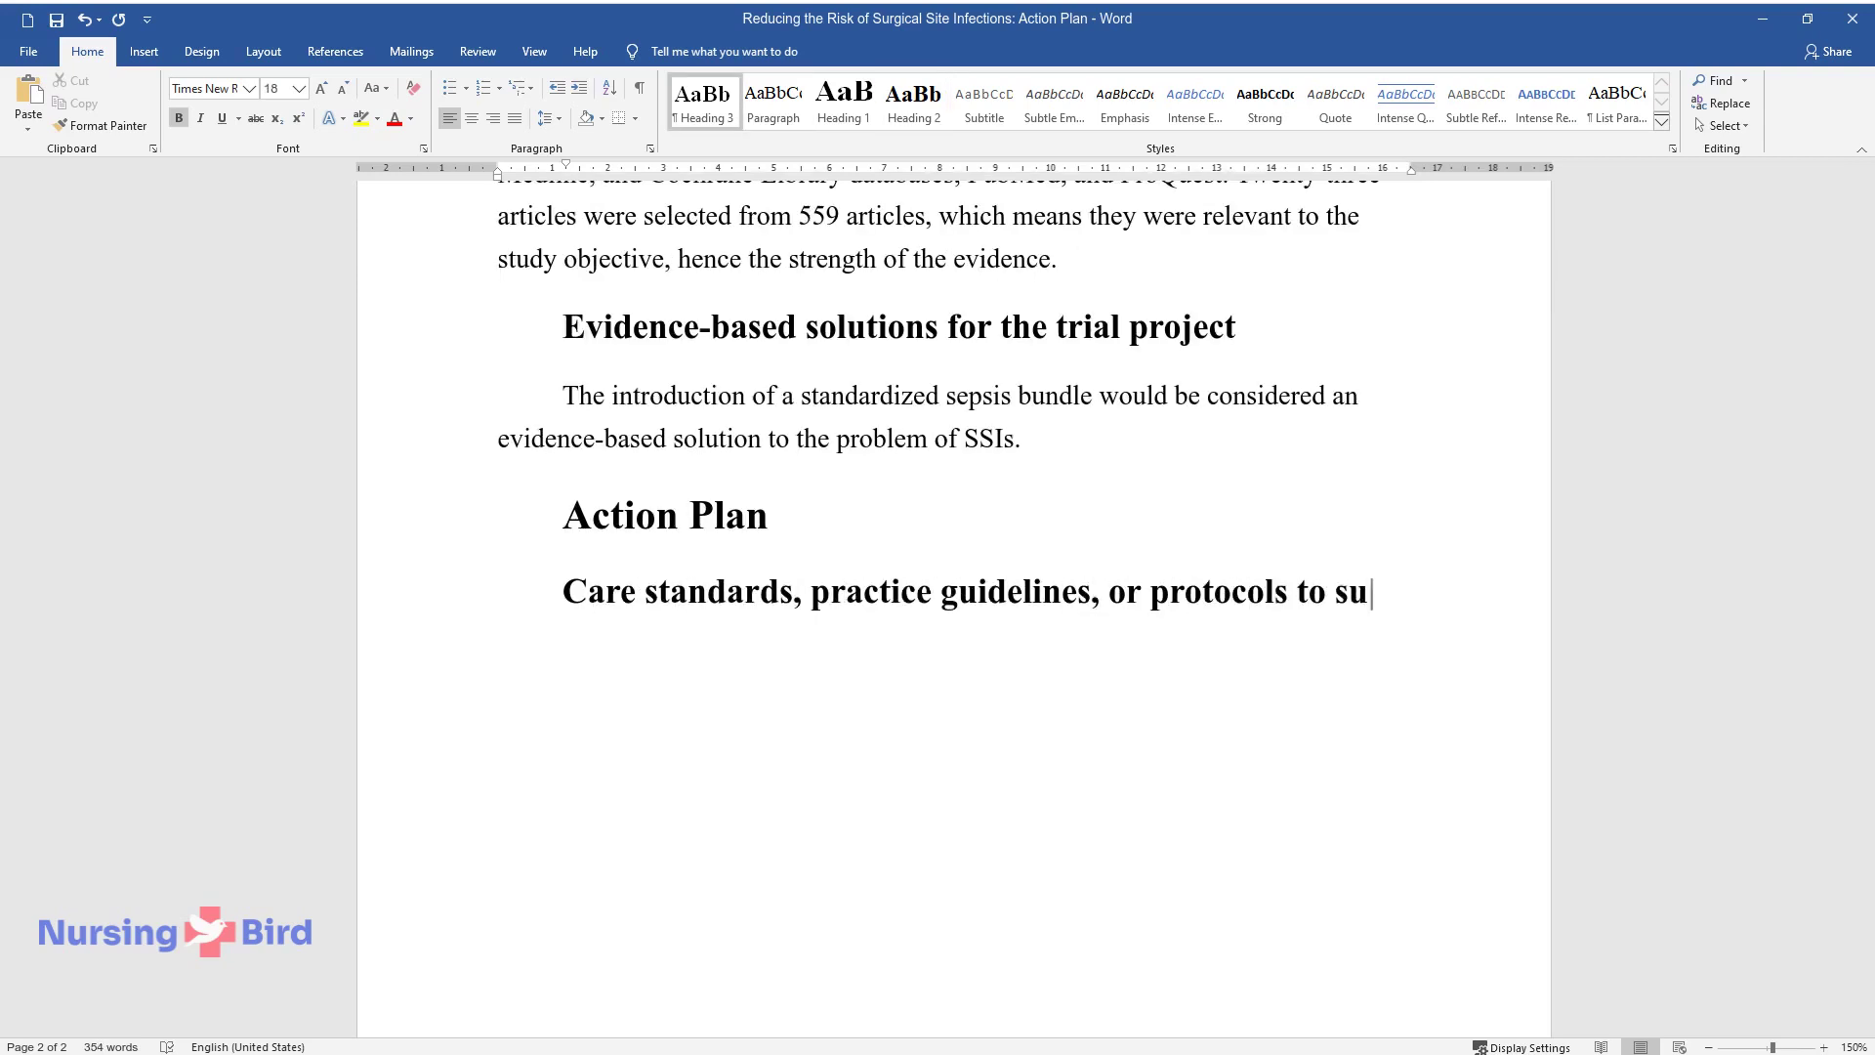
{"action": "type", "text": "pport the intervention plann"}
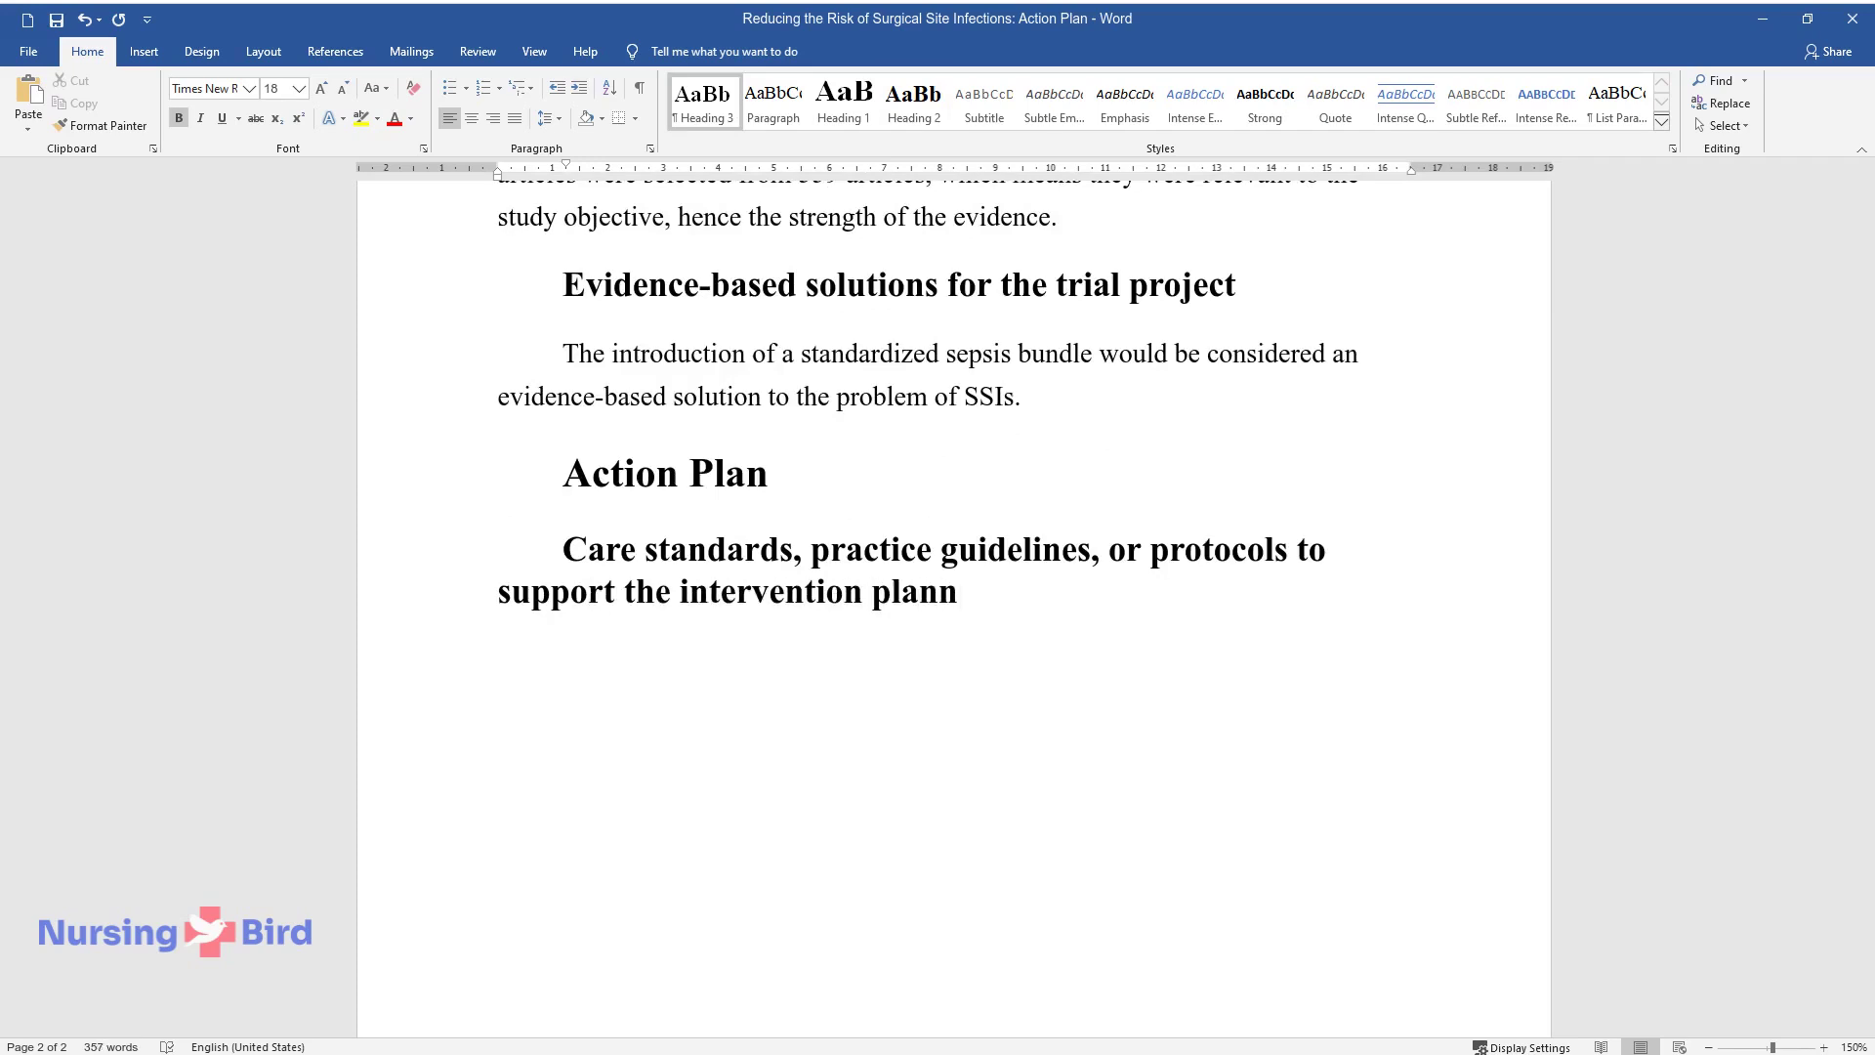
{"action": "type", "text": "ing"}
{"action": "key", "text": "Return"}
Step: State that post-operative care protocols require strict adherence to best practices to improve the quality of care and patient outcomes and decrease the length of stay
{"action": "type", "text": "Post-operative"}
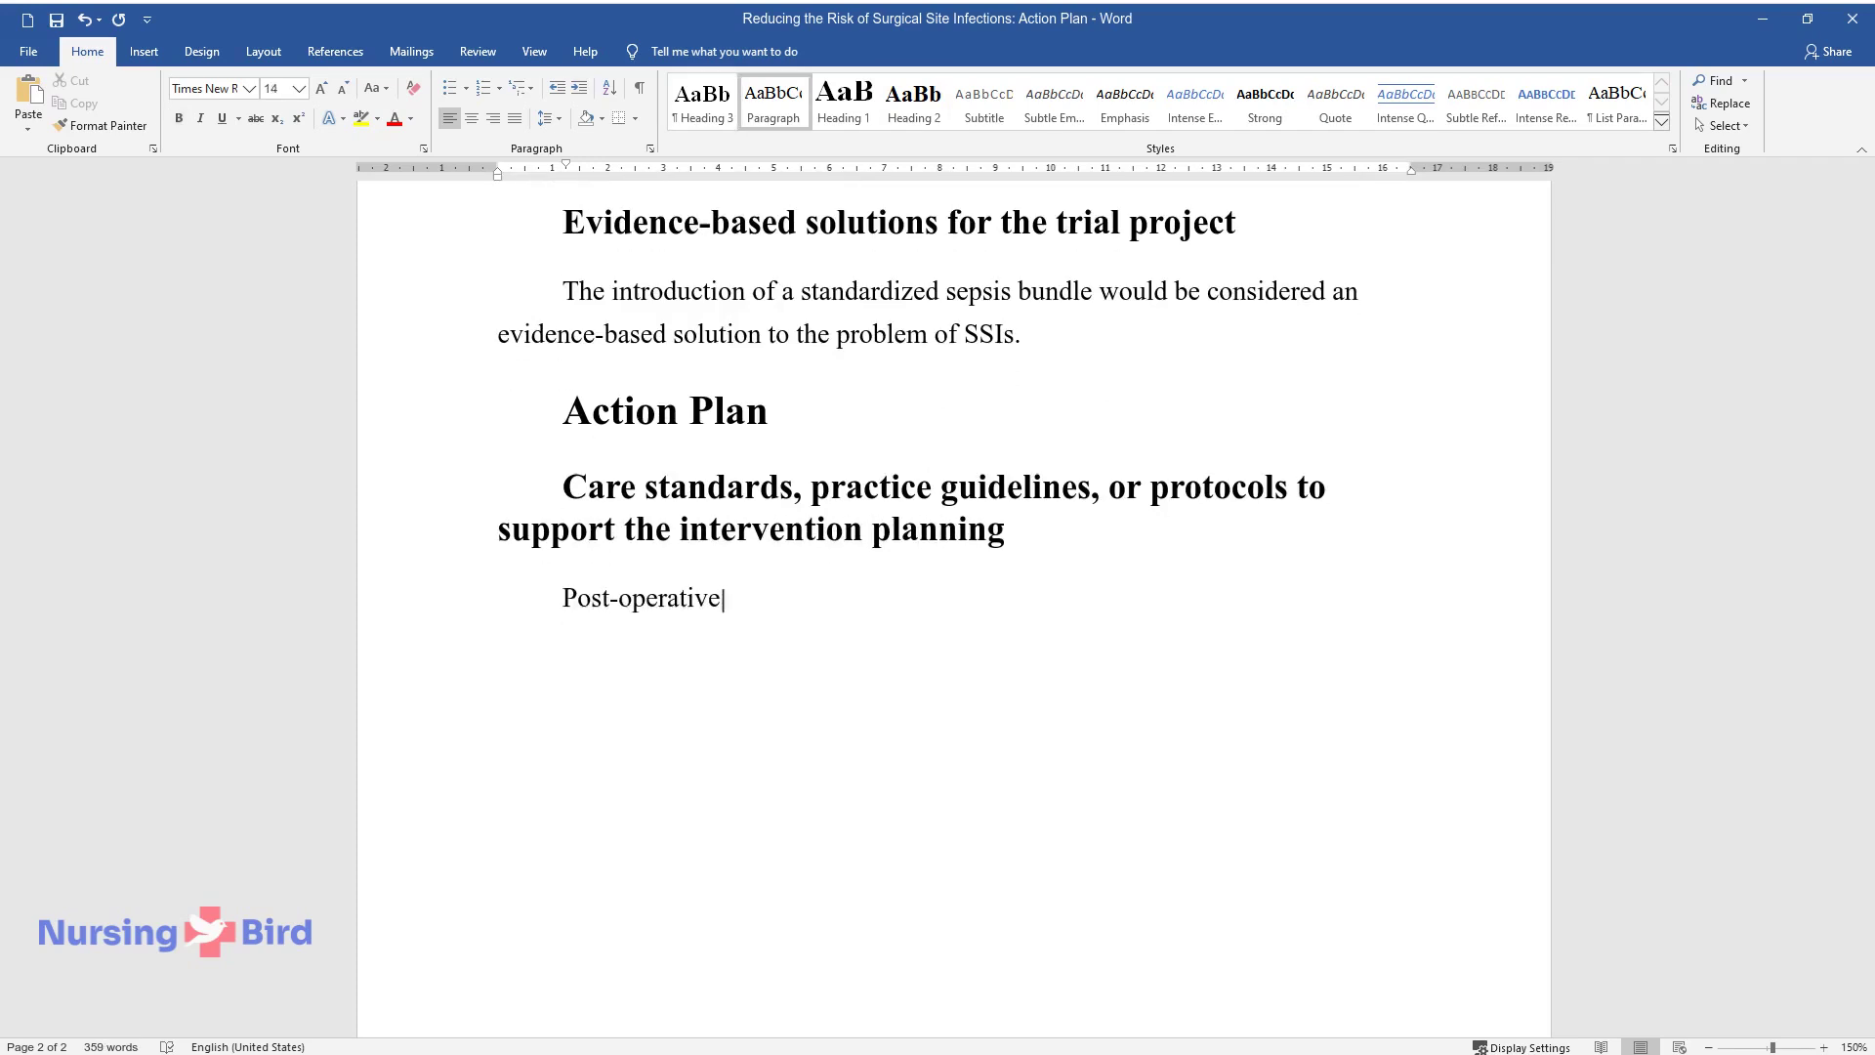
{"action": "type", "text": " care protocols require strict adhe"}
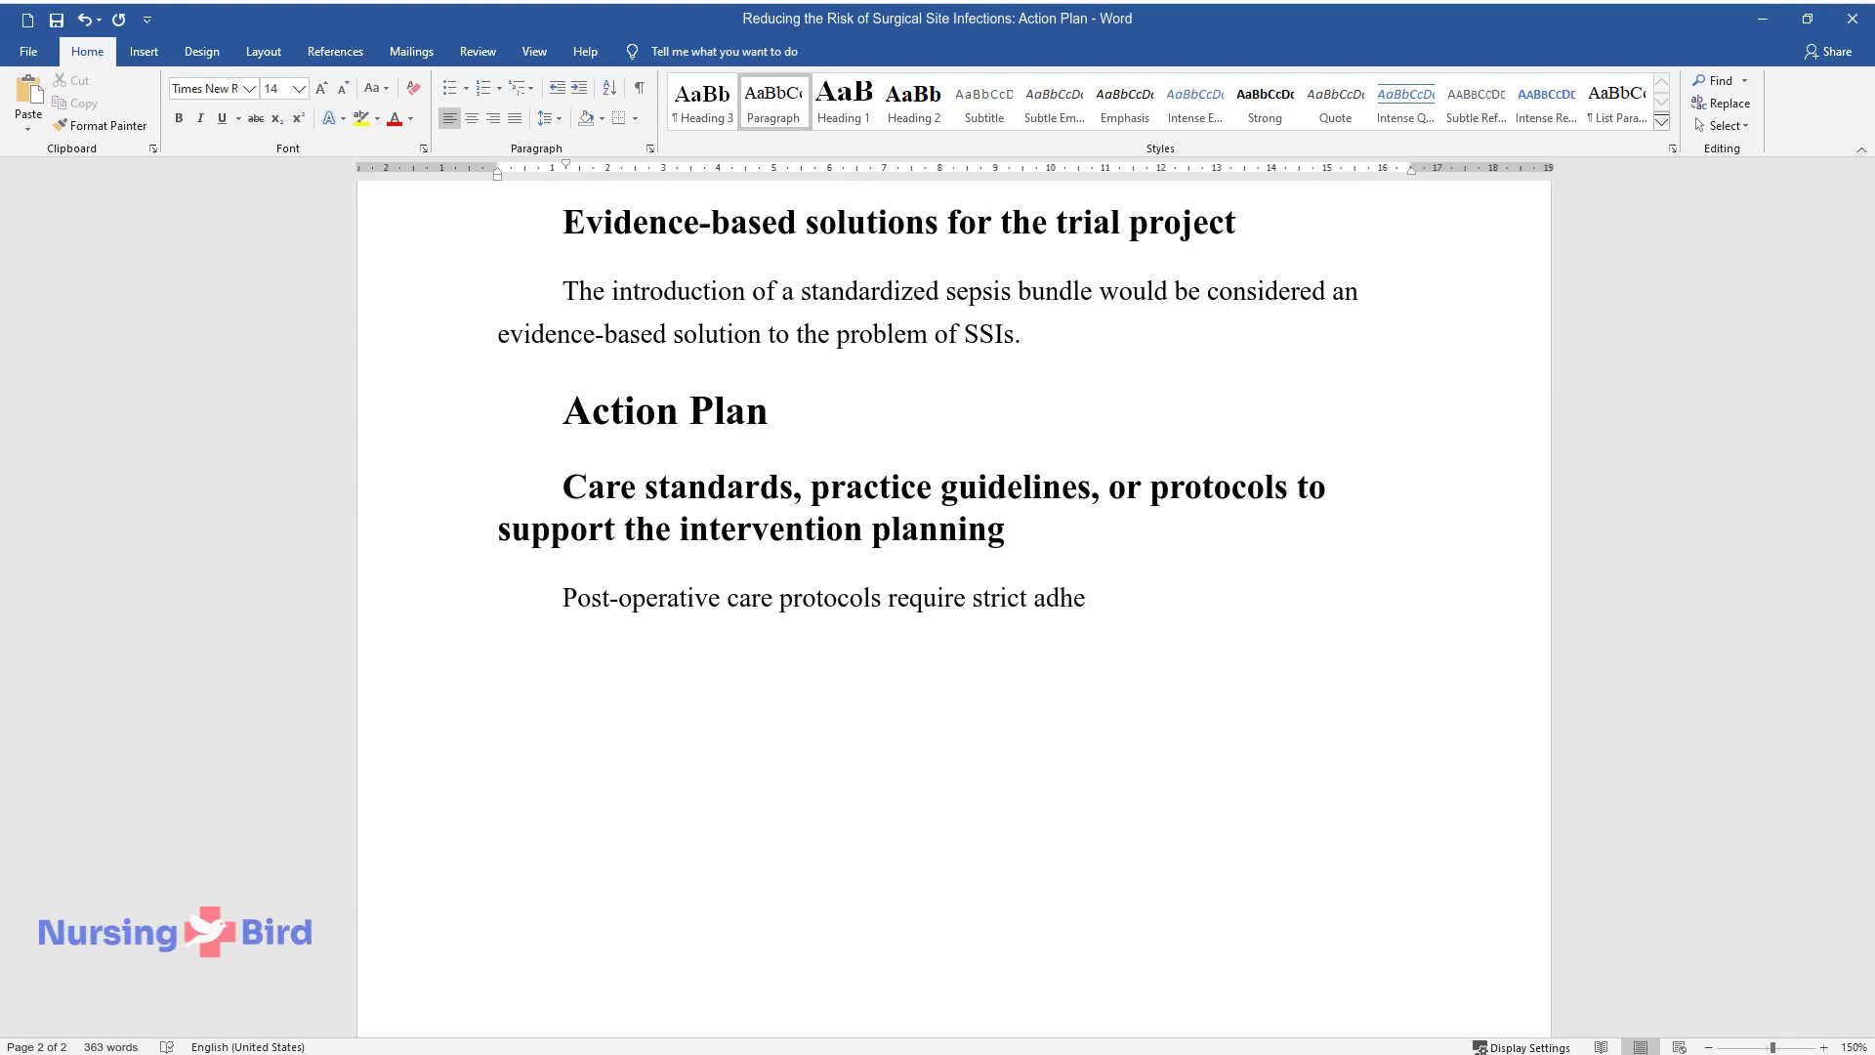
{"action": "type", "text": "rence to best practices to improve t"}
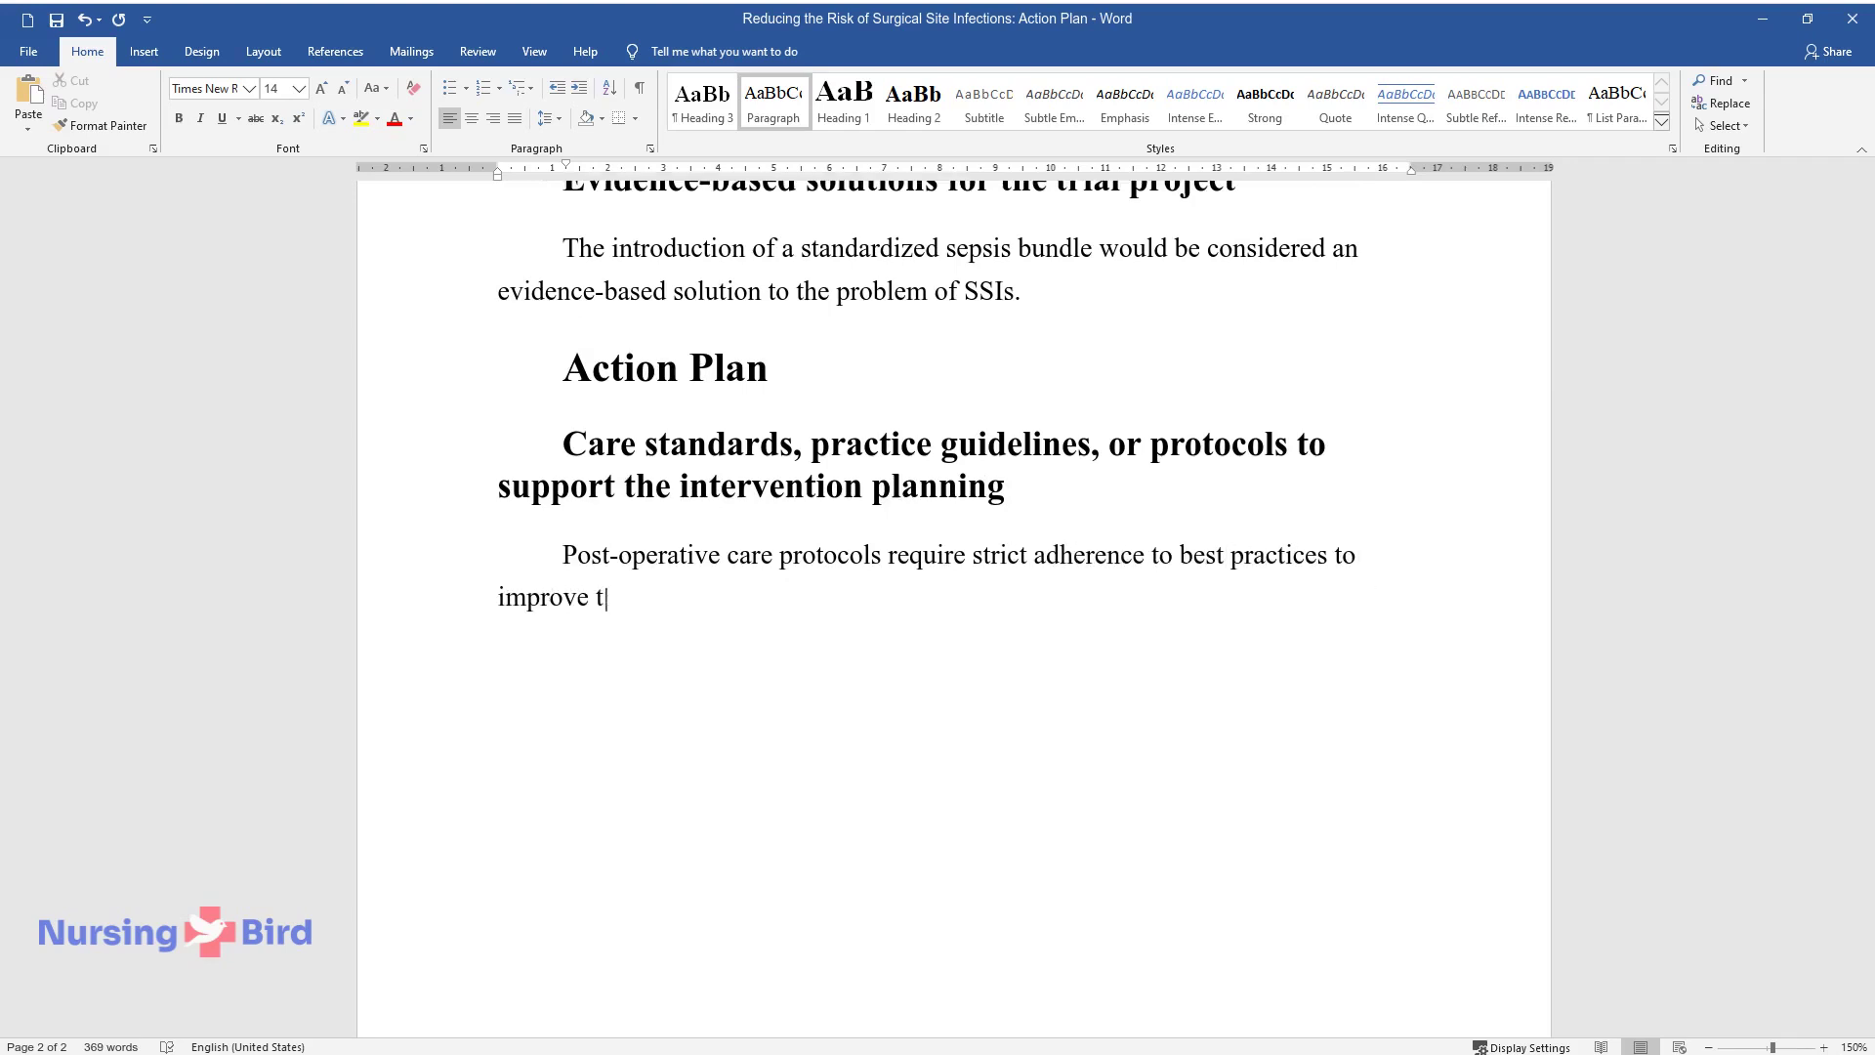
{"action": "type", "text": "he quality of care and patient outco"}
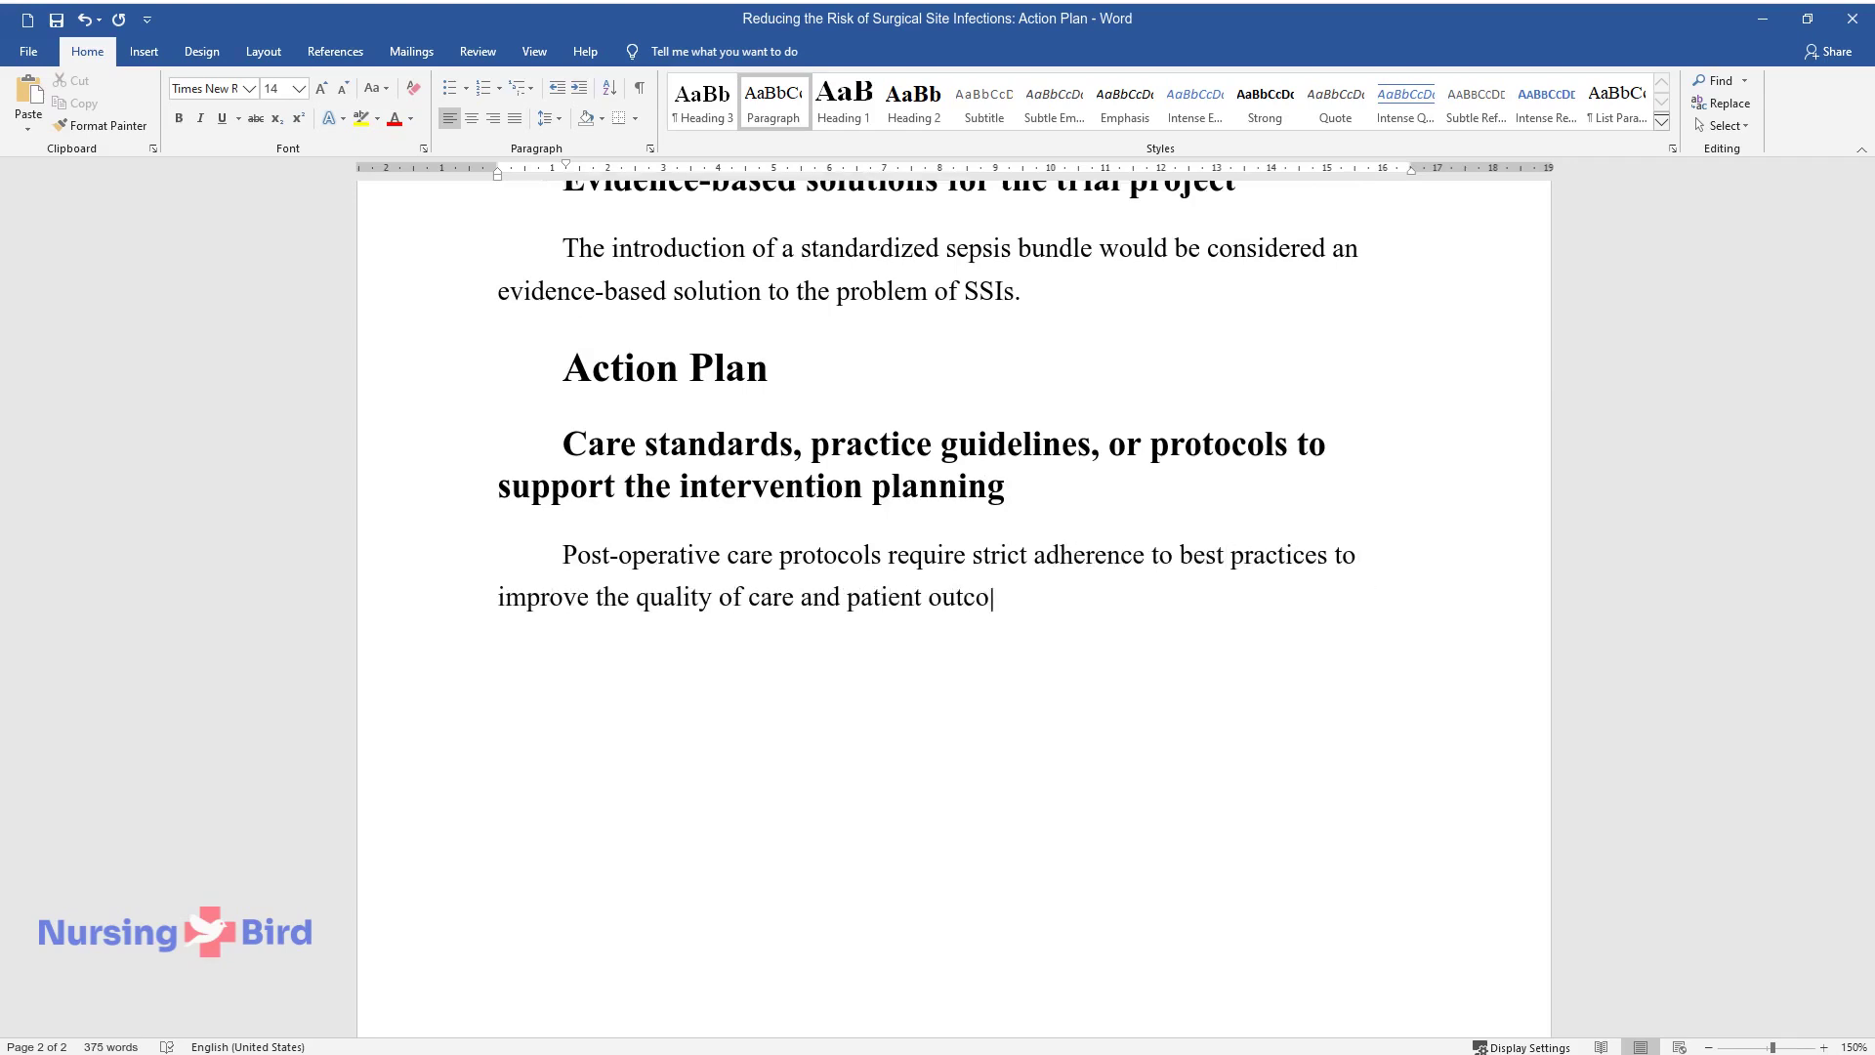
{"action": "type", "text": "mes and decrease the length of stay"}
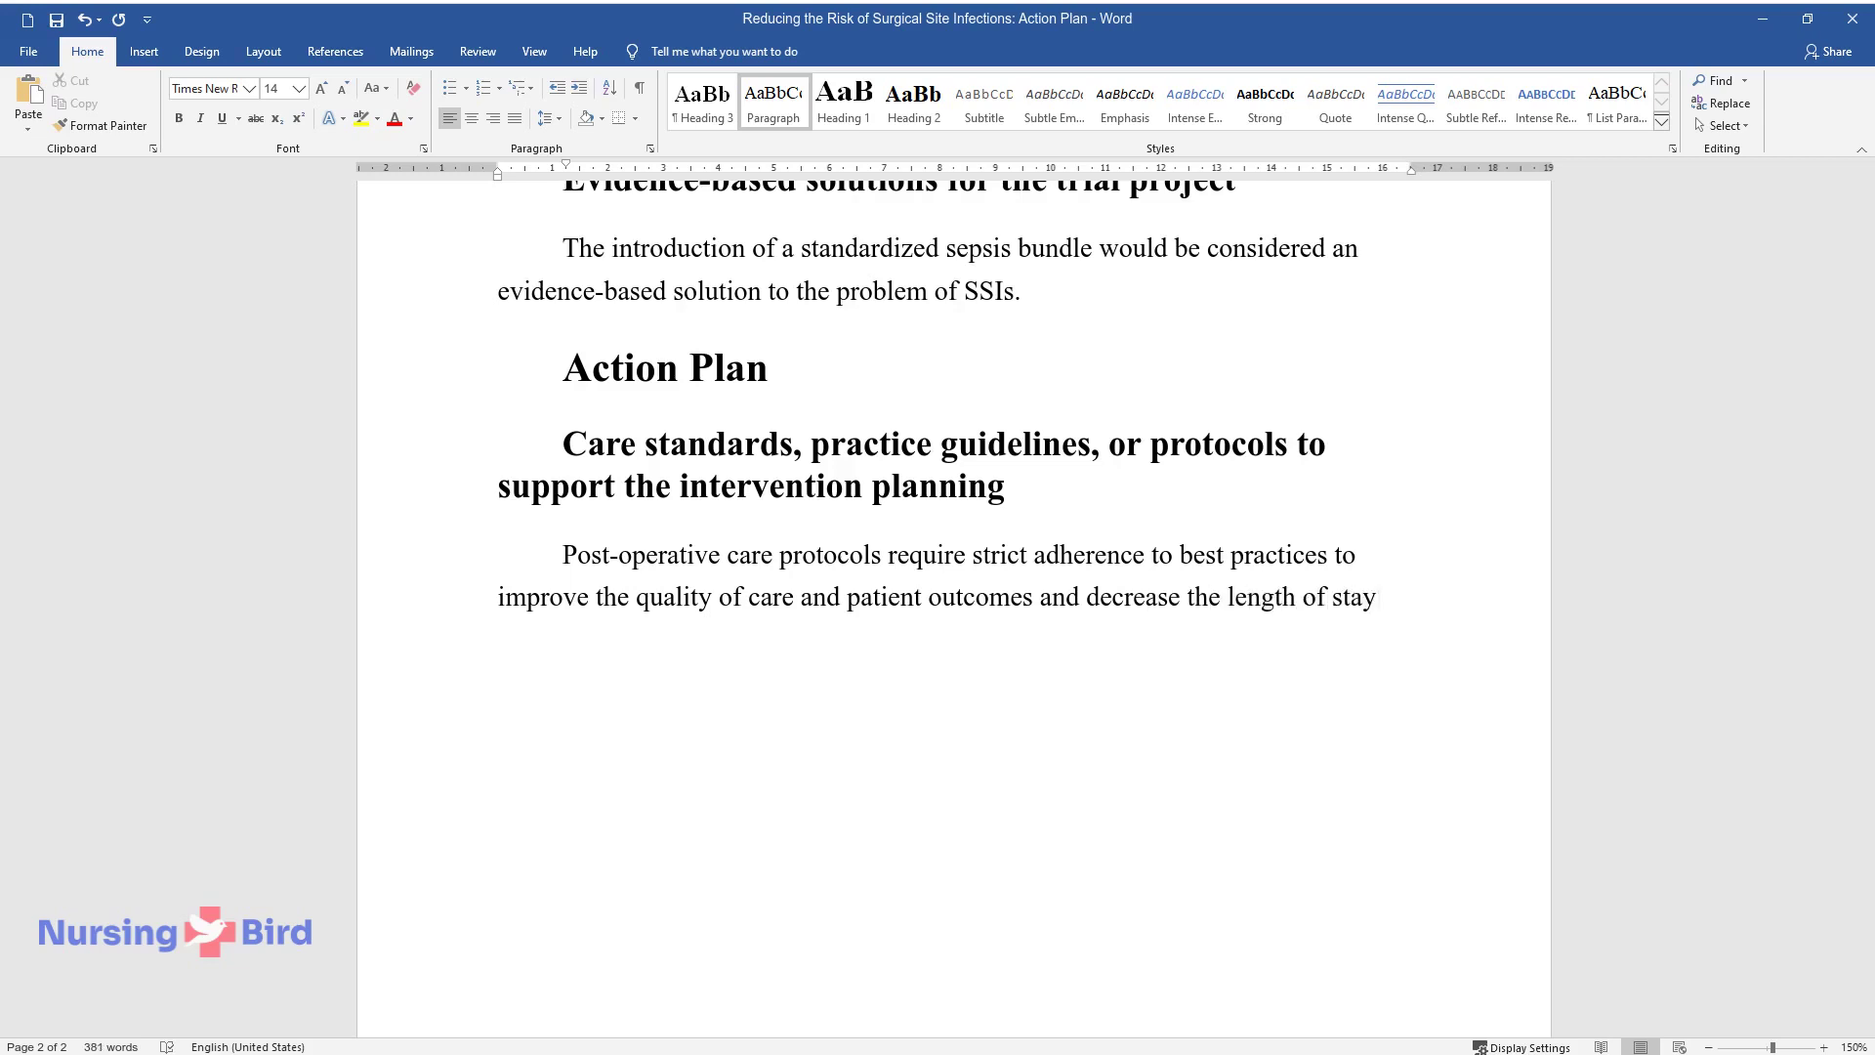
Step: Add the sentence "This practice guideline and protocol will be used in the introduction of the proposed change in post-operative care."
{"action": "type", "text": ". This practice guideline and protoc"}
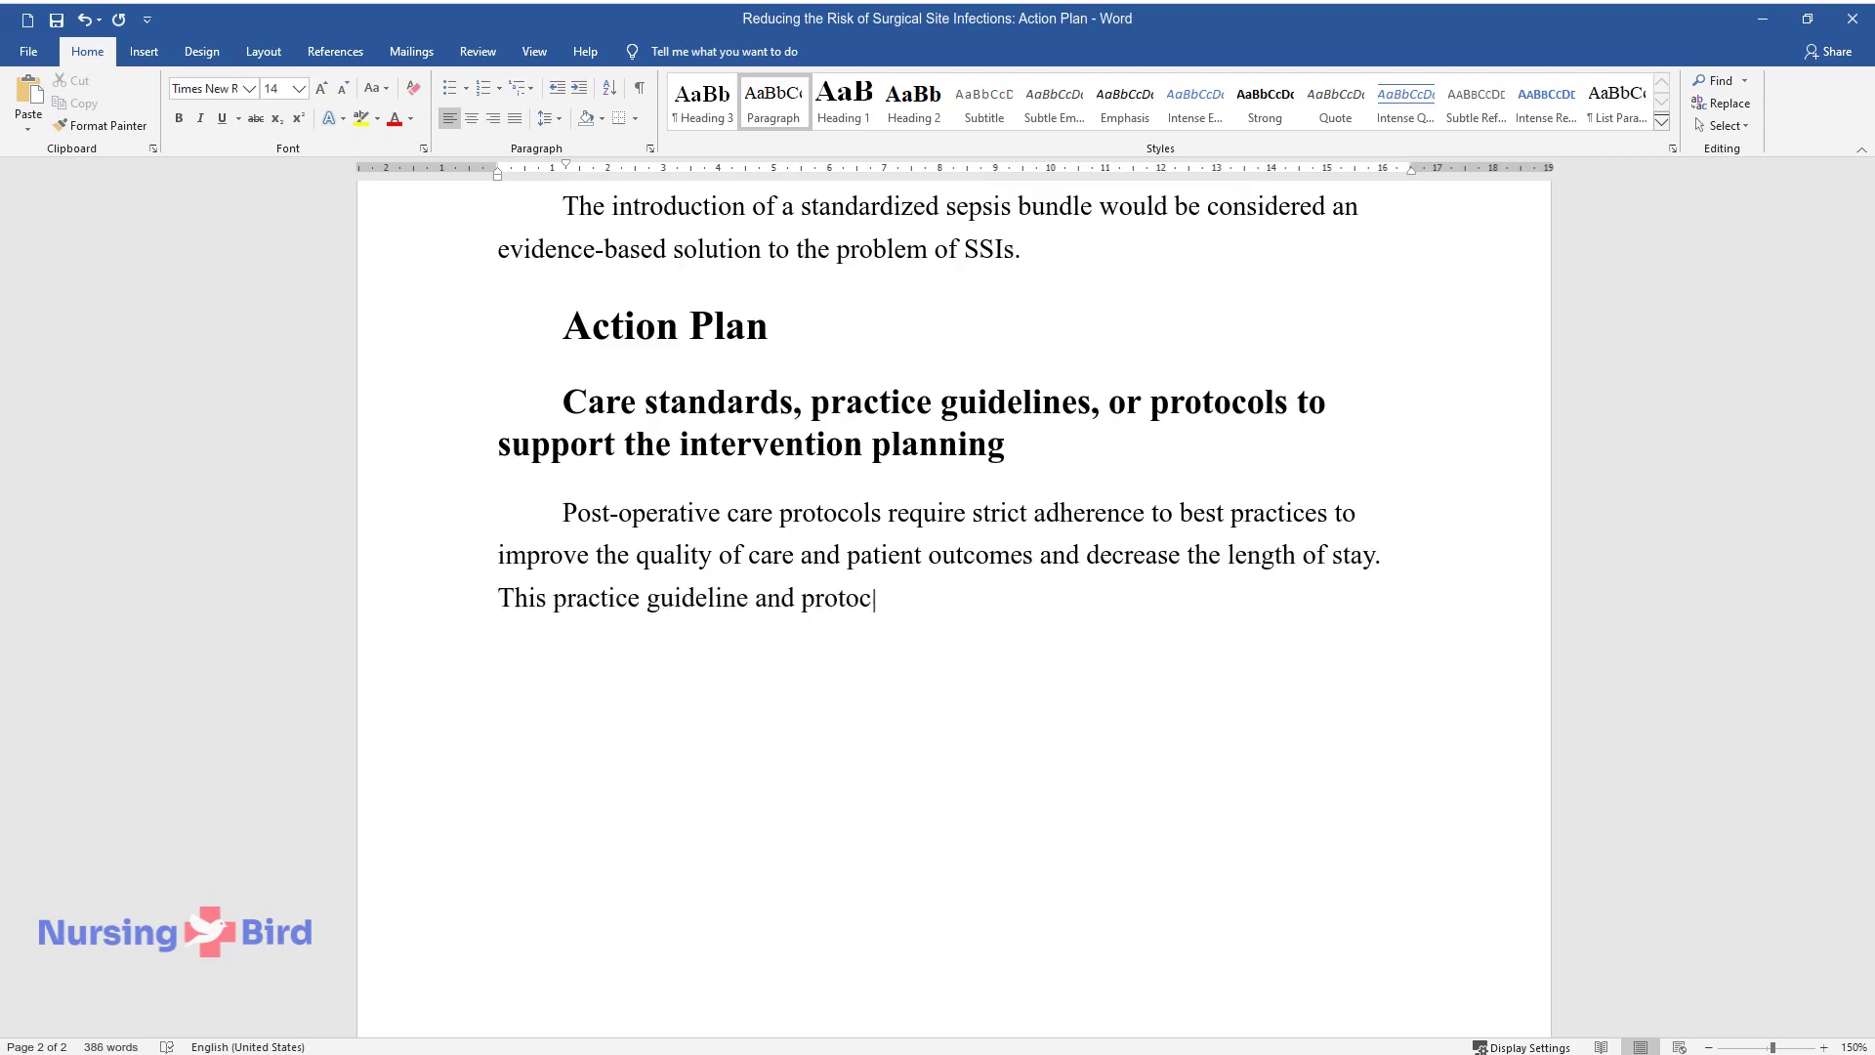
{"action": "type", "text": "ol will be used in the introduction "}
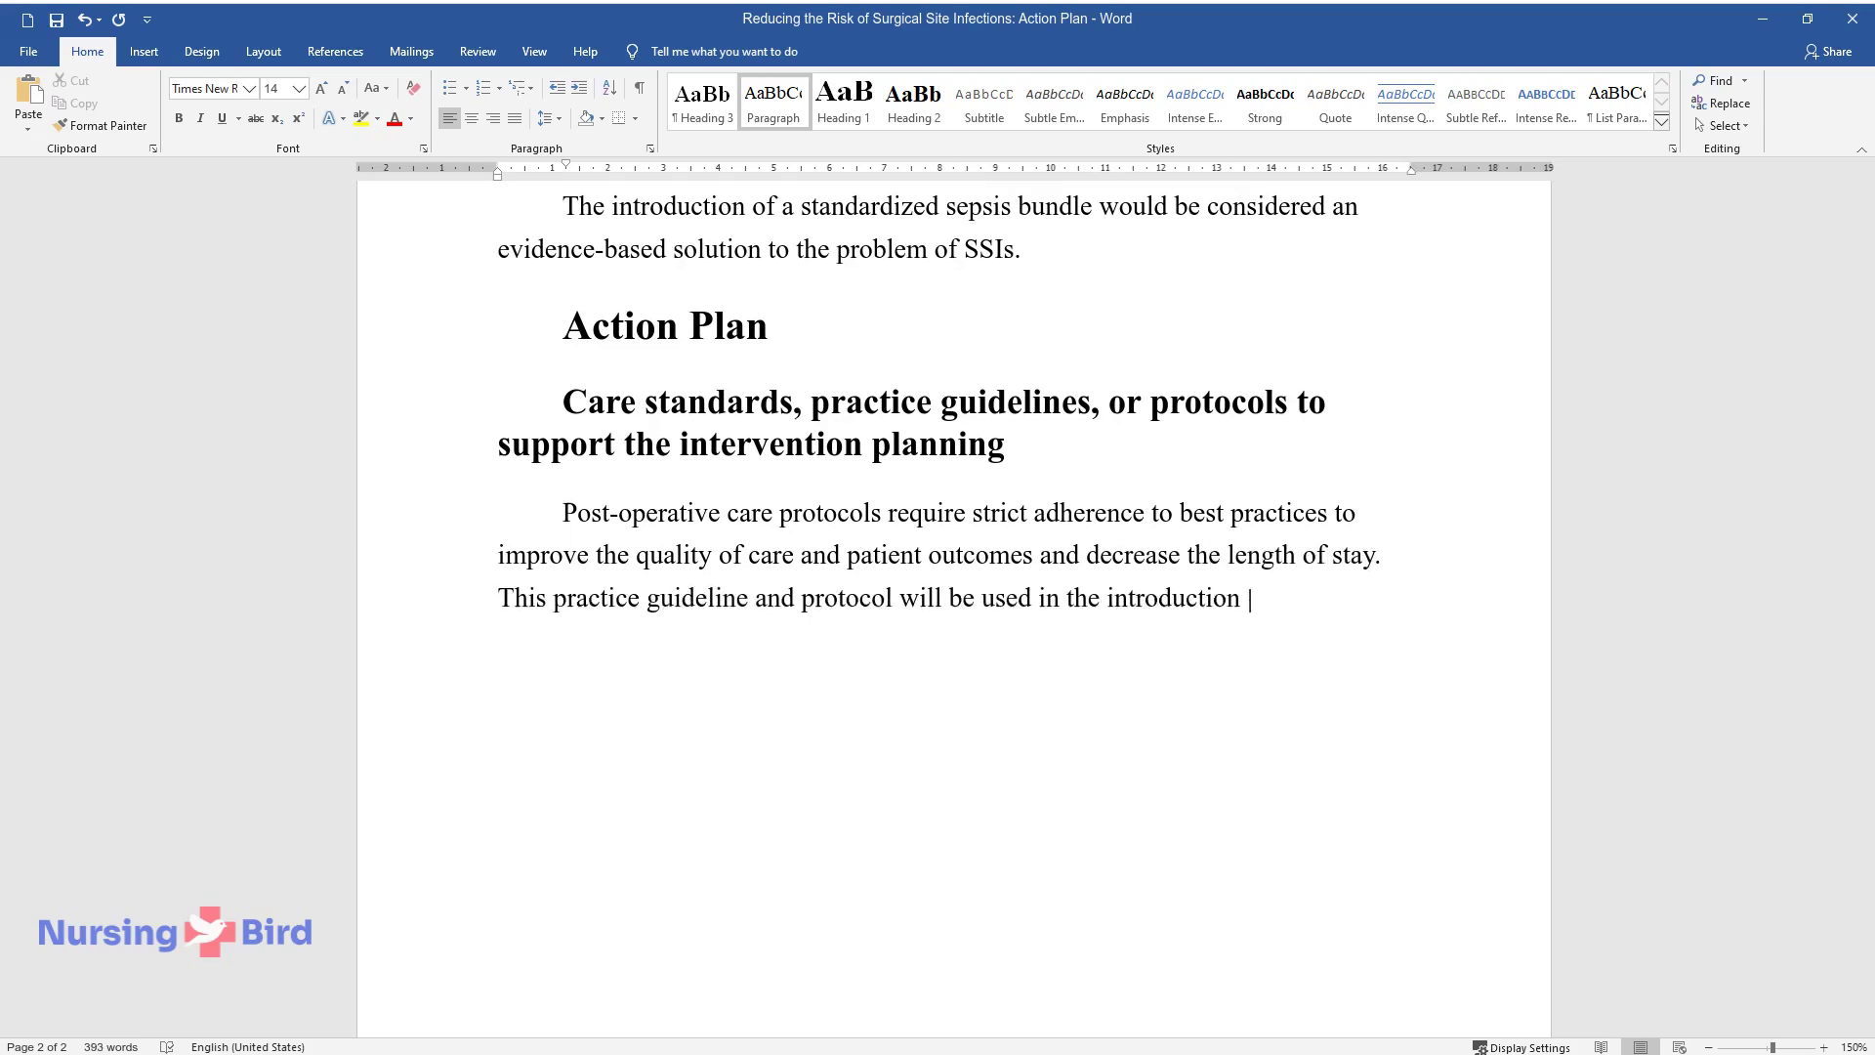
{"action": "type", "text": "of the proposed change in post-operative care."}
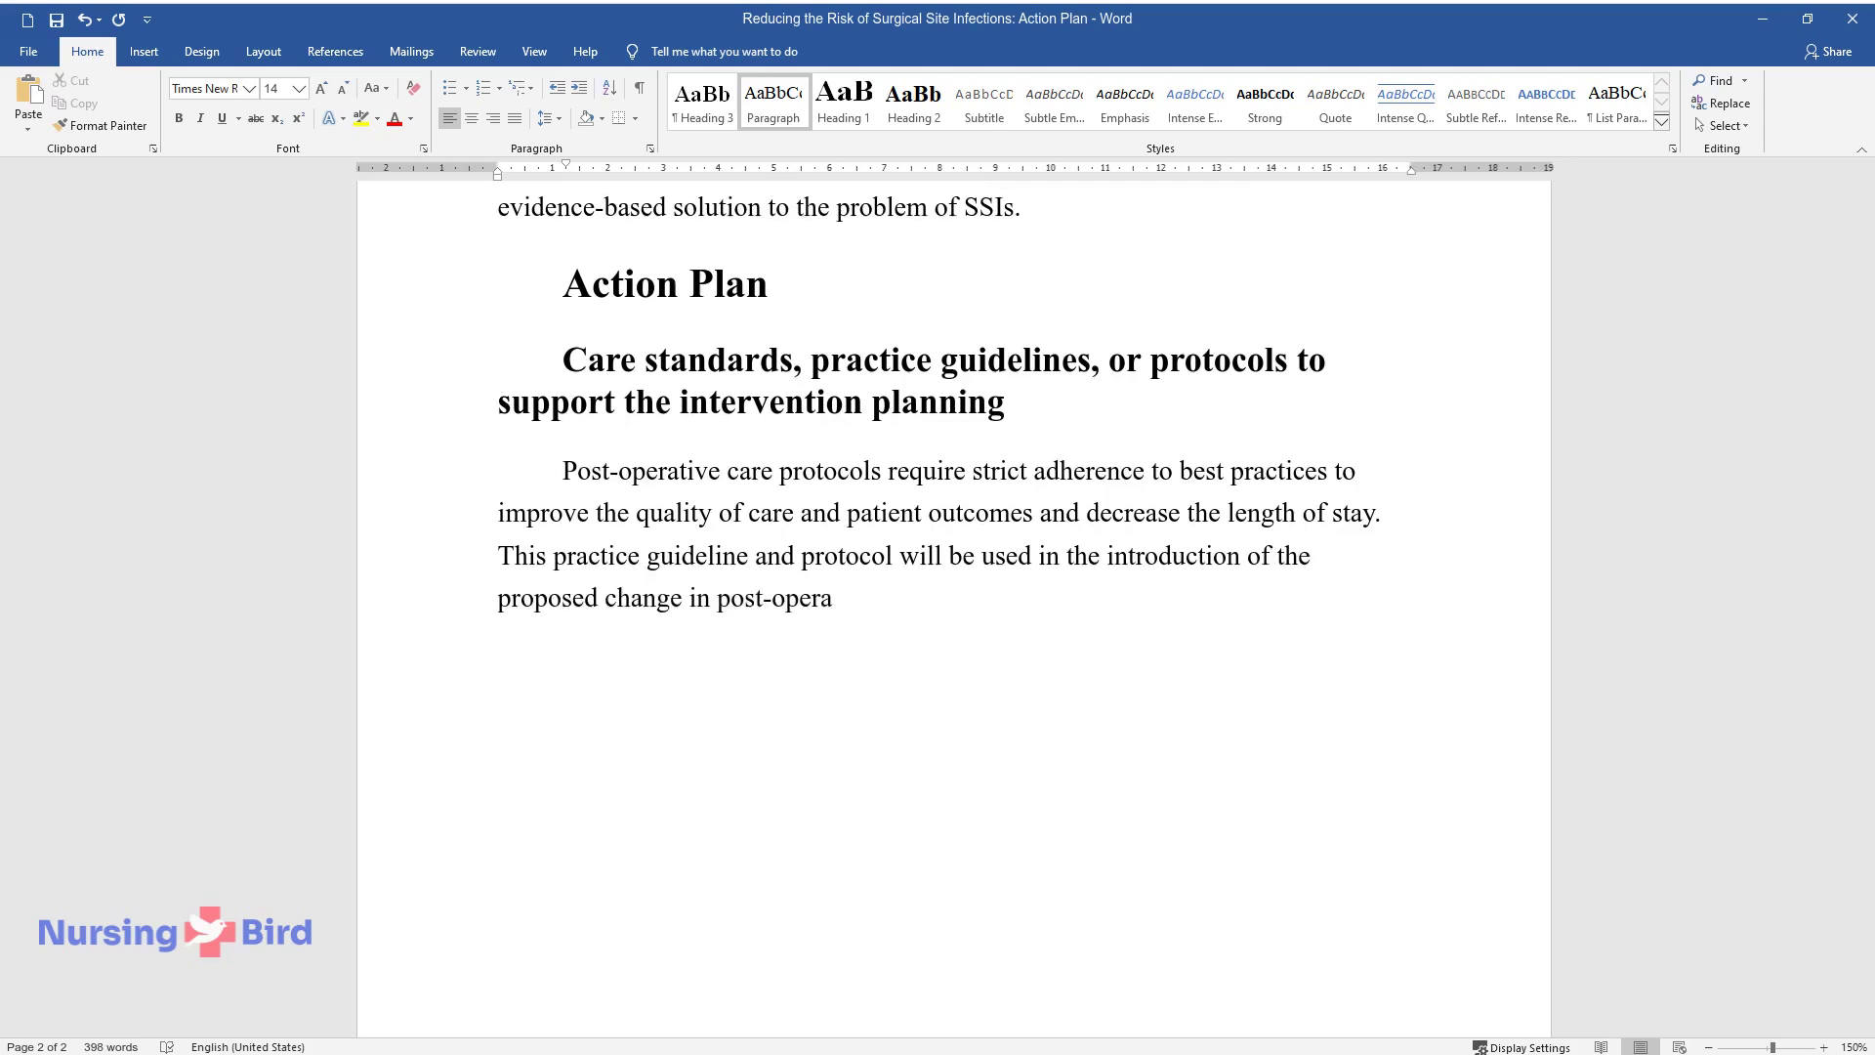
Step: Add the Heading 3 subheading "Stakeholders and their roles and responsibilities in the change process" after the care protocols paragraph
{"action": "left_click", "coordinate": [1006, 395]}
{"action": "type", "text": "Stake"}
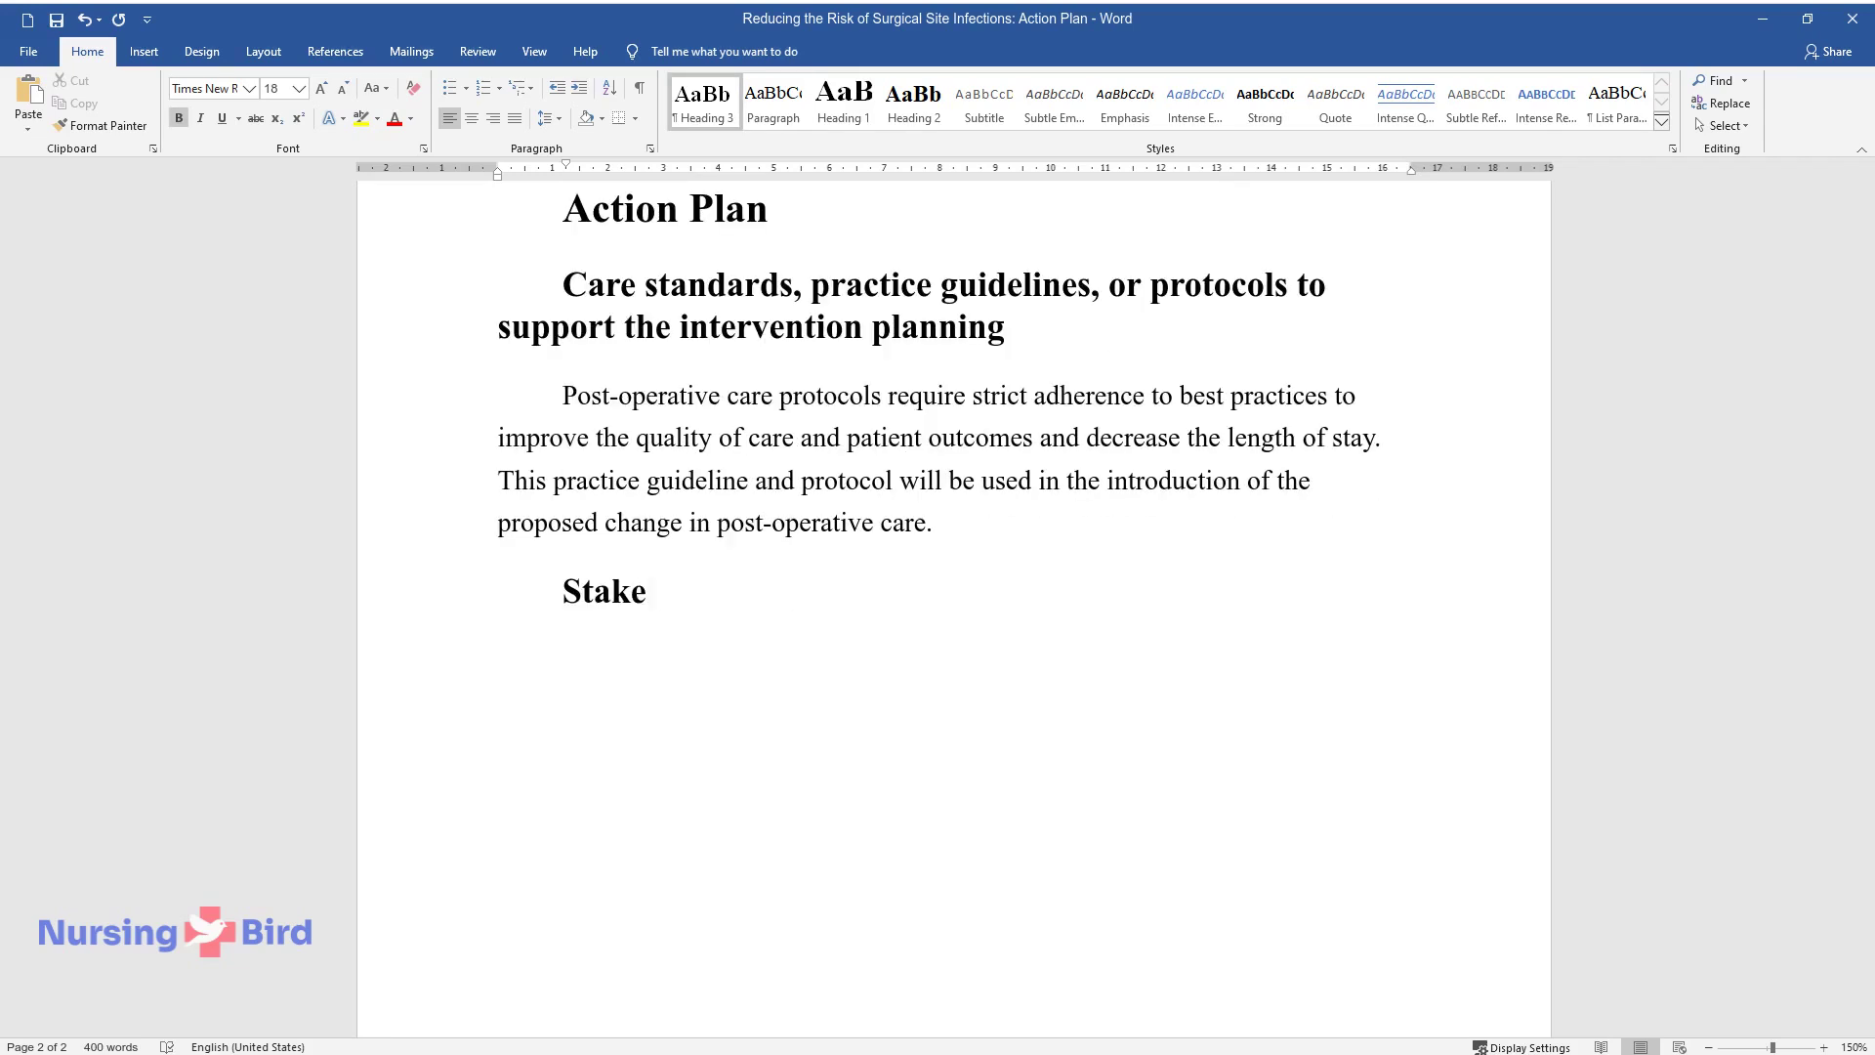
{"action": "type", "text": "holders and their roles and responsibilities in the change pr"}
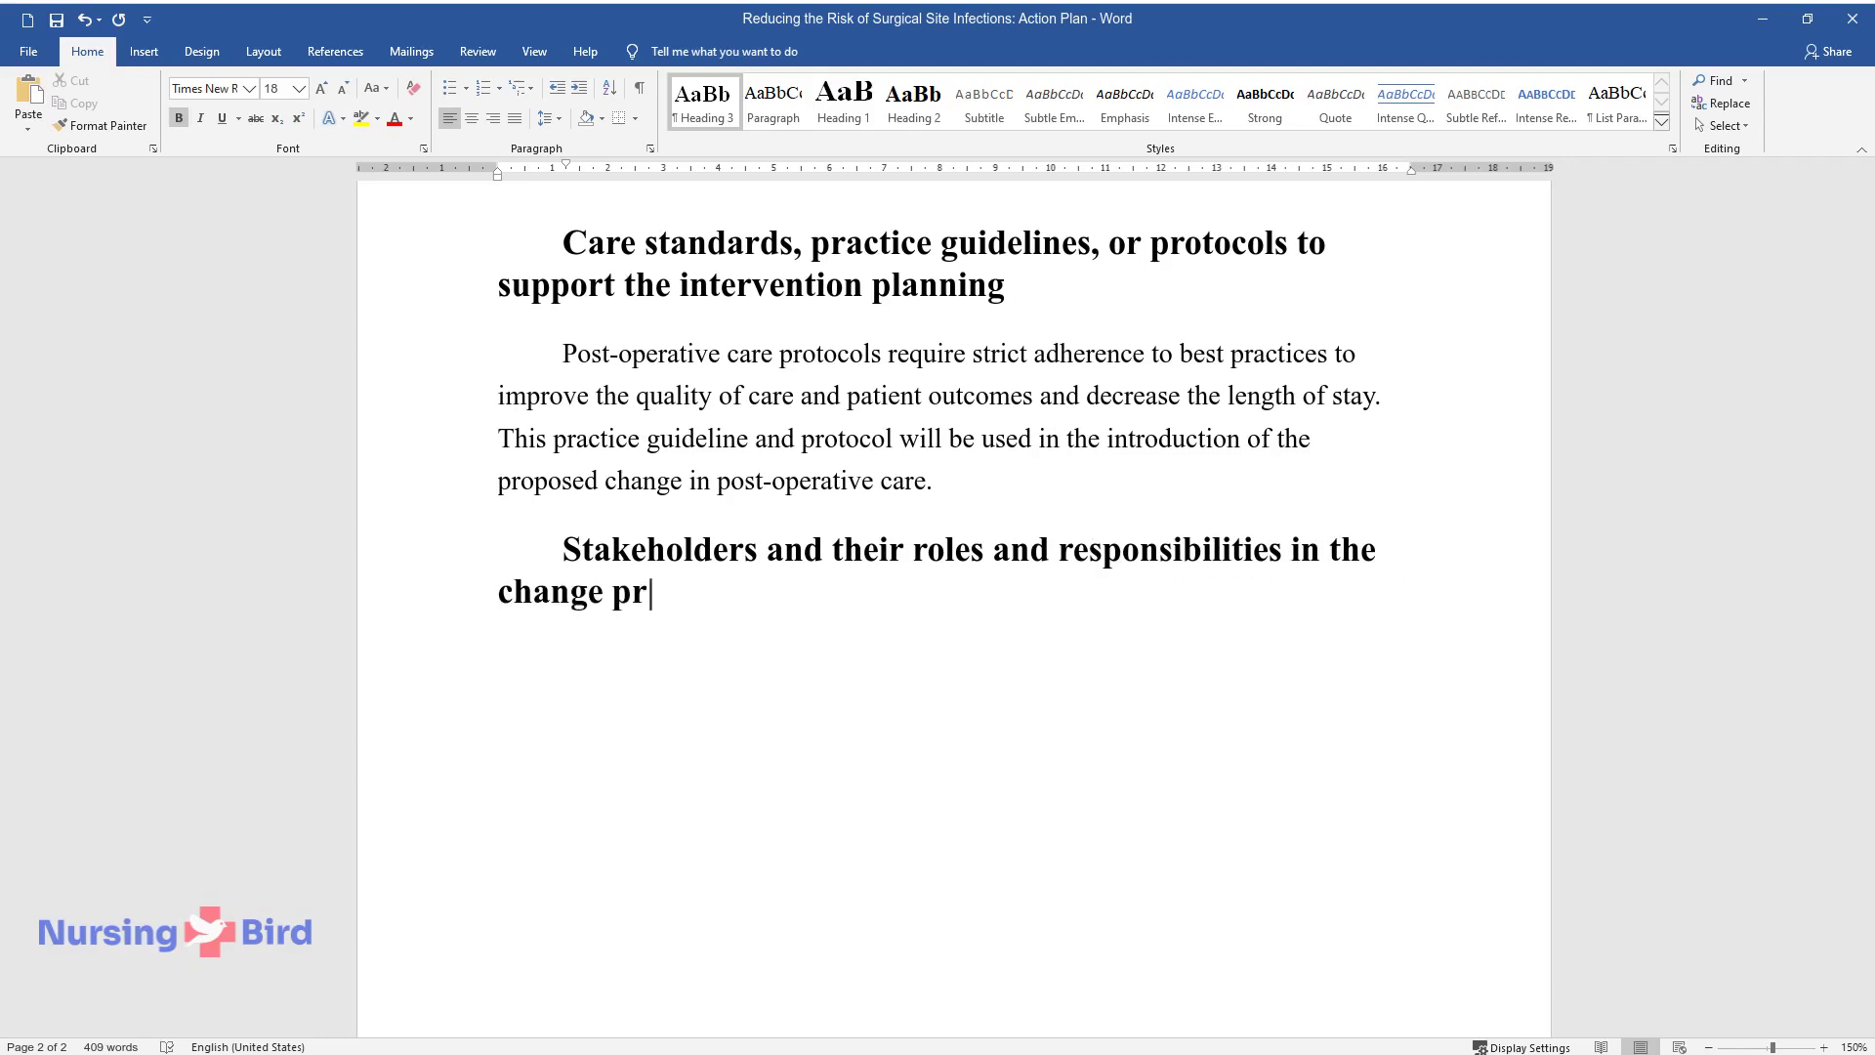
{"action": "type", "text": "ocess"}
{"action": "key", "text": "Return"}
Step: Start a numbered list with hospital management, stating that it will be used to approve and support implementation of the standardized sepsis bundle in post-operative care
{"action": "type", "text": "Hospital"}
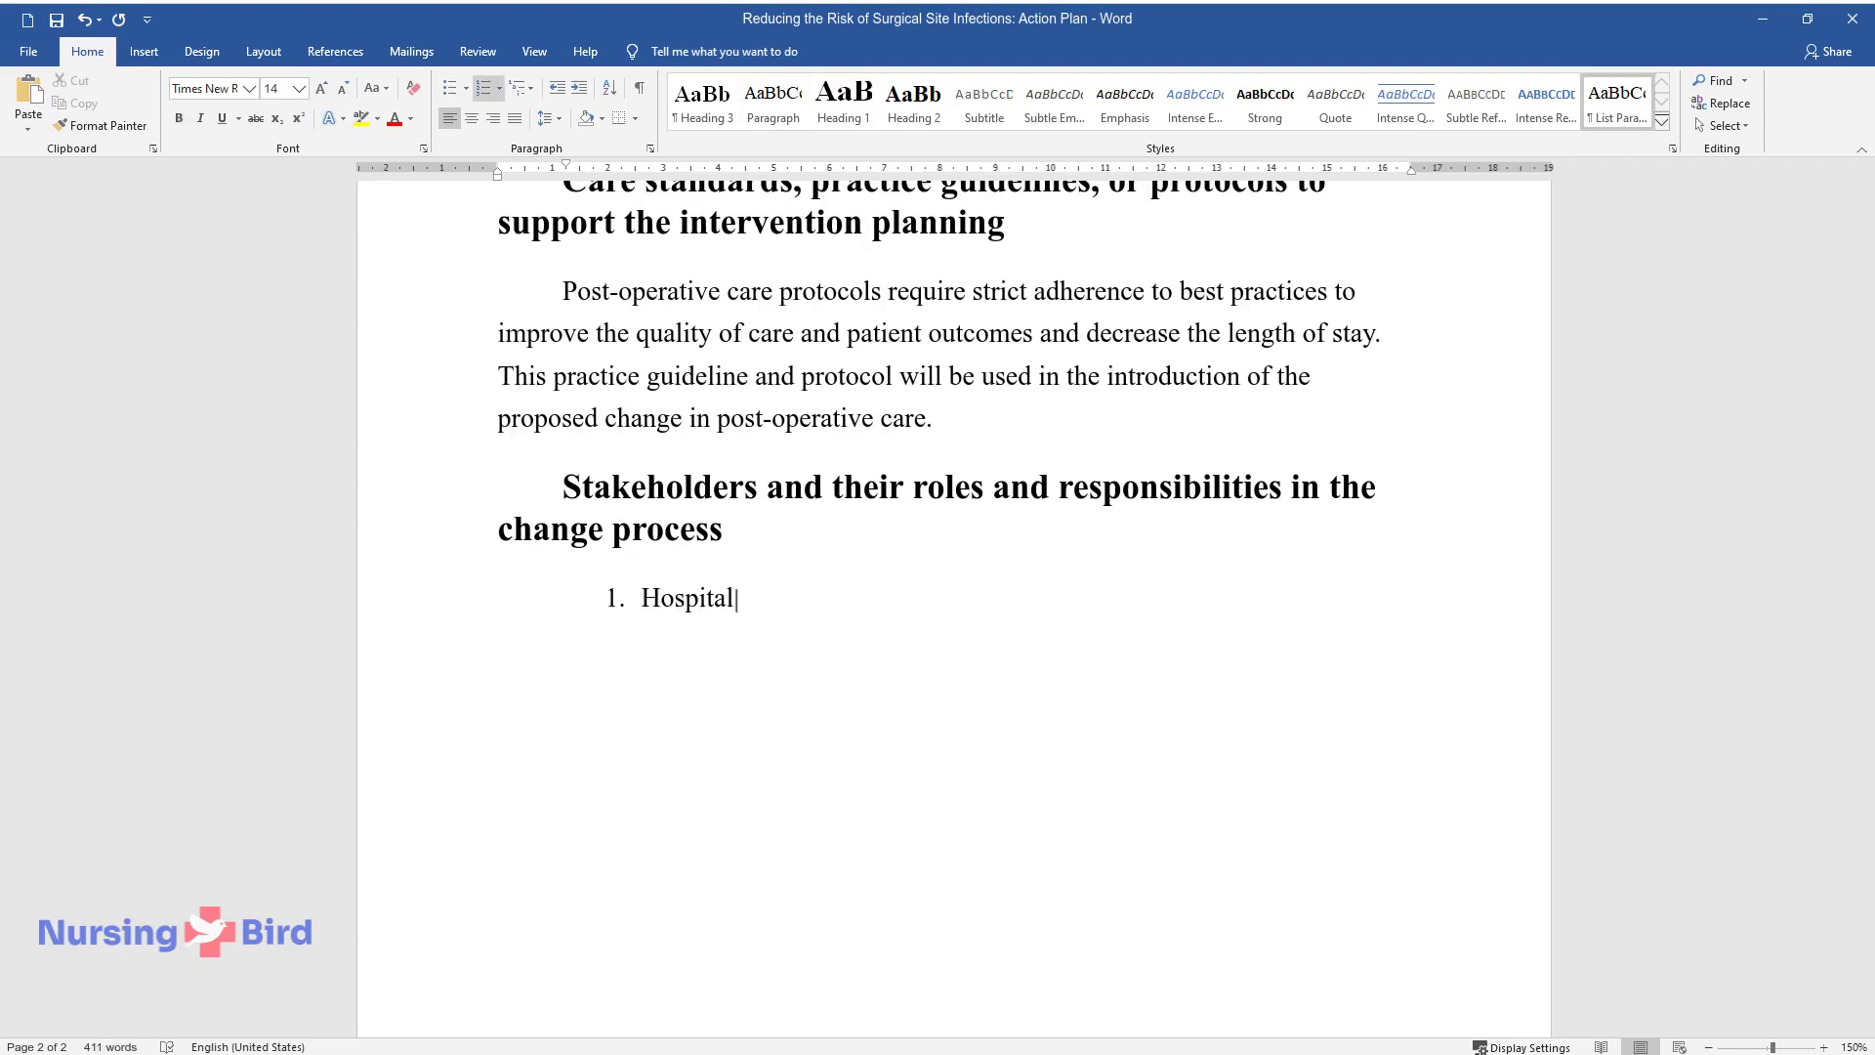
{"action": "type", "text": " management. The management will be"}
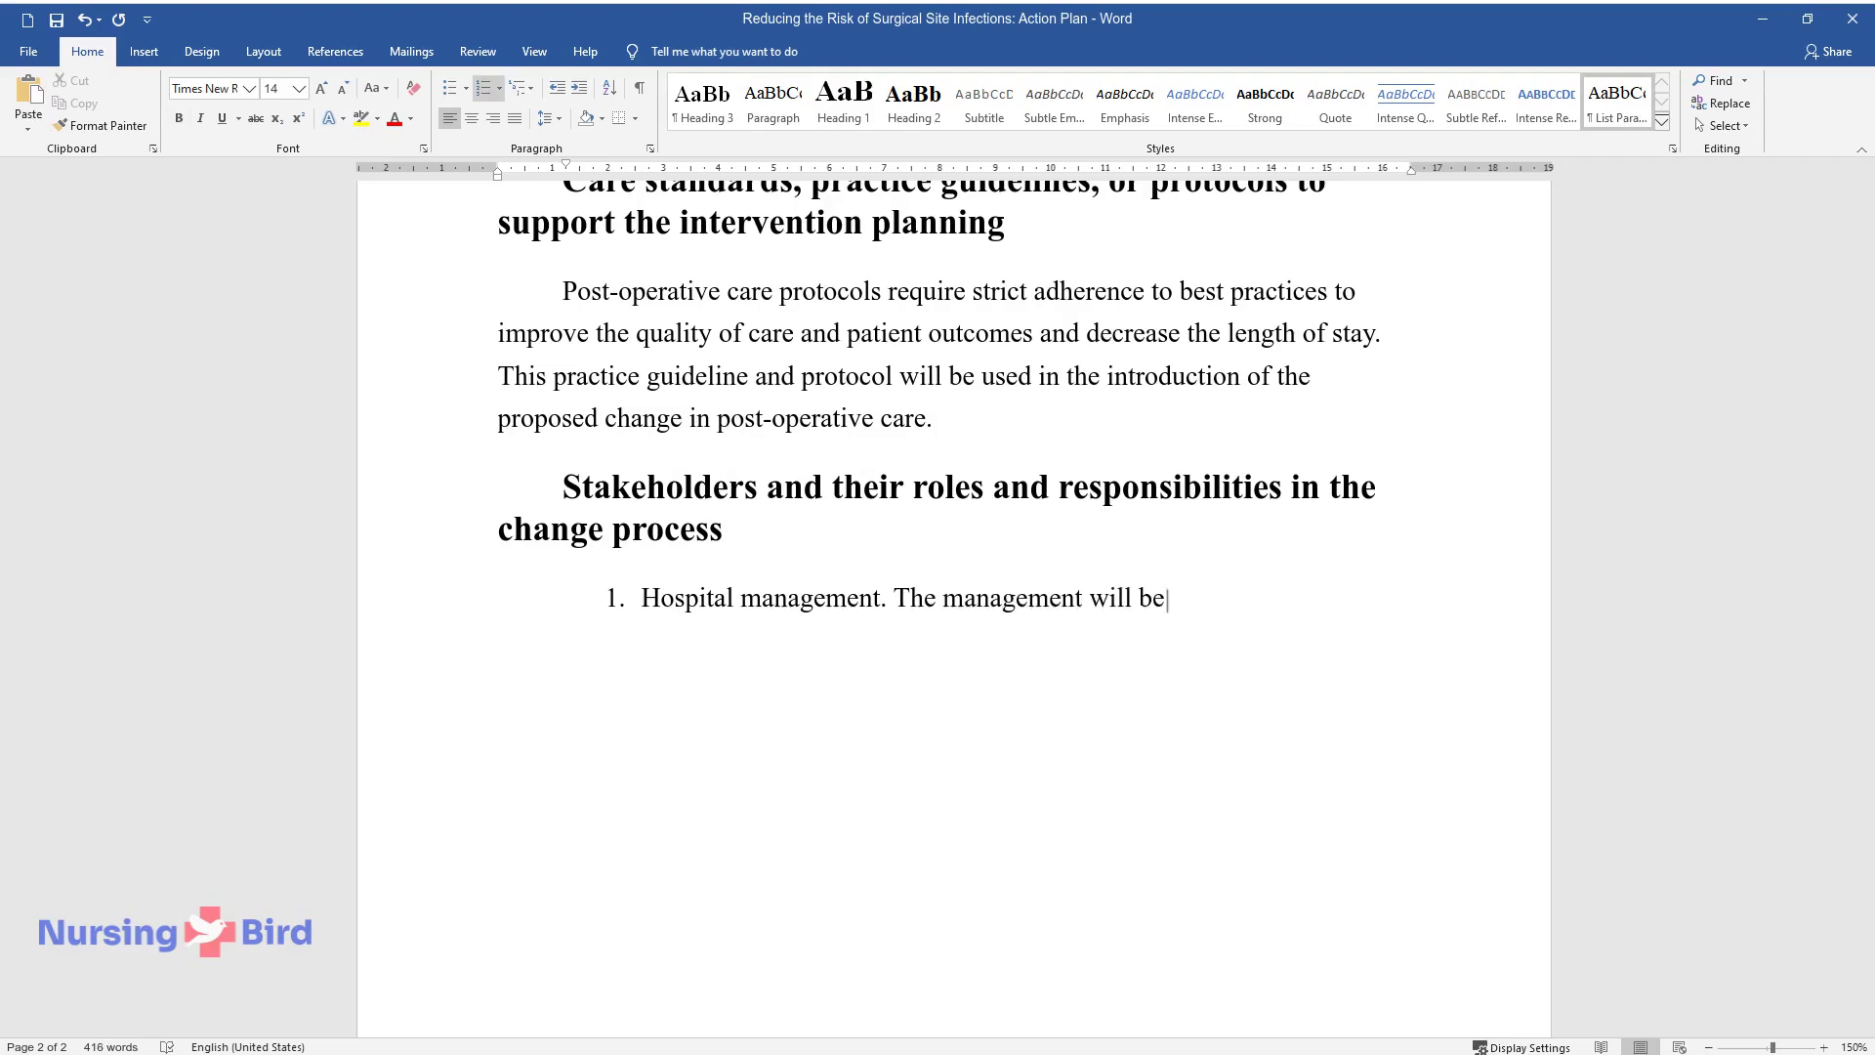
{"action": "type", "text": " used to approve and support the im"}
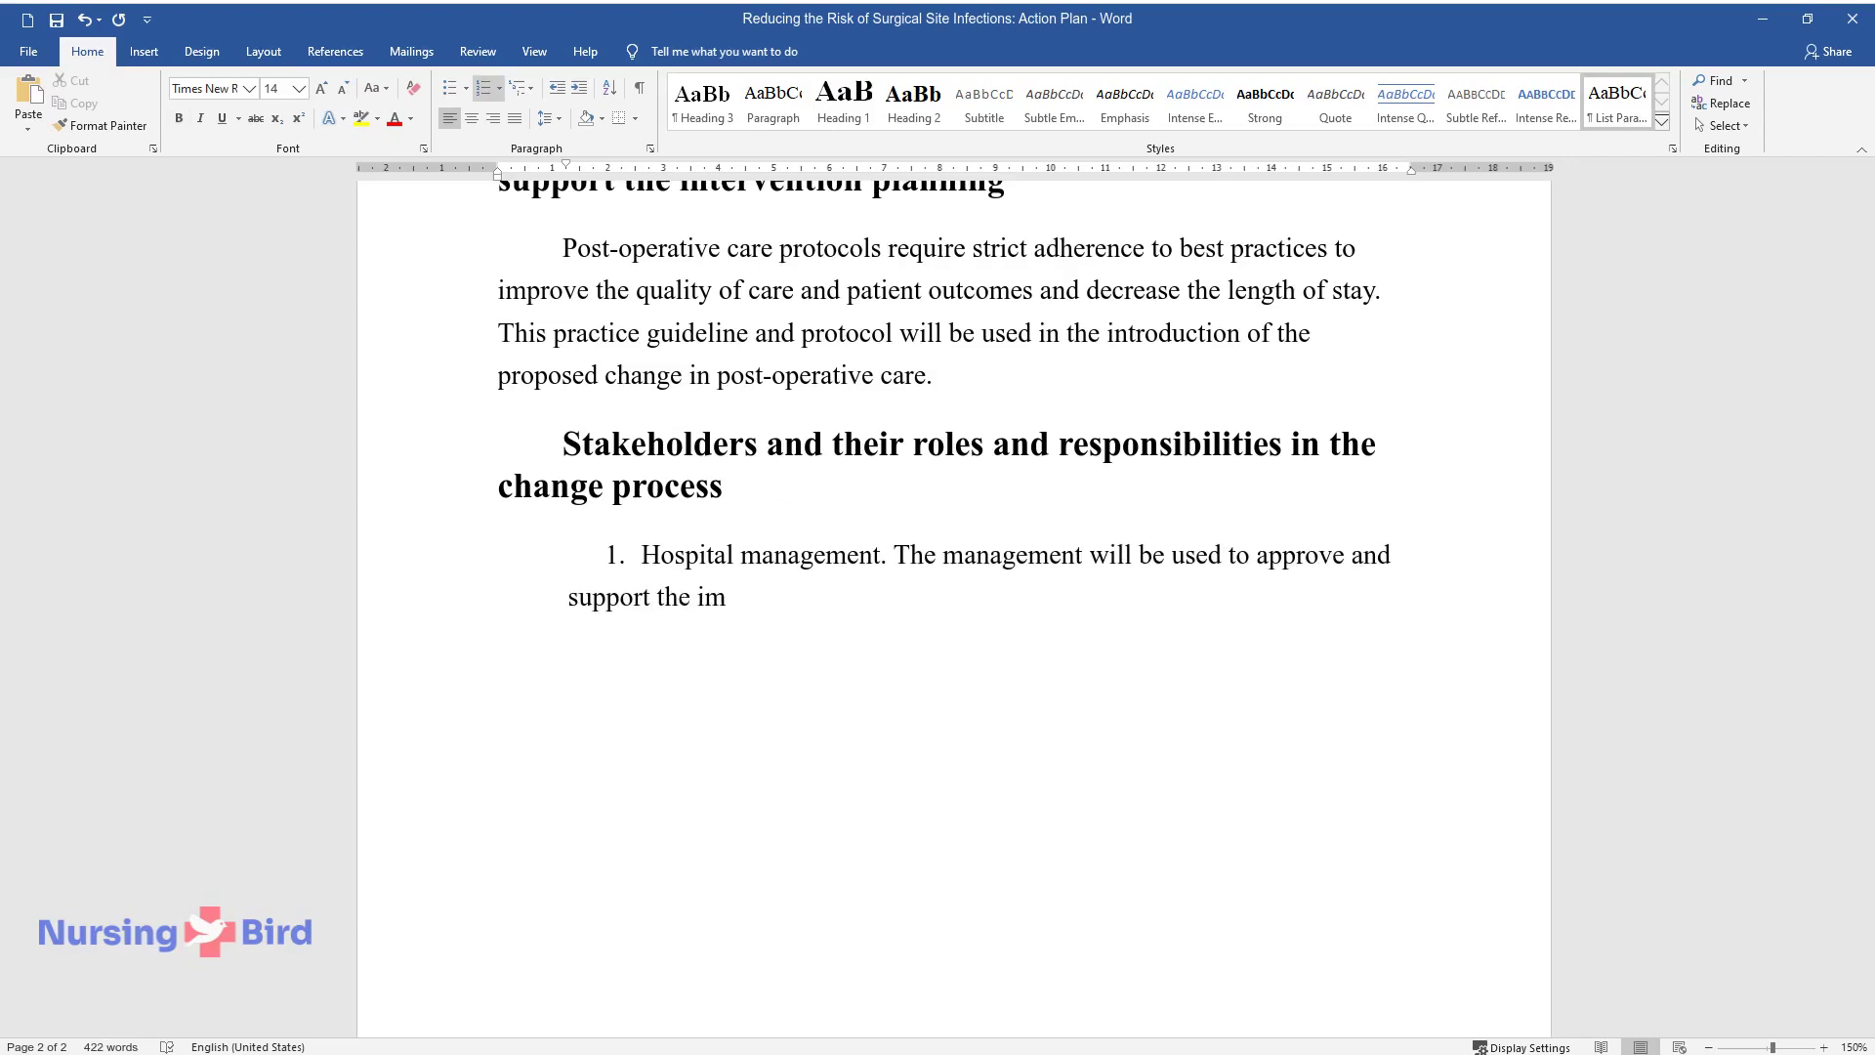
{"action": "type", "text": "plementation of the standardized s"}
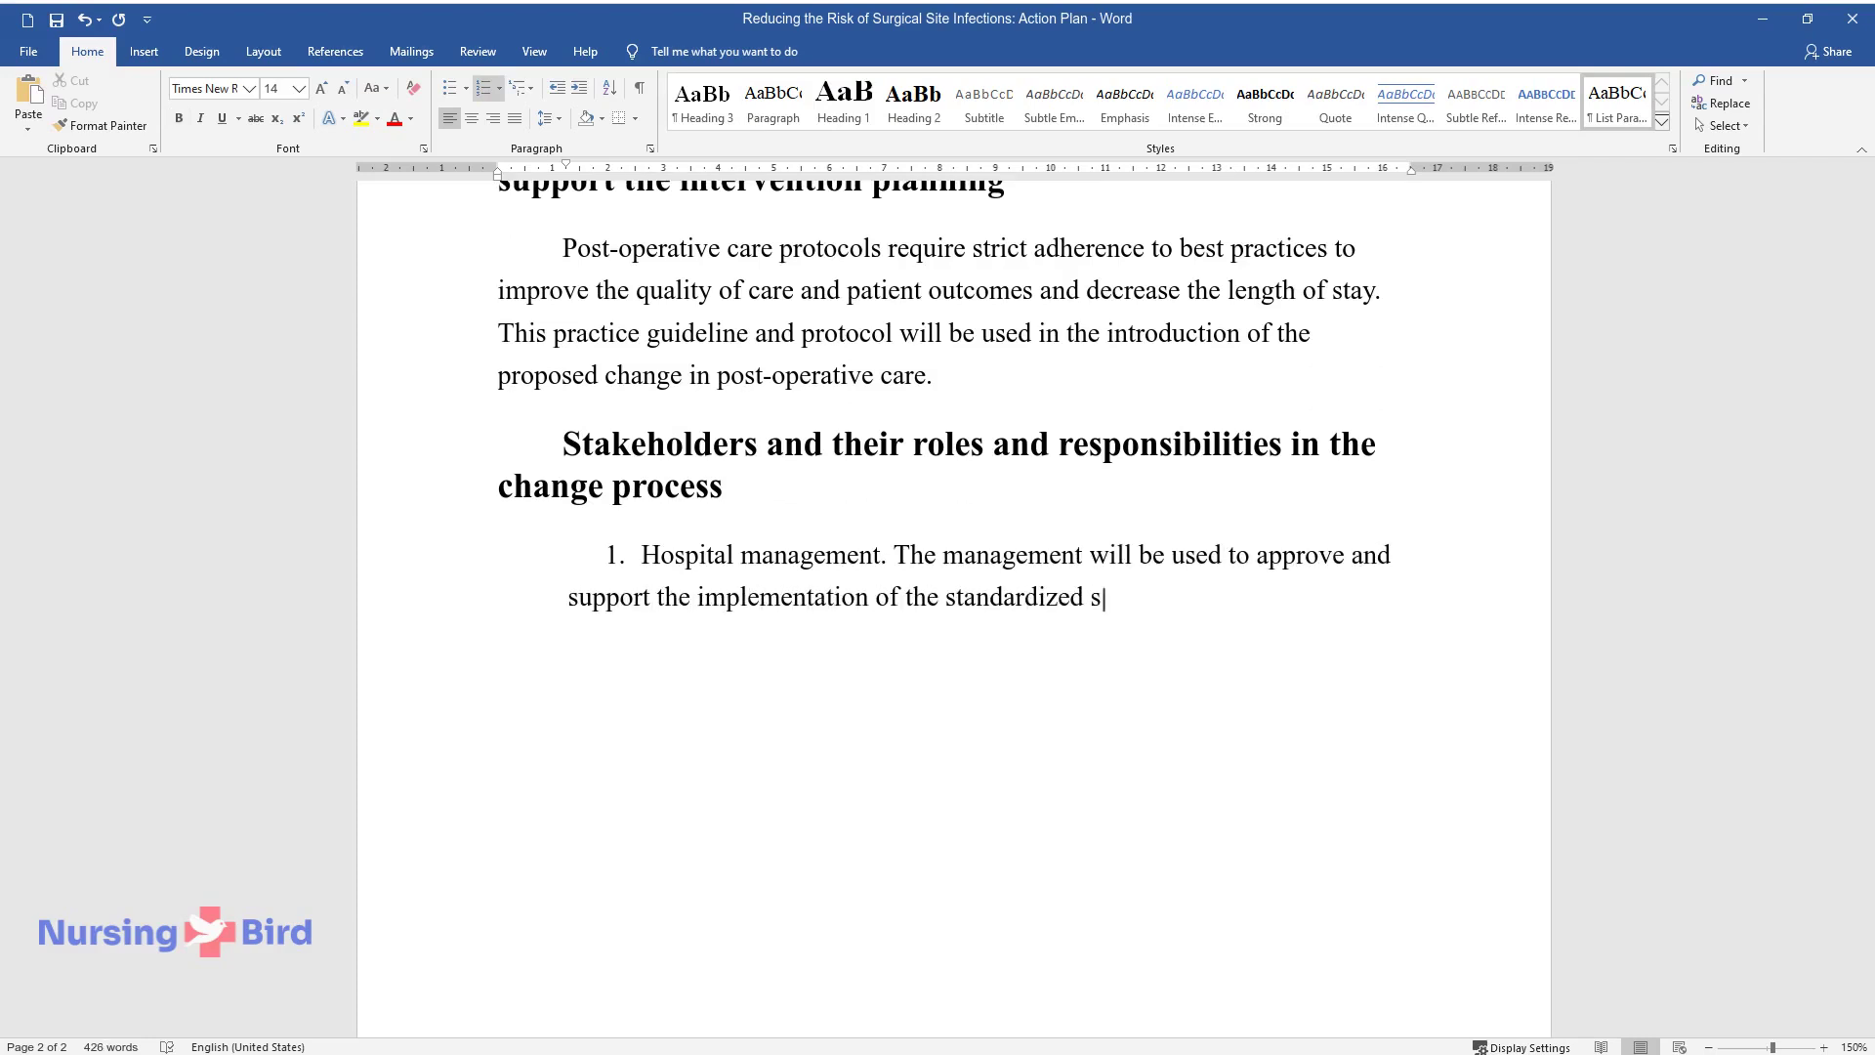
{"action": "type", "text": "epsis bundle in post-operative care"}
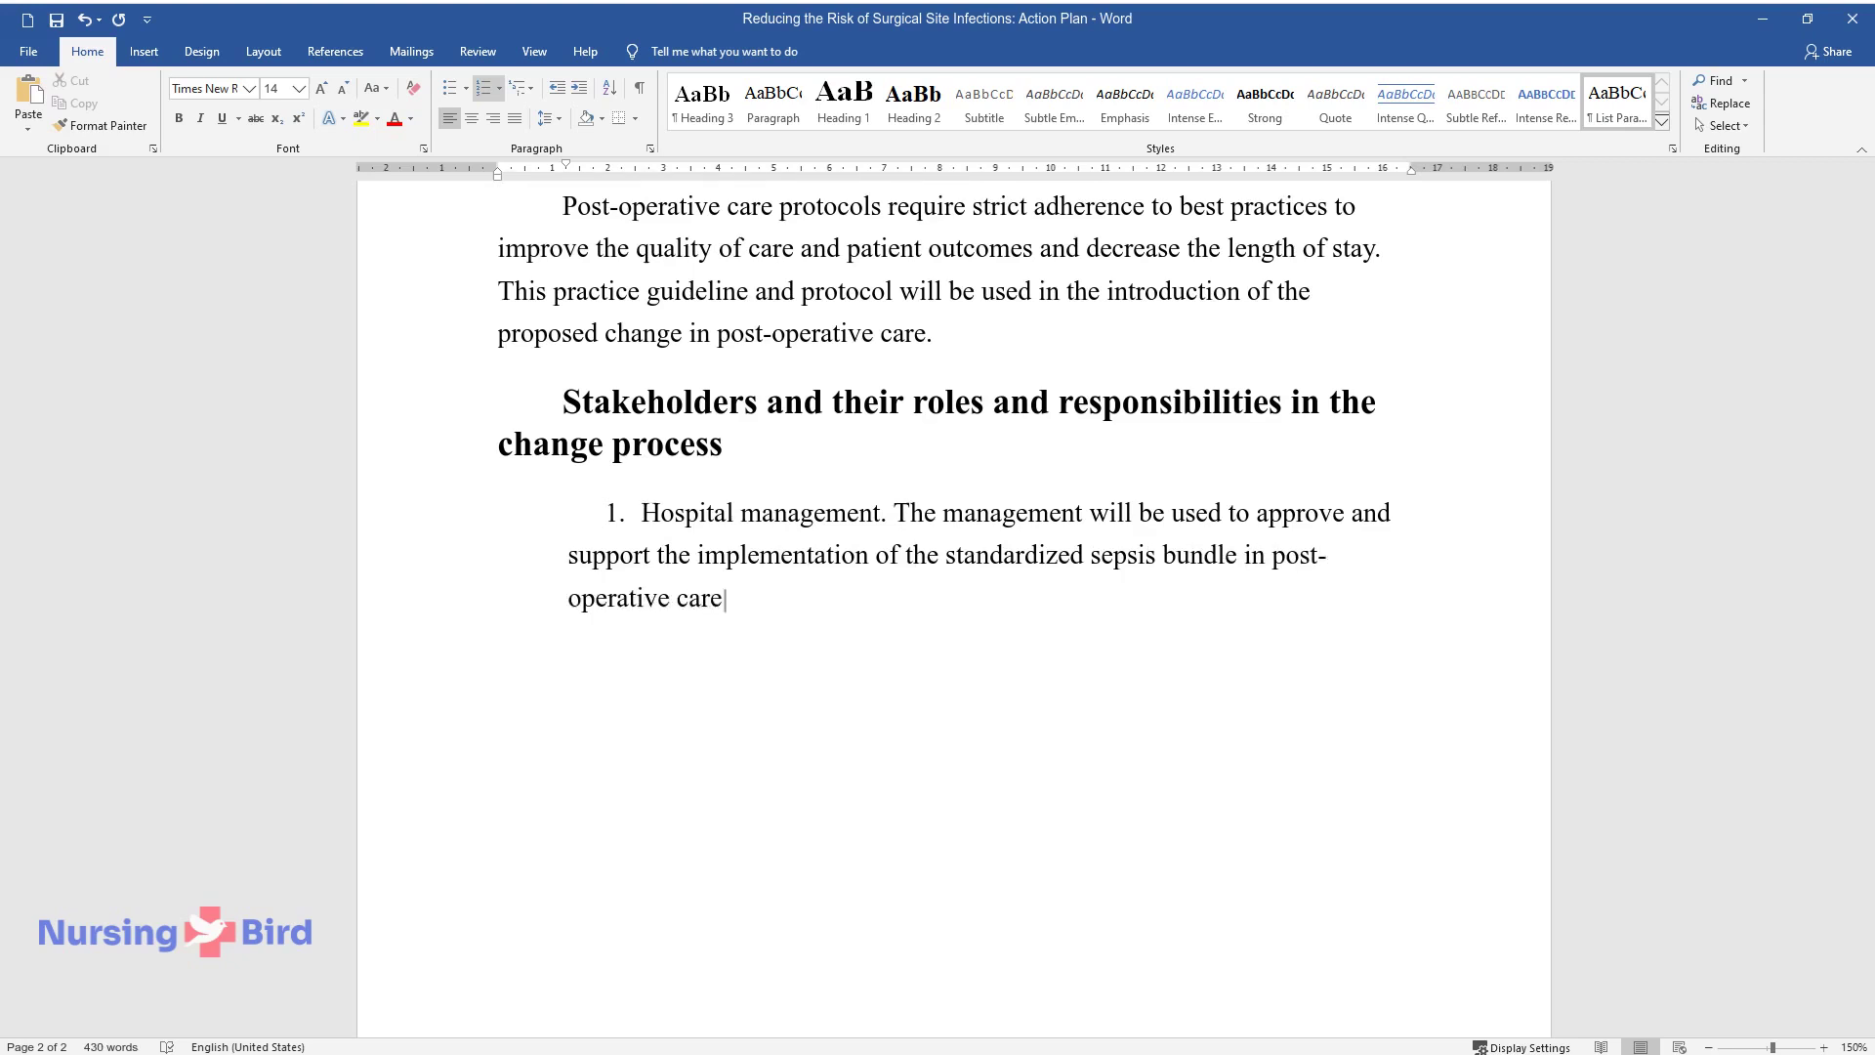
{"action": "type", "text": "."}
Step: Add nurses as the second list item, in direct contact with patients and thus key players in this change process because they will be the implementers
{"action": "key", "text": "Return"}
{"action": "type", "text": "Nurses. Nurses"}
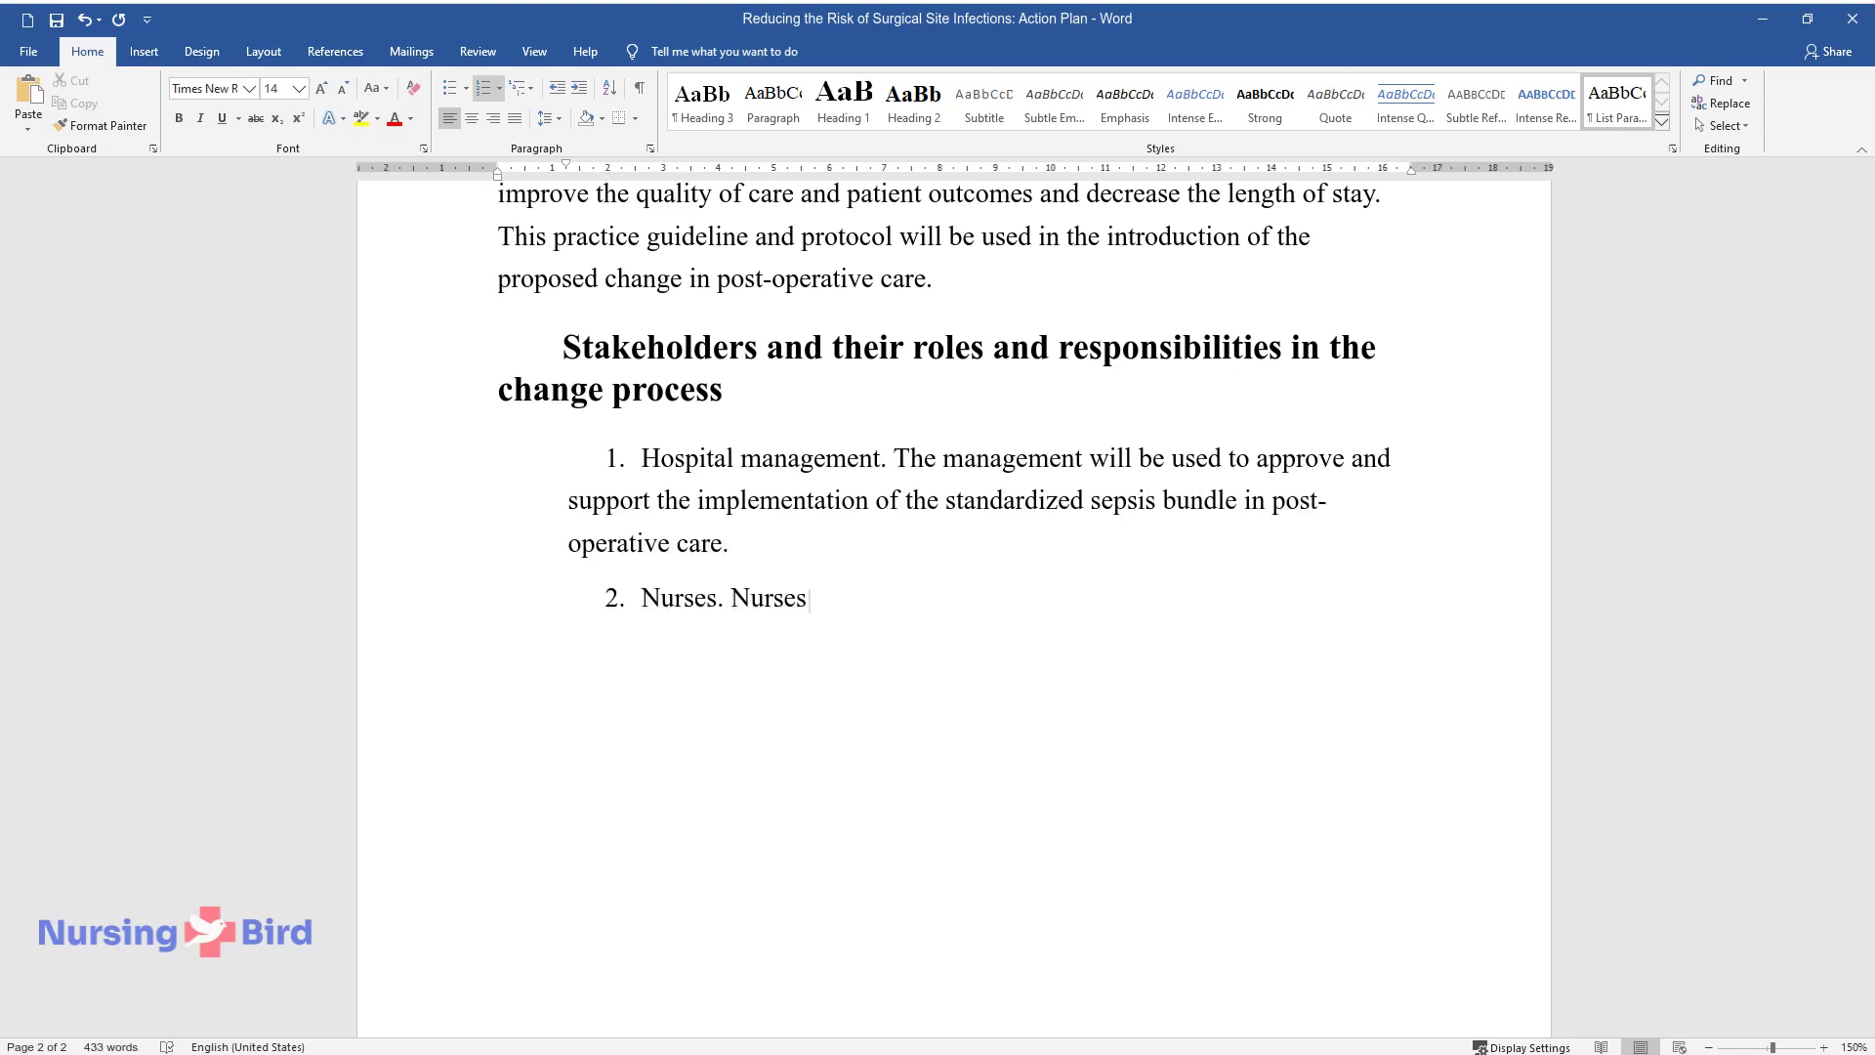
{"action": "type", "text": " are in direct contact with patient"}
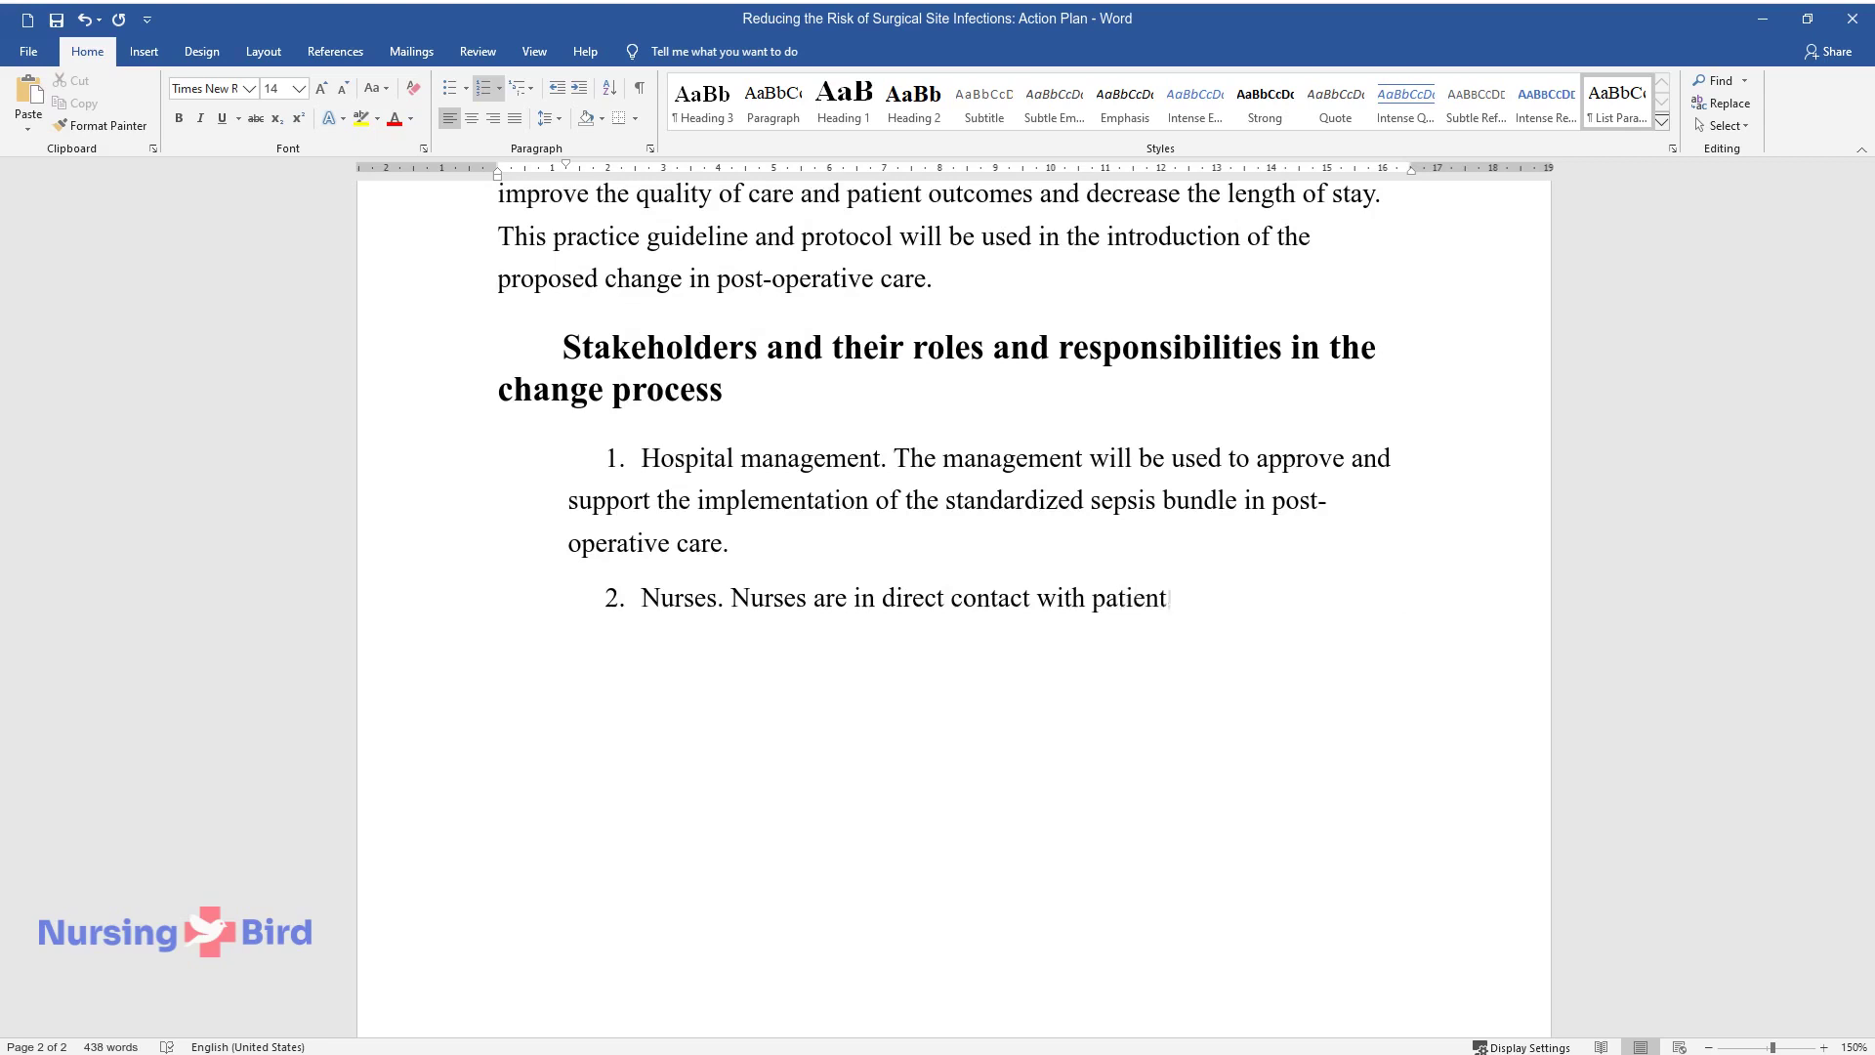
{"action": "type", "text": "s, and thus they will be the key p"}
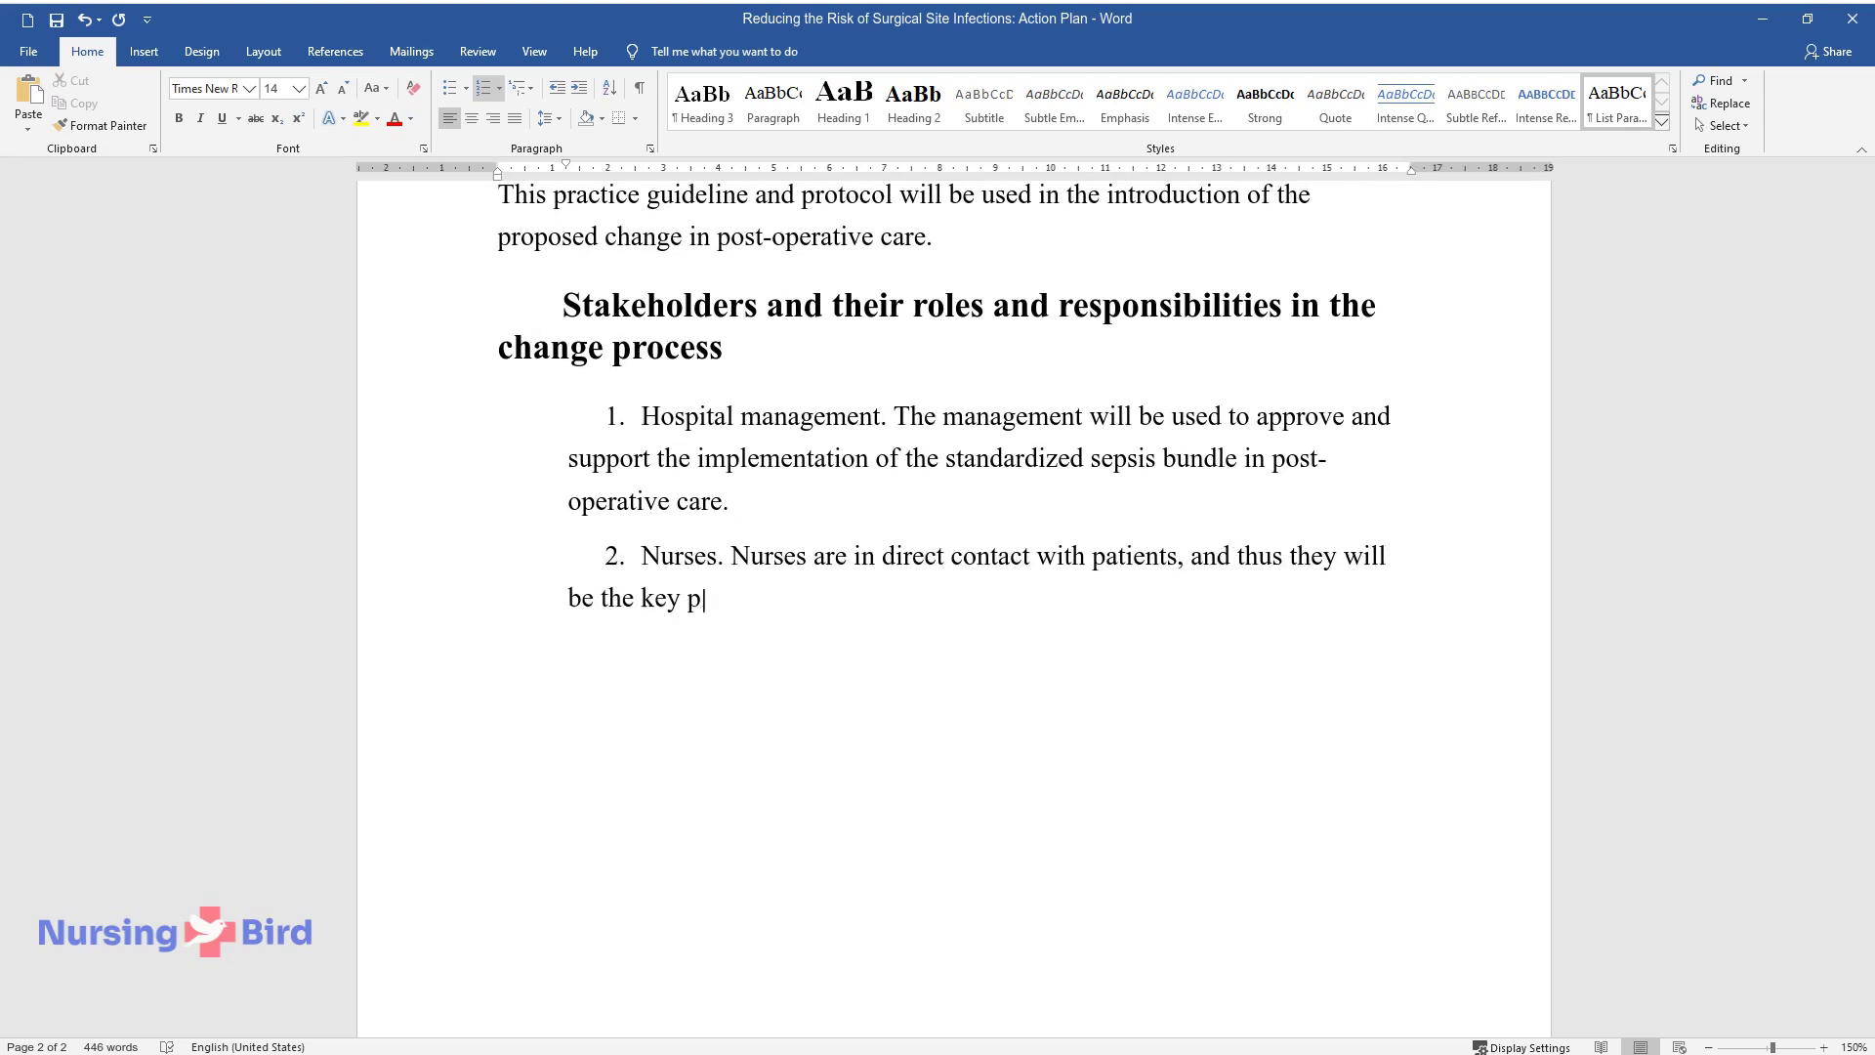
{"action": "type", "text": "layers in this change process becau"}
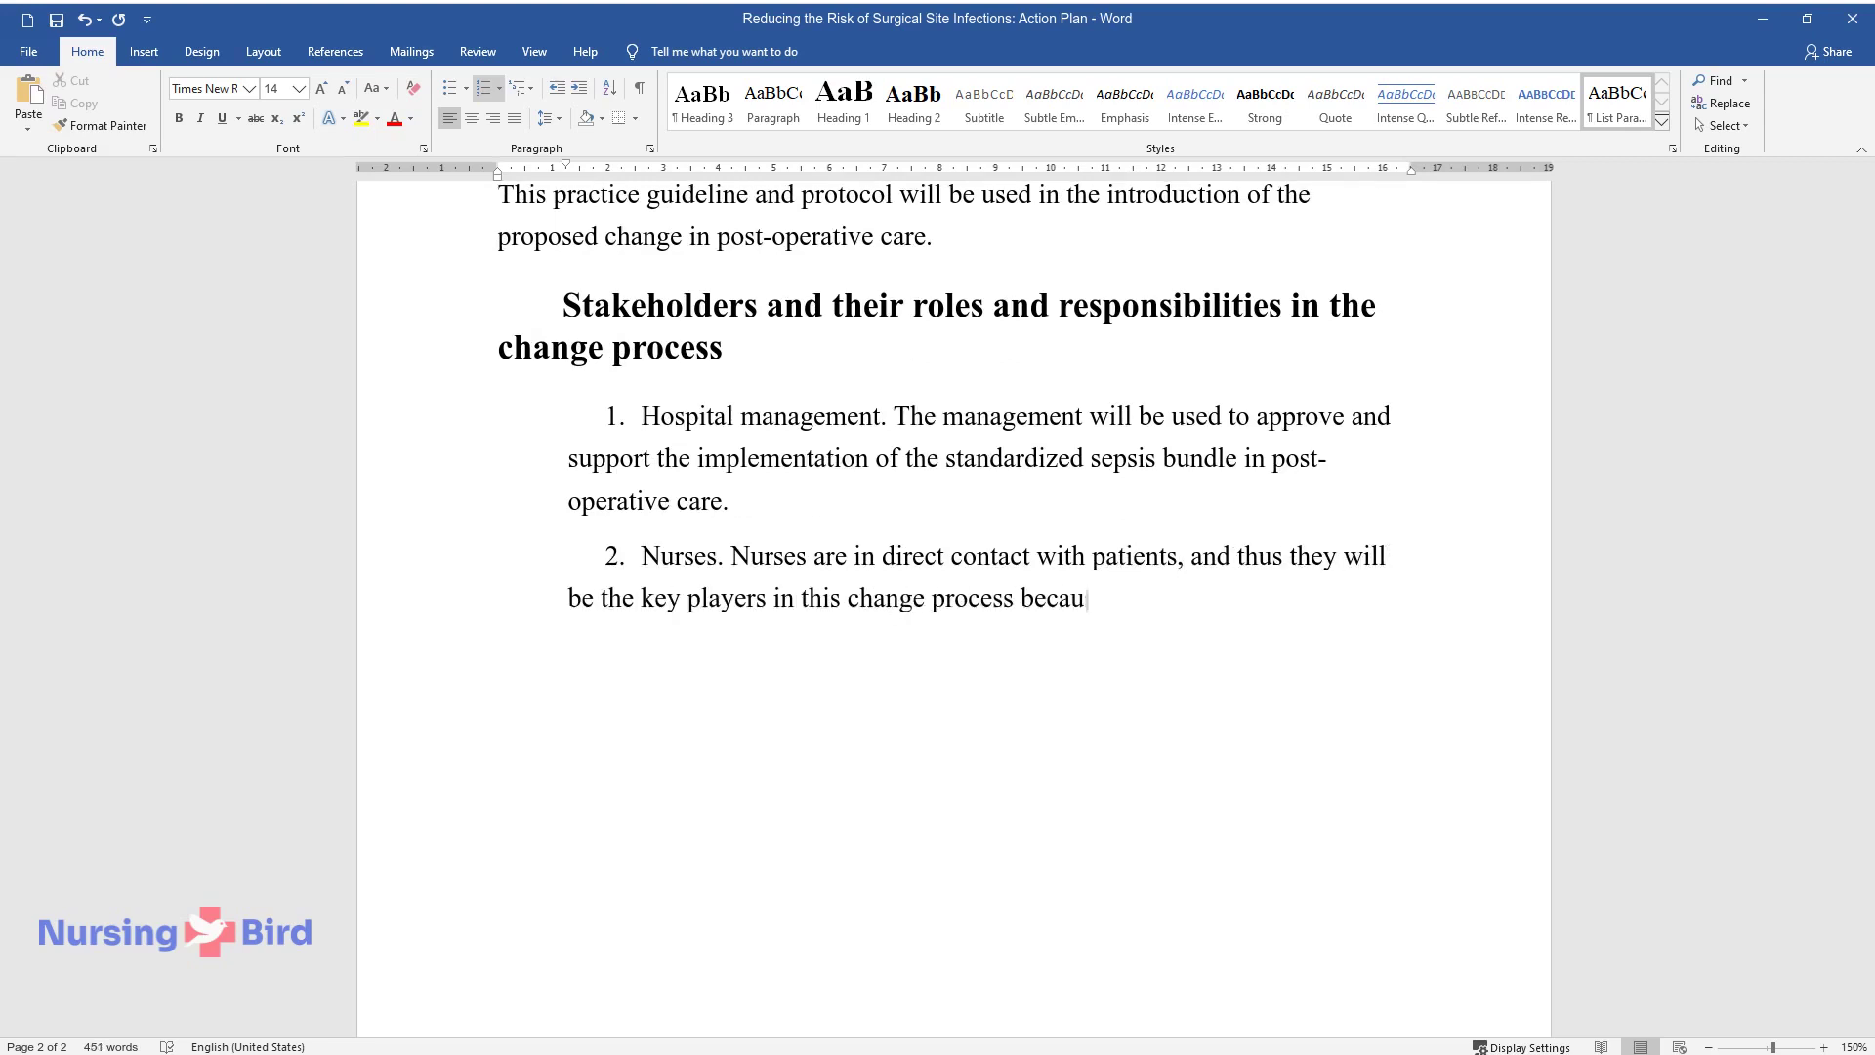
{"action": "type", "text": "se they will be the implementers. "}
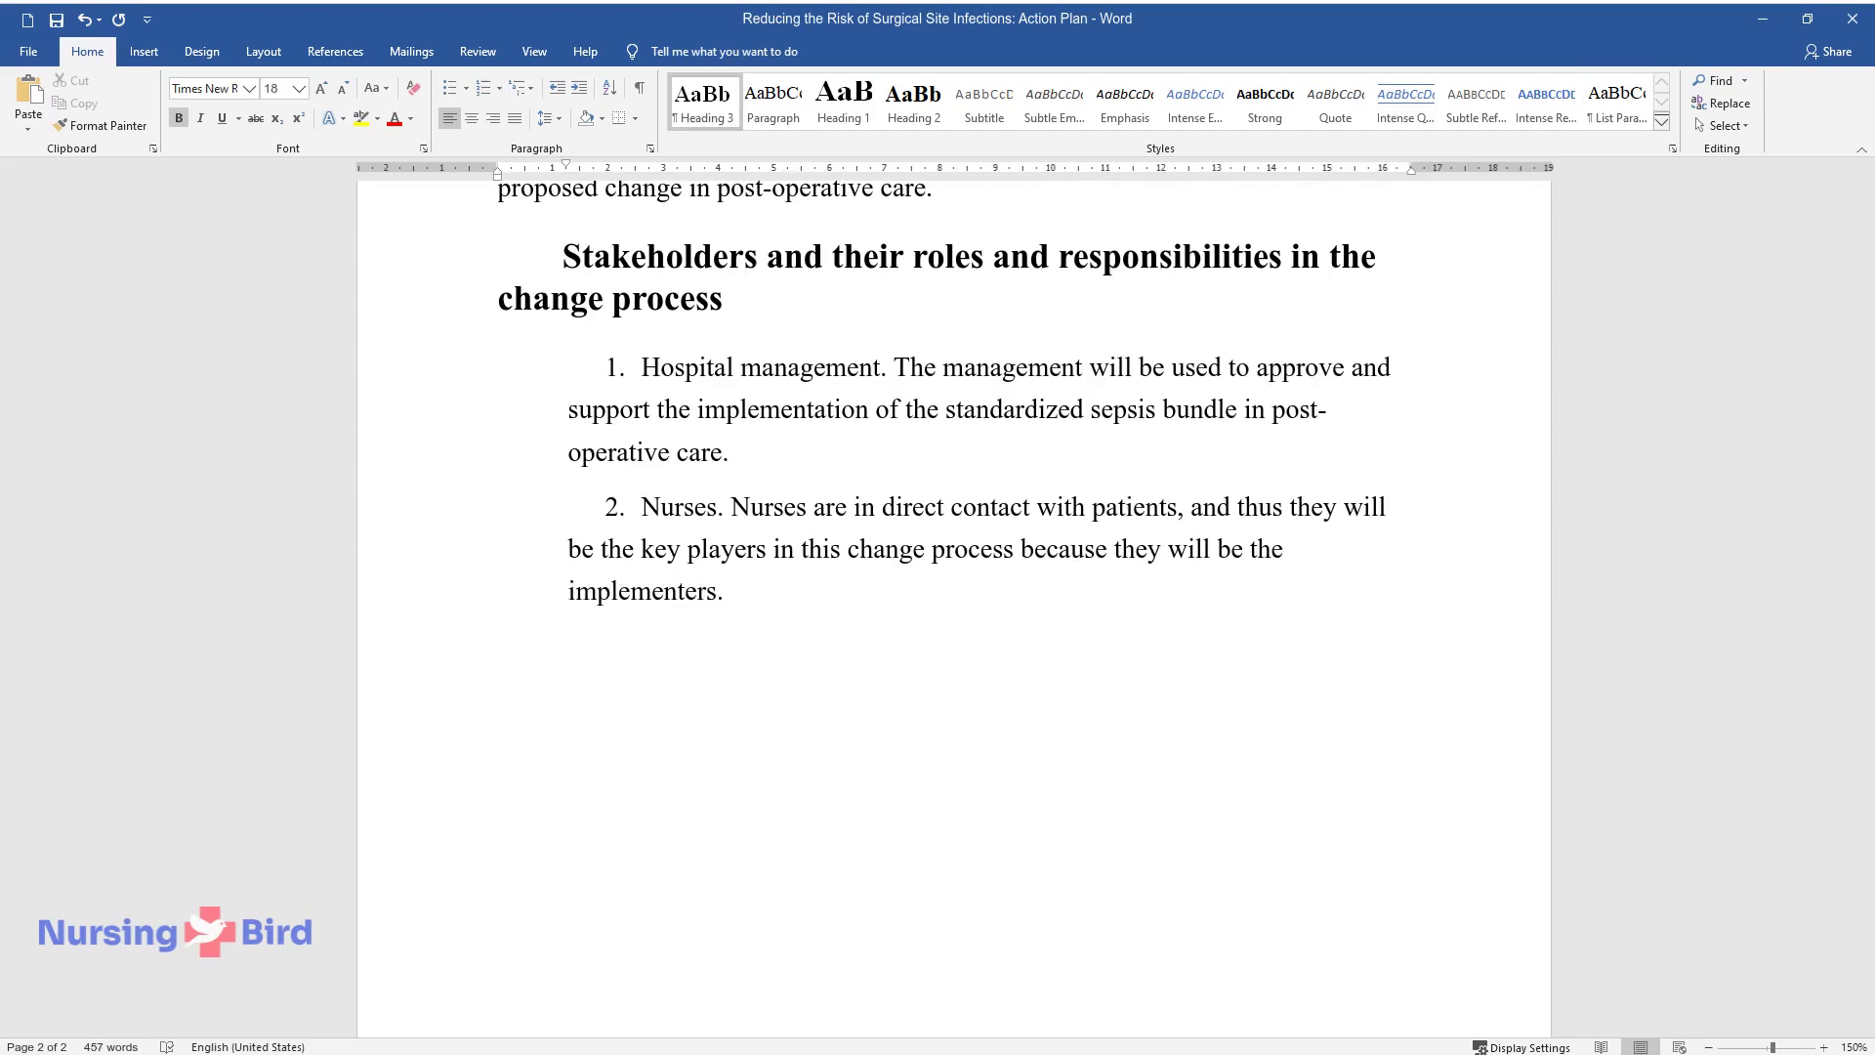
Step: Add the Heading 3 subheading "The nursing role in the change process" after the numbered stakeholder list
{"action": "type", "text": "The nursing ro"}
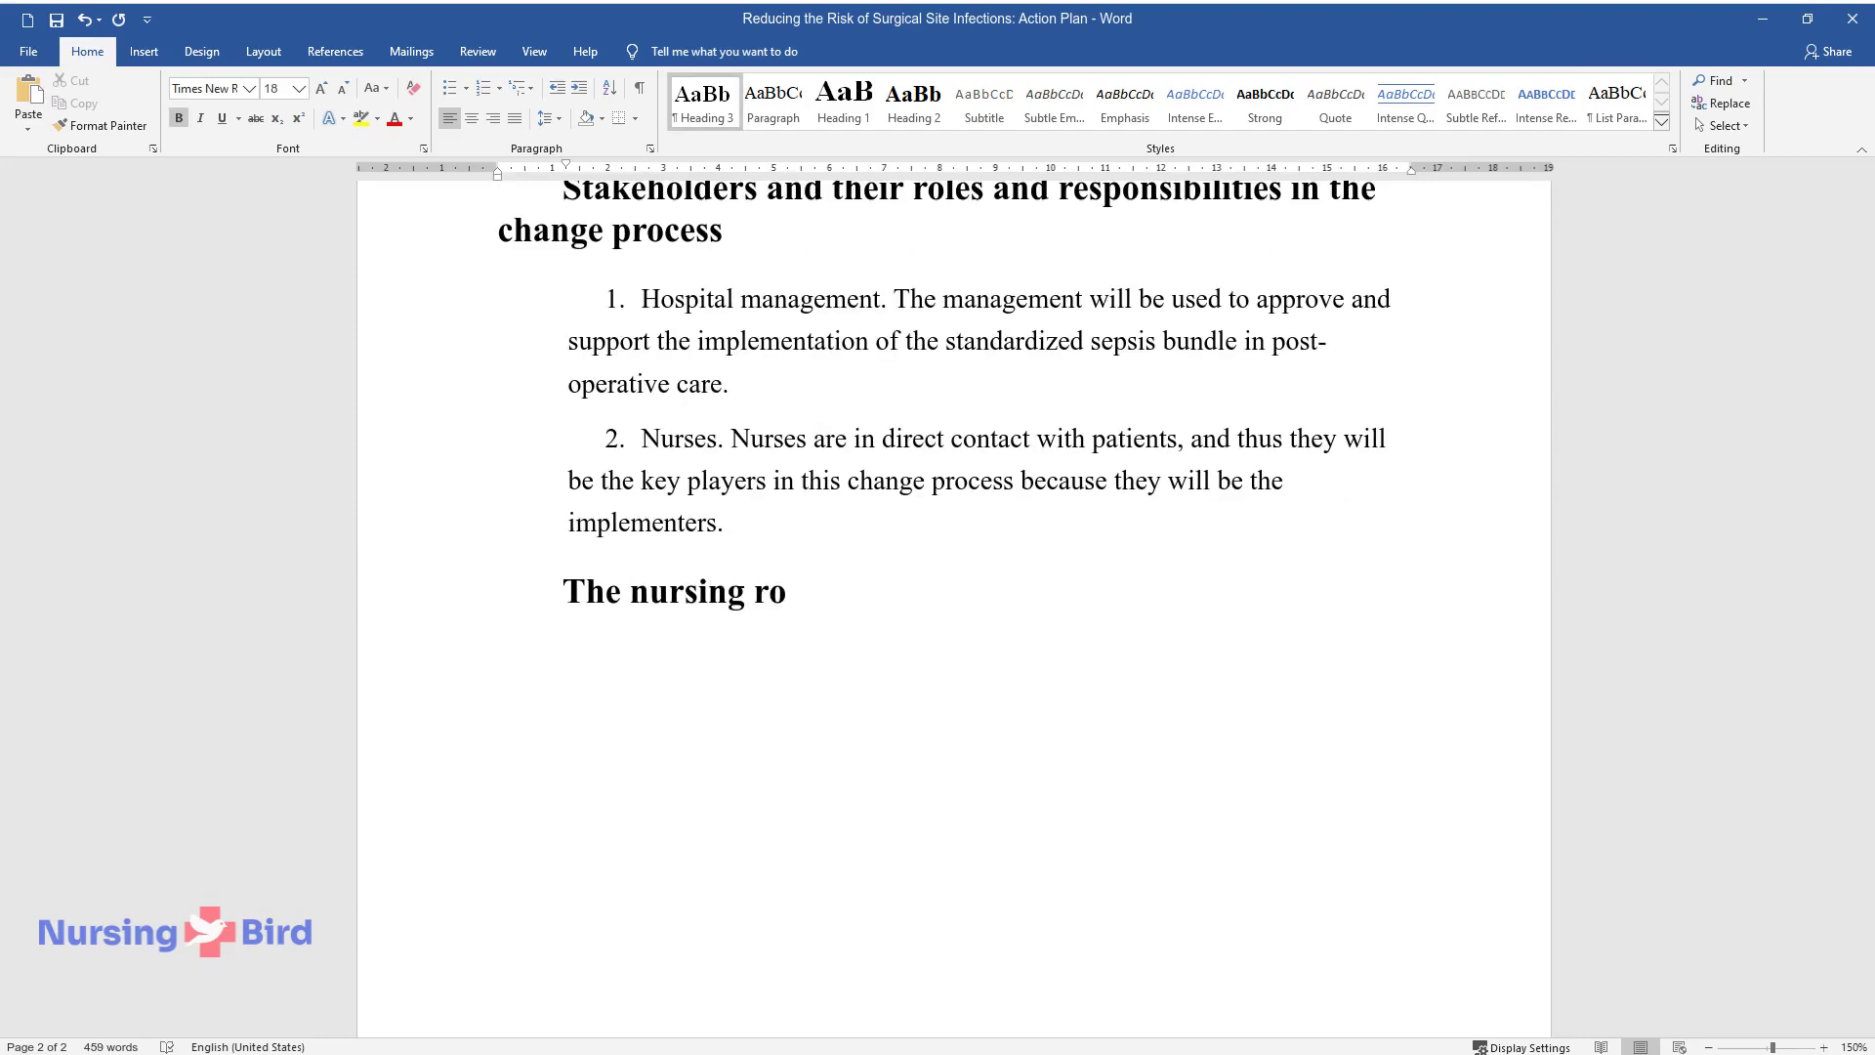
{"action": "type", "text": "le in the change process"}
{"action": "key", "text": "Return"}
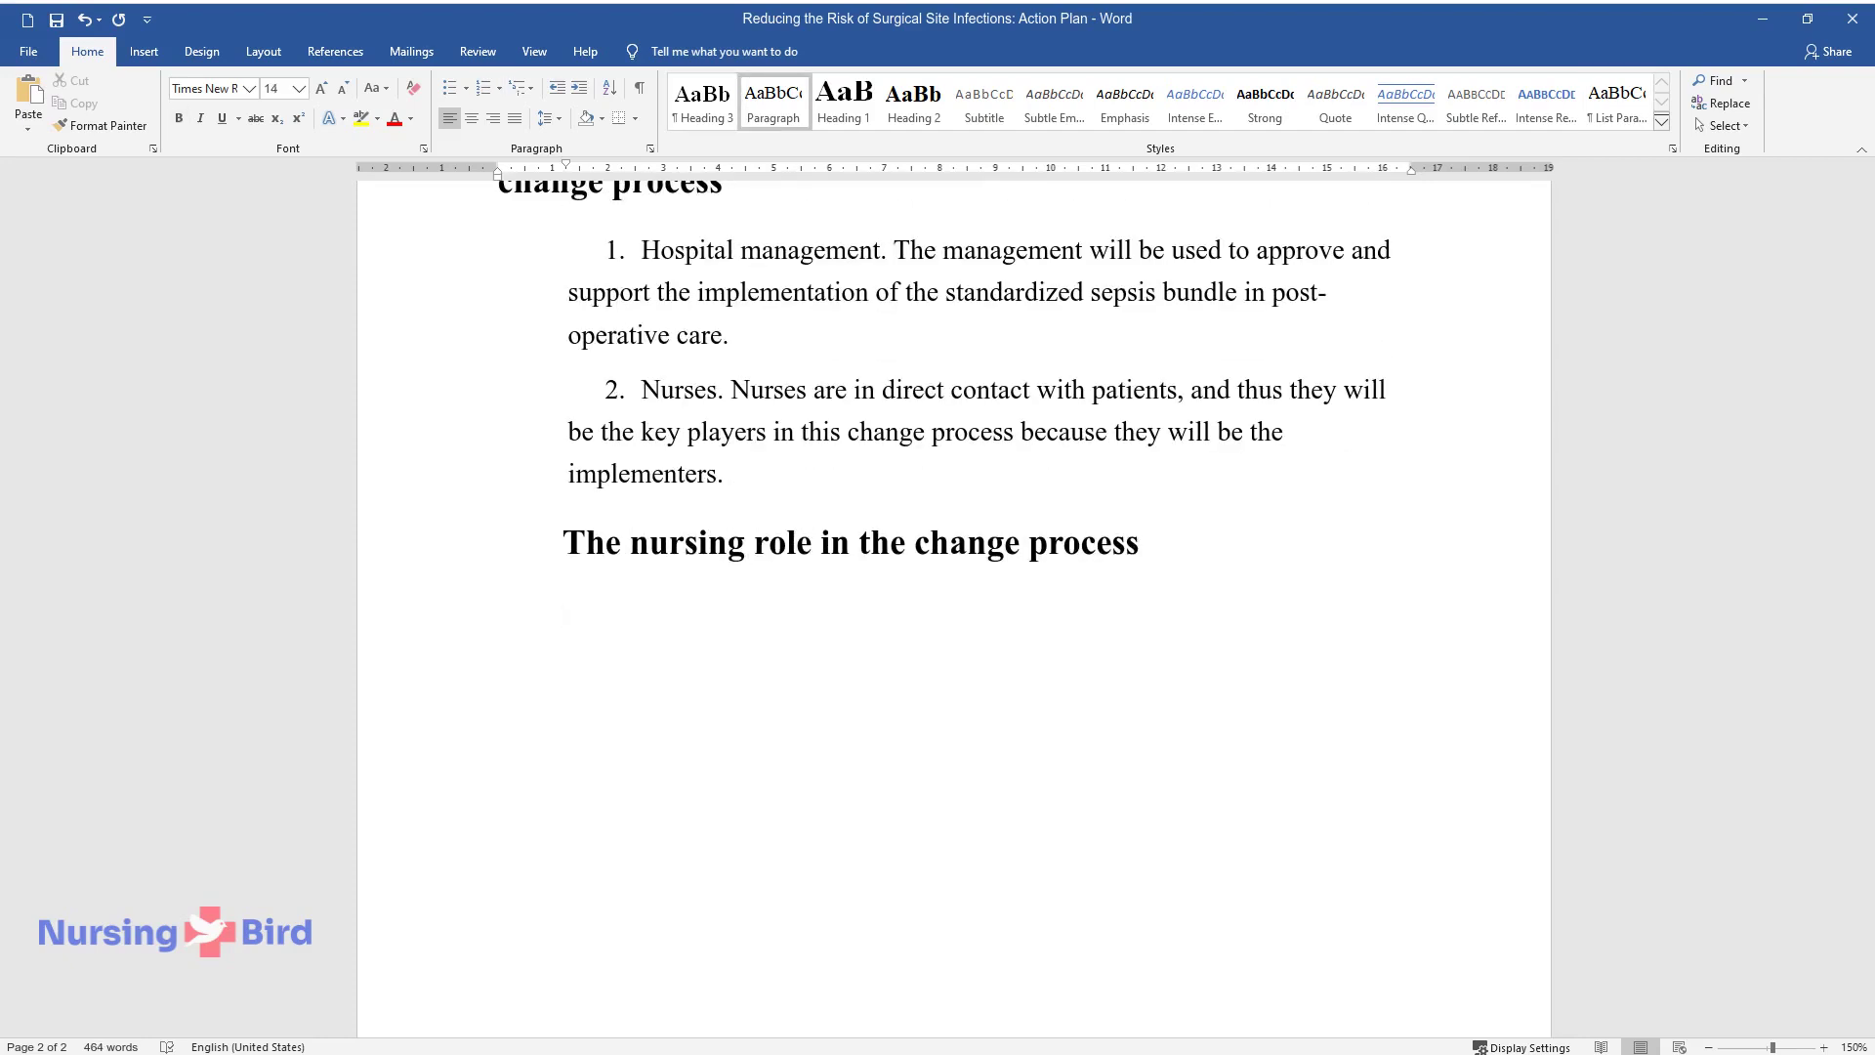
Step: Write a paragraph on my nursing role: driving the process from beginning to completion and, as an advocate, educating colleagues on the need for the proposed intervention plan
{"action": "type", "text": "My nursing role in th"}
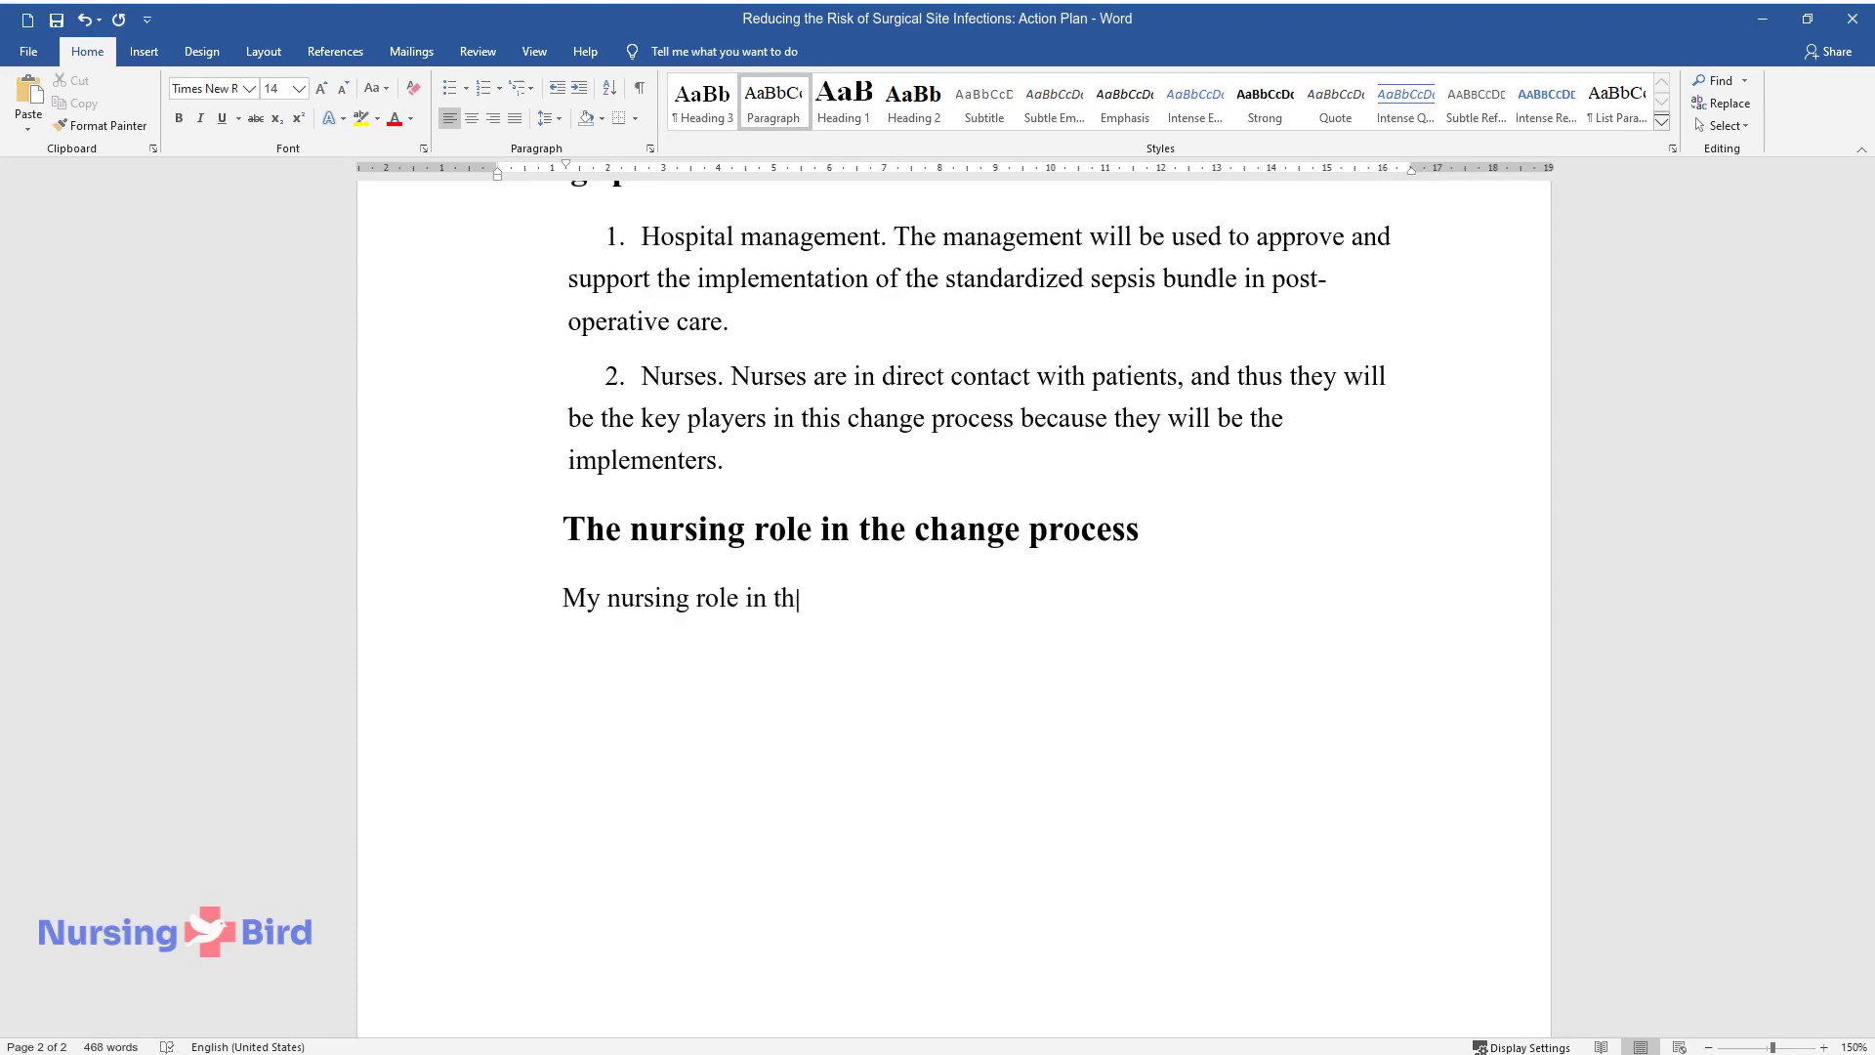
{"action": "type", "text": "e change process is to drive the proc"}
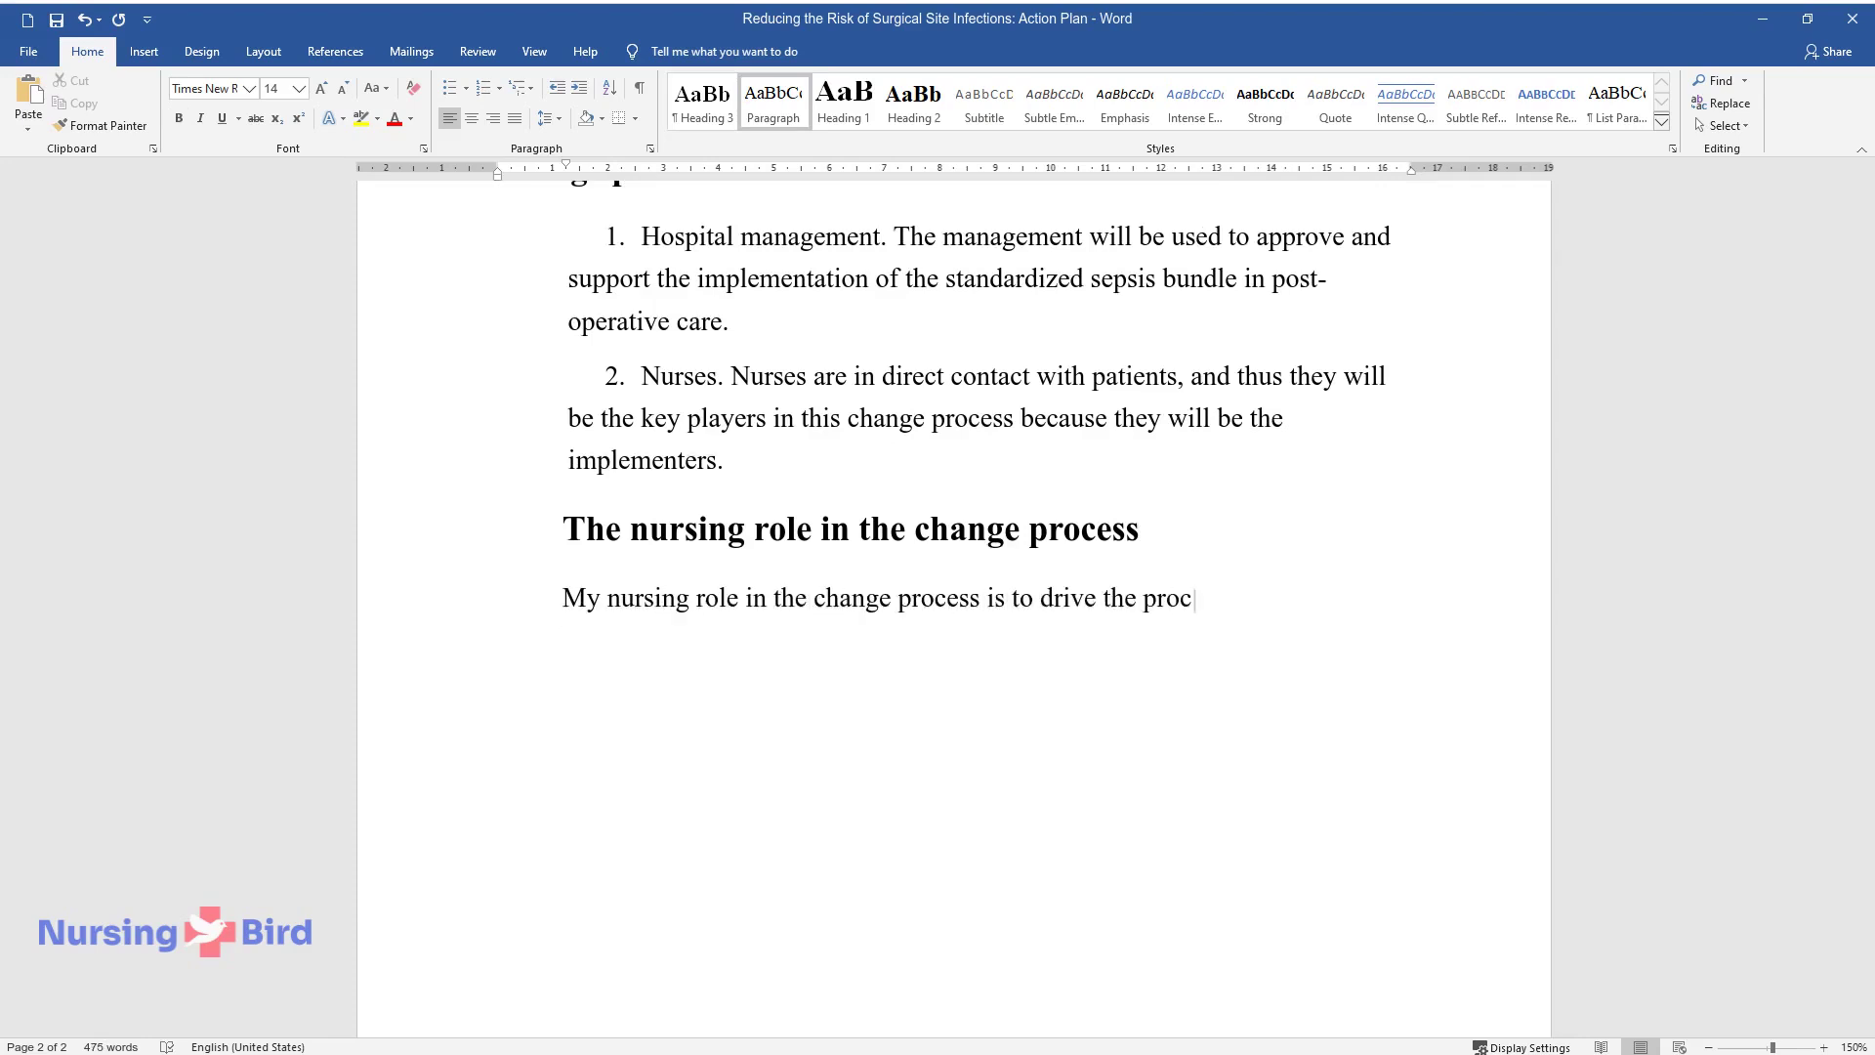
{"action": "type", "text": "ess from the beginning to completion"}
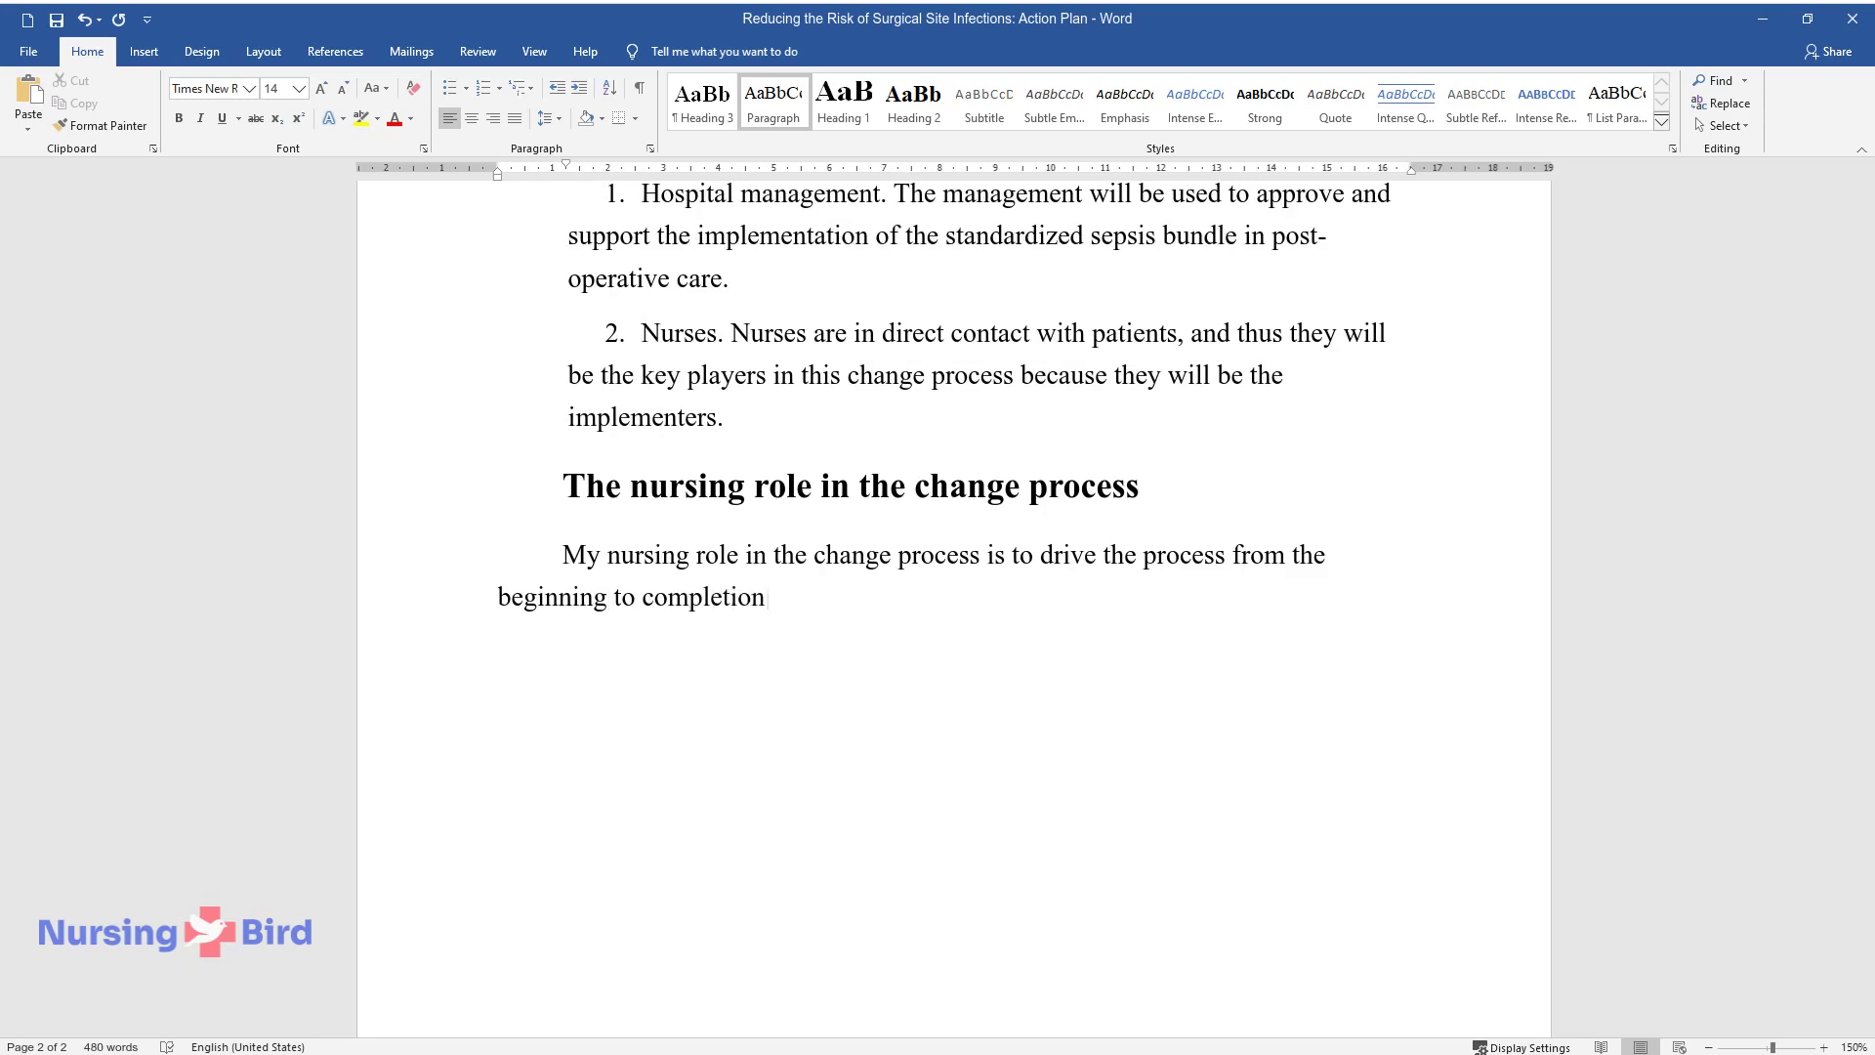
{"action": "type", "text": ". As an advocate, I will educate my c"}
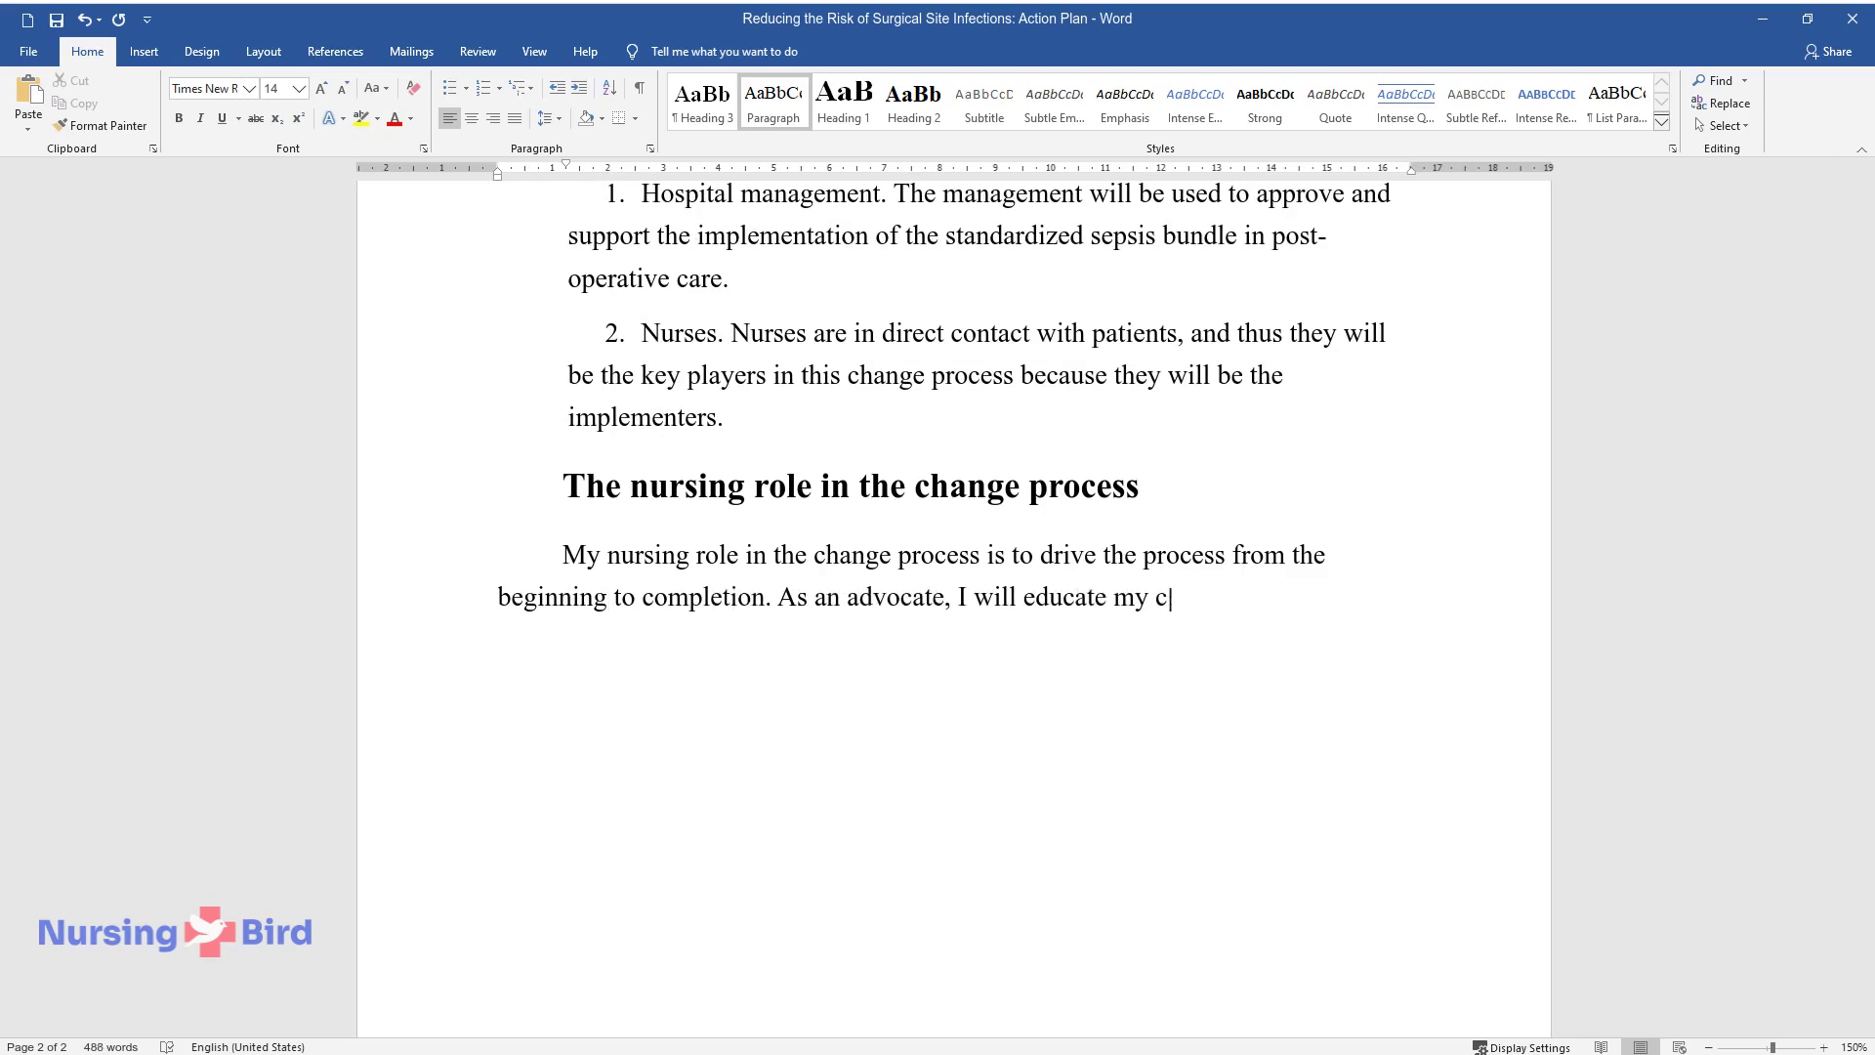
{"action": "type", "text": "olleagues on the need for using the "}
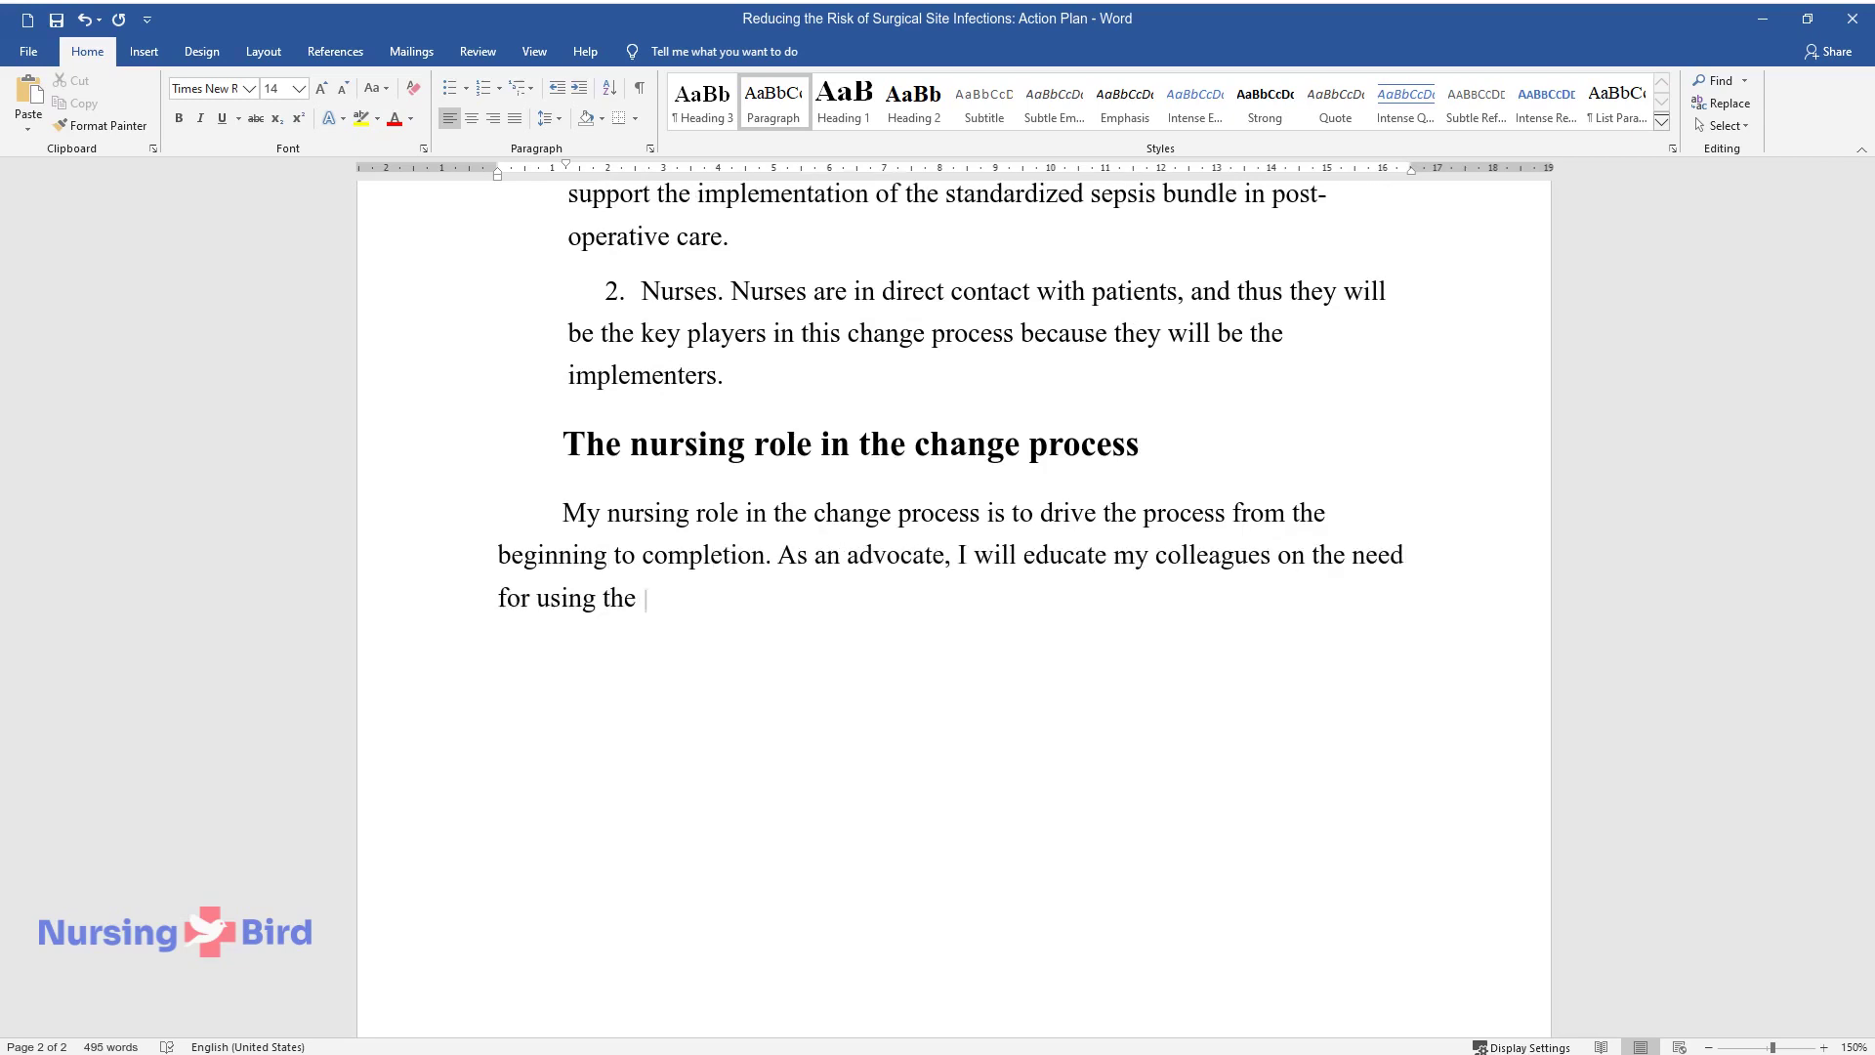
{"action": "type", "text": "proposed intervention plan."}
{"action": "key", "text": "Return"}
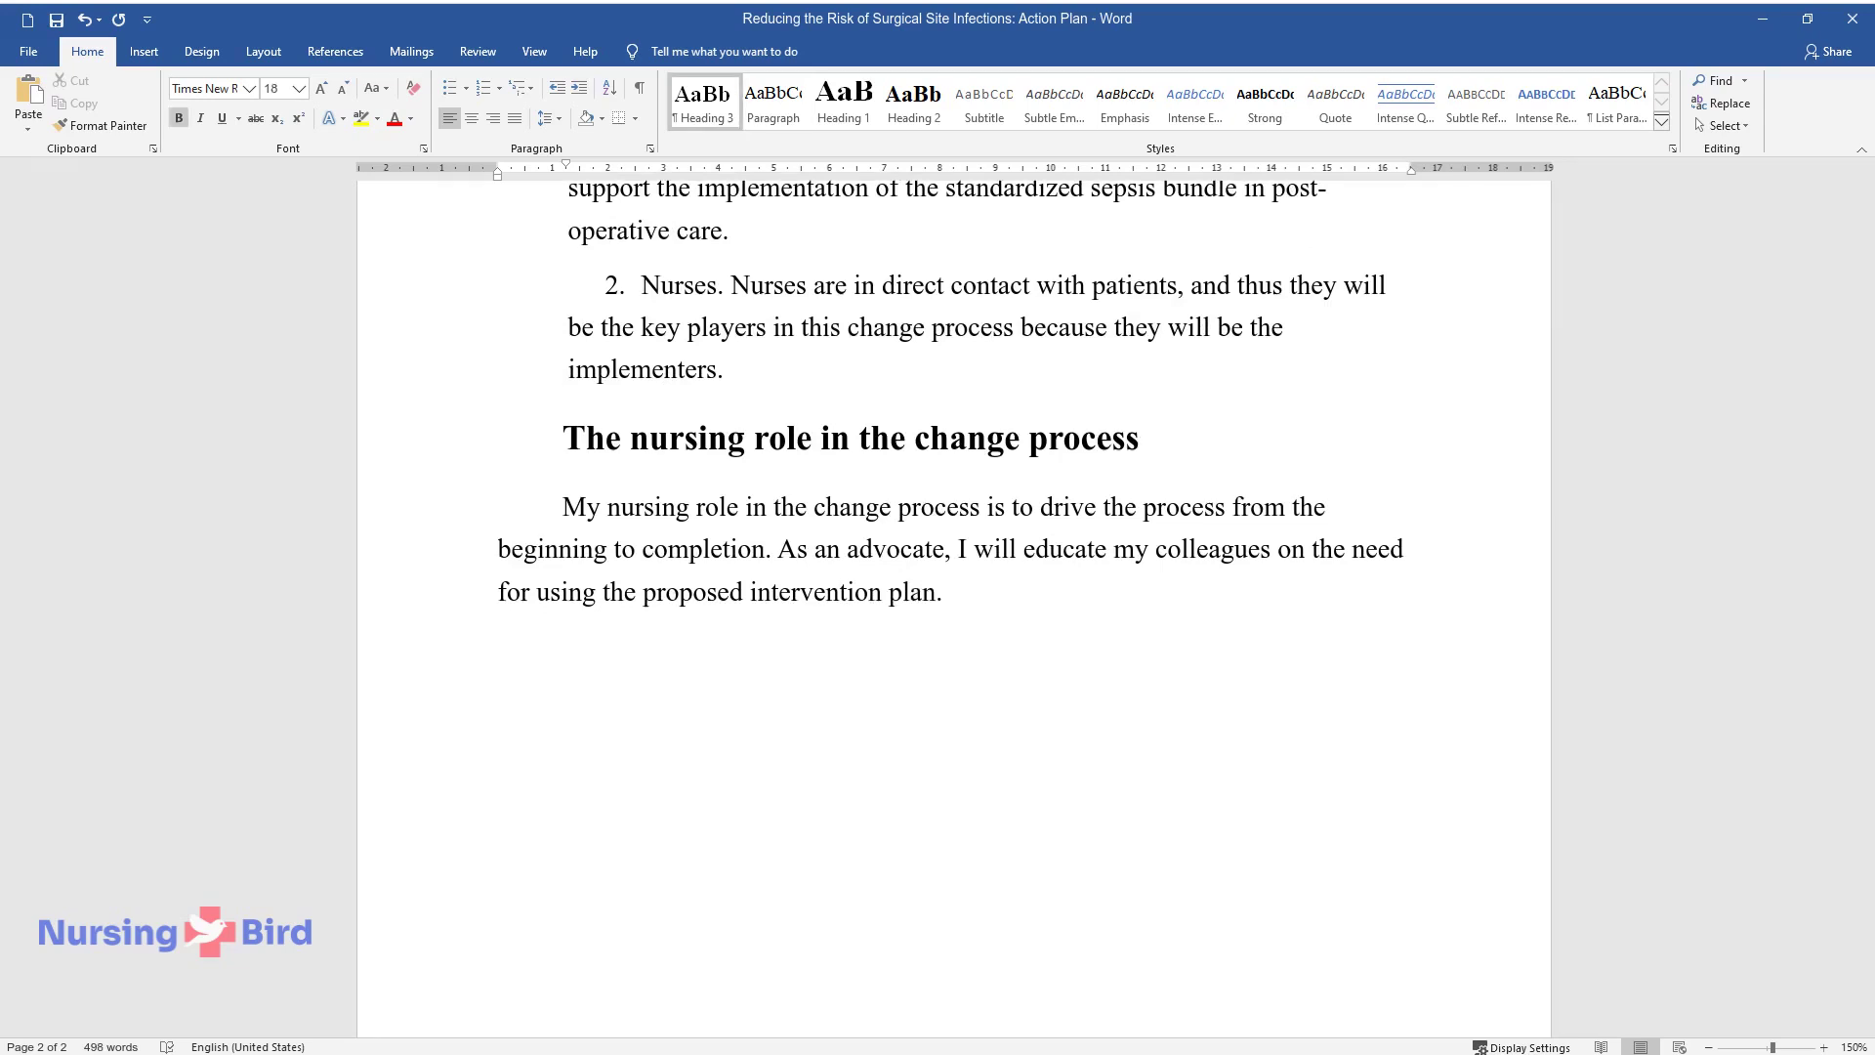
Step: Add the Heading 3 subheading "Stakeholders by position titles" after the nursing role paragraph
{"action": "type", "text": "Stakeholders by p"}
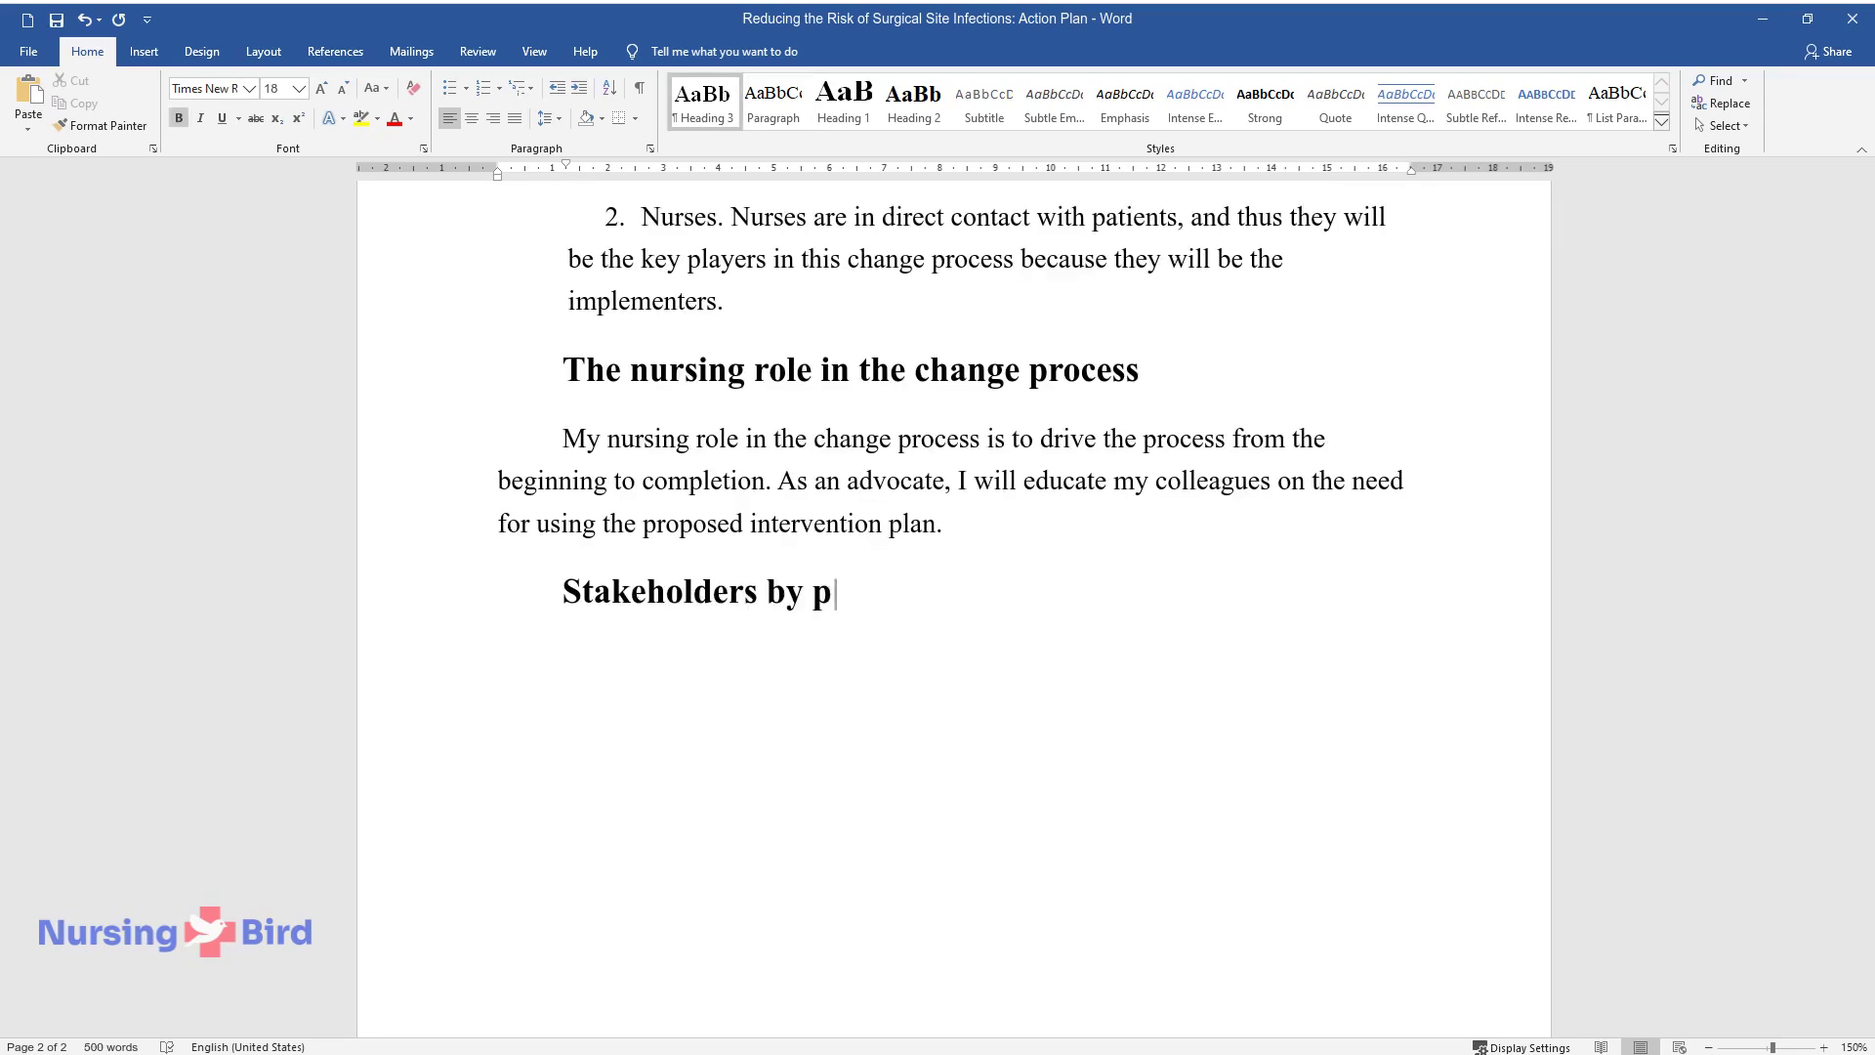
{"action": "type", "text": "osition titles"}
{"action": "key", "text": "Return"}
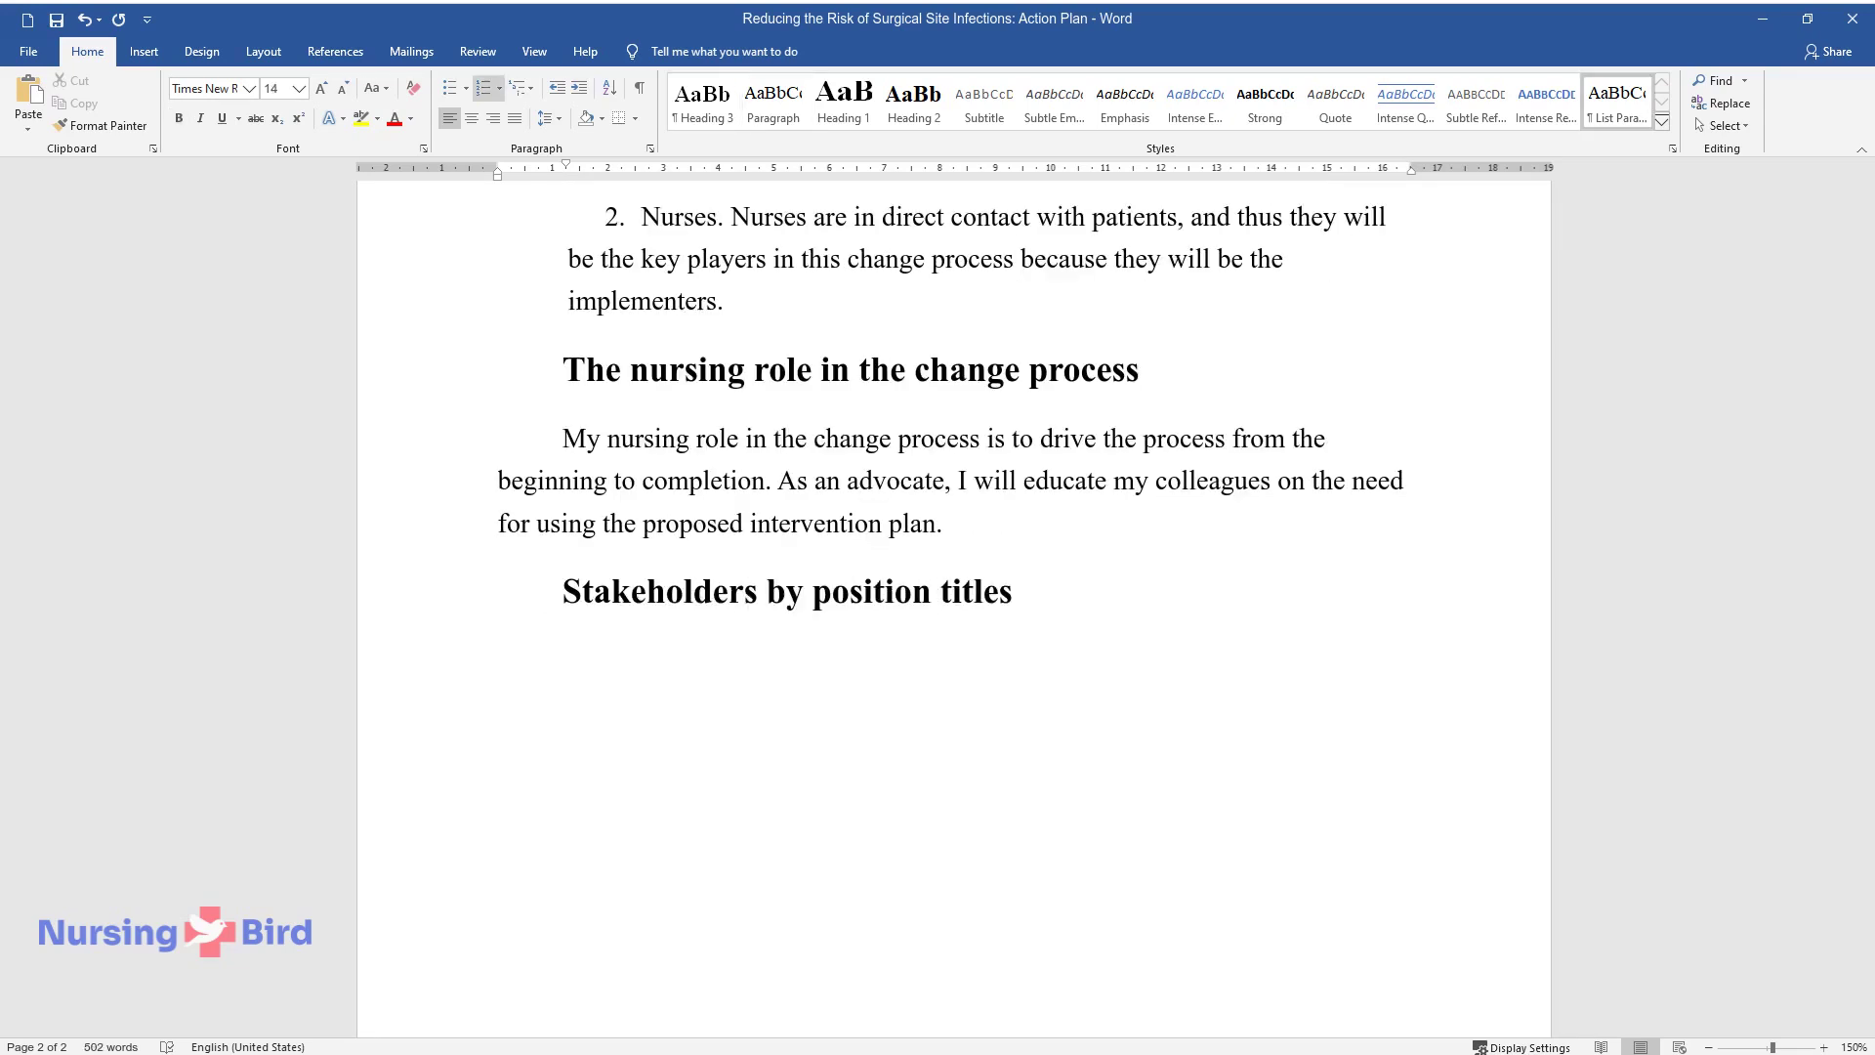
Step: Start a numbered list with the Nurse Manager, who will be in charge of supervising the implementation of the change process
{"action": "type", "text": "Nurse Manager. The nurse mana"}
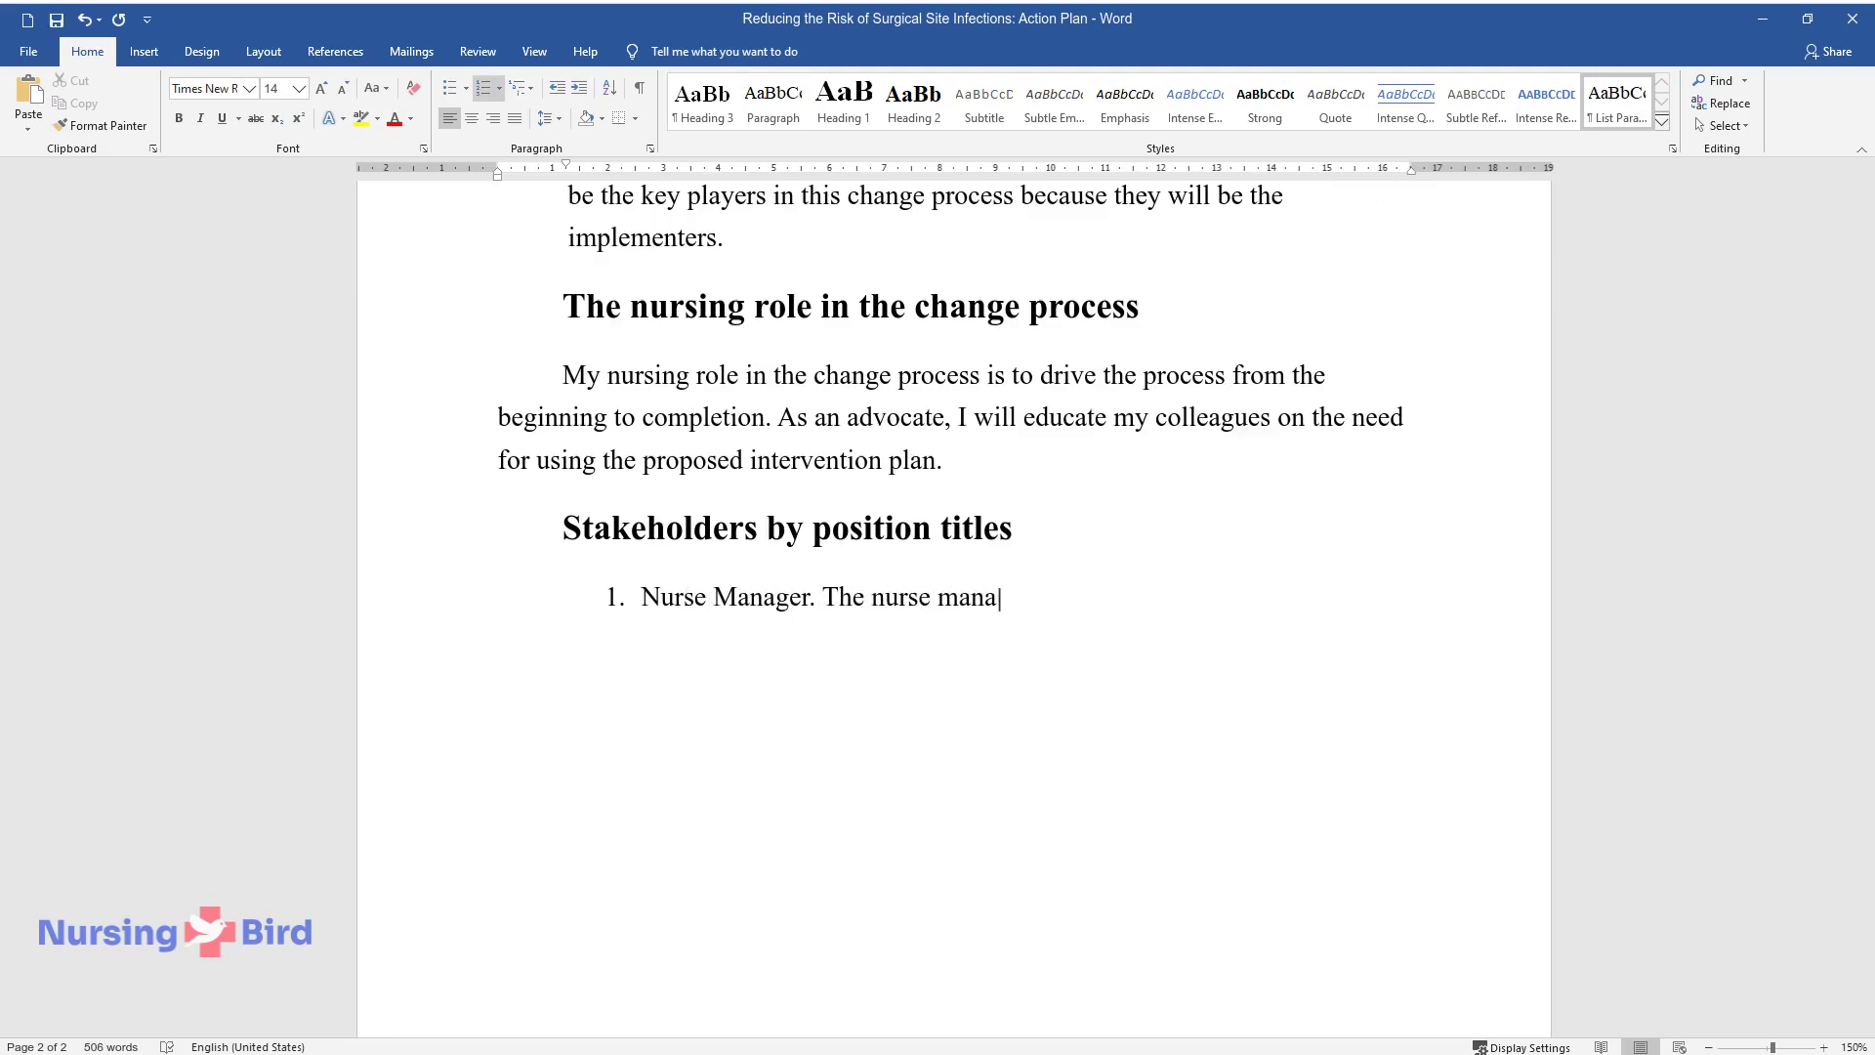
{"action": "type", "text": "ger will be in charge of supervi"}
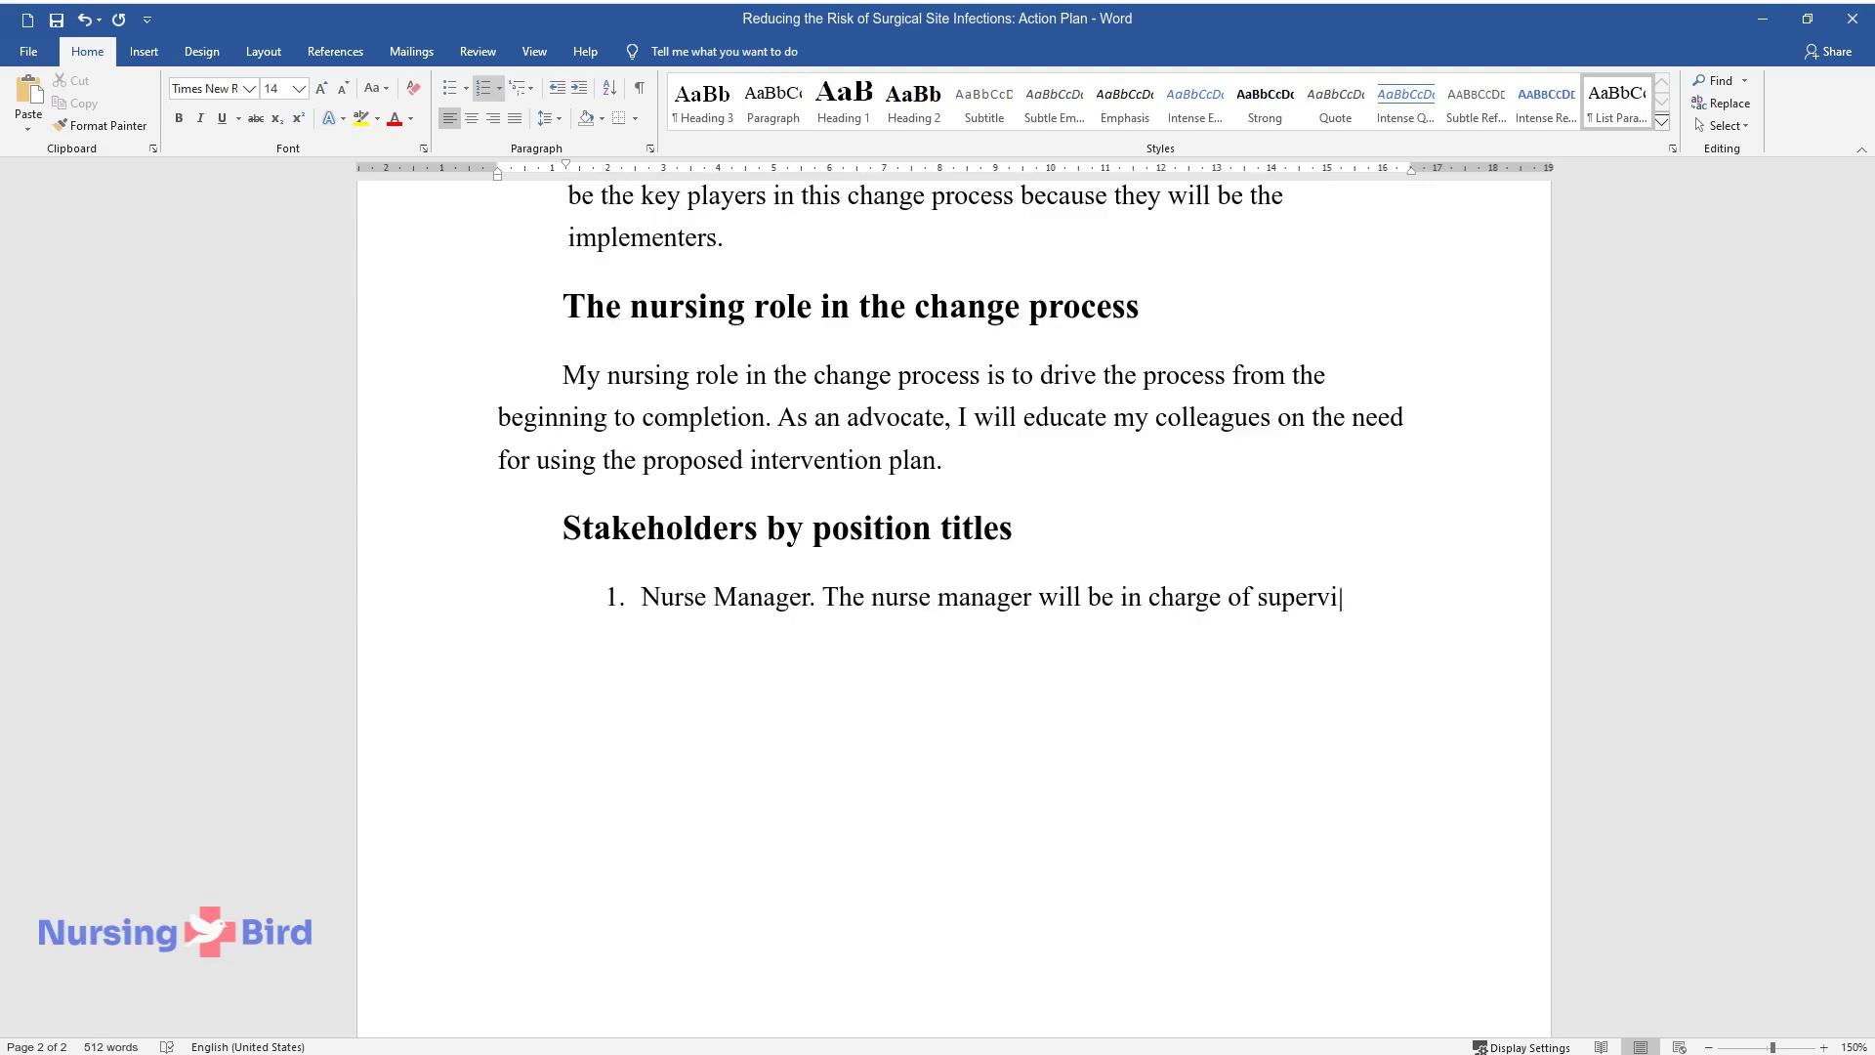
{"action": "type", "text": "sing the implementation of the c"}
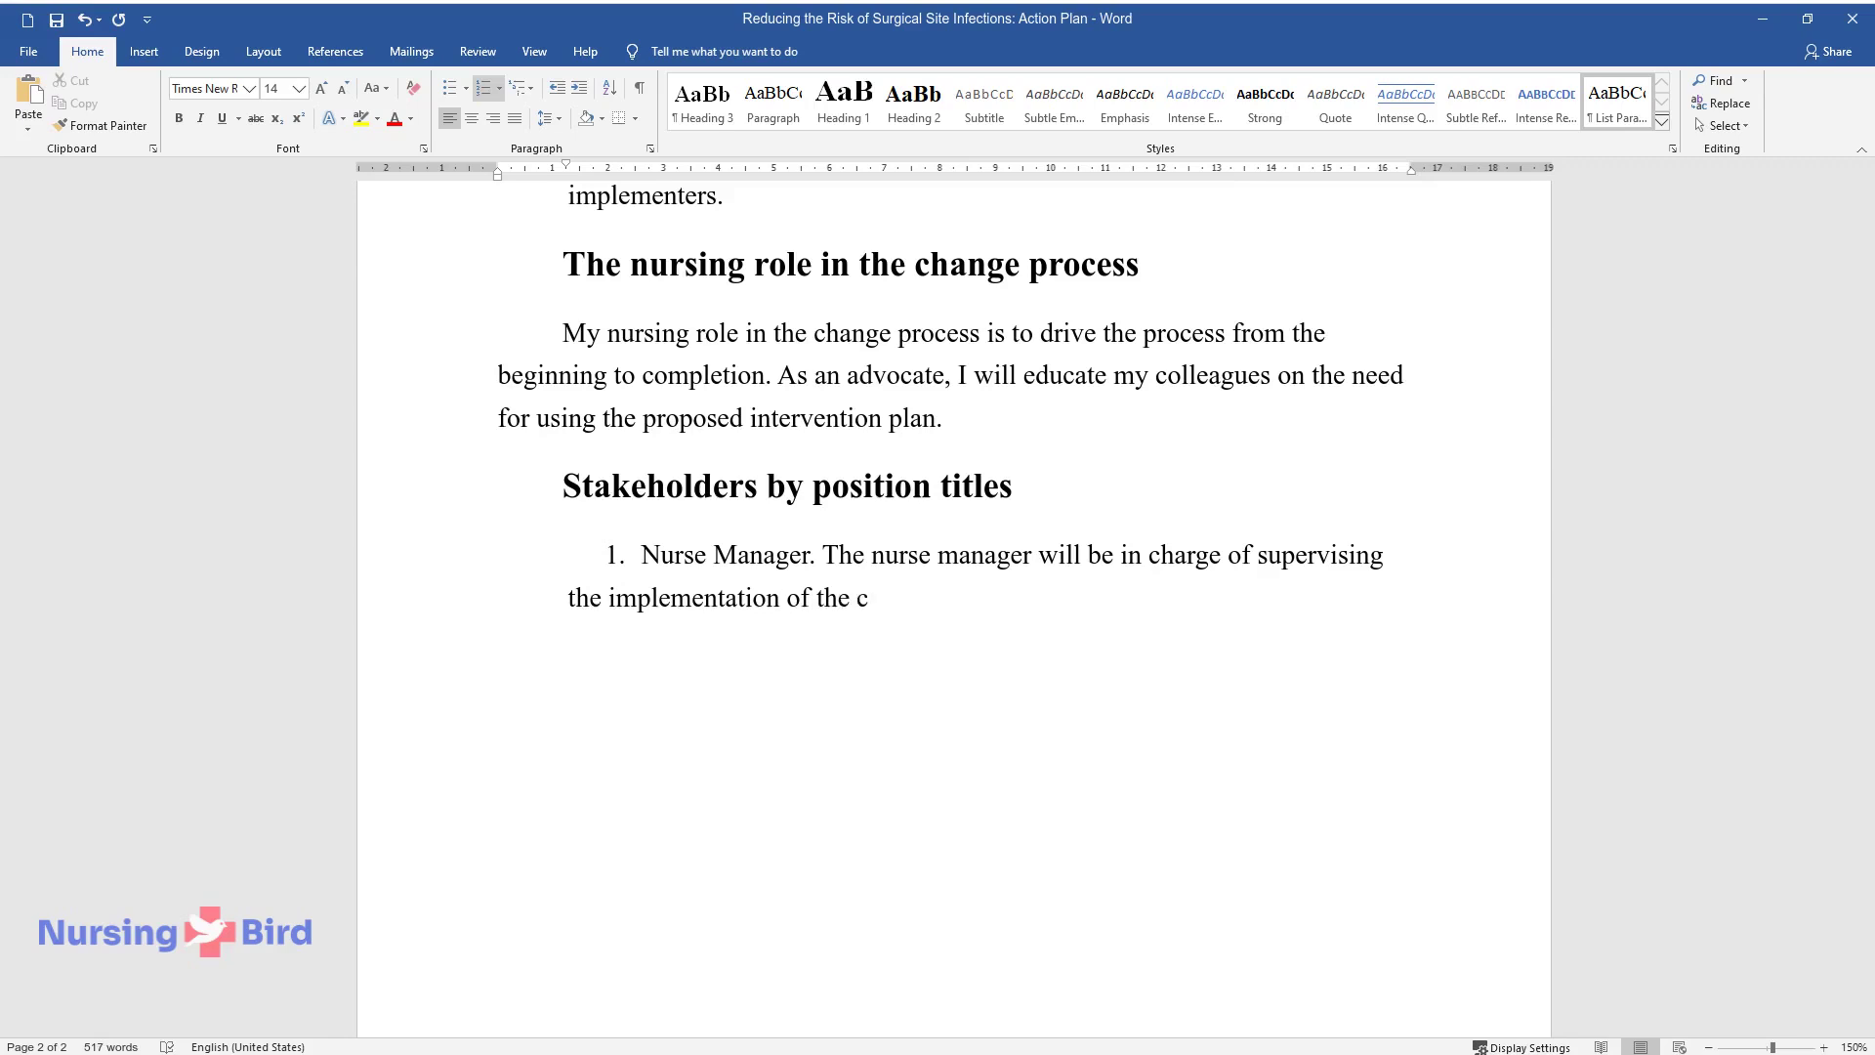
{"action": "type", "text": "hange process."}
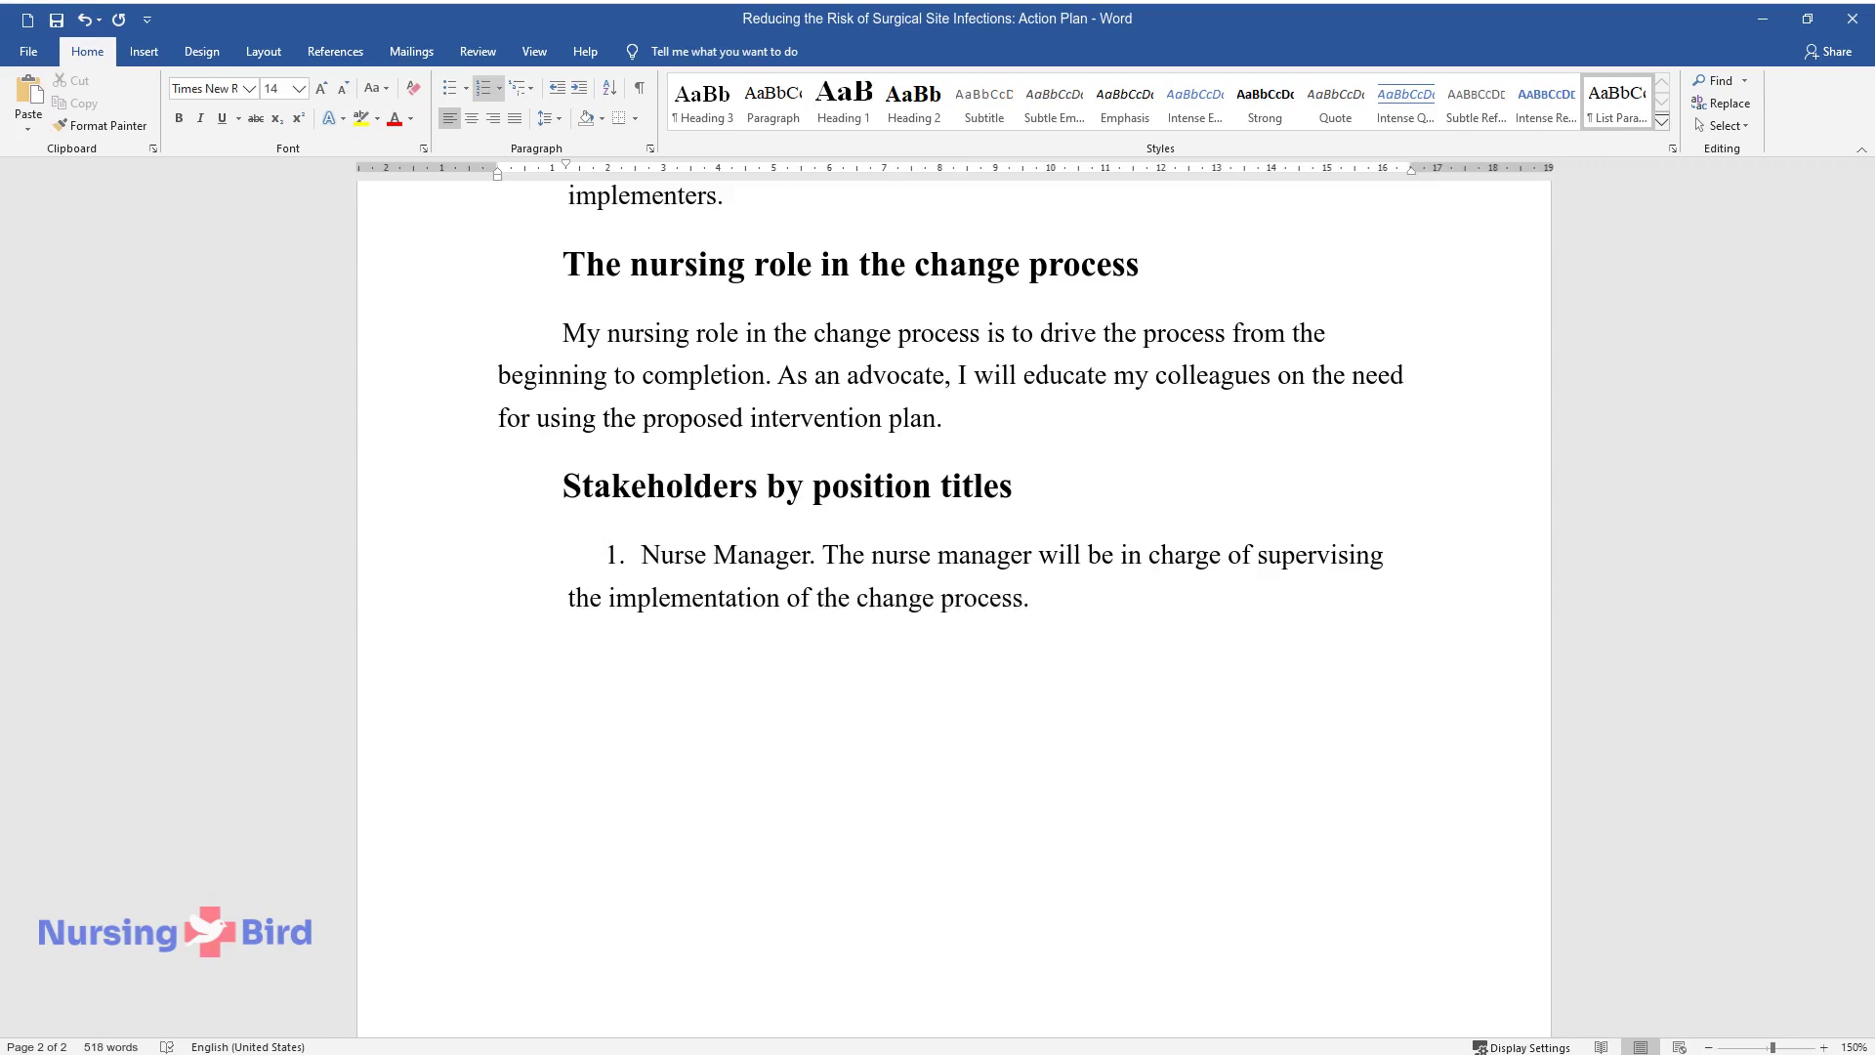
{"action": "key", "text": "Return"}
Step: Add the Chief nursing executive (CNE) as second item, linking management and the team implementing the change process, with the nurse manager reporting directly to him or her
{"action": "type", "text": "Chief nursing executive (CNE)."}
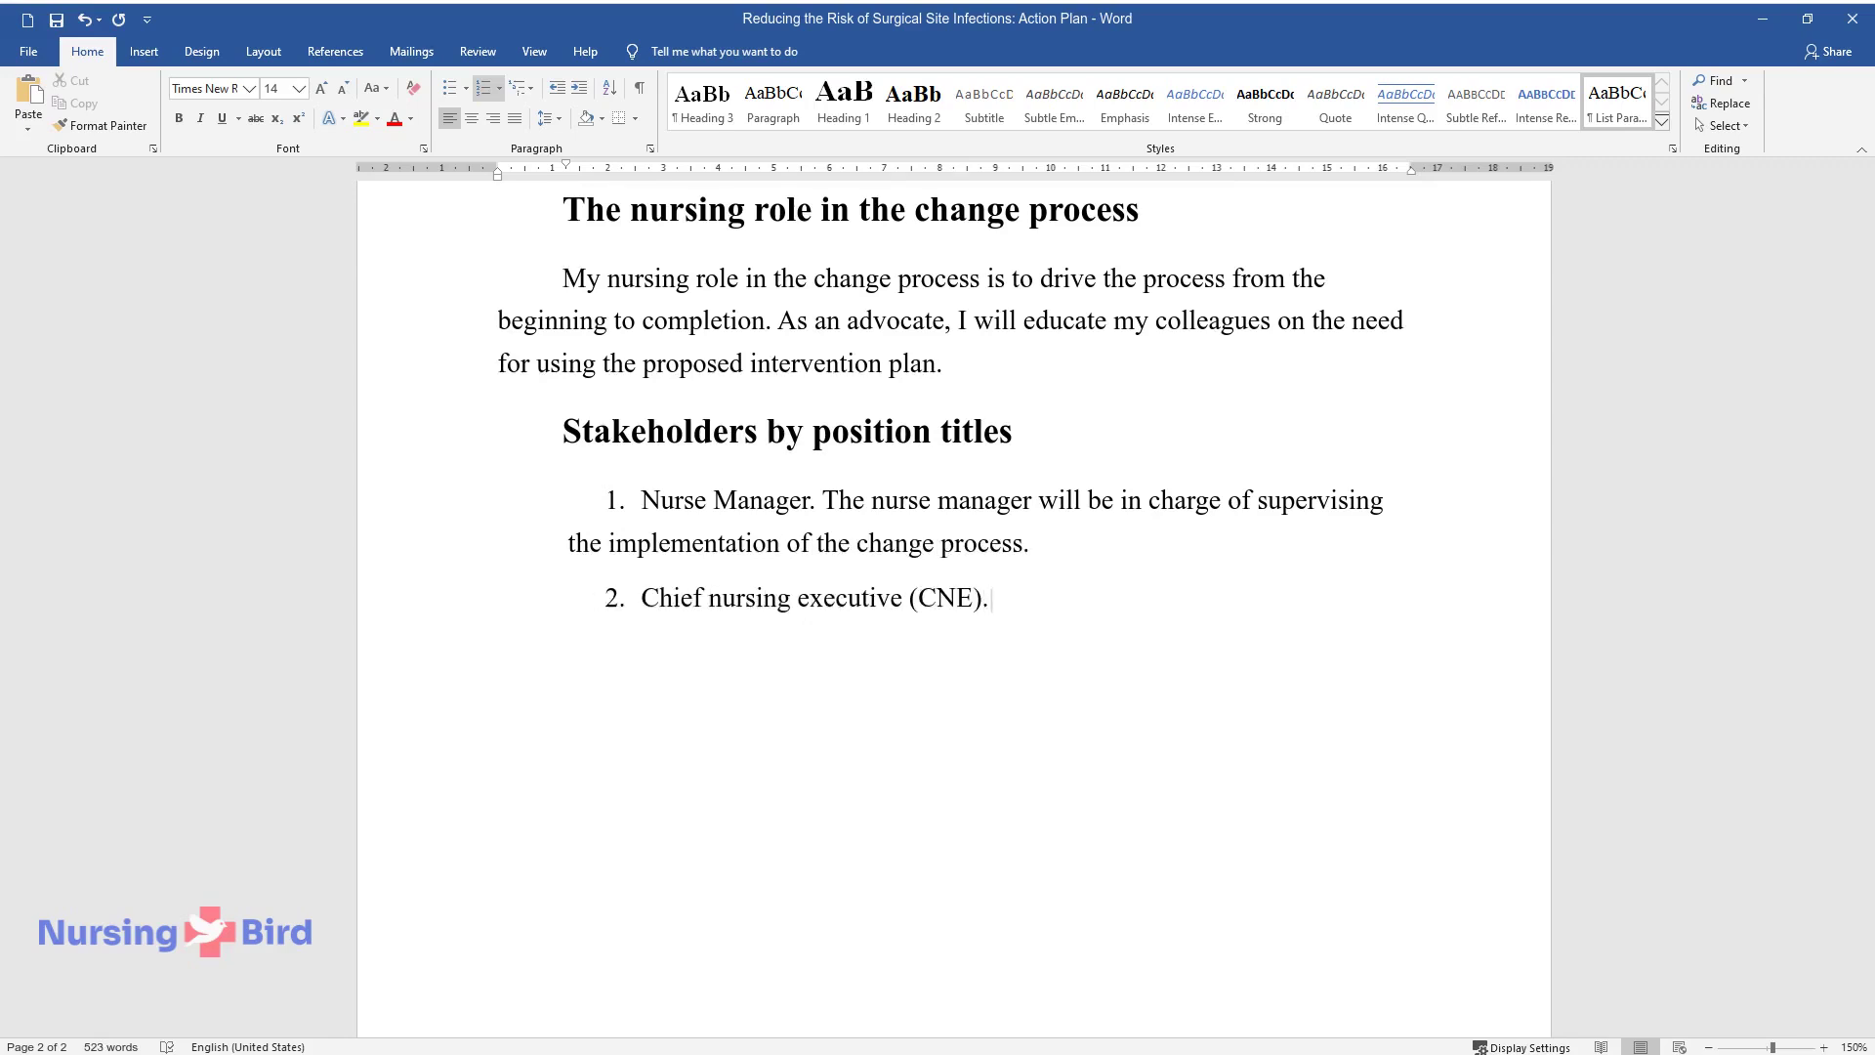
{"action": "type", "text": " A CNE will act as a link betwe"}
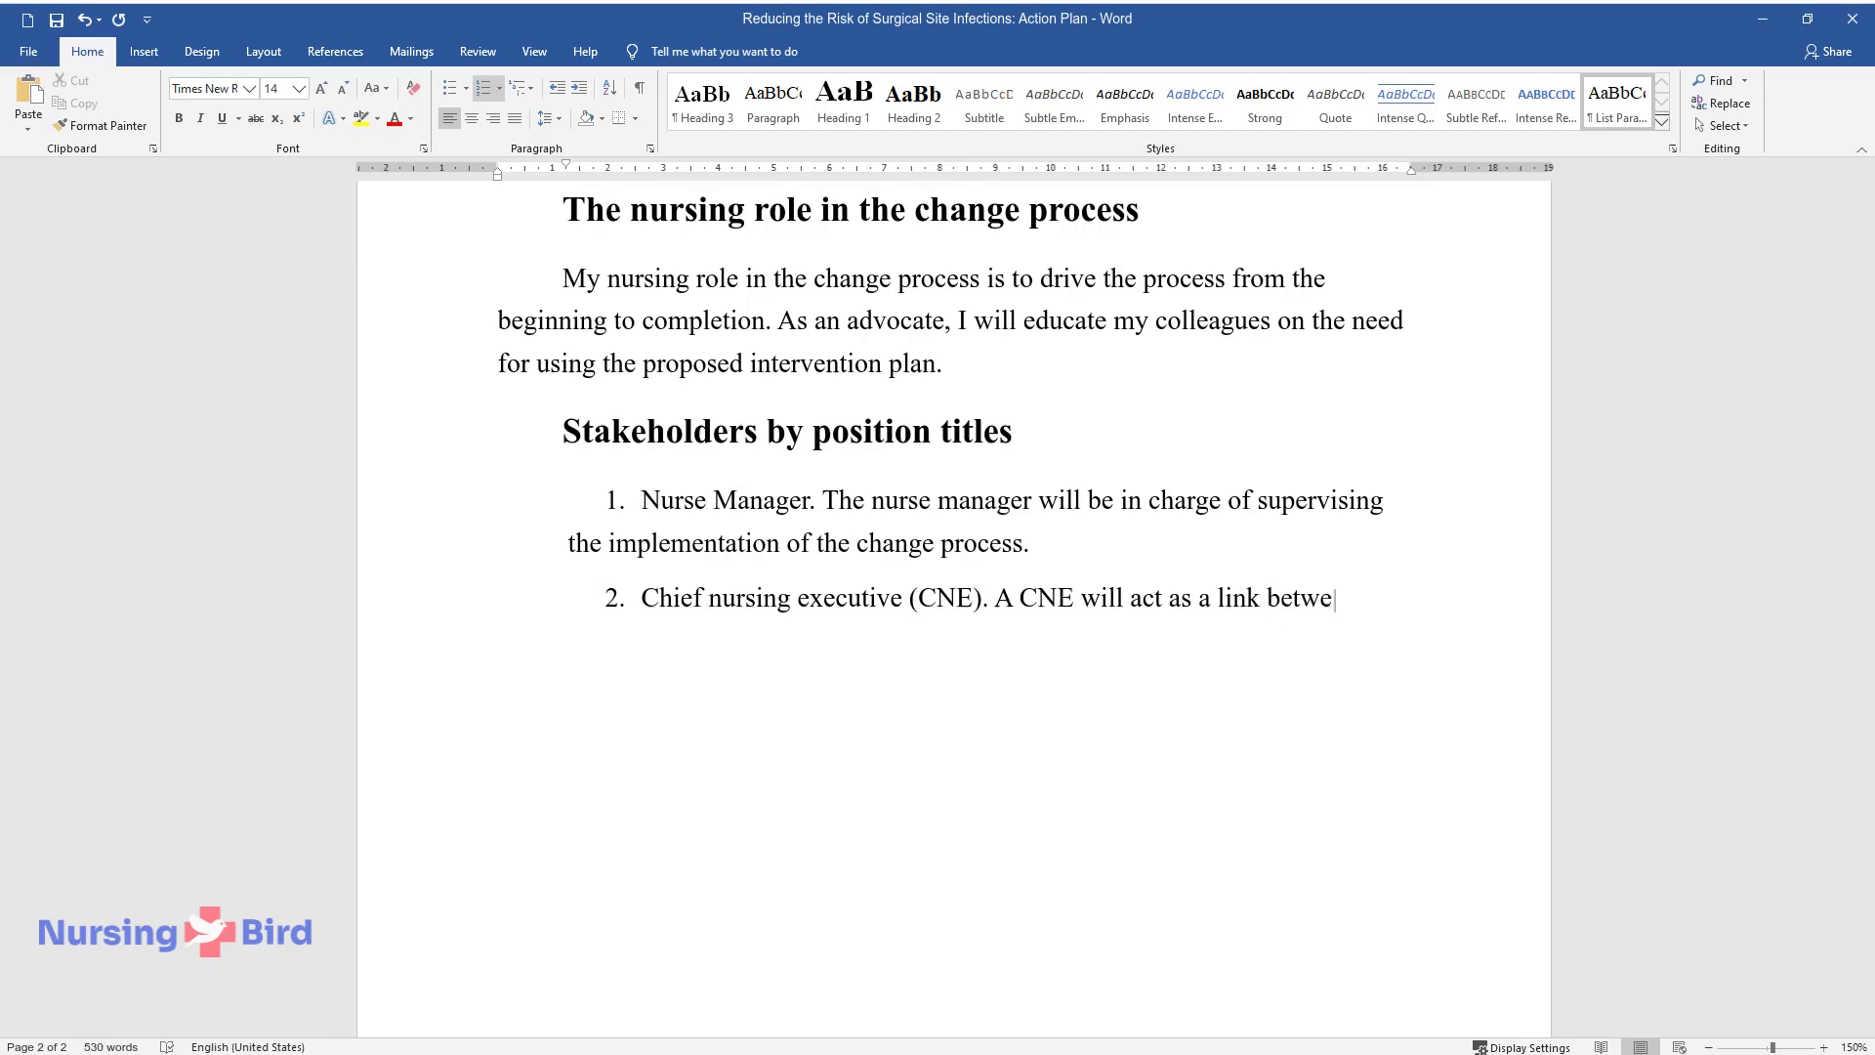
{"action": "type", "text": "en the management and the team "}
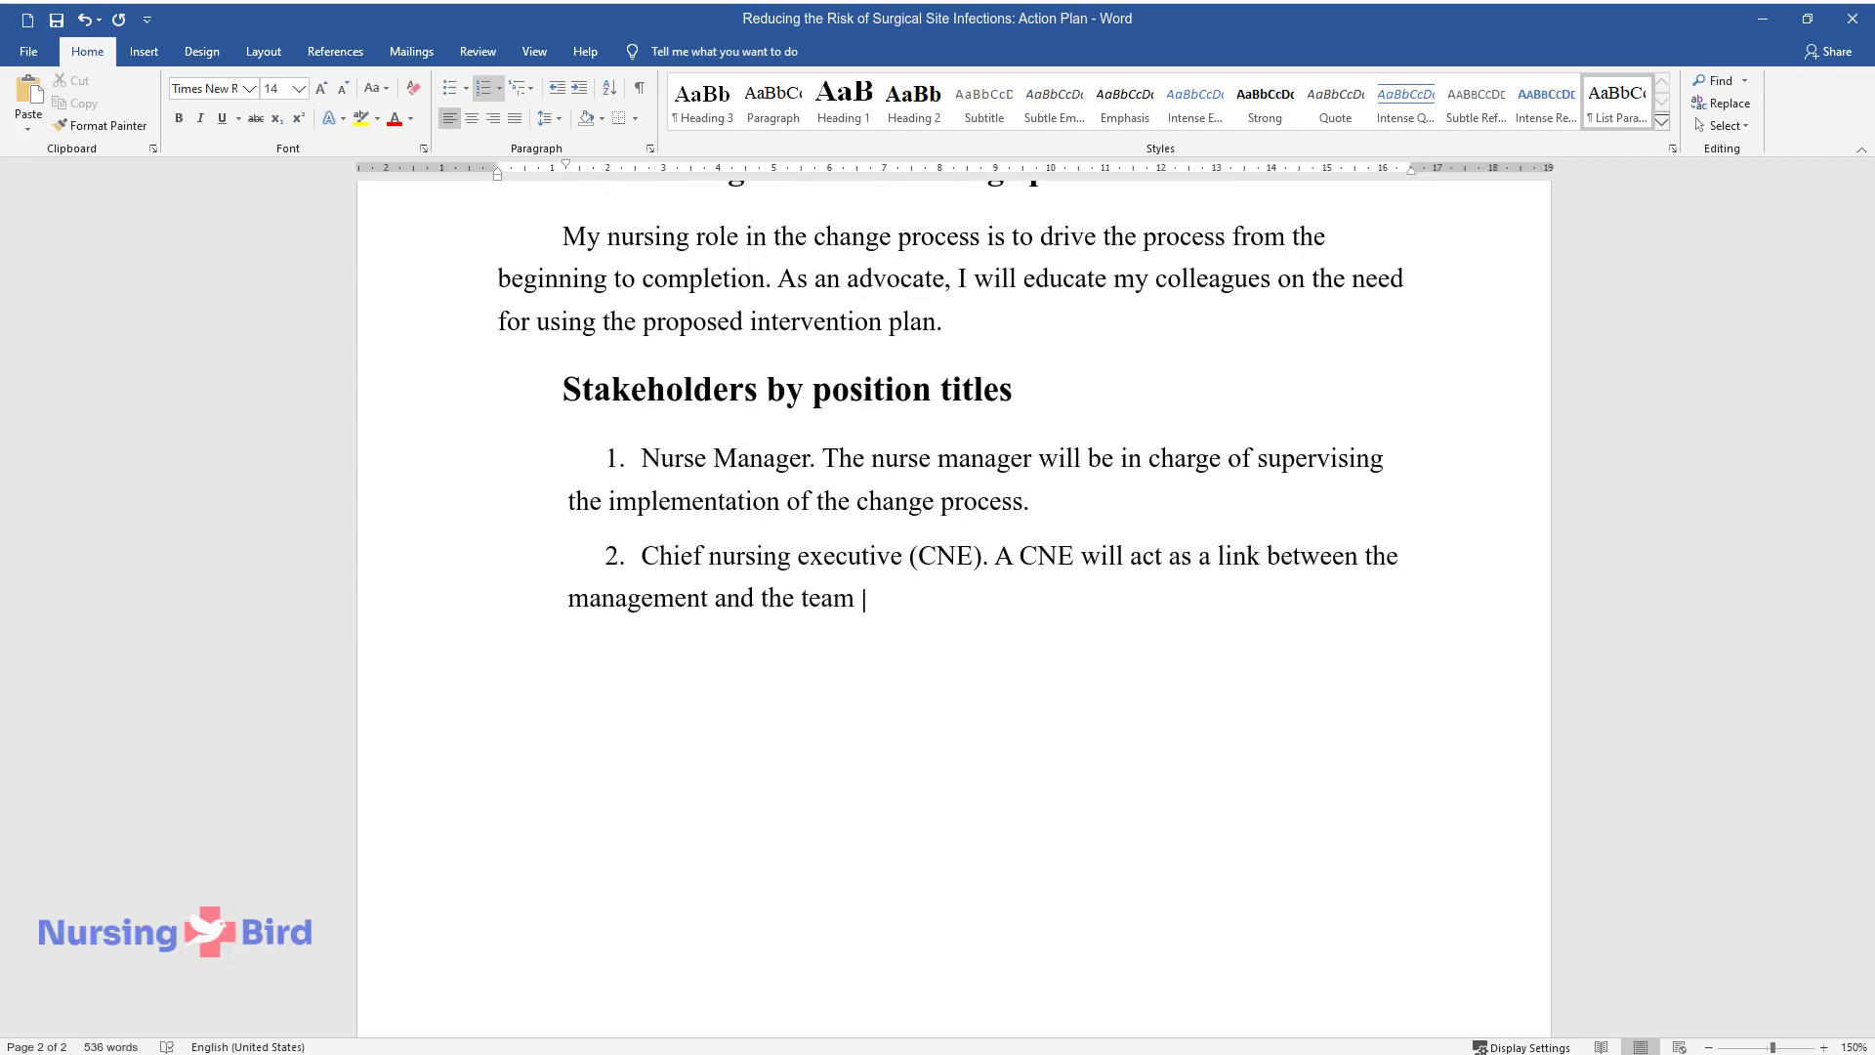
{"action": "type", "text": "implementing the change process"}
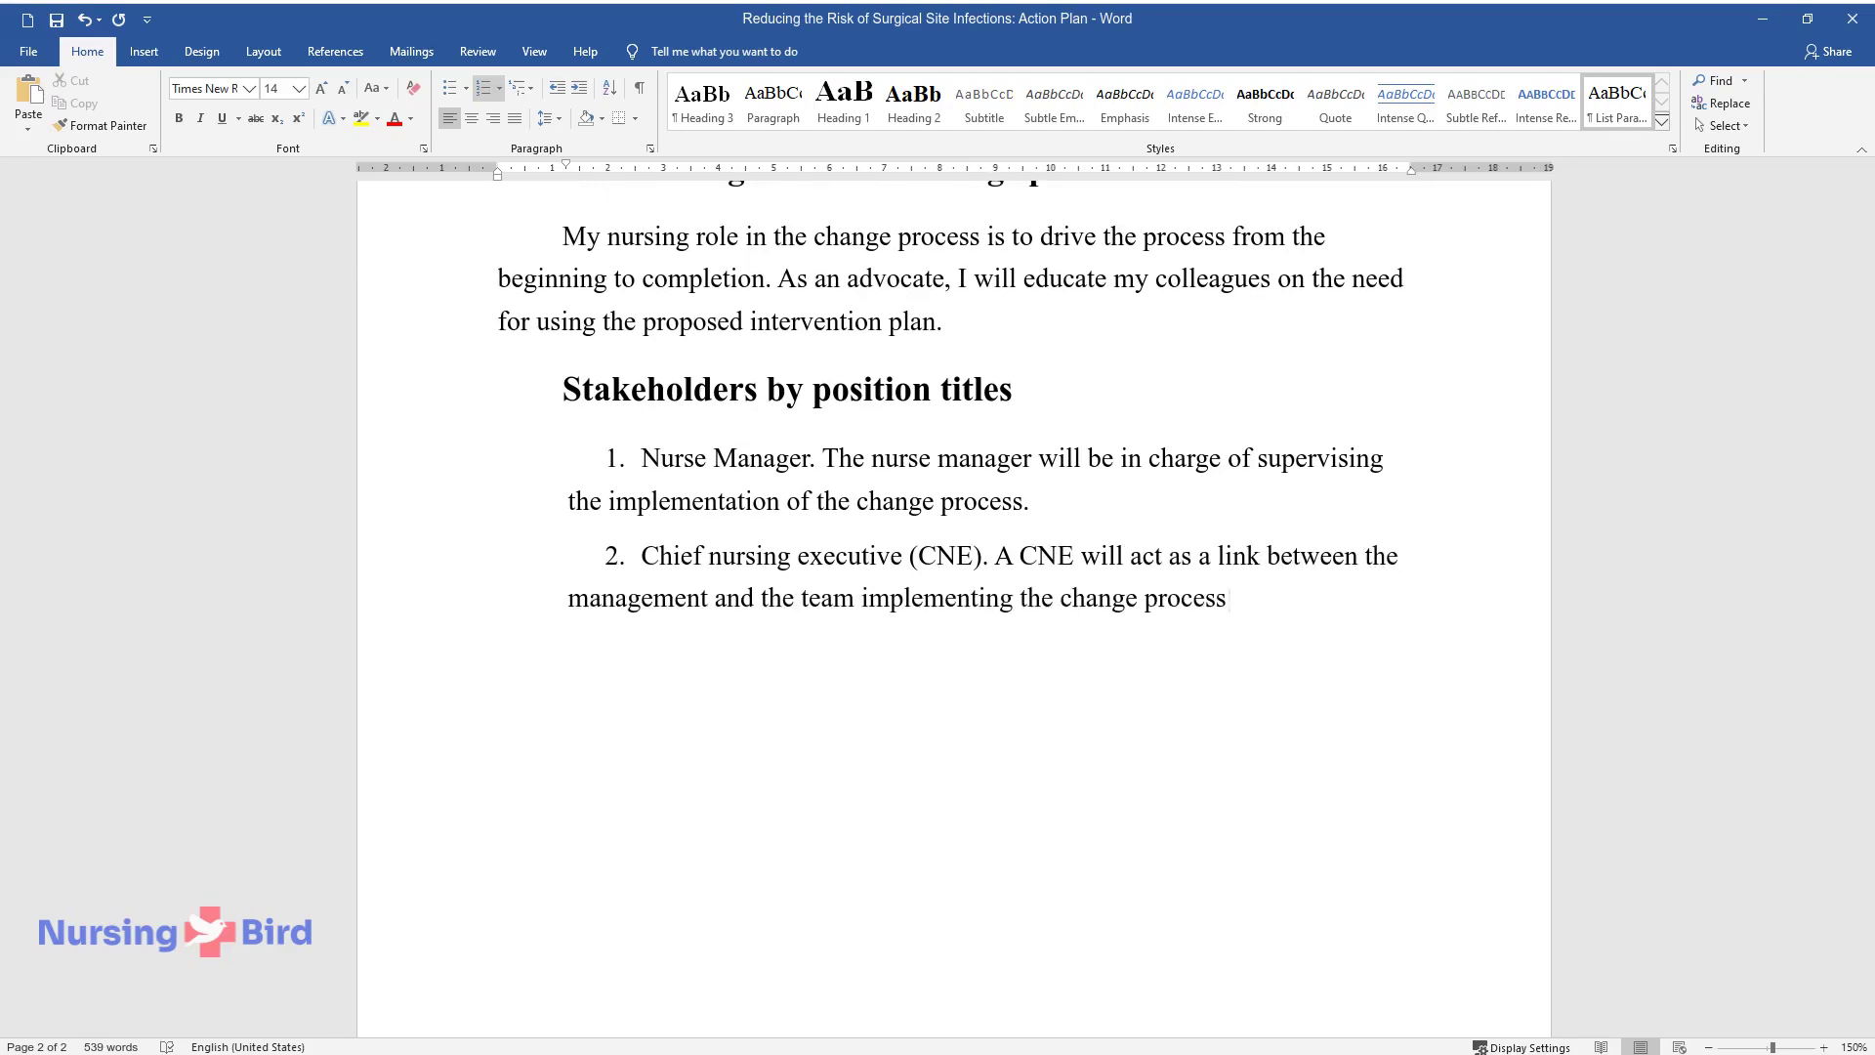
{"action": "type", "text": ". The nurse manager will repor"}
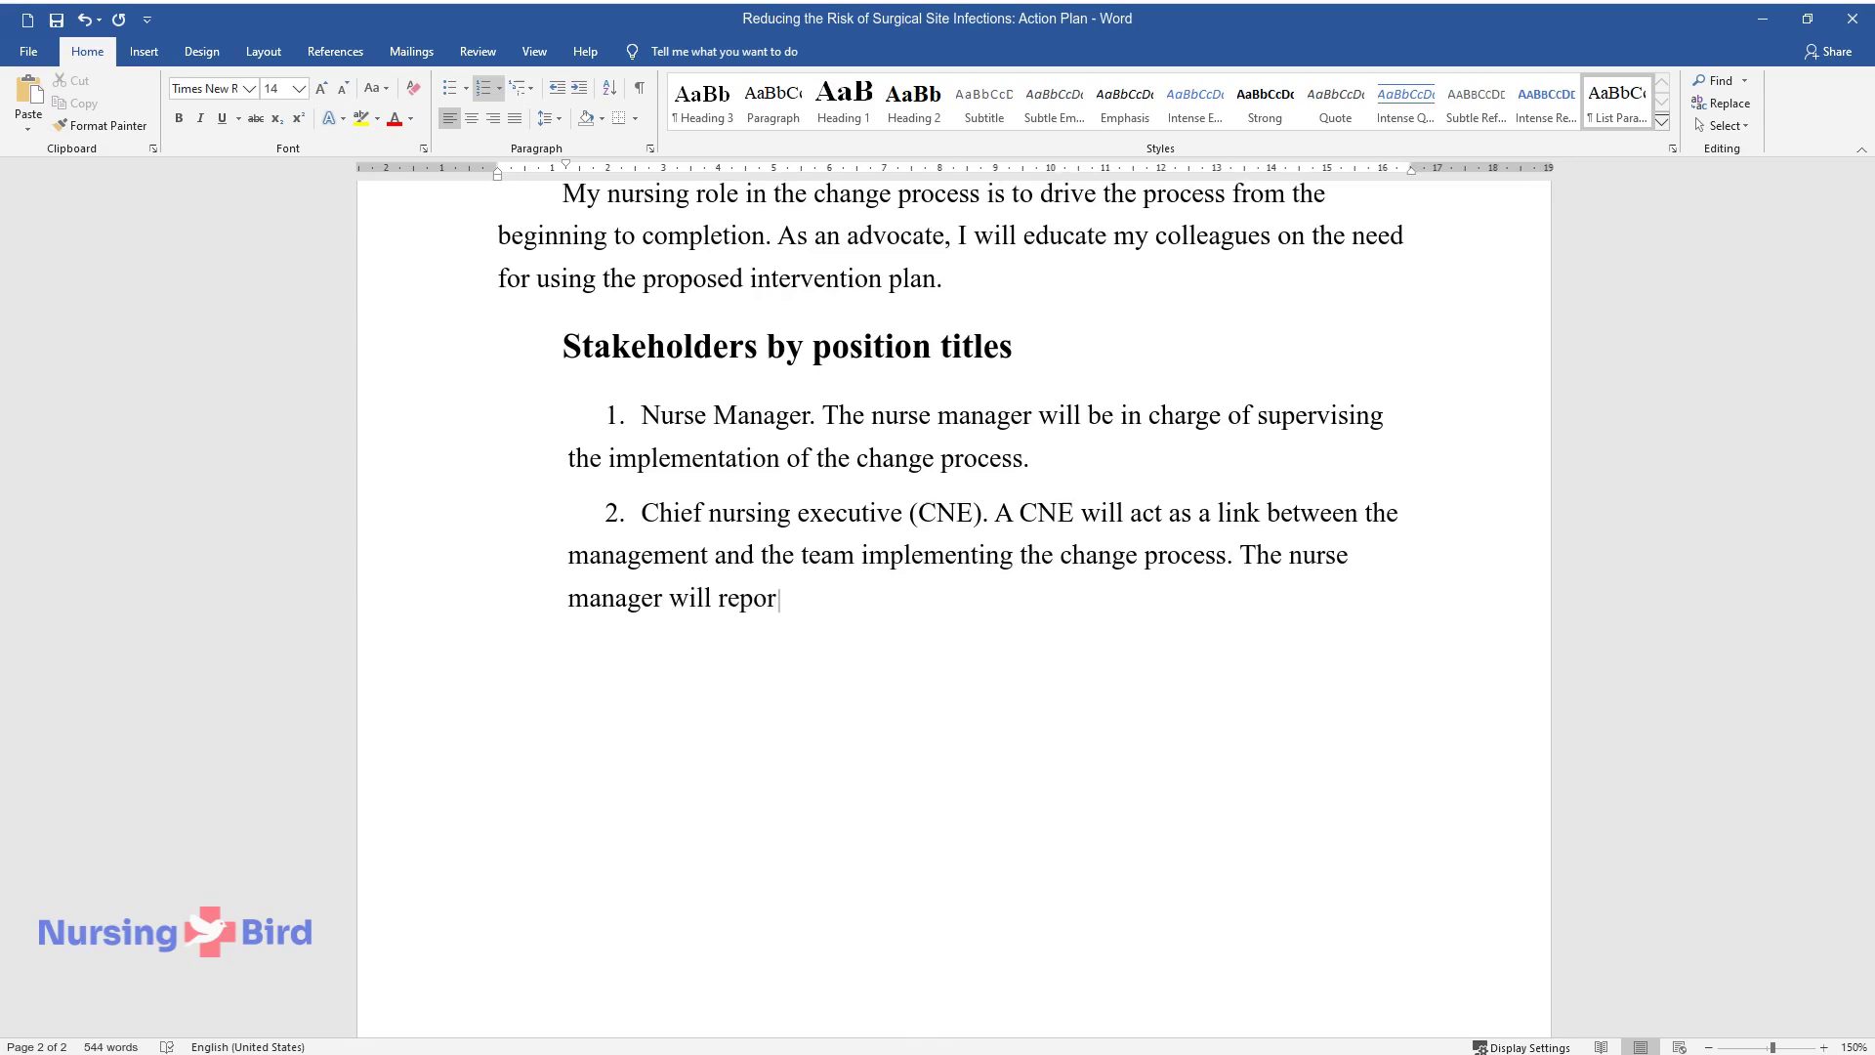
{"action": "type", "text": "t directly to him or her"}
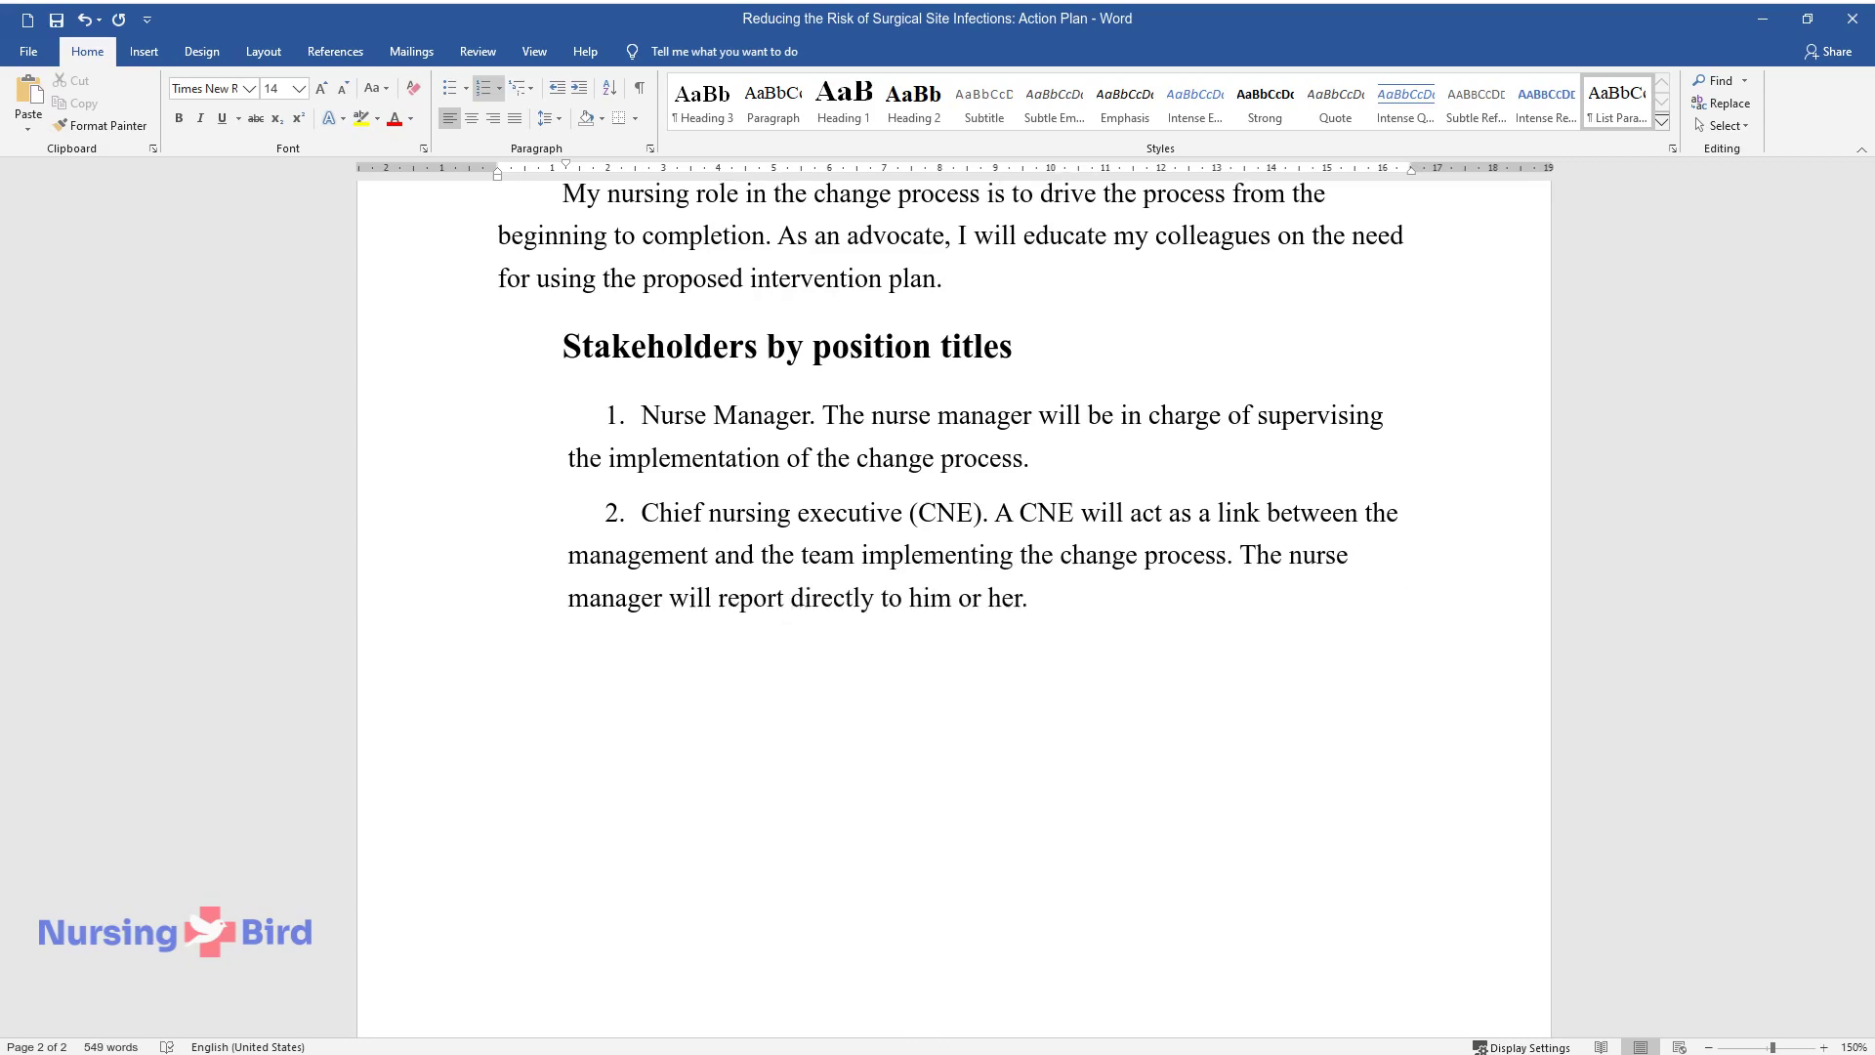
{"action": "type", "text": "."}
{"action": "key", "text": "Return"}
Step: Add staff nurses as the third item, driving the change process by implementing the use of a standardized sepsis bundle in post-operative care
{"action": "type", "text": "Staff nurses. Staff "}
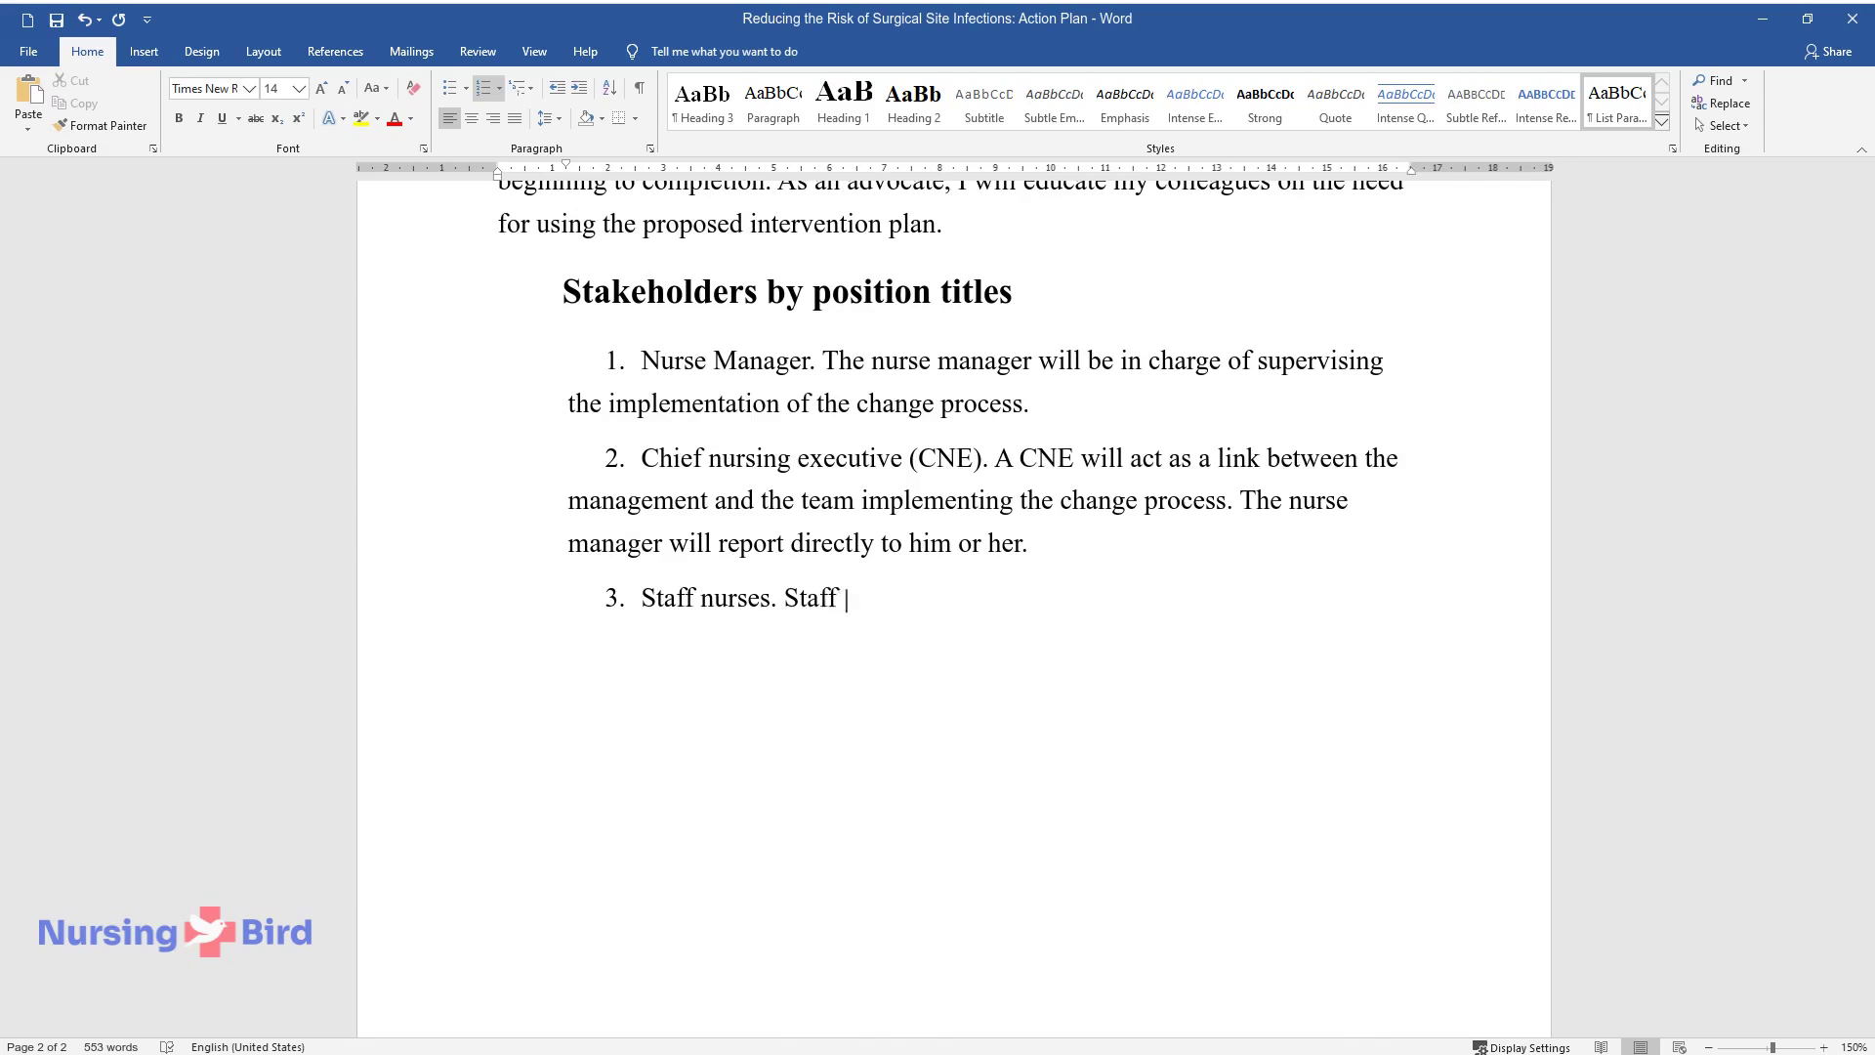
{"action": "type", "text": "nurses will drive the change pr"}
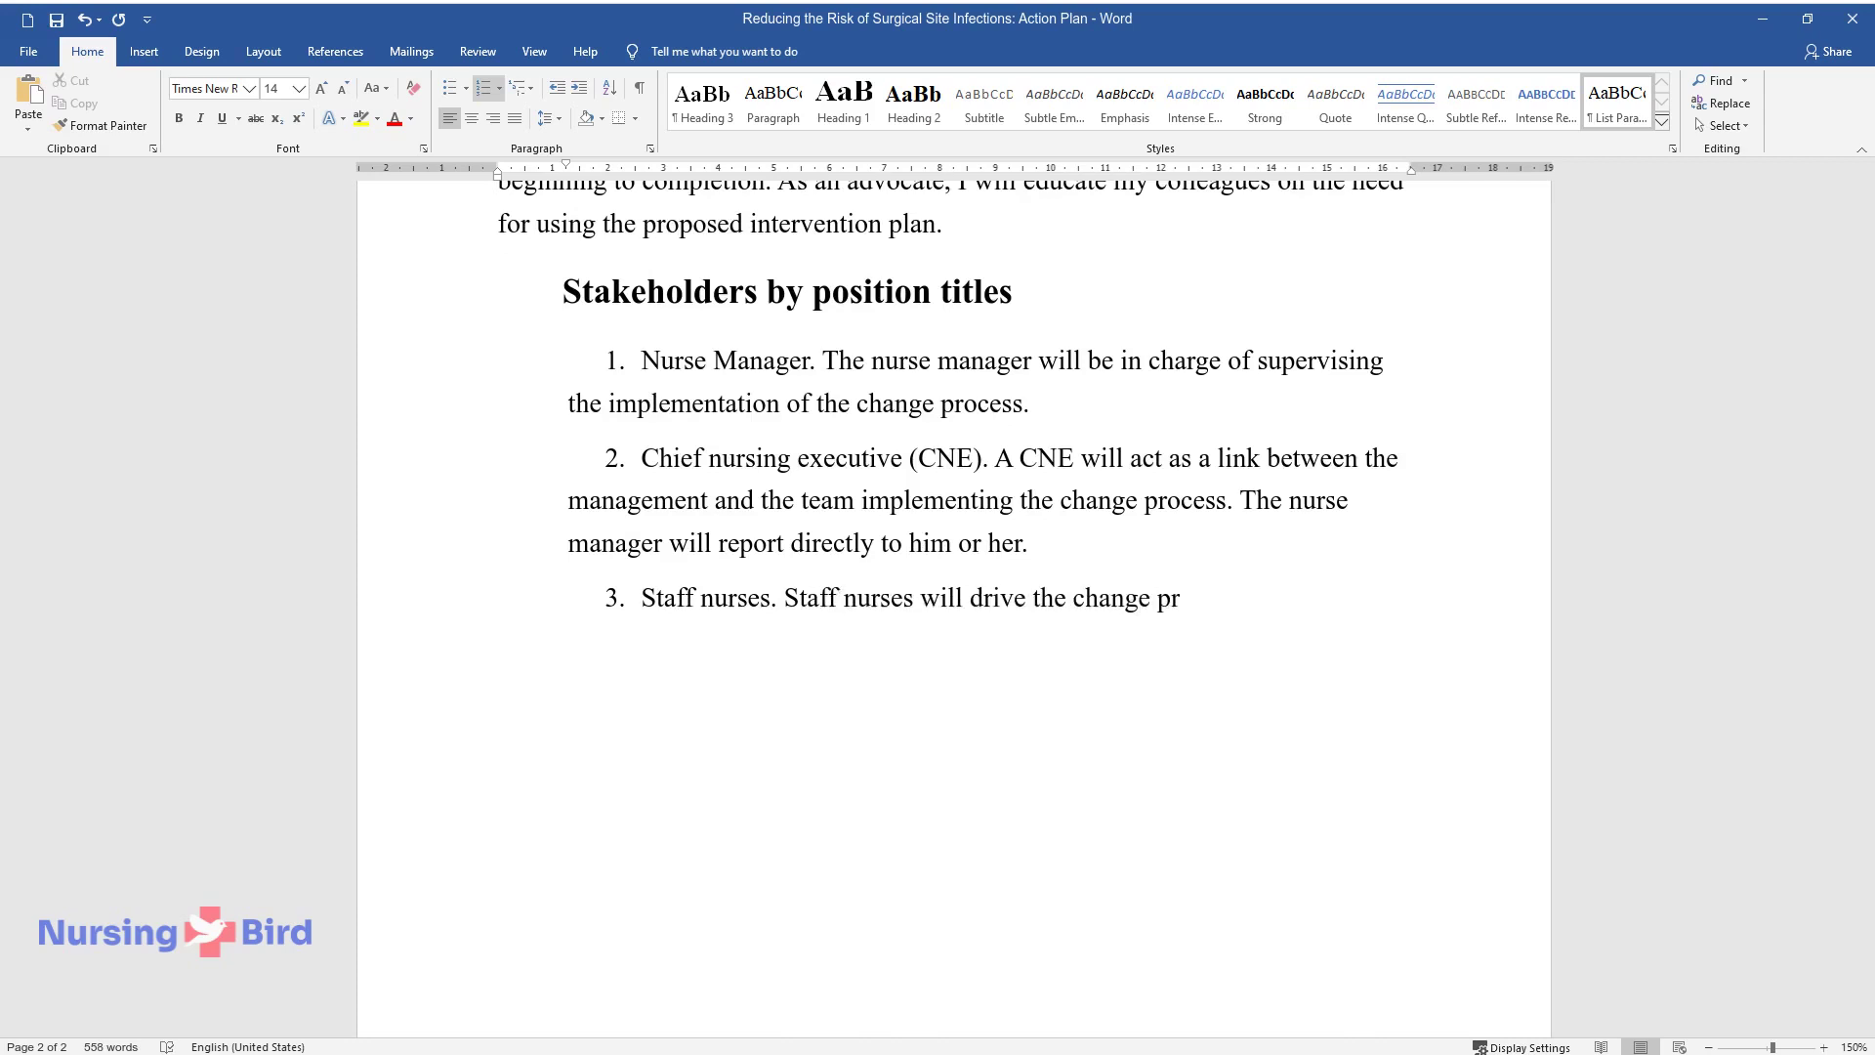
{"action": "type", "text": "ocess by implementing th"}
{"action": "type", "text": "e use o"}
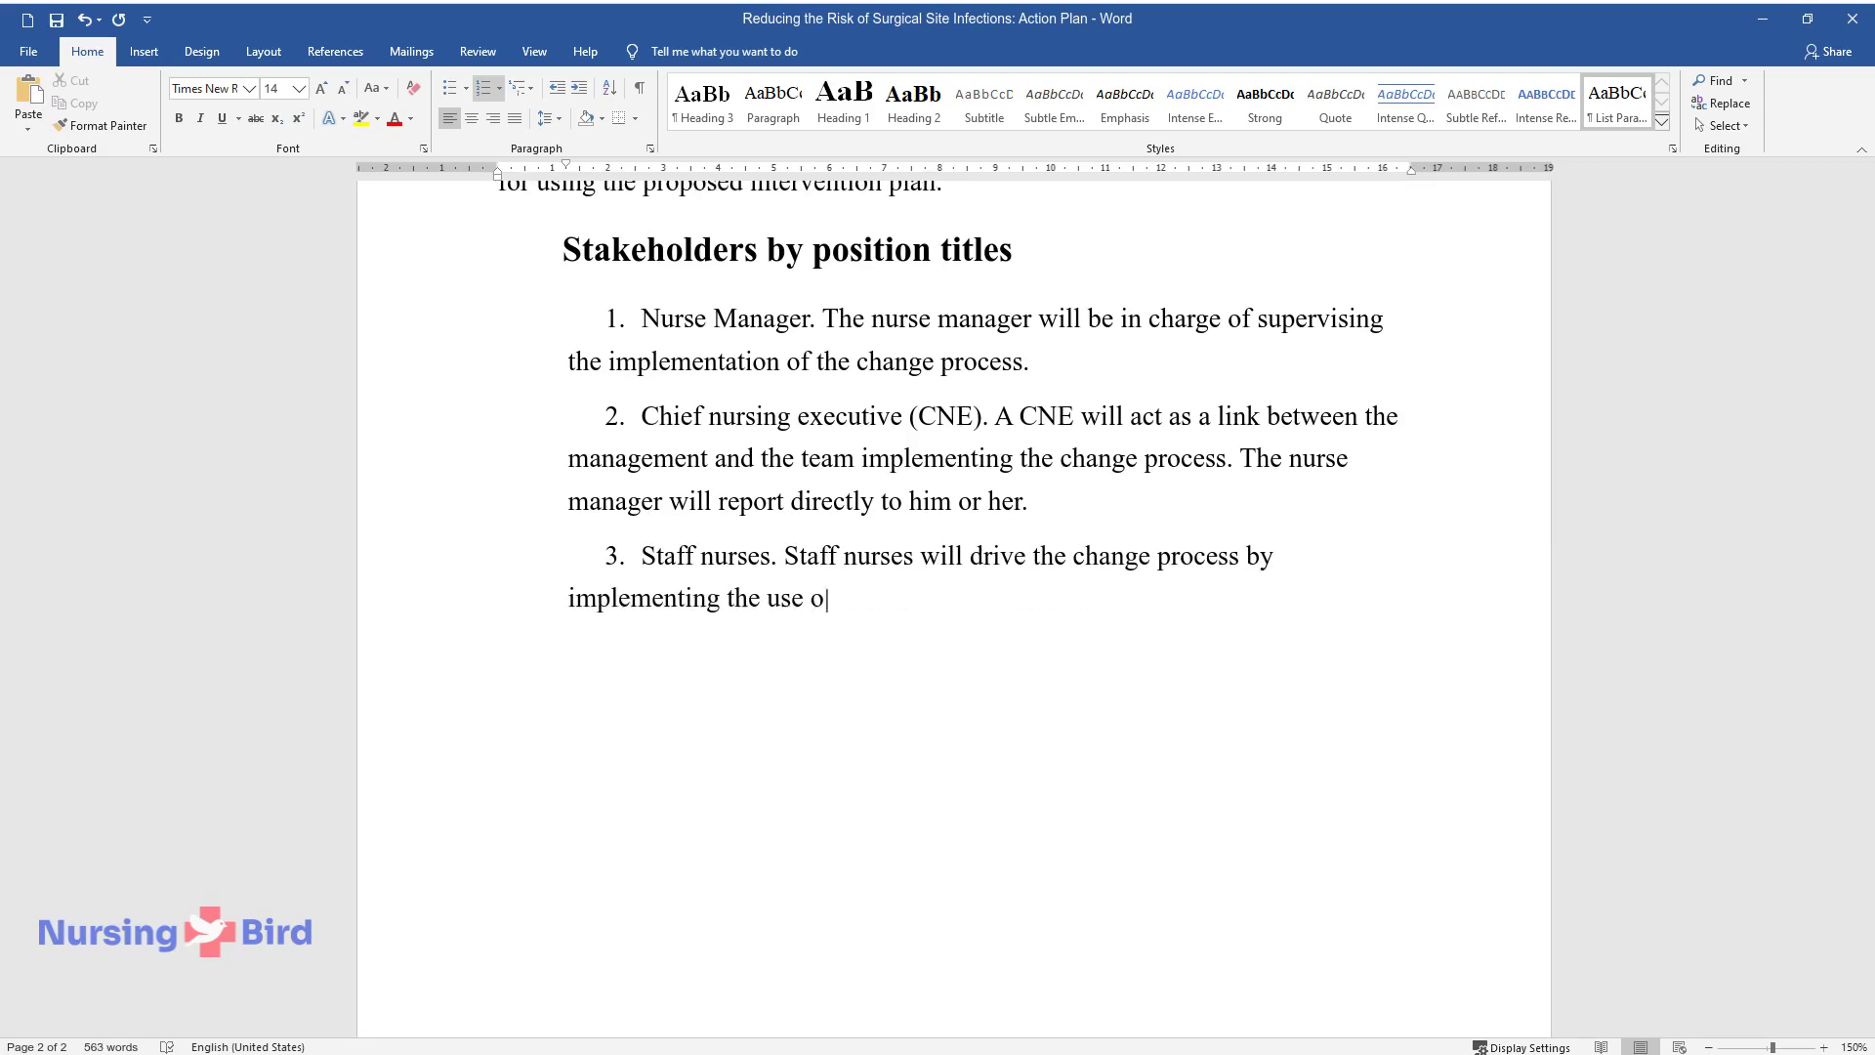
{"action": "type", "text": "f a standardized sepsis bundle "}
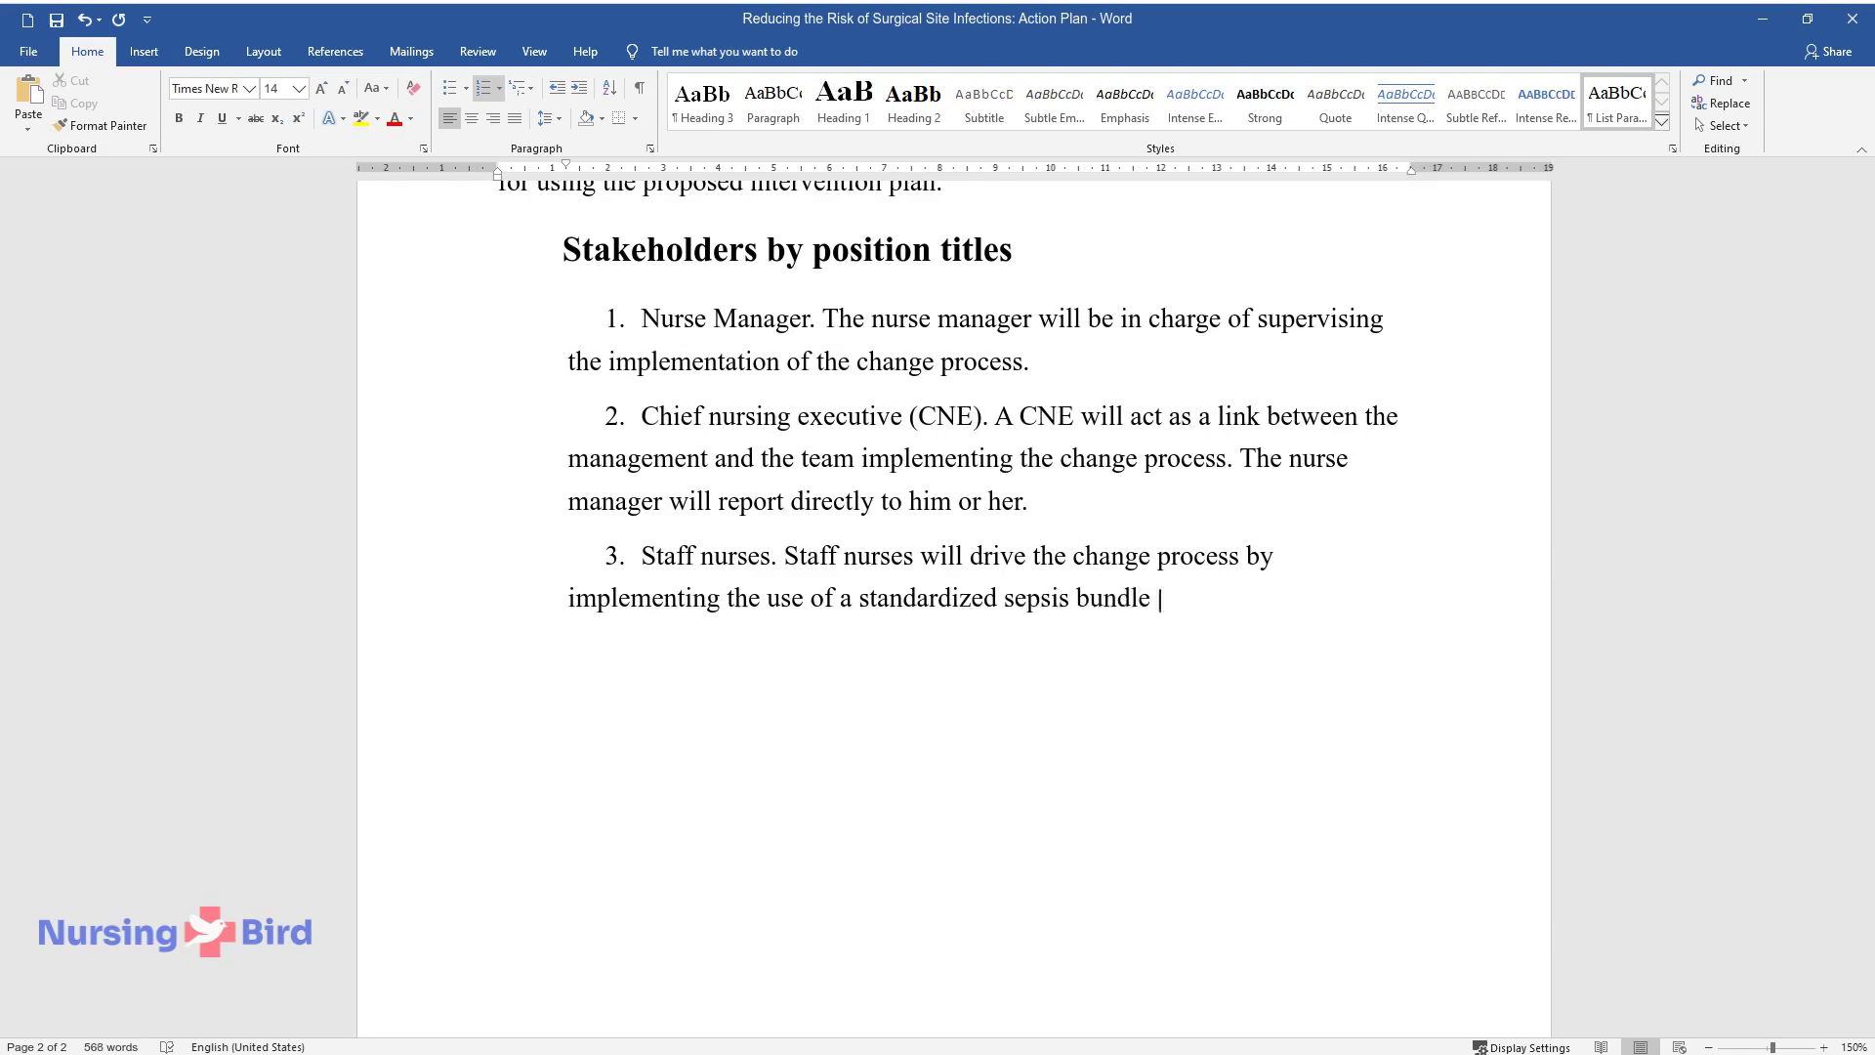
{"action": "type", "text": "in post-operative care."}
{"action": "key", "text": "Return"}
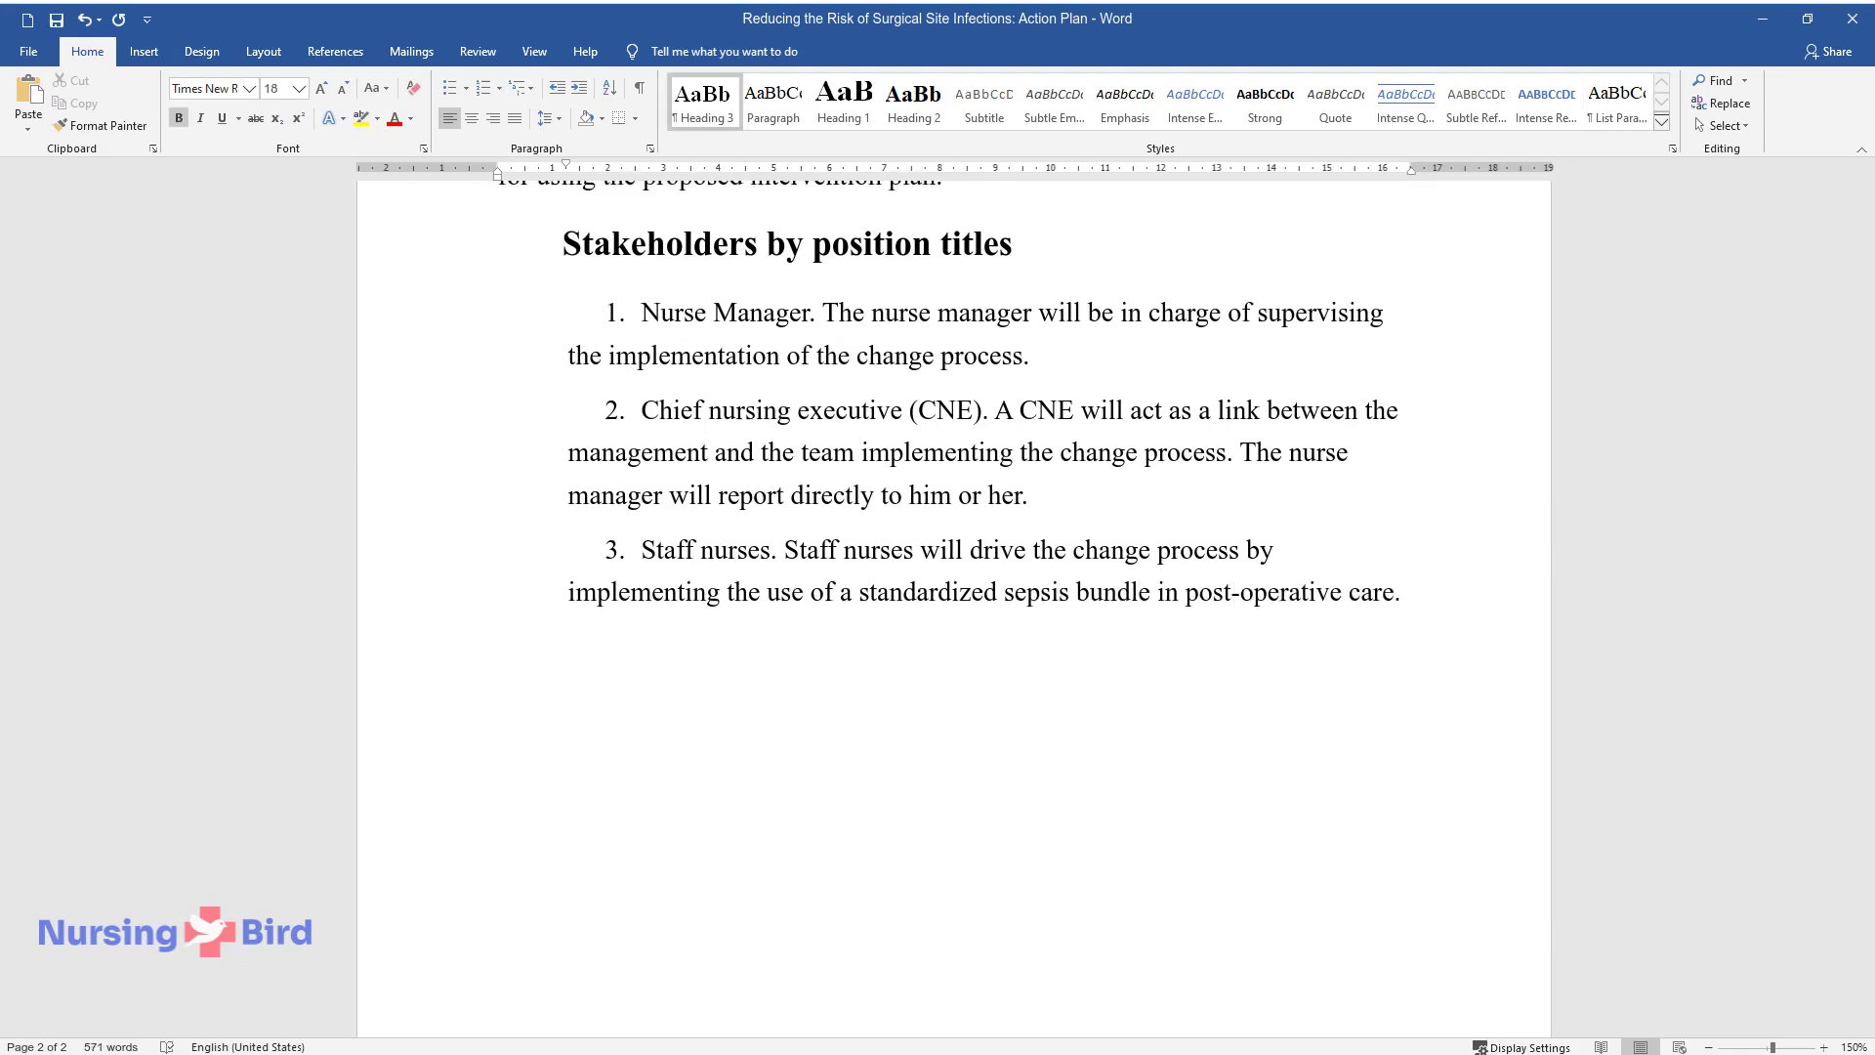
Step: Add the Heading 3 subheading "Type of cost analysis needed prior to a trial" after the position titles list
{"action": "type", "text": "Type of cost analysi"}
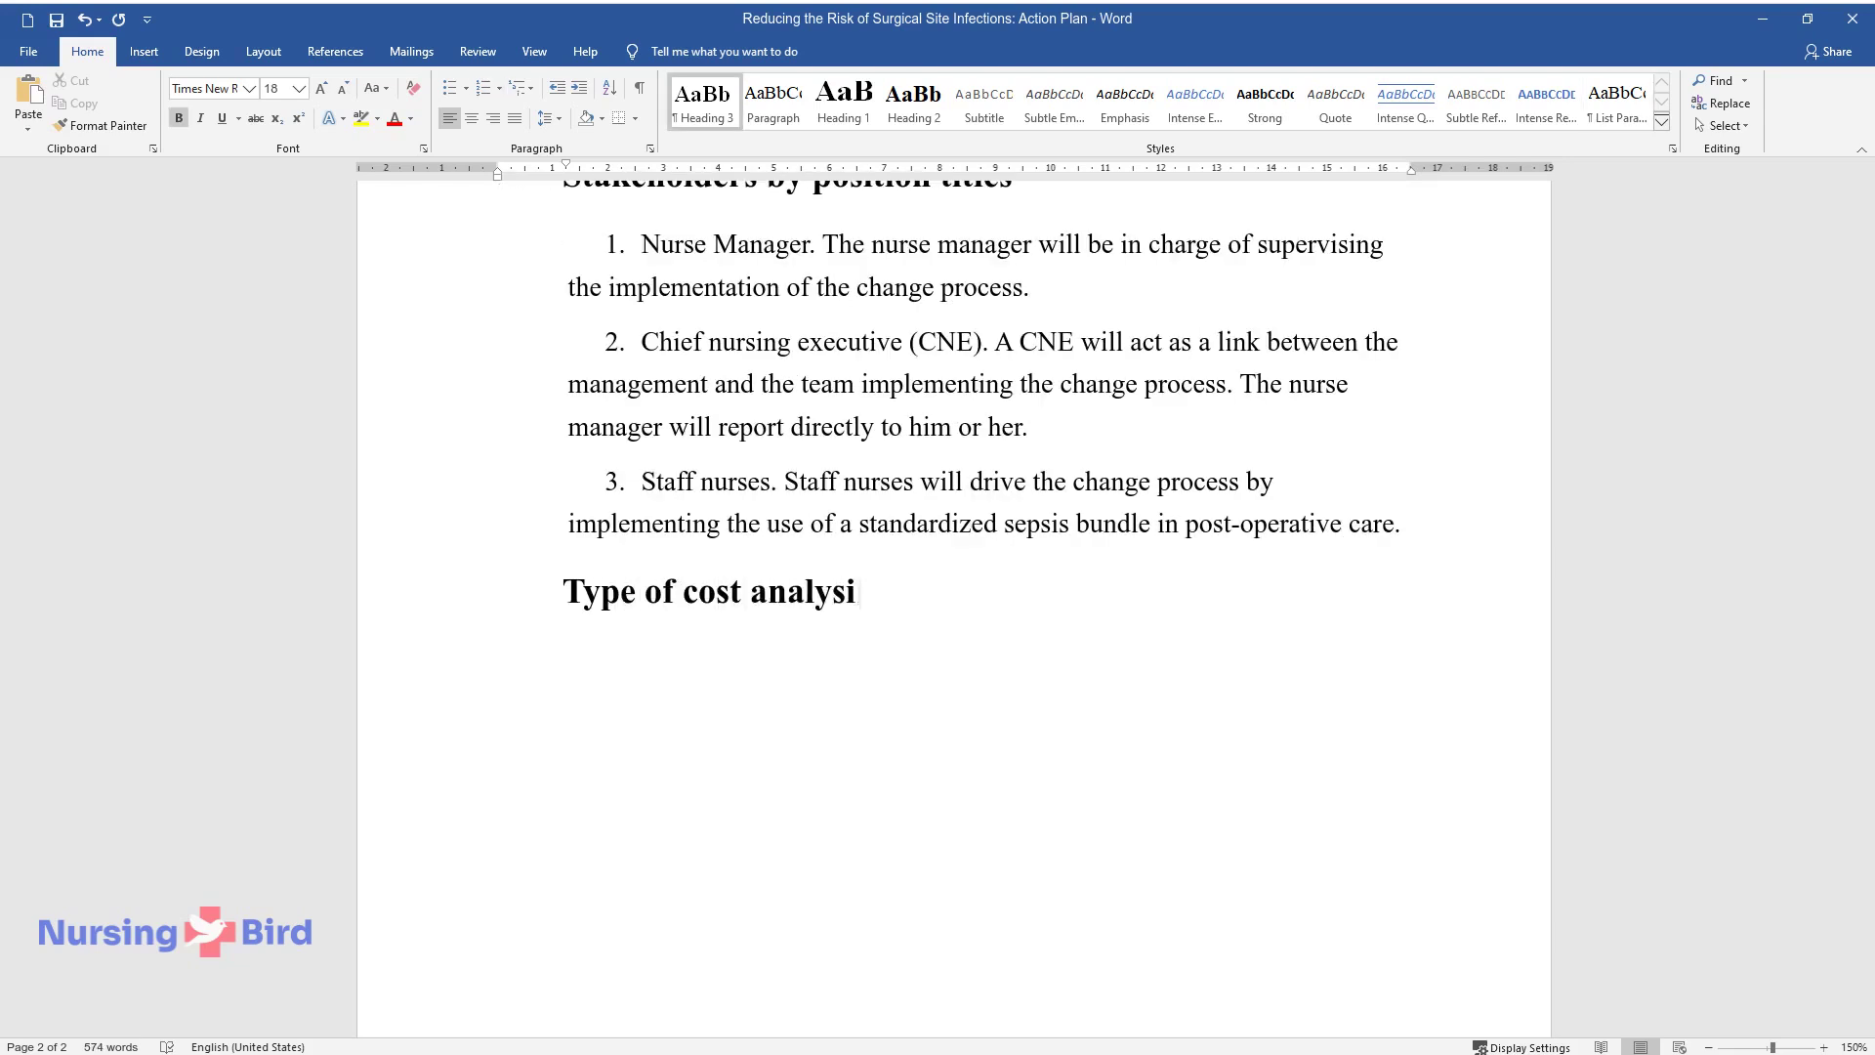
{"action": "type", "text": "s needed prior to a trial"}
{"action": "key", "text": "Return"}
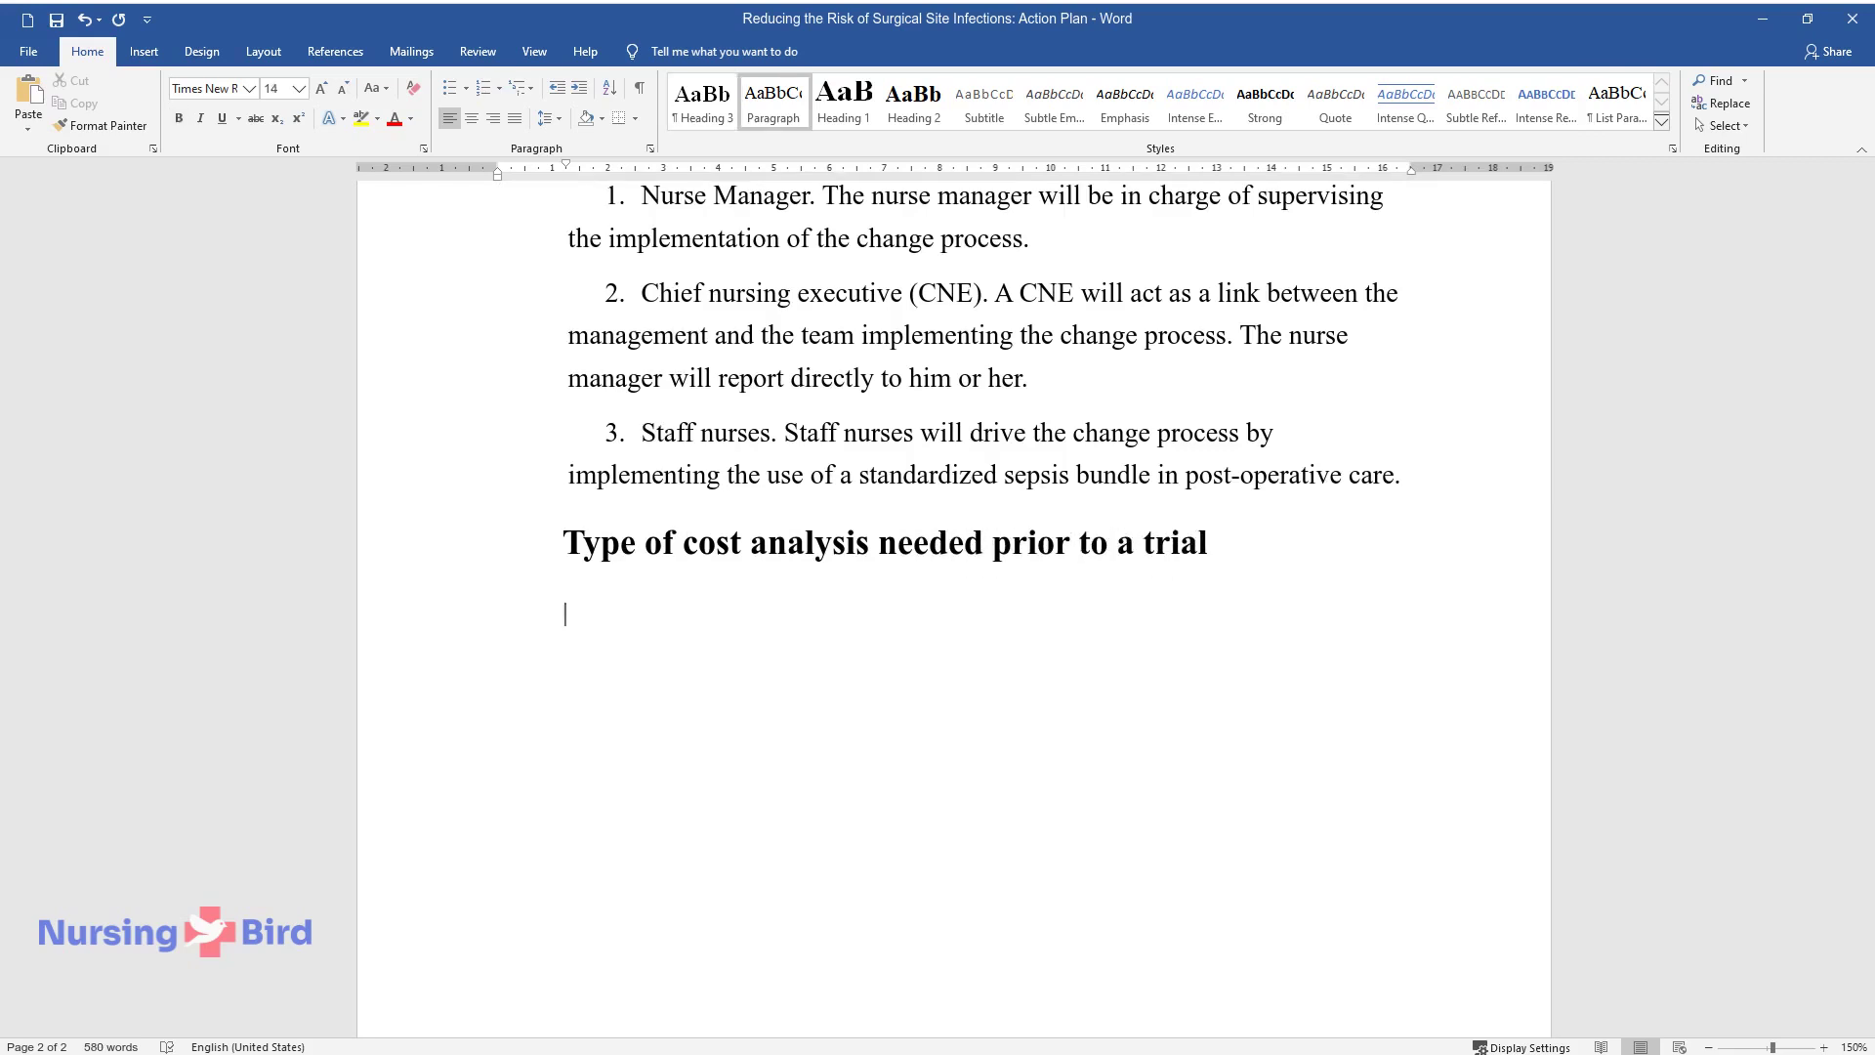
Step: Write that cost analysis before a trial will consider that the eight staff nurses will require training, with videos, charts, and booklets bought as training materials
{"action": "type", "text": "Cost analysis be"}
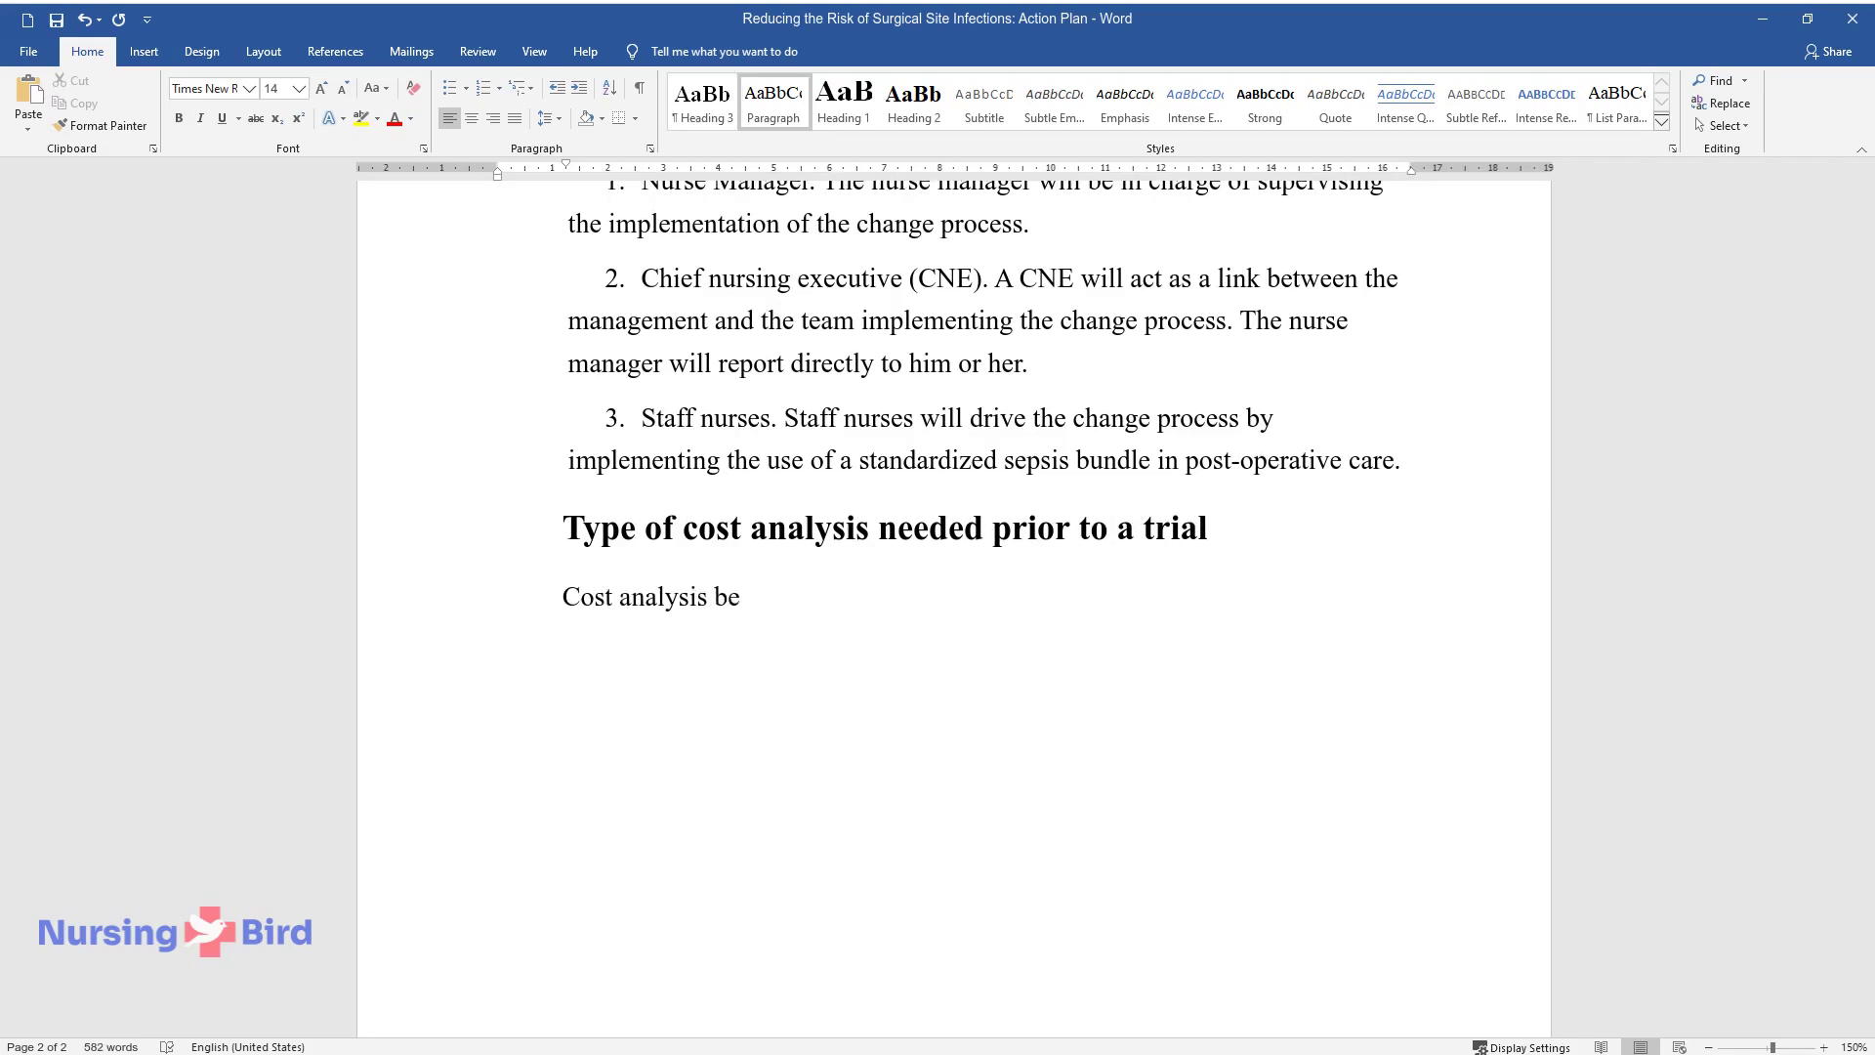
{"action": "type", "text": "fore a trial will consider that"}
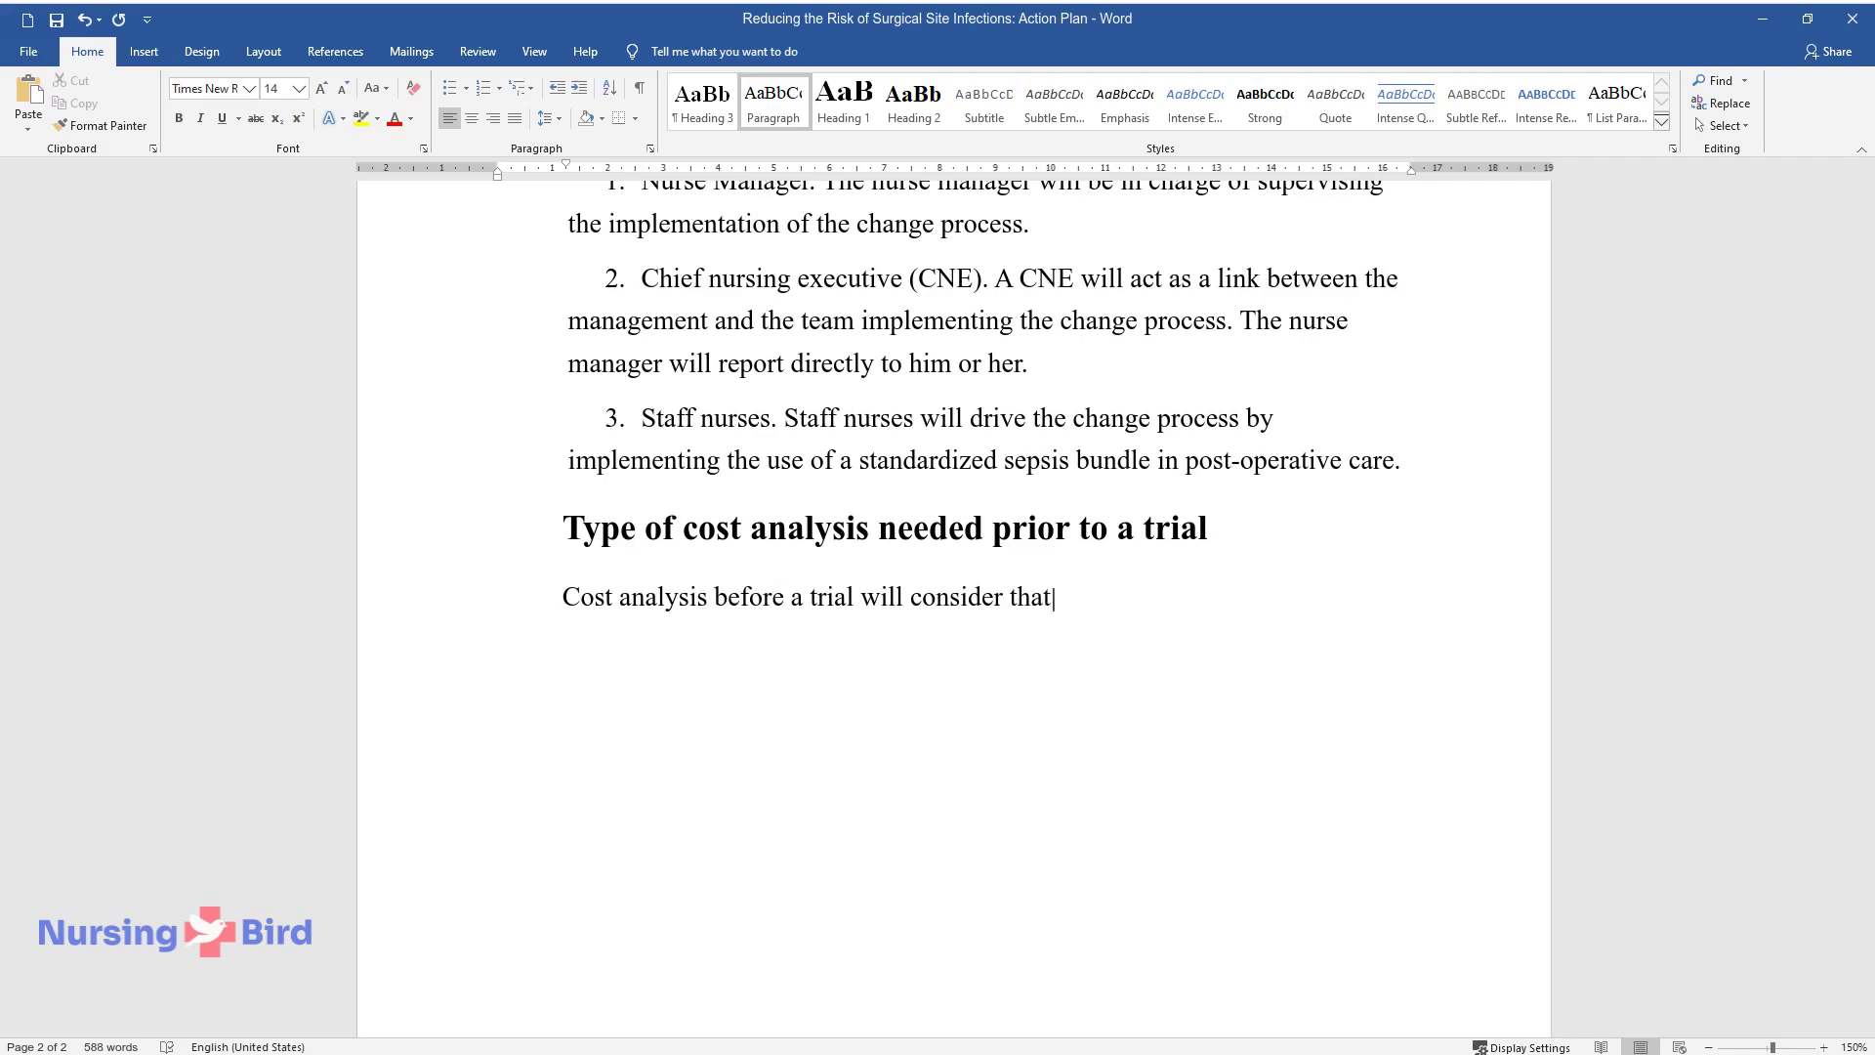
{"action": "type", "text": " the eight staff nurses will req"}
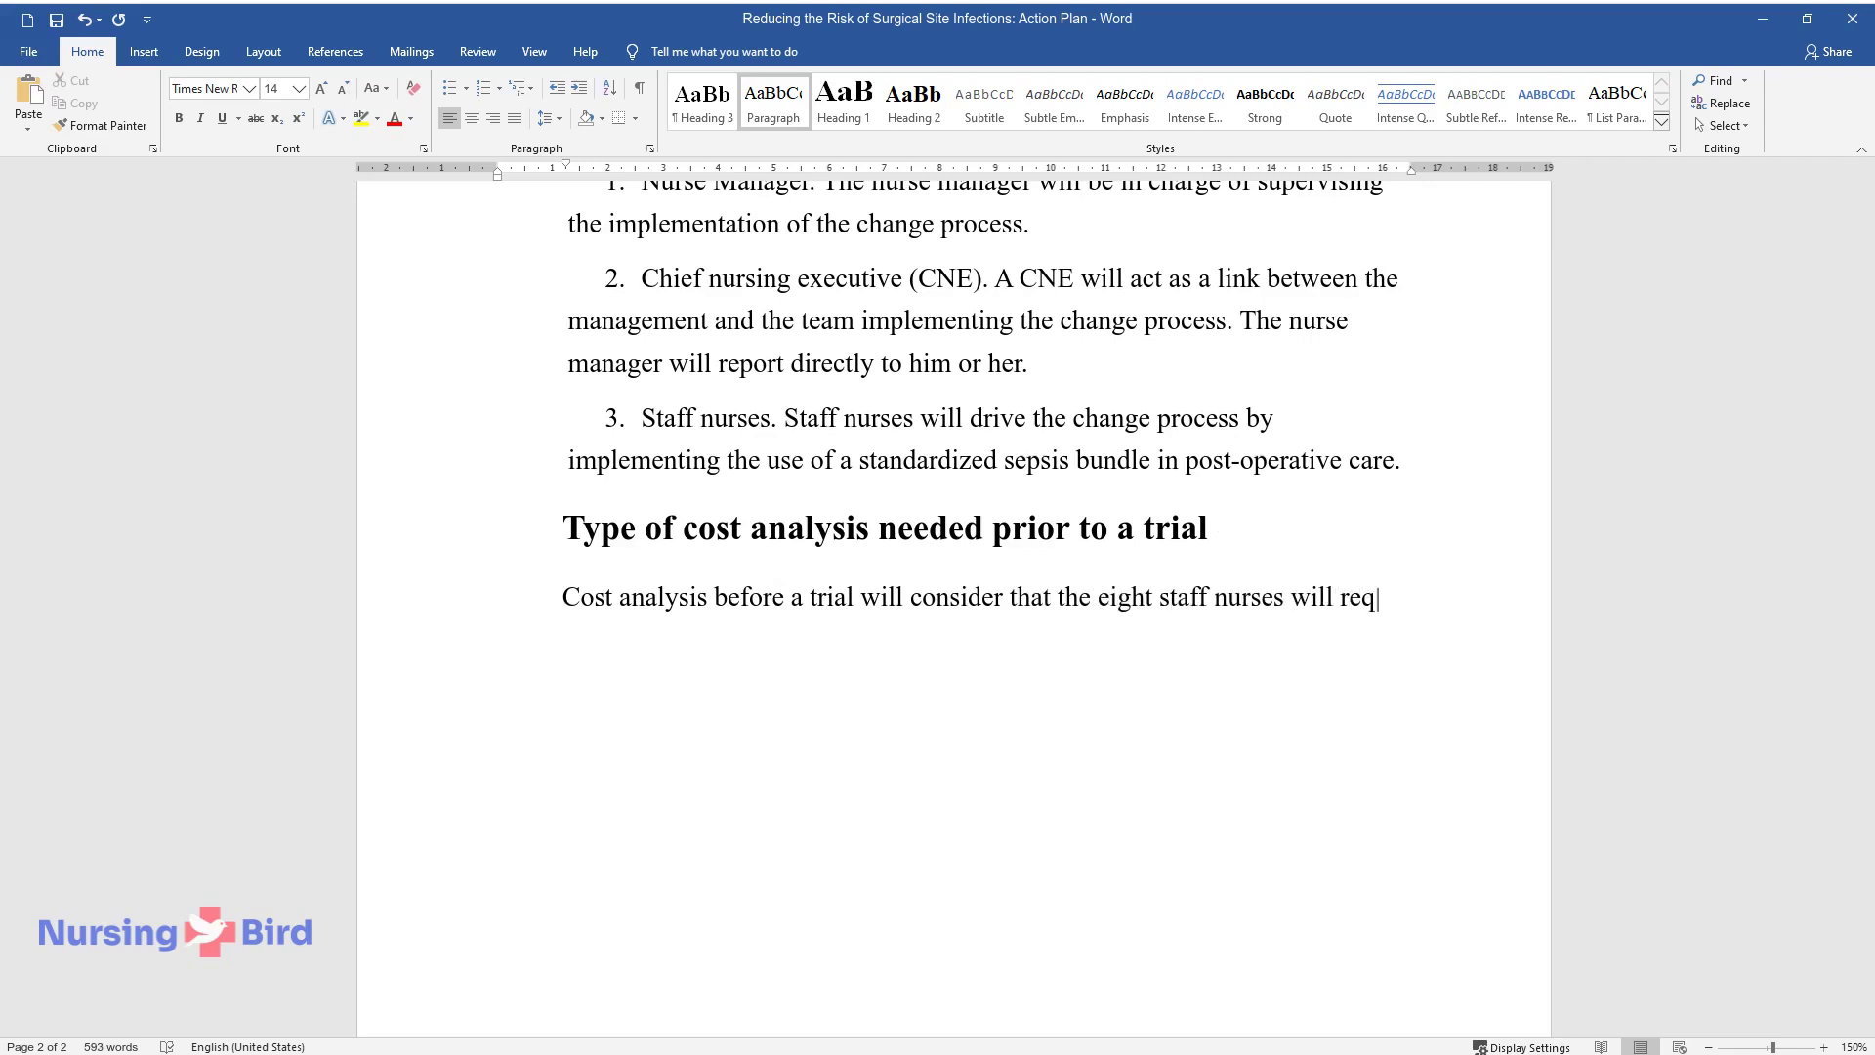
{"action": "type", "text": "uire training. Training material"}
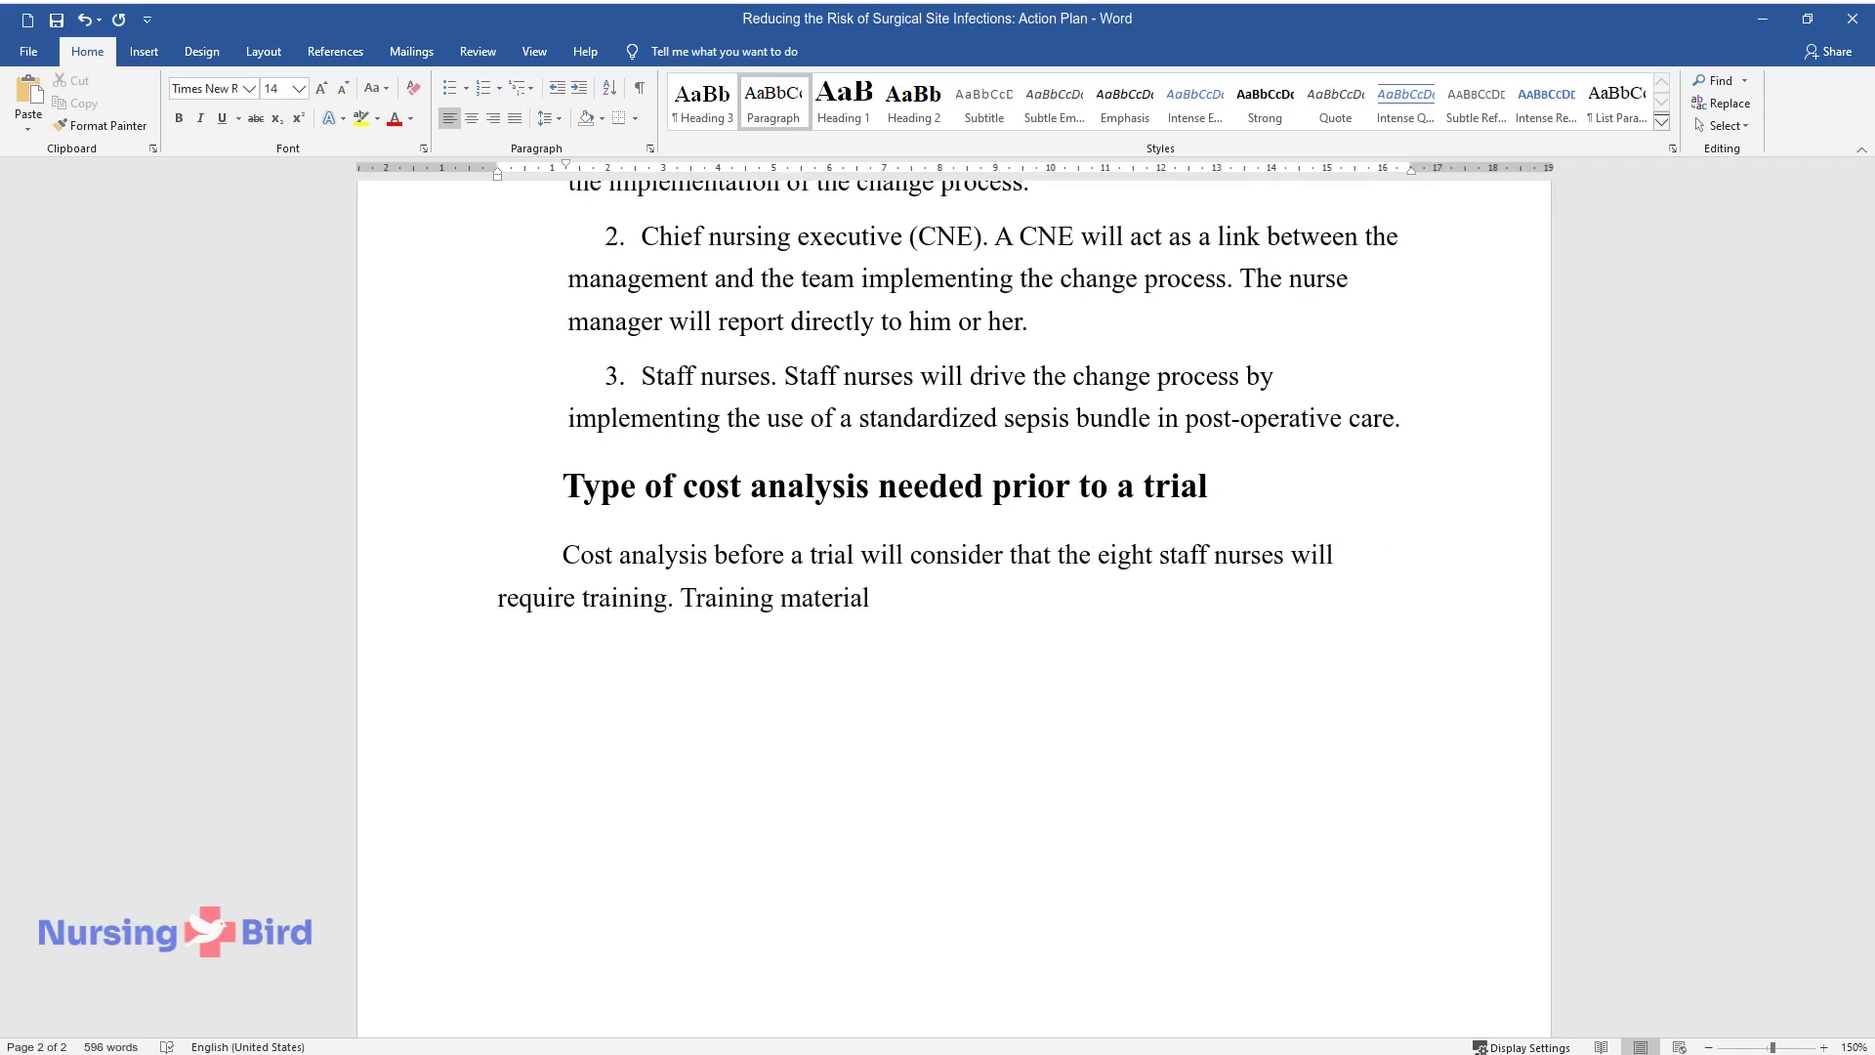
{"action": "type", "text": "s such as videos, charts, and bo"}
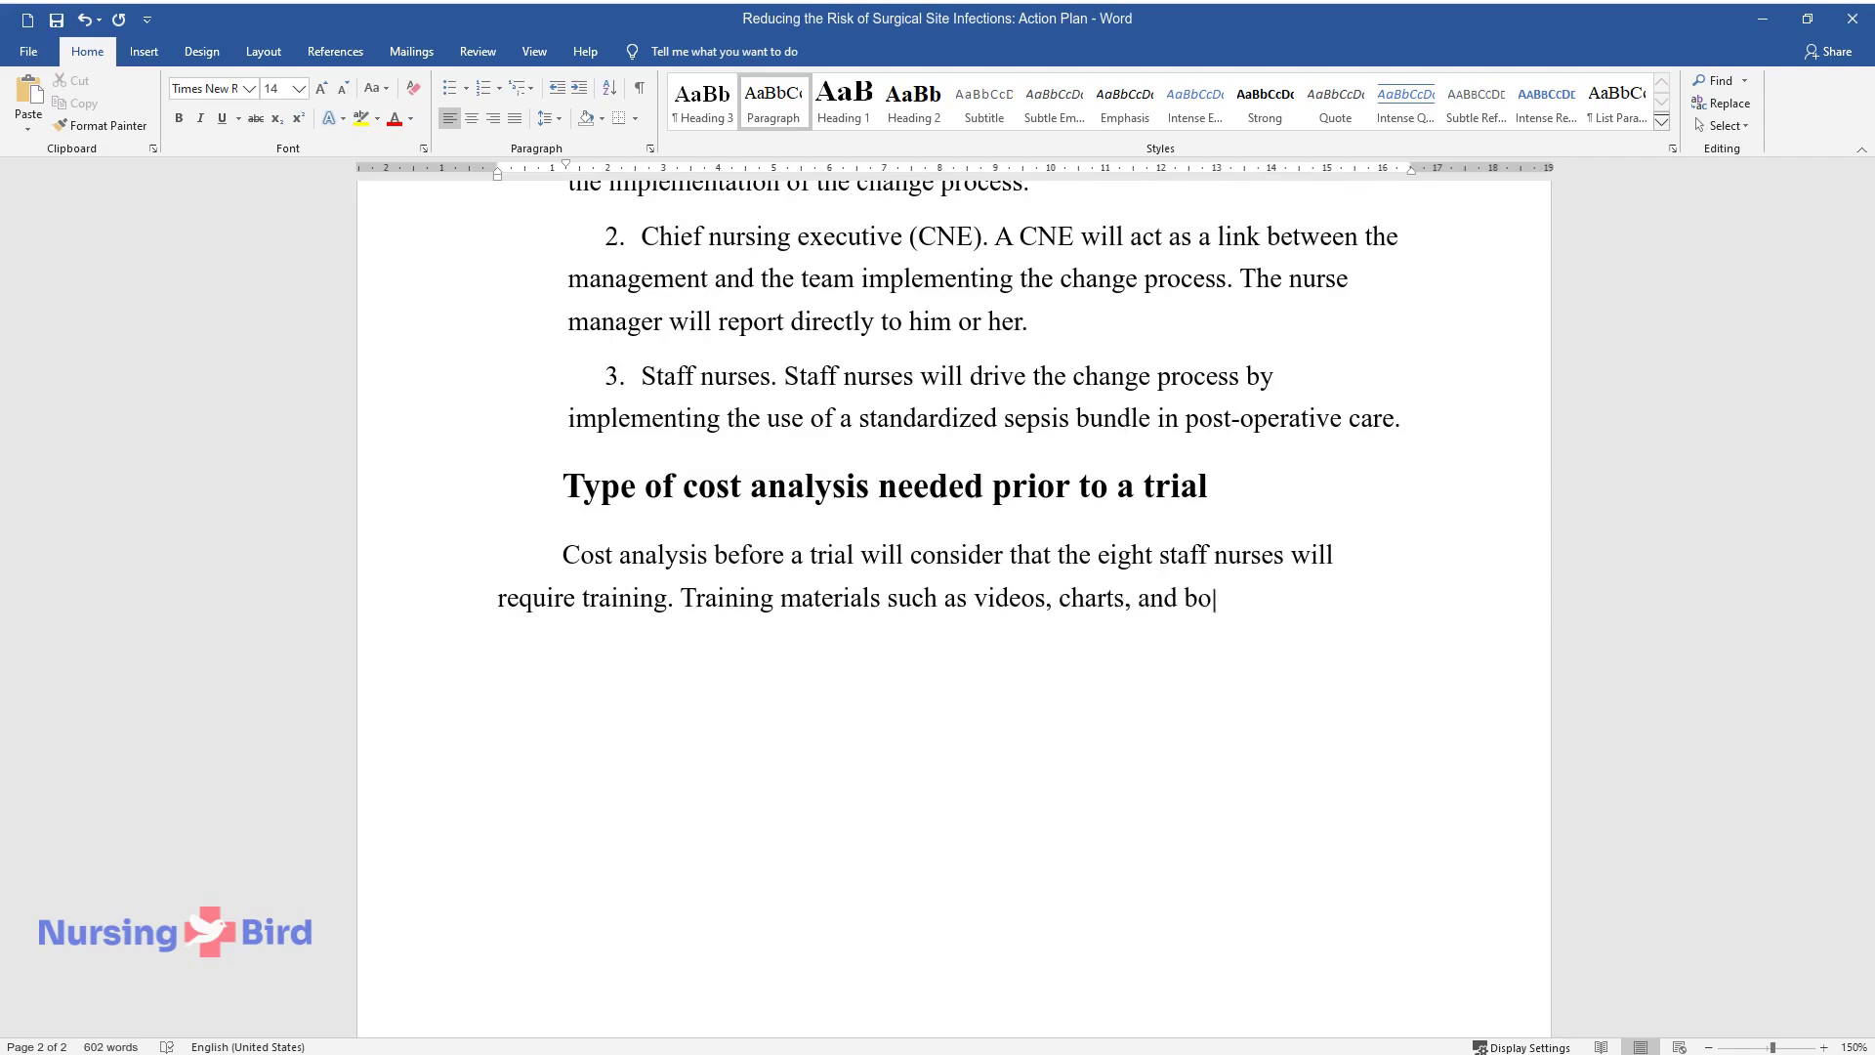
{"action": "type", "text": "oklets will be bought. Allowanc"}
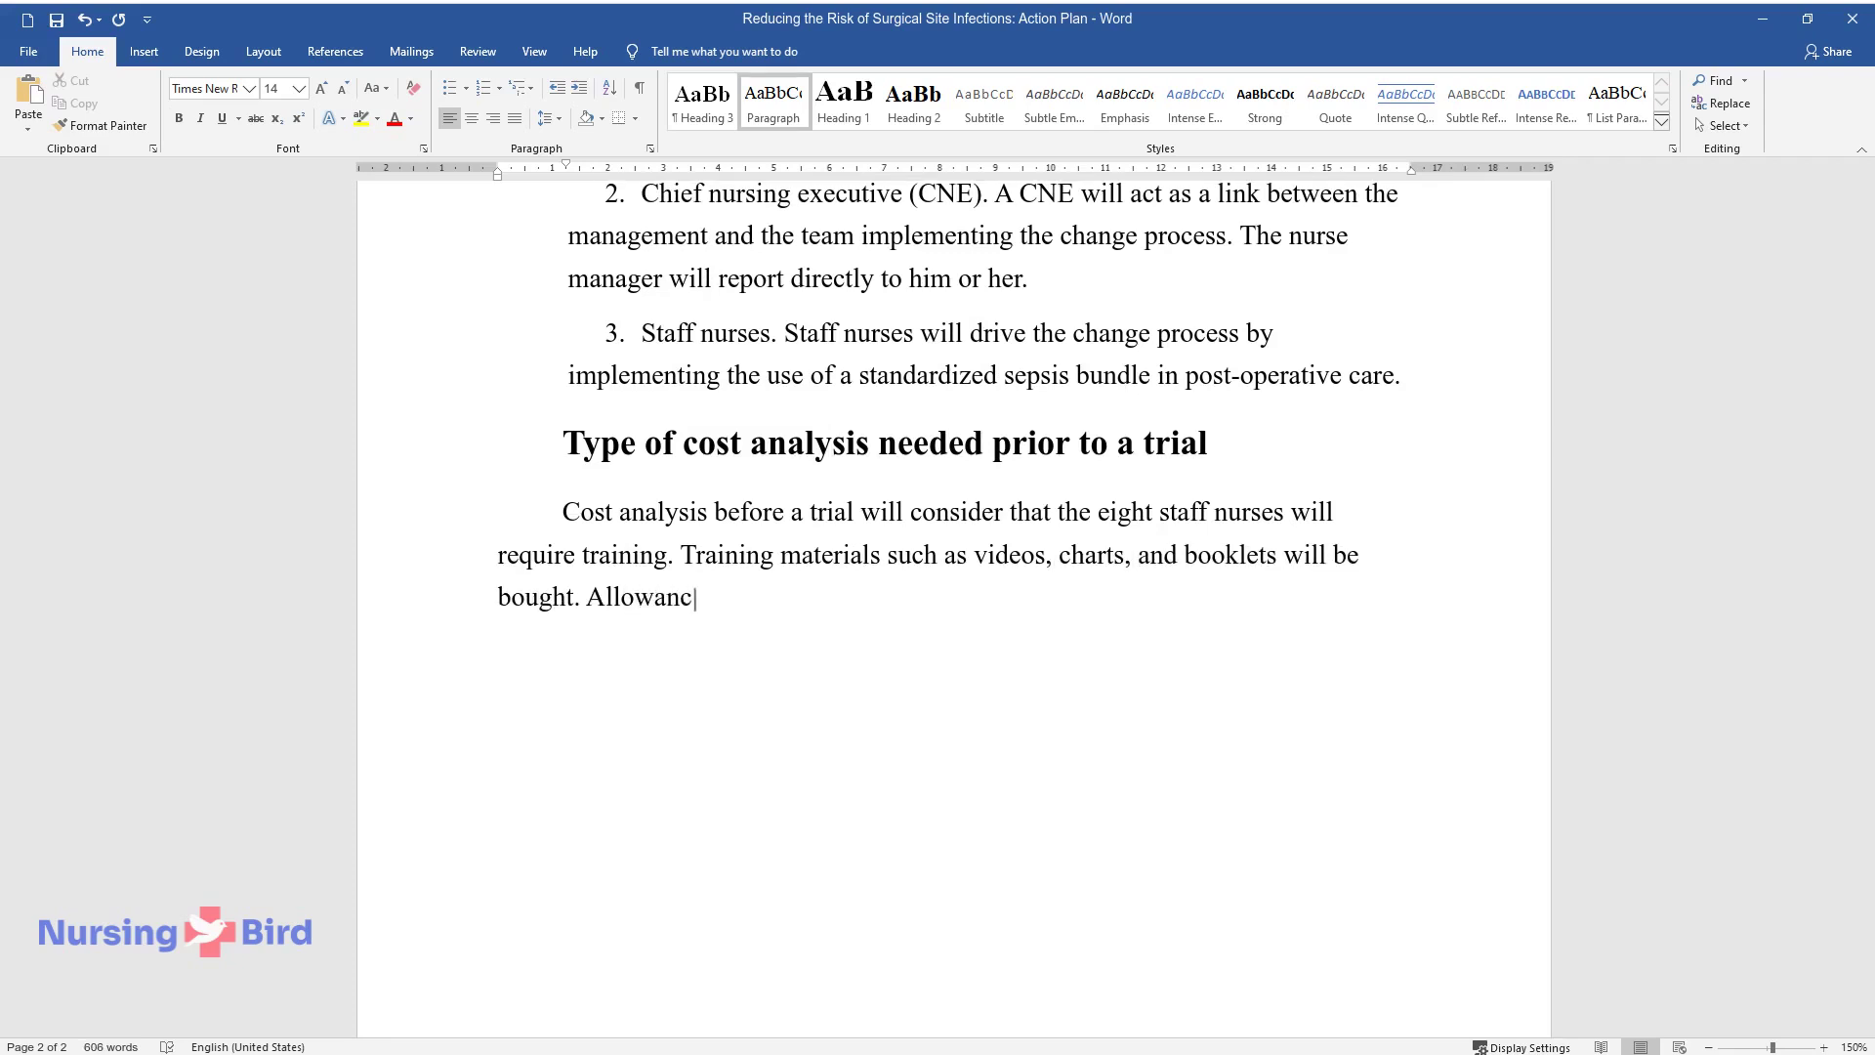
Step: Complete the cost analysis paragraph: allowances will also be paid to the participants, and all these factors will be considered in the cost analysis
{"action": "type", "text": "es will also be paid to the part"}
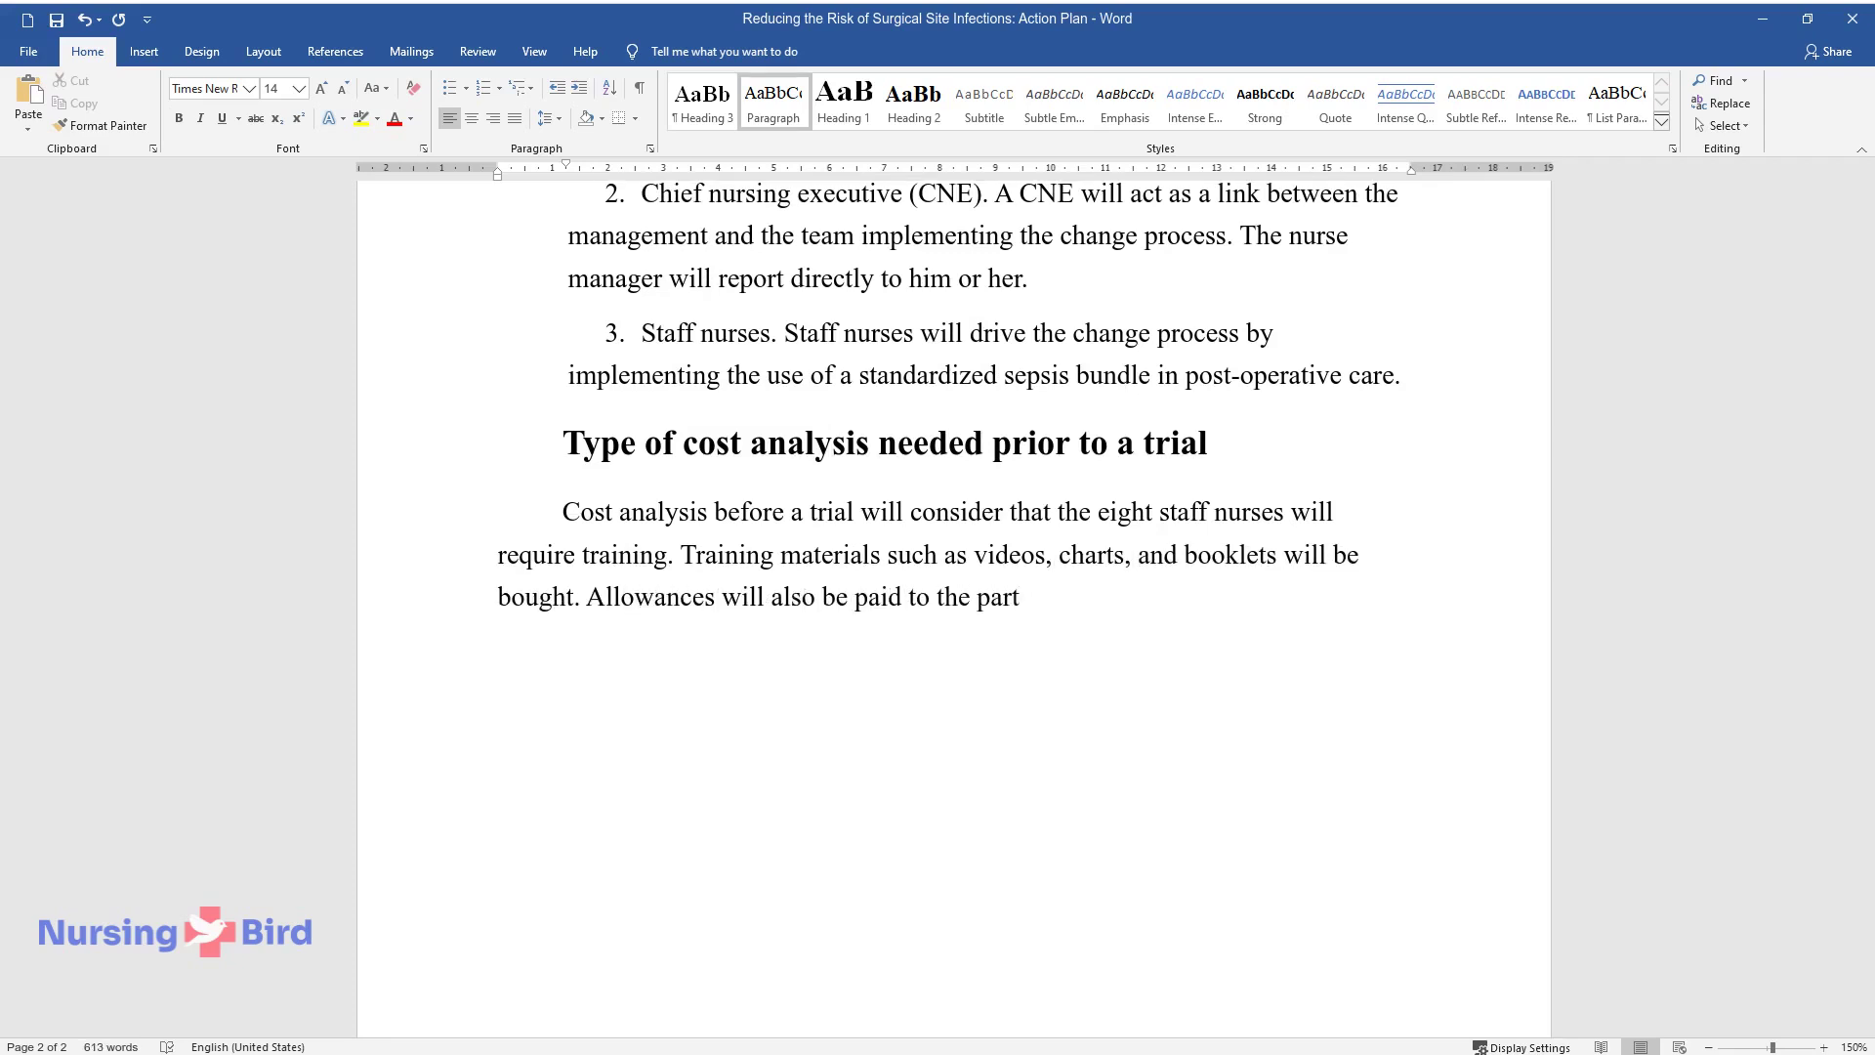
{"action": "type", "text": "icipants. All these factors will"}
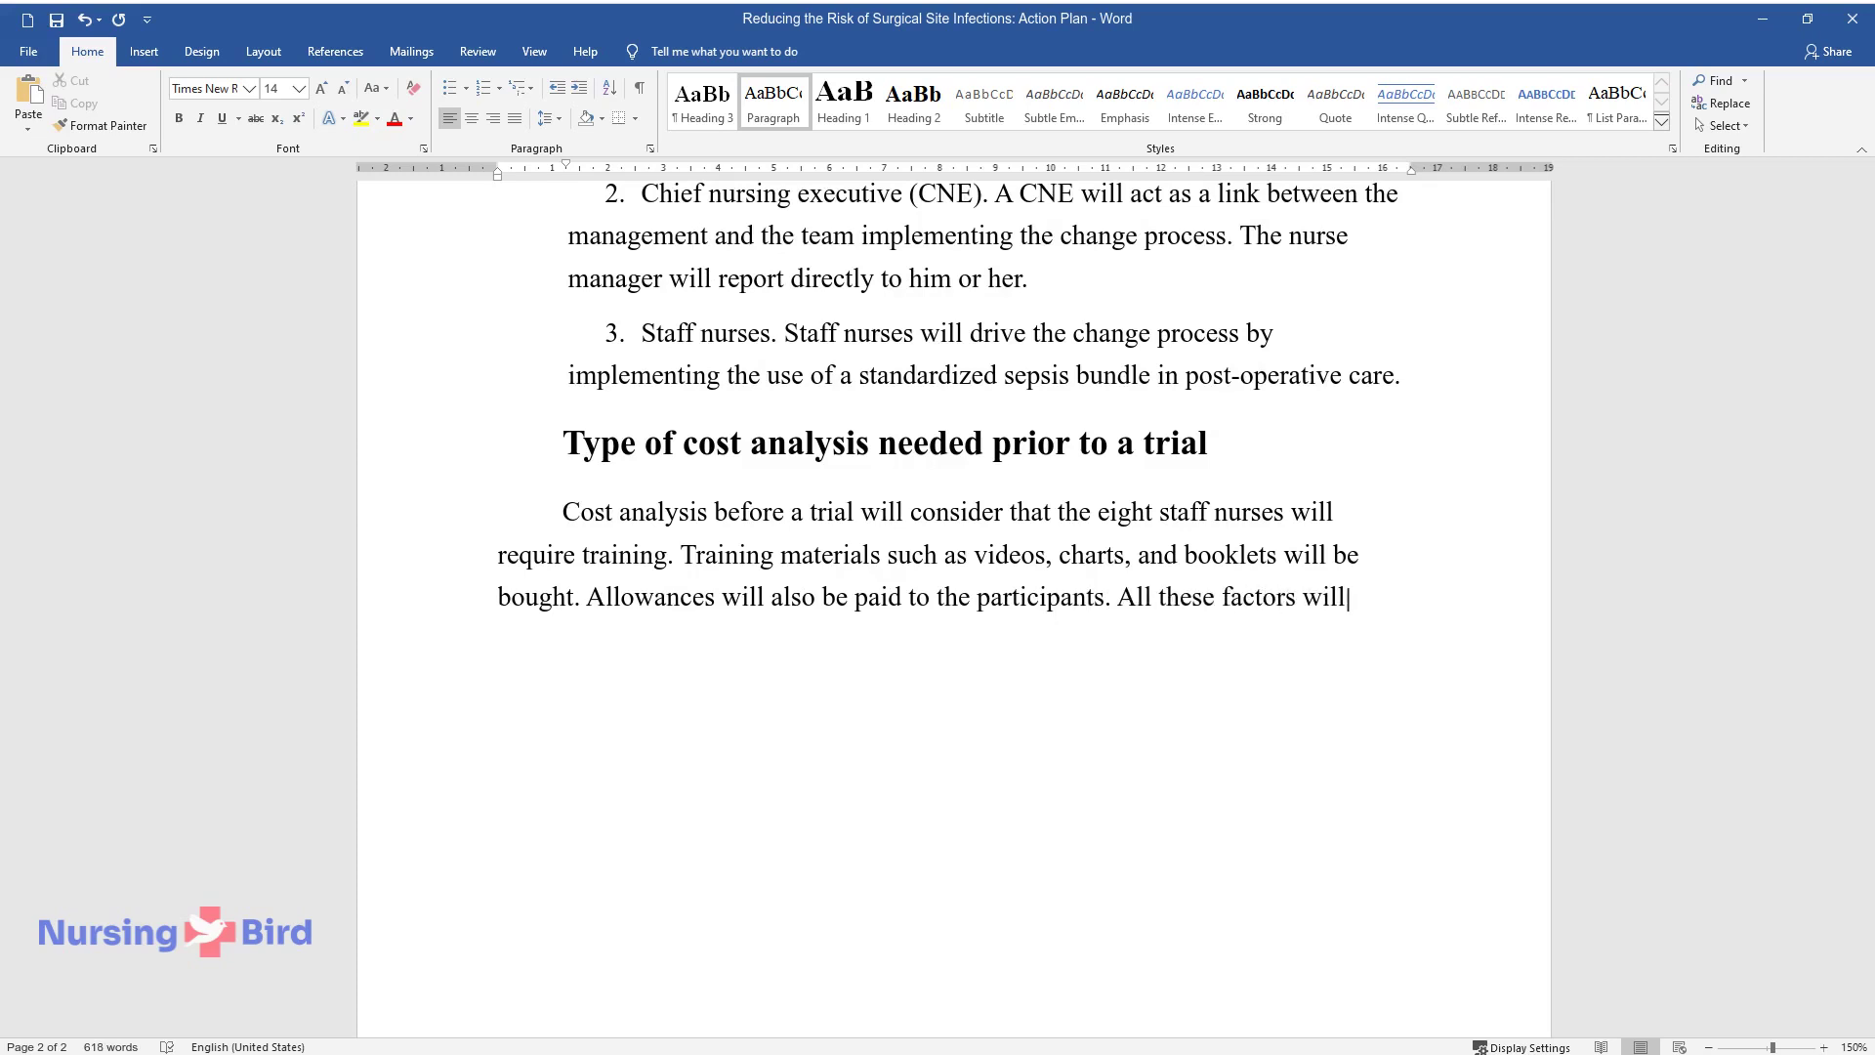
{"action": "type", "text": " be considered in the cost analysis."}
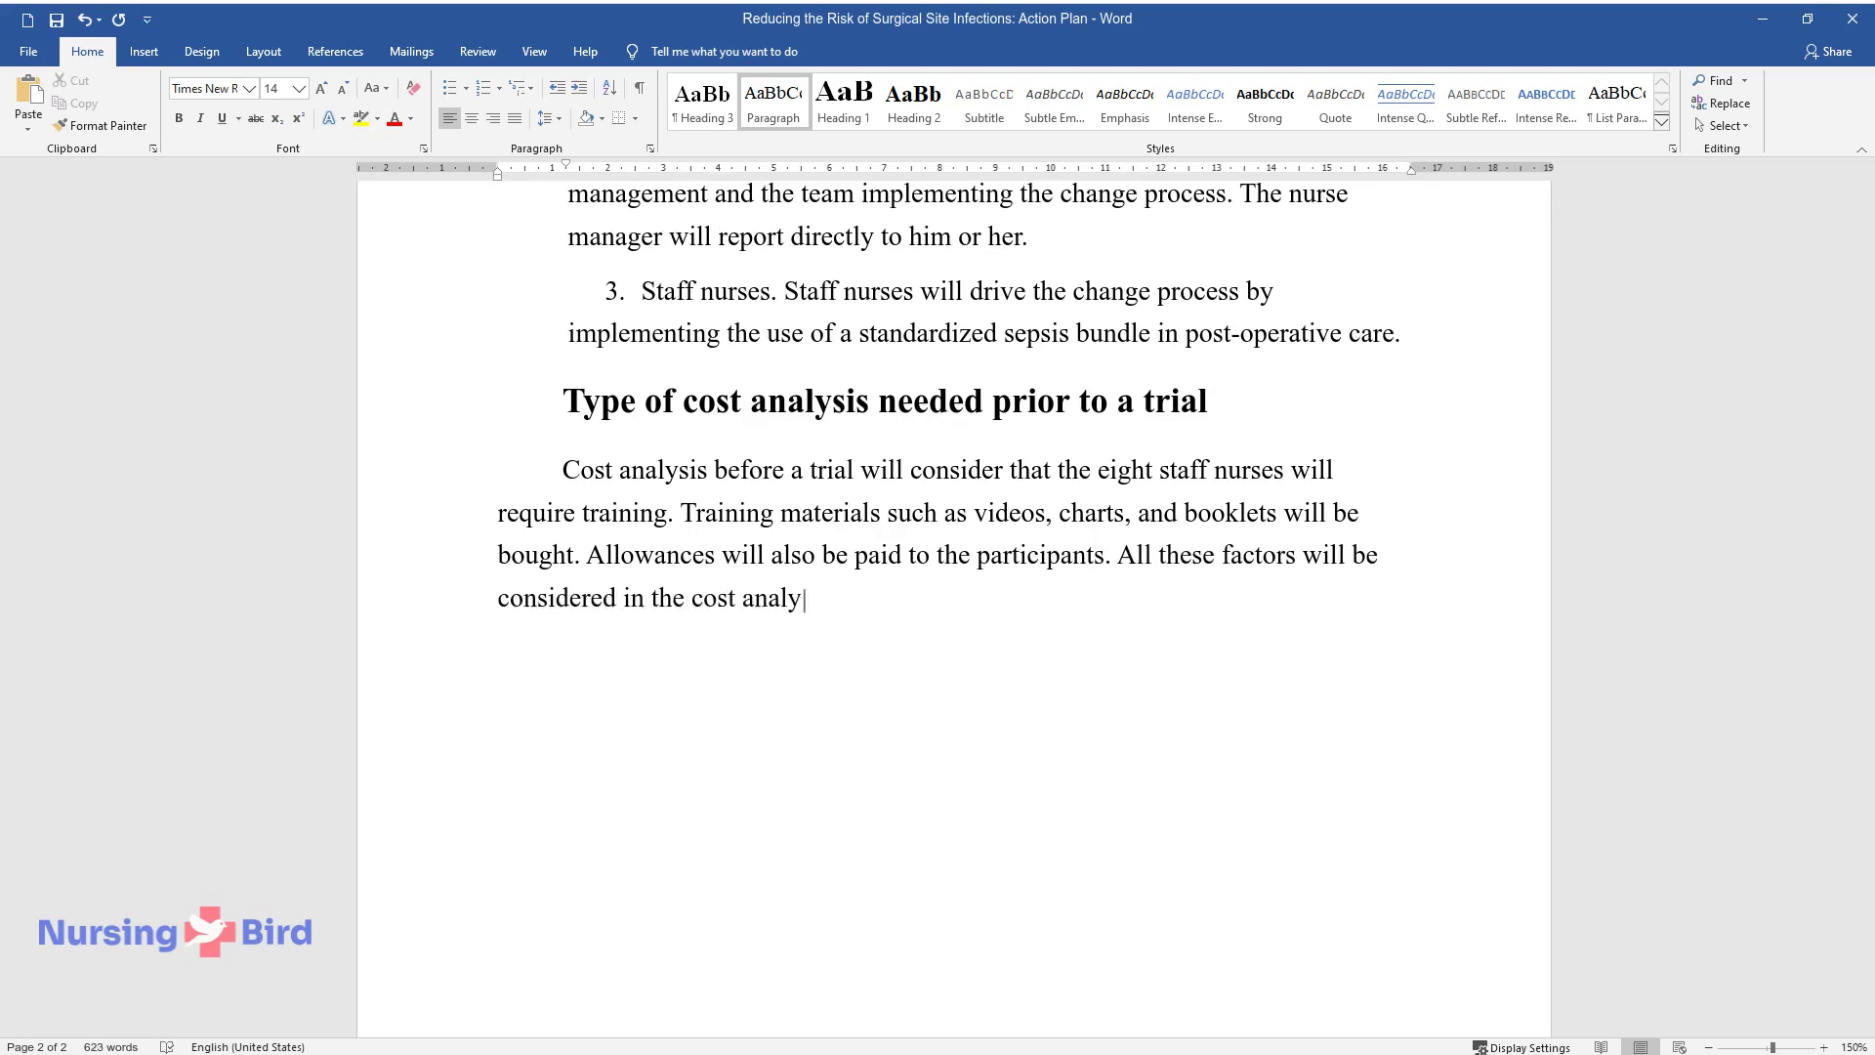
{"action": "key", "text": "Return"}
Step: Add the Heading 2 "Implementation" followed by the Heading 3 subheading "The process for gaining permission to plan and begin a trial"
{"action": "type", "text": "Implem"}
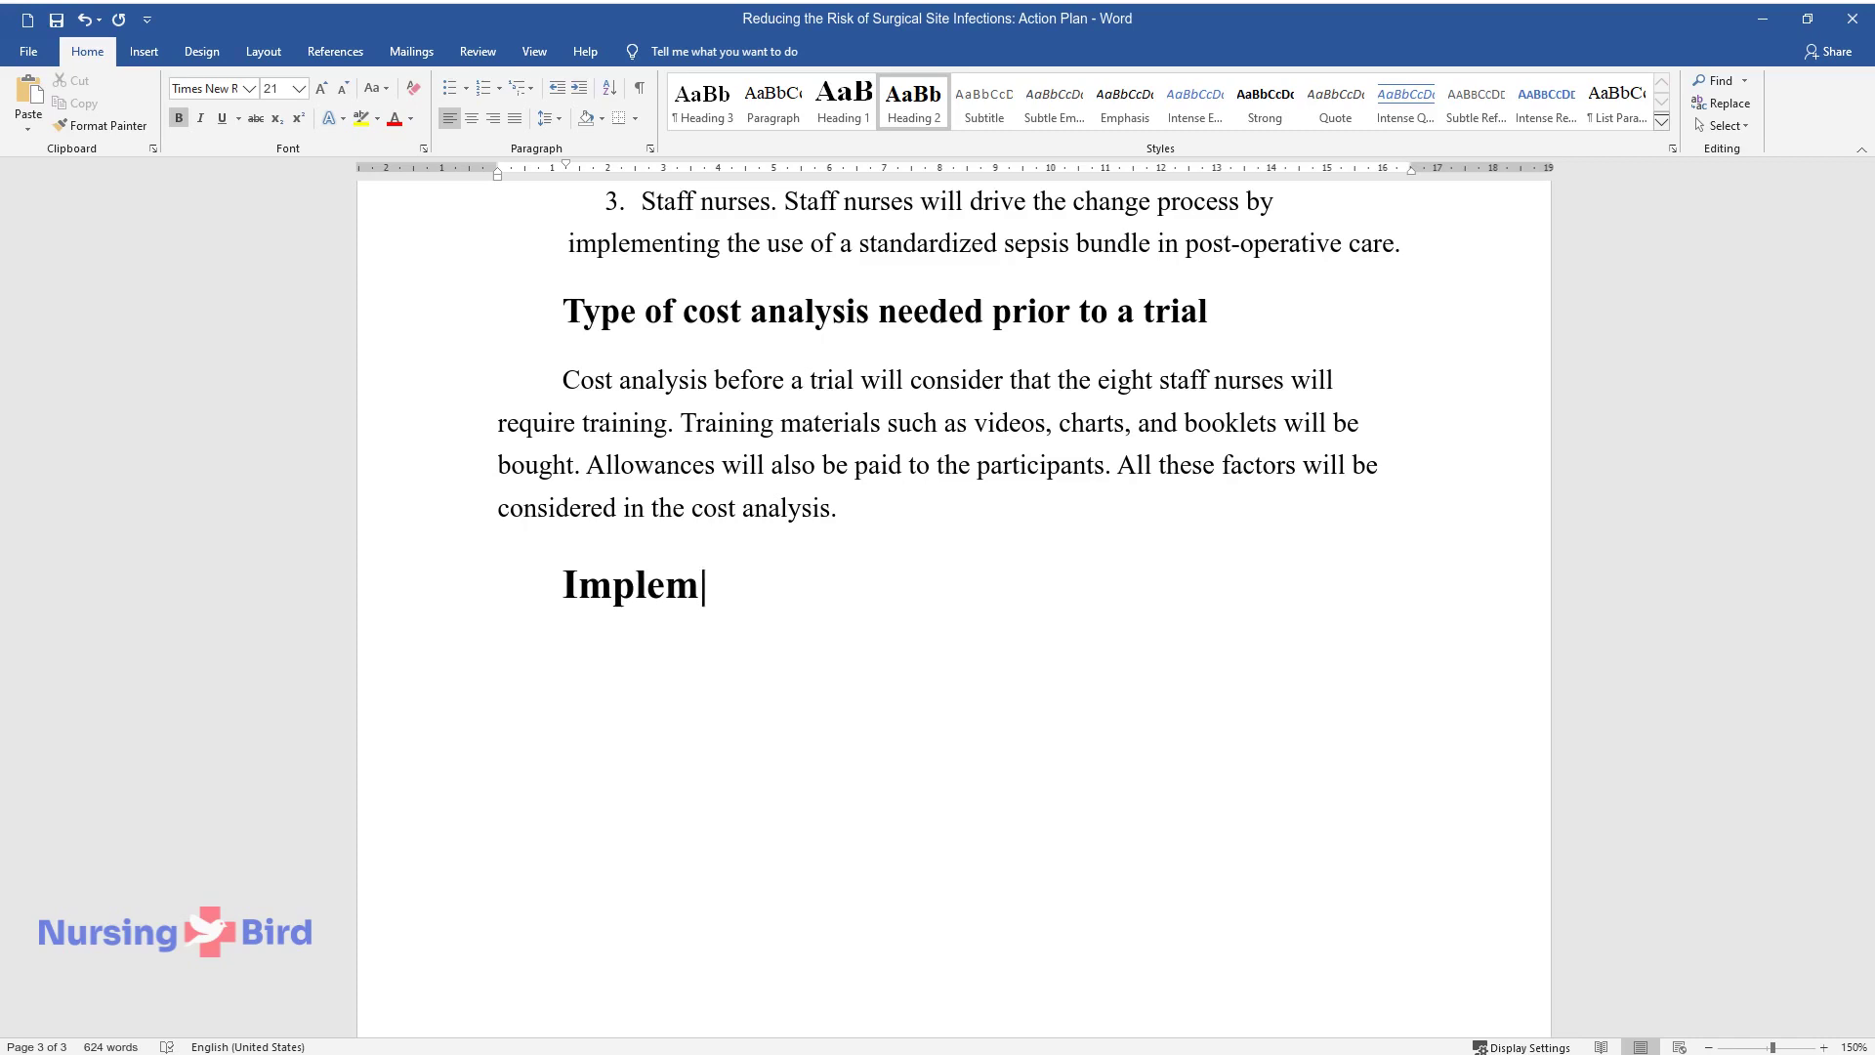
{"action": "type", "text": "entation T"}
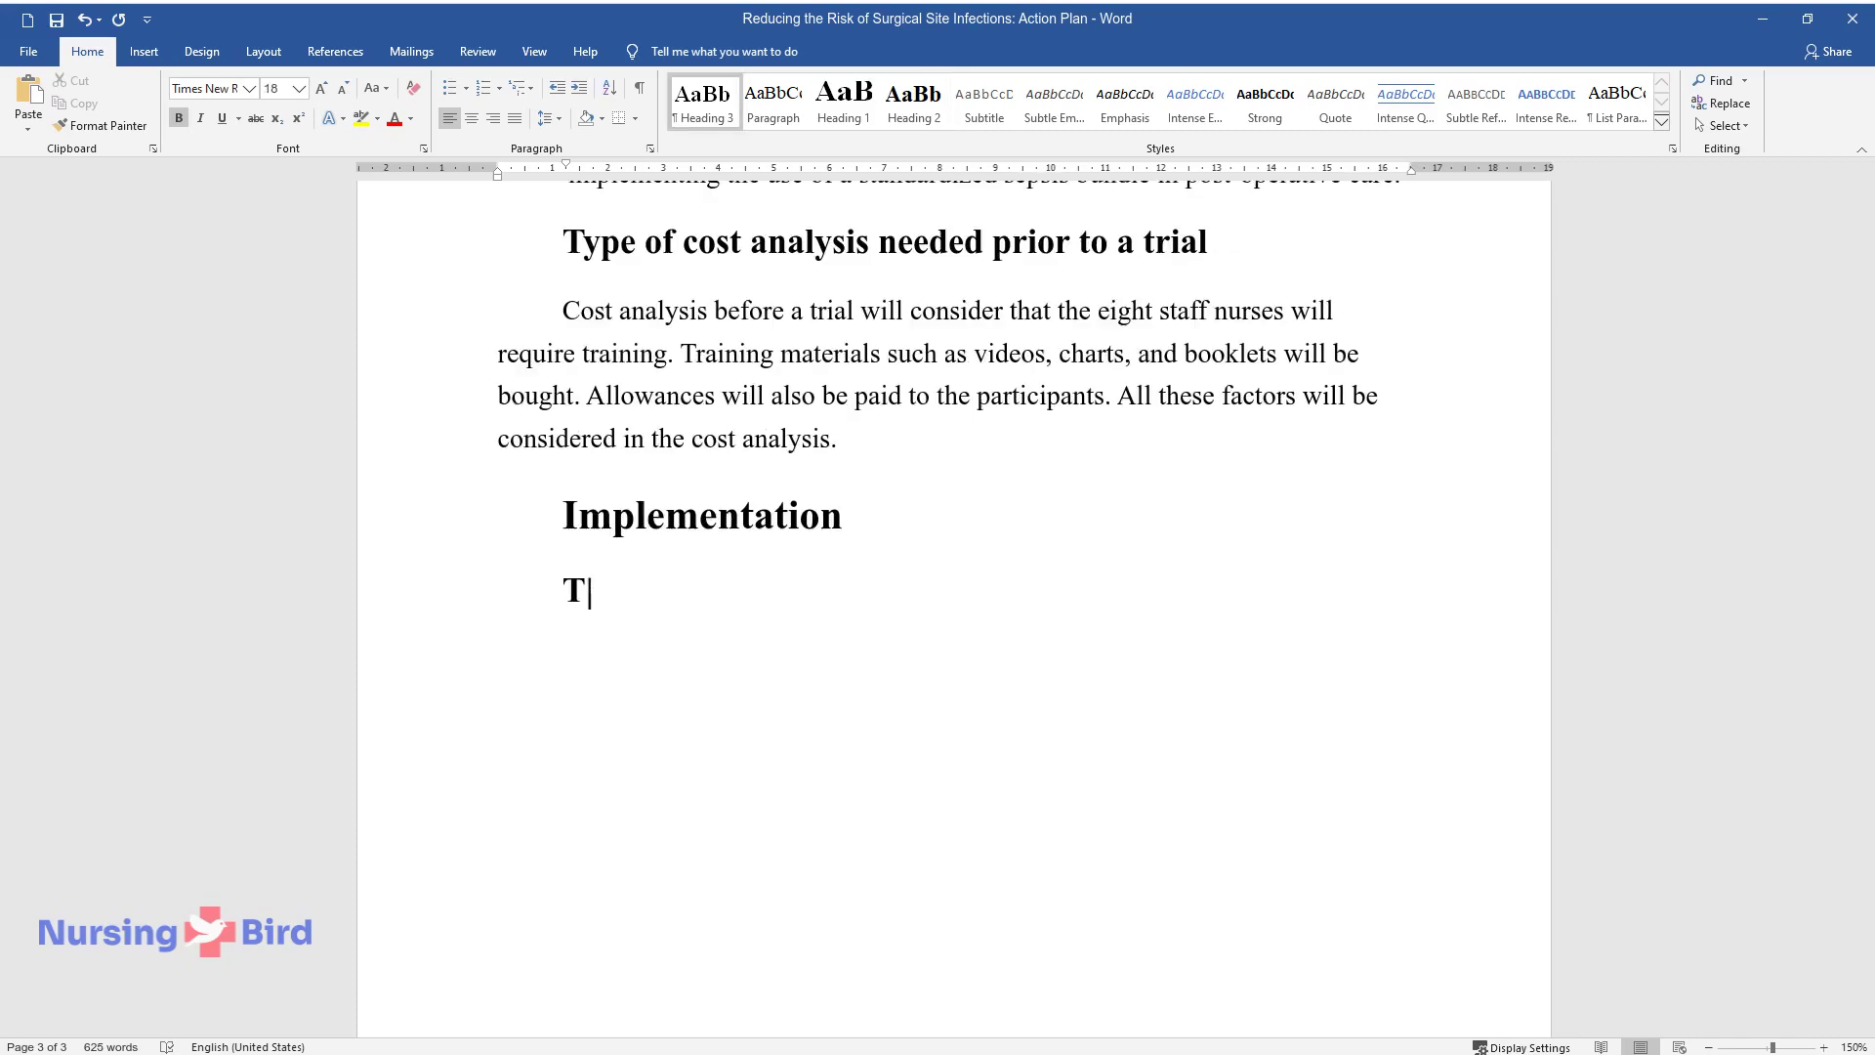
{"action": "type", "text": "he process for gaining permissio"}
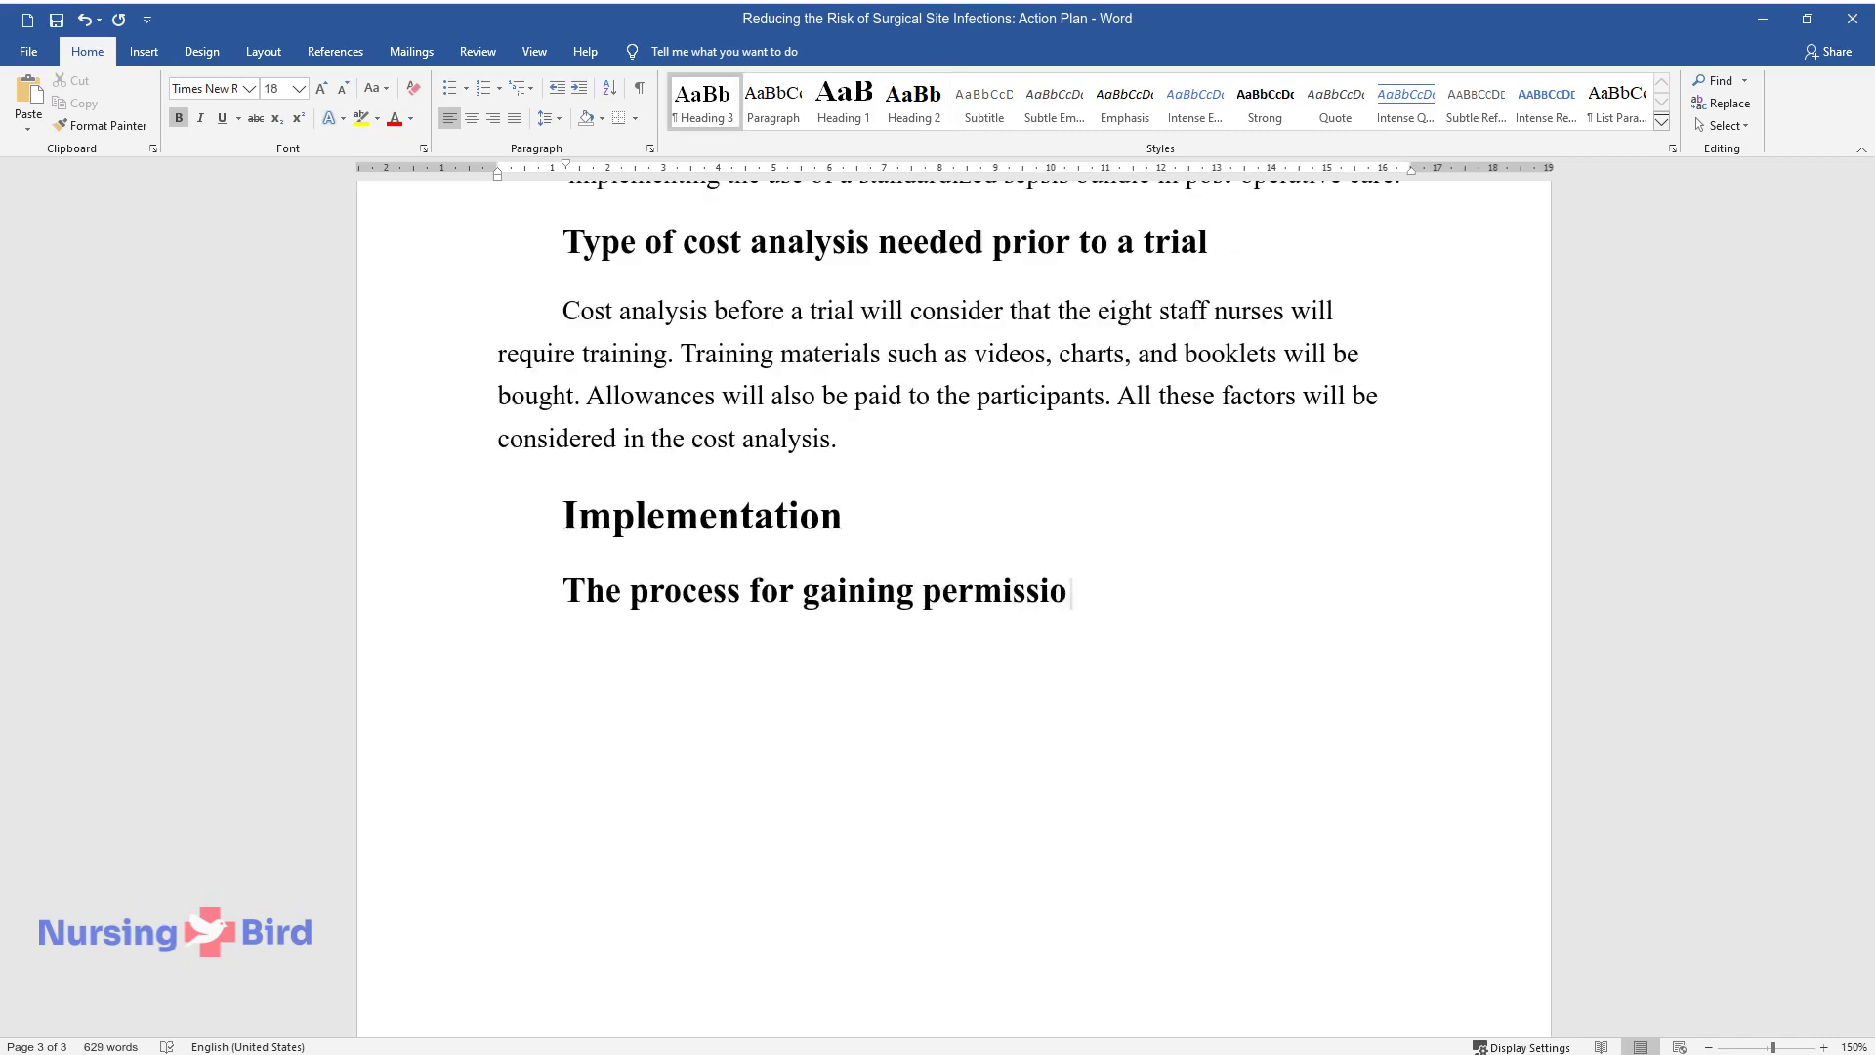
{"action": "type", "text": "n to plan and begin a trial"}
{"action": "key", "text": "Return"}
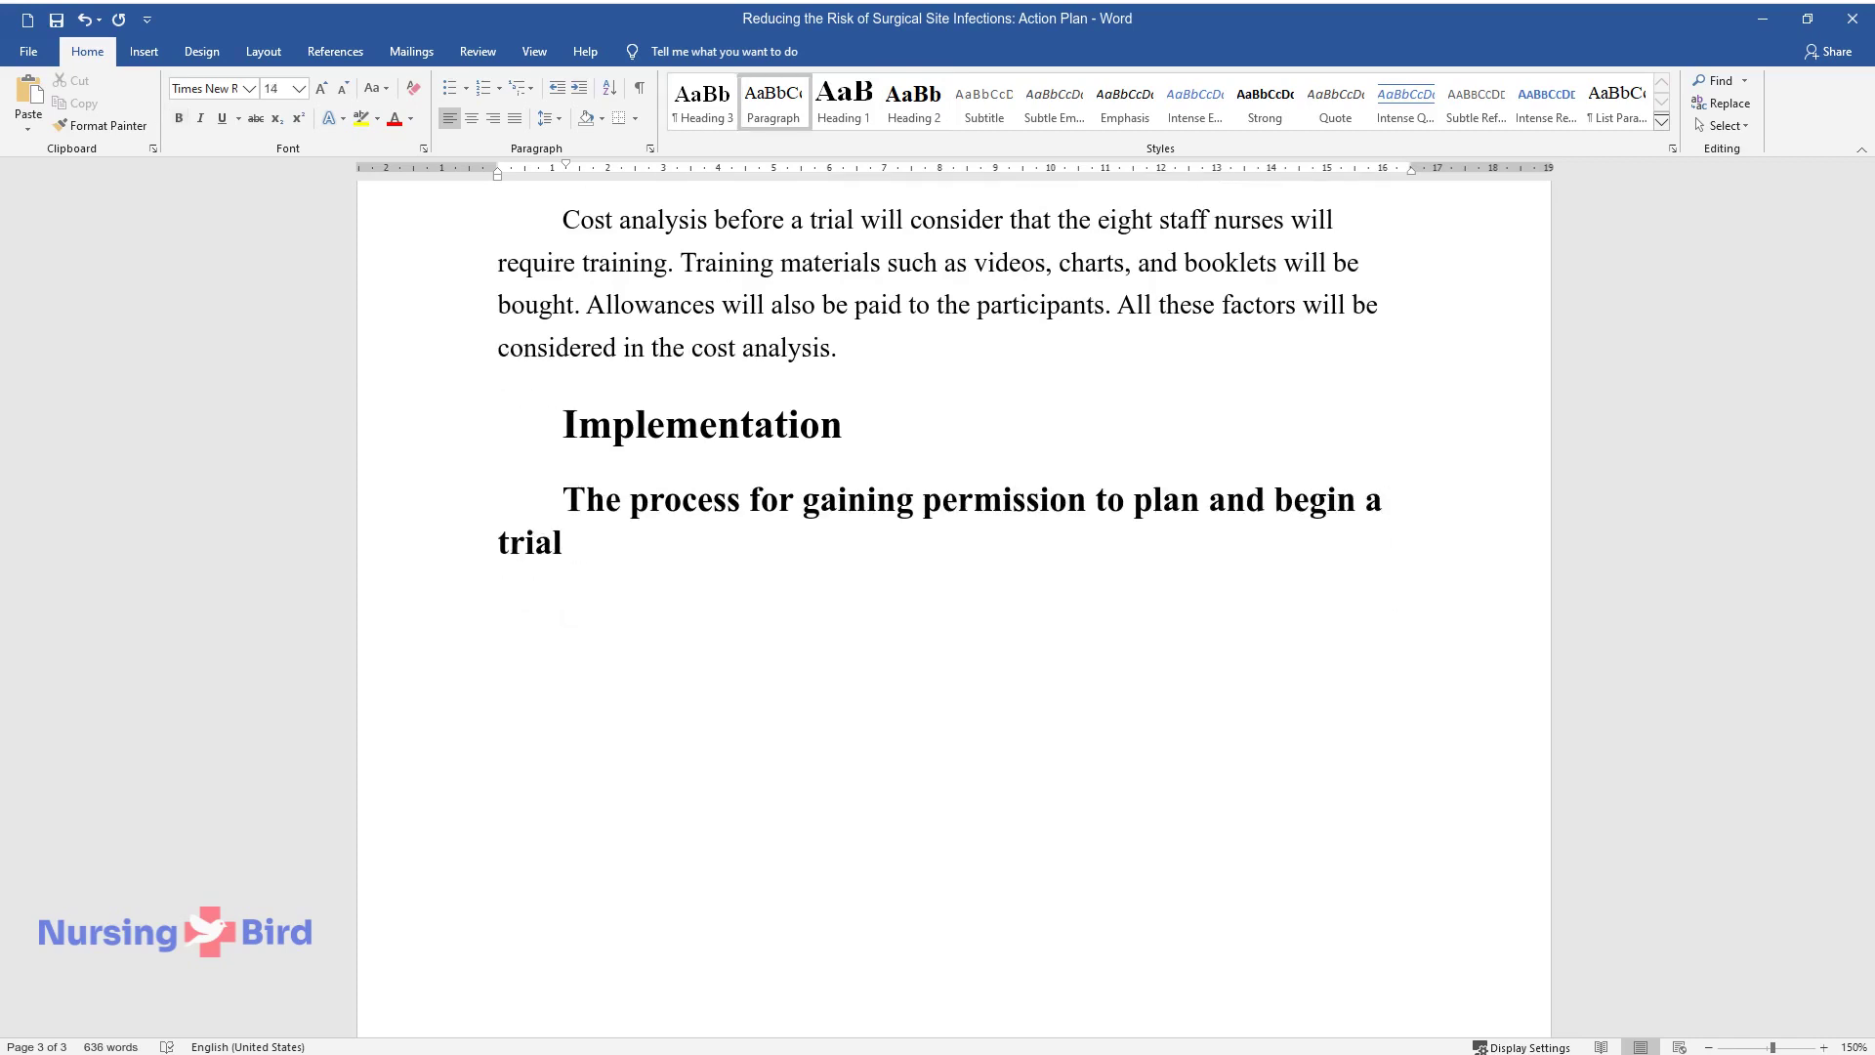
Step: Write that the nurse manager will write to the CNE on the proposed change, detailing all involved aspects together with the expected care benefits to patients
{"action": "type", "text": "The nurse manage"}
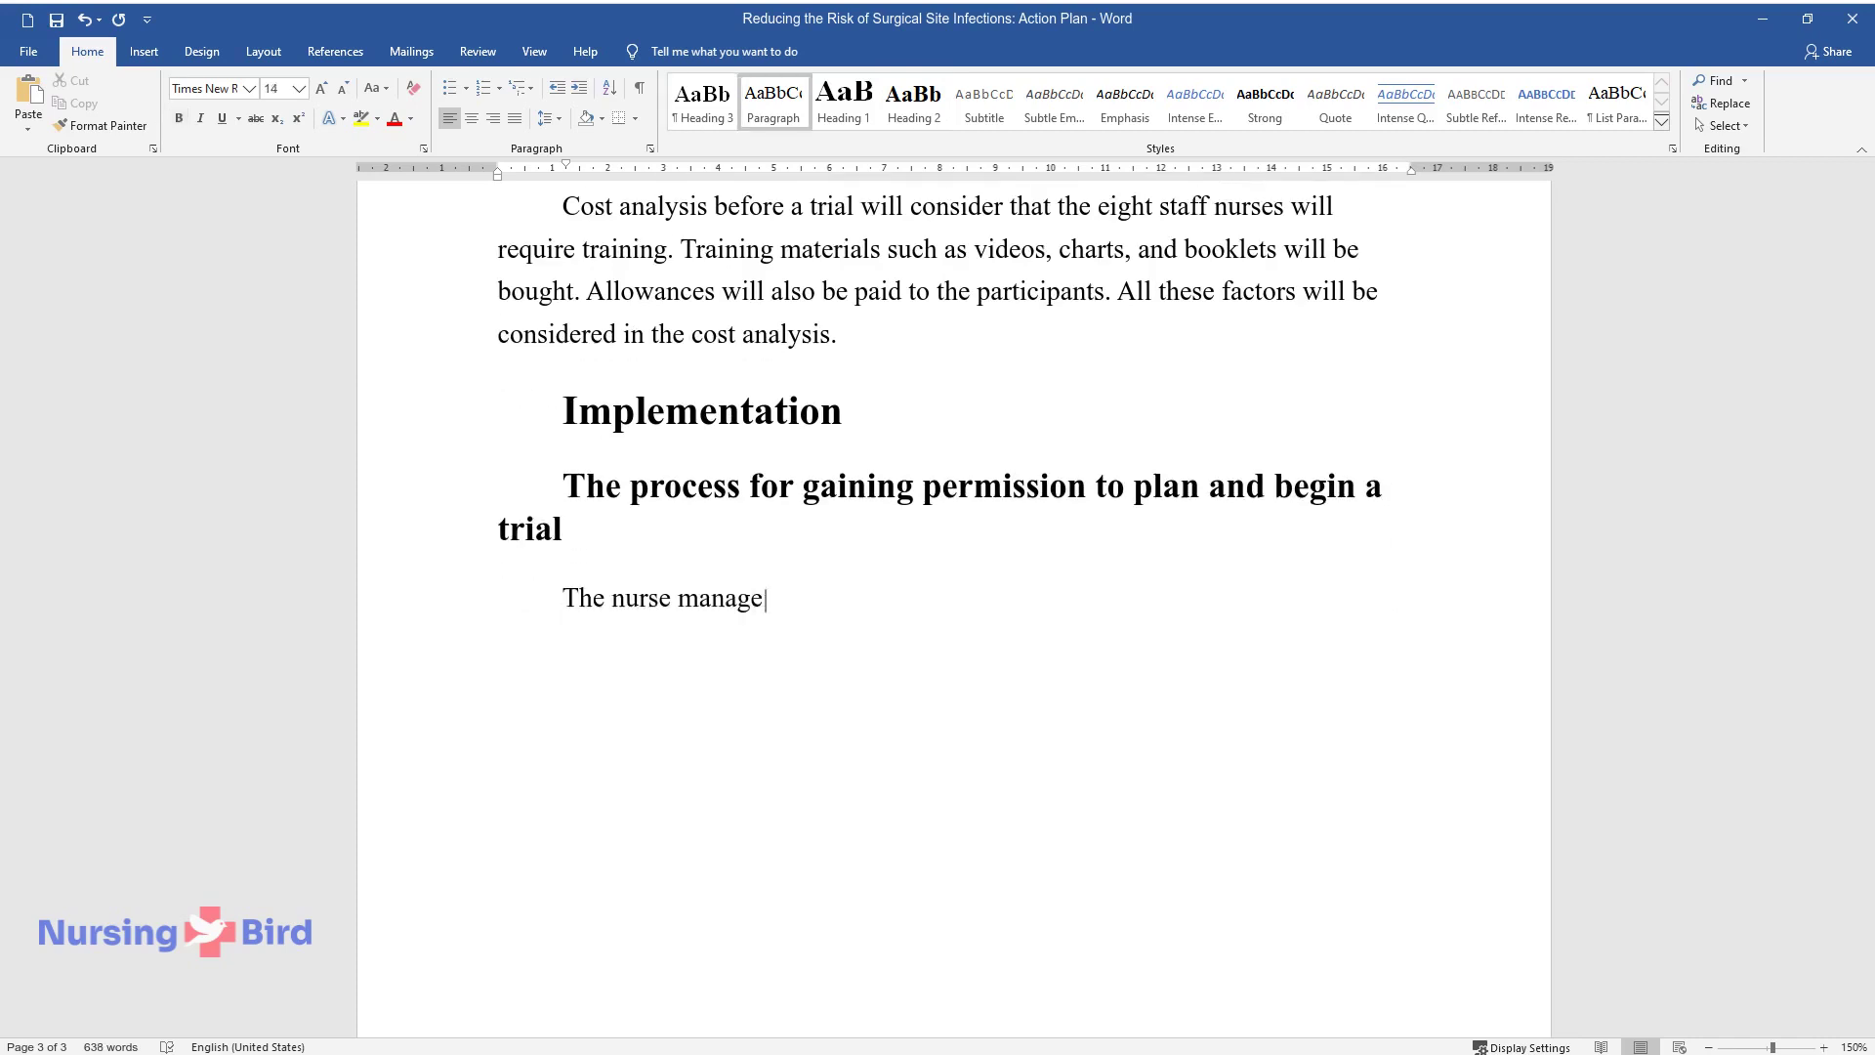
{"action": "type", "text": "r will write to the CNE on the propo"}
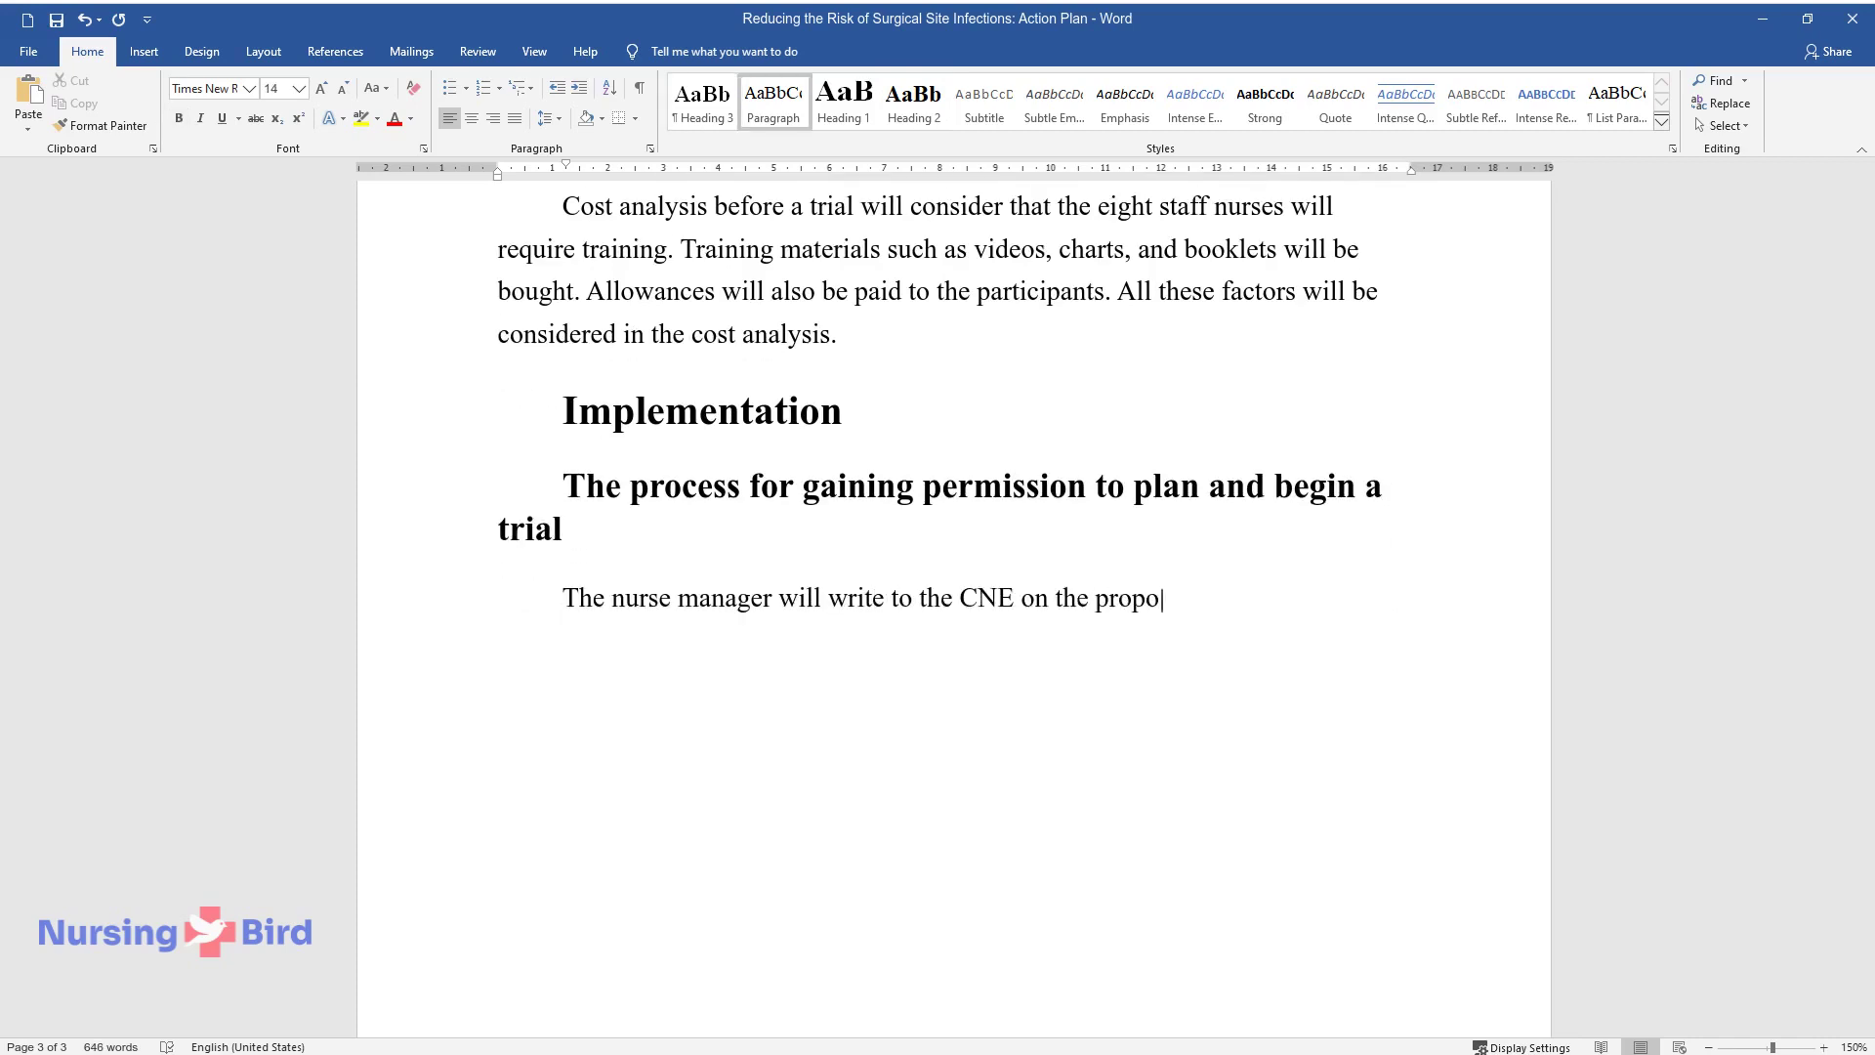
{"action": "type", "text": "sed change detailing all involved"}
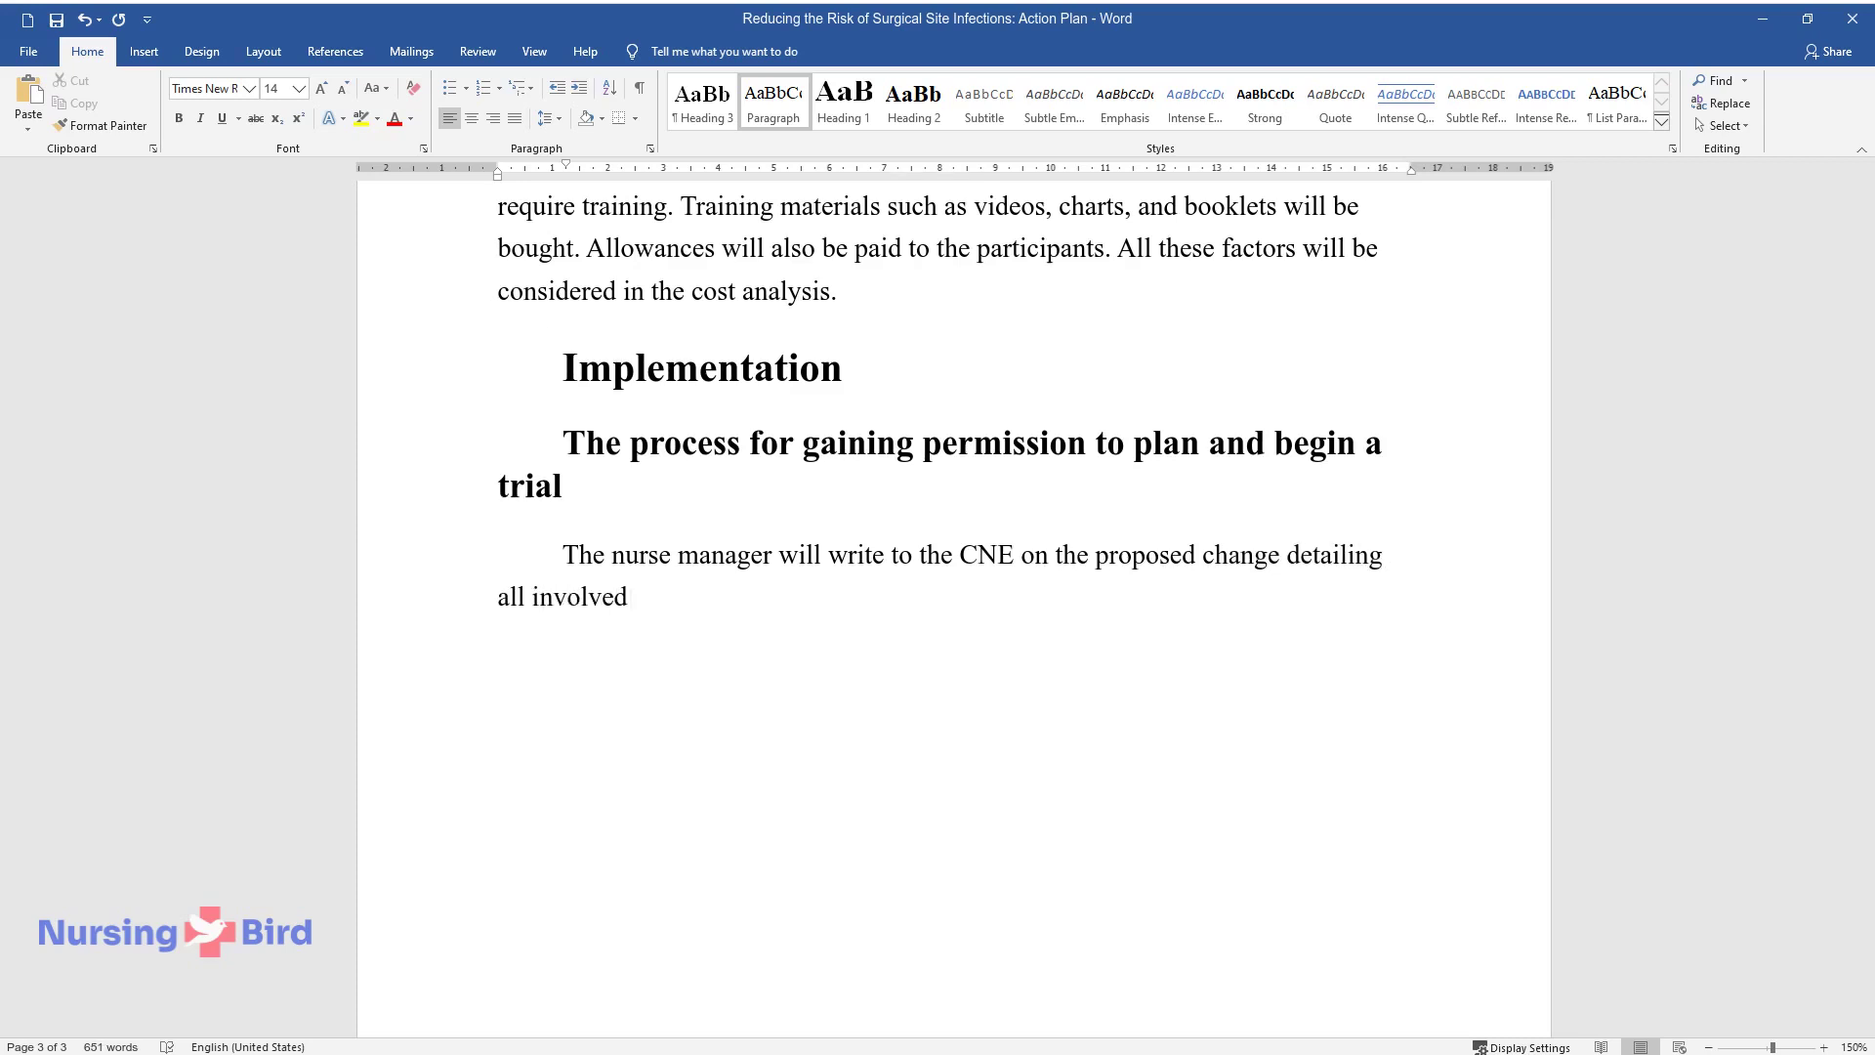
{"action": "type", "text": " aspects together with the expected"}
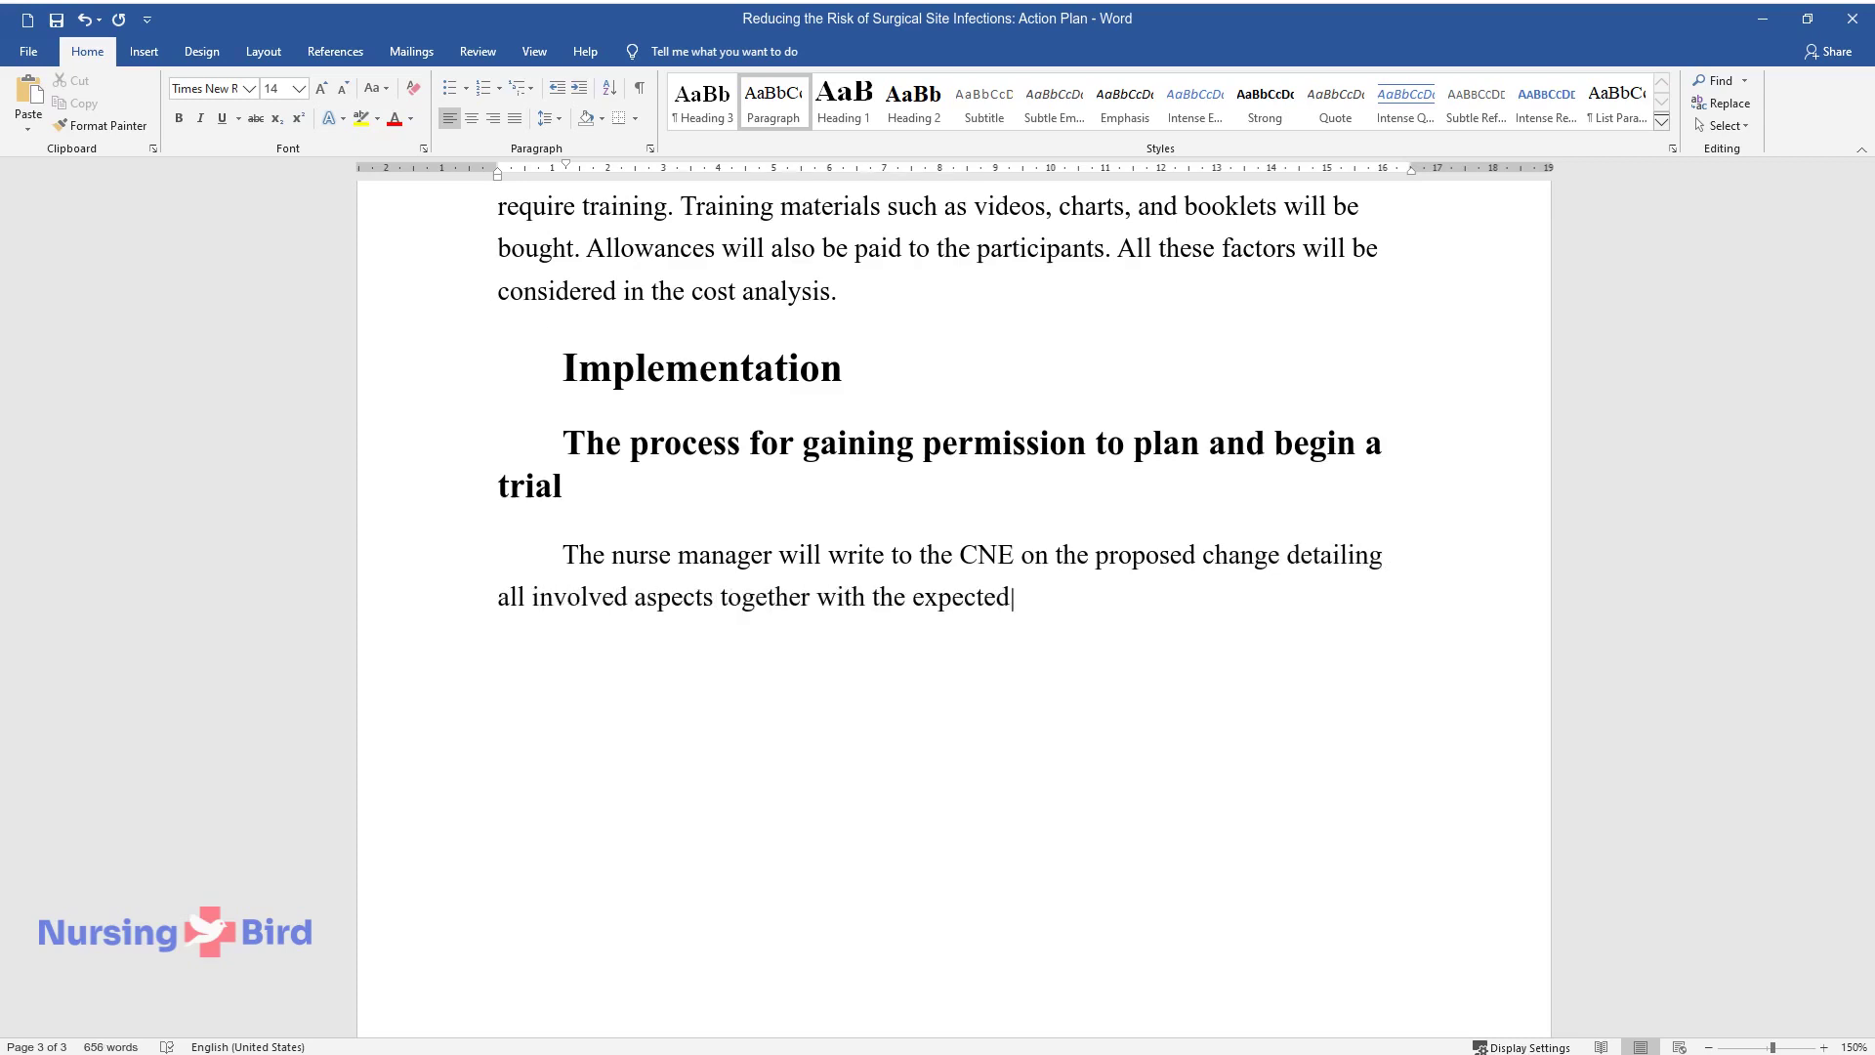
{"action": "type", "text": " care benefits to patients. The CNE"}
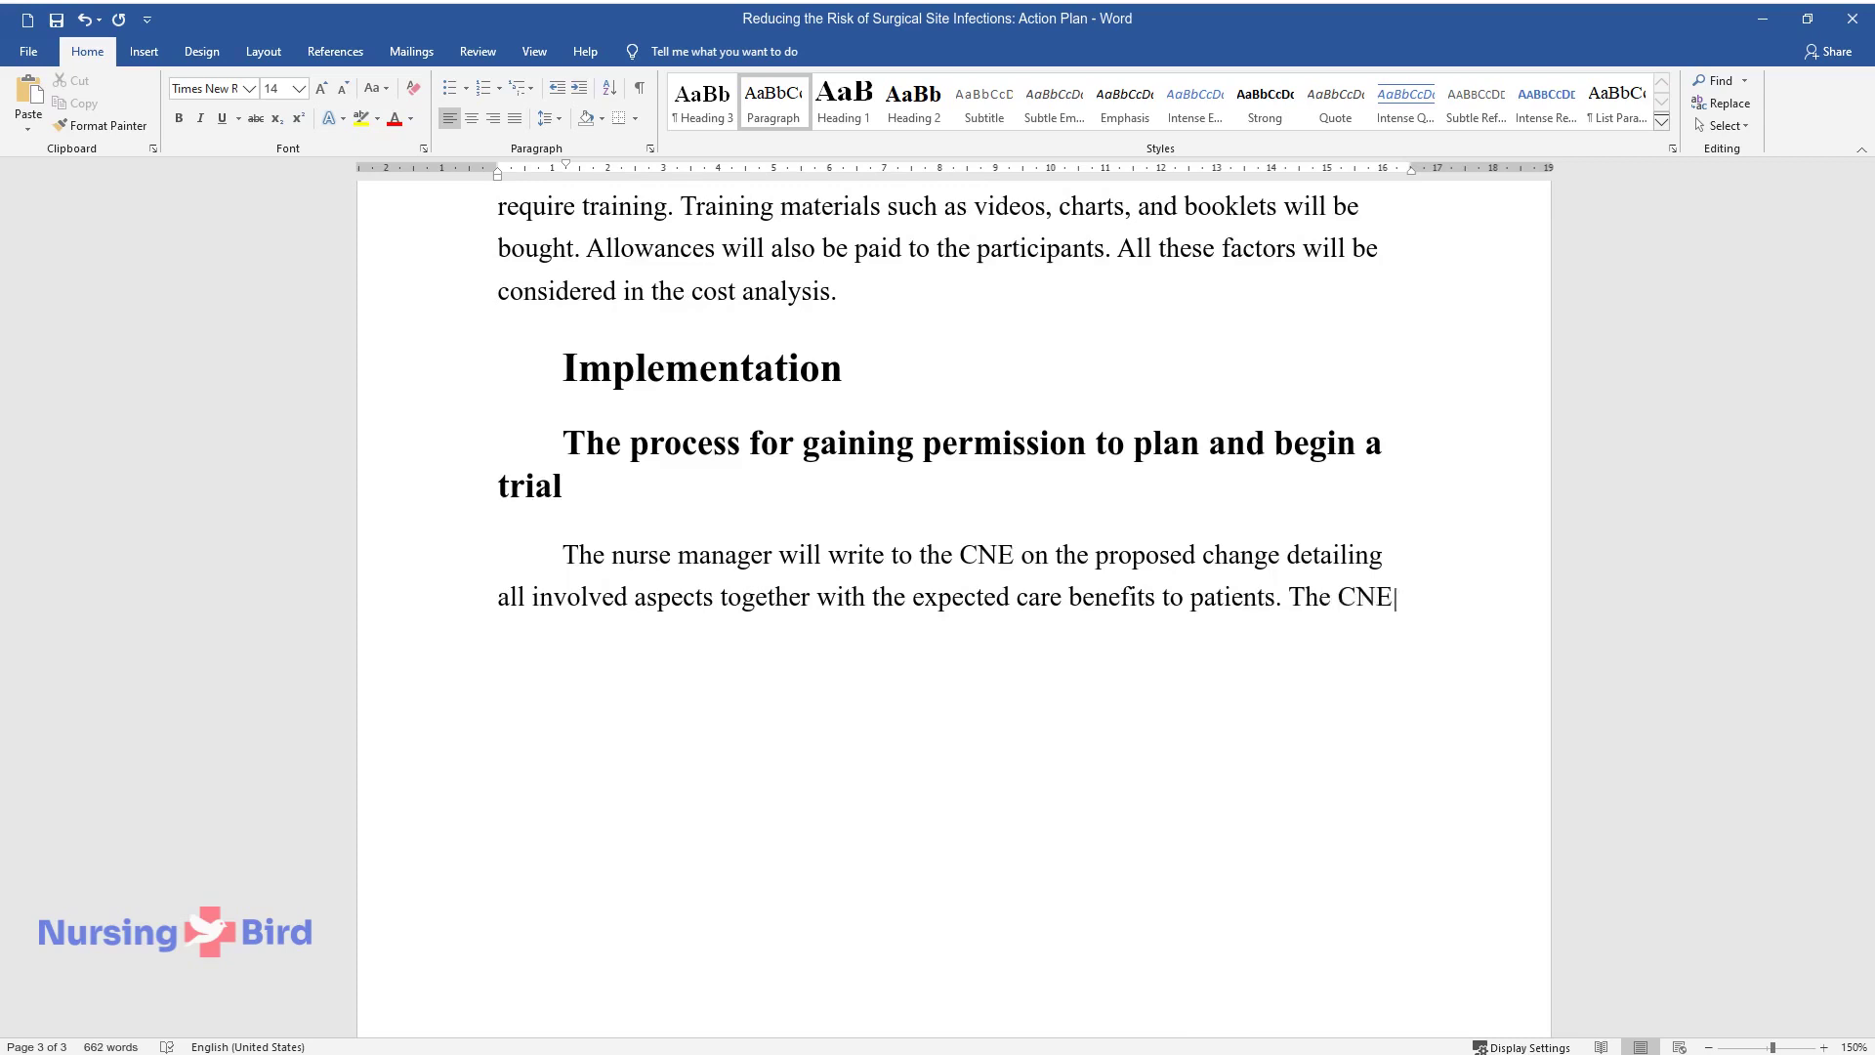
Step: Complete the permission paragraph by stating that the CNE will contact the management for approval to initiate the change process
{"action": "type", "text": " will contact the management for ap"}
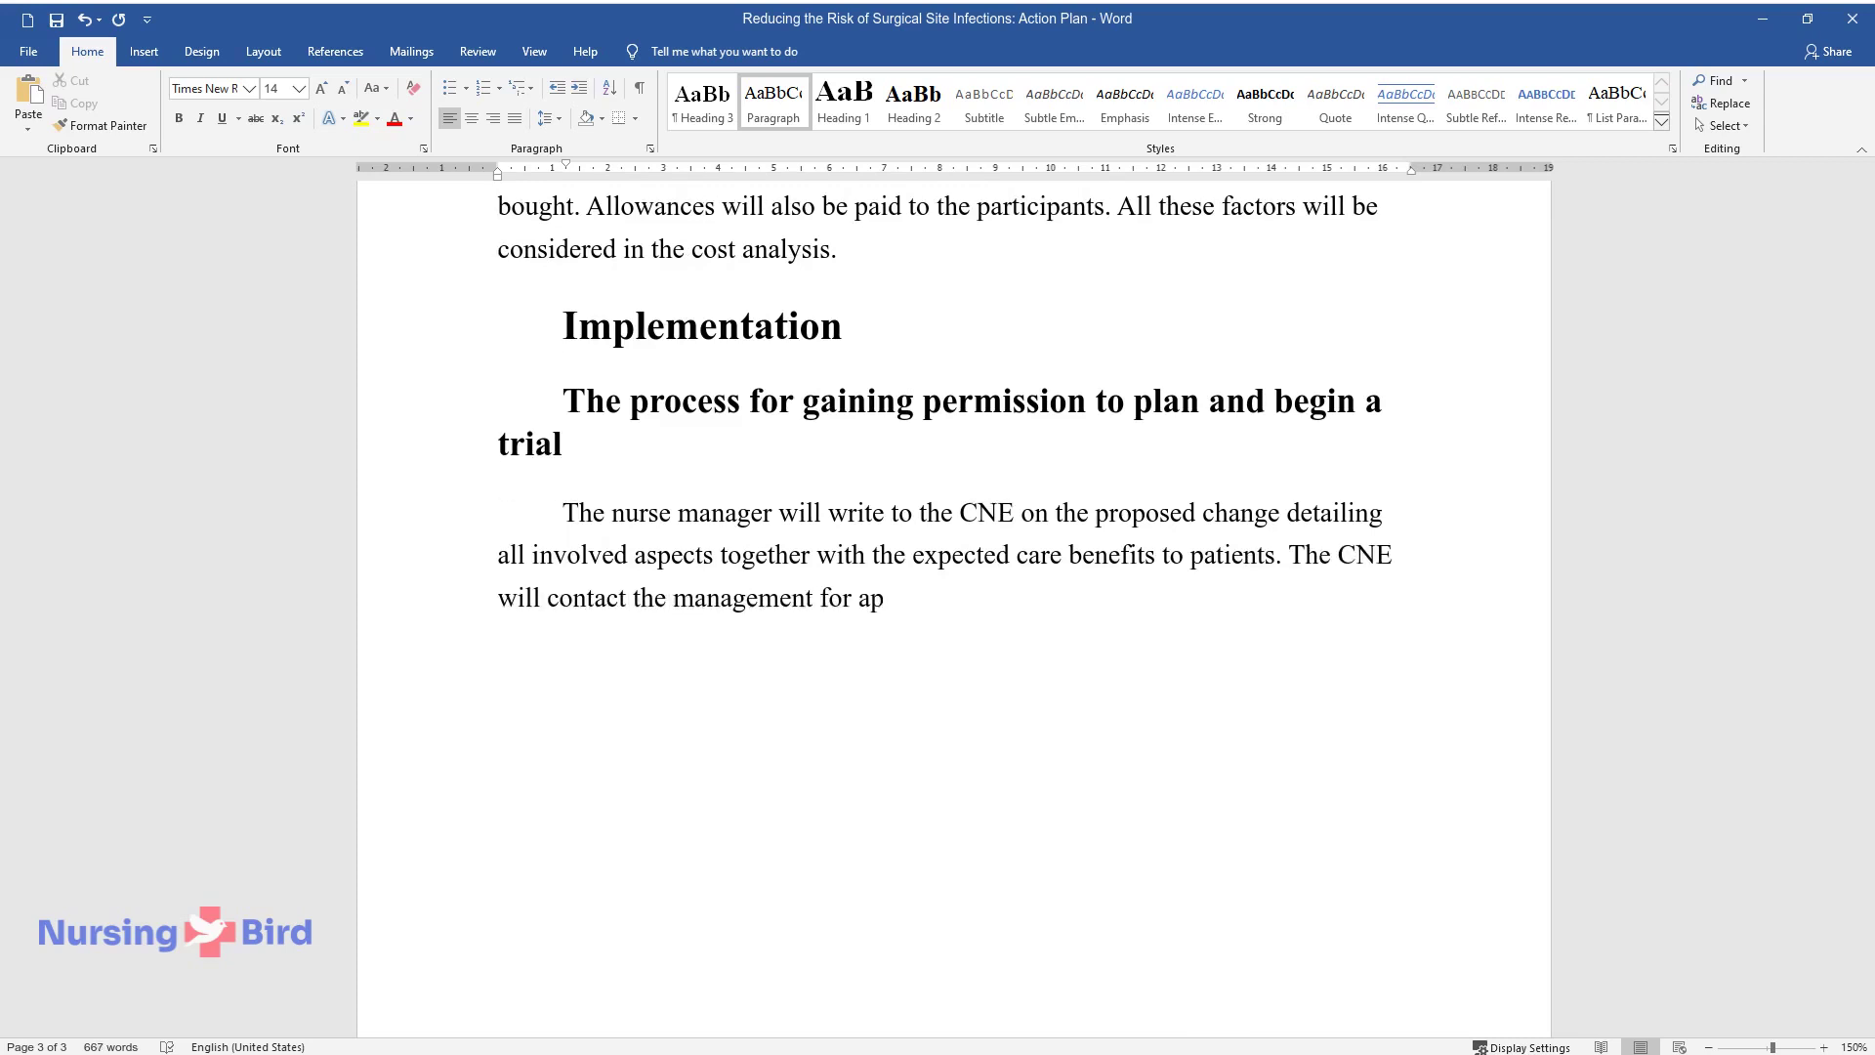
{"action": "type", "text": "proval to initiate the change process."}
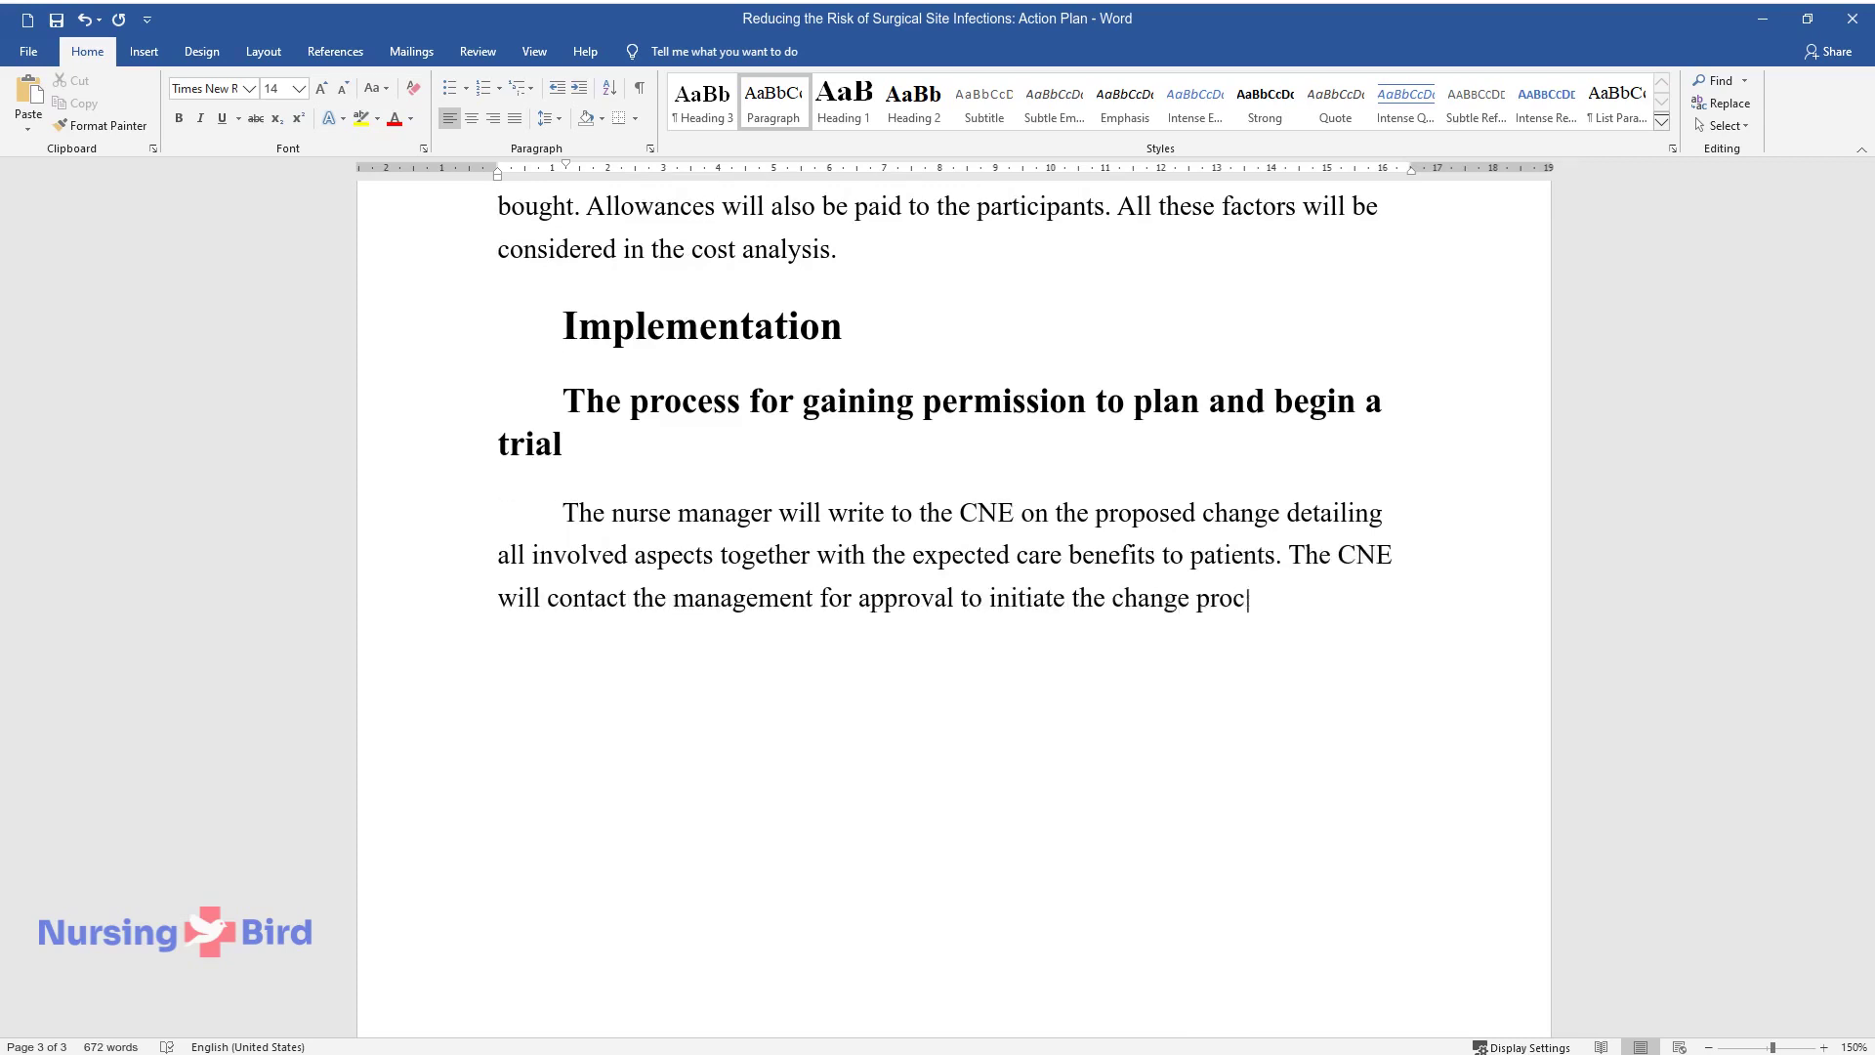
{"action": "key", "text": "Return"}
Step: Add the Heading 3 subheading "The plan for educating the staff about the change process trial" below the permission paragraph
{"action": "type", "text": "The plan fo"}
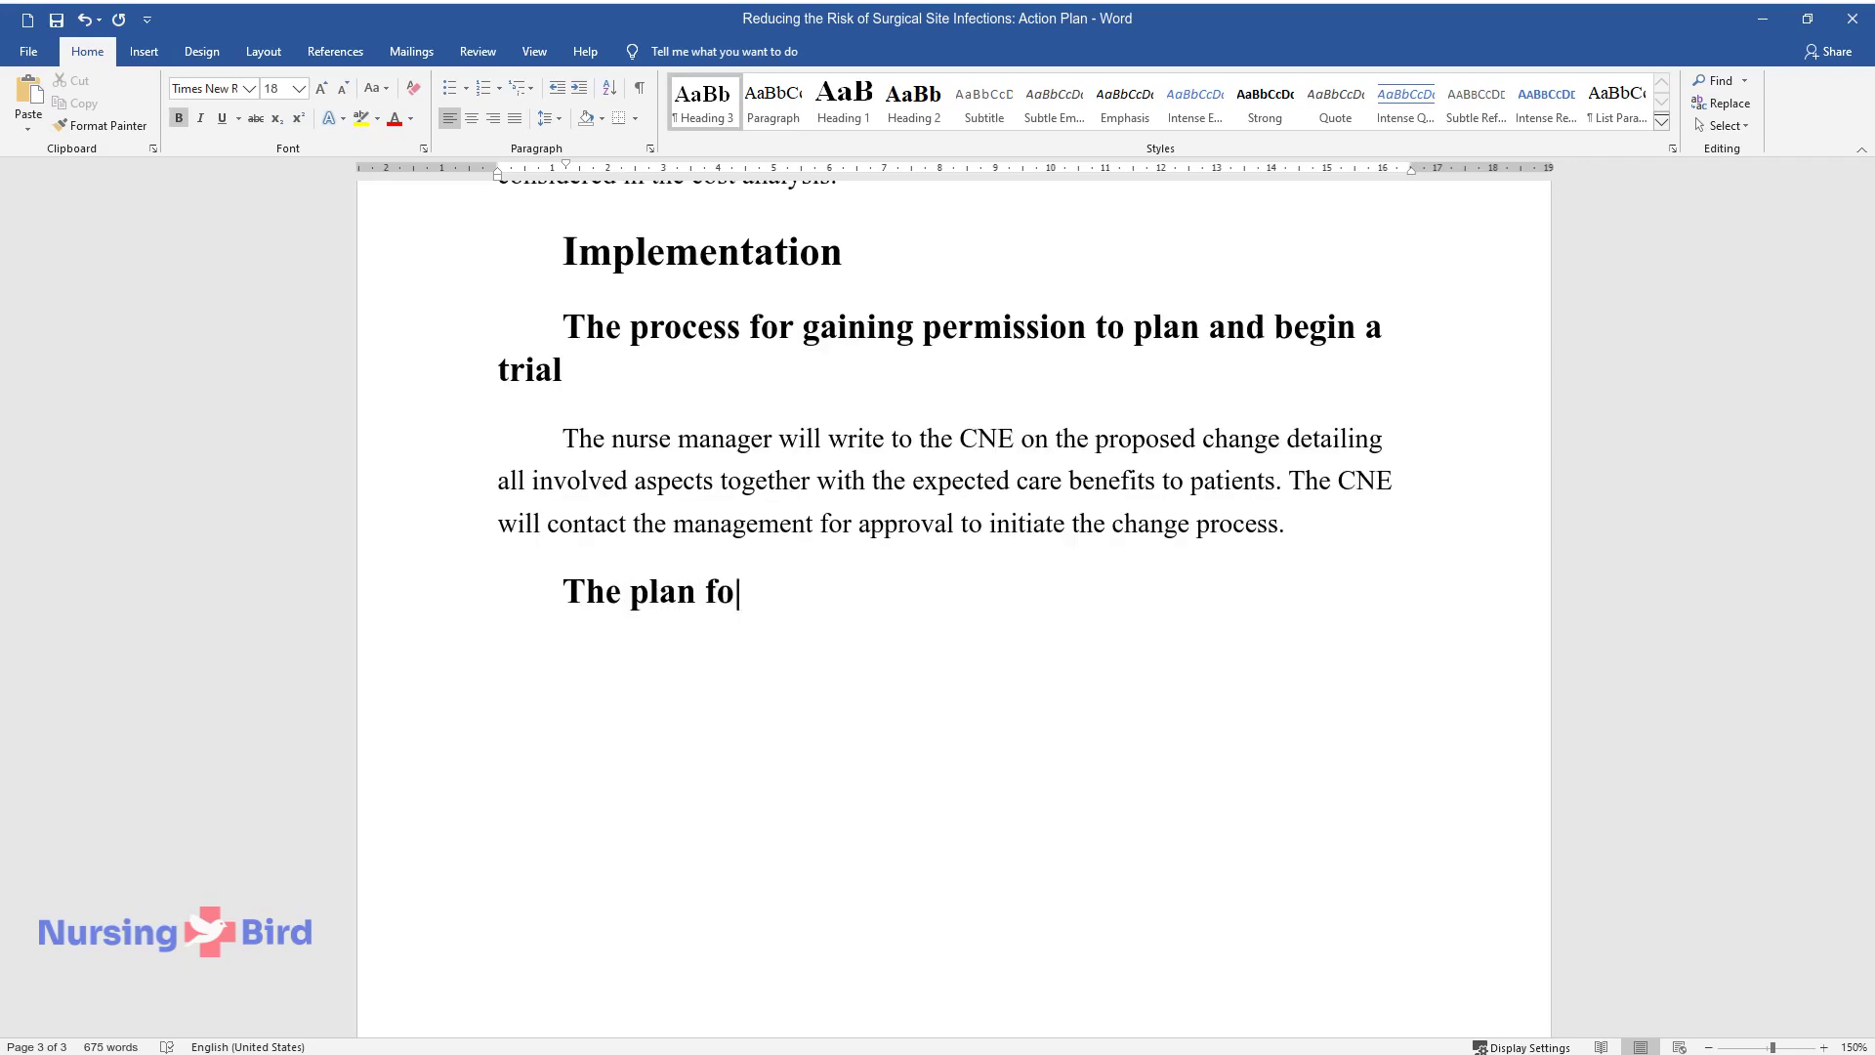
{"action": "type", "text": "r educating the staff about th"}
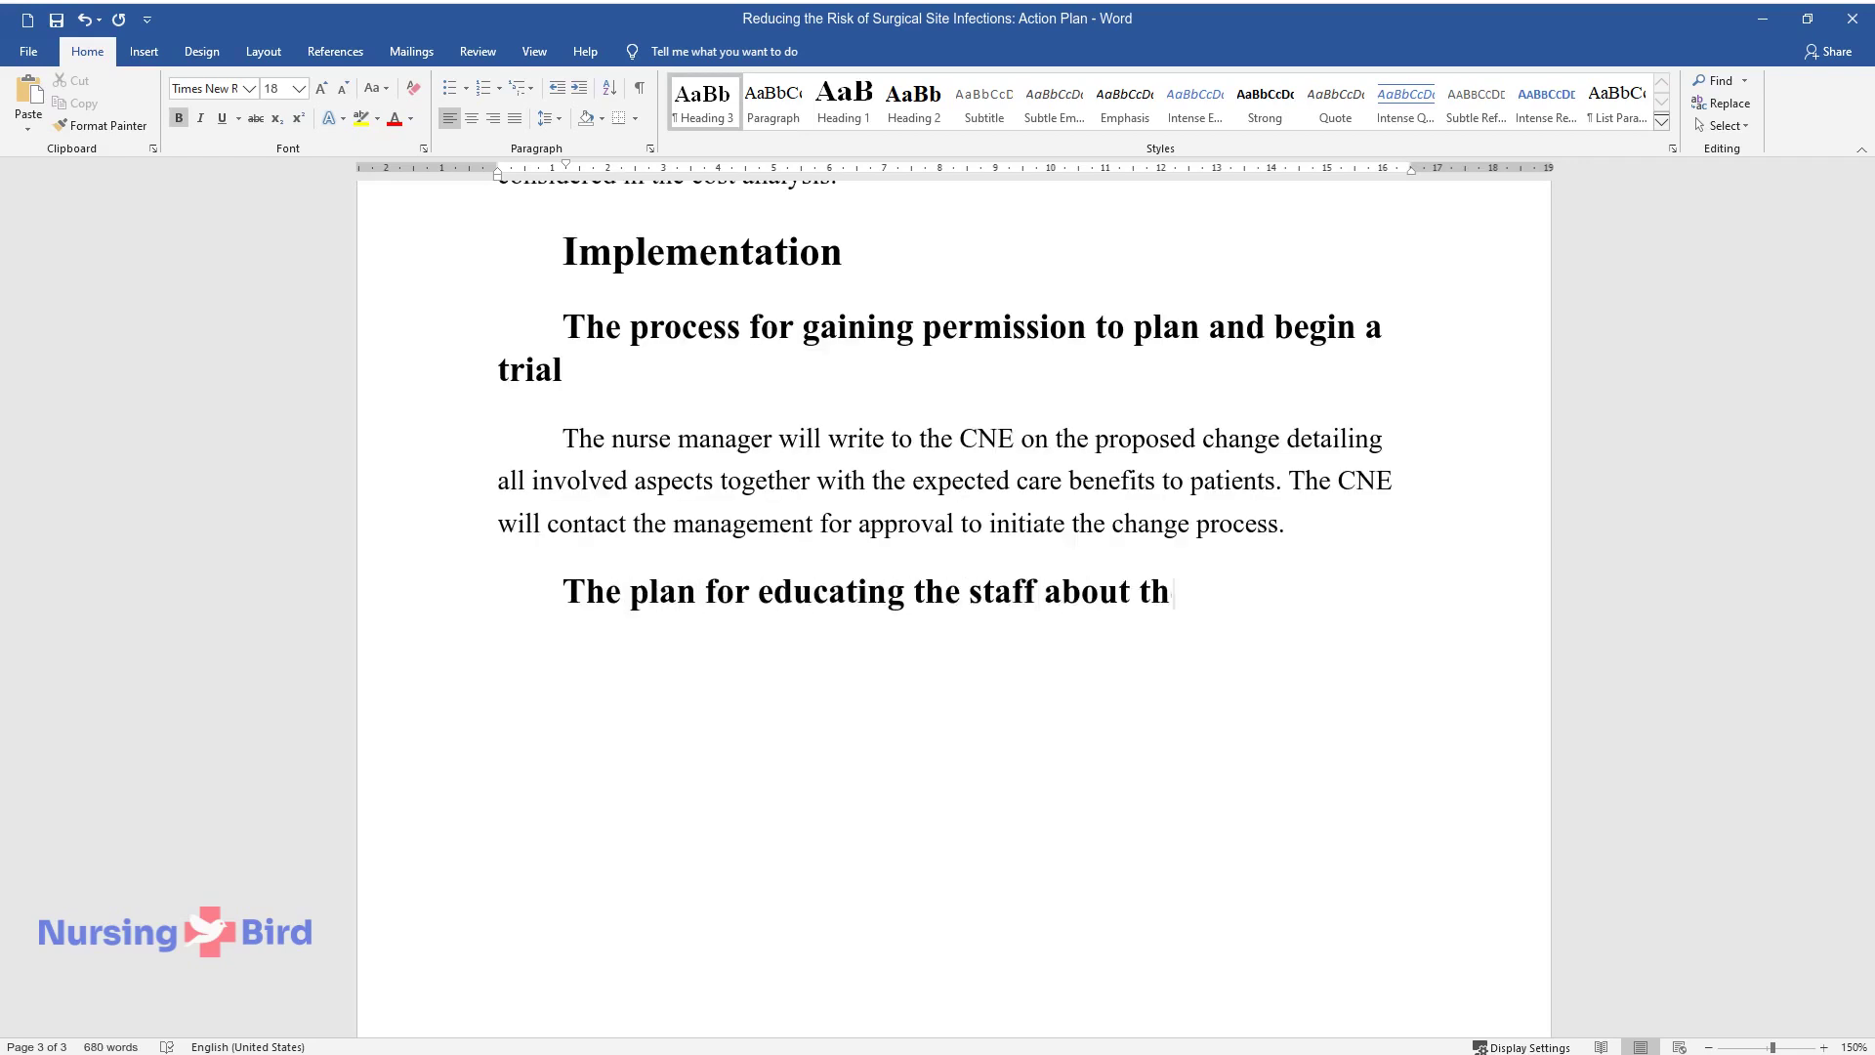
{"action": "type", "text": "e change process trial"}
{"action": "key", "text": "Return"}
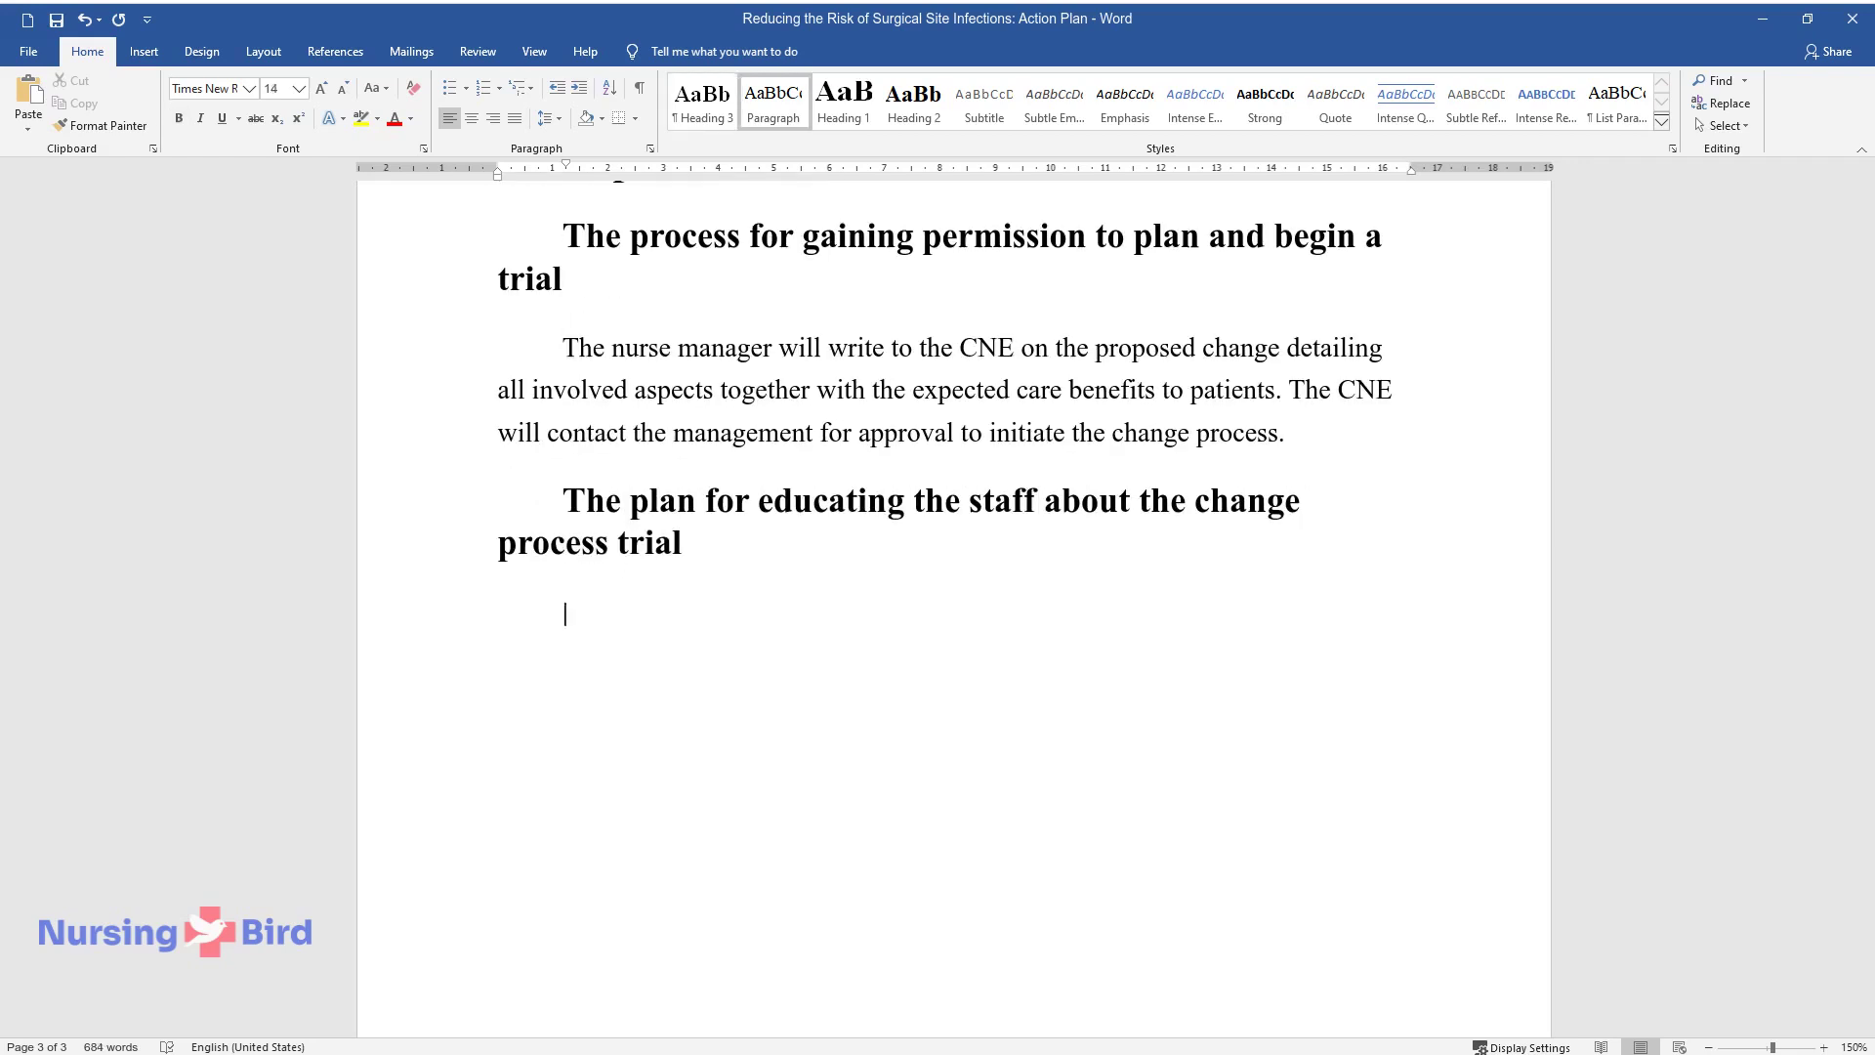
Step: Write that the participating nurses will be sensitized to the need to use the proposed intervention plan as a way of preventing and minimizing SSIs
{"action": "type", "text": "The participating nurses "}
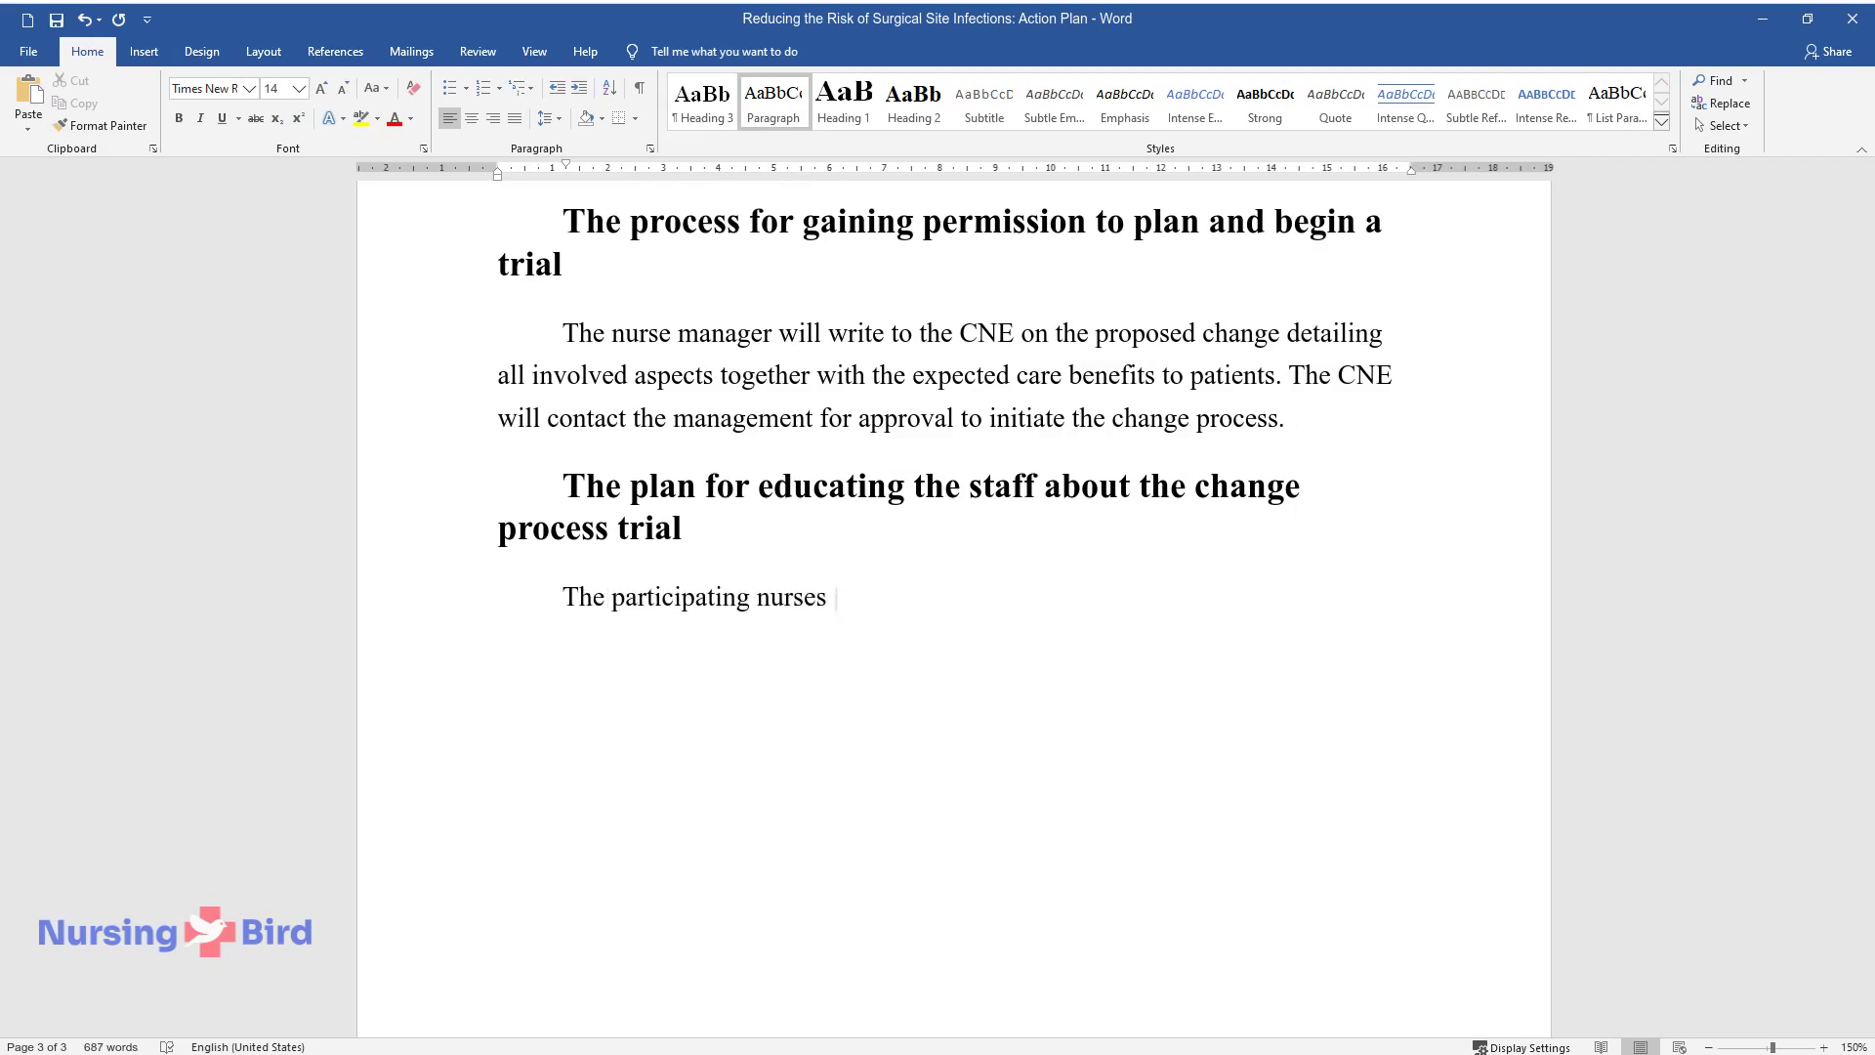
{"action": "type", "text": "will be sensitized to the need to "}
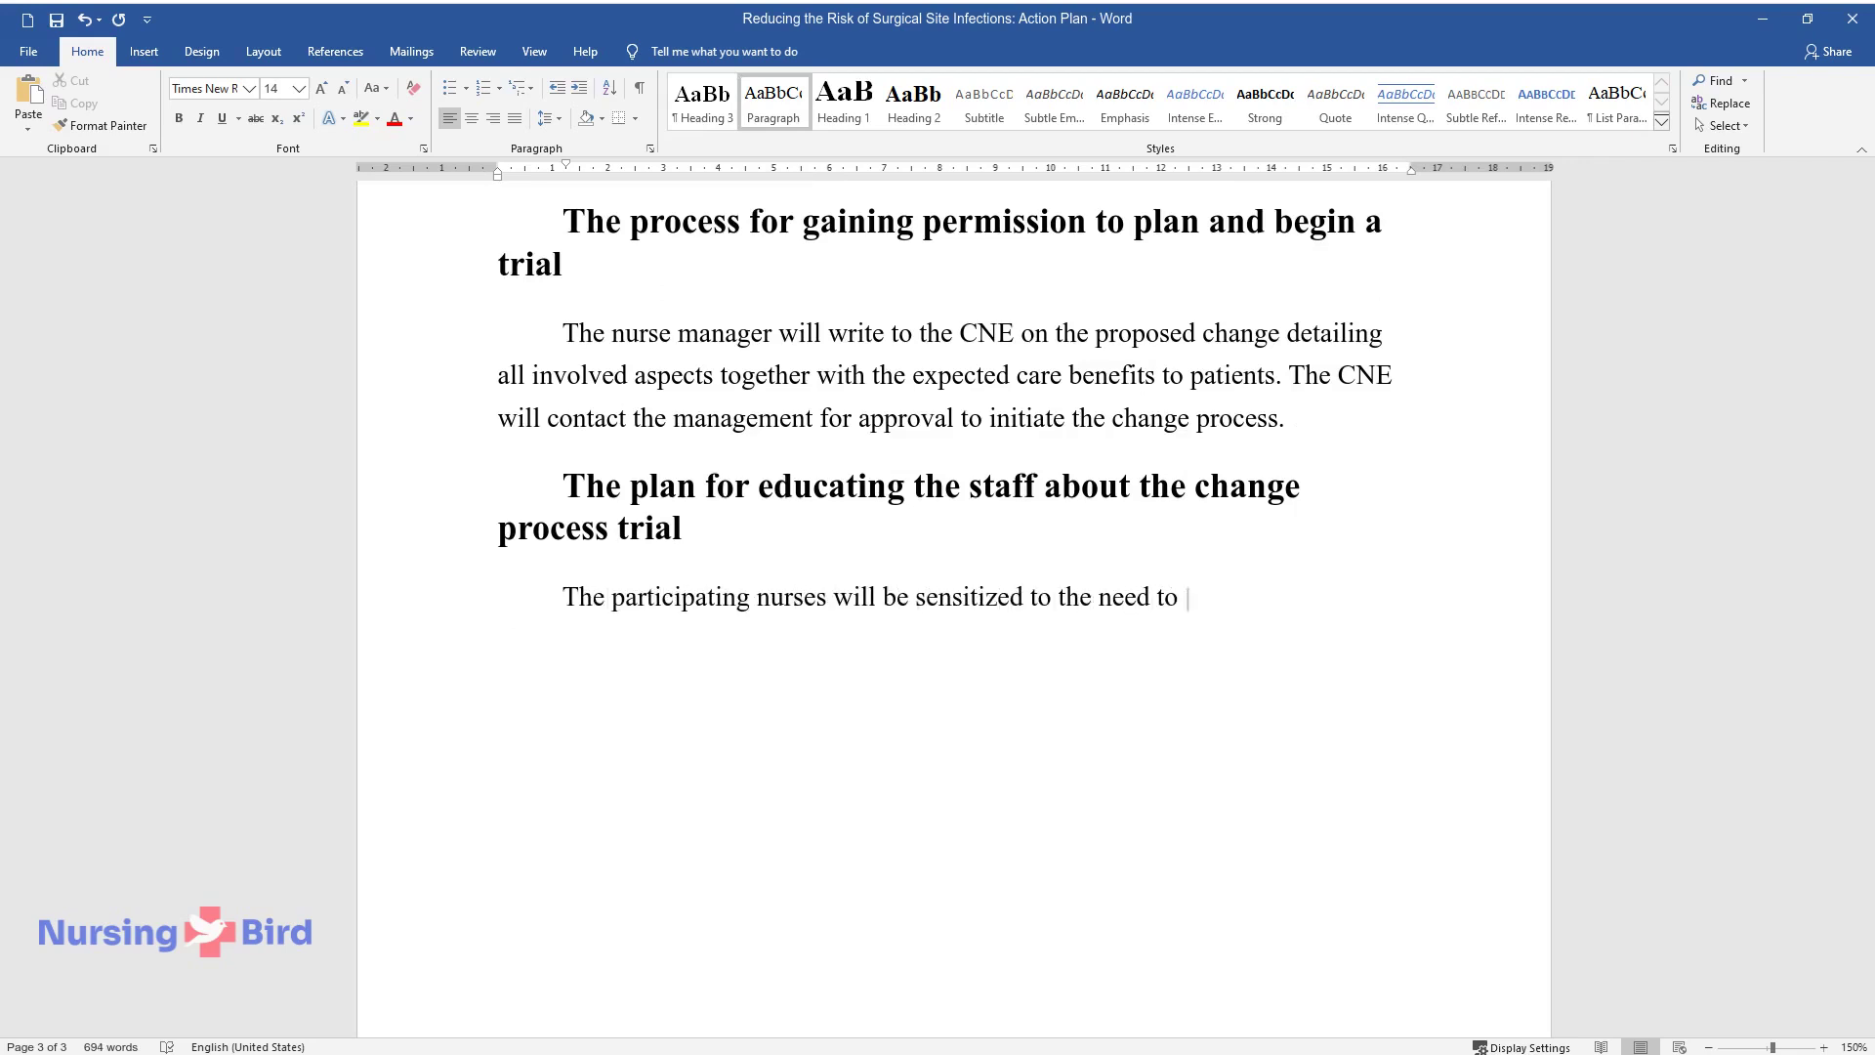
{"action": "type", "text": "use the proposed intervention plan "}
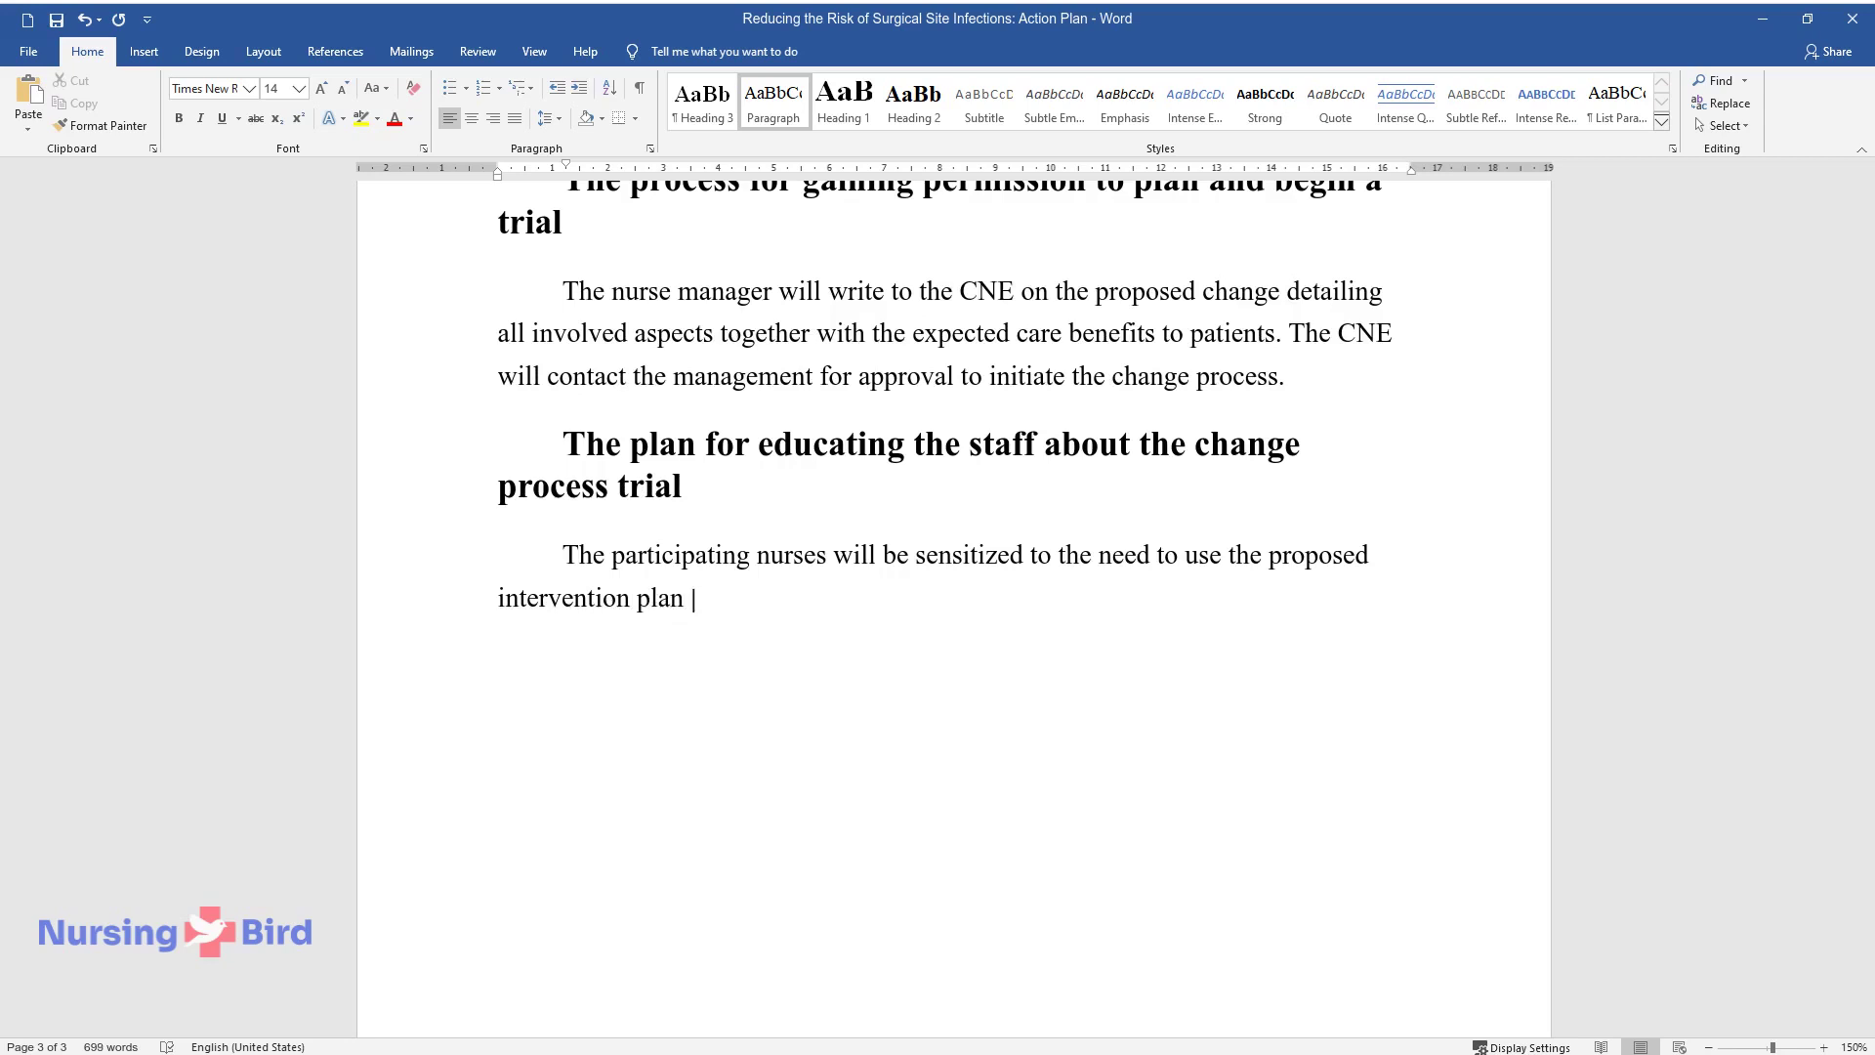
{"action": "type", "text": "as a way of preventing and minimizi"}
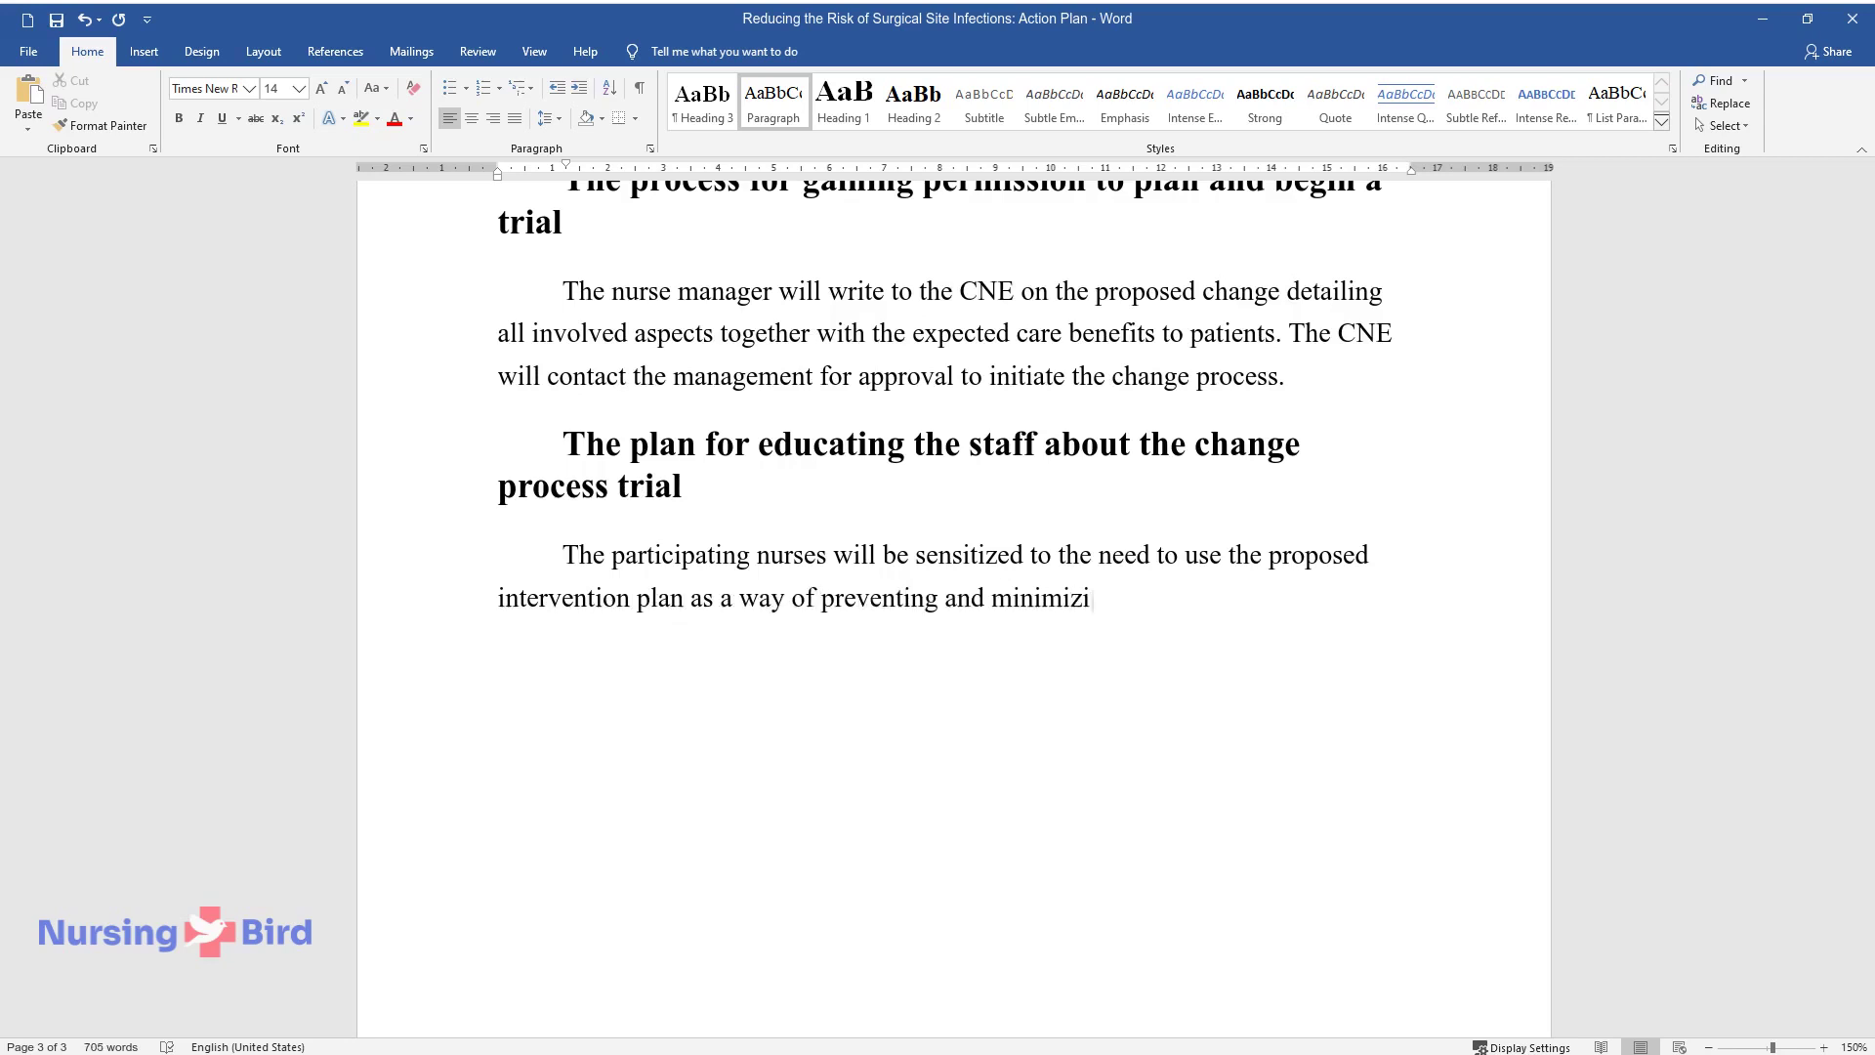
Step: Complete the education paragraph: after creating awareness, training will be conducted to show the involved nurses how to use the sepsis bundle
{"action": "type", "text": "ng SSIs. After creating awareness,"}
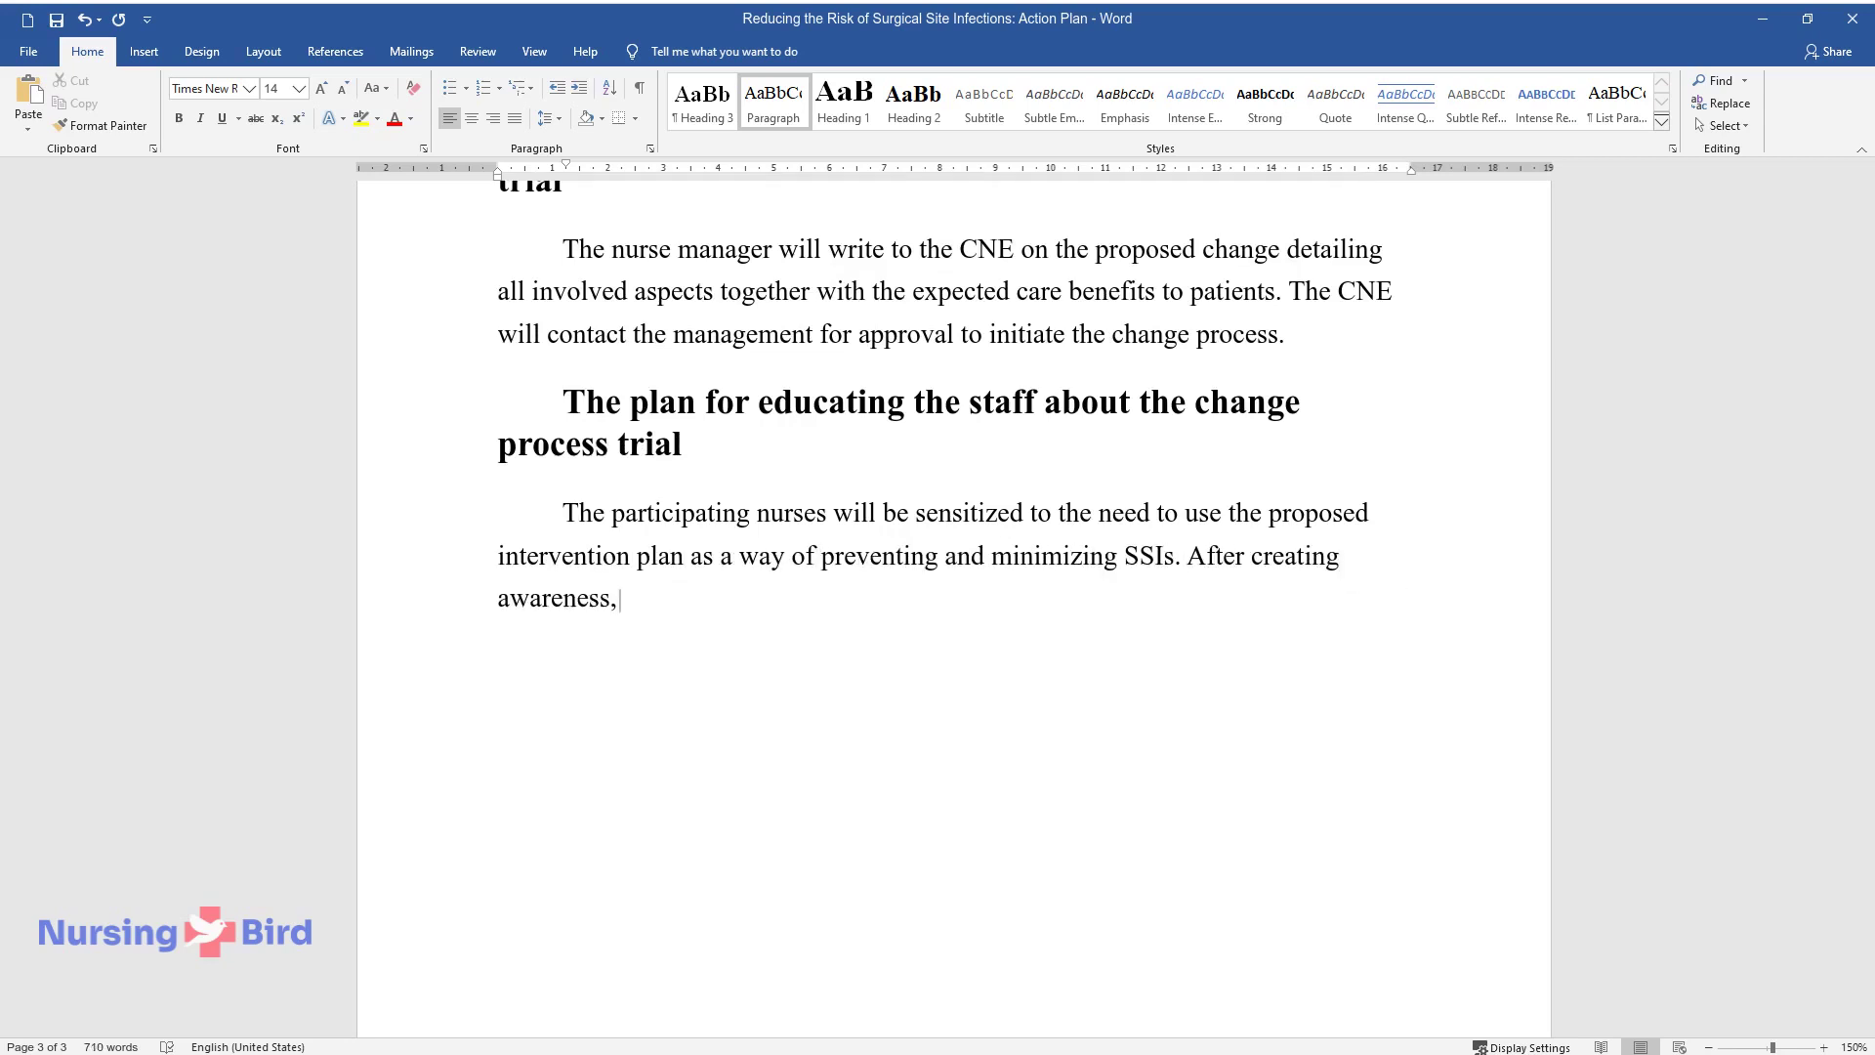
{"action": "type", "text": " training will be conducted to sho"}
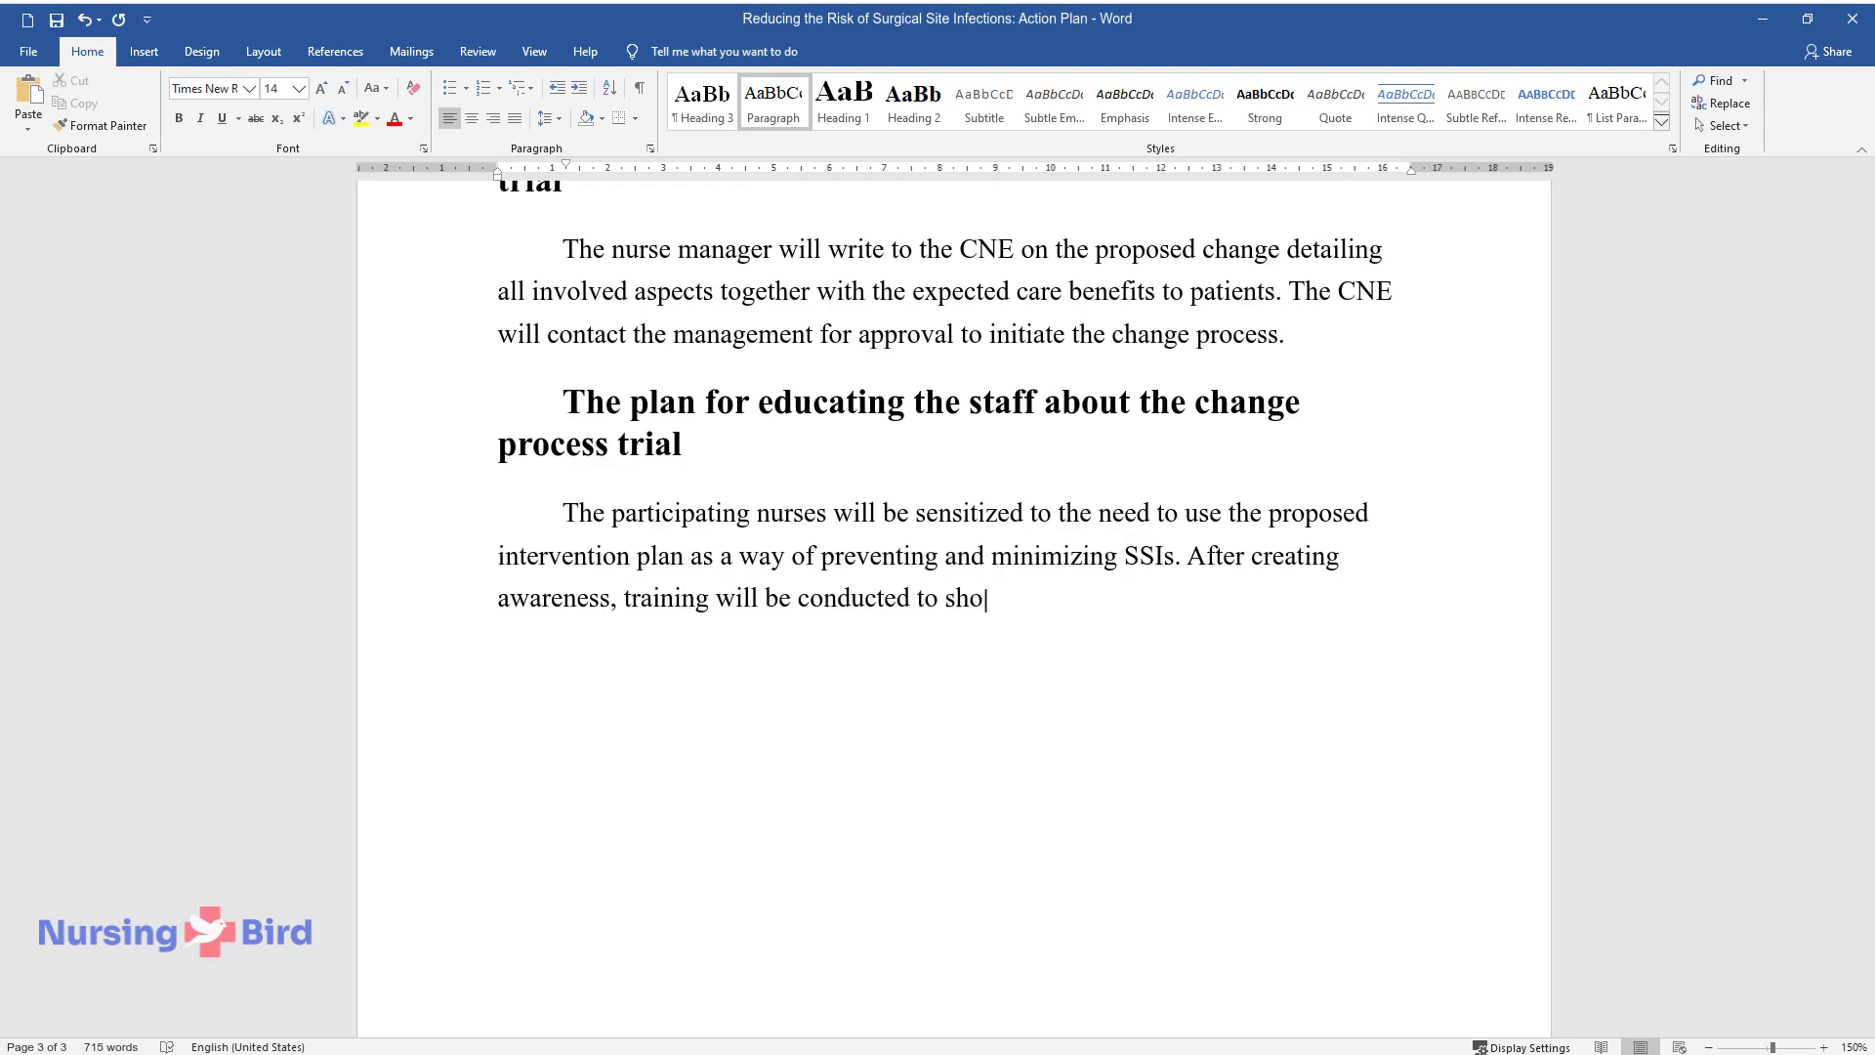
{"action": "type", "text": "w the involved nurses how to use th"}
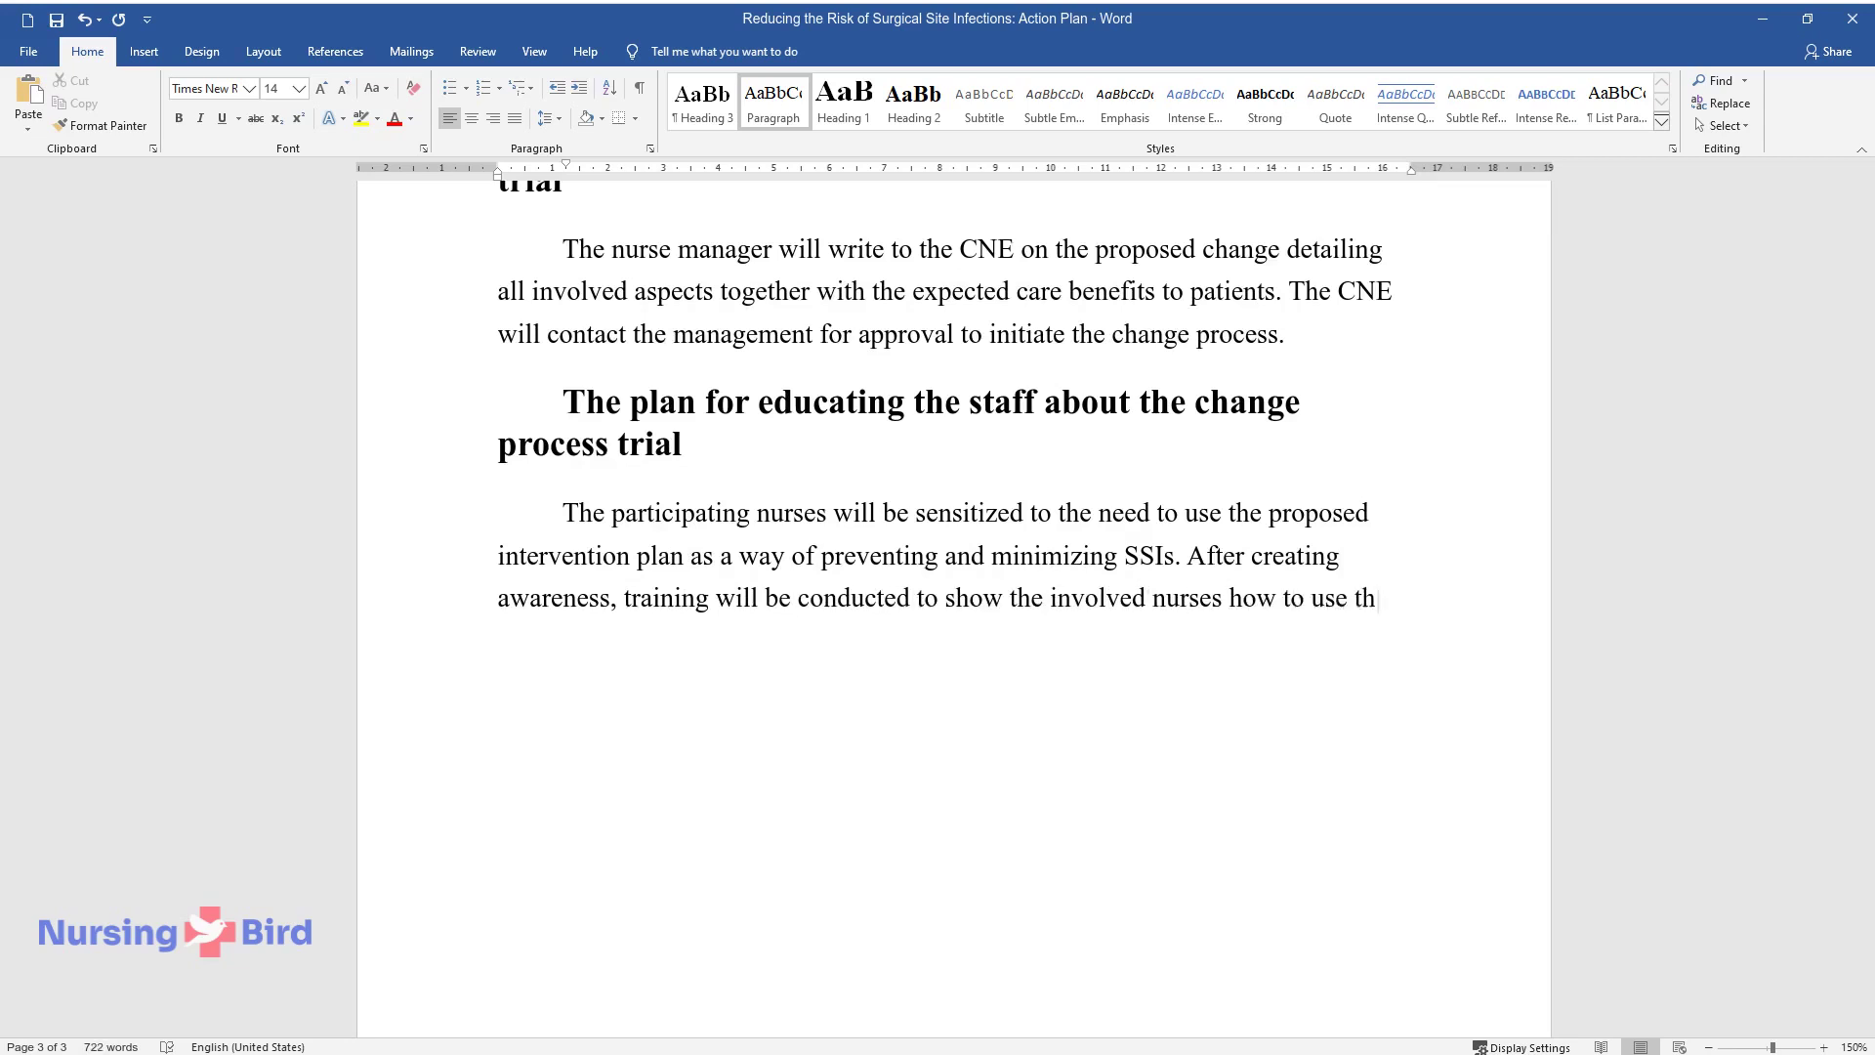
{"action": "type", "text": "e sepsis bundle."}
{"action": "key", "text": "Return"}
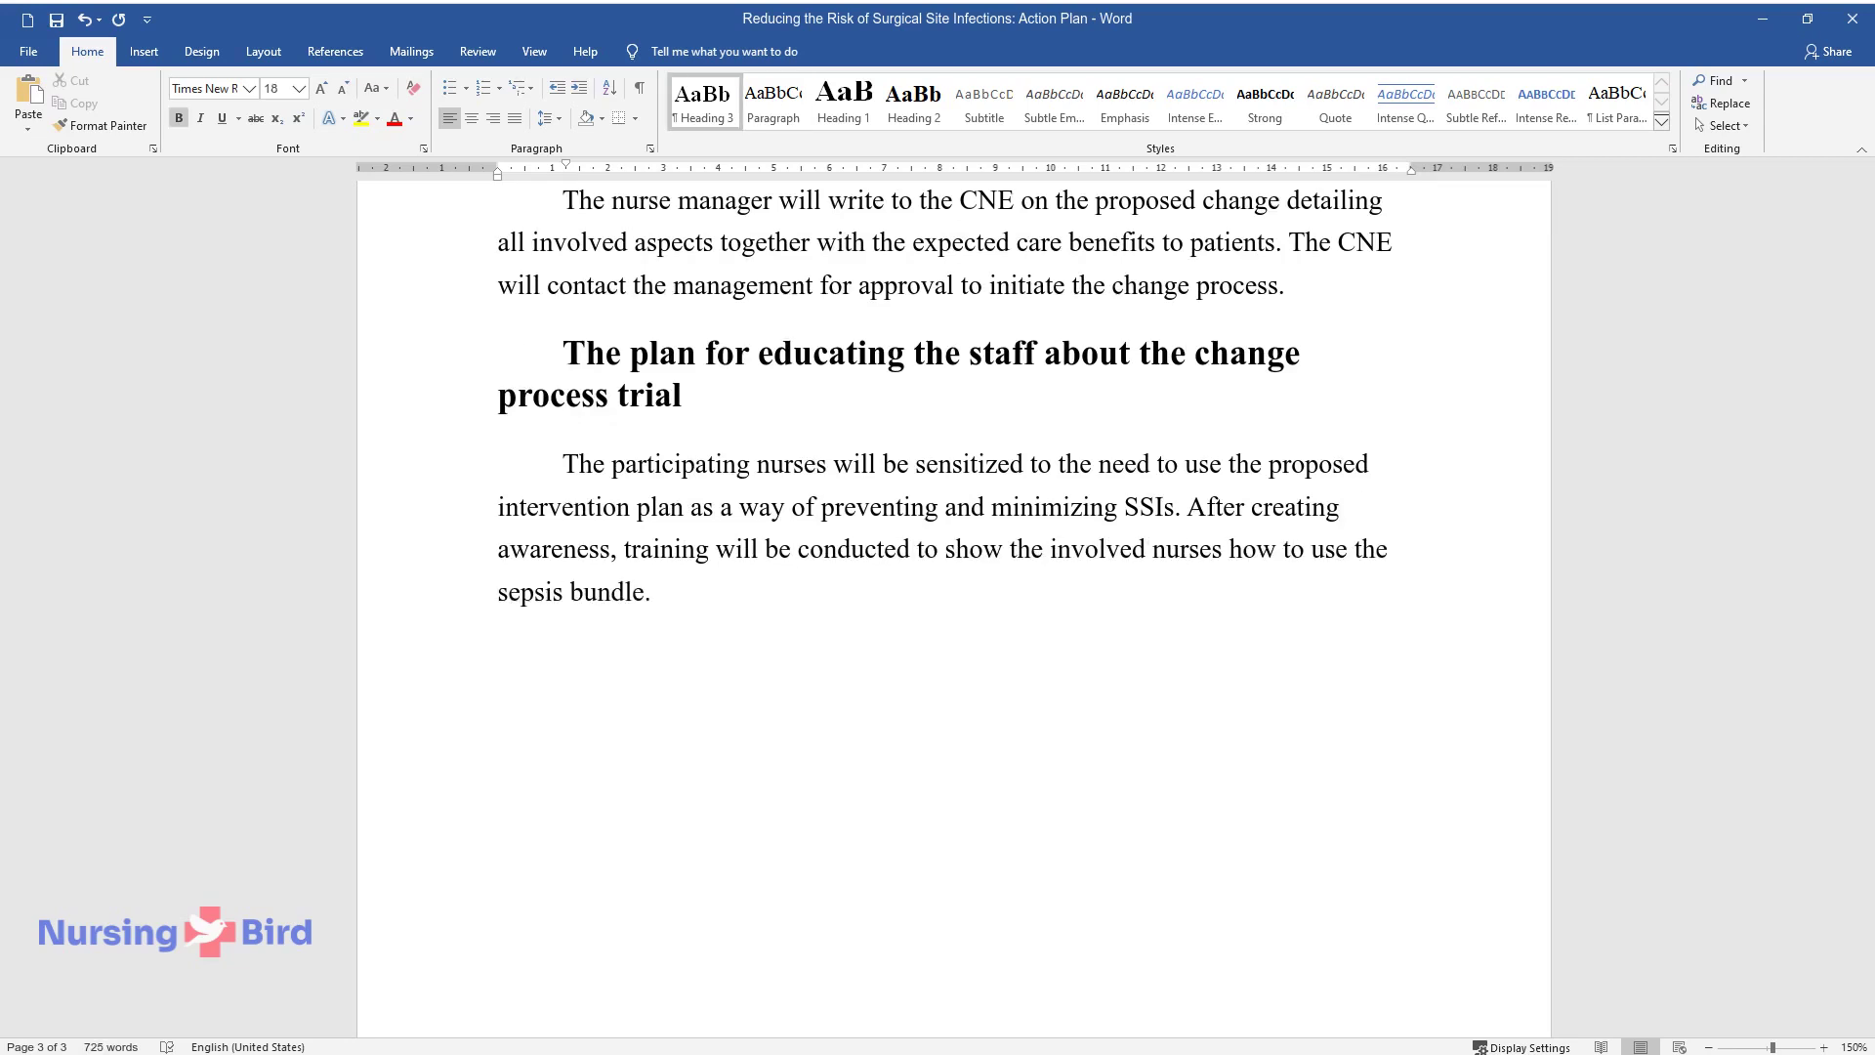
Step: Add the Heading 3 subheading "The implementation timeline for the change process" below the staff education paragraph
{"action": "type", "text": "The implementation timeline f"}
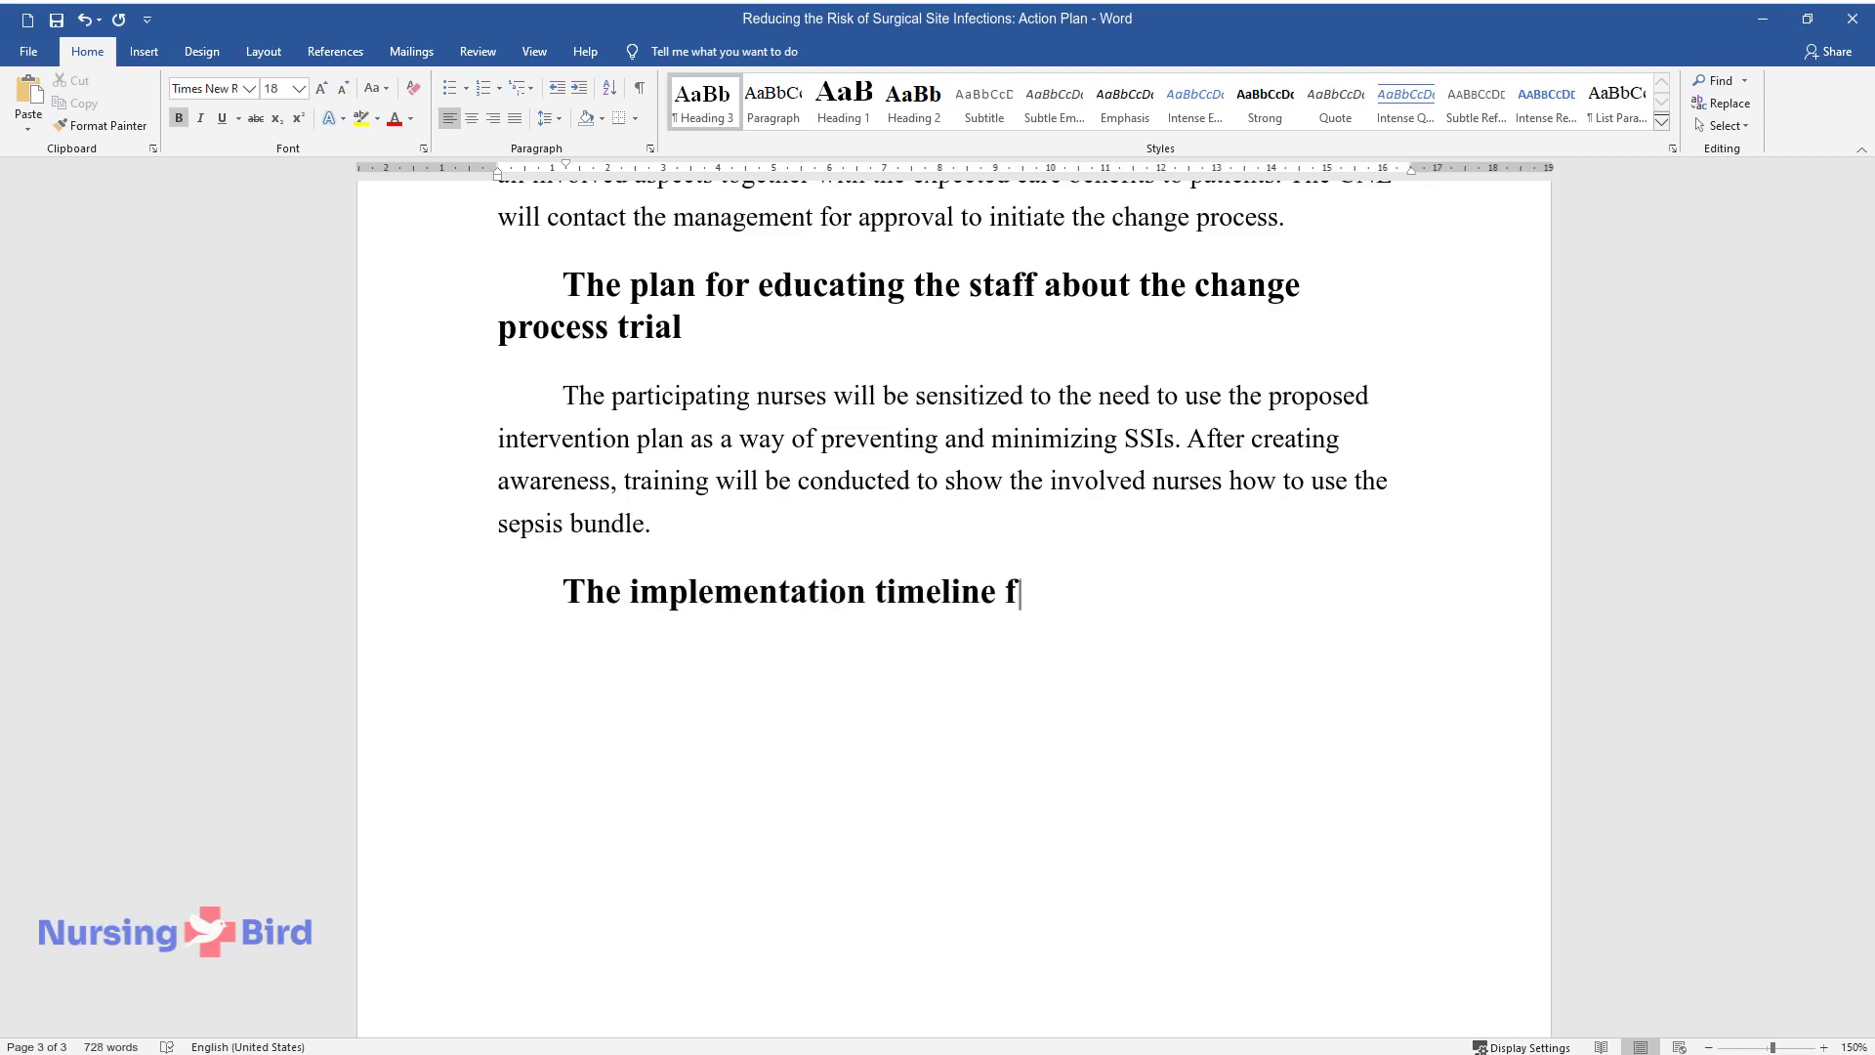
{"action": "type", "text": "or the change process"}
{"action": "key", "text": "Return"}
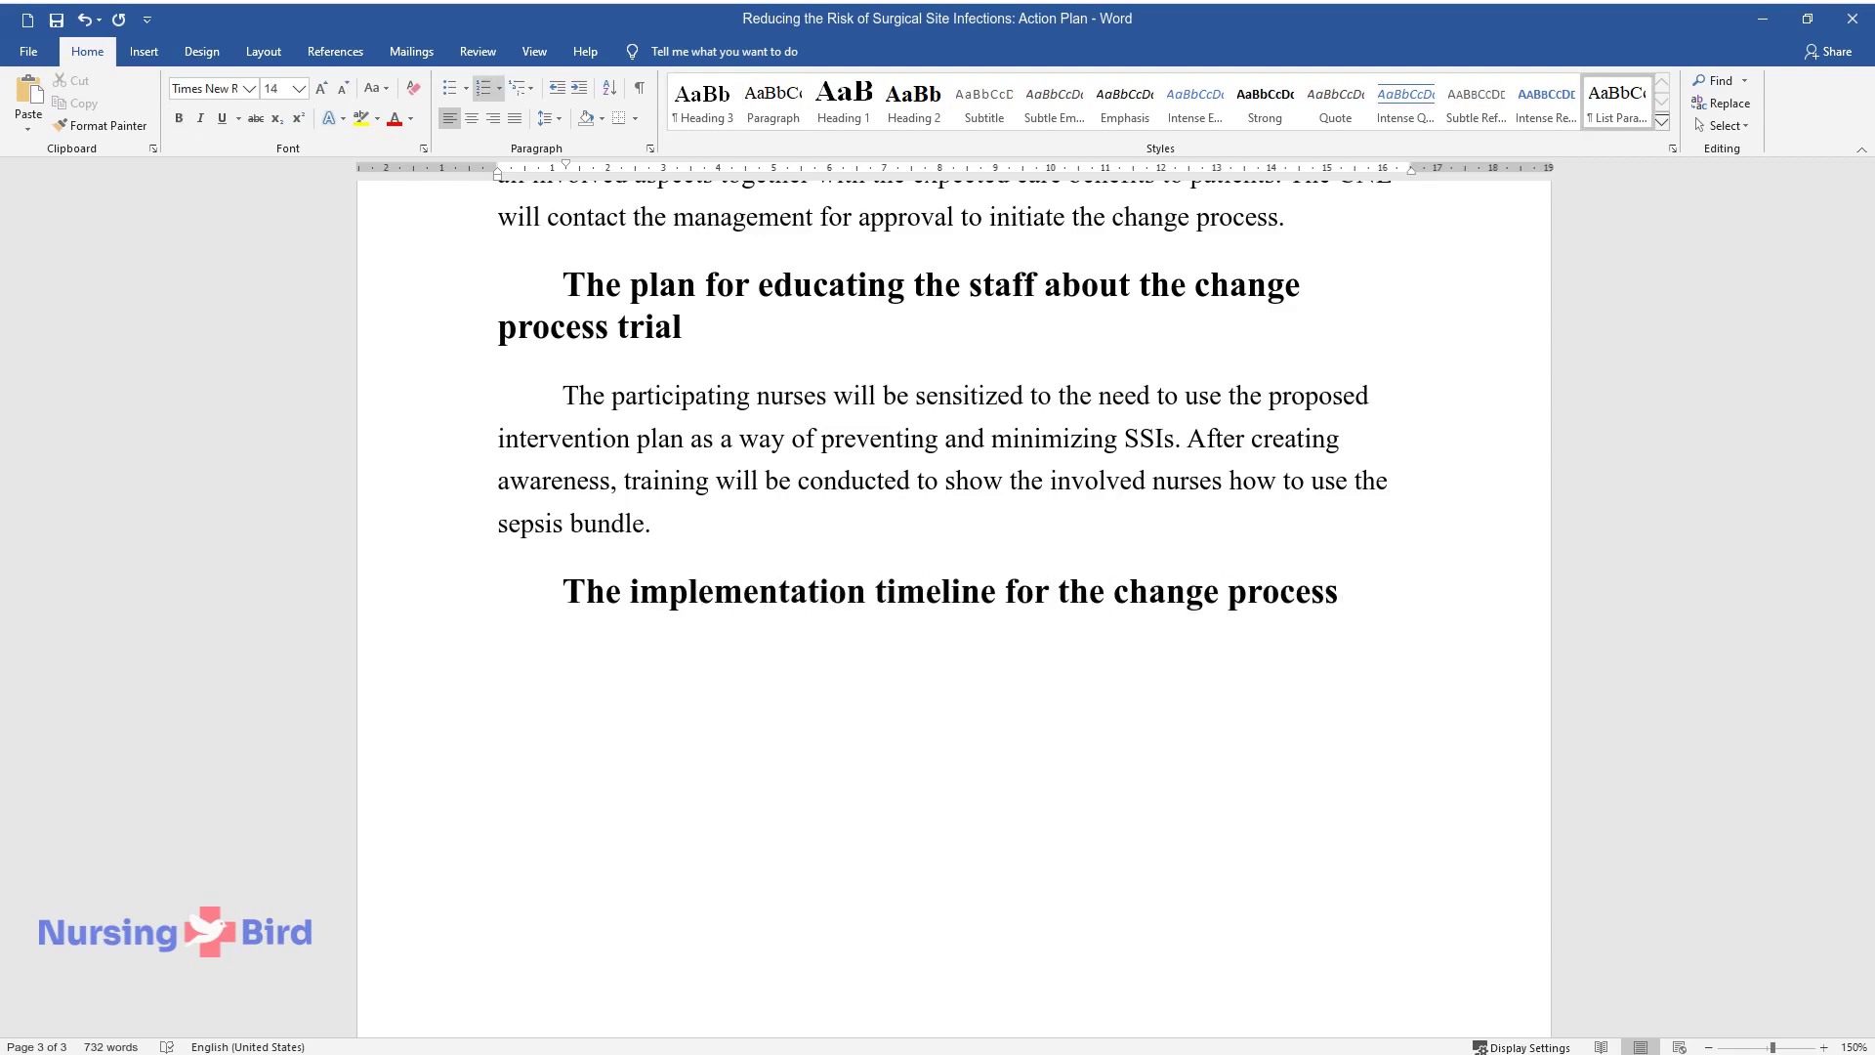
Step: Start the numbered timeline with "Creating awareness among participating nurses (7 days)." and "Training the participants on how to use the sepsis bundle (7 days)."
{"action": "type", "text": "Creating awareness am"}
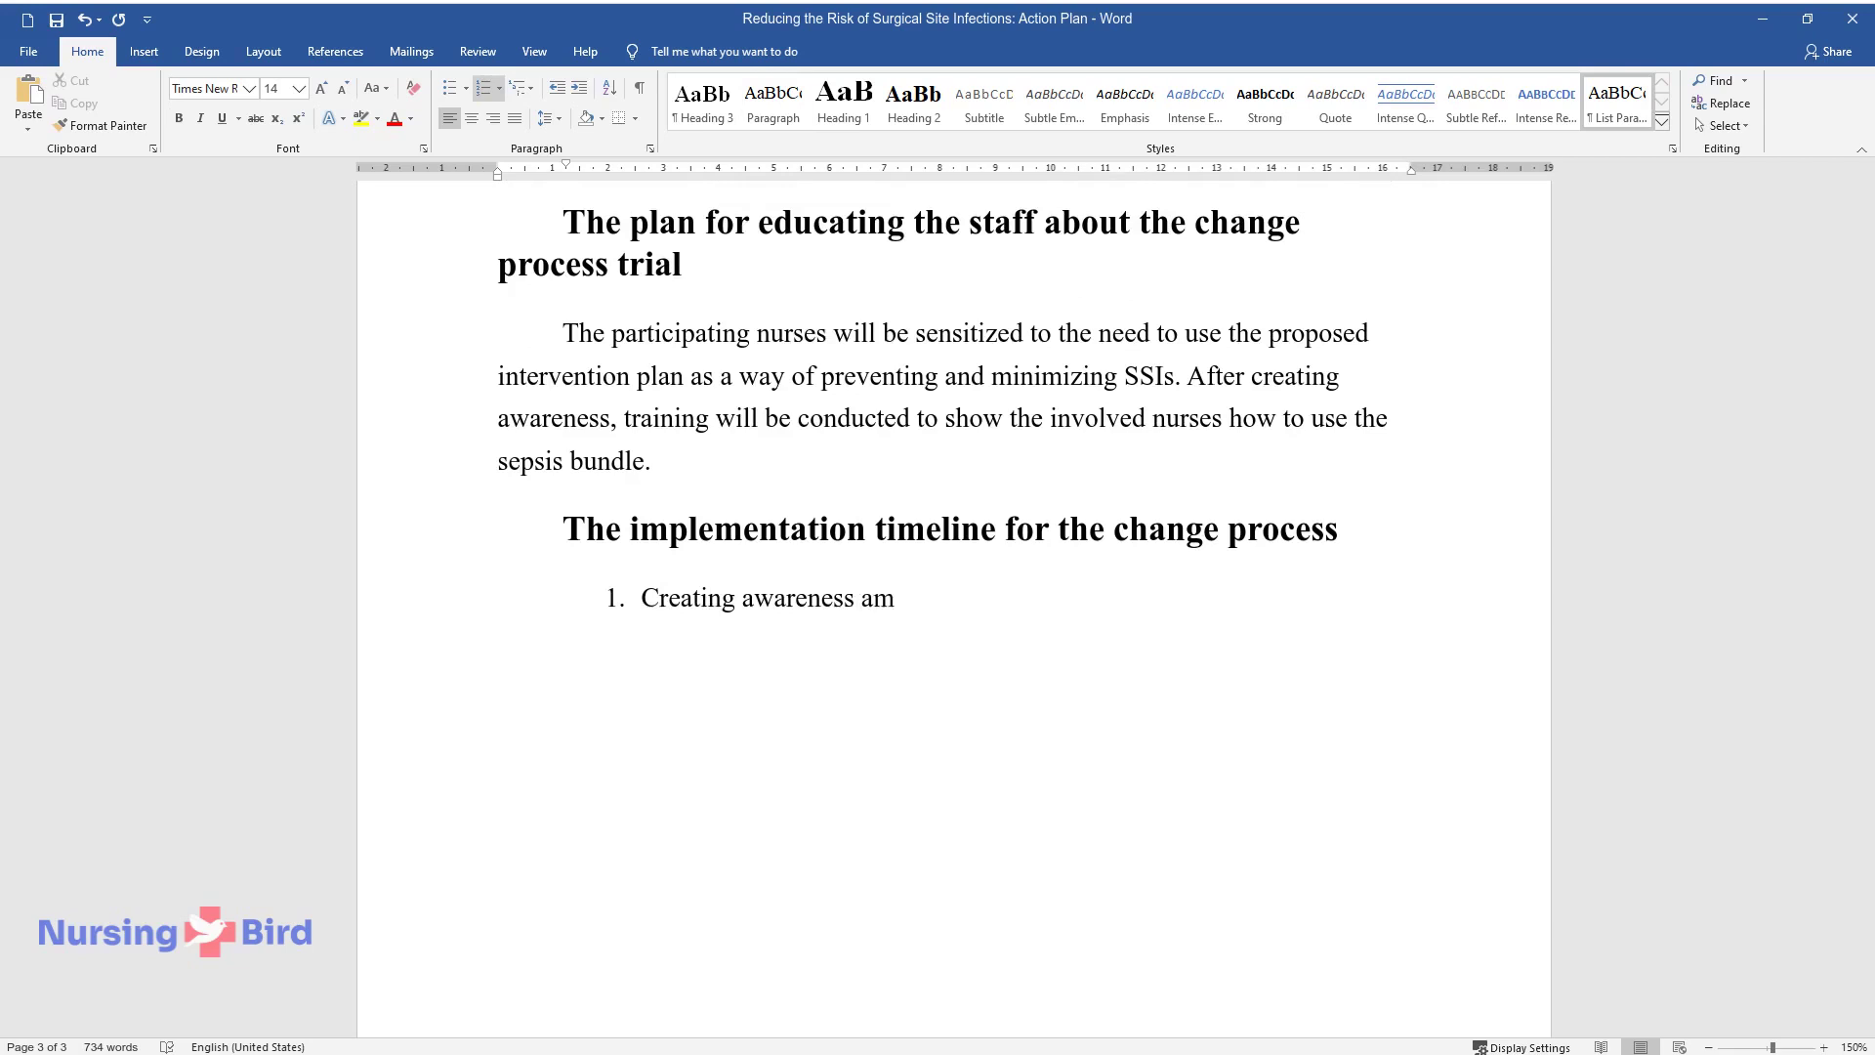
{"action": "type", "text": "ong participating nurses ("}
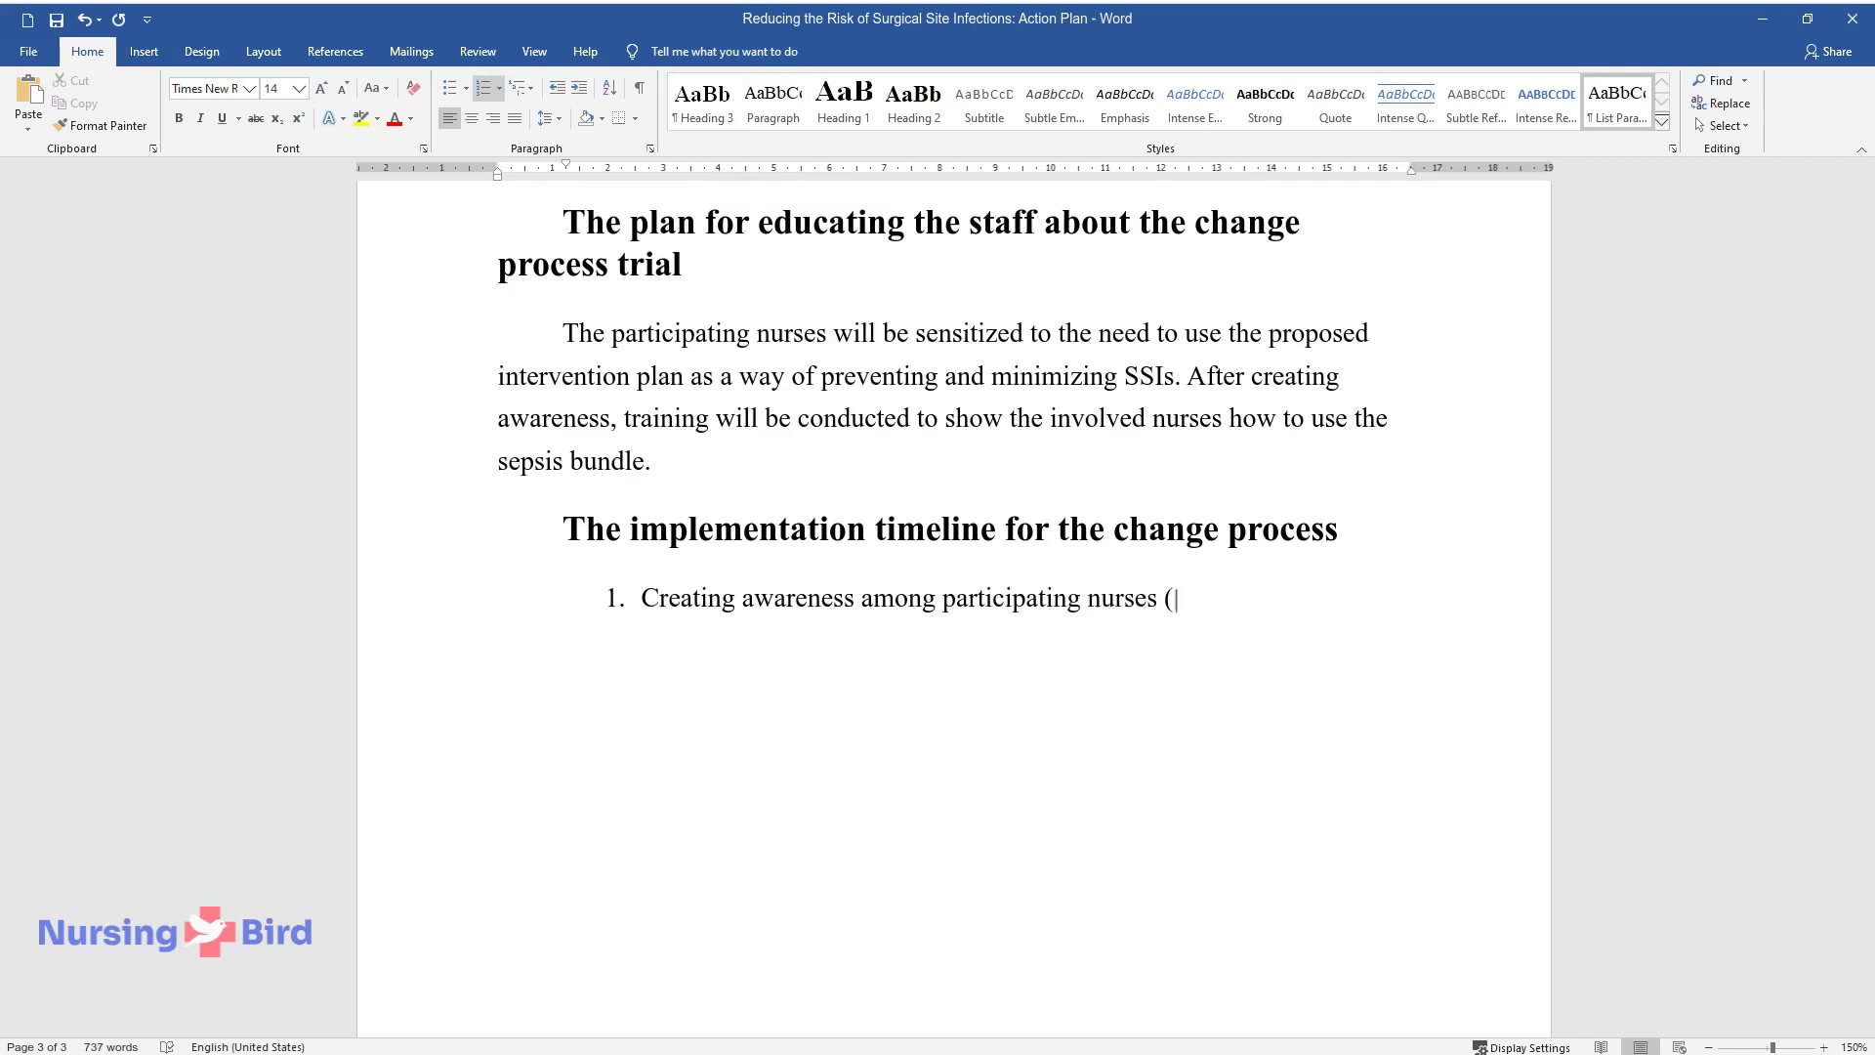
{"action": "type", "text": "7 days)."}
{"action": "key", "text": "Return"}
{"action": "type", "text": "Traini"}
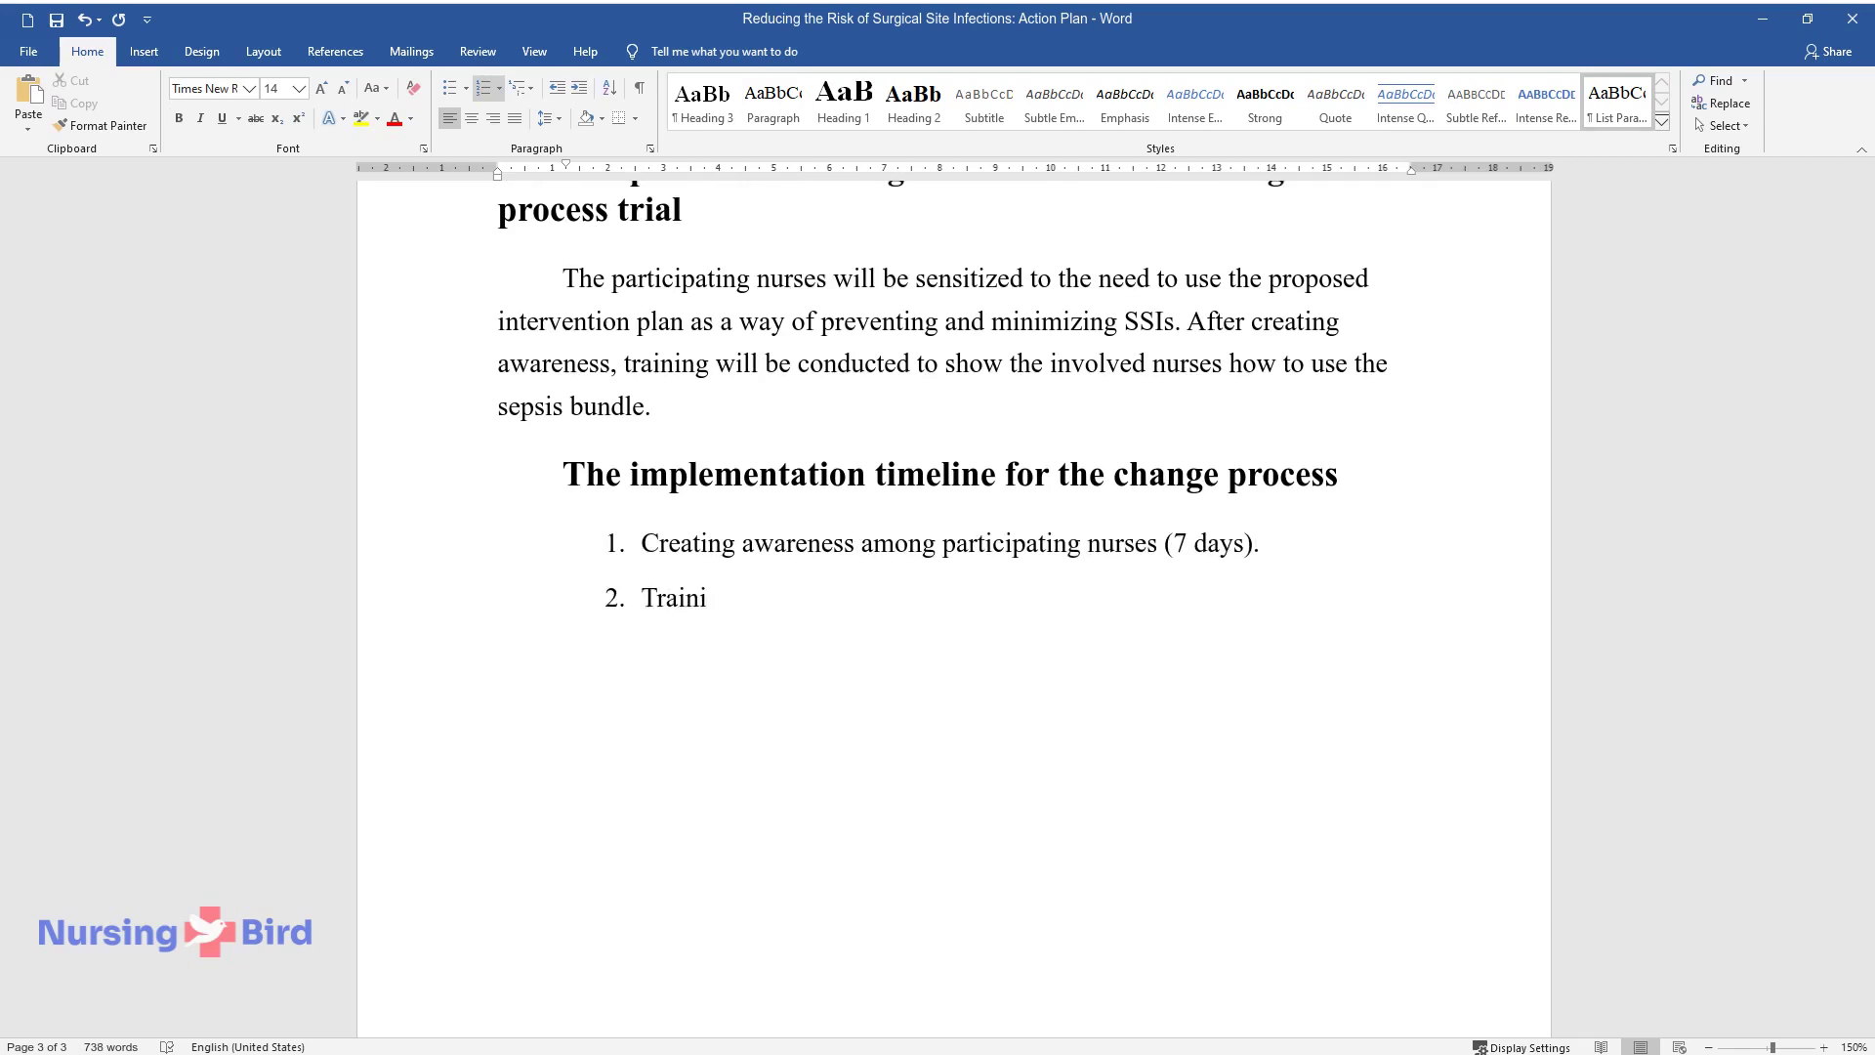
{"action": "type", "text": "ng the participants on how to "}
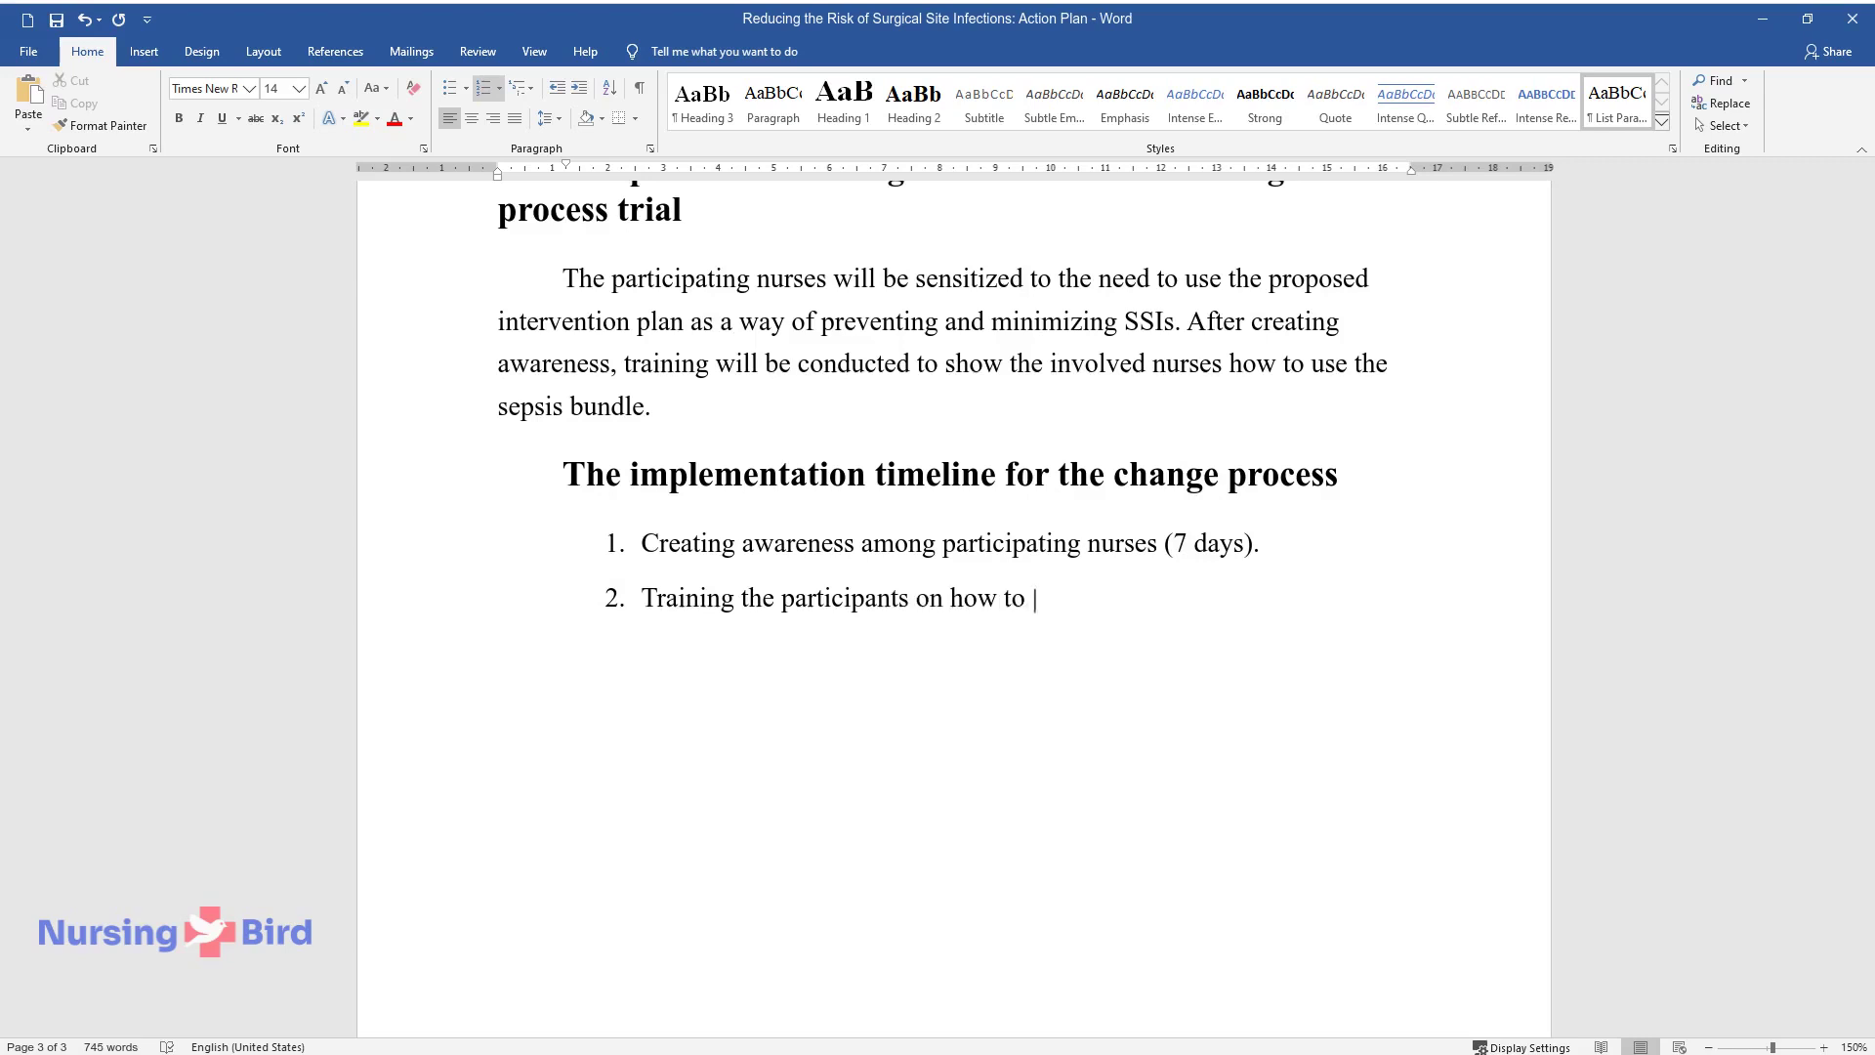
{"action": "type", "text": "use the sepsis bundle (7 days)."}
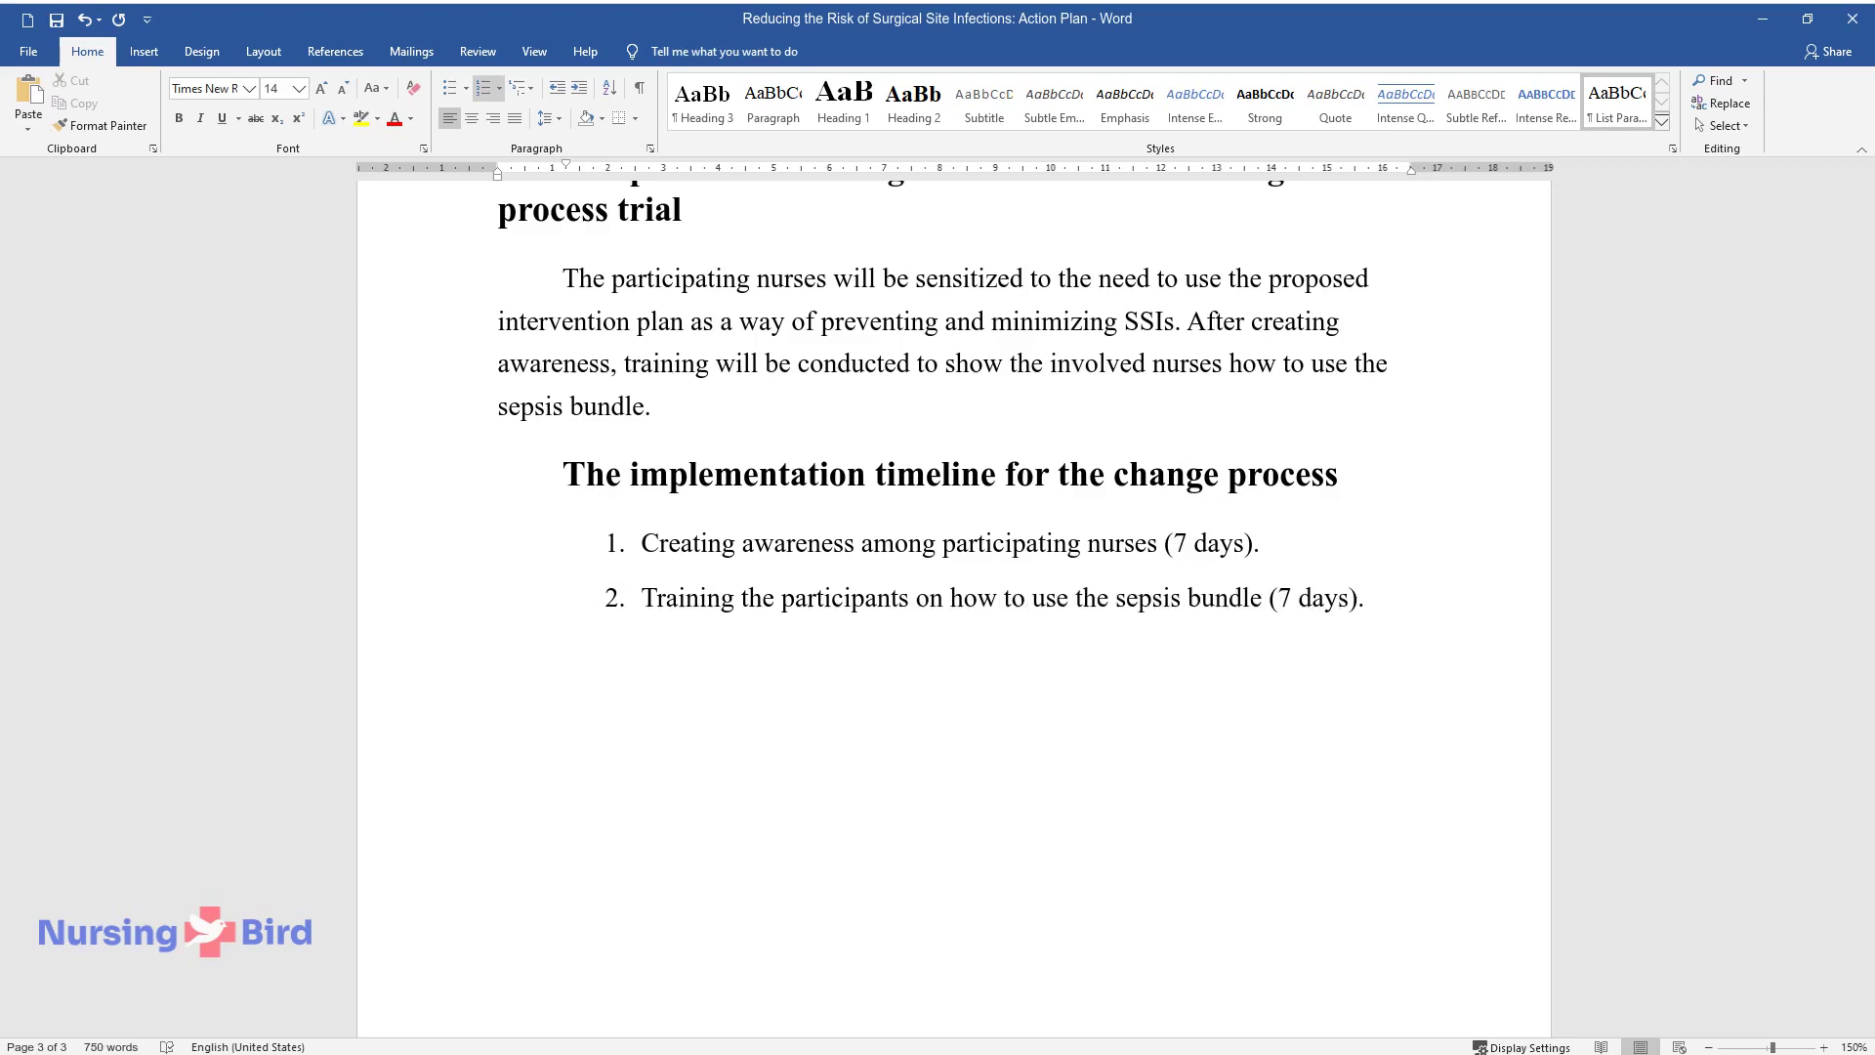
Step: Add timeline items "Implementation of the change process – monitoring and evaluation (4 months)." and "Evaluating the entire process to draw conclusions (7 days)."
{"action": "key", "text": "Return"}
{"action": "type", "text": "Implementation"}
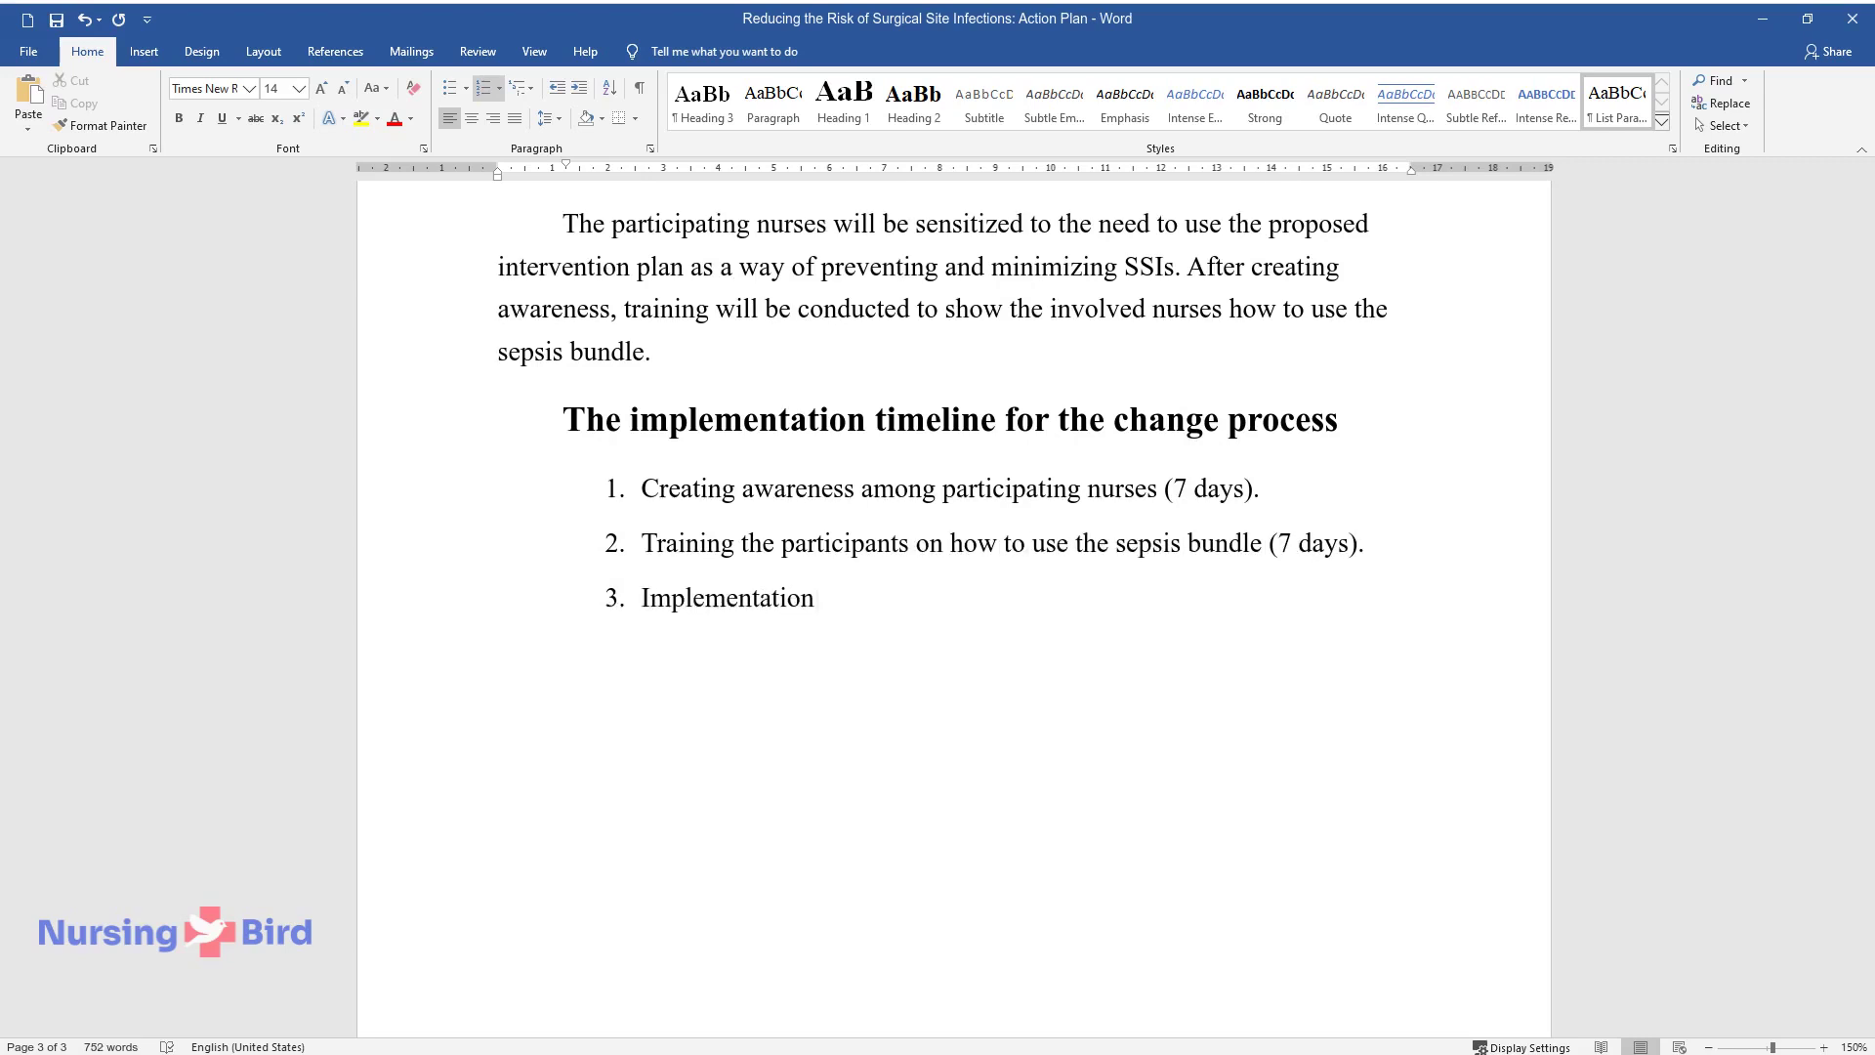
{"action": "type", "text": " of the change process - monito"}
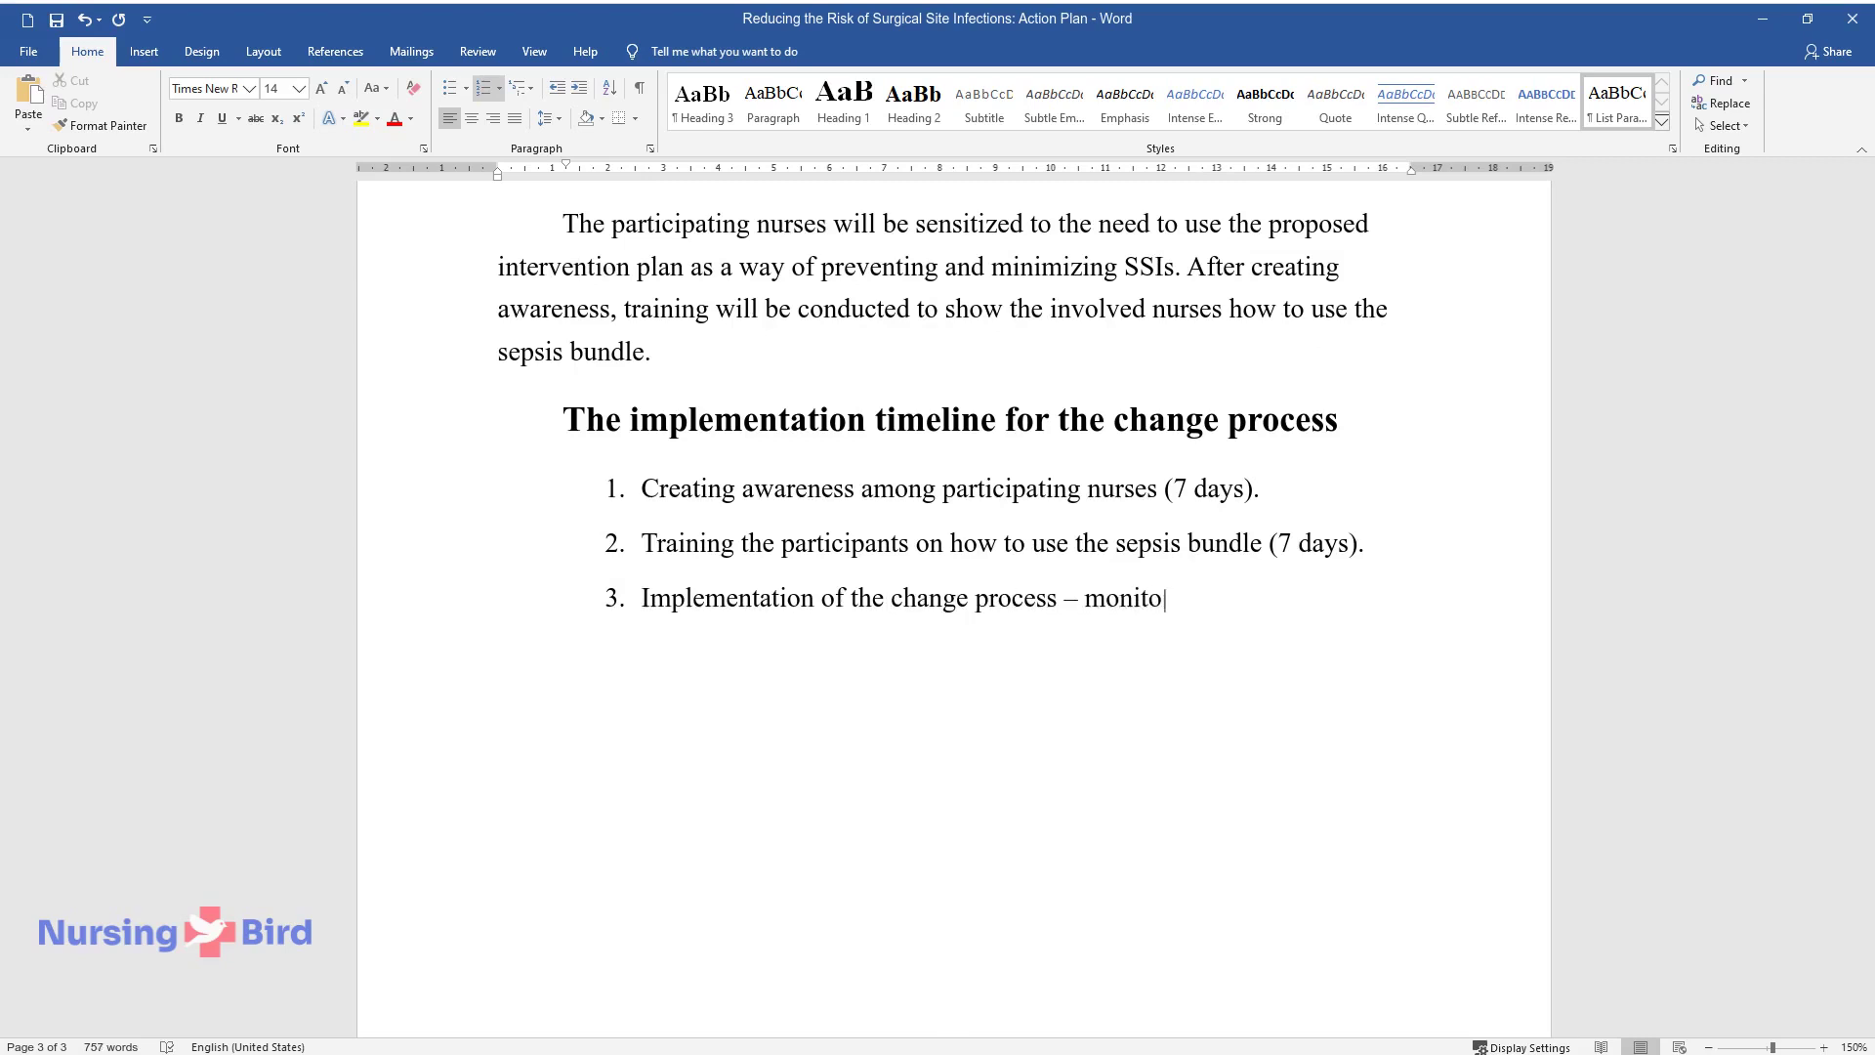
{"action": "type", "text": "ring and evaluation (4 months)."}
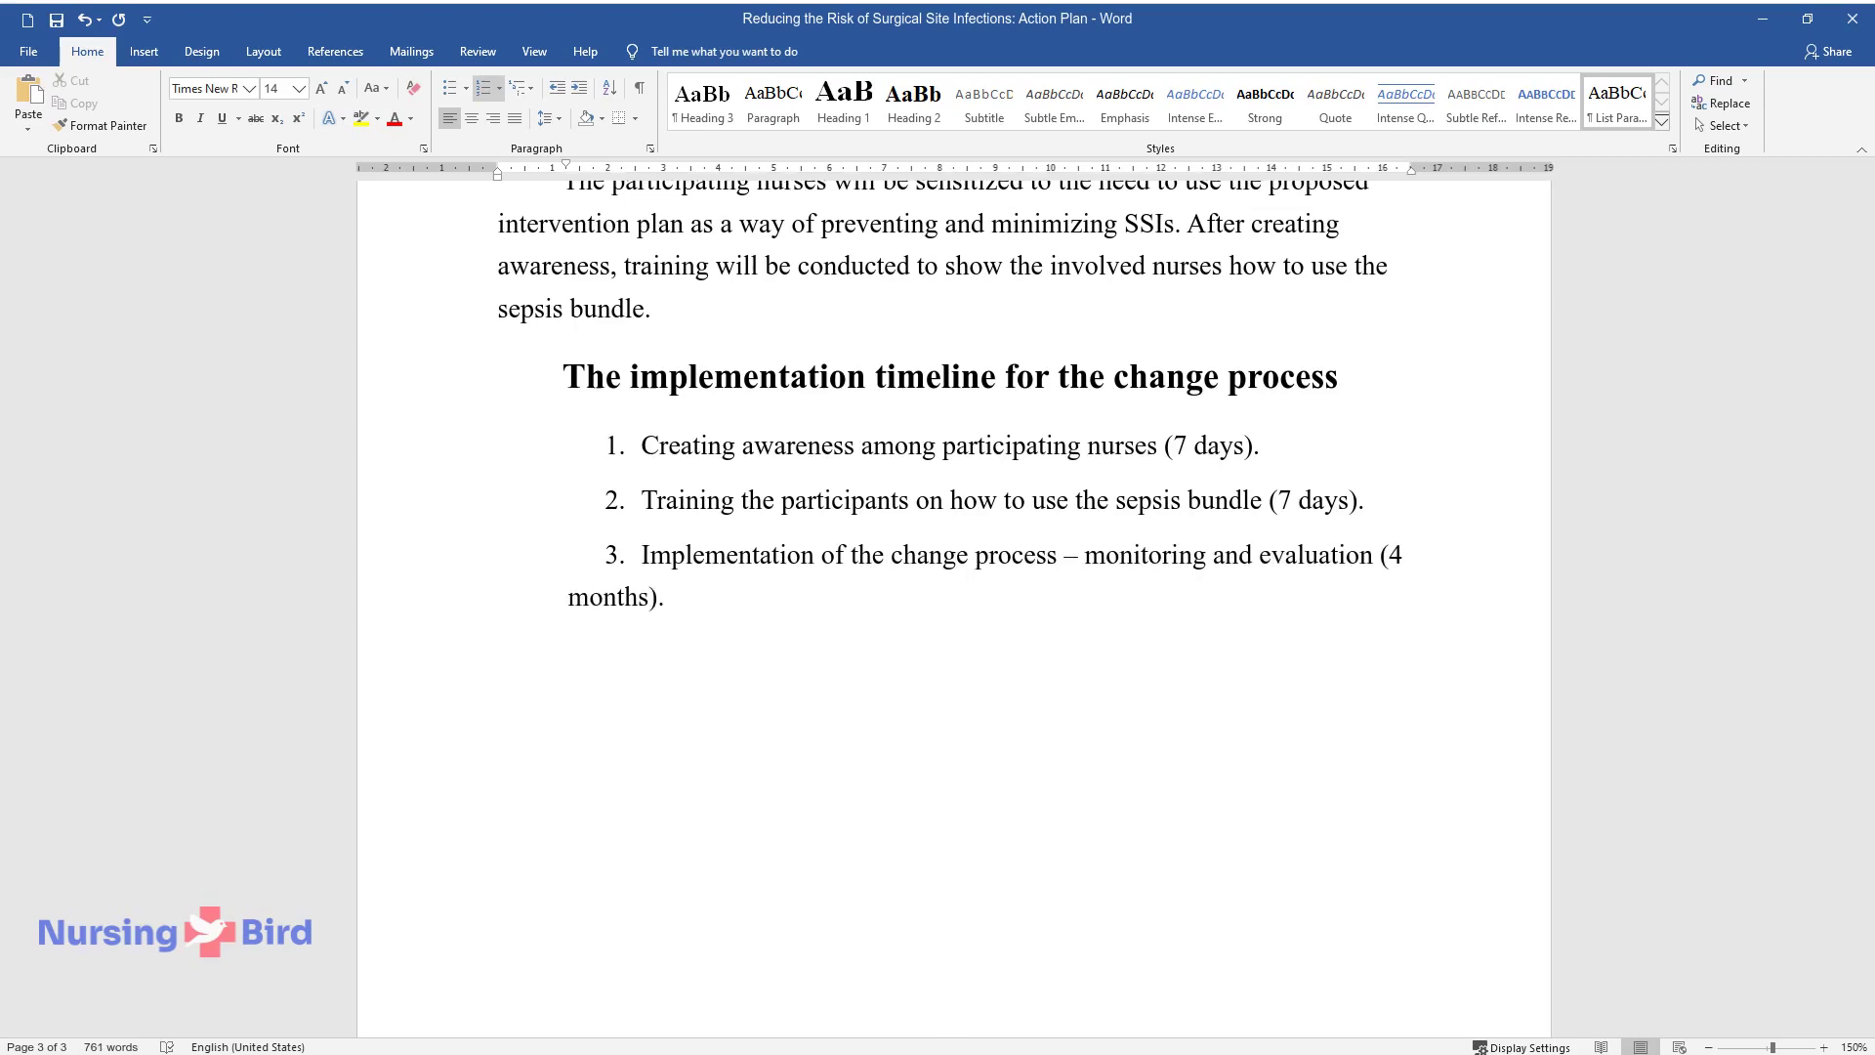
{"action": "key", "text": "Return"}
{"action": "type", "text": "Evaluating the entire process to draw"}
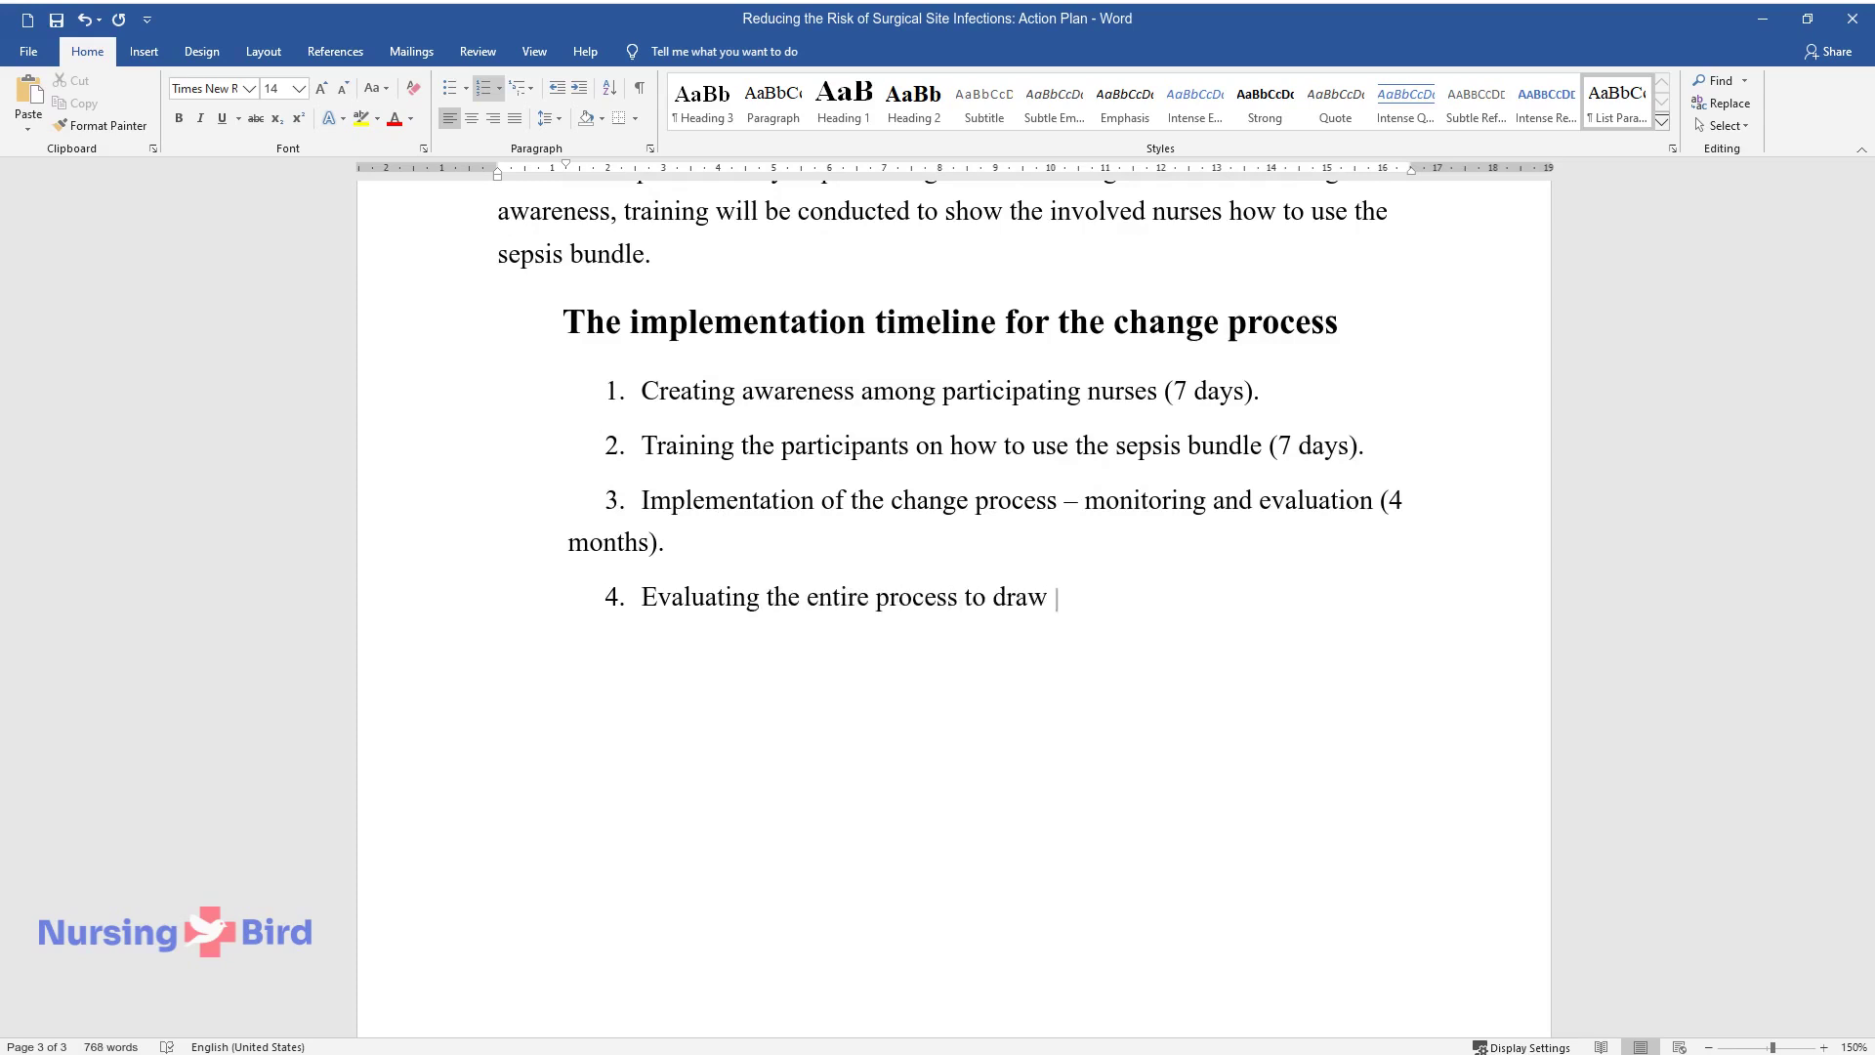
{"action": "type", "text": " conclusions (7 days)."}
Step: Add the Heading 3 subheading "The measurable outcomes based on the PICOT" below the numbered timeline
{"action": "left_click", "coordinate": [950, 321]}
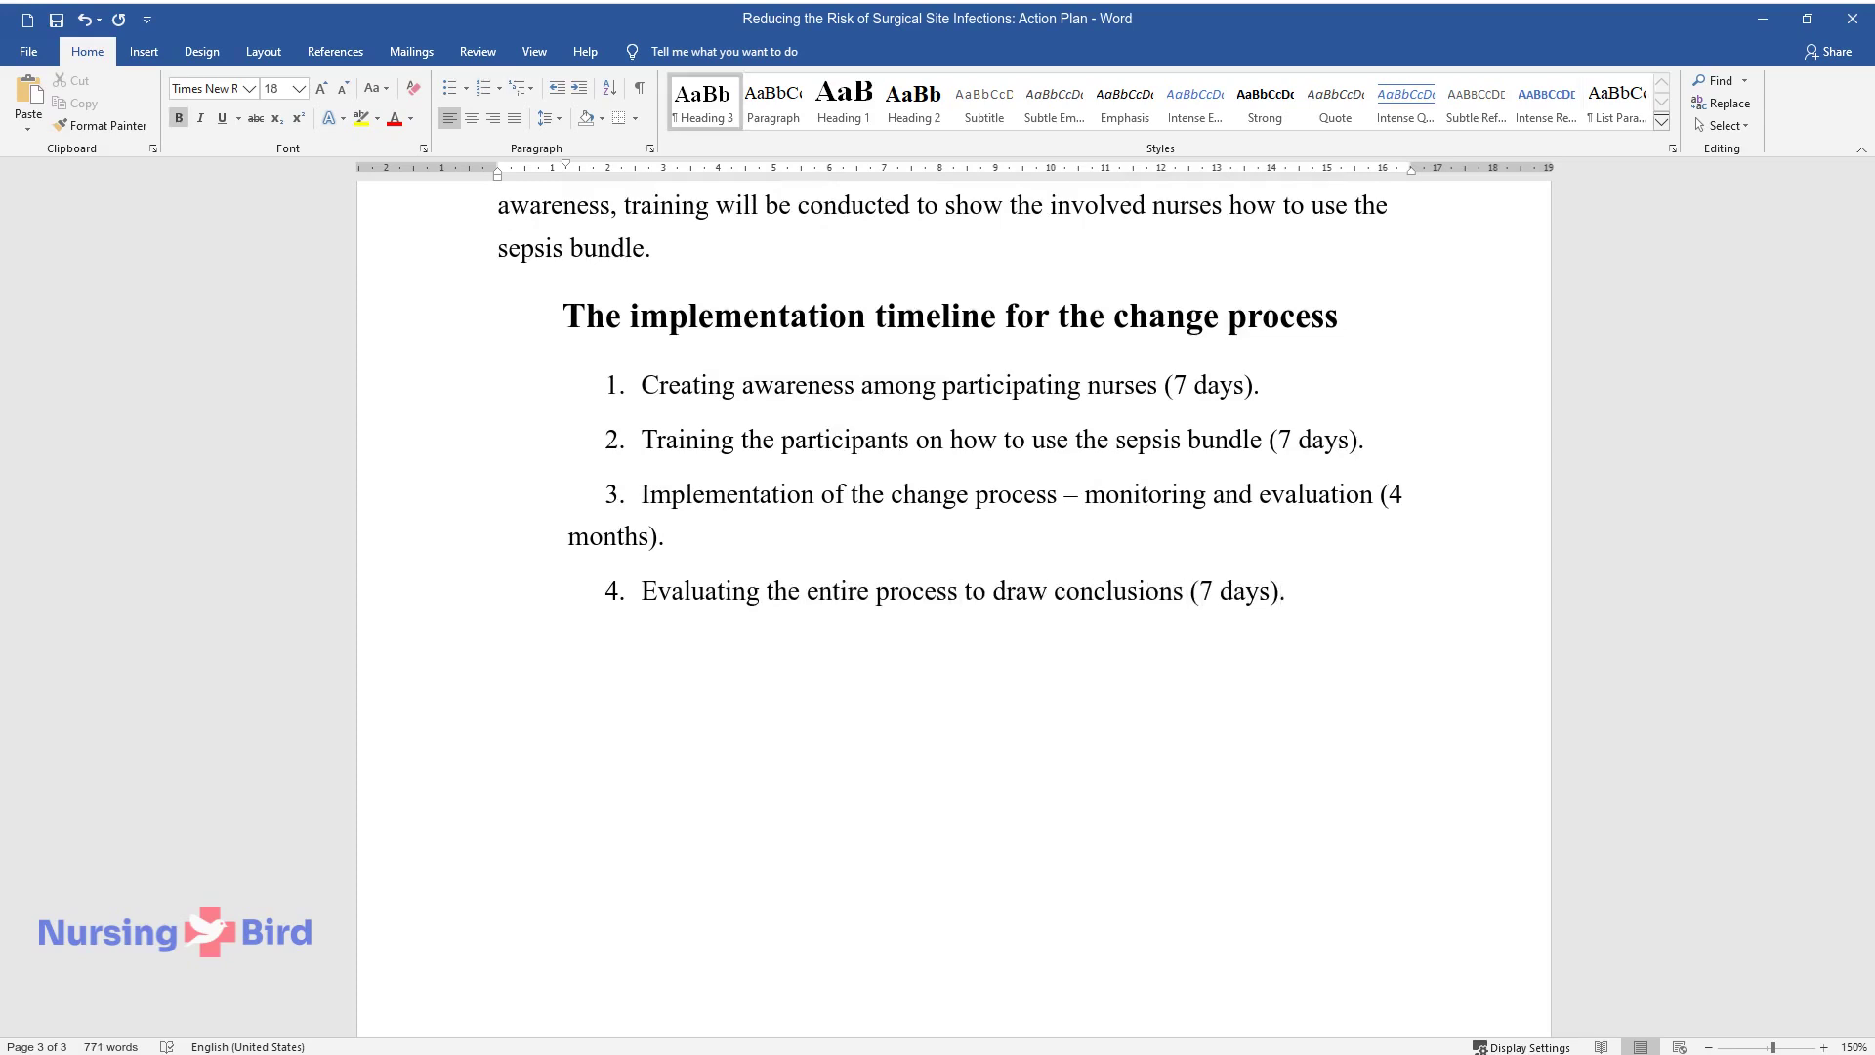
{"action": "type", "text": "The measurable outco"}
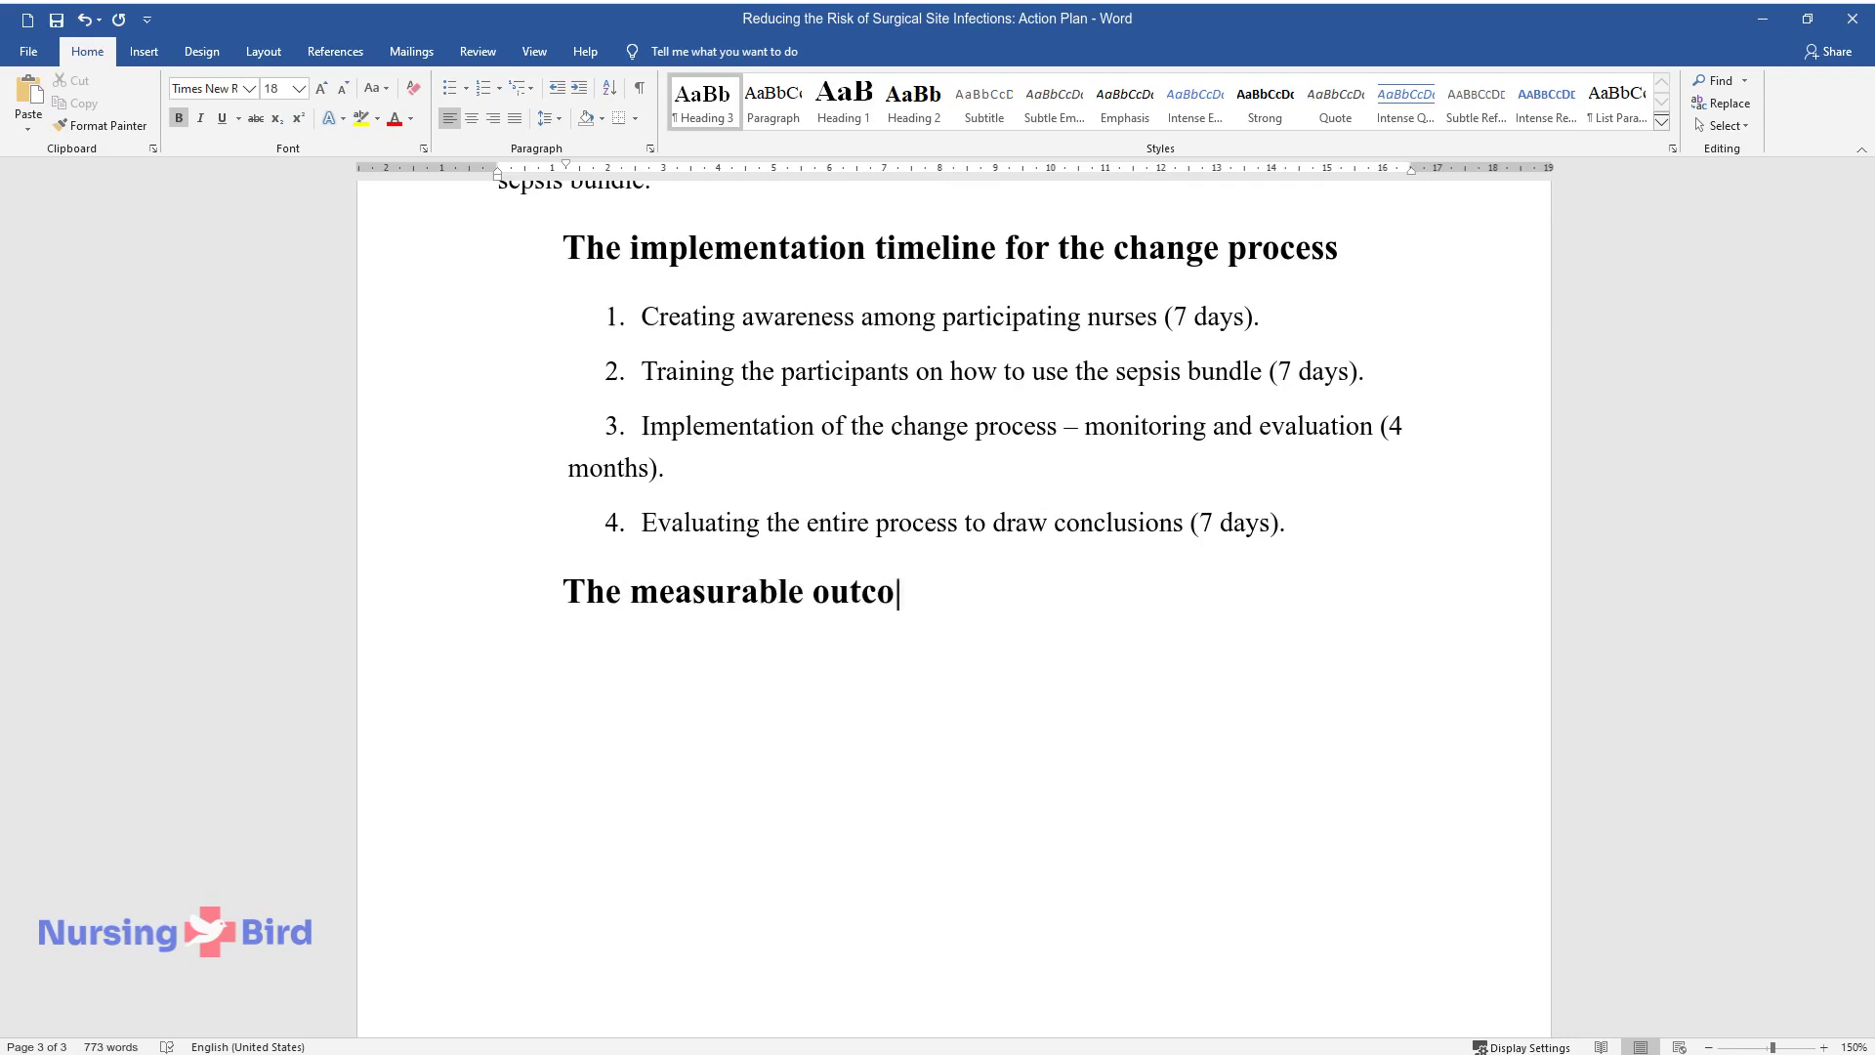
{"action": "type", "text": "mes based on the PICOT"}
{"action": "key", "text": "Return"}
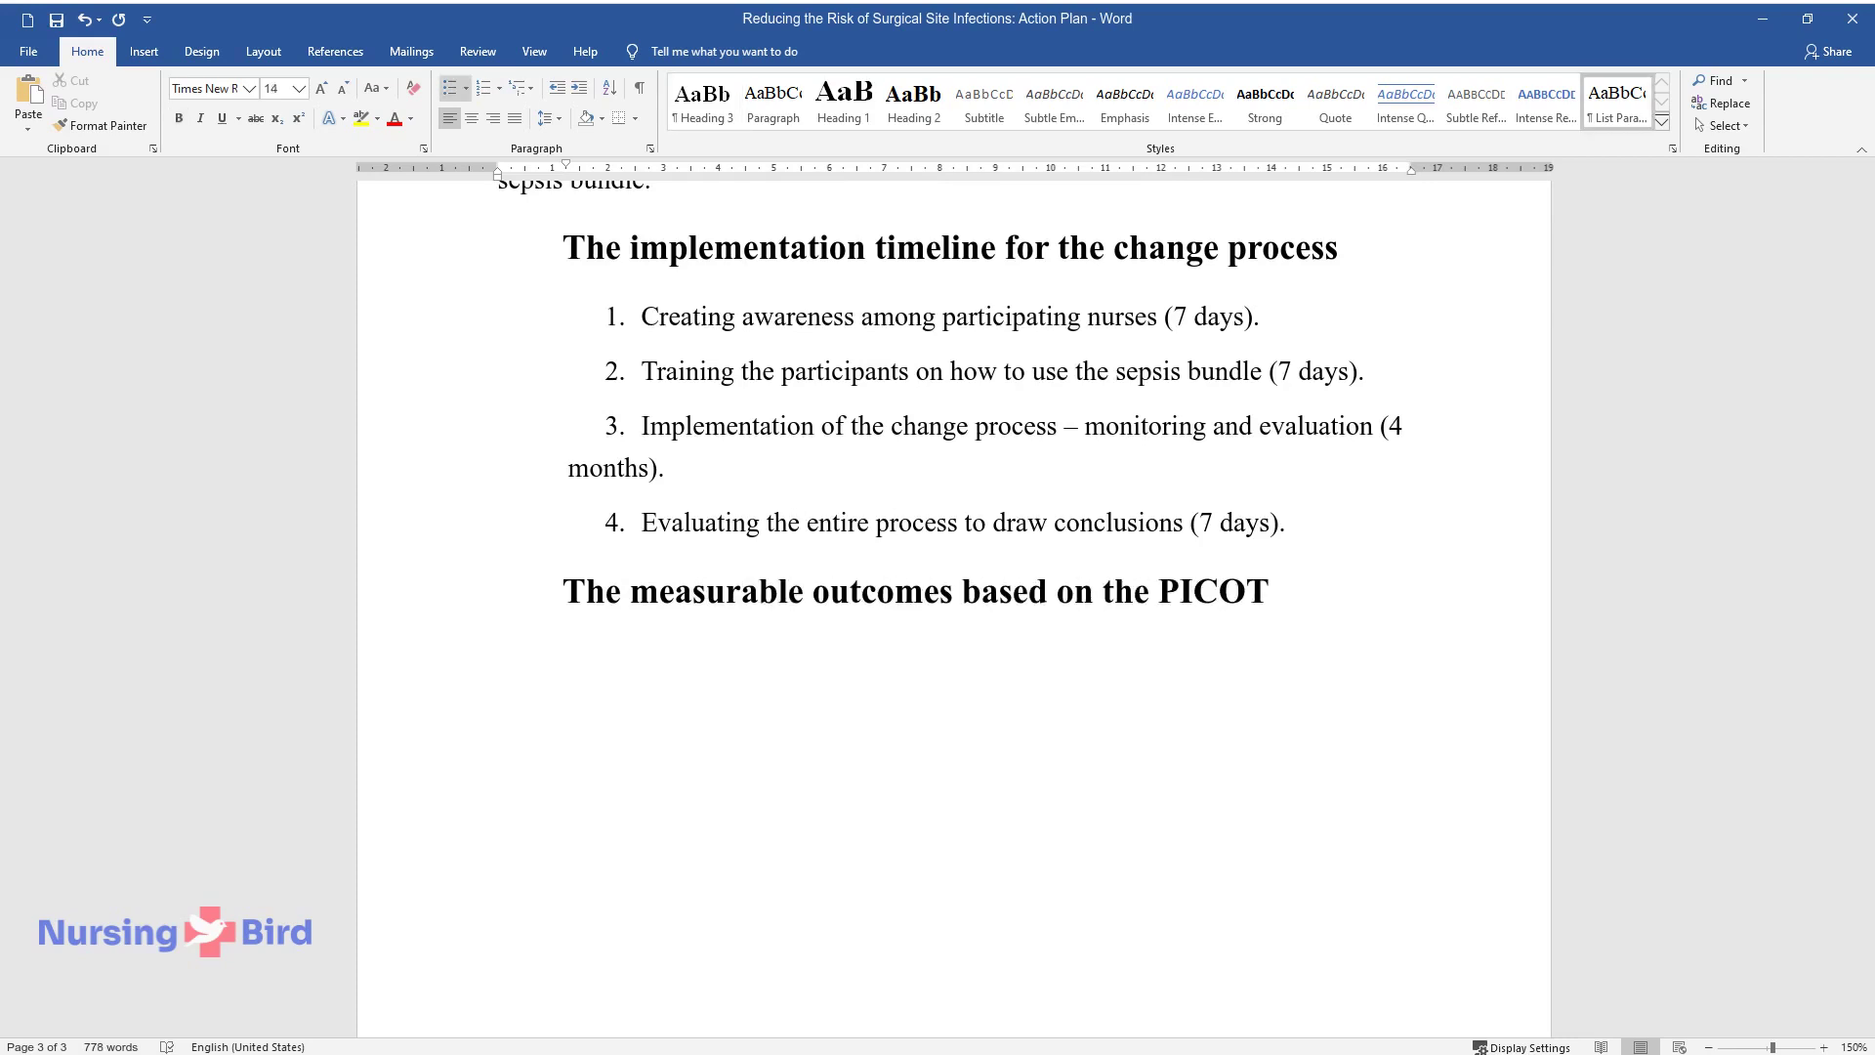
Step: Add the bullet "Intervention (I) – Adherence to using the standardized sepsis bundle by the participating nurses will be monitored."
{"action": "type", "text": "Intervention (I) – Adherence to using the standardized seps"}
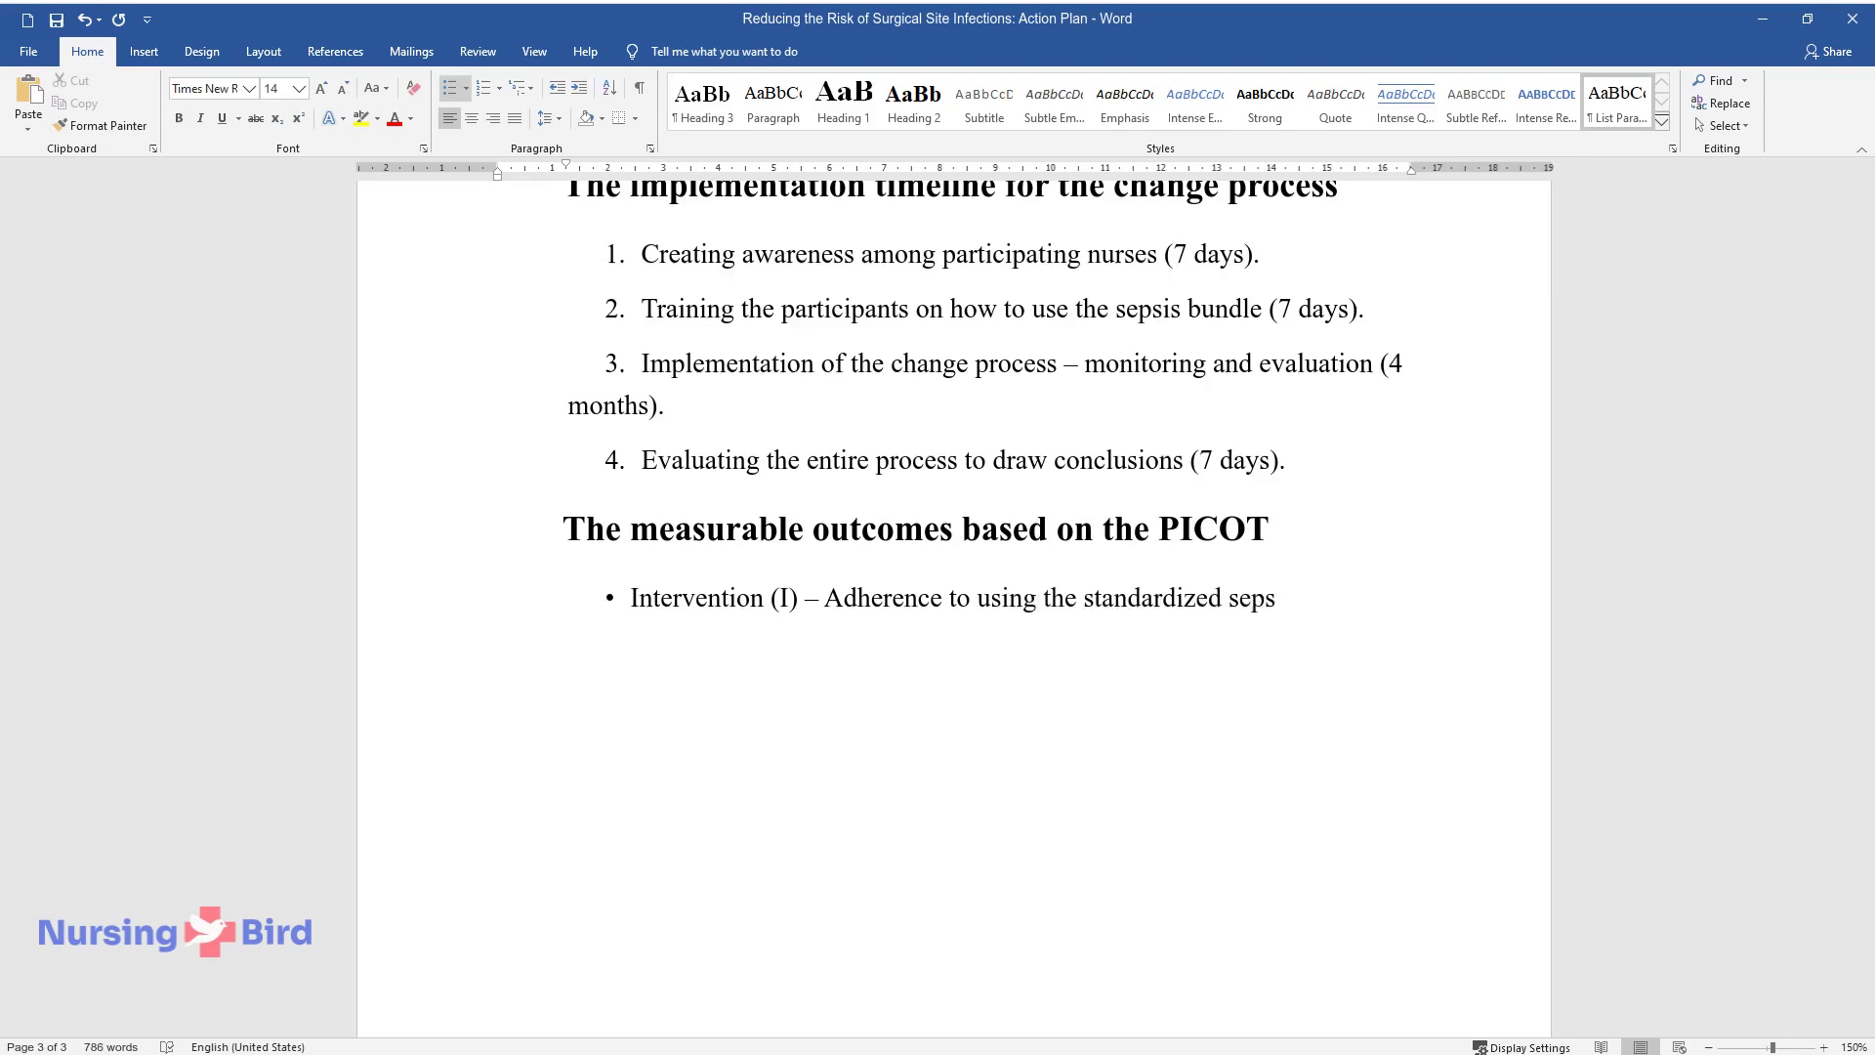
{"action": "type", "text": "is bundle by the participating nurse"}
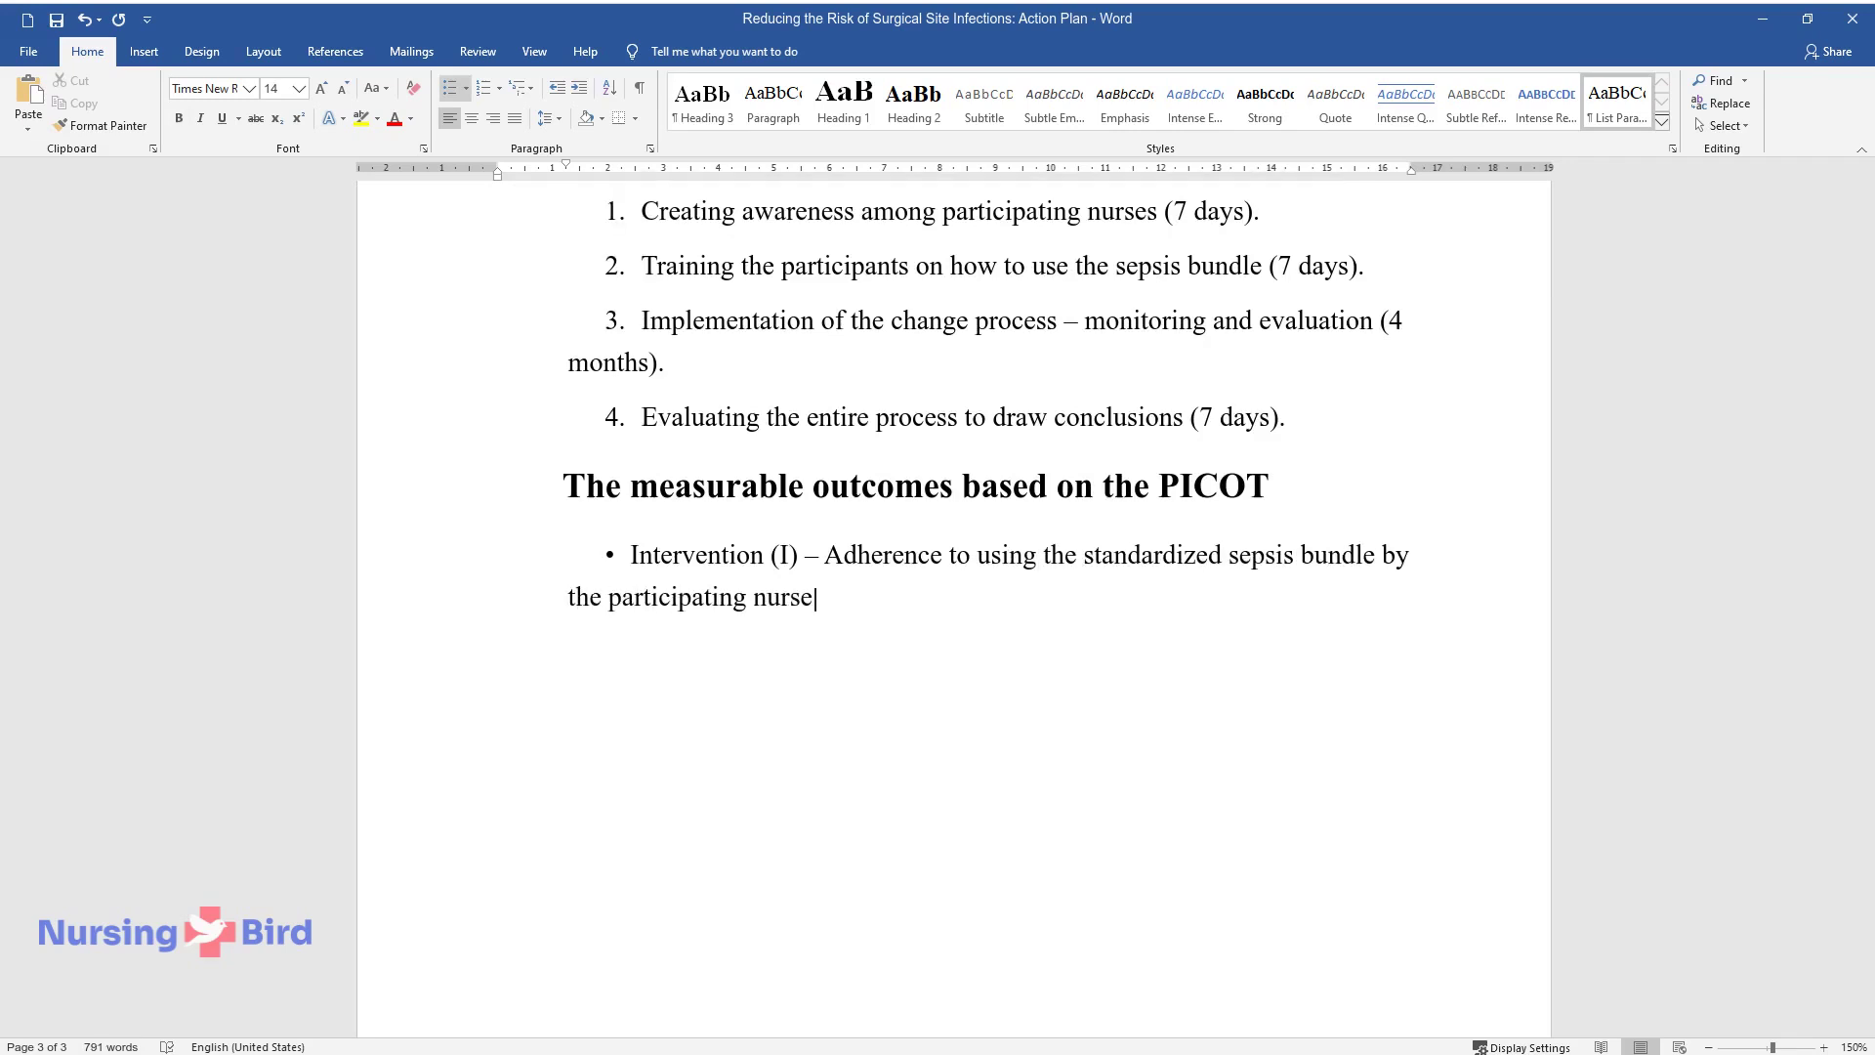
{"action": "type", "text": "s will be monitored."}
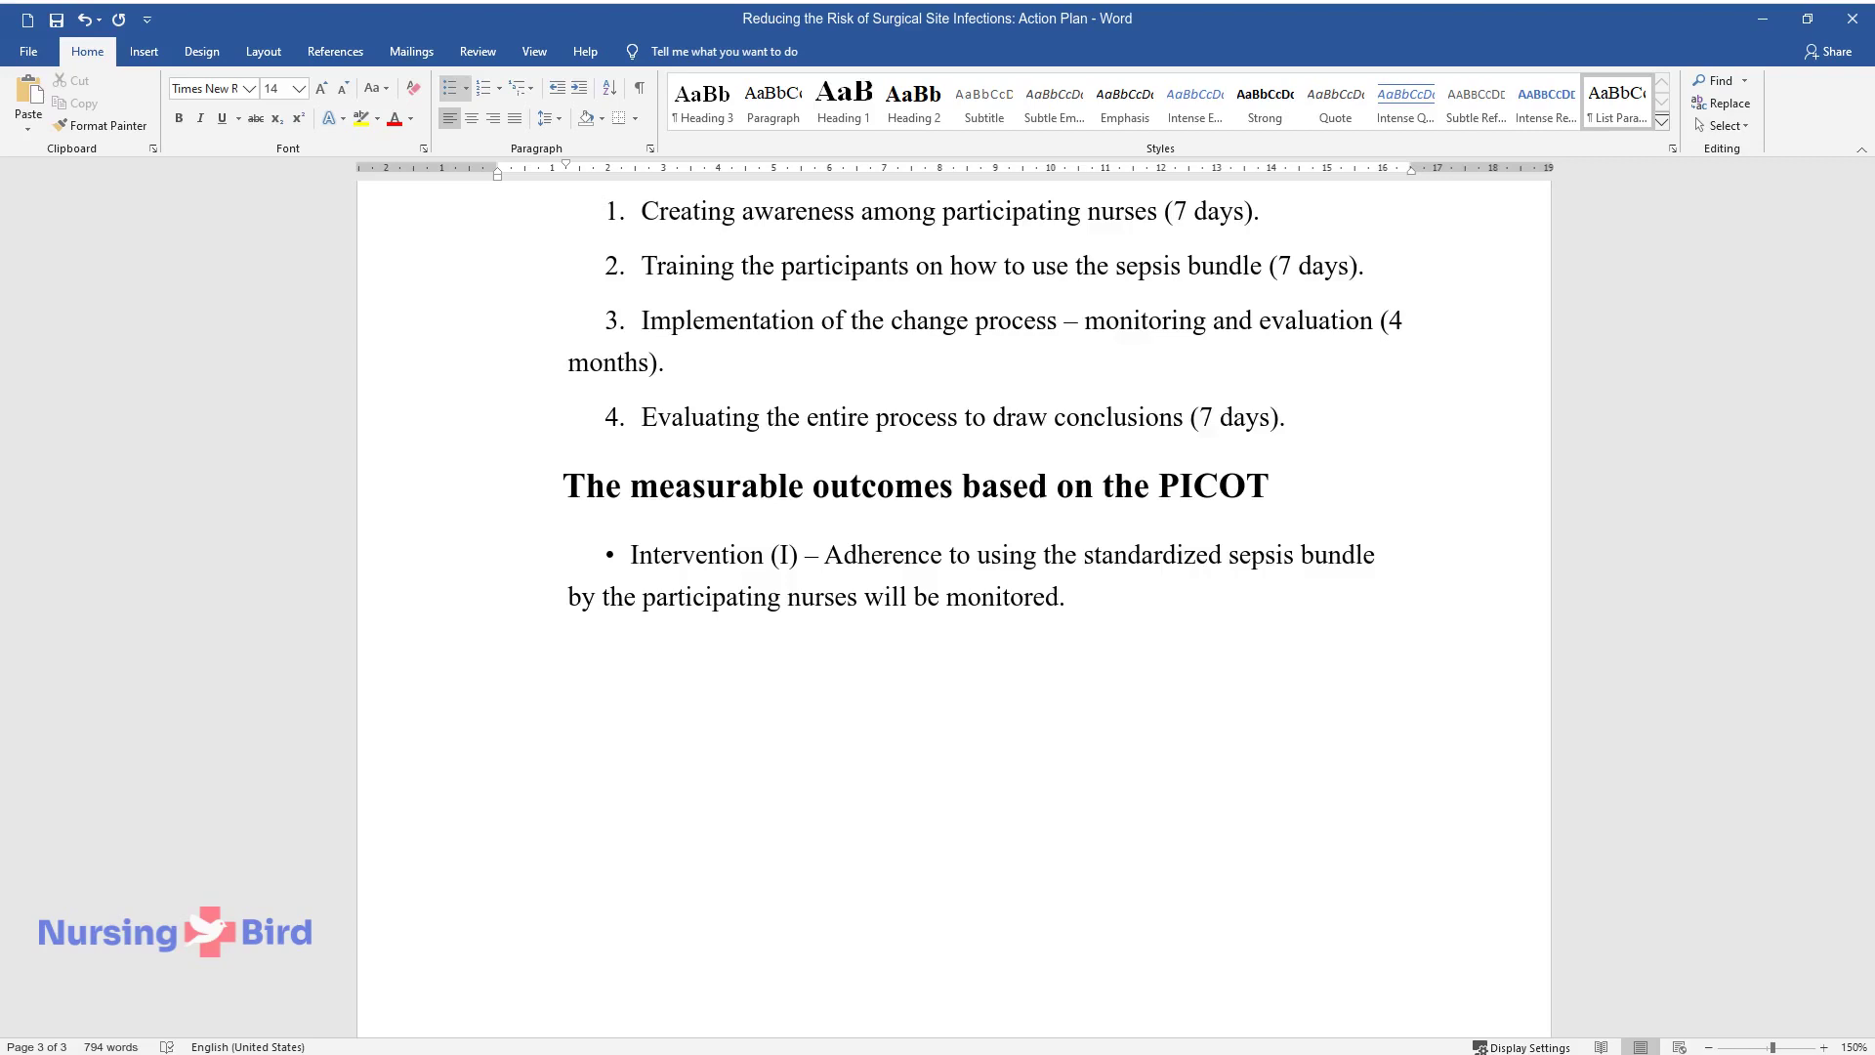
Step: Add the bullet "Outcome (O) – patient outcomes, such as the length of stay, occurrence of SSIs, and patient satisfaction, will be noted."
{"action": "key", "text": "Return"}
{"action": "type", "text": "Outcome (O) – patient outco"}
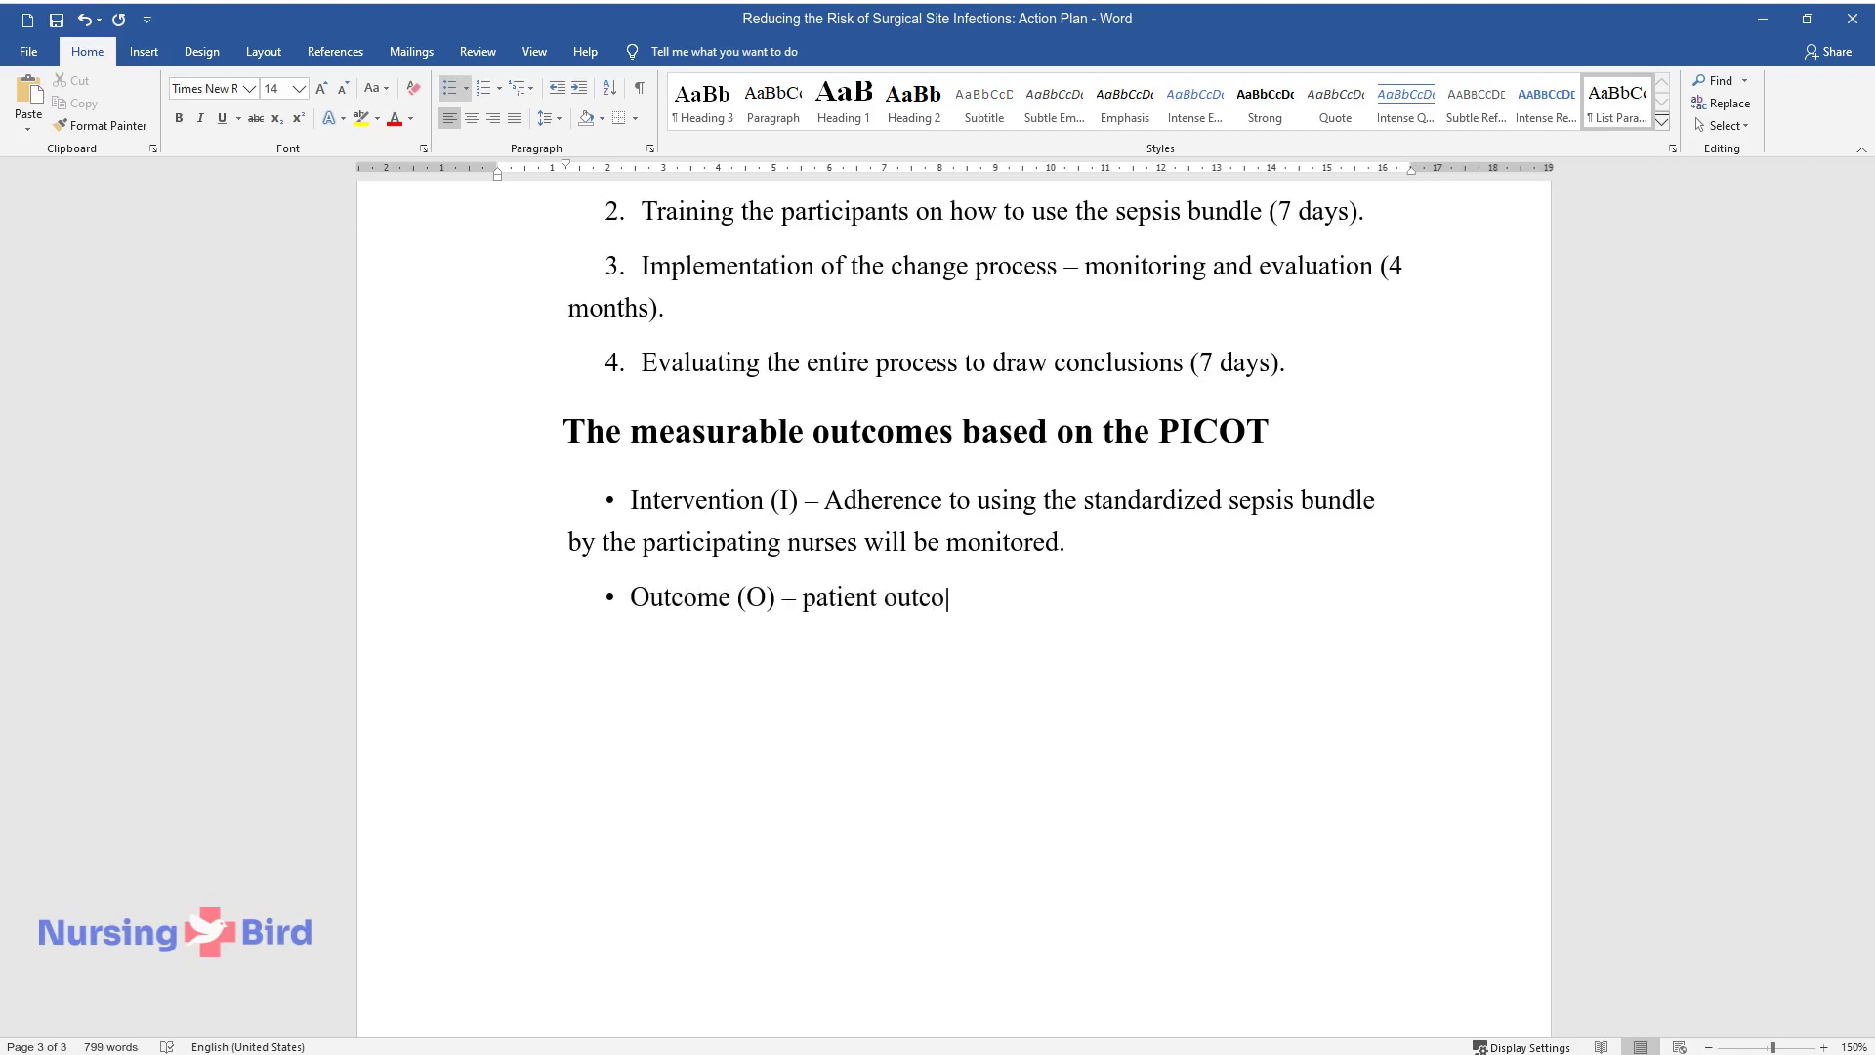
{"action": "type", "text": "mes, such as the length of sta"}
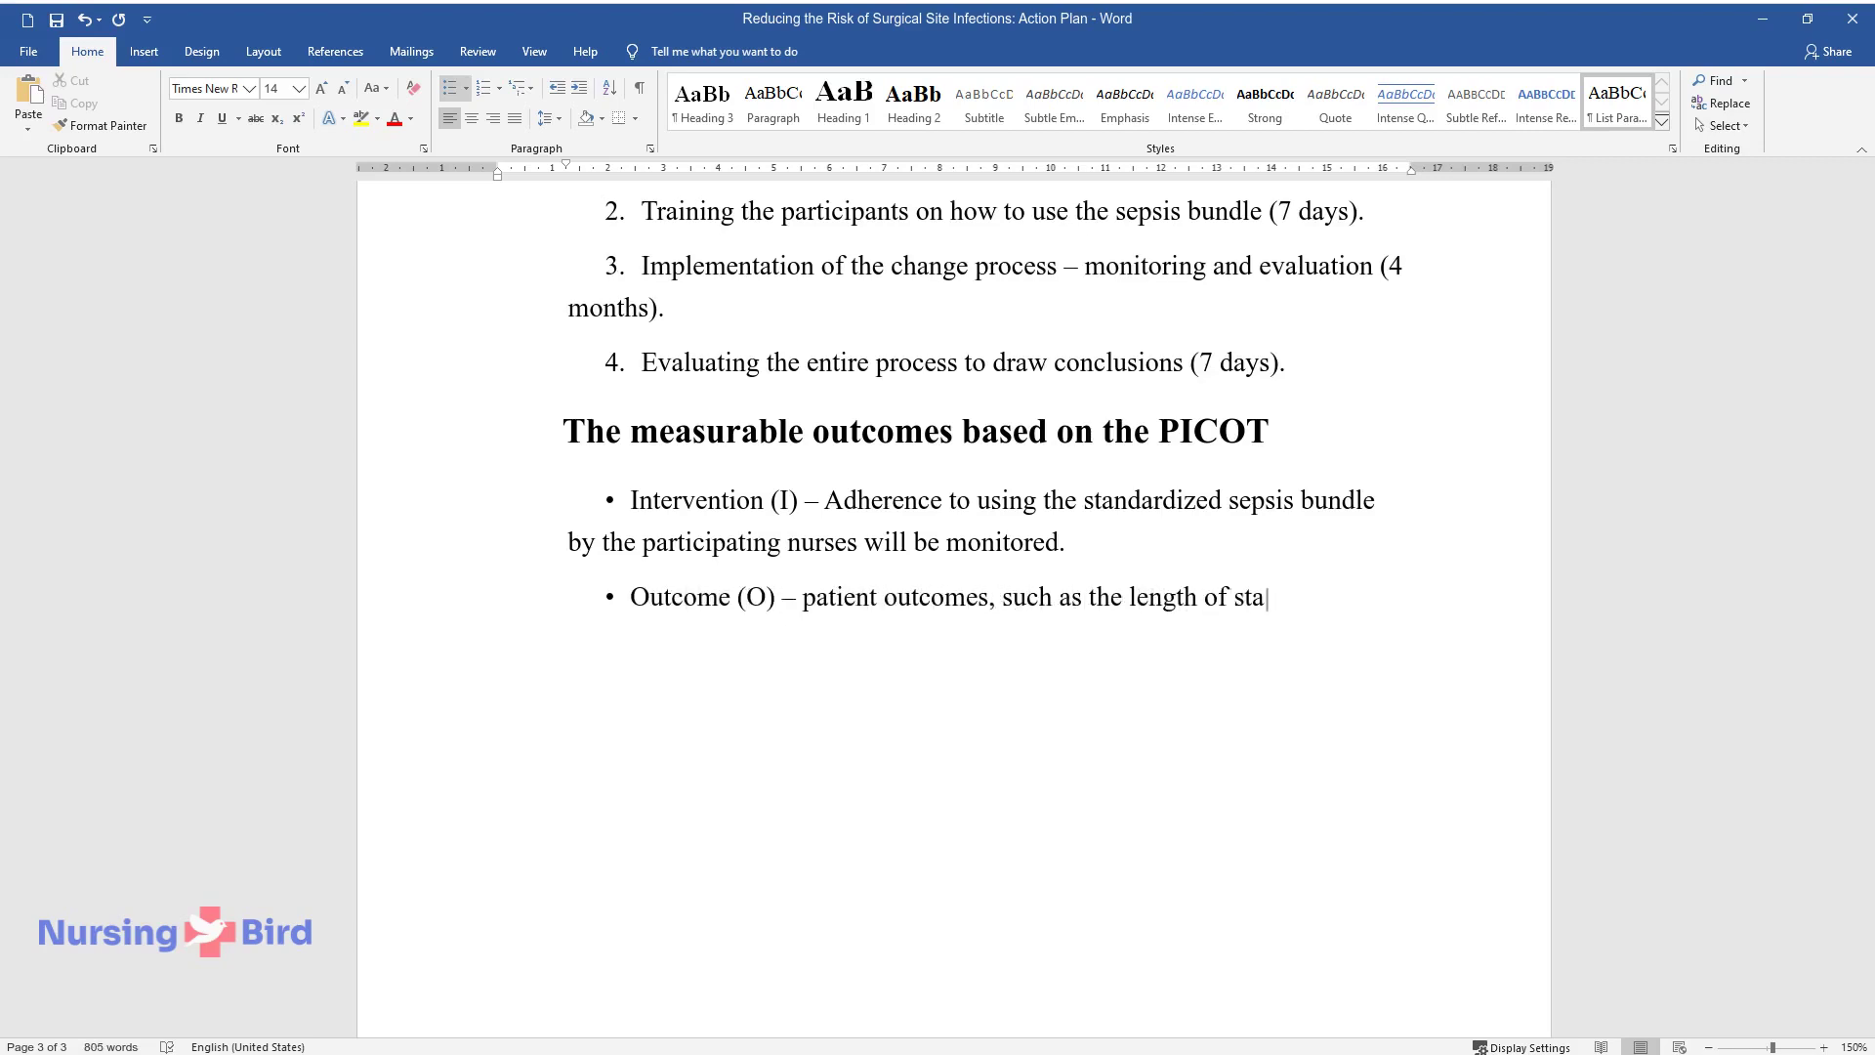
{"action": "type", "text": "y, occurrence of SSIs, and pat"}
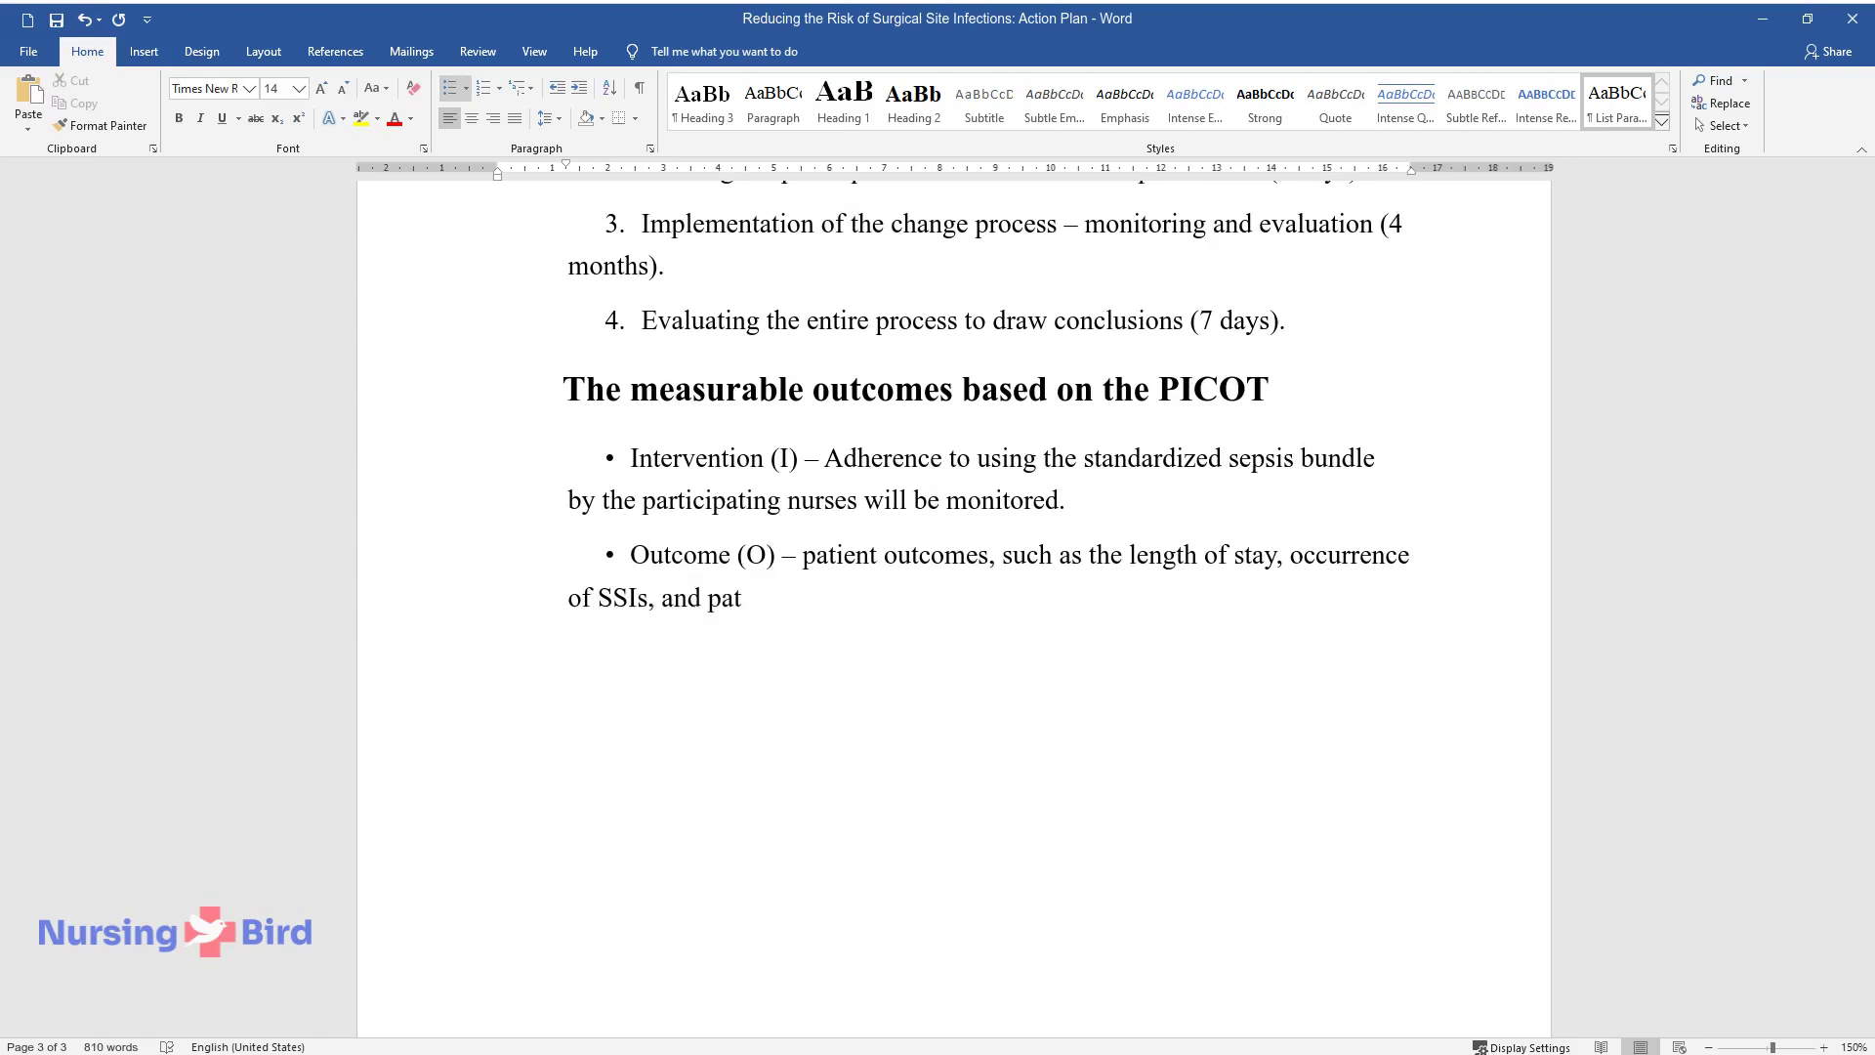
{"action": "type", "text": "ient satisfaction, will be not"}
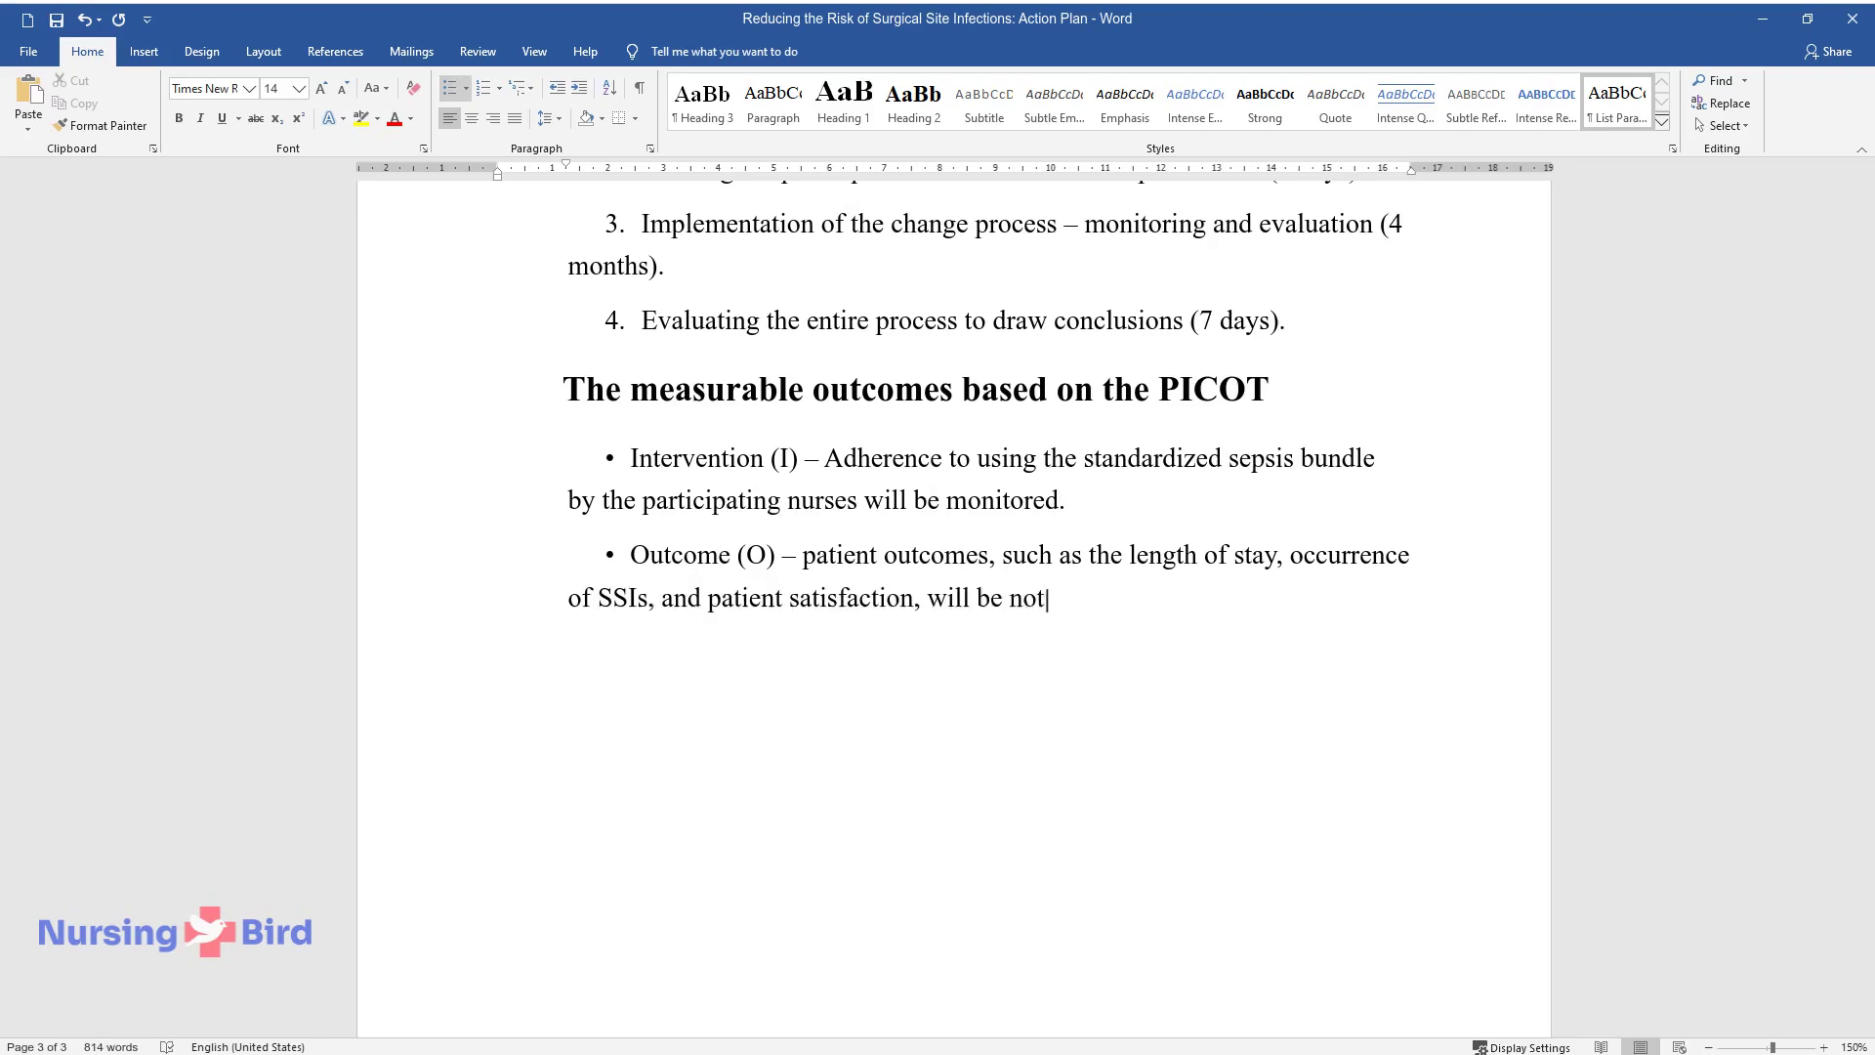
{"action": "type", "text": "ed."}
Step: Add the bullet "Time (T) – The process will run for five months after the implementation date."
{"action": "key", "text": "Return"}
{"action": "type", "text": "Time (T) – "}
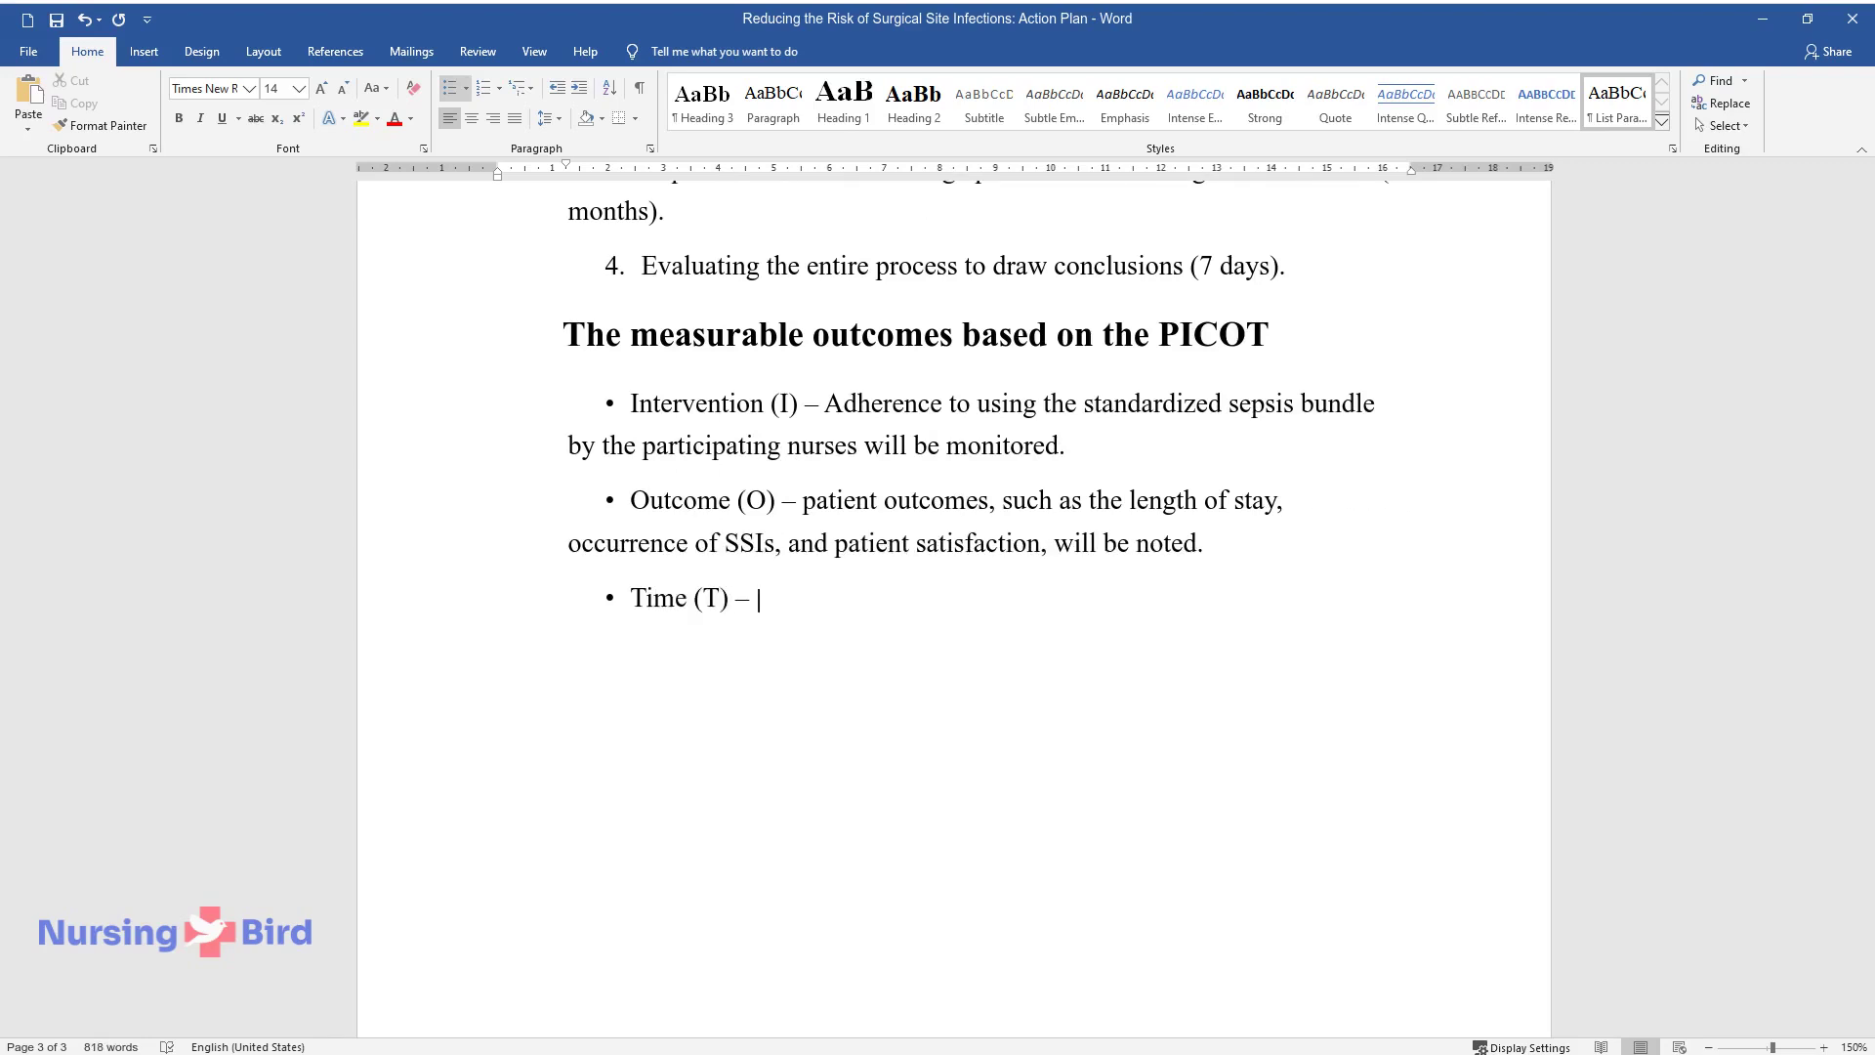
{"action": "type", "text": "The process will run for five mon"}
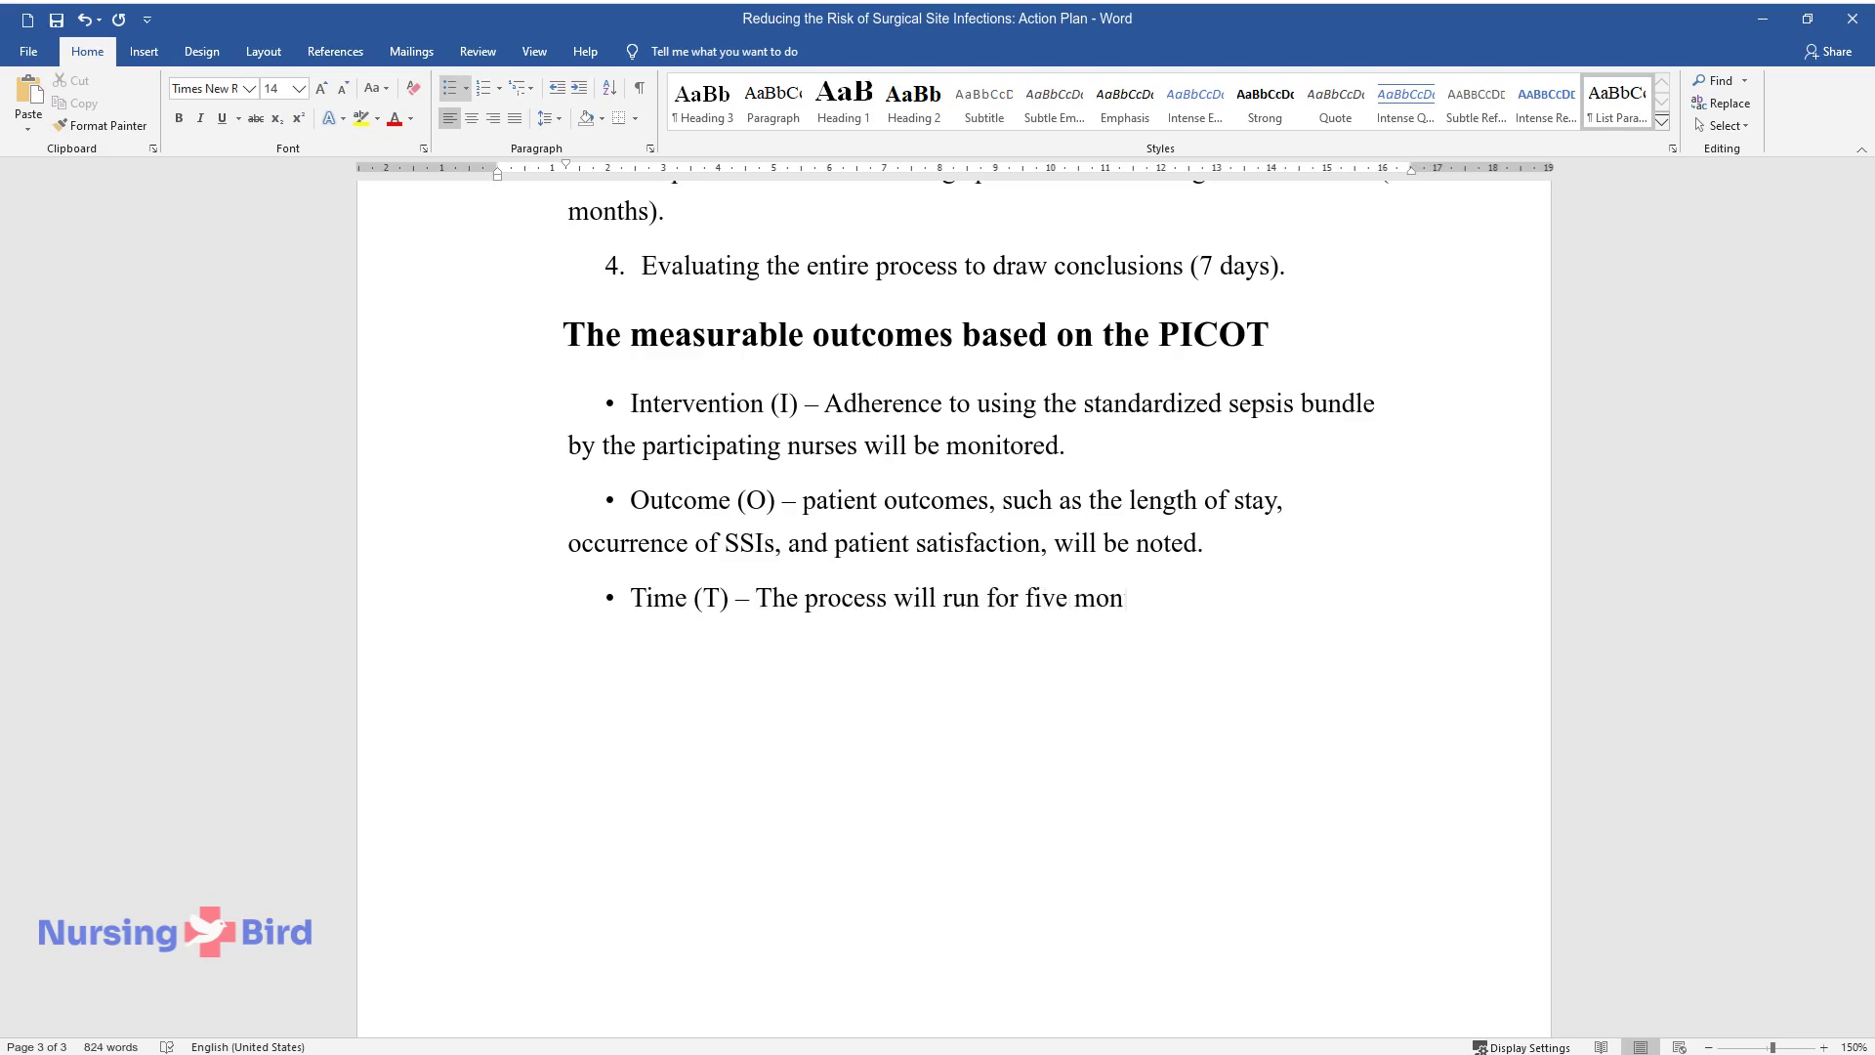
{"action": "type", "text": "ths after the implementation date"}
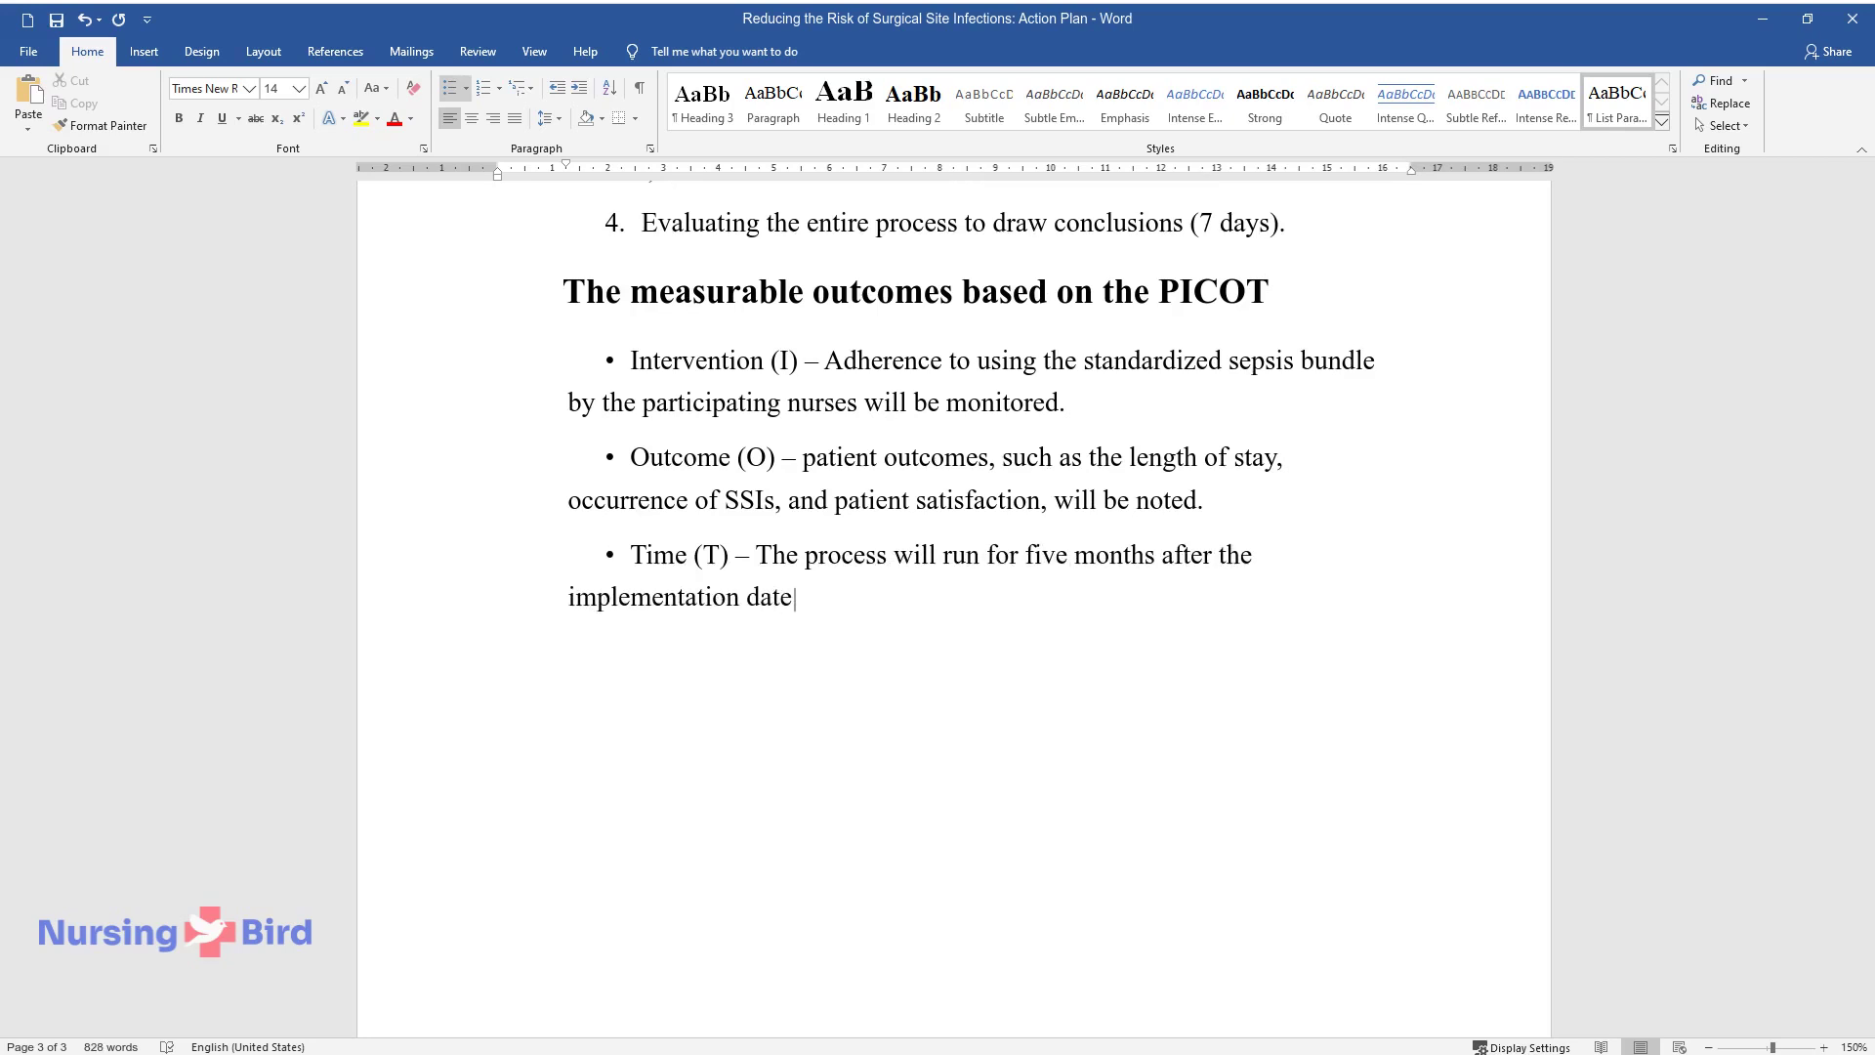
Step: Add the Heading 3 subheading "Recording during the pilot change process" below the PICOT bullets
{"action": "type", "text": ". Recording du"}
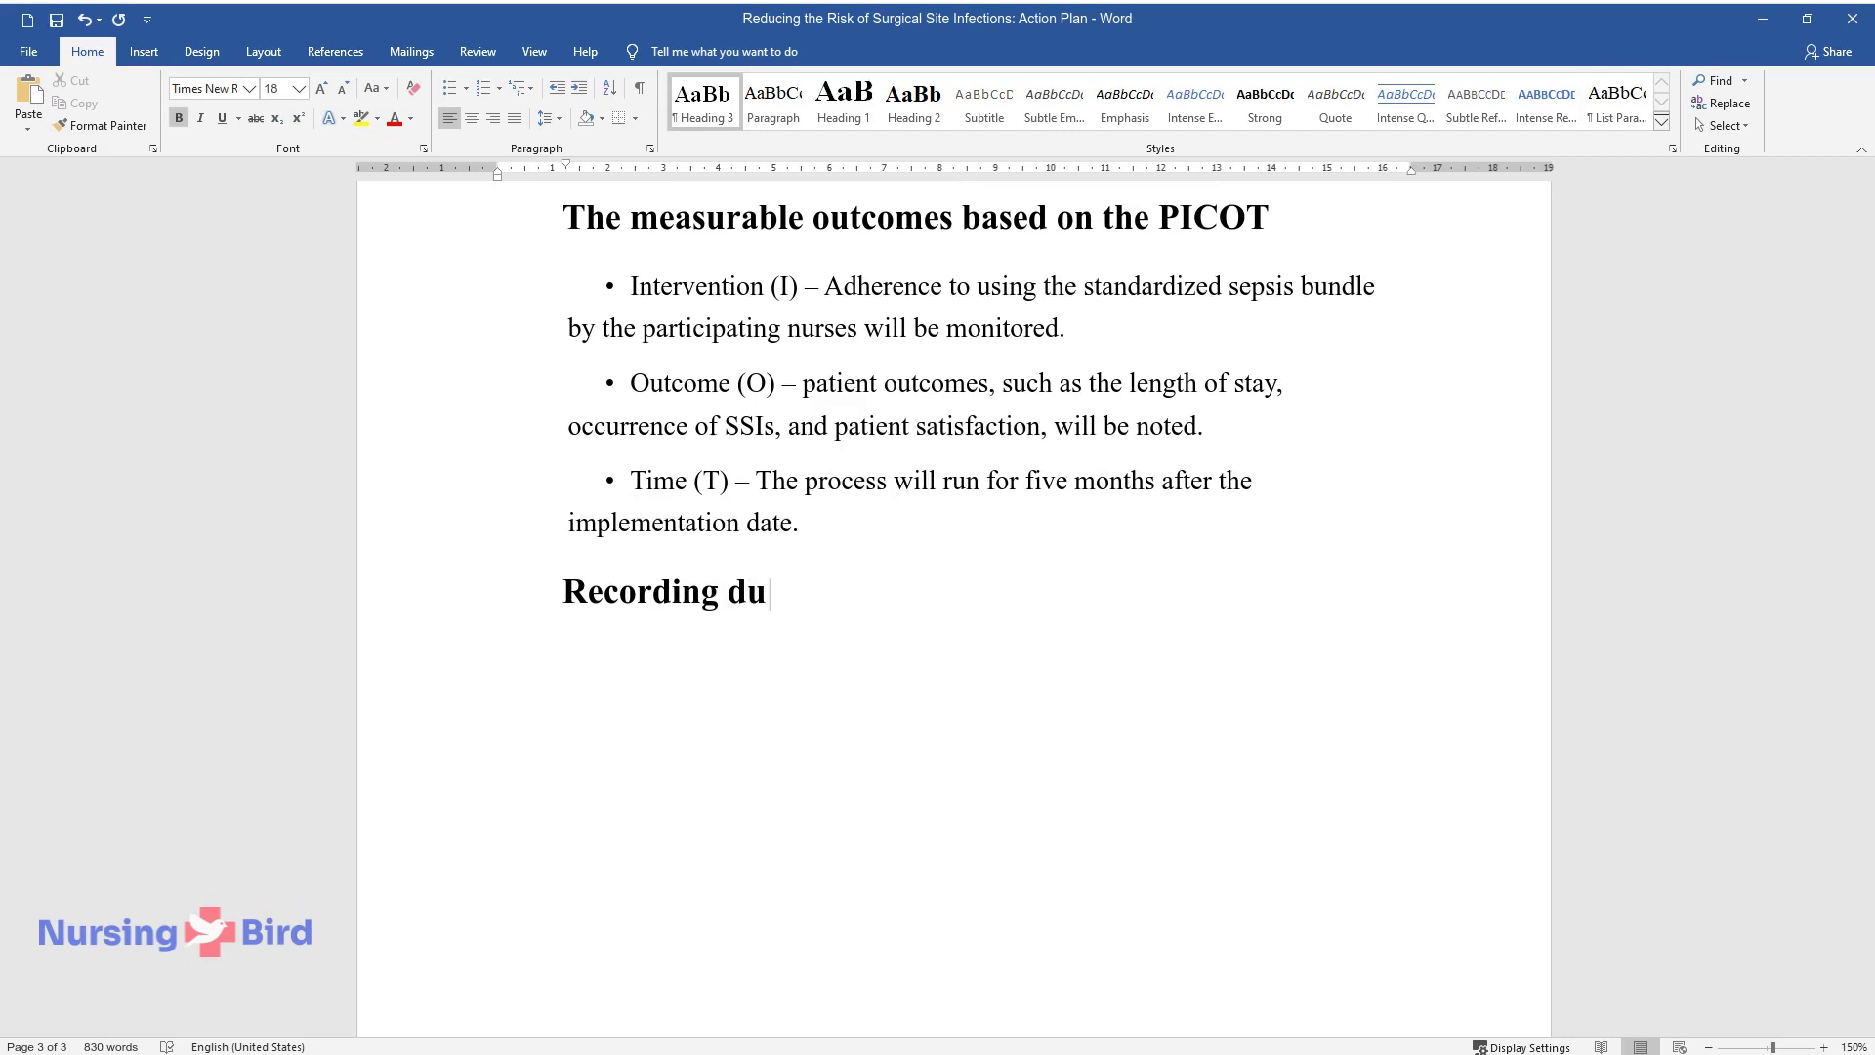
{"action": "type", "text": "ring the pilot change process"}
{"action": "key", "text": "Return"}
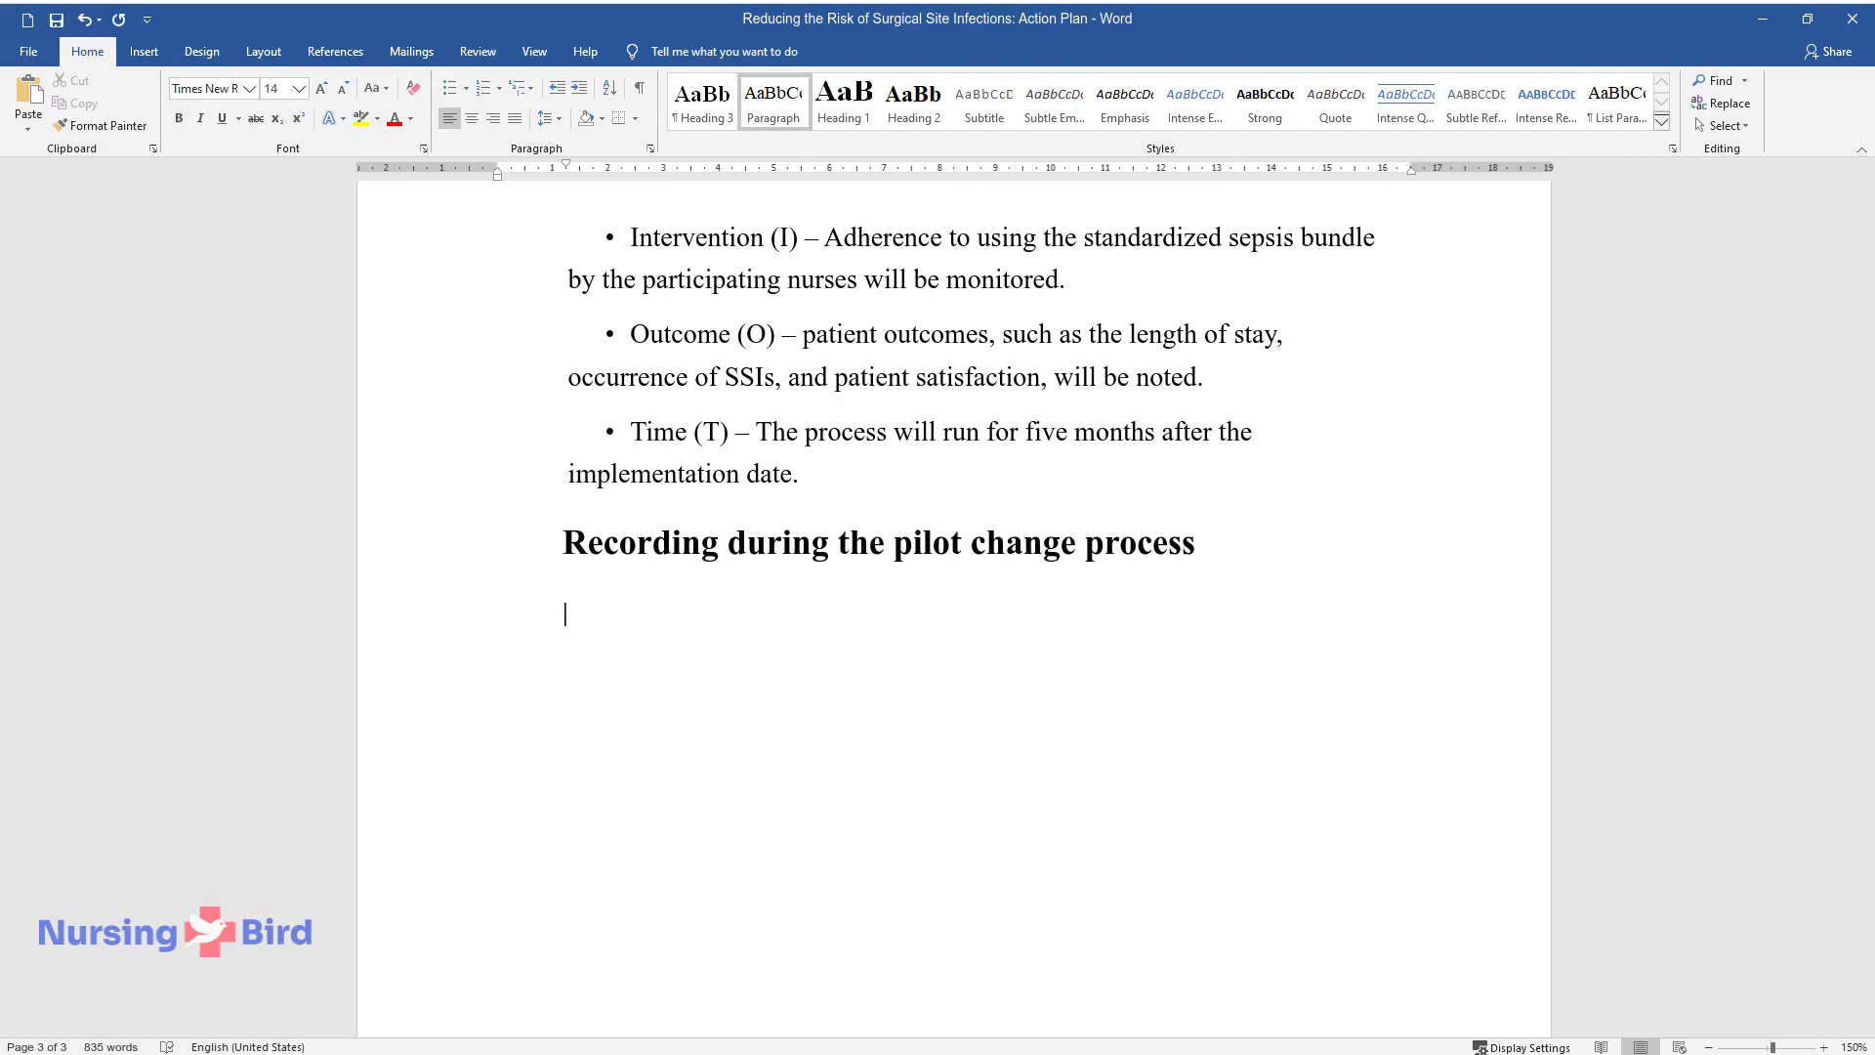
Step: Write "Cases involving the use of the sepsis bundle will be noted on paper and backed with soft copies. Excel sheet forms will be ideal for this task."
{"action": "type", "text": "Cases involving"}
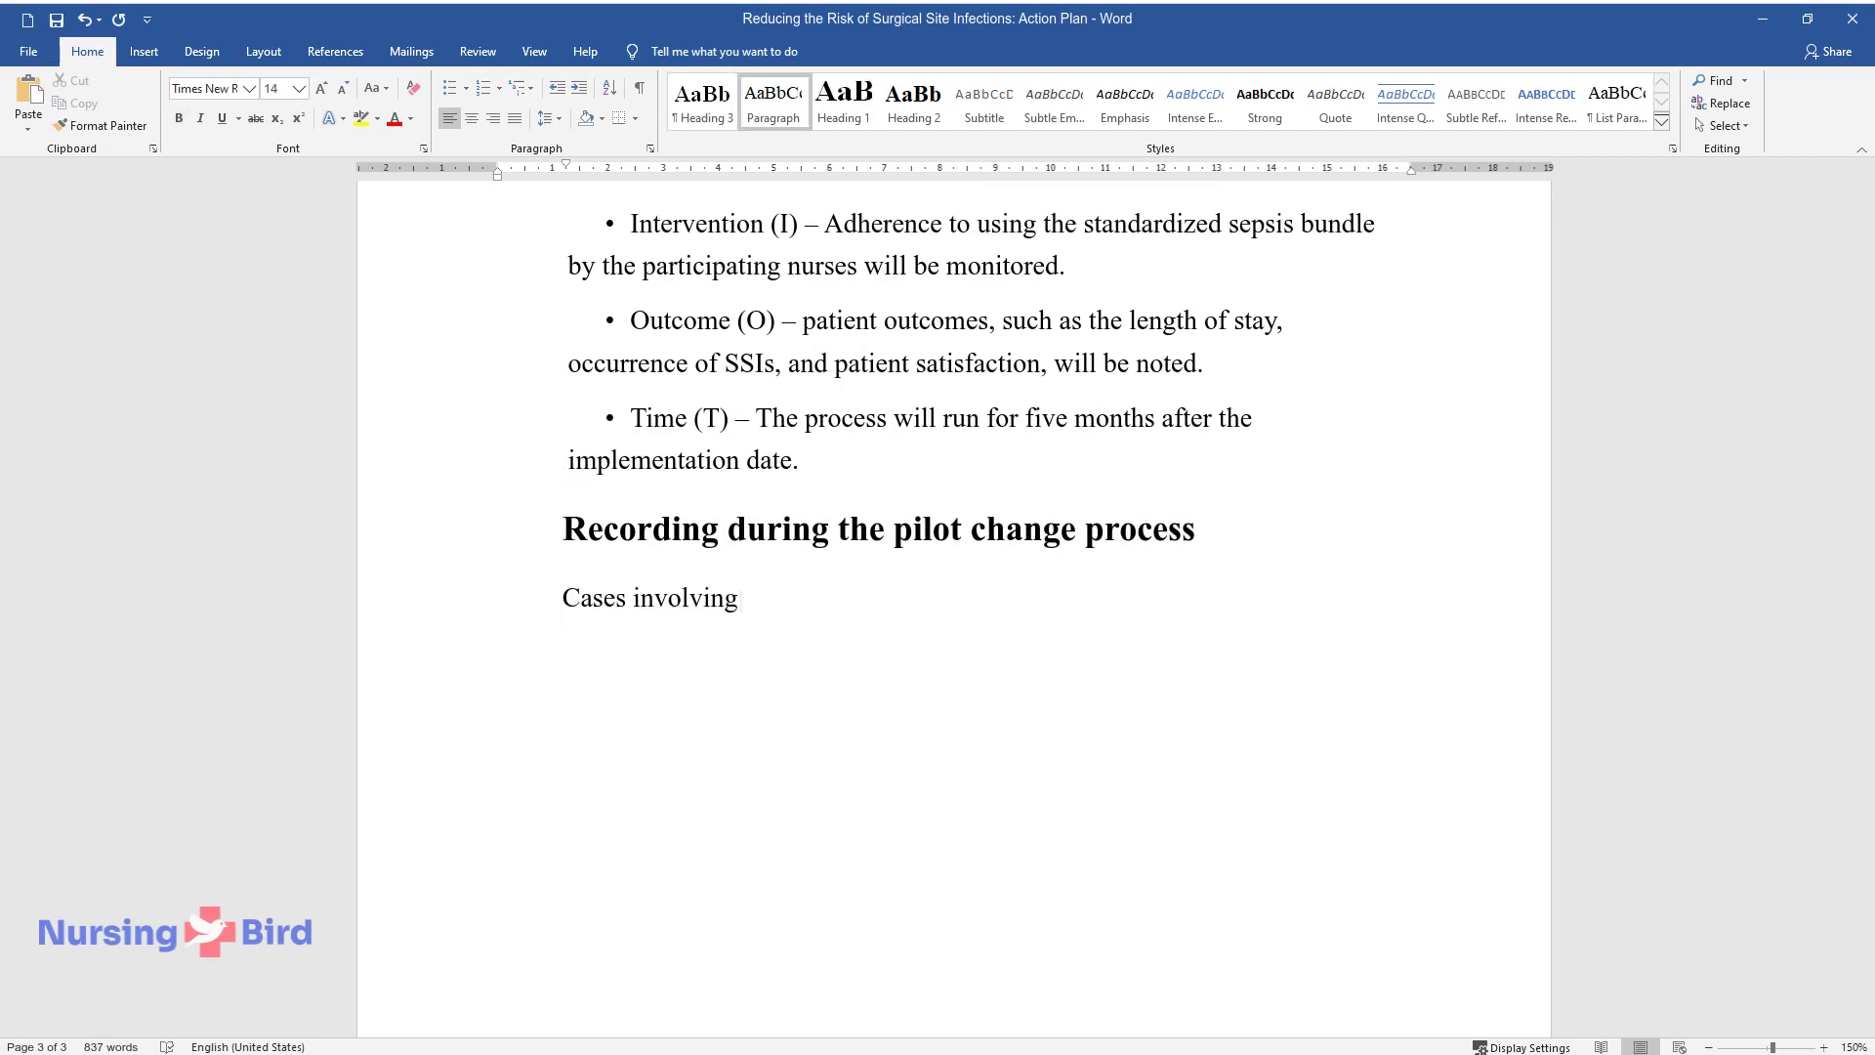
{"action": "type", "text": " the use of the sepsis bundle wi"}
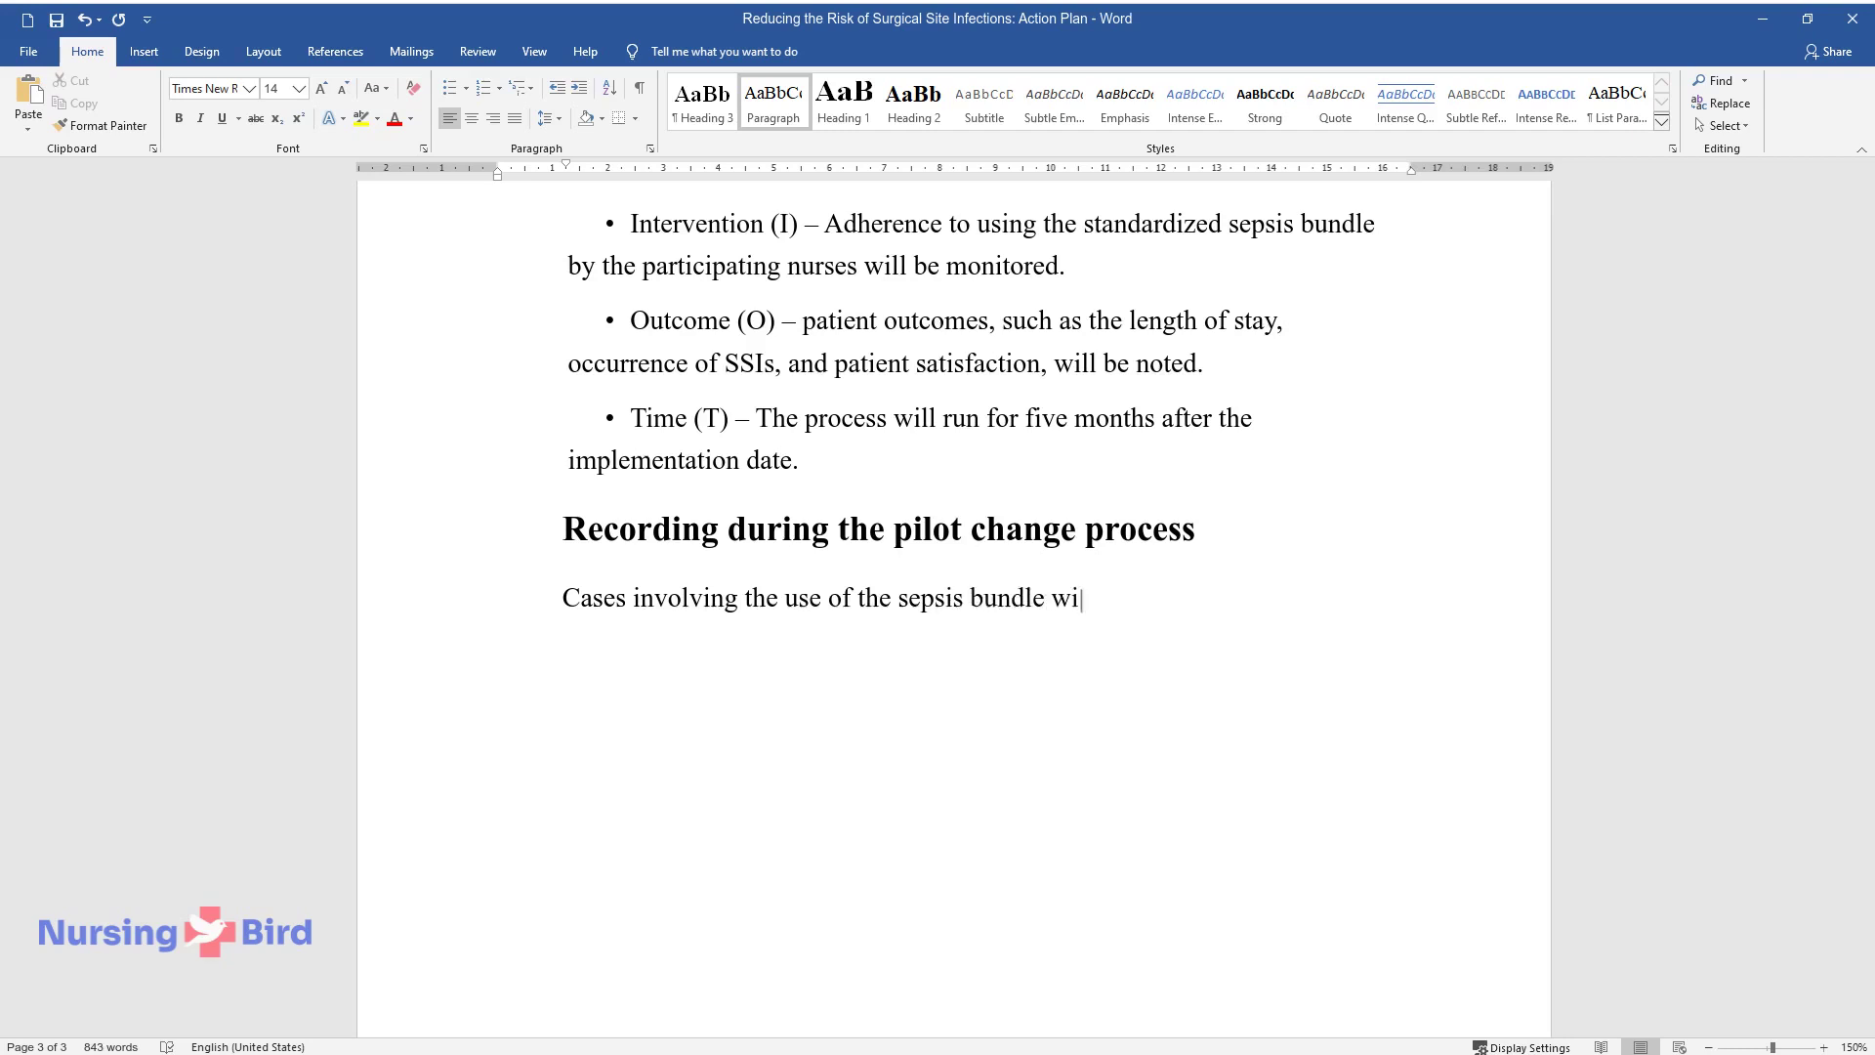
{"action": "type", "text": "ll be noted on paper and backed "}
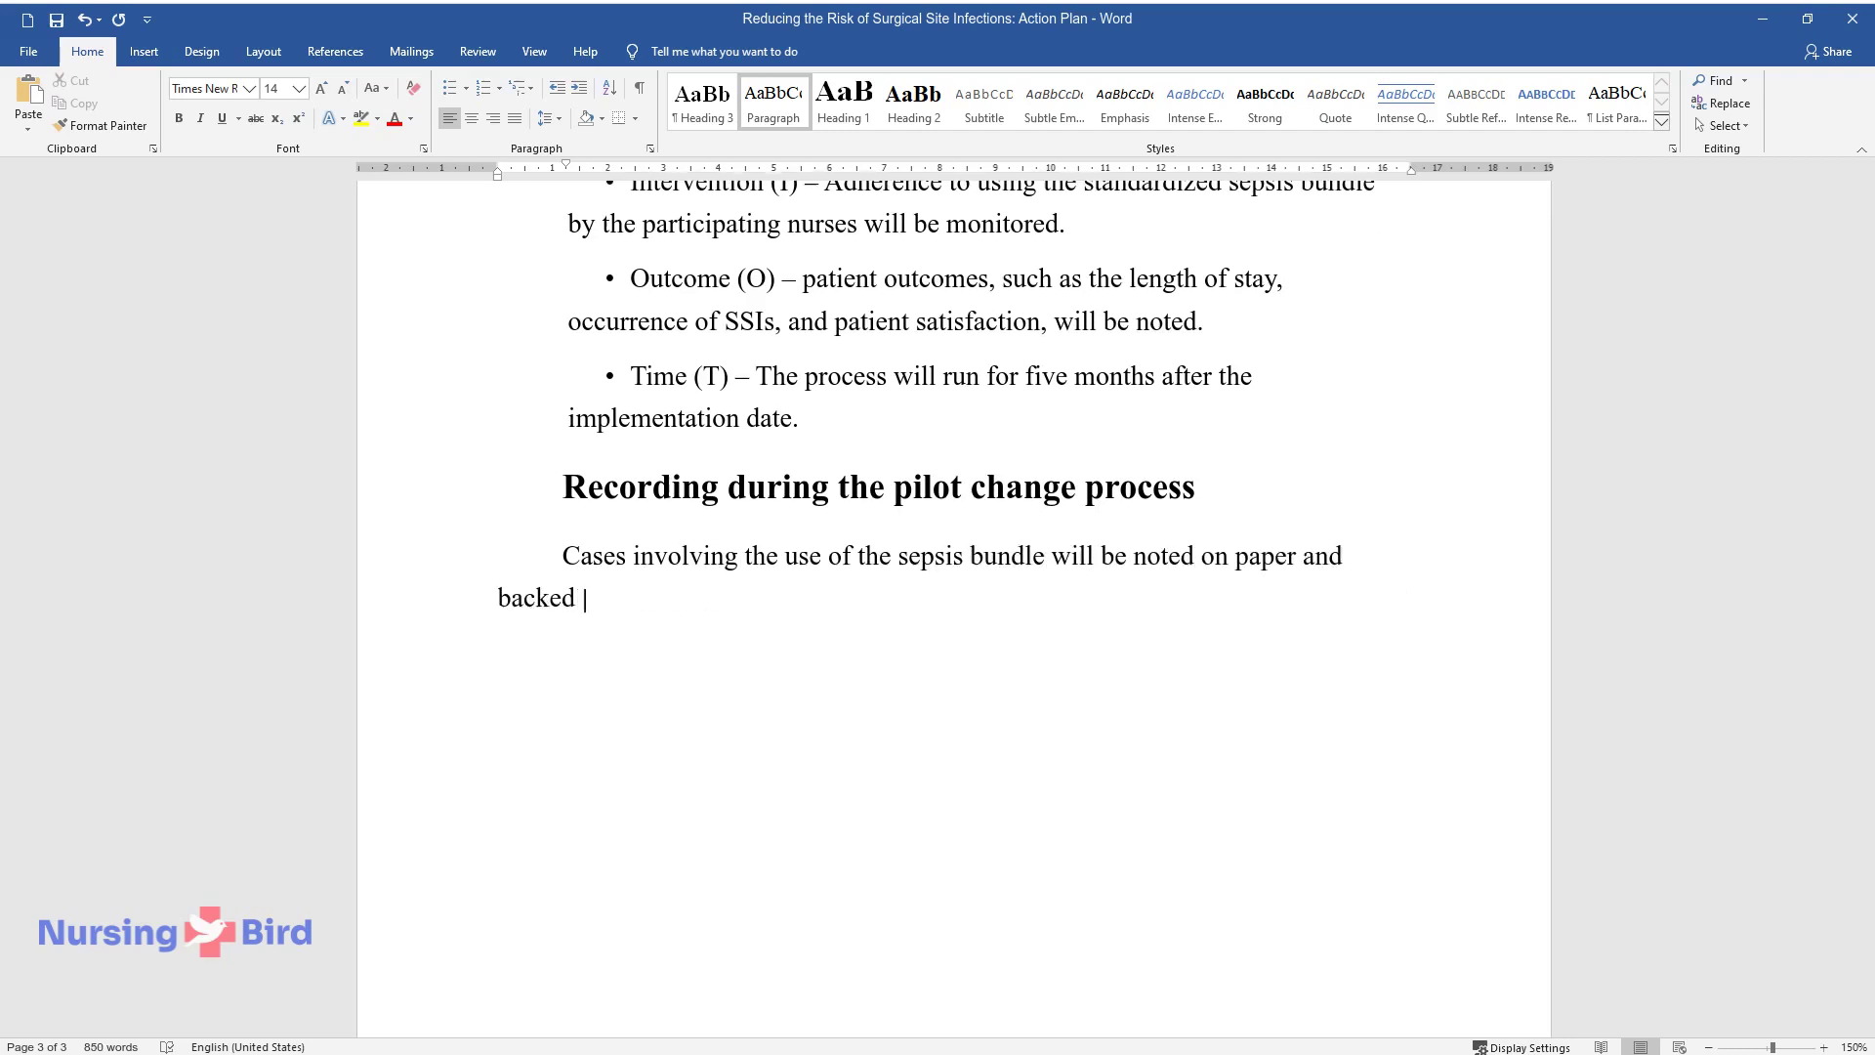
{"action": "type", "text": "with soft copies. Excel sheet forms will be ideal for this task"}
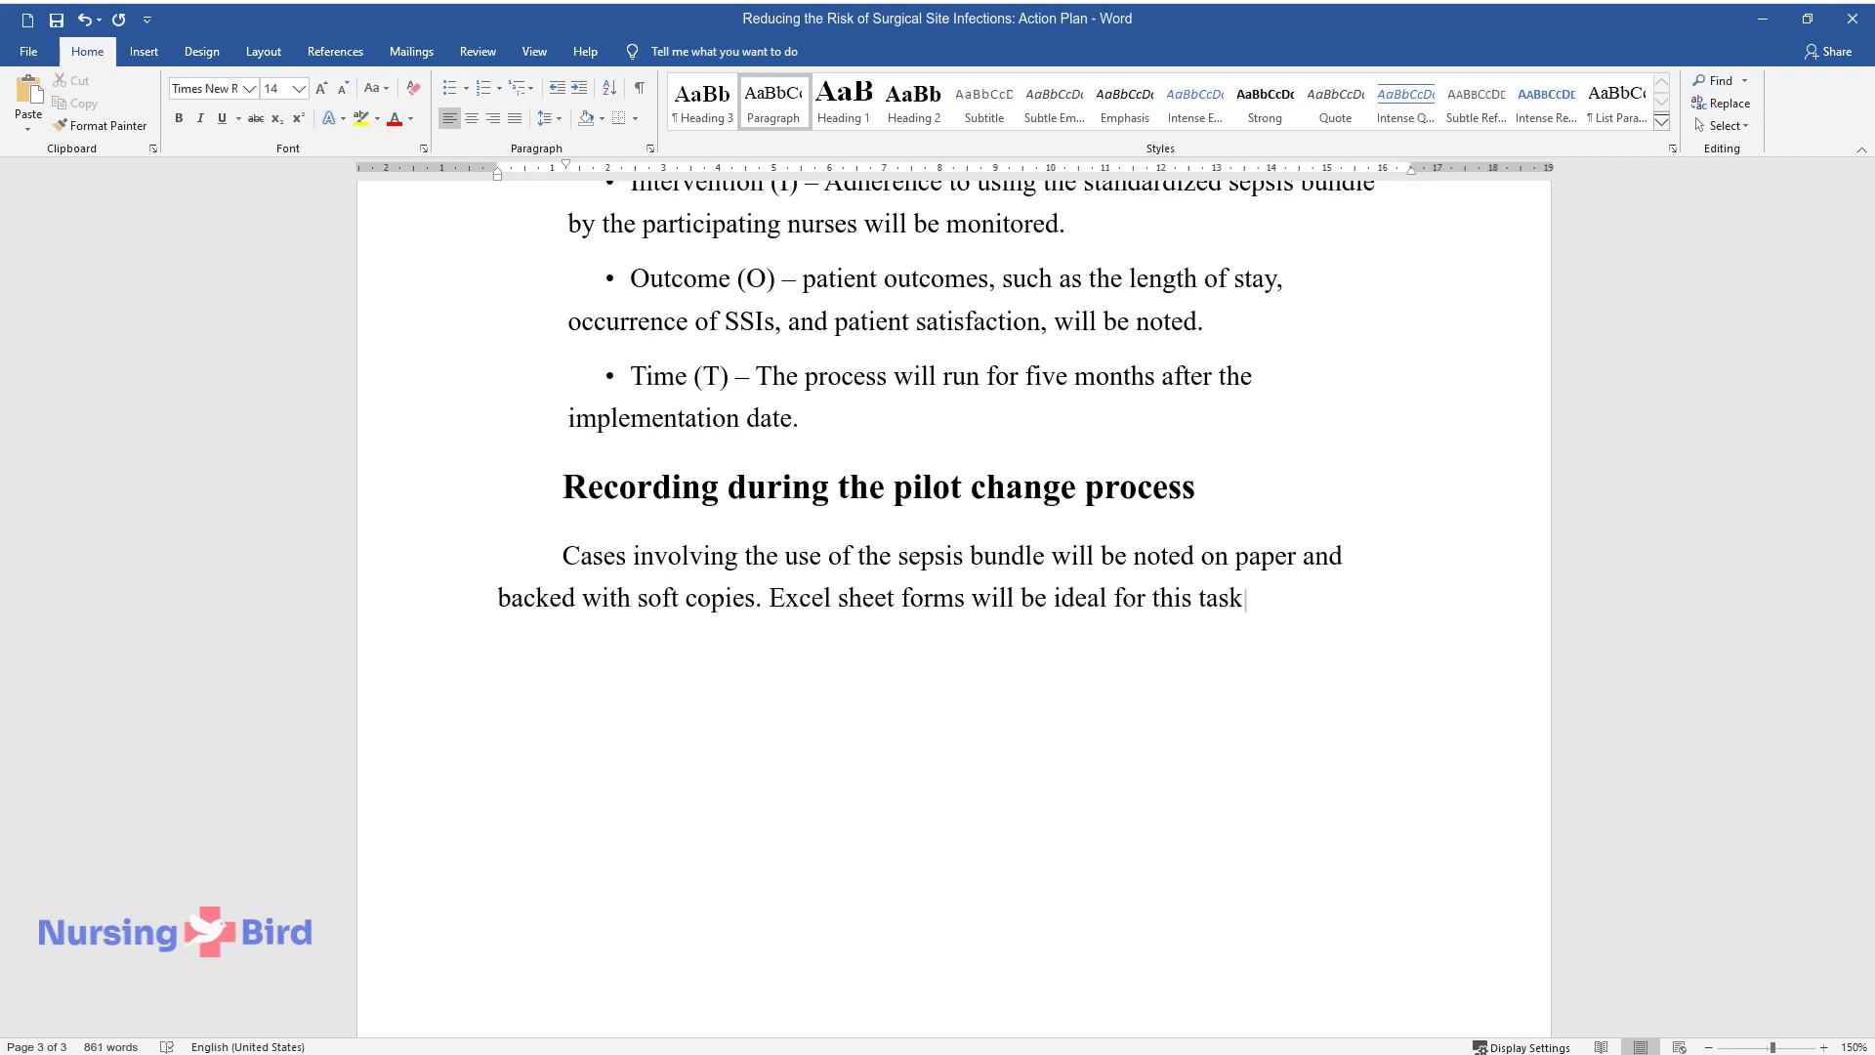
{"action": "type", "text": "."}
Step: Add the Heading 3 subheading "Resources available to staff during the change pilot" below the recording paragraph
{"action": "key", "text": "Return"}
{"action": "key", "text": "ctrl+alt+3"}
{"action": "type", "text": "Resources ava"}
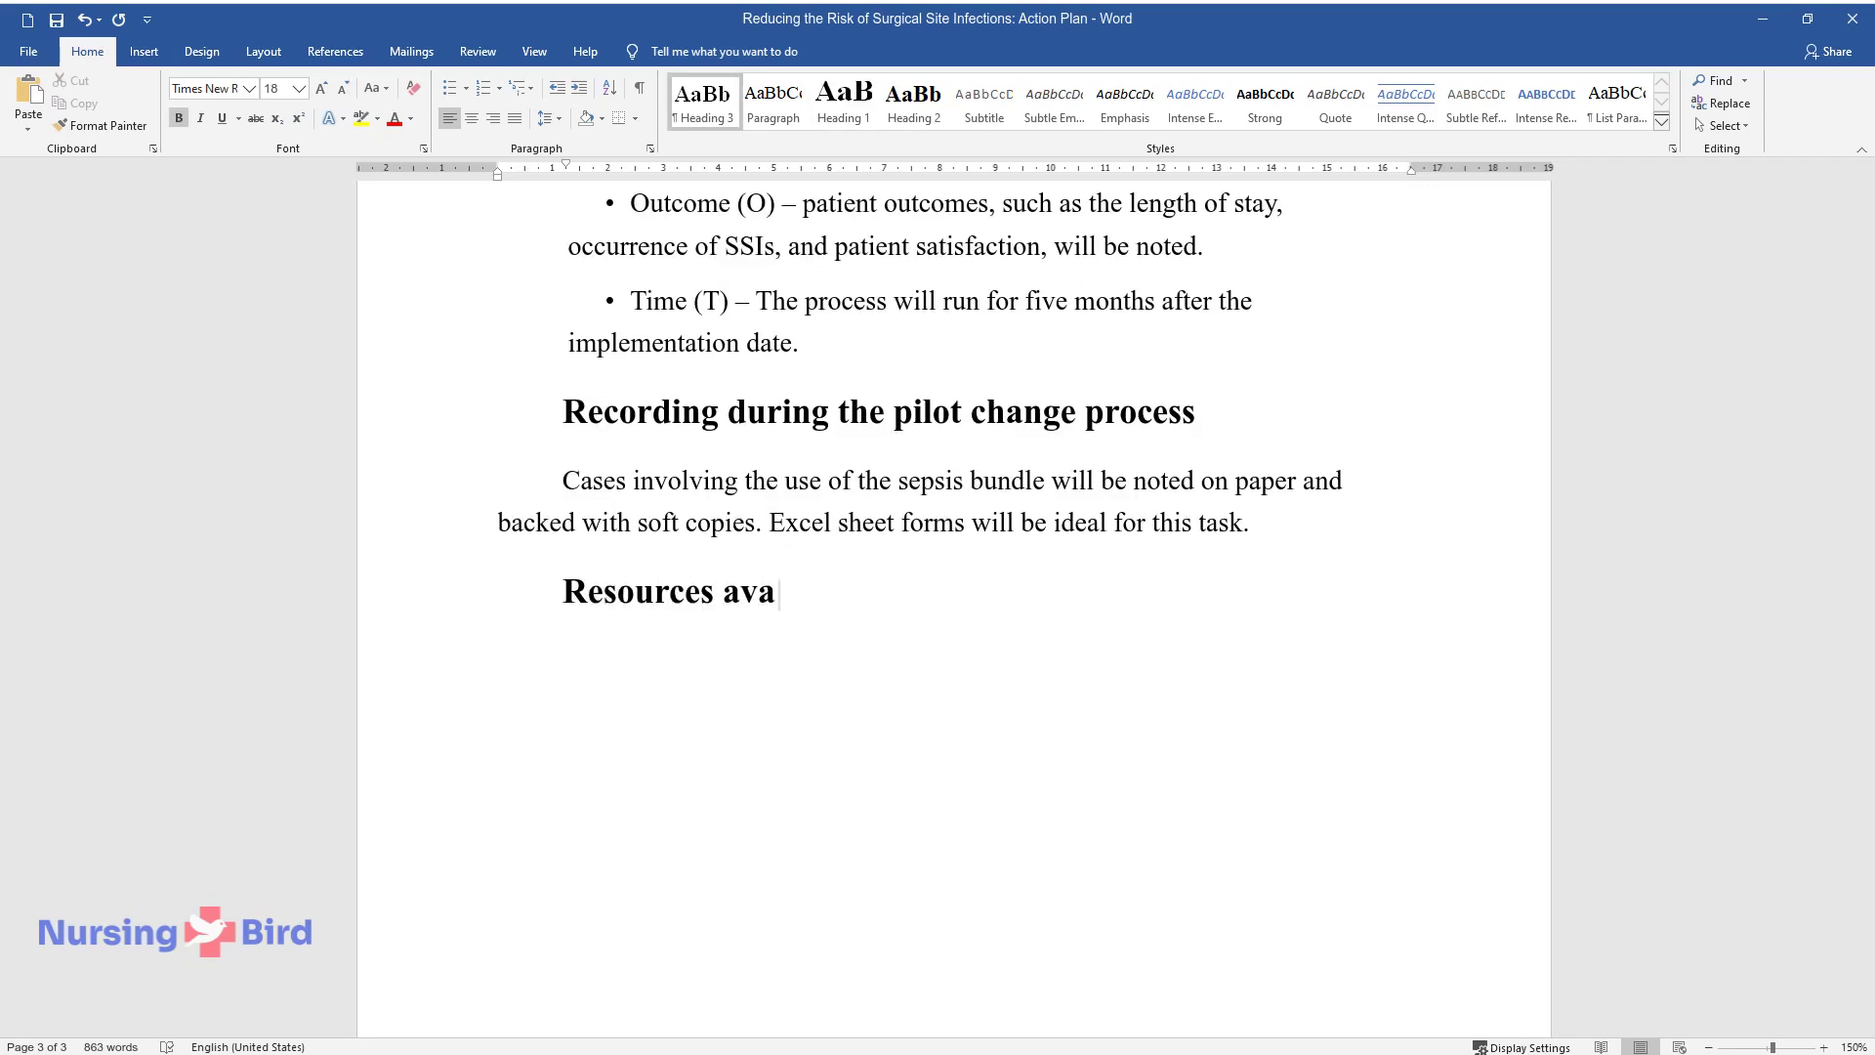
{"action": "type", "text": "ilable to staff during the change pilot"}
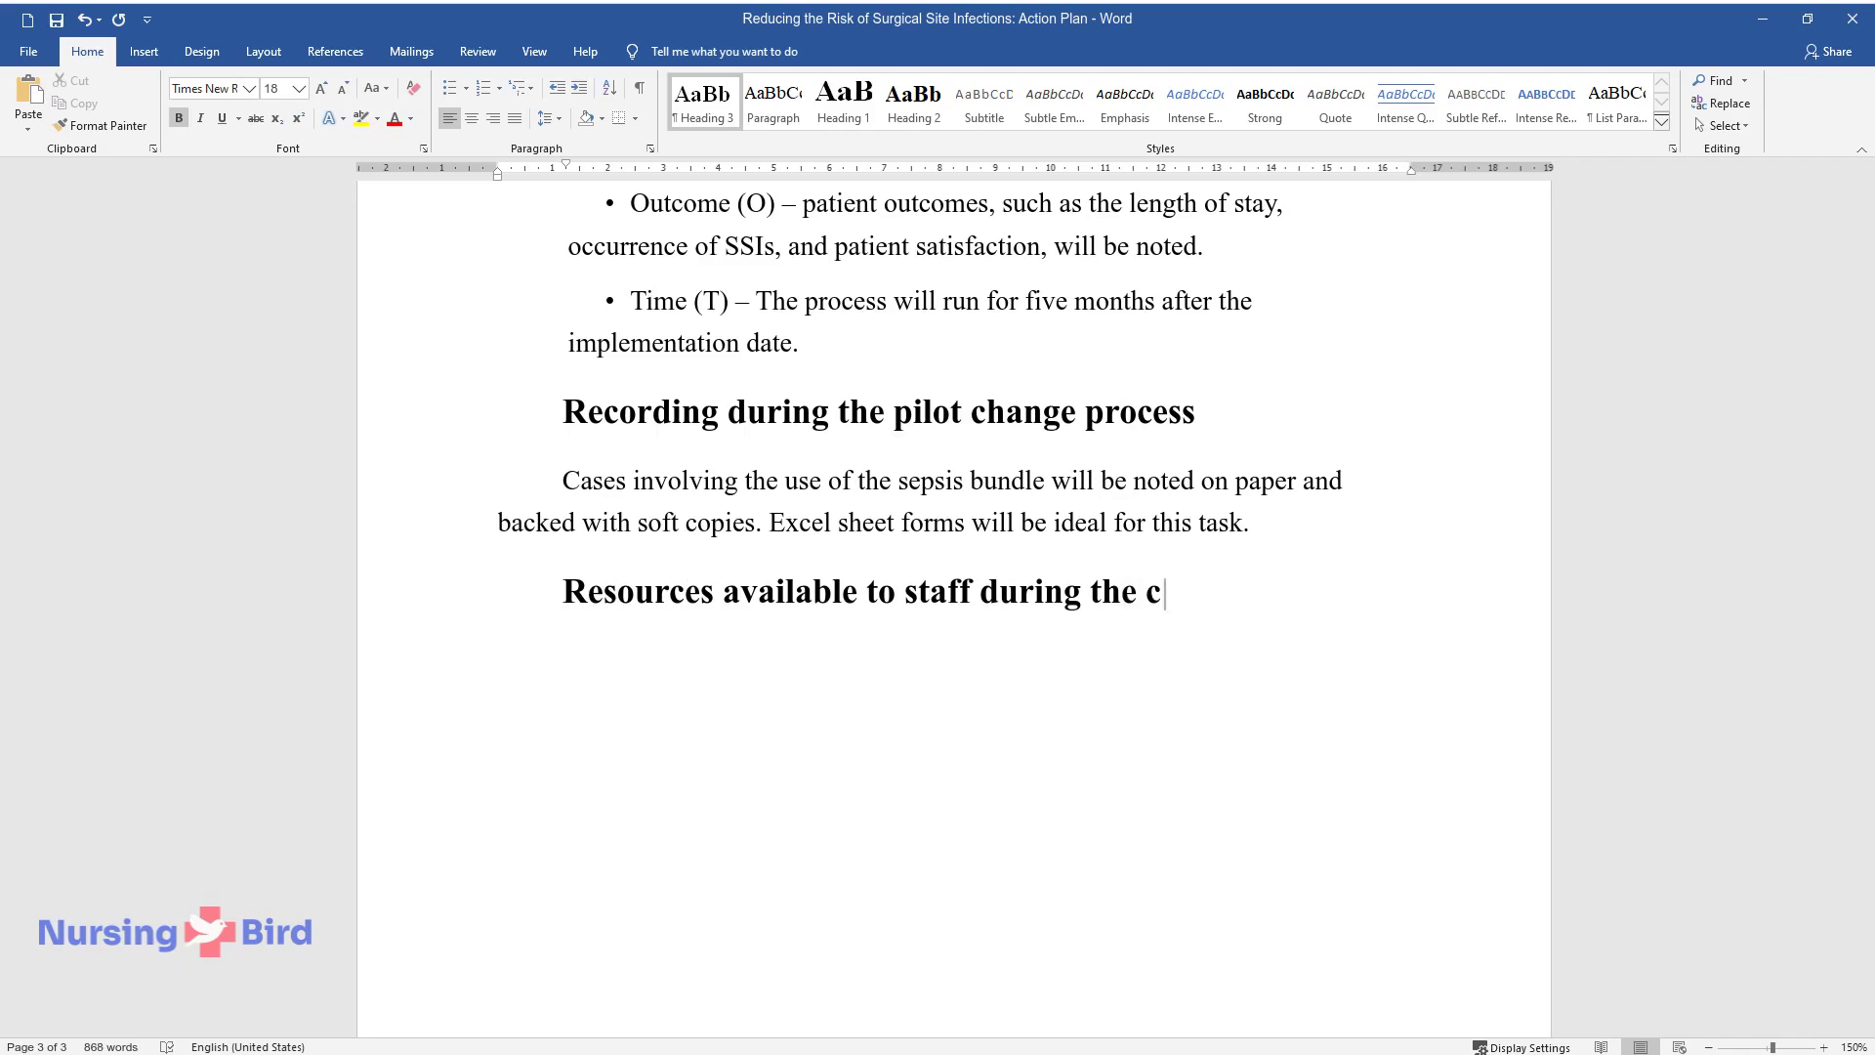
Step: Write the resources paragraph: "The standardized sepsis bundle will be available to the participating nurses."
{"action": "key", "text": "Return"}
{"action": "type", "text": "The standardized sepsis bundle will b"}
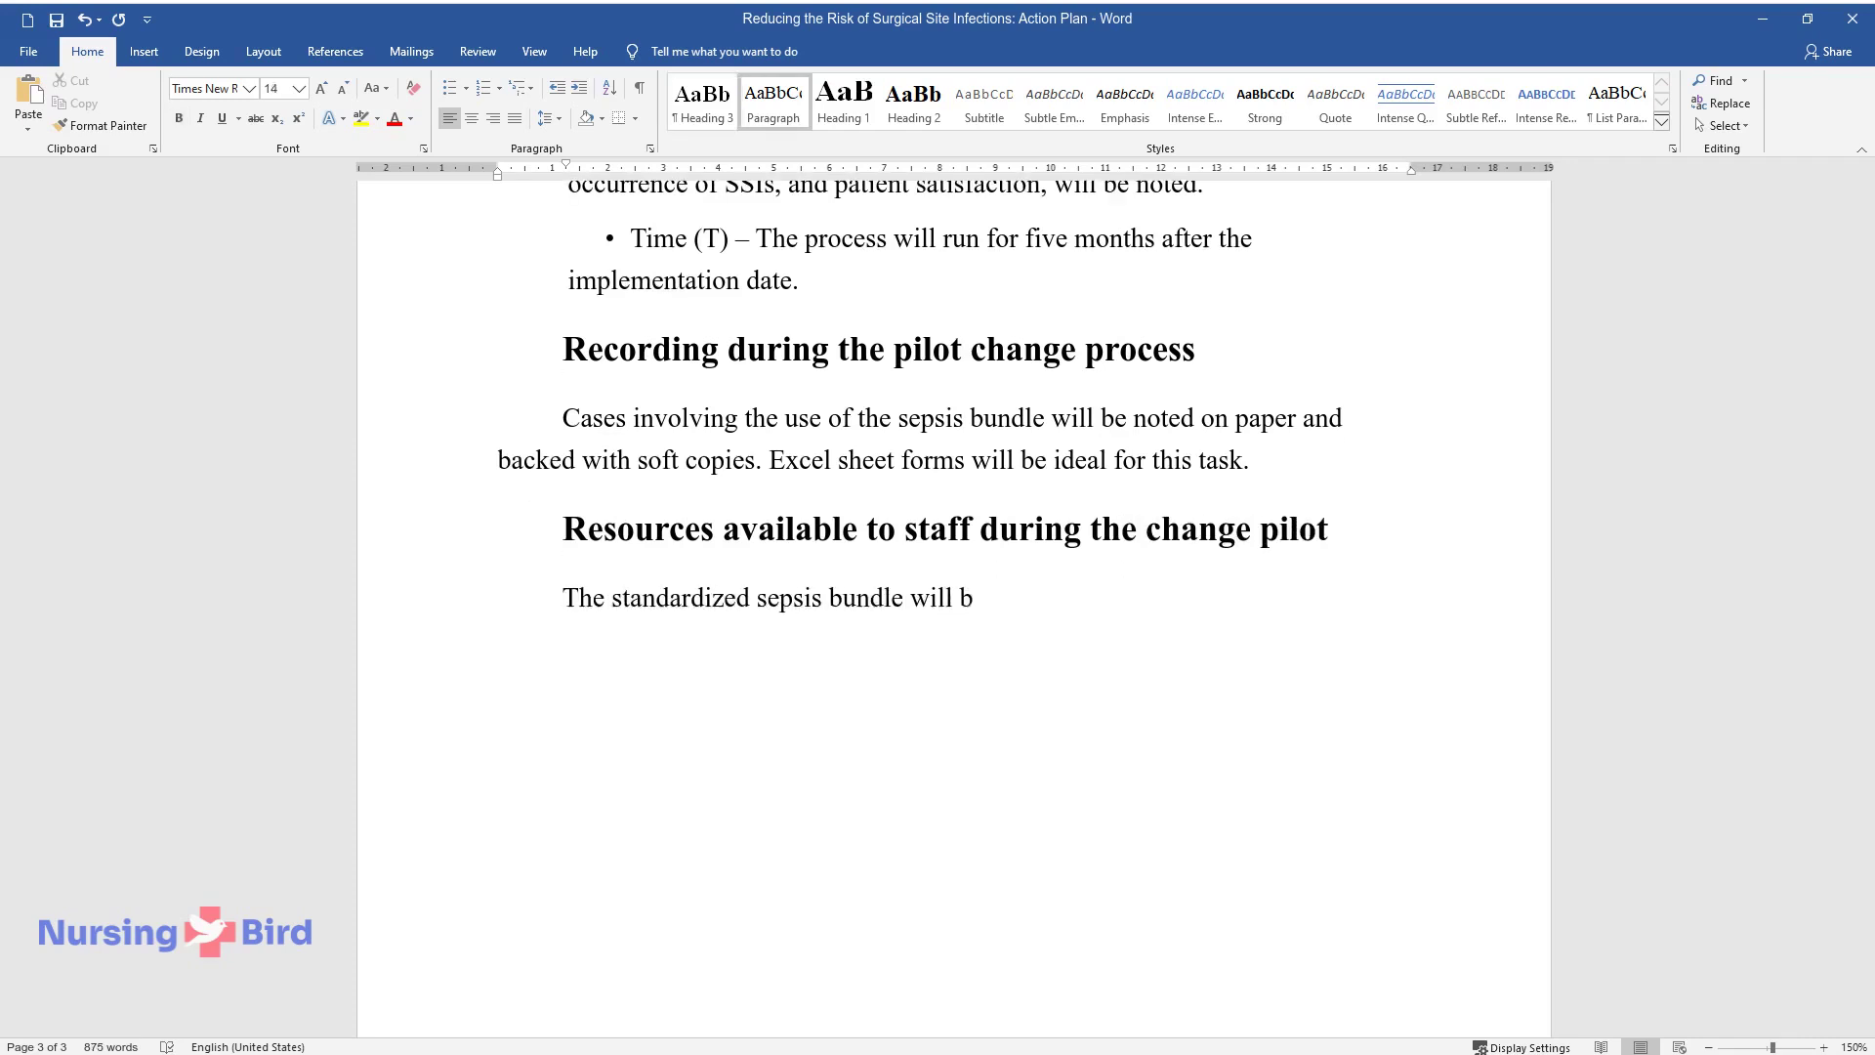
{"action": "type", "text": "e available to the participating n"}
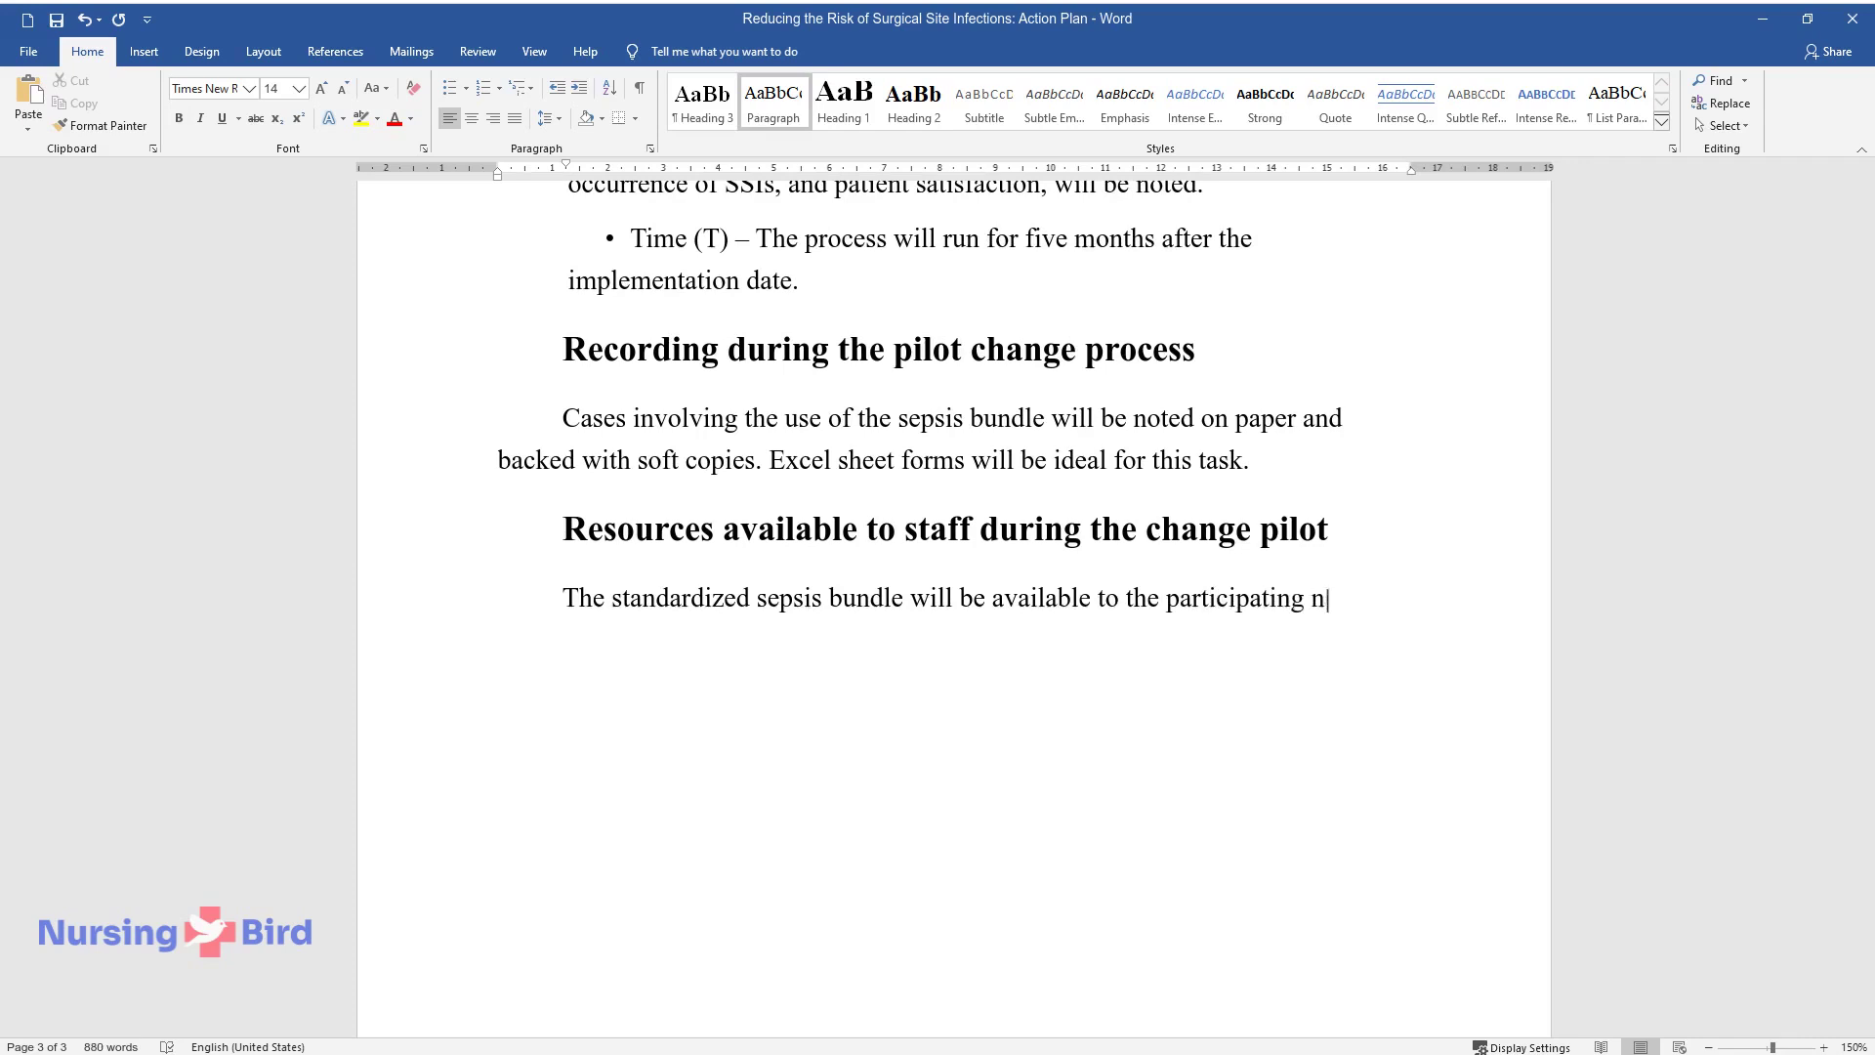
{"action": "type", "text": "urses."}
Step: Add the Heading 3 subheading "Meetings of certain stakeholders throughout the trial" below the resources paragraph
{"action": "key", "text": "Return"}
{"action": "type", "text": "Meetings o"}
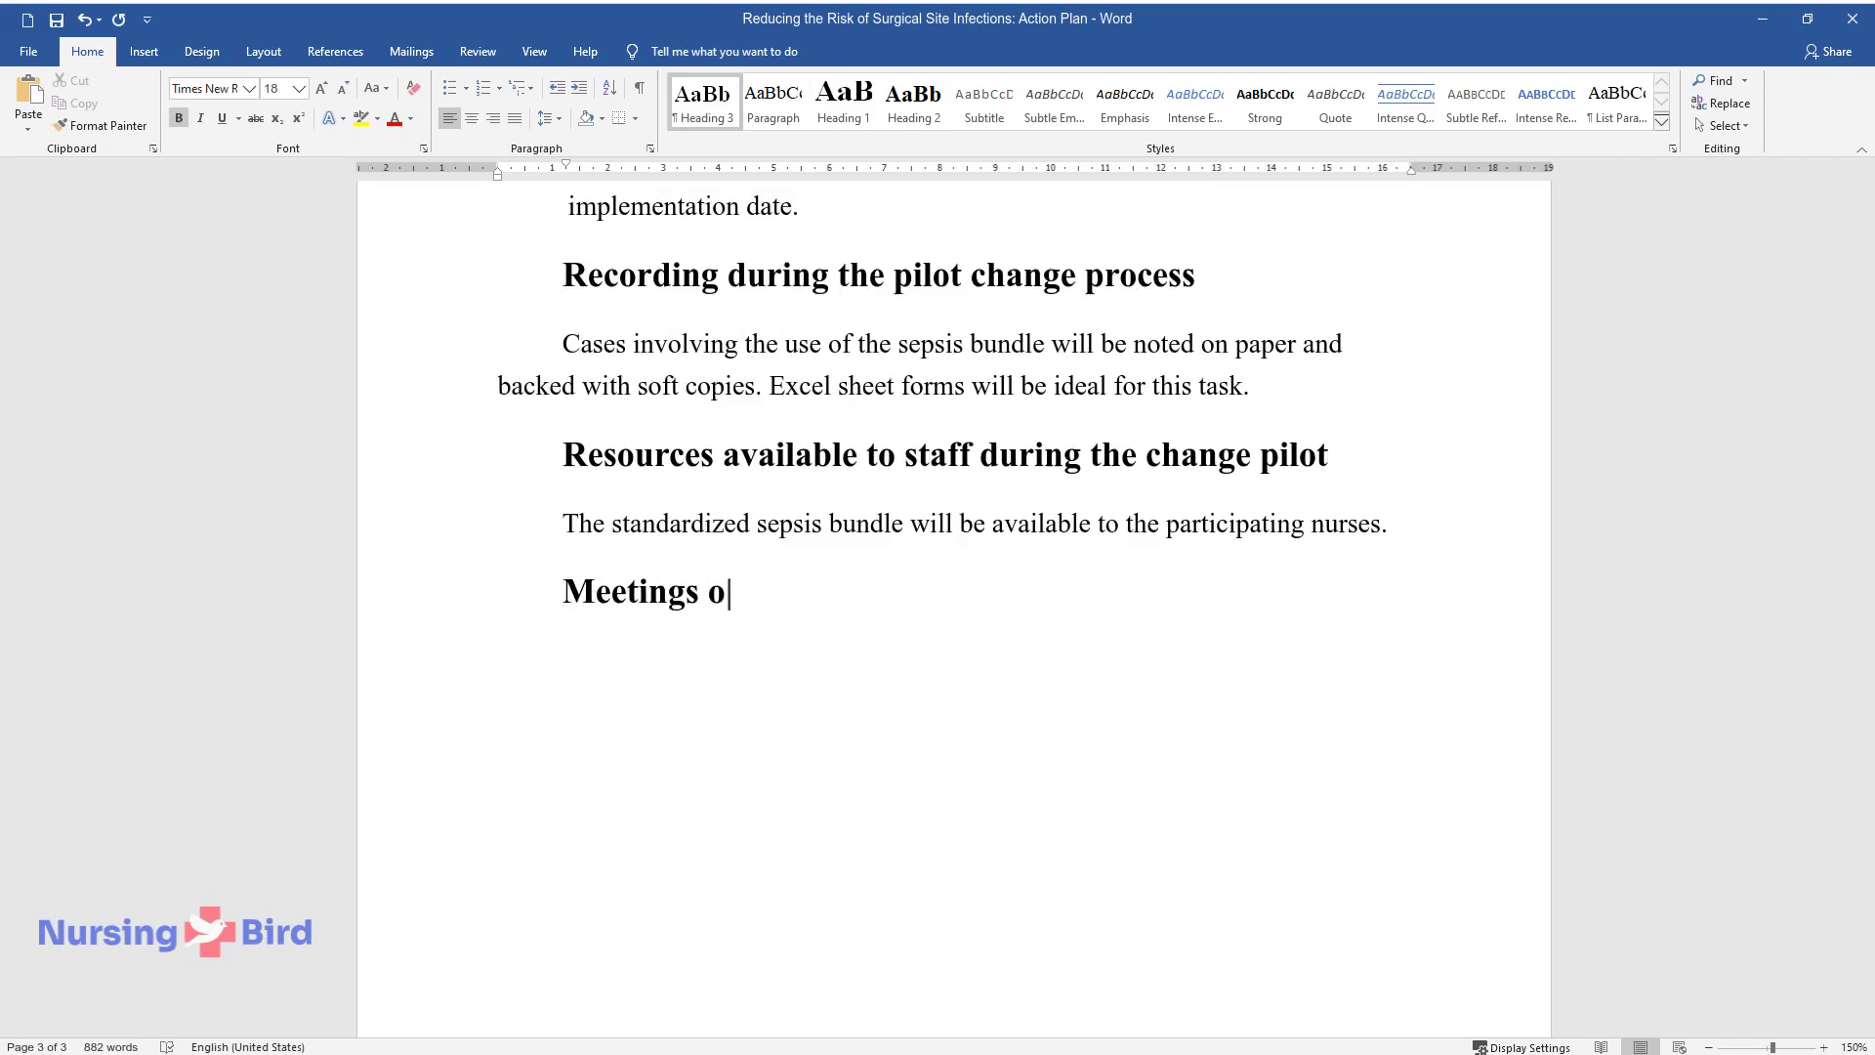
{"action": "type", "text": "f certain stakeholders throughou"}
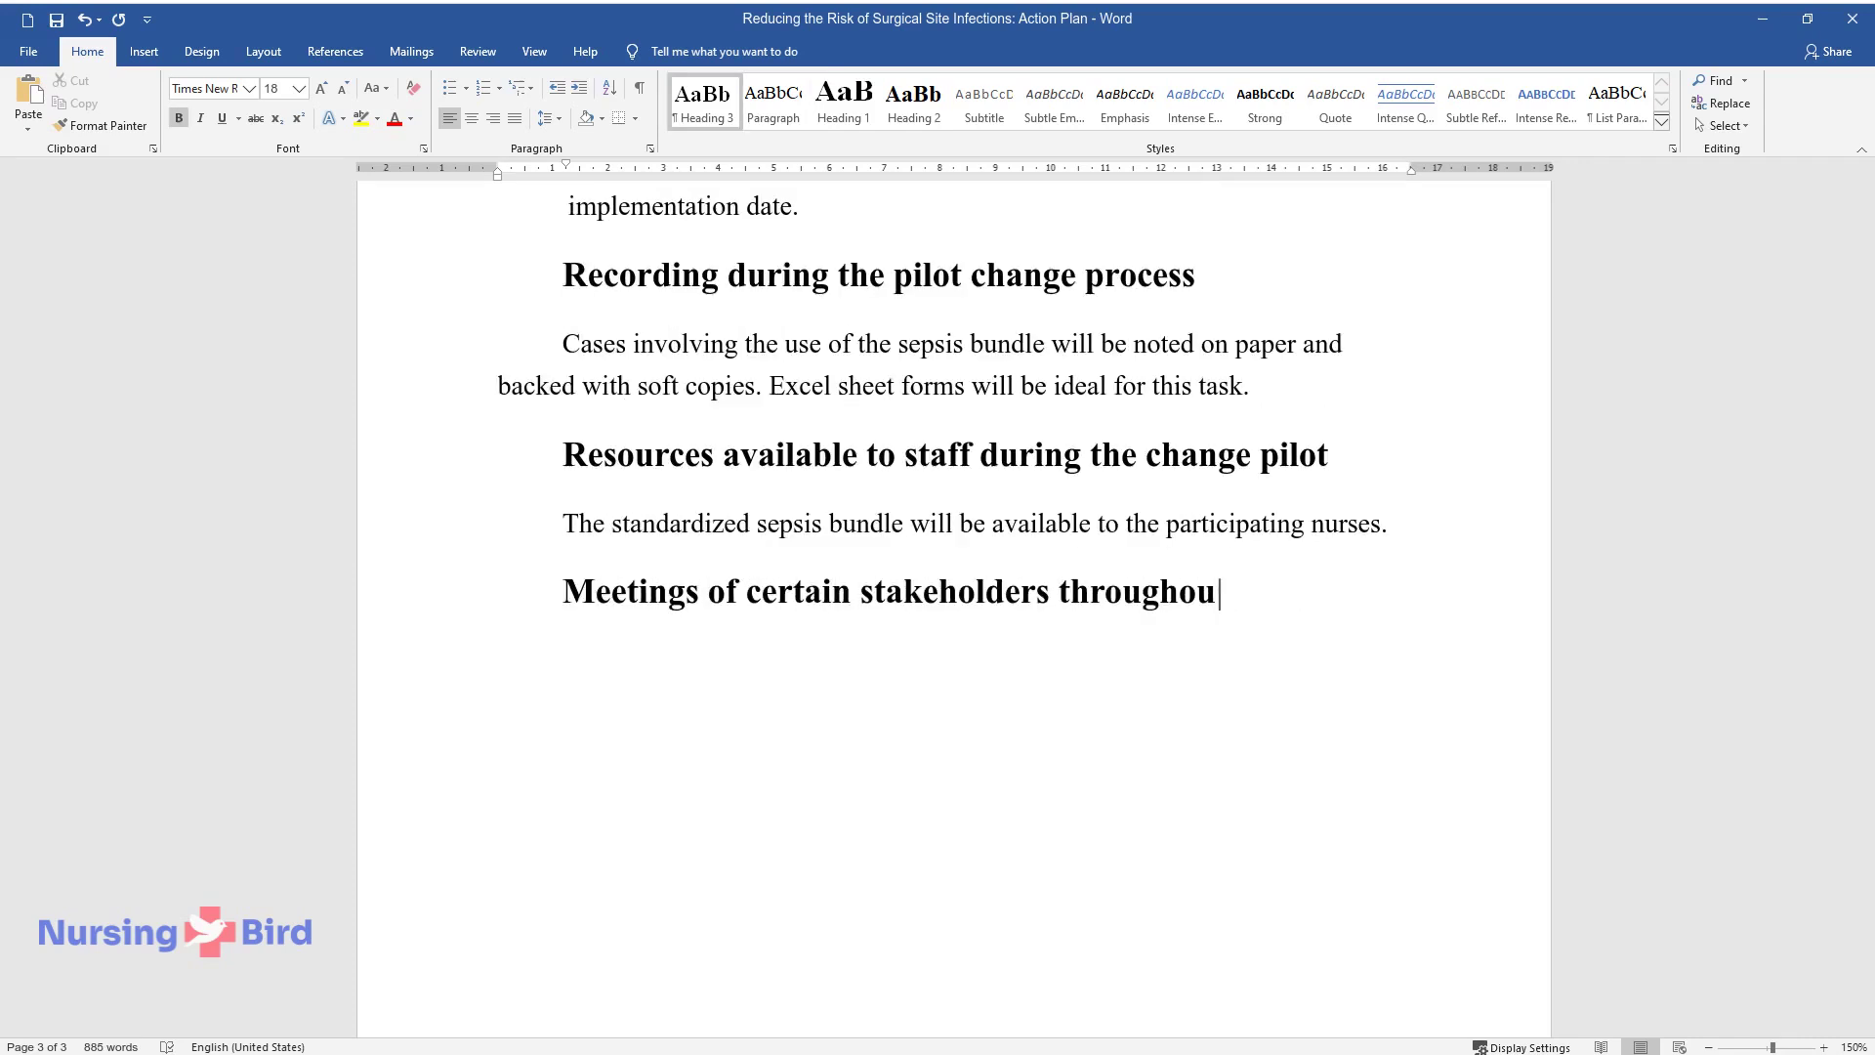
{"action": "type", "text": "t the trial"}
Step: Write the meetings paragraph: "The team will meet once per week to assess the progress and make changes where necessary."
{"action": "key", "text": "Return"}
{"action": "type", "text": "The t"}
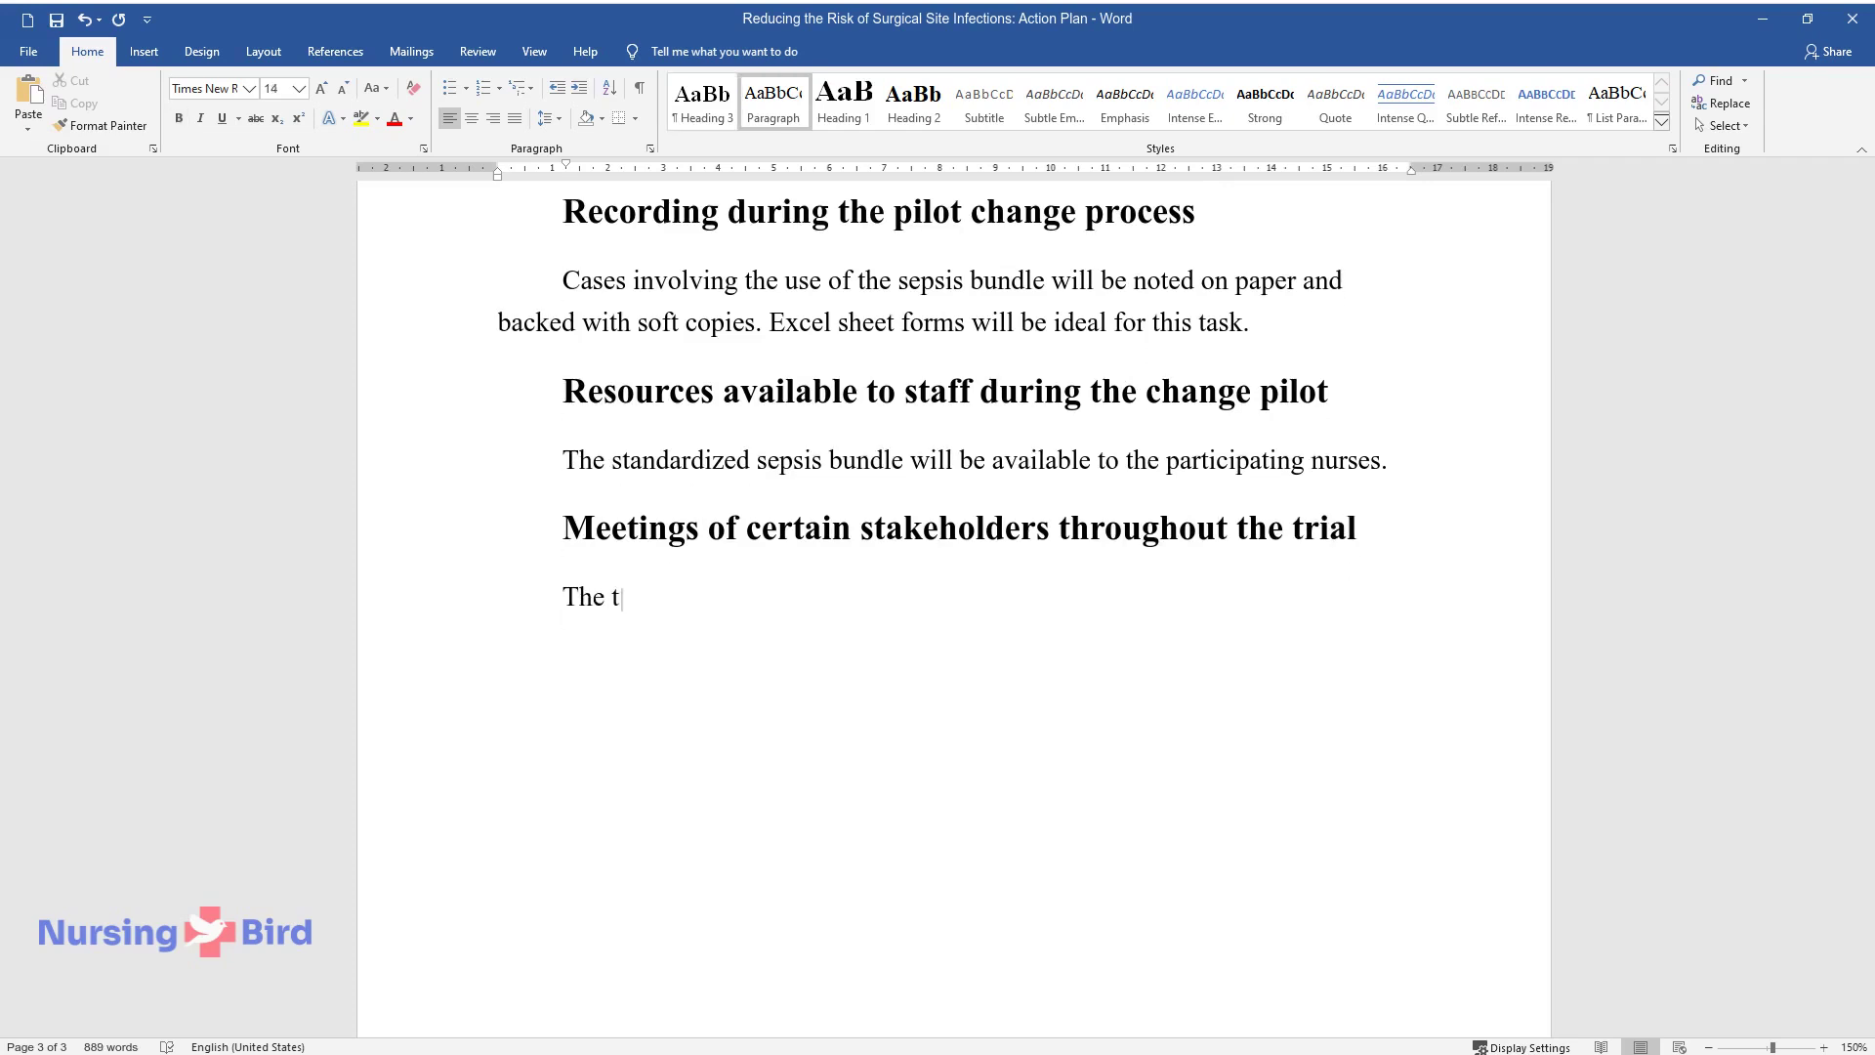
{"action": "type", "text": "eam will meet once per week to asses"}
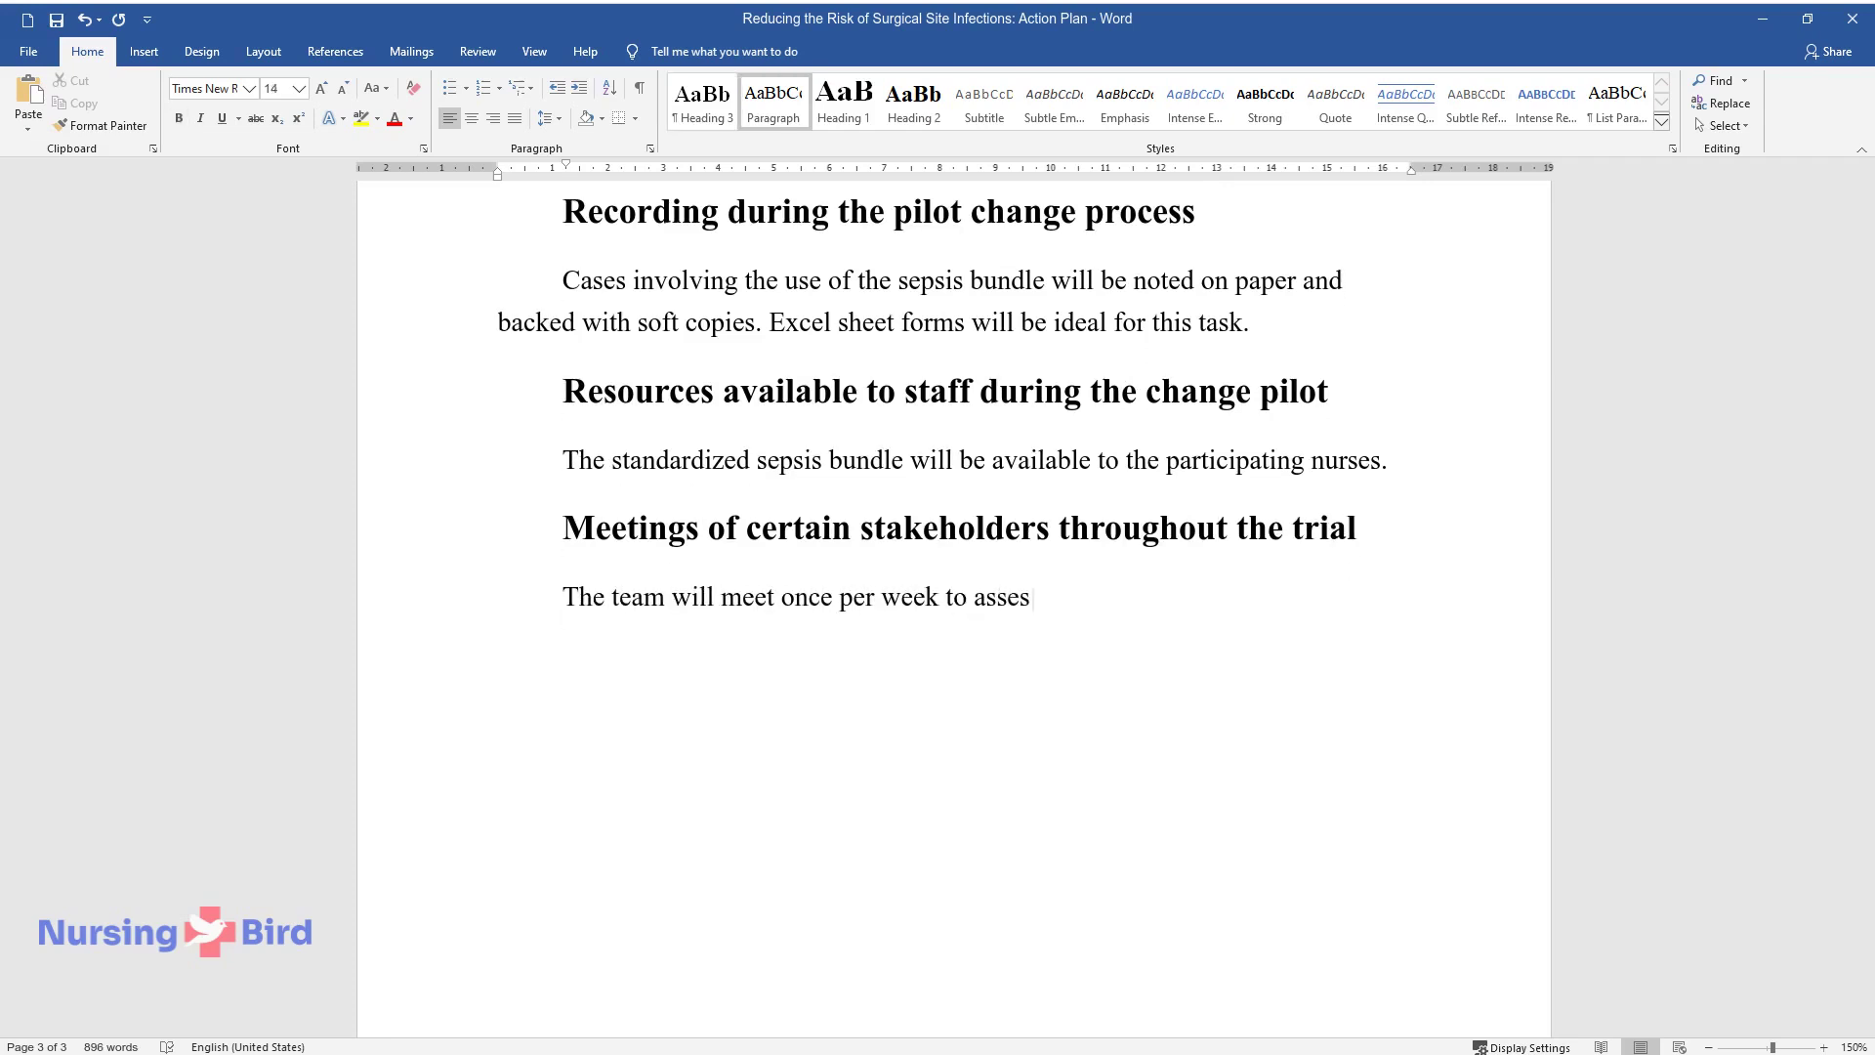
{"action": "type", "text": "s the progress and make changes where"}
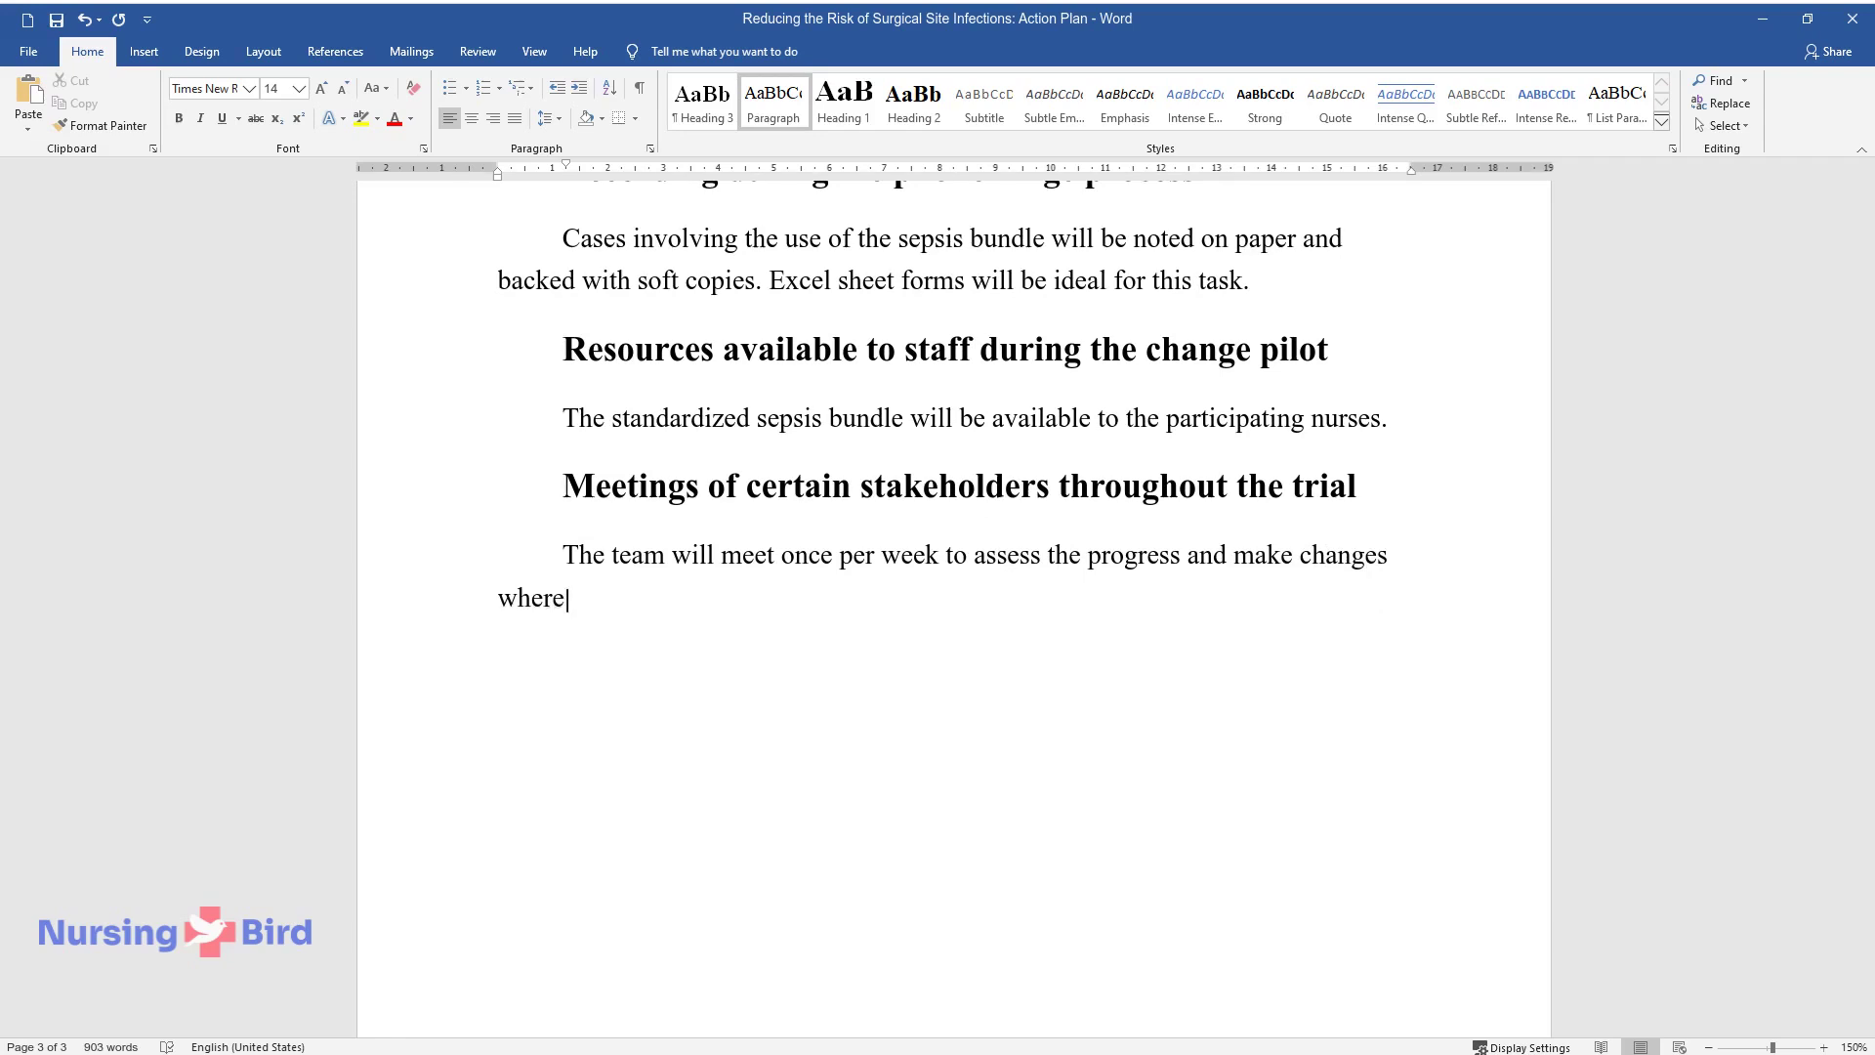
{"action": "type", "text": " necessary."}
Step: Add the Heading 2 "Evaluation" and, beneath it, the Heading 3 subheading "Reporting the outcomes of the trial"
{"action": "key", "text": "Return"}
{"action": "type", "text": "Evaluation"}
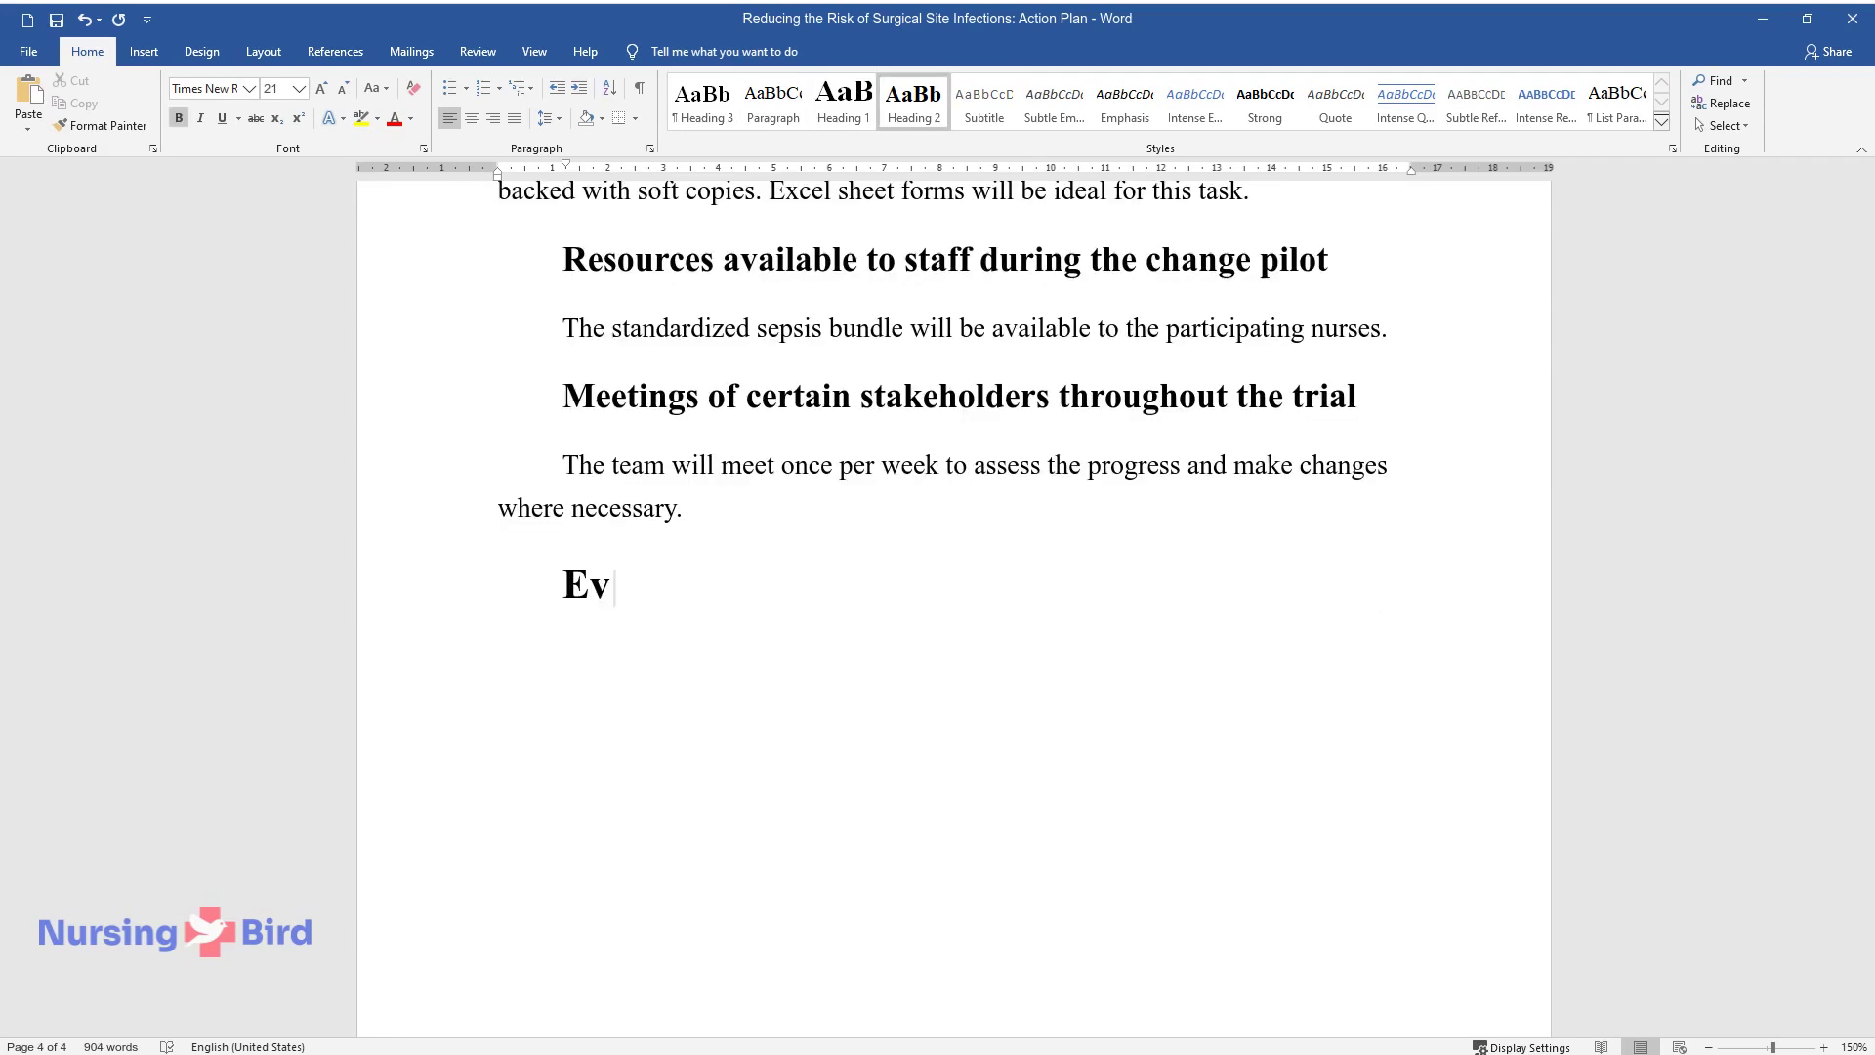
{"action": "key", "text": "ctrl+alt+3"}
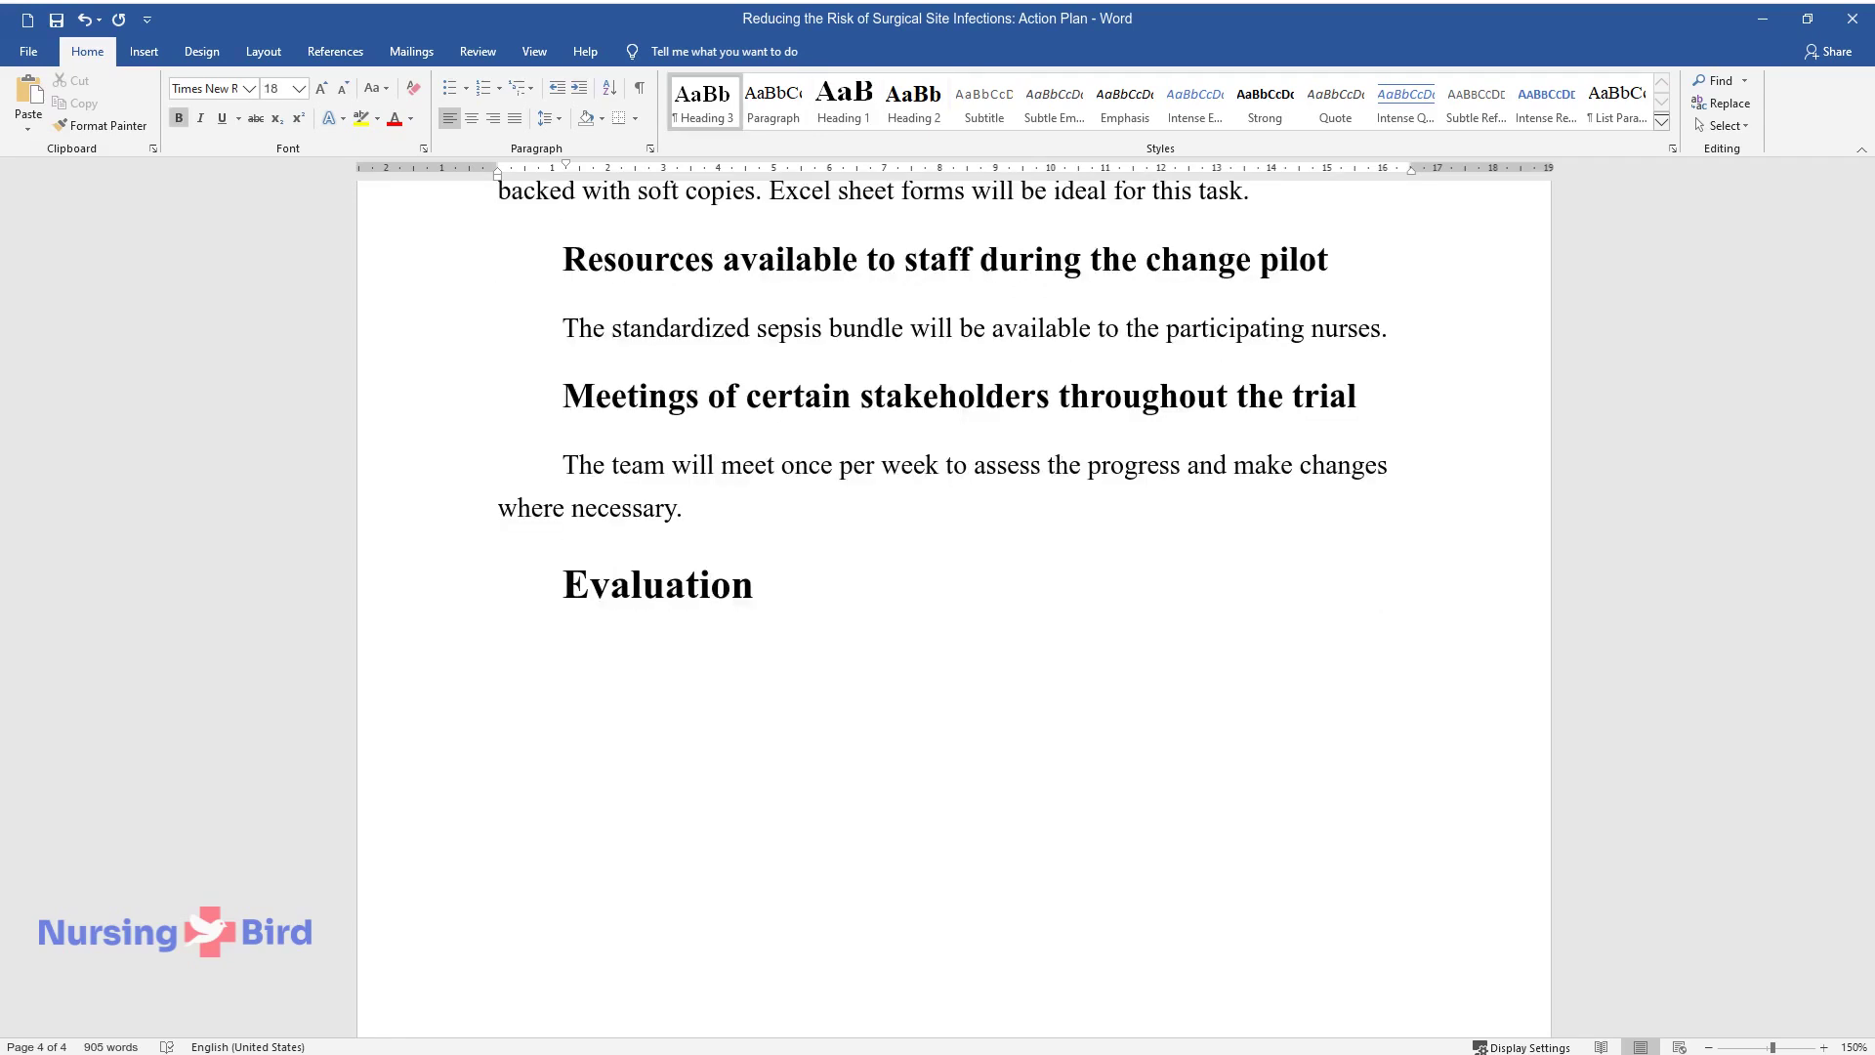
{"action": "type", "text": "Reporting the outcomes of th"}
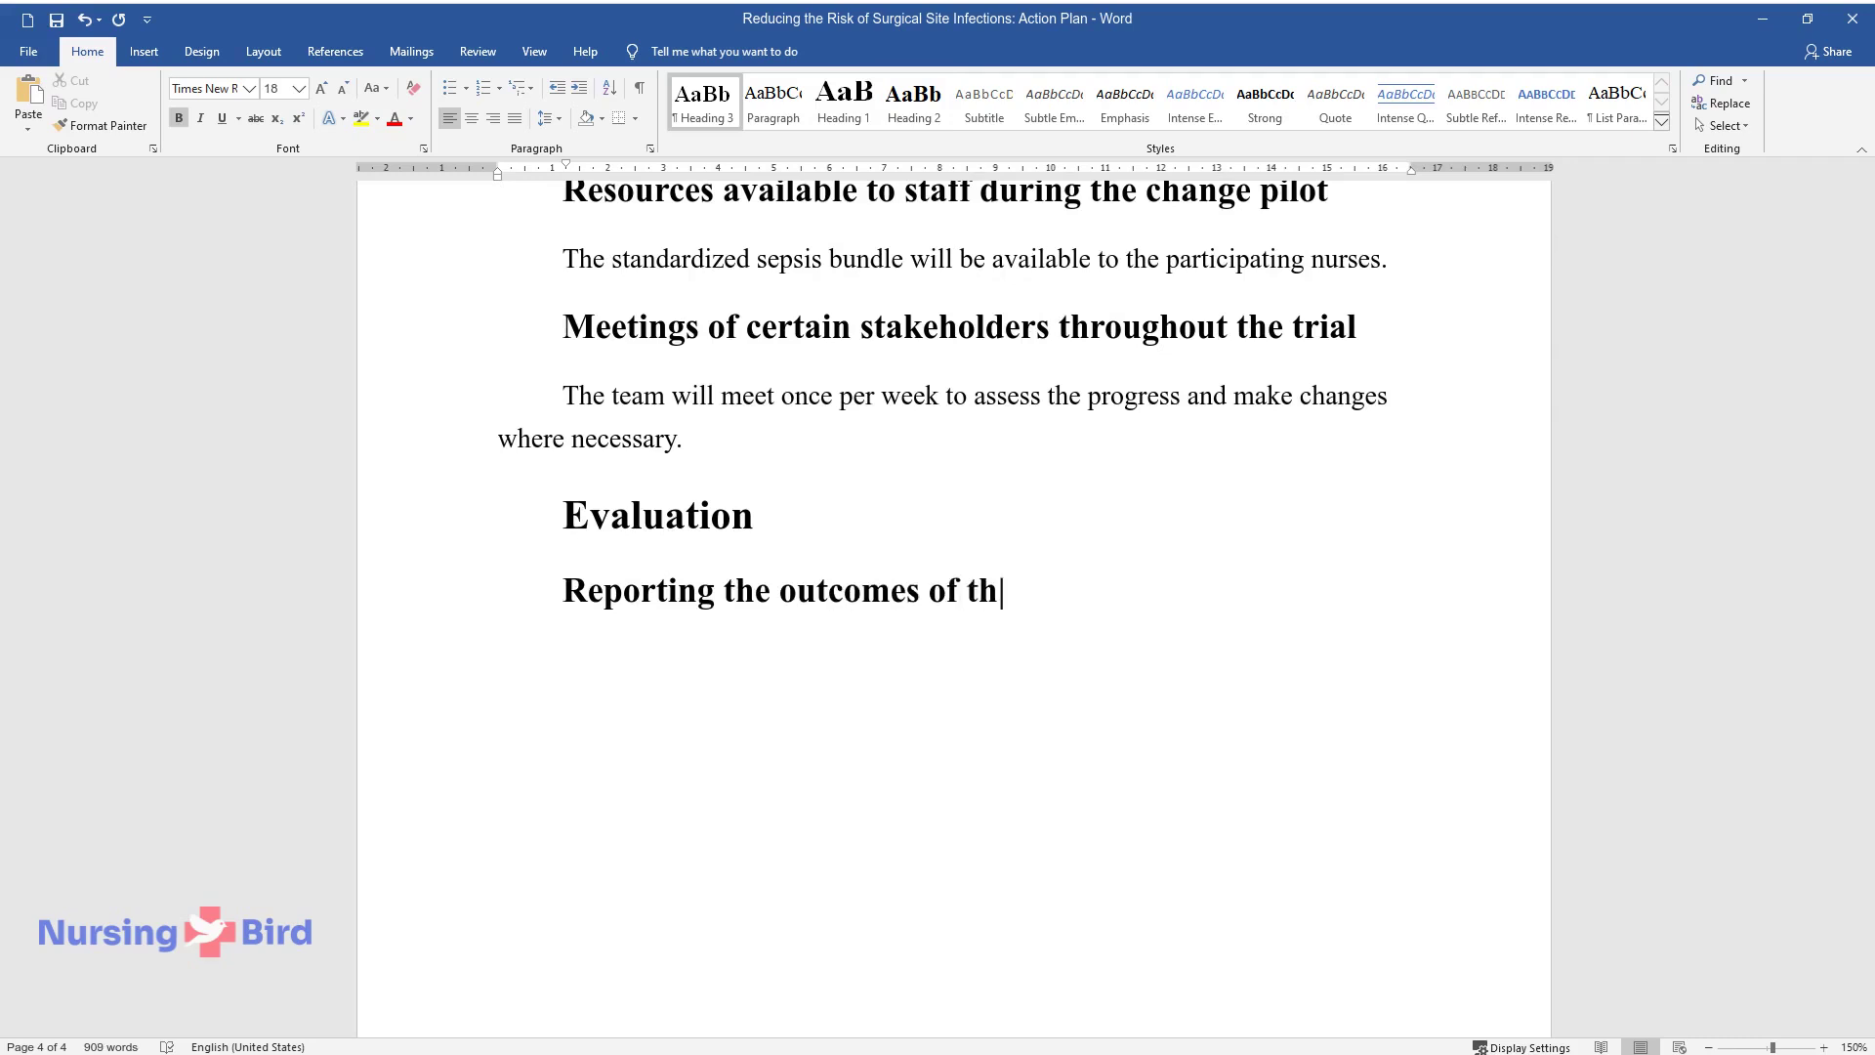
{"action": "type", "text": "e trial"}
Step: Write "Frequency tables will be used to compare patient outcomes among nurses using the intervention and the control group using the normal hospital guidelines."
{"action": "key", "text": "Return"}
{"action": "type", "text": "Frequen"}
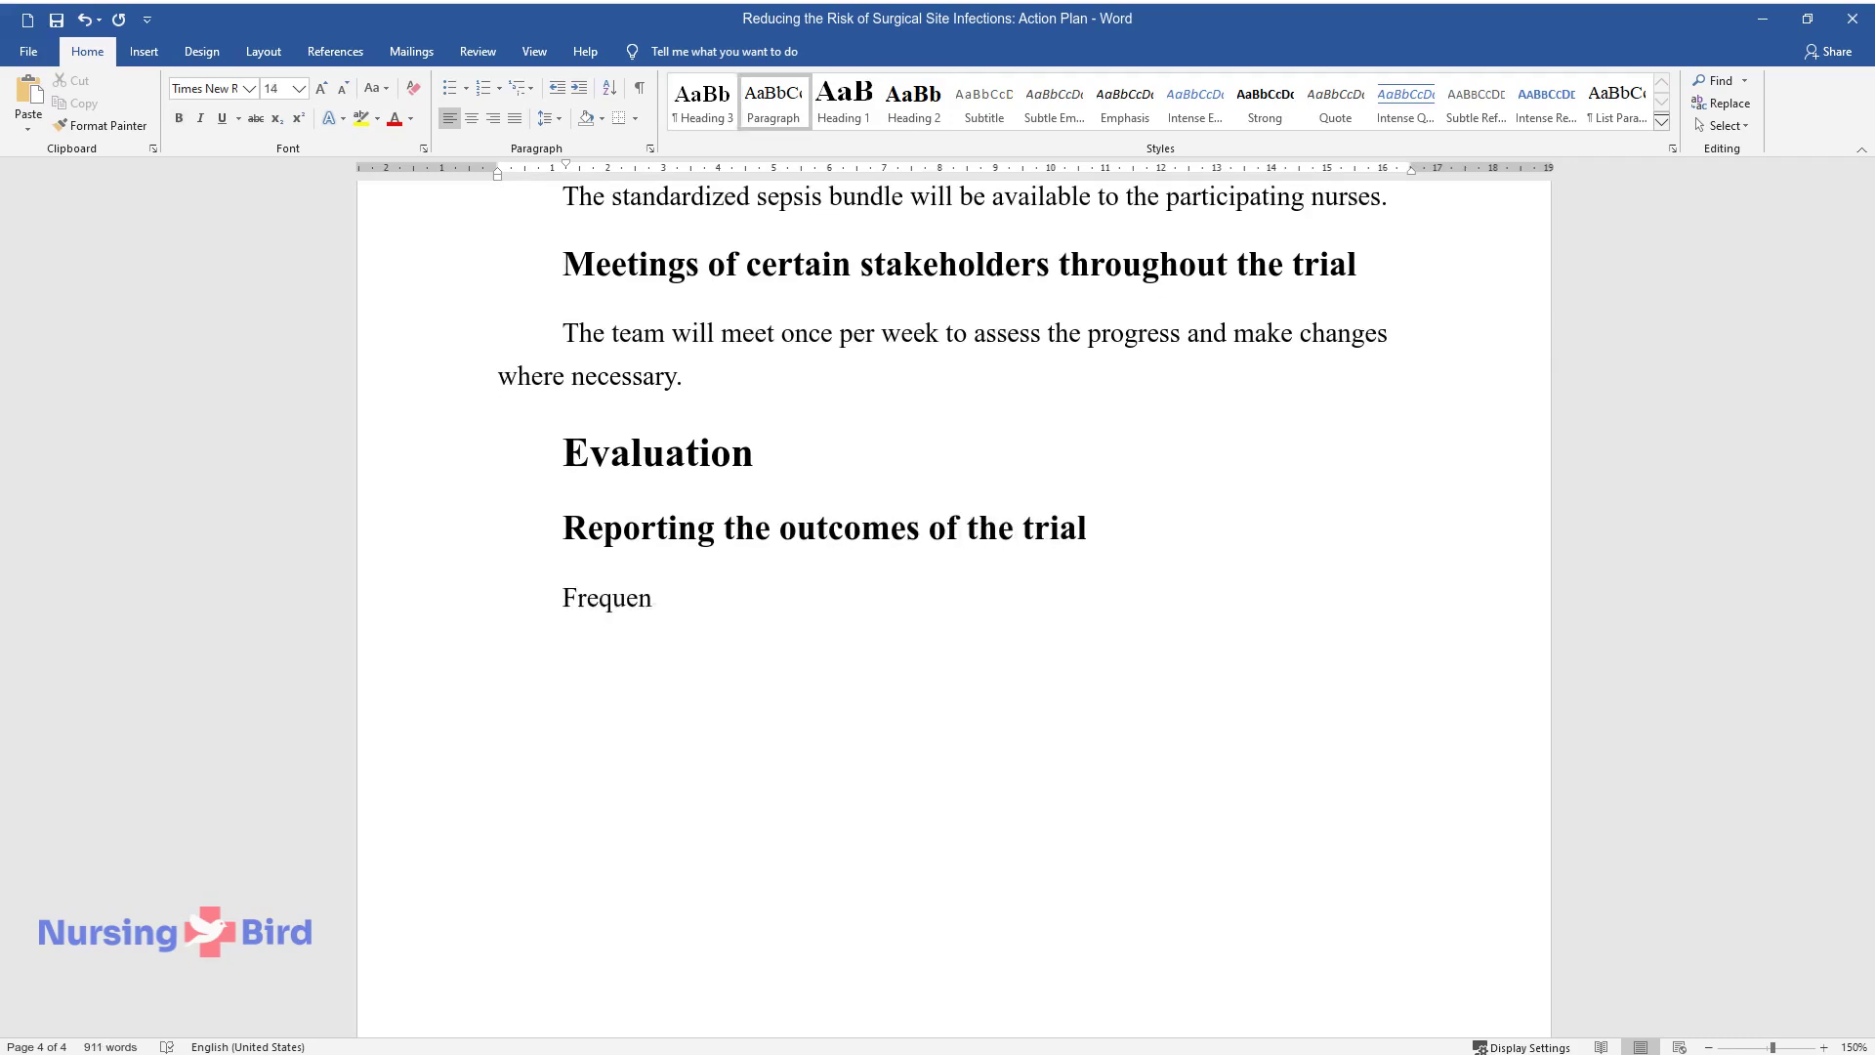
{"action": "type", "text": "cy tables will be used to compare pat"}
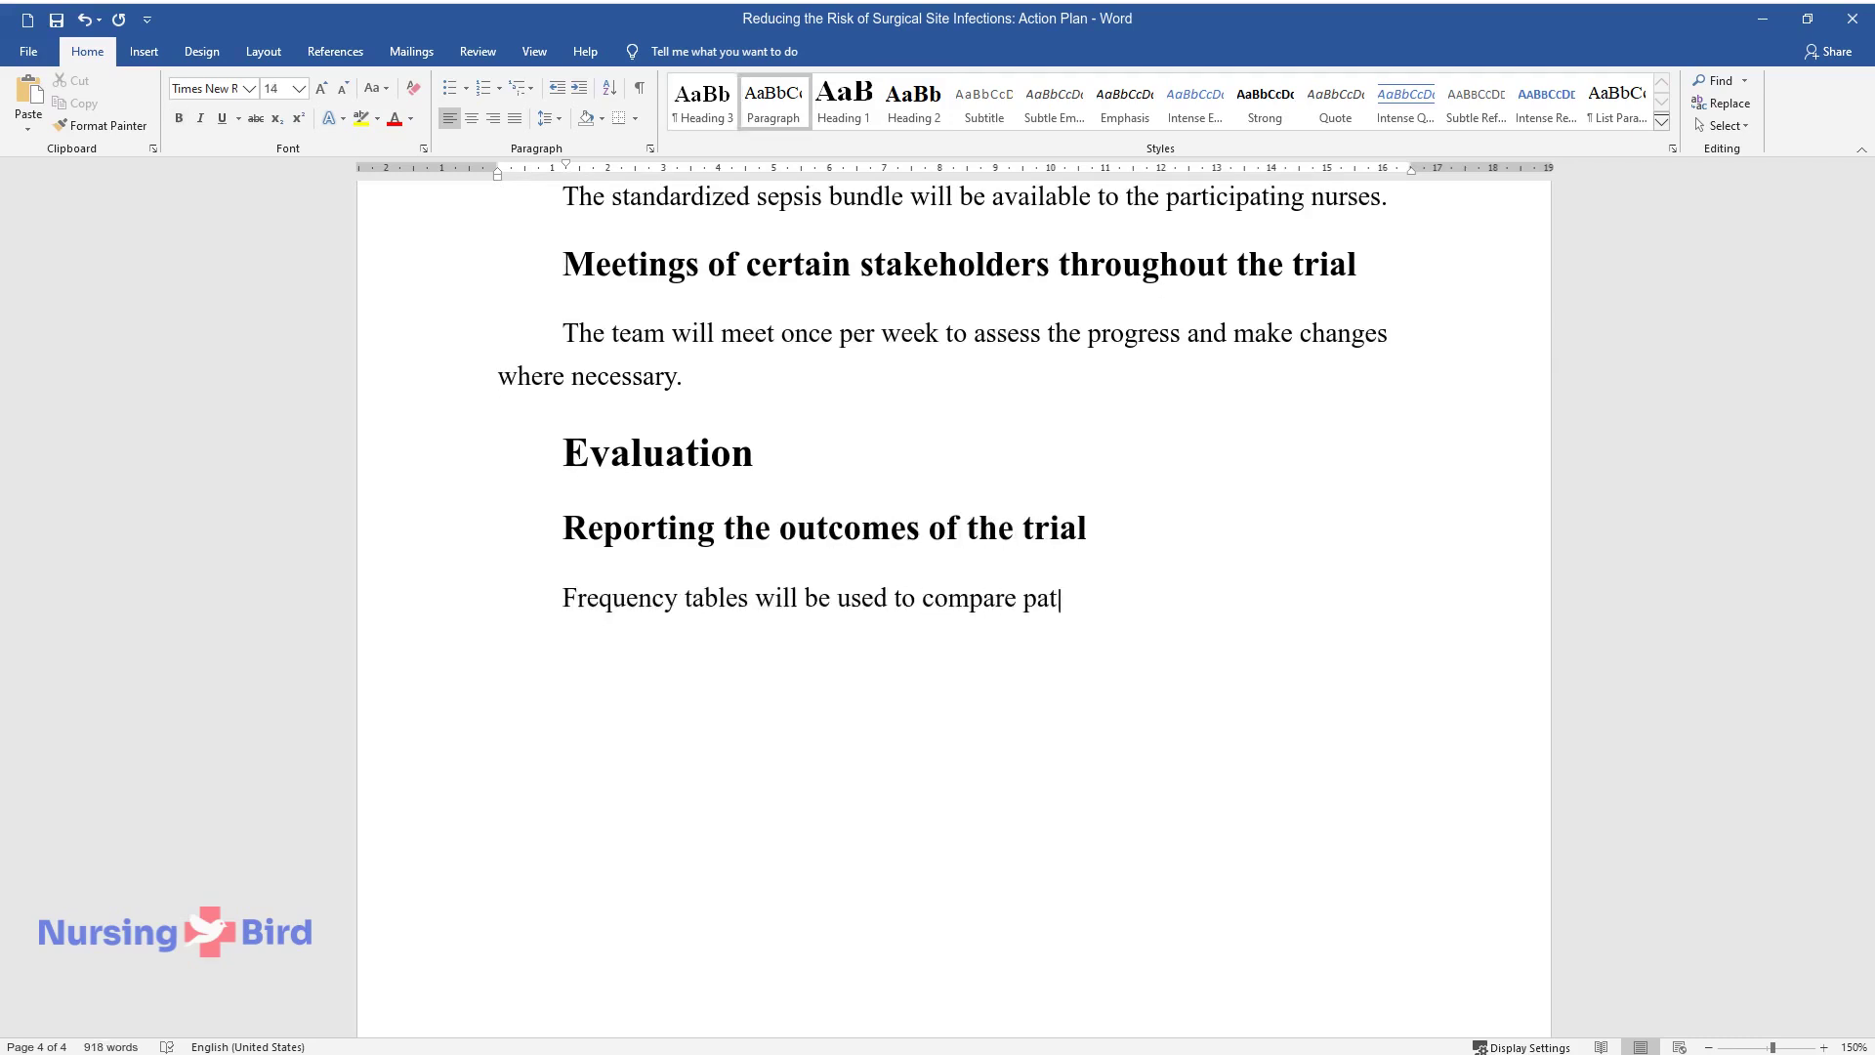
{"action": "type", "text": "ient outcomes among nurses using the i"}
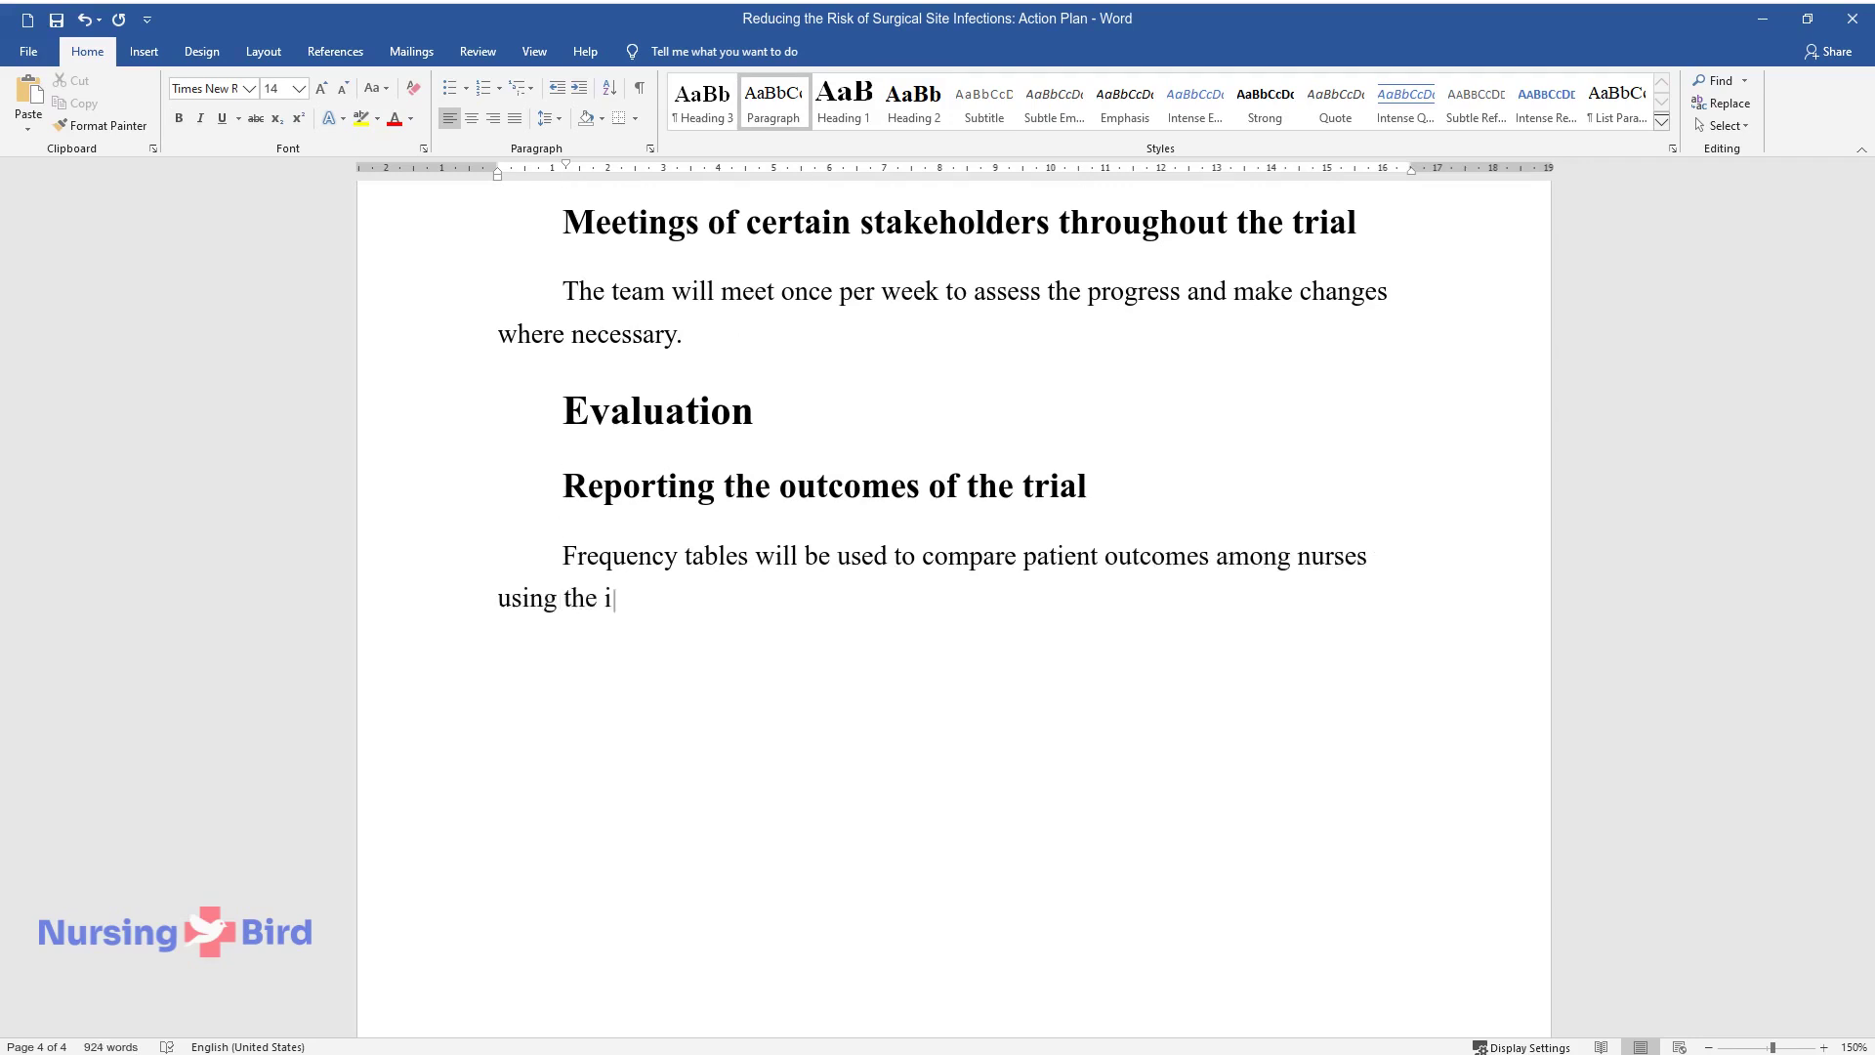
{"action": "type", "text": "ntervention and the control group usi"}
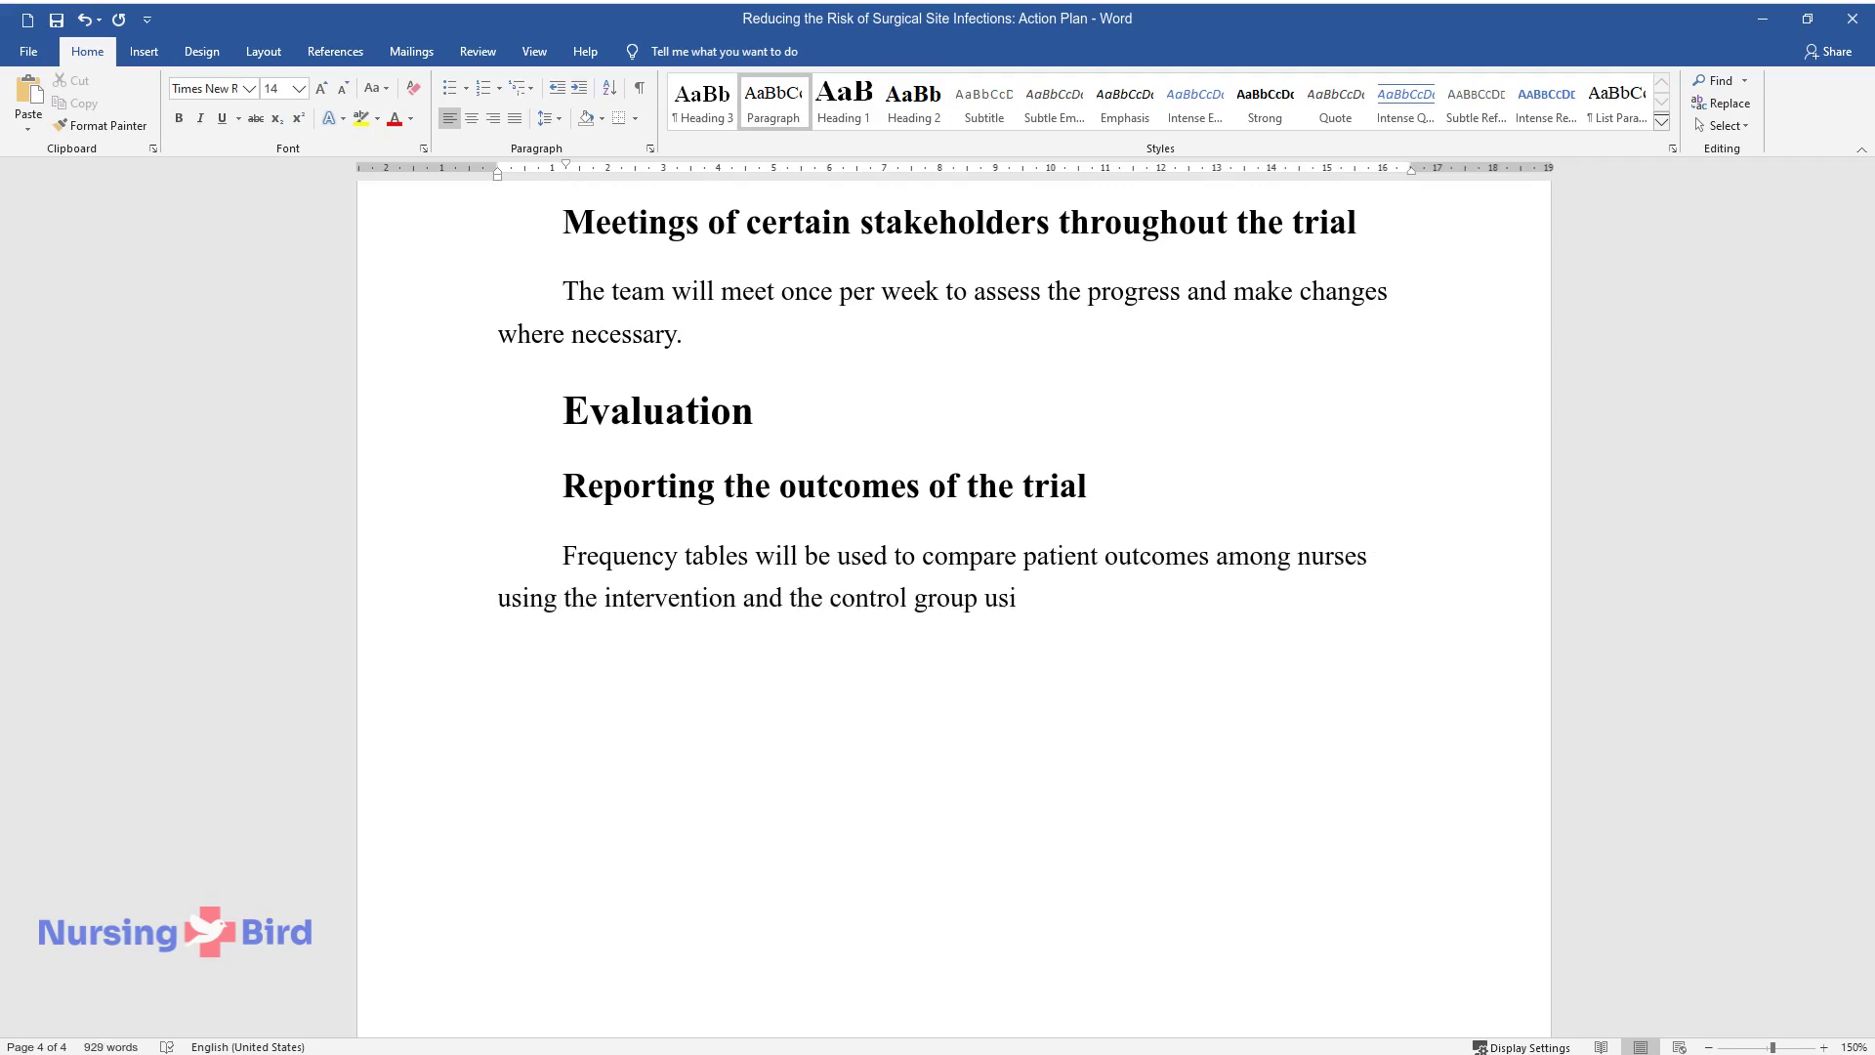
{"action": "type", "text": "ng the normal hospital guidelines."}
Step: Add the Heading 3 subheading "The next steps for the use of the change process information" below the frequency tables paragraph
{"action": "key", "text": "Return"}
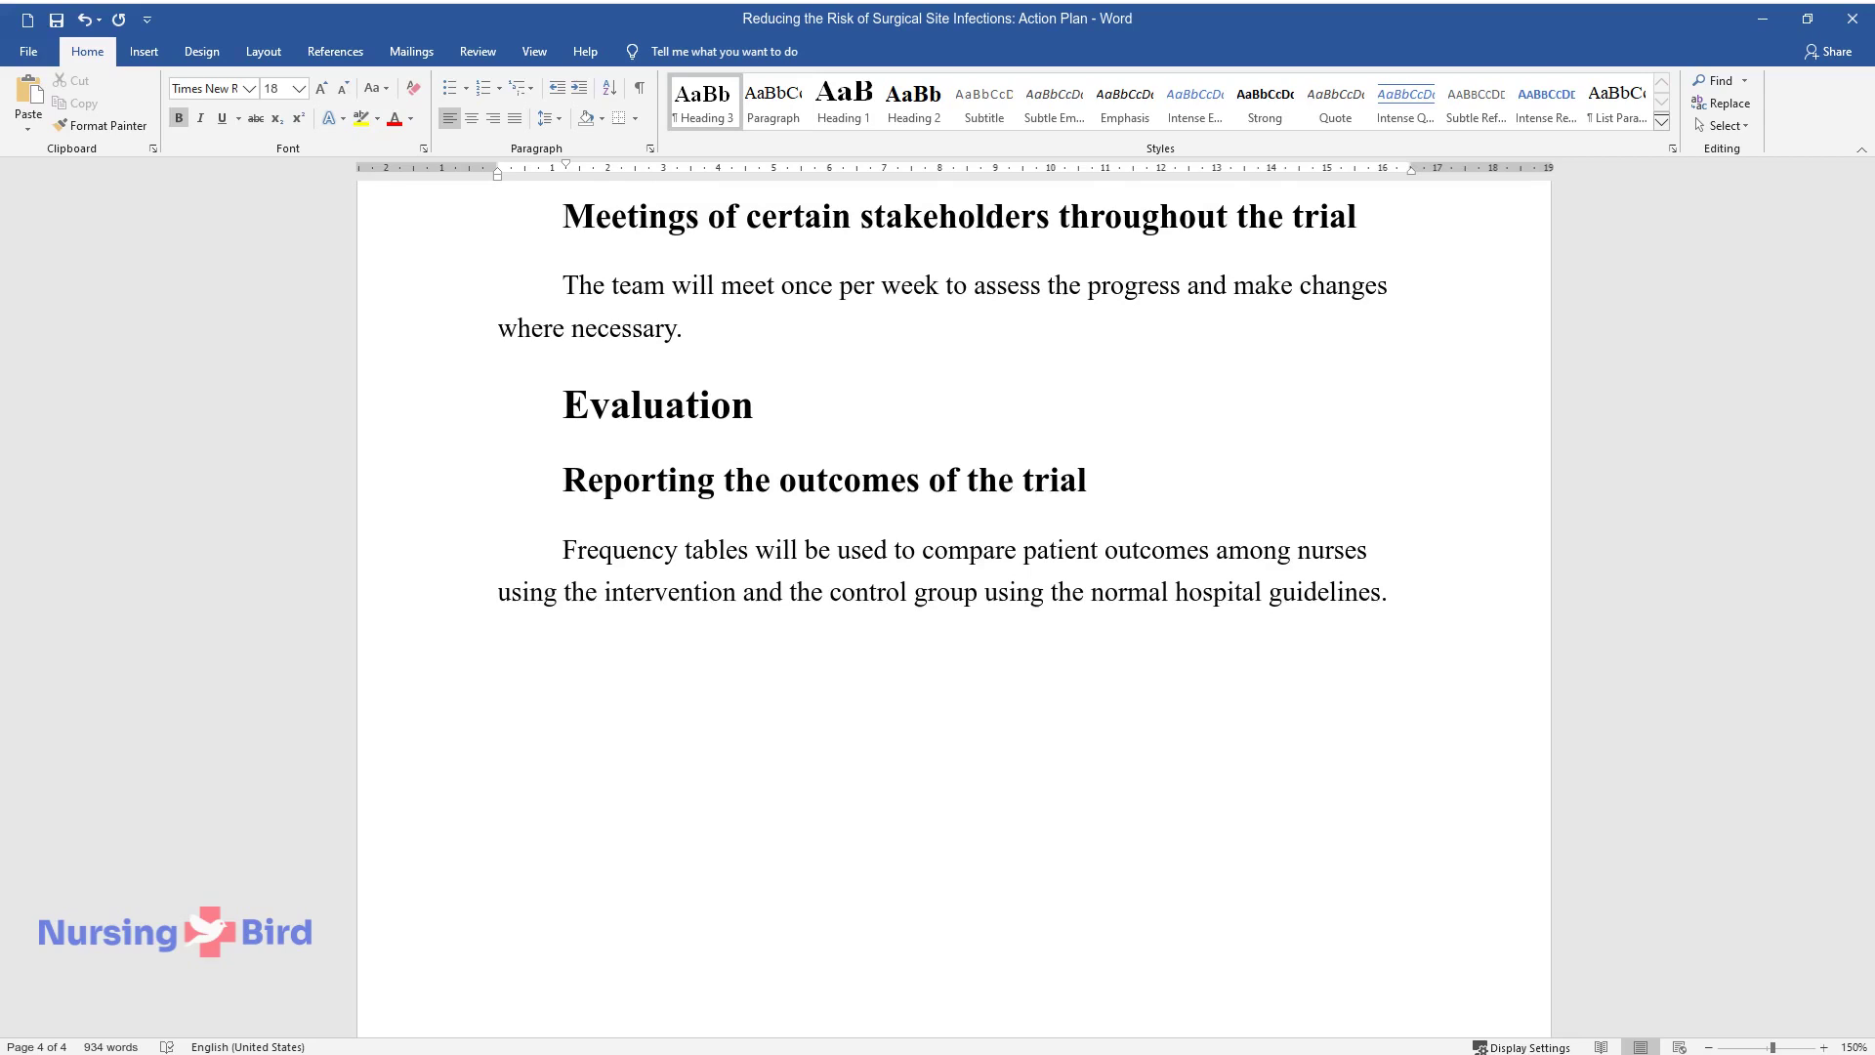
{"action": "type", "text": "The next steps for "}
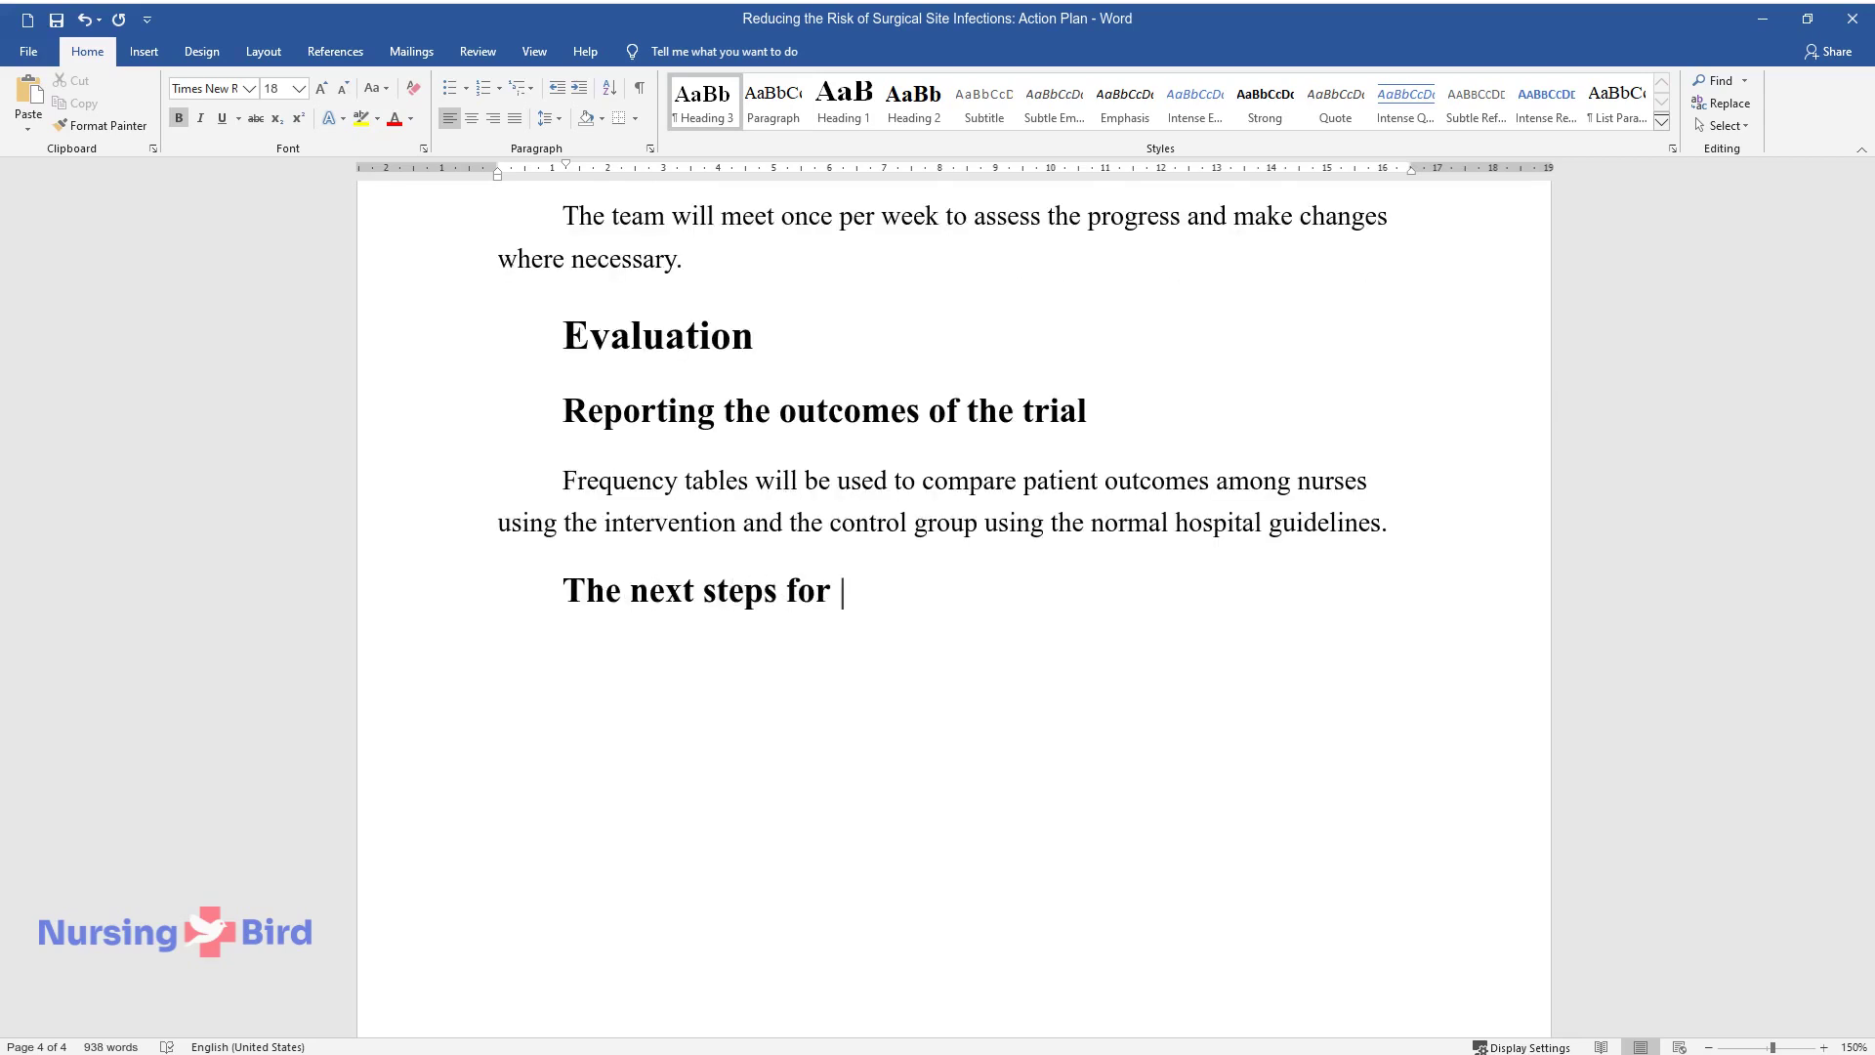
{"action": "type", "text": "the use of the change process in"}
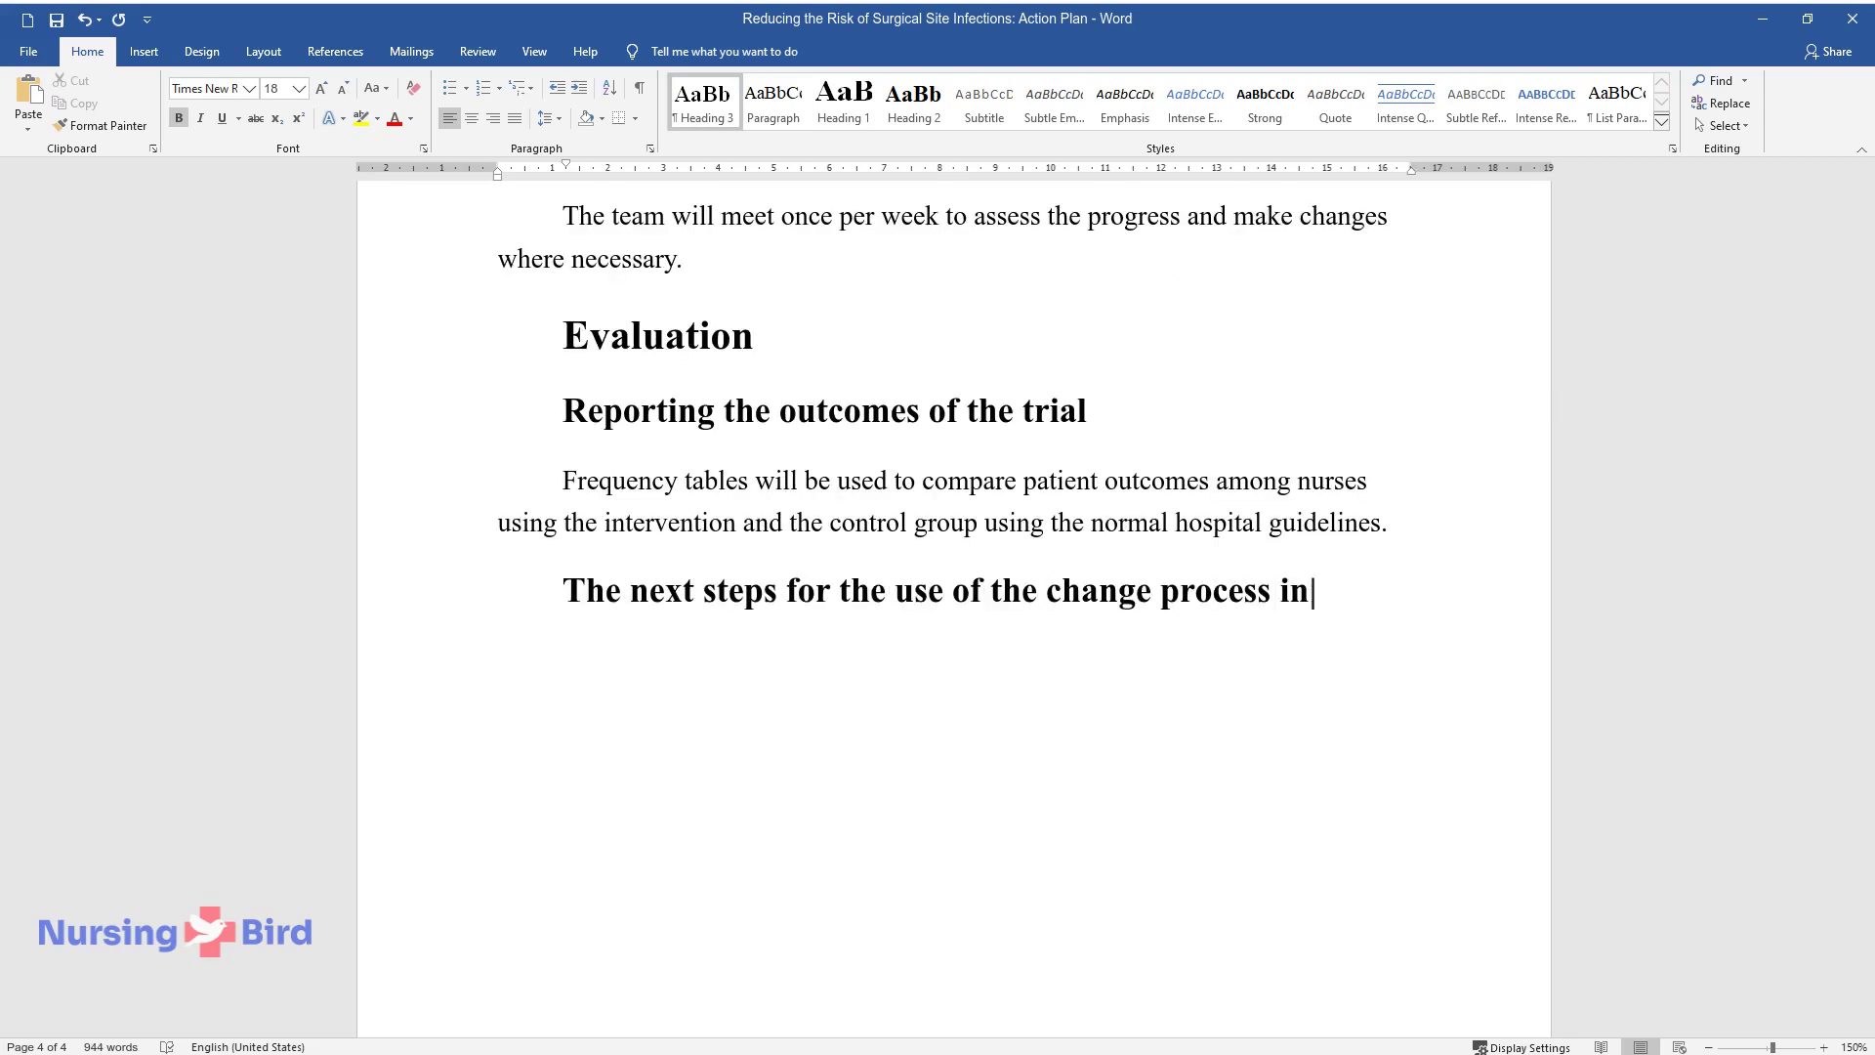
{"action": "type", "text": "formation"}
Step: Begin the next-steps paragraph with "After showing that a standardized sepsis bundle improves care outcomes by preventing"
{"action": "key", "text": "Return"}
{"action": "type", "text": "After showing that a standardized sepsis"}
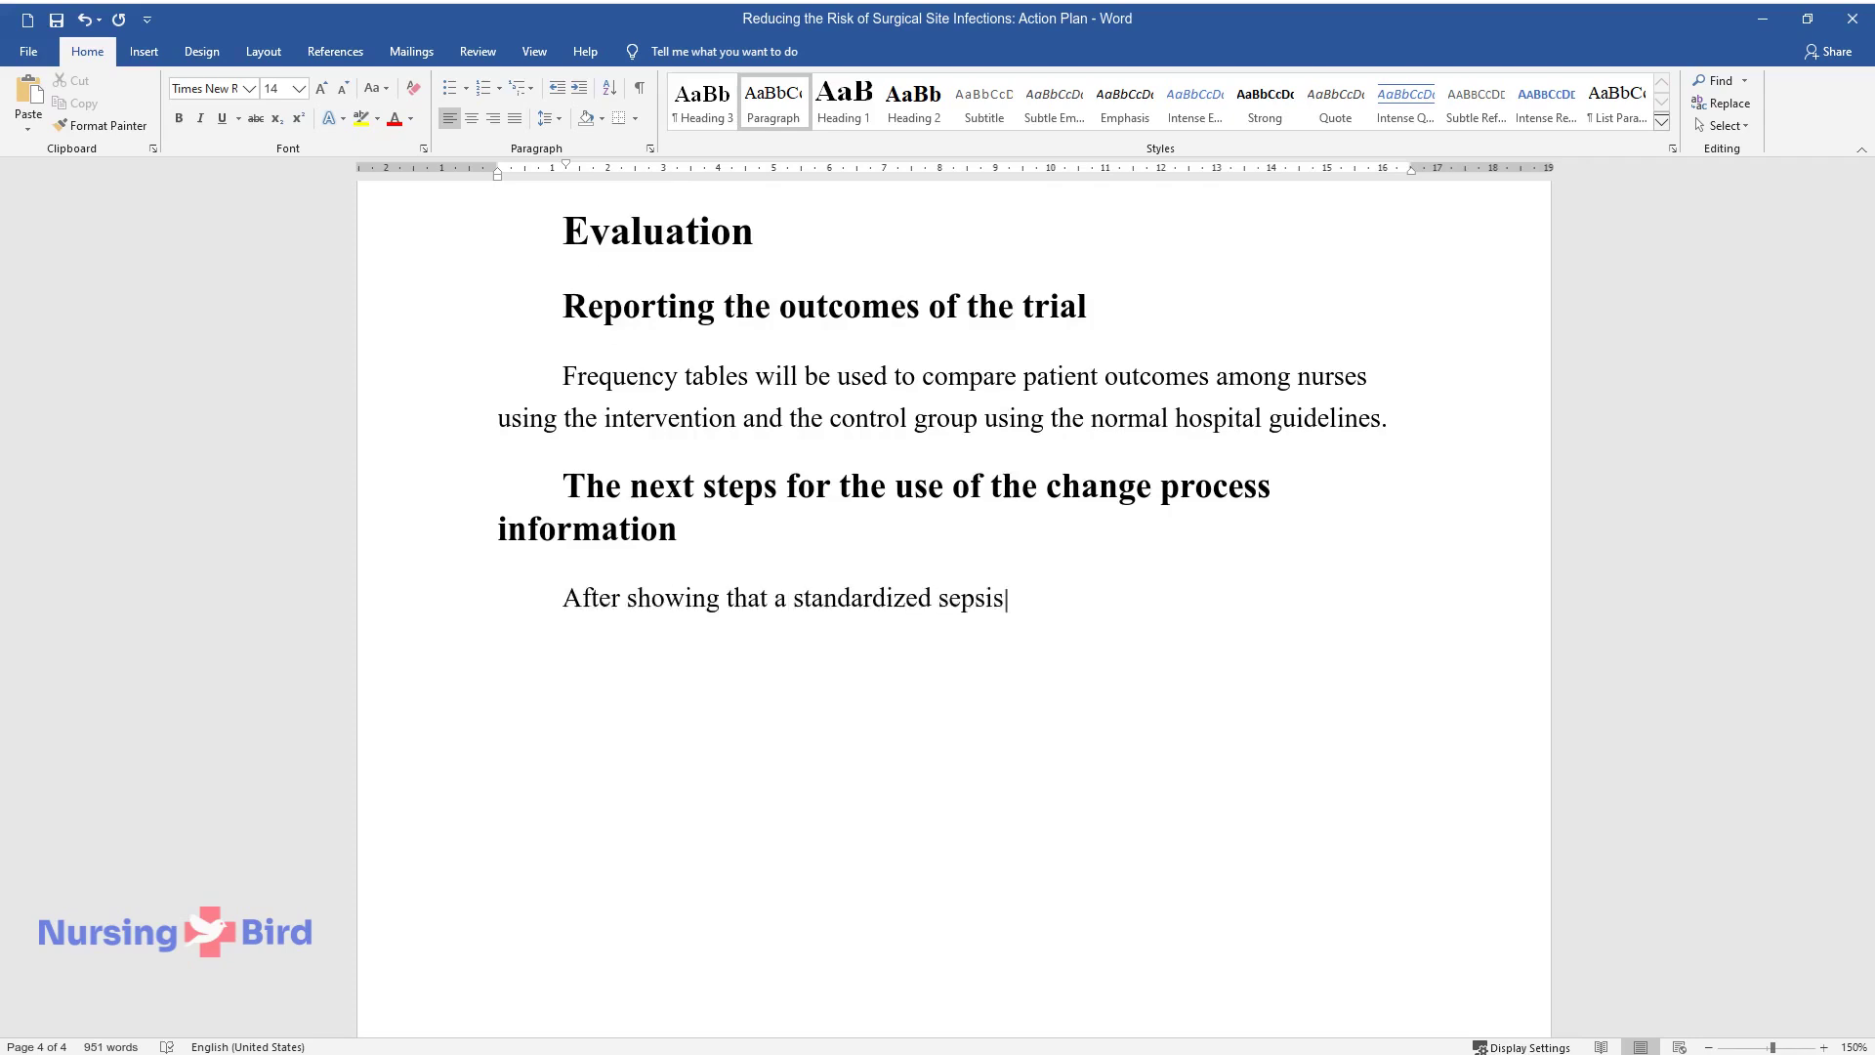
{"action": "type", "text": " bundle improves care outcomes by preventing"}
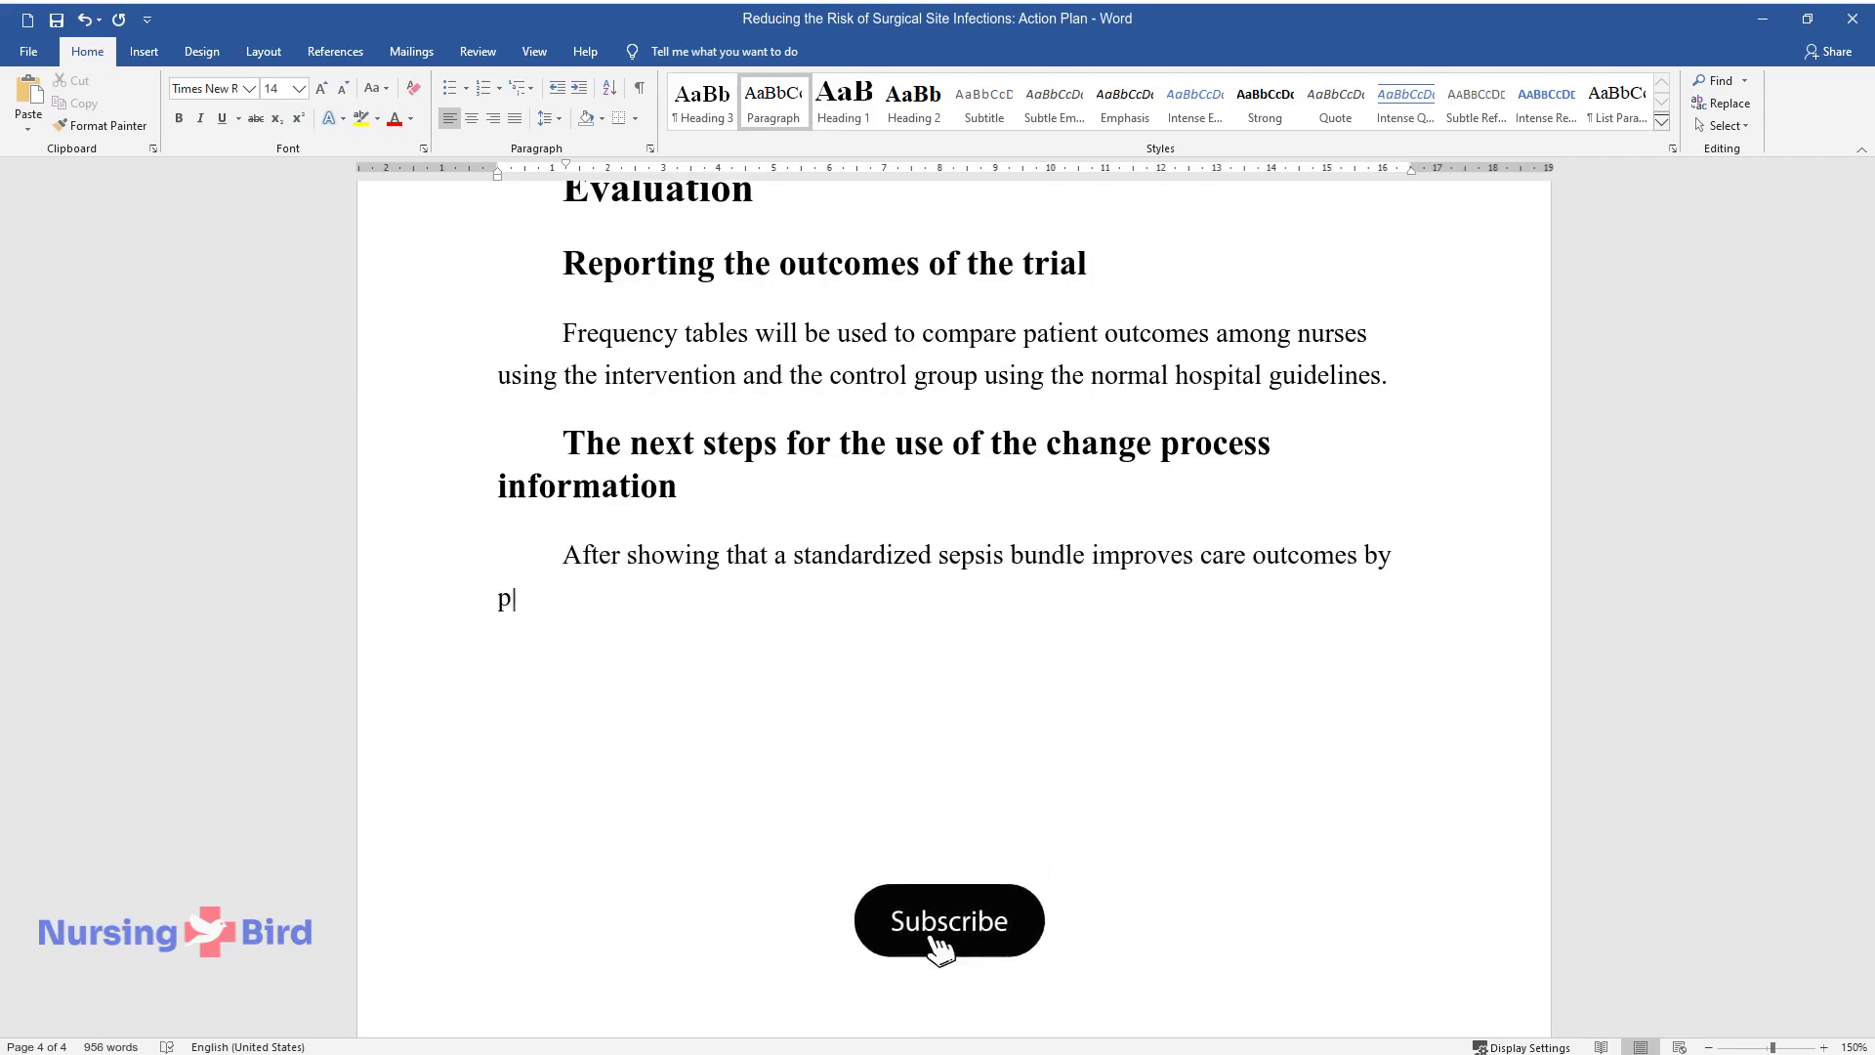
Step: Continue the next-steps sentence with "and minimizing SSIs, a proposal will be made to the management to consider adopting the change"
{"action": "type", "text": " and minimizing SSIs, a pr"}
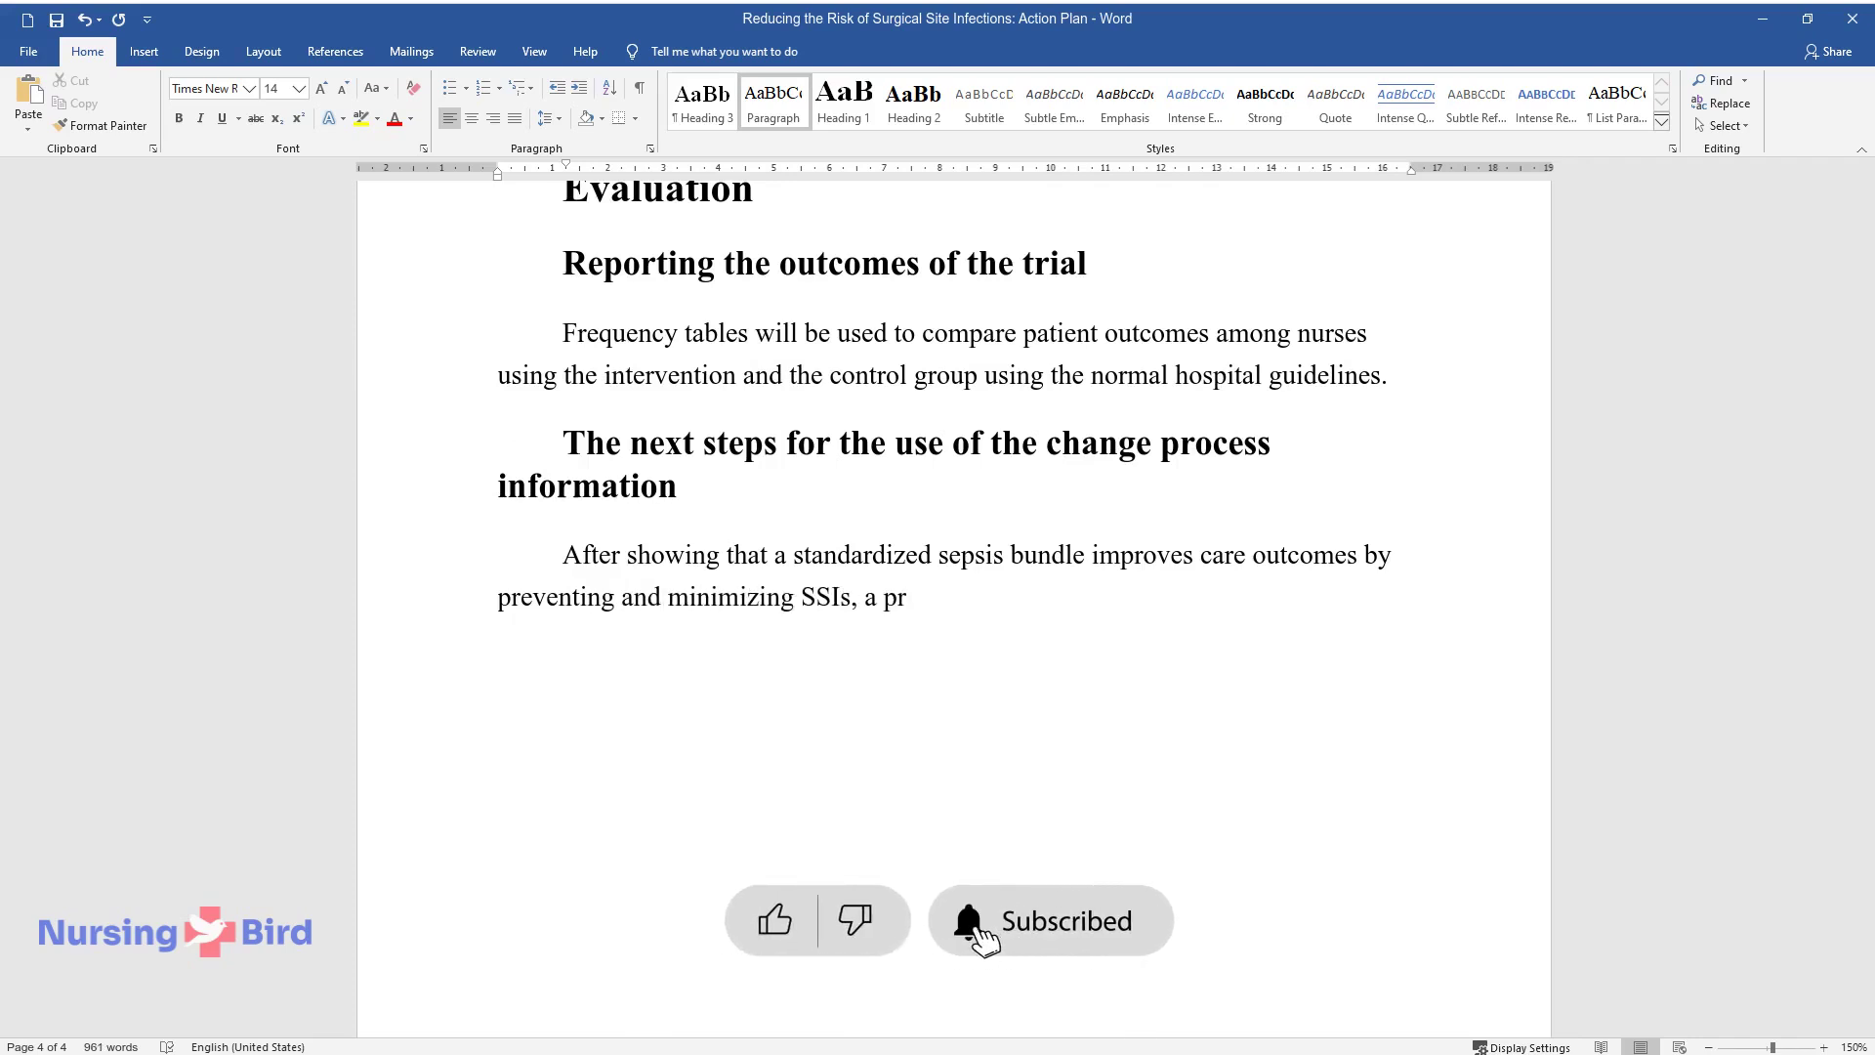
{"action": "type", "text": "oposal will be made to the management to con"}
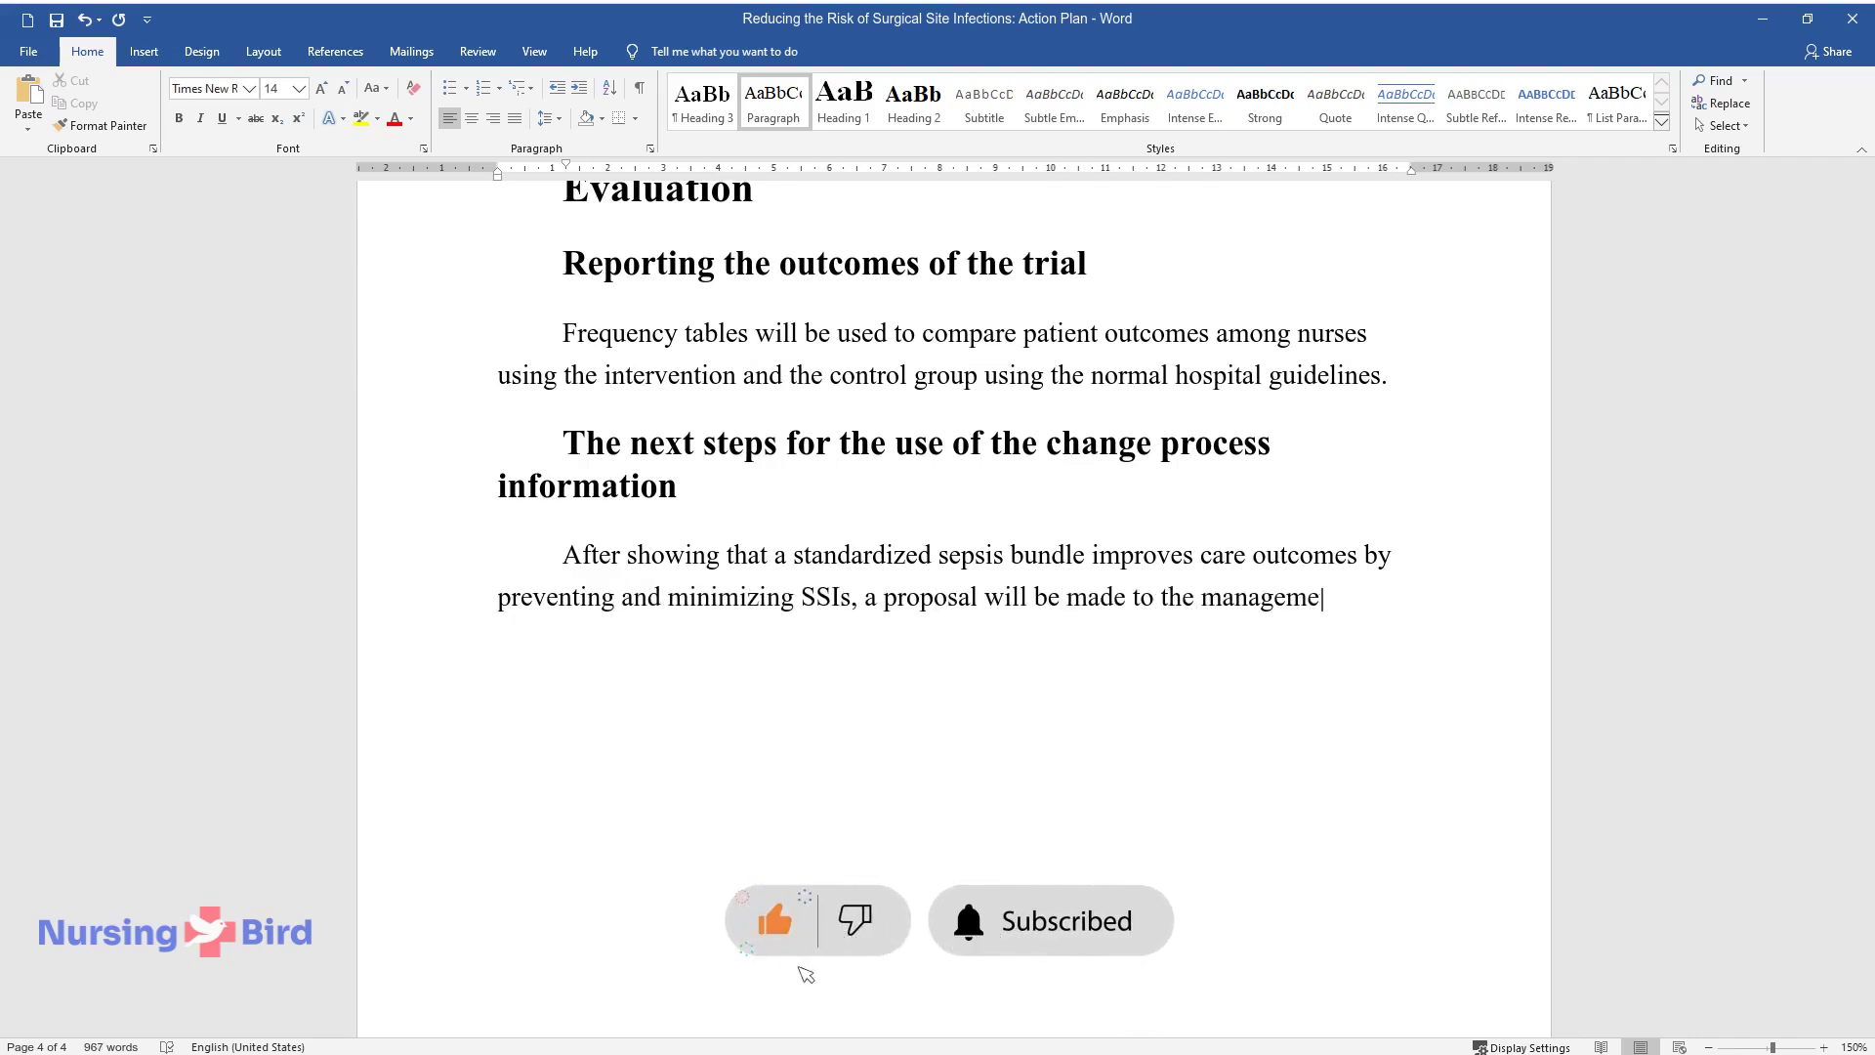
{"action": "type", "text": "sider adopting the change"}
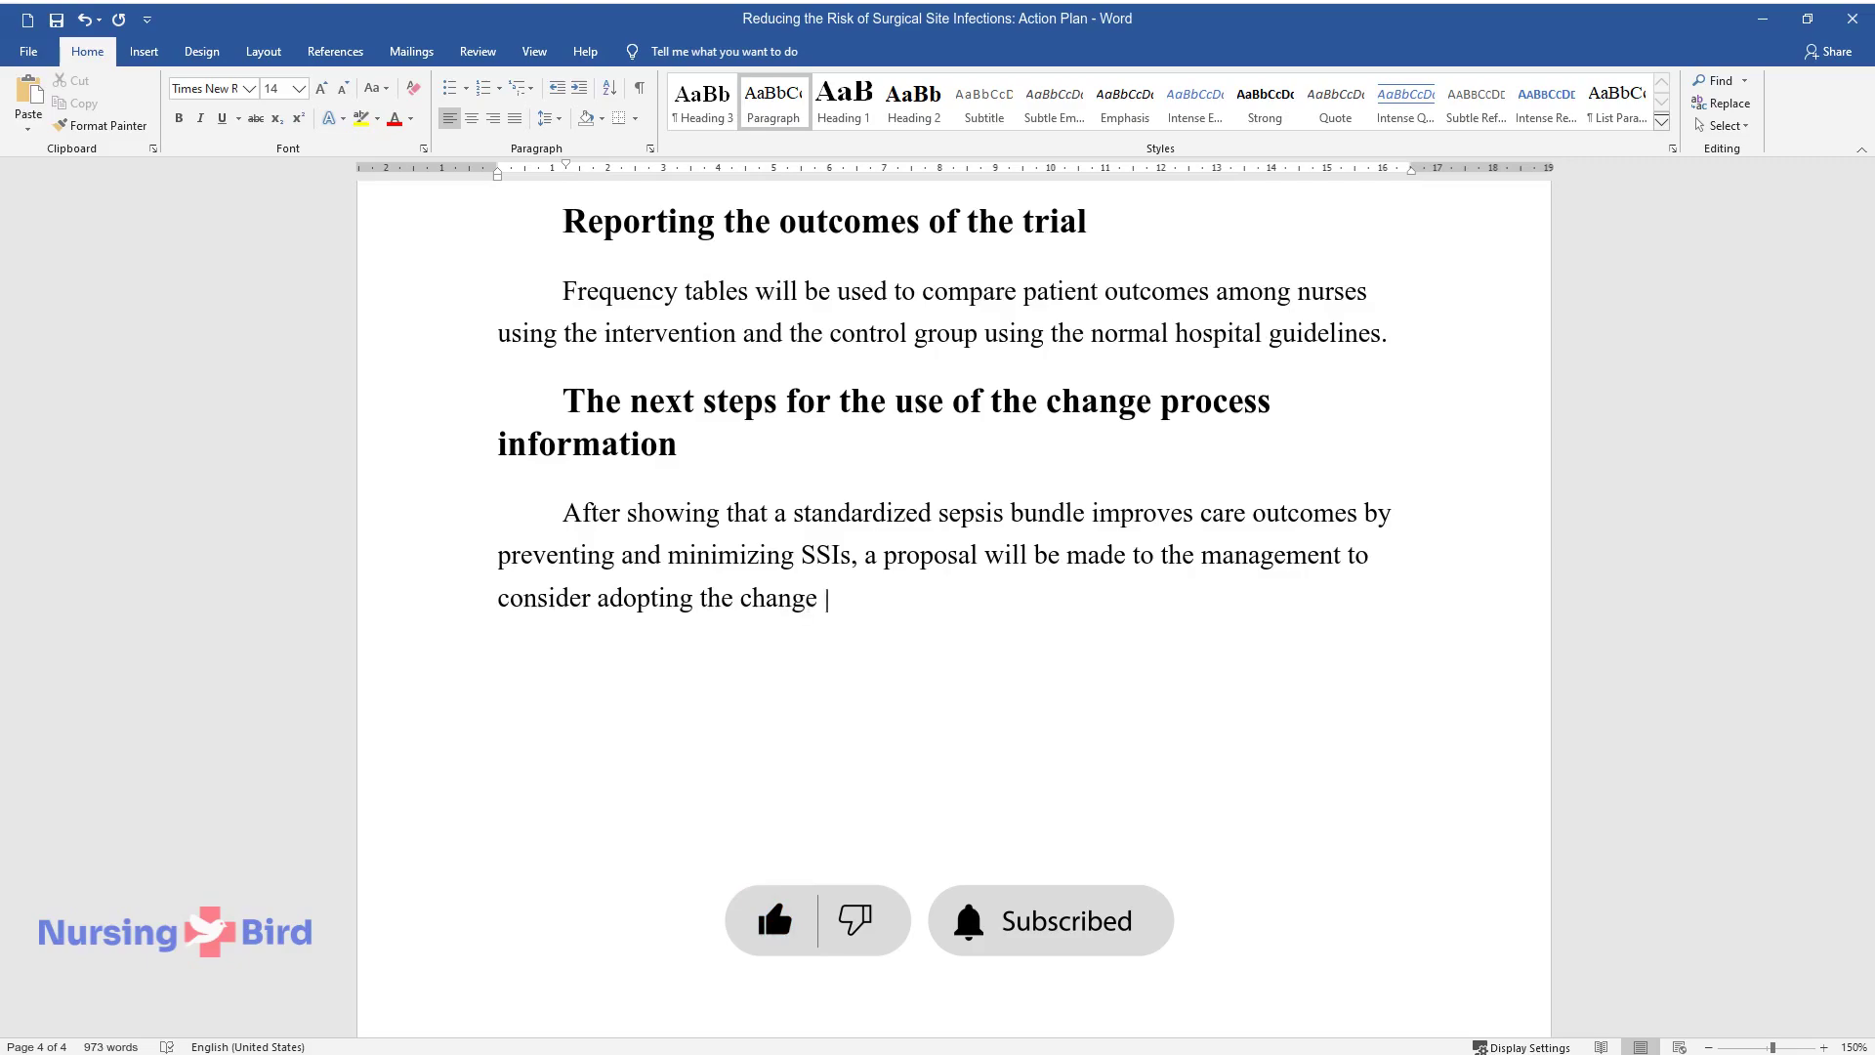